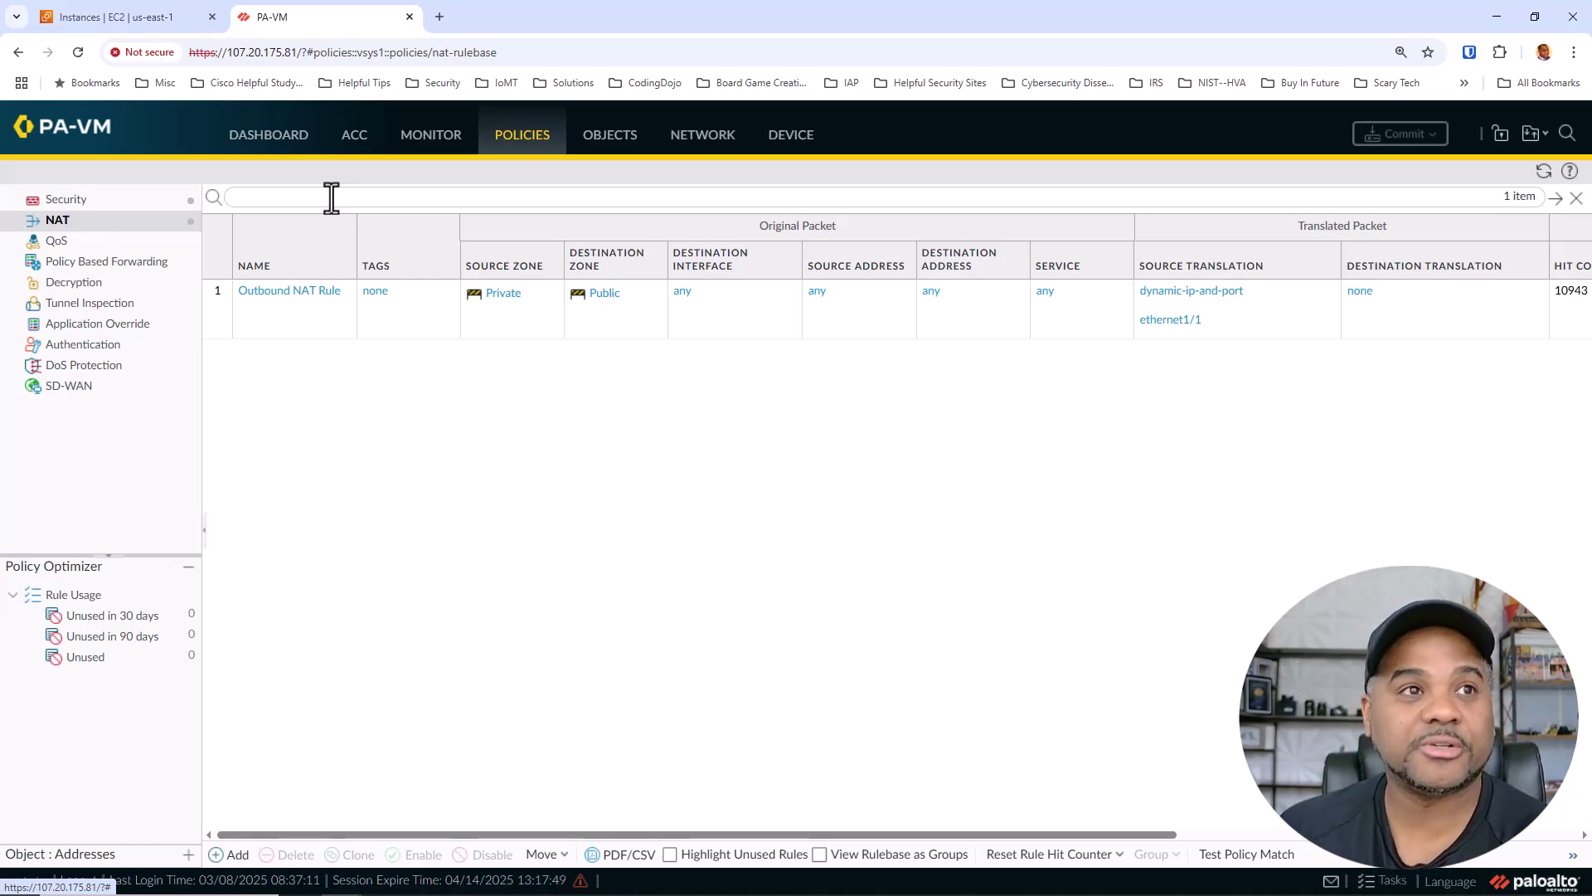
Step: Add a new security policy rule named "SSH Inbound to Linux 3.100"
click(73, 202)
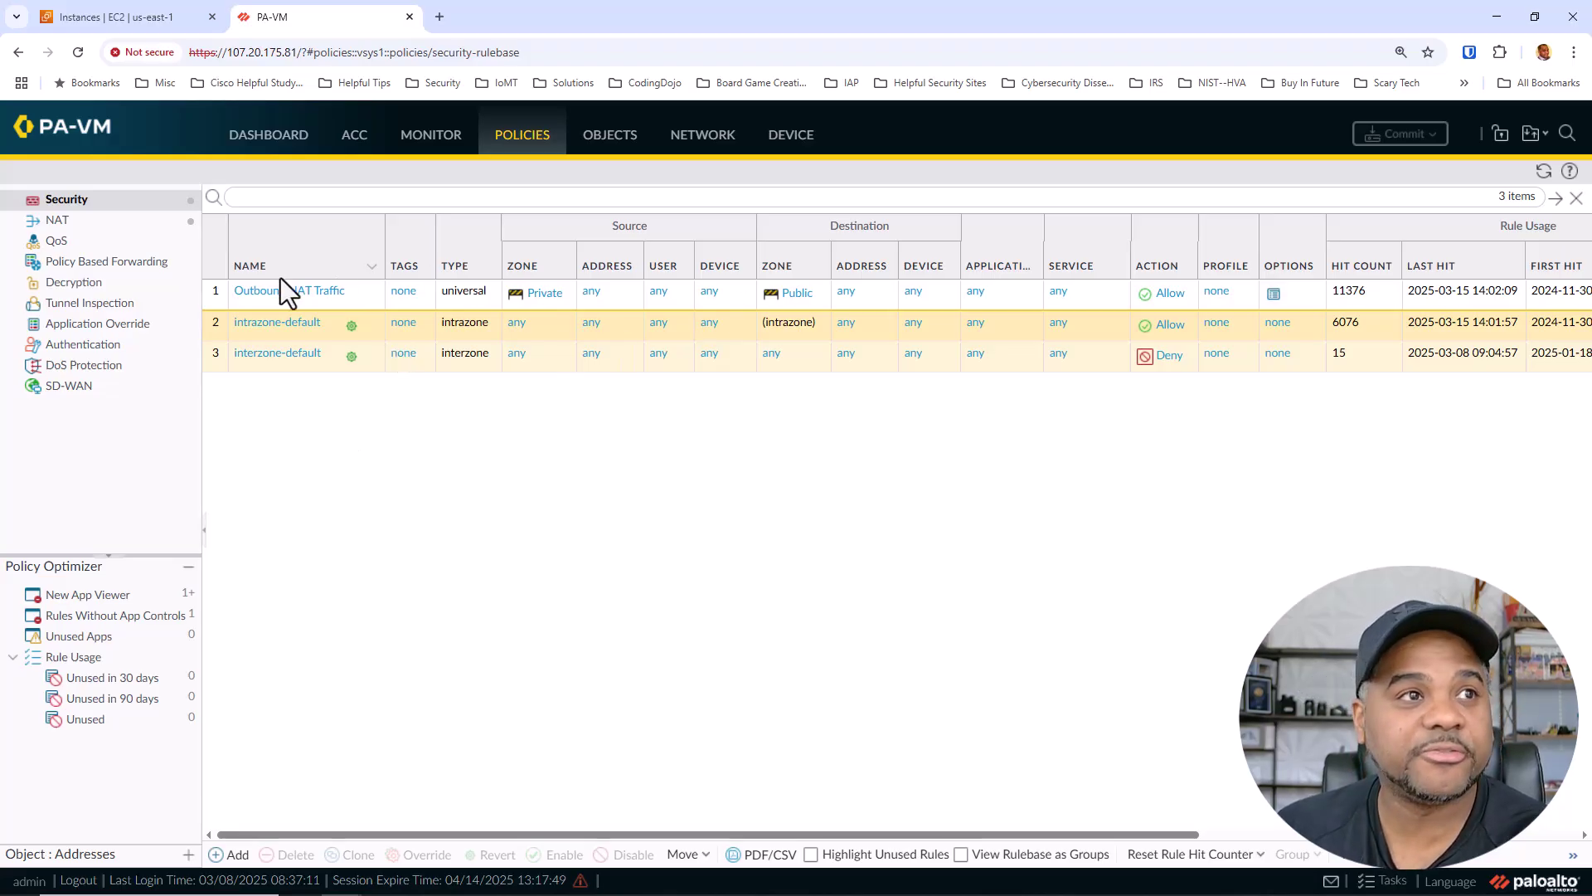
click(232, 857)
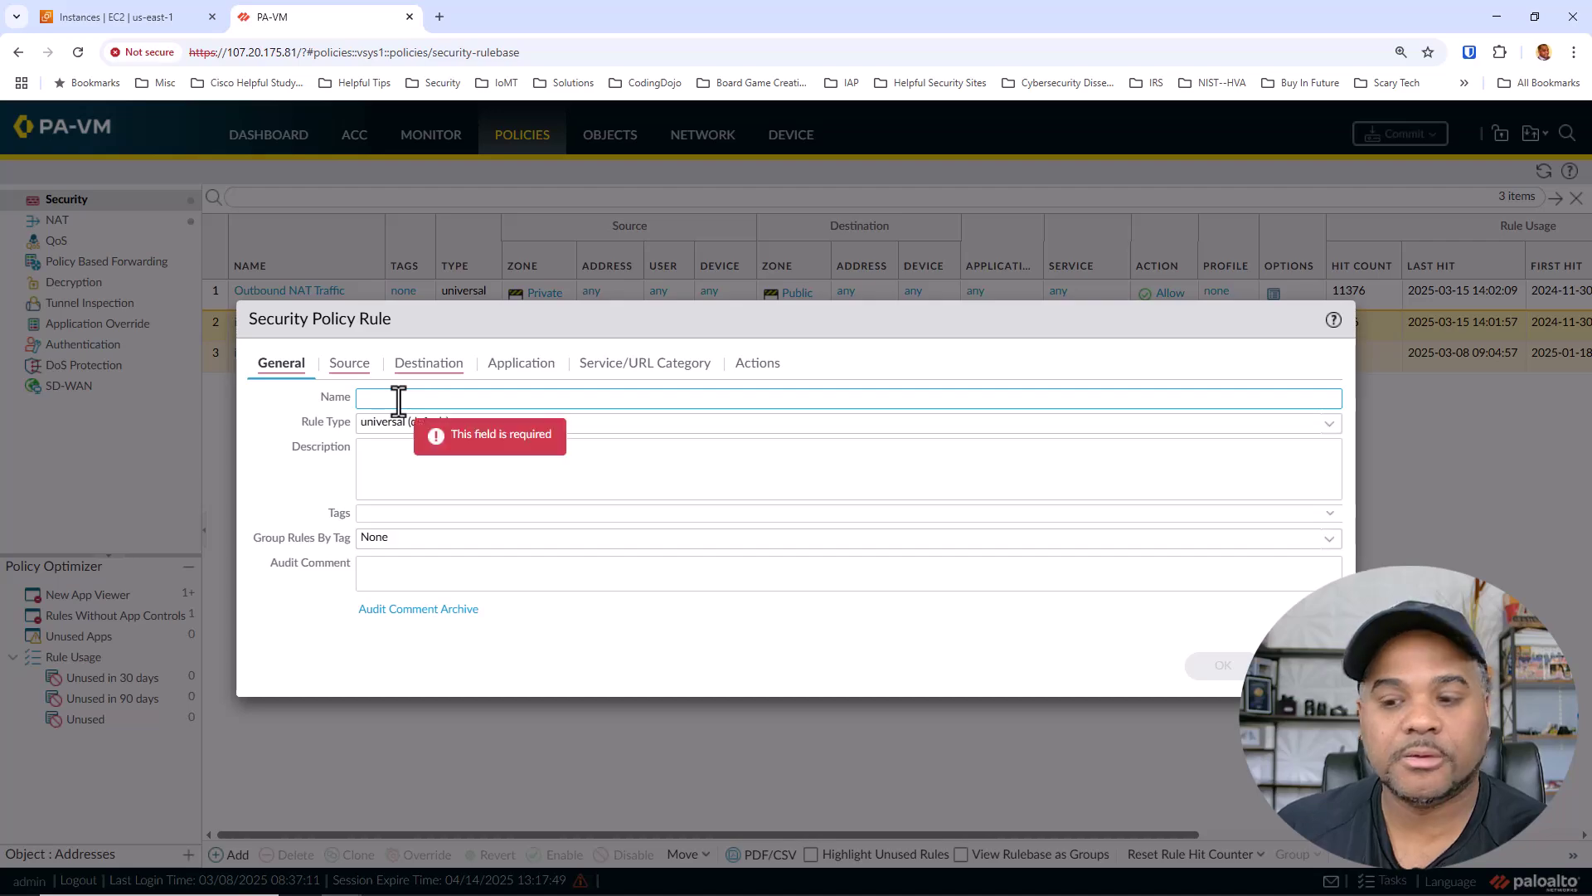
text(SSH)
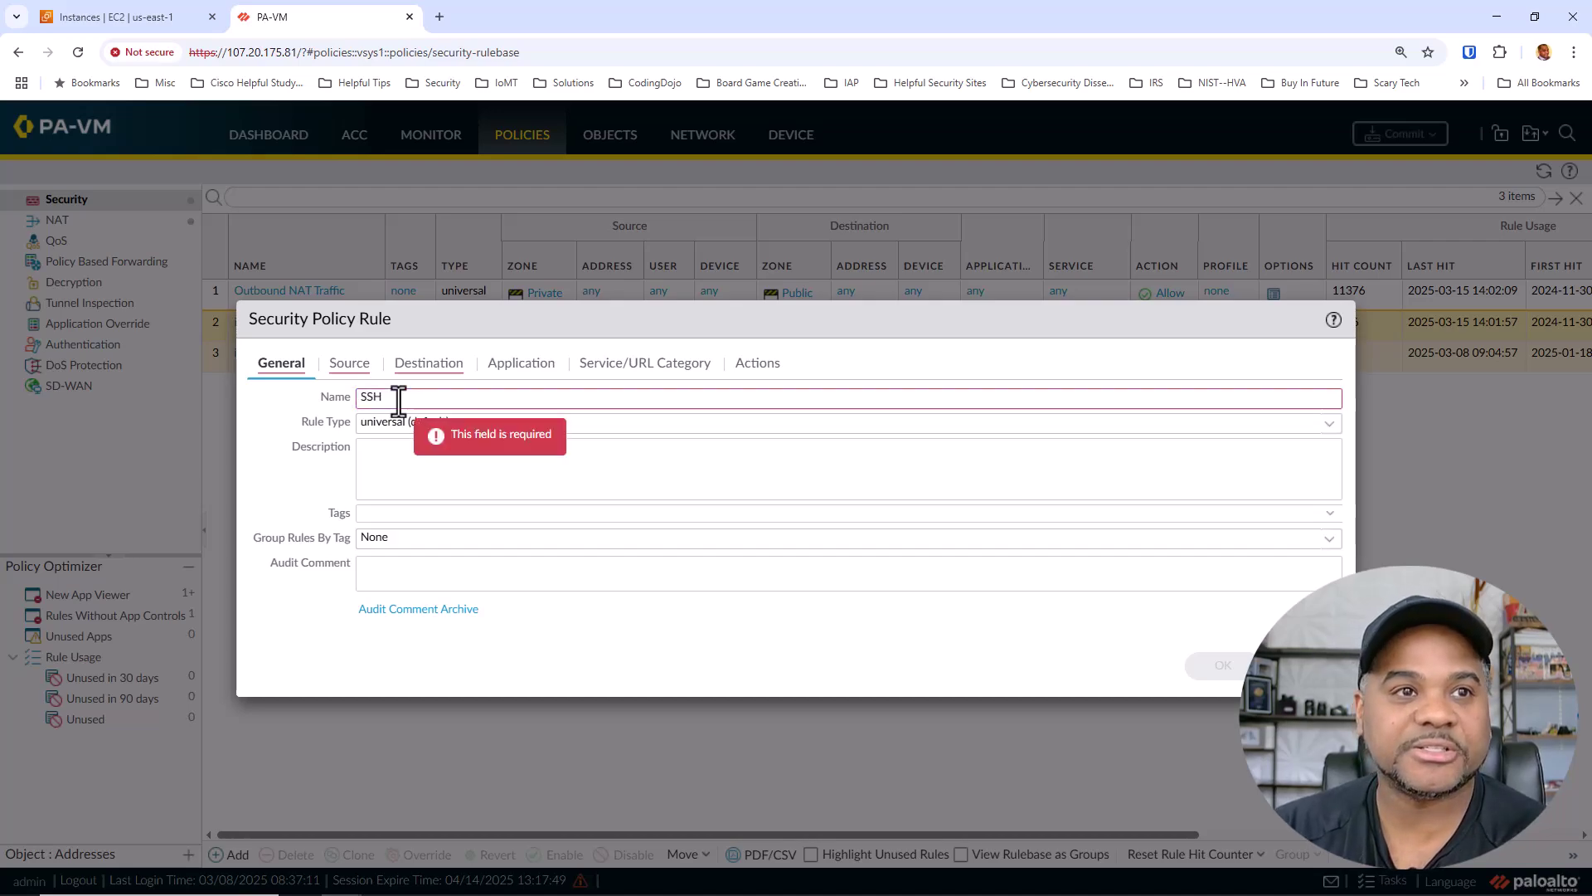
text( Inbound to )
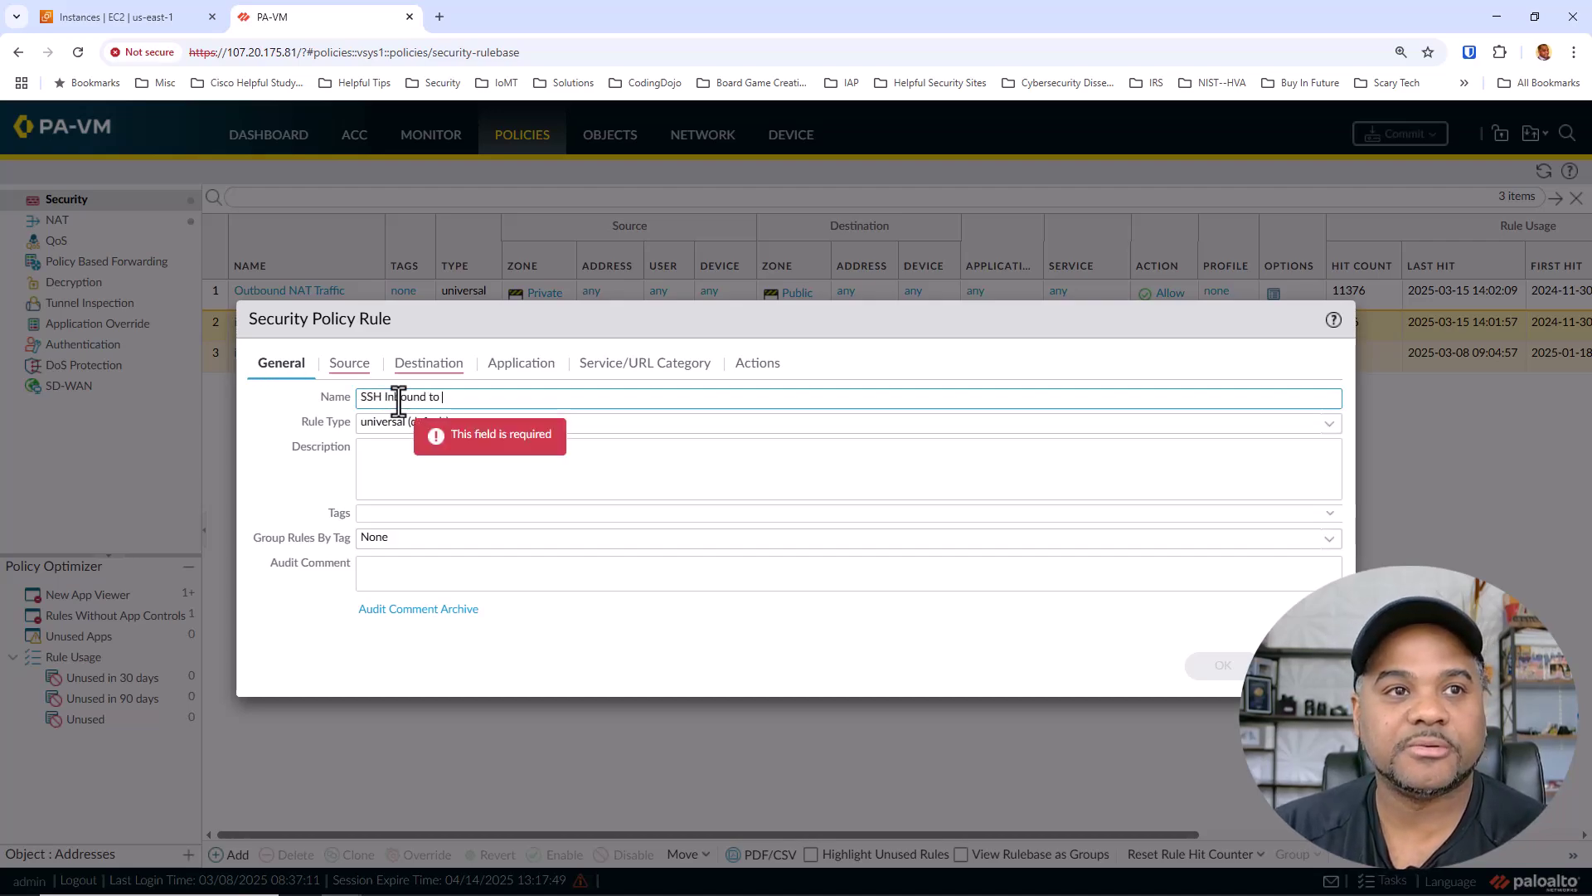
text(Linux)
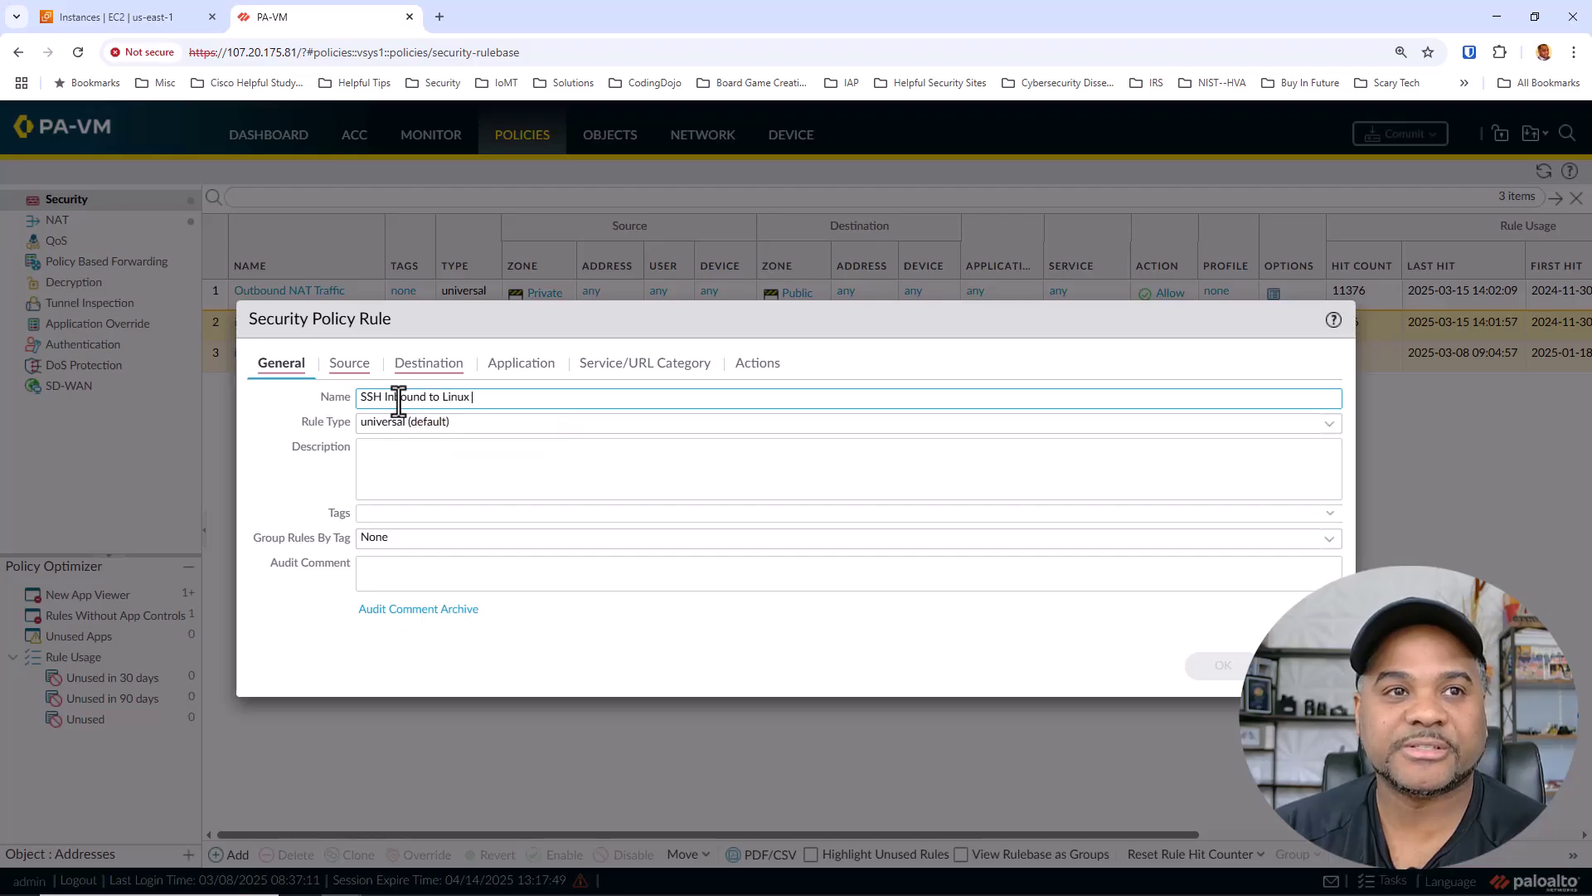
text( EC)
key(BackSpace)
key(BackSpace)
key(BackSpace)
key(BackSpace)
key(BackSpace)
key(BackSpace)
key(BackSpace)
key(BackSpace)
key(BackSpace)
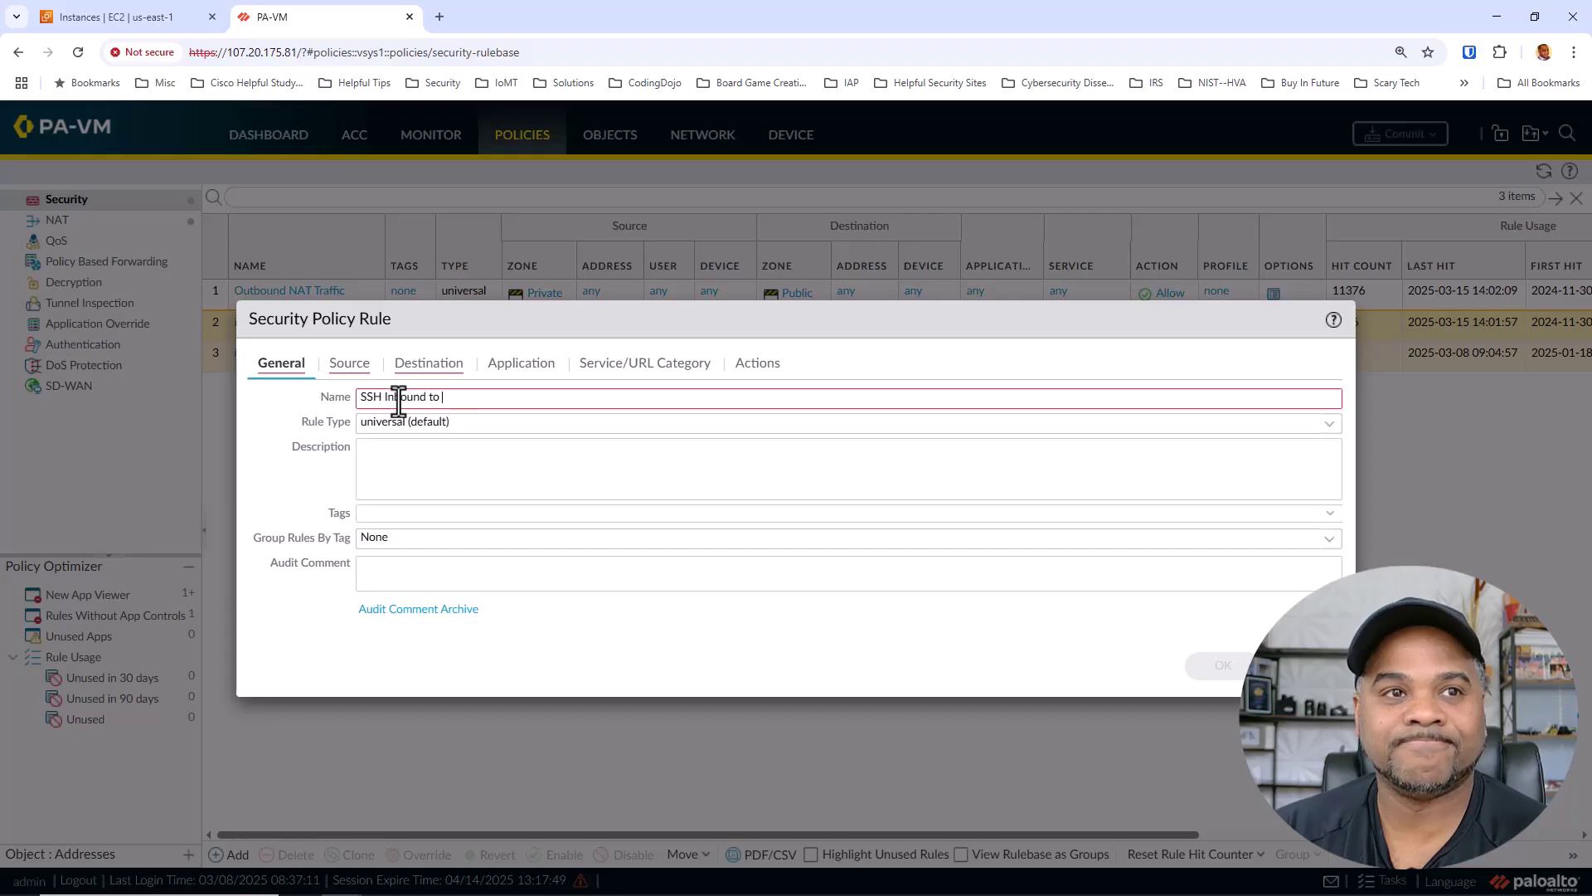
text(Linux )
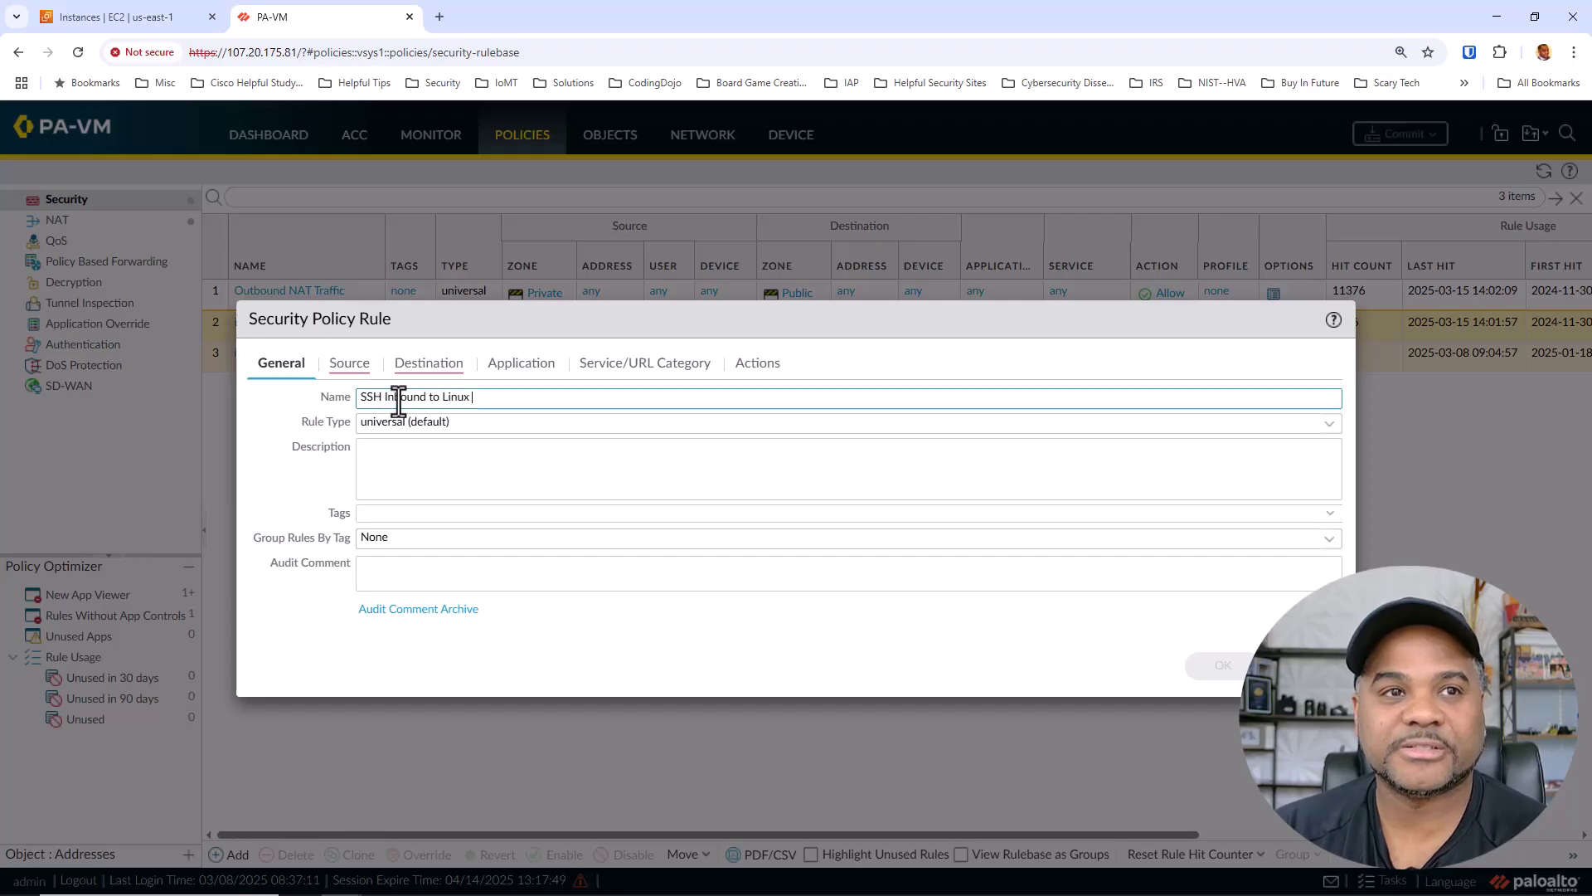
text(3.)
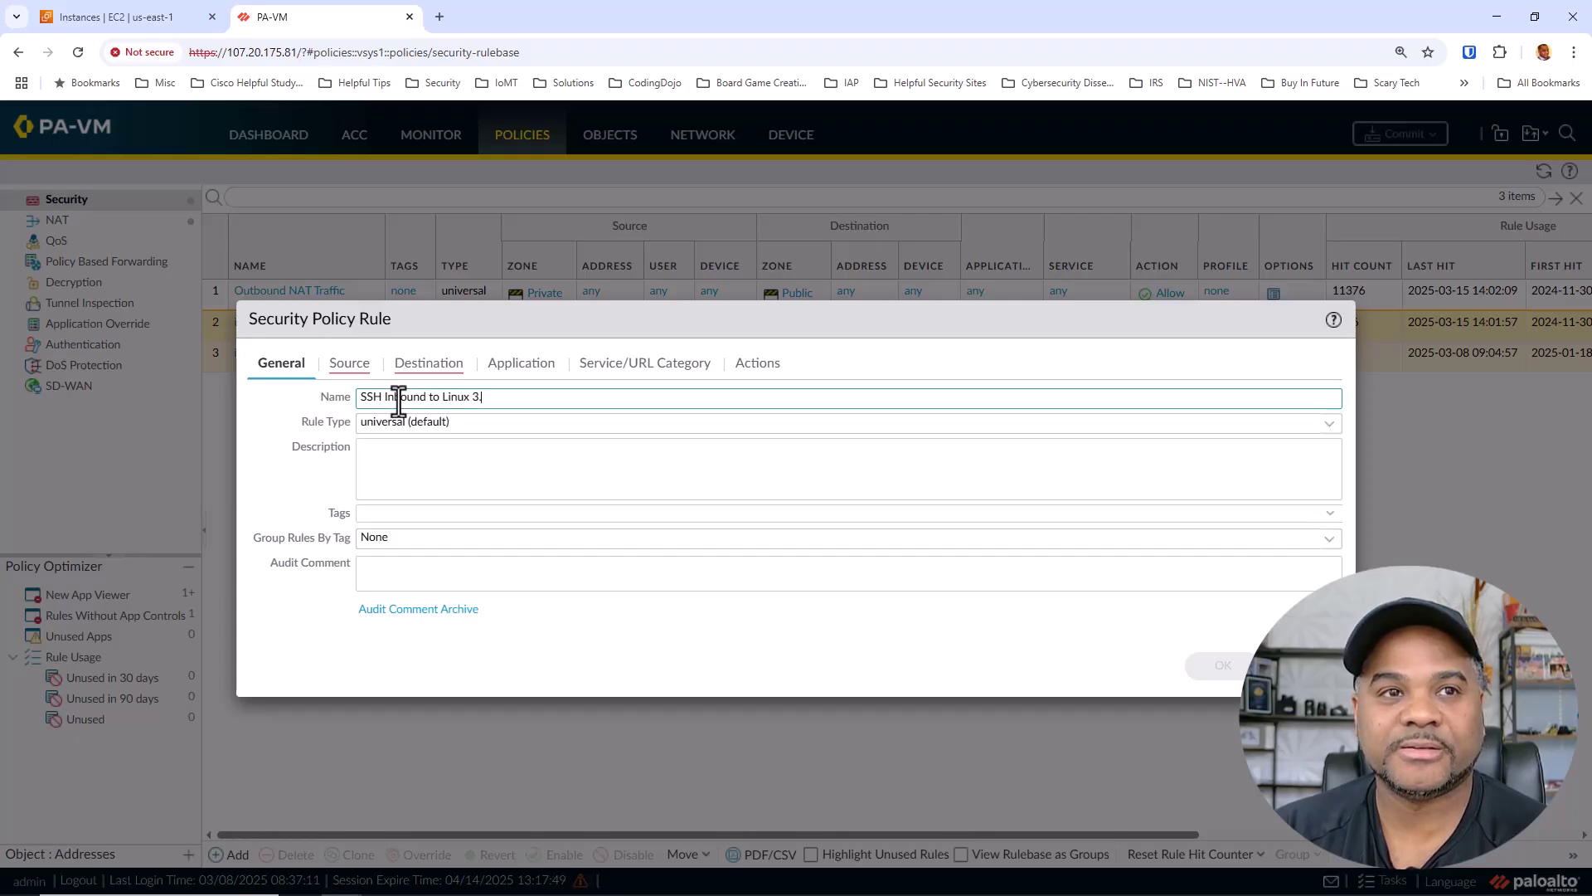
text(1)
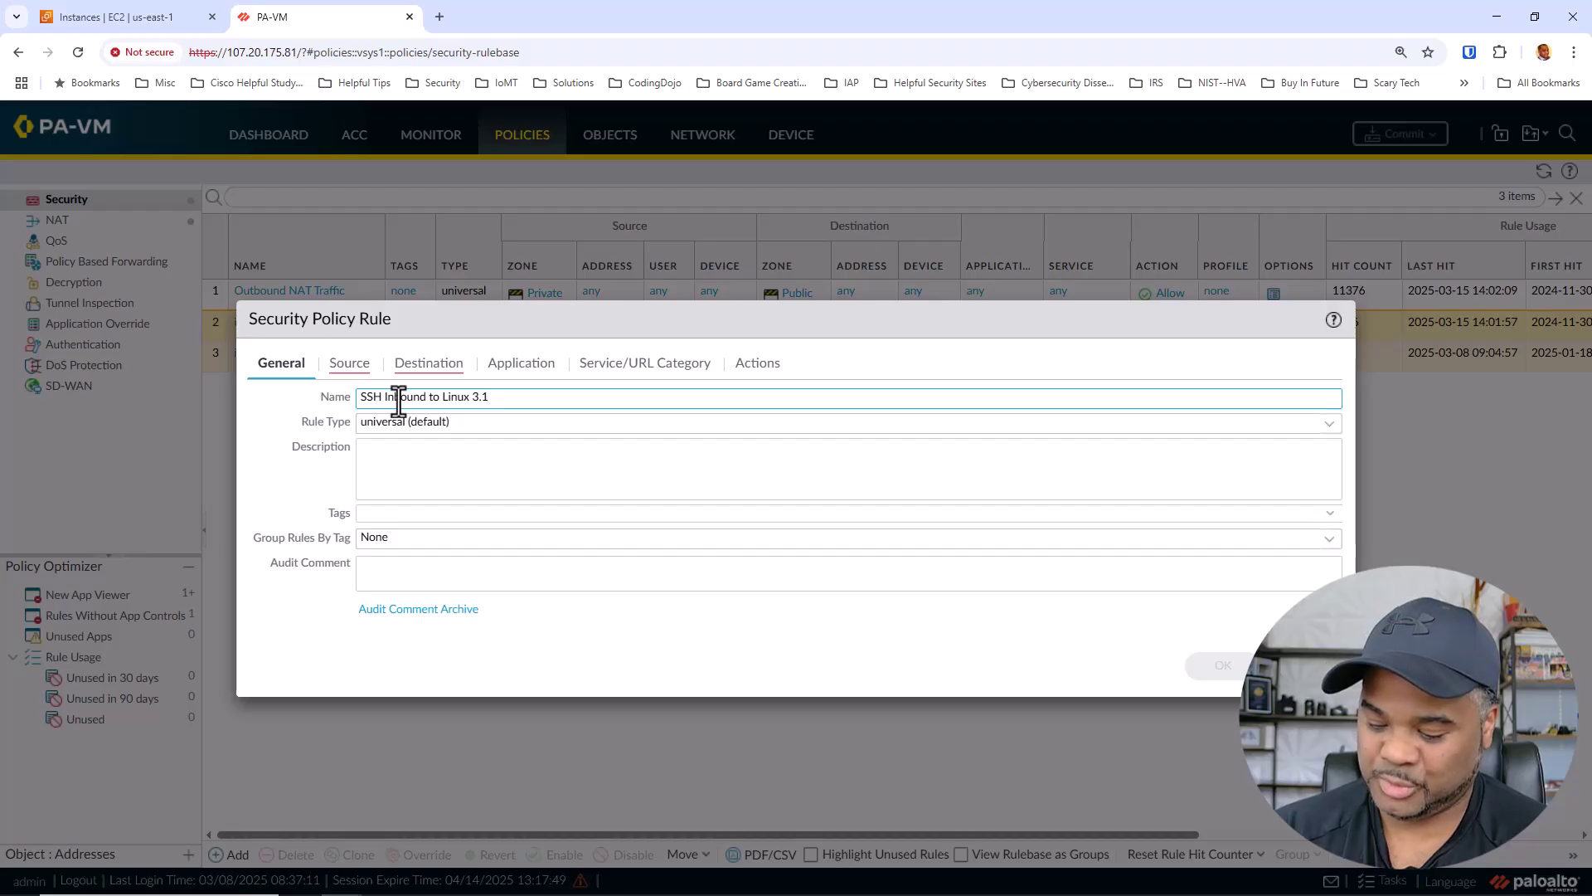
text(00)
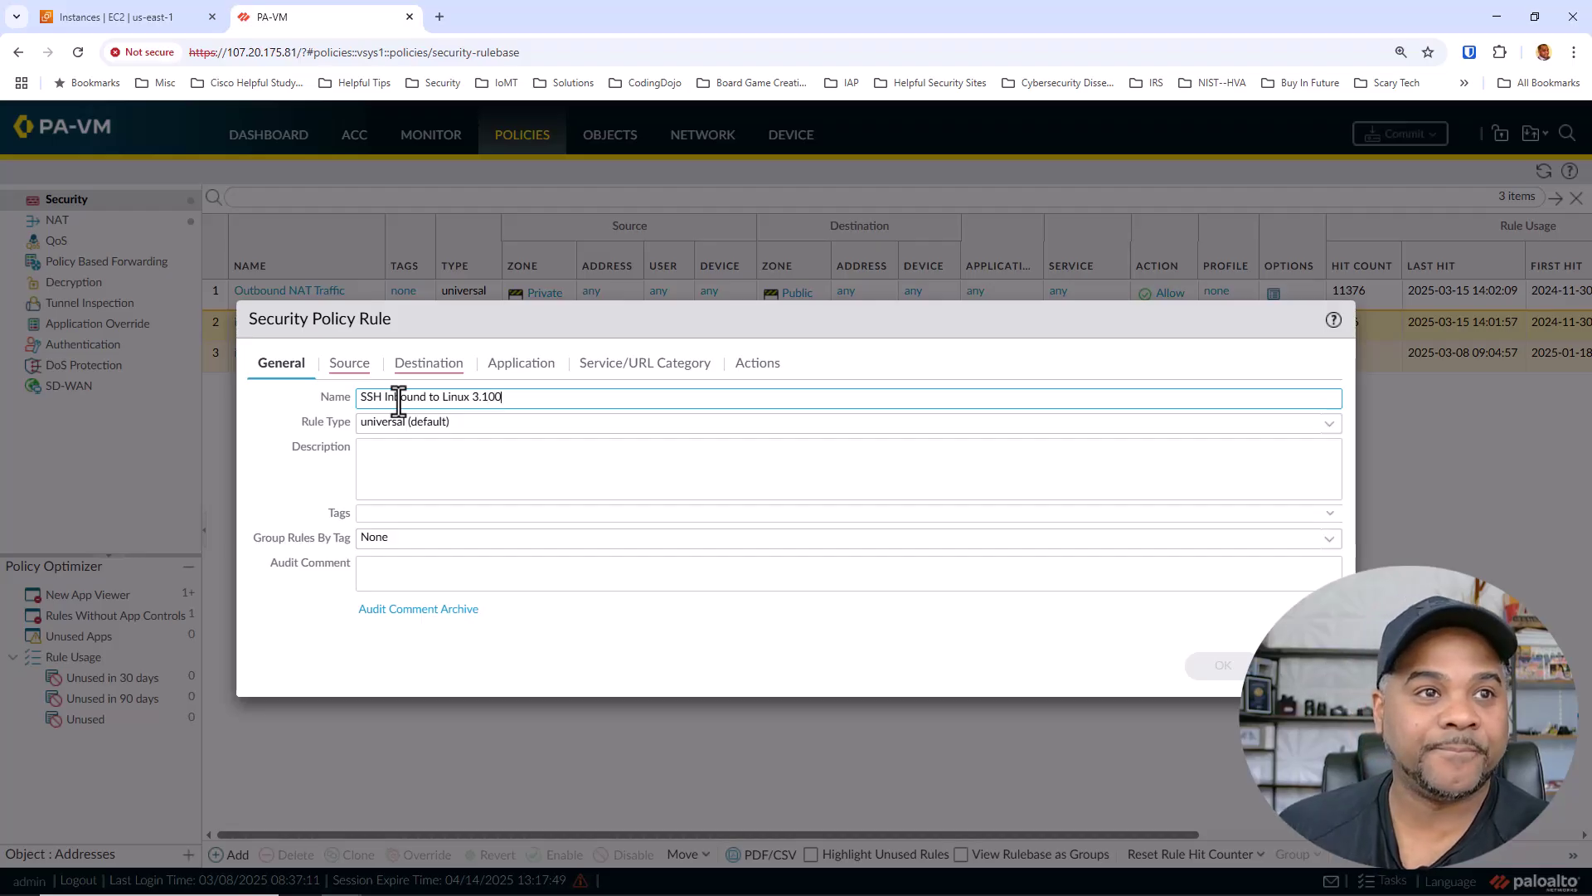
Step: Describe the rule as "Permit inbound SSH on port 5001 to Linux host 10.0.3.100"
click(382, 471)
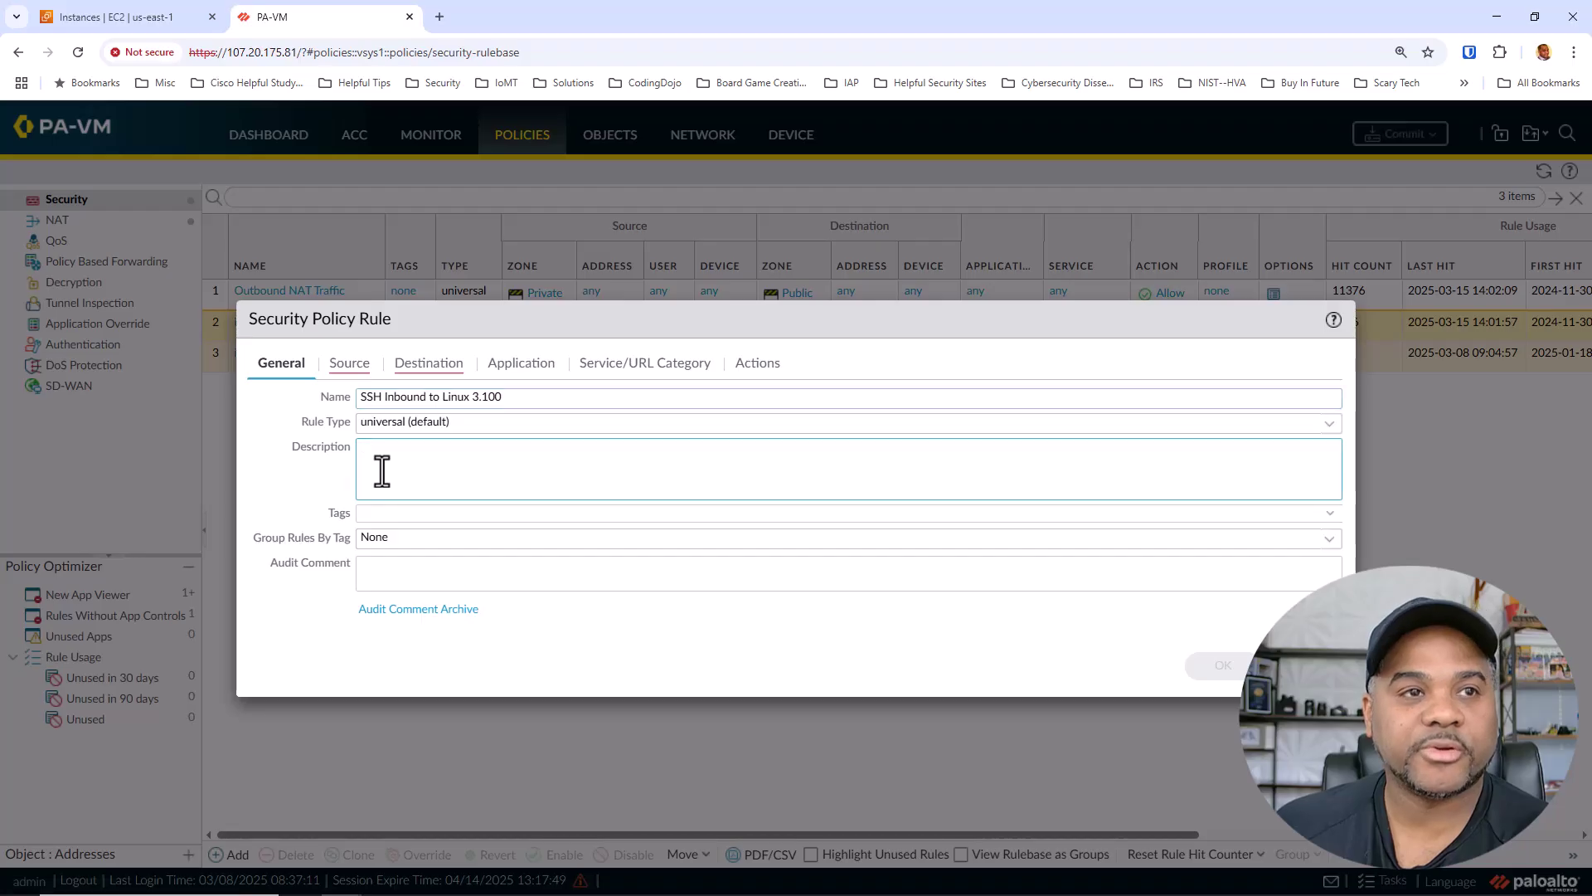
text(Permit i)
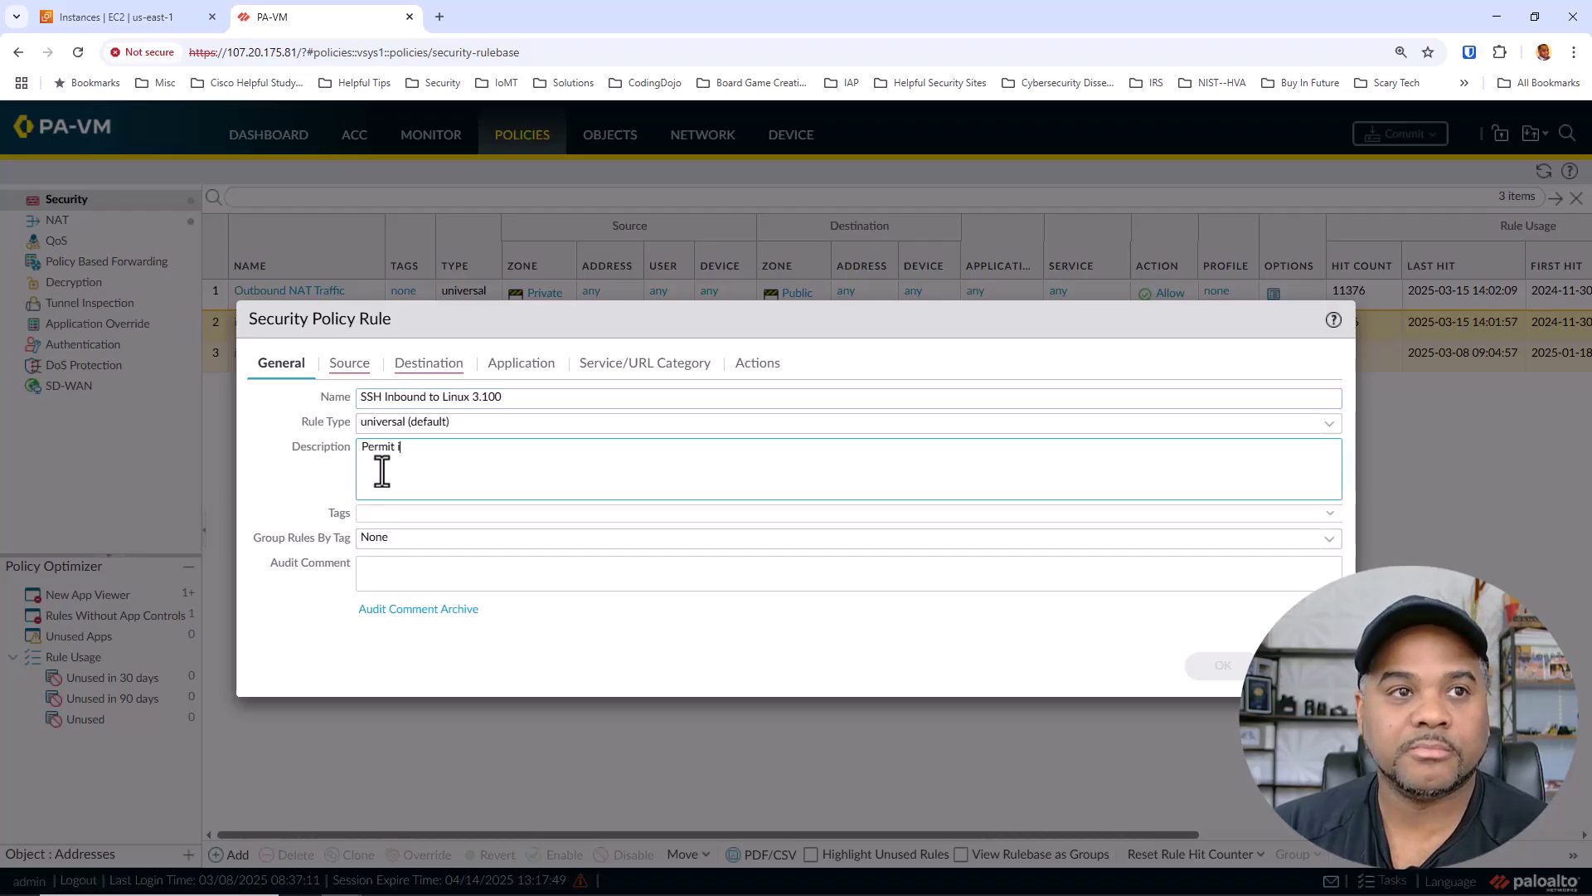
text(nbound SSH )
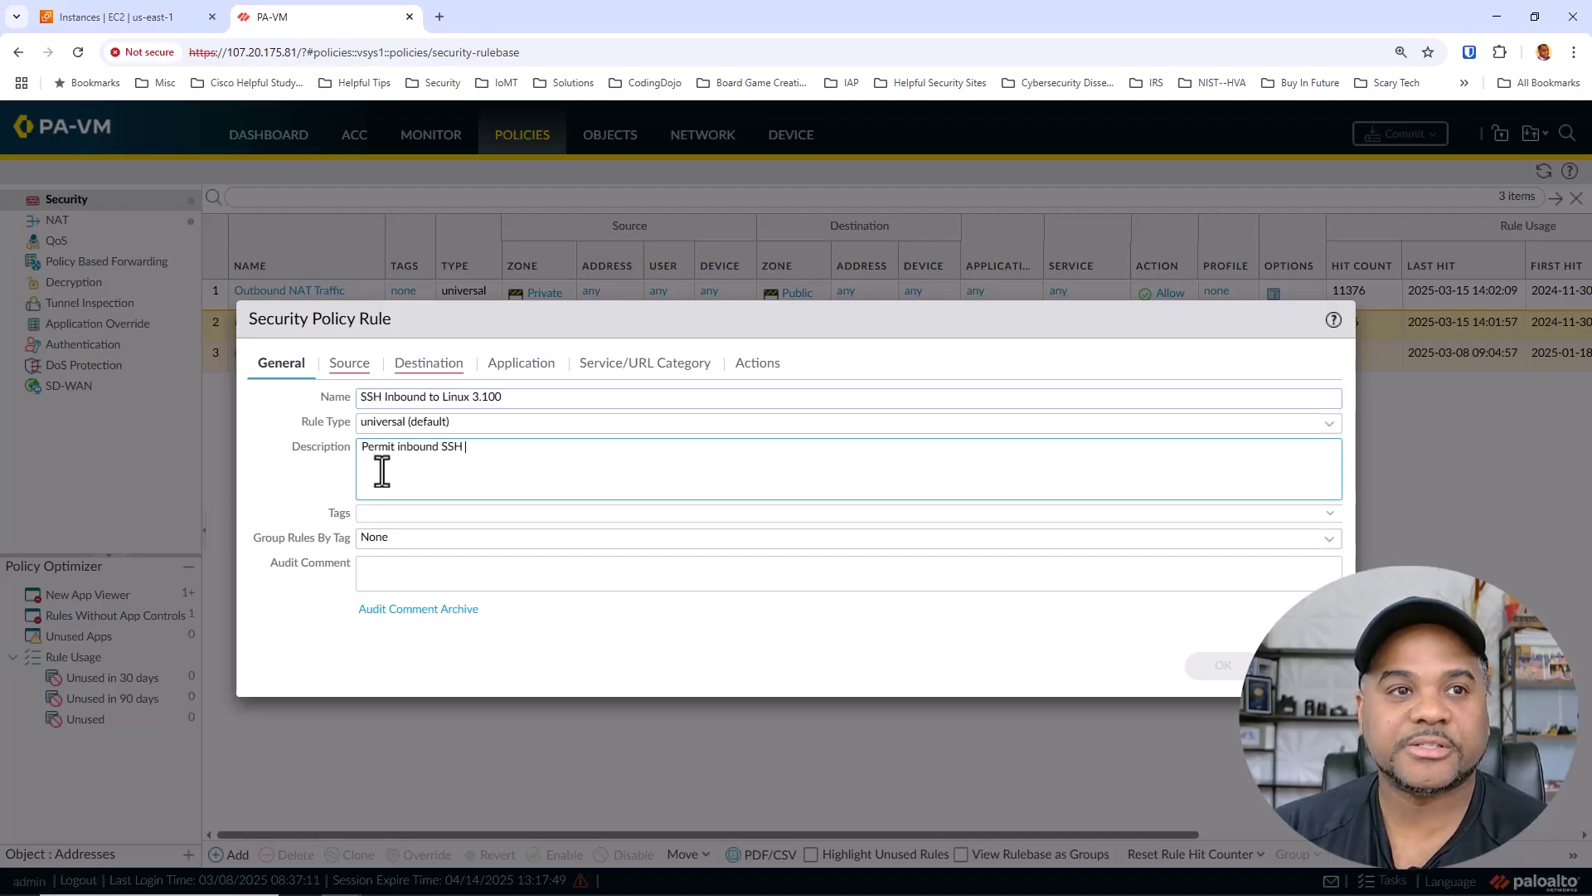
text(on port)
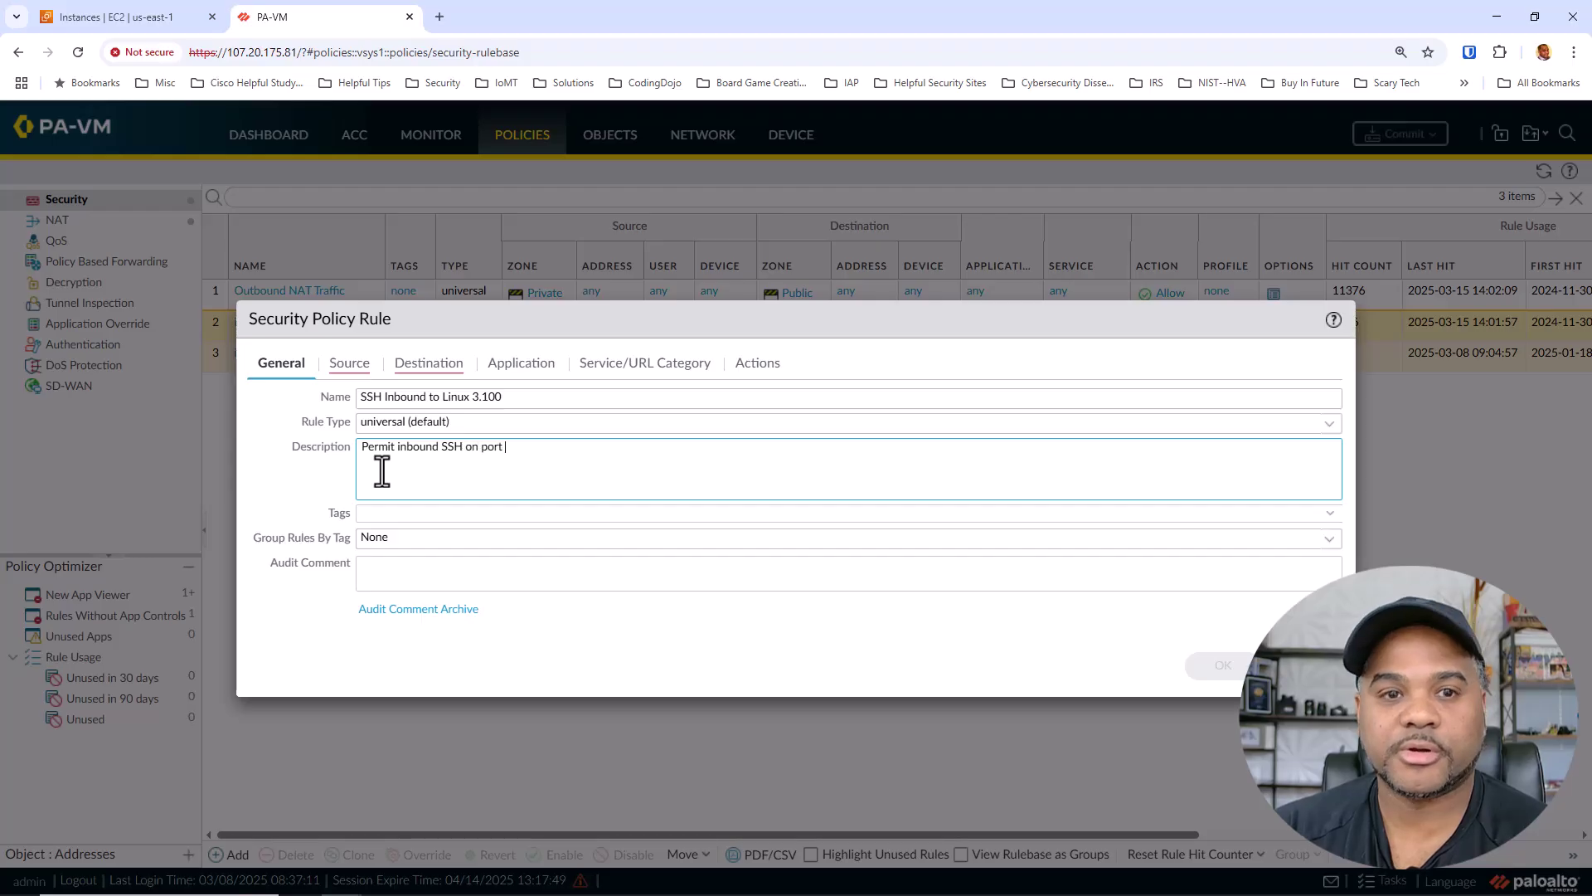
text( 5001 to )
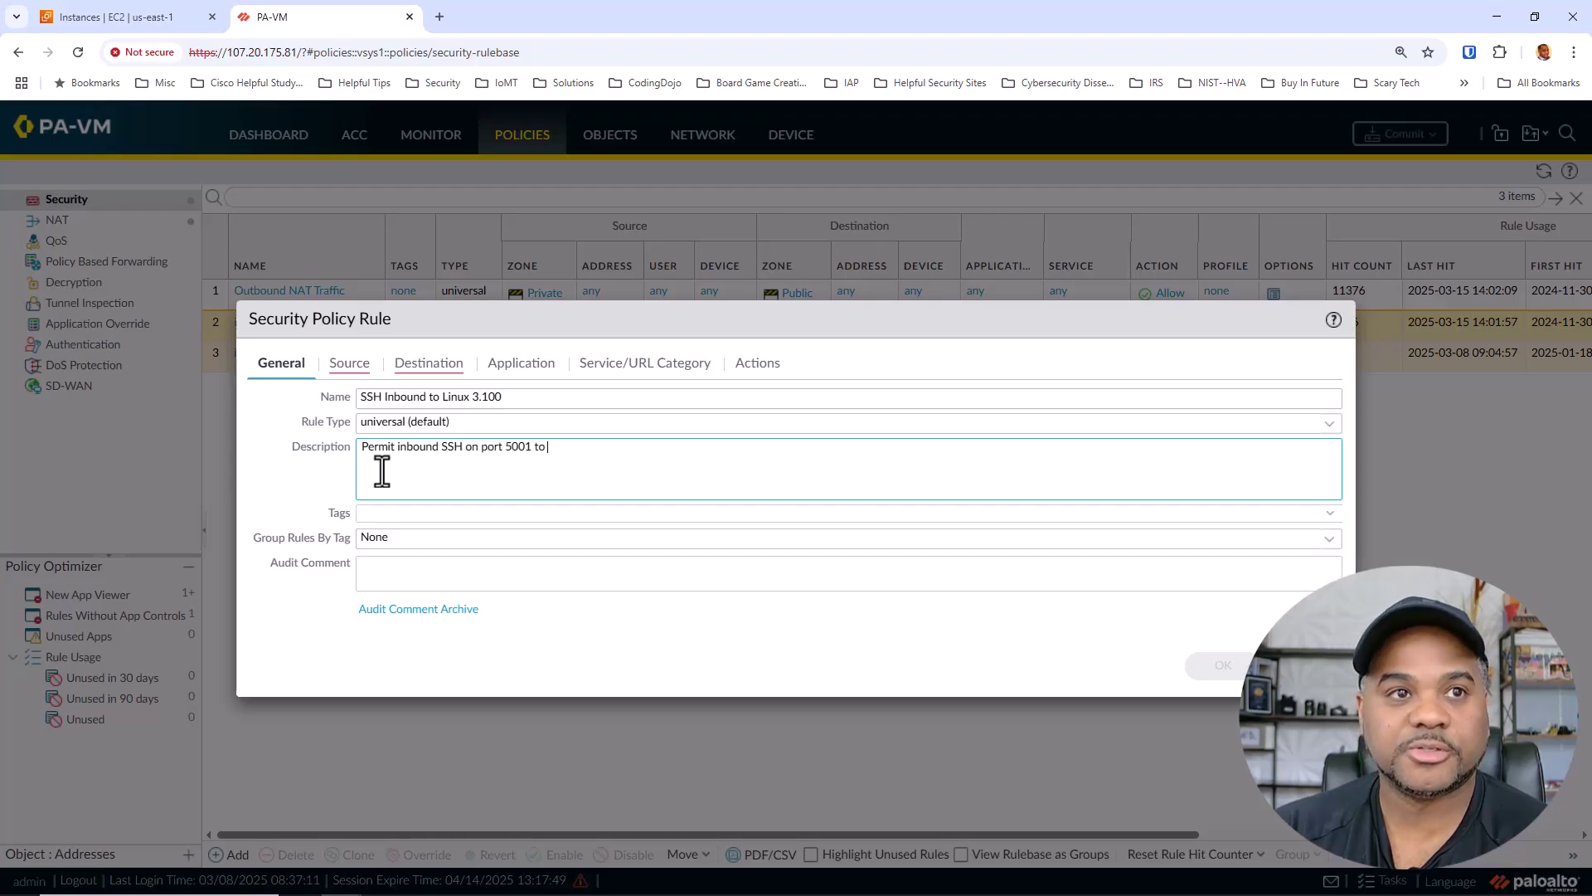
text(Linux)
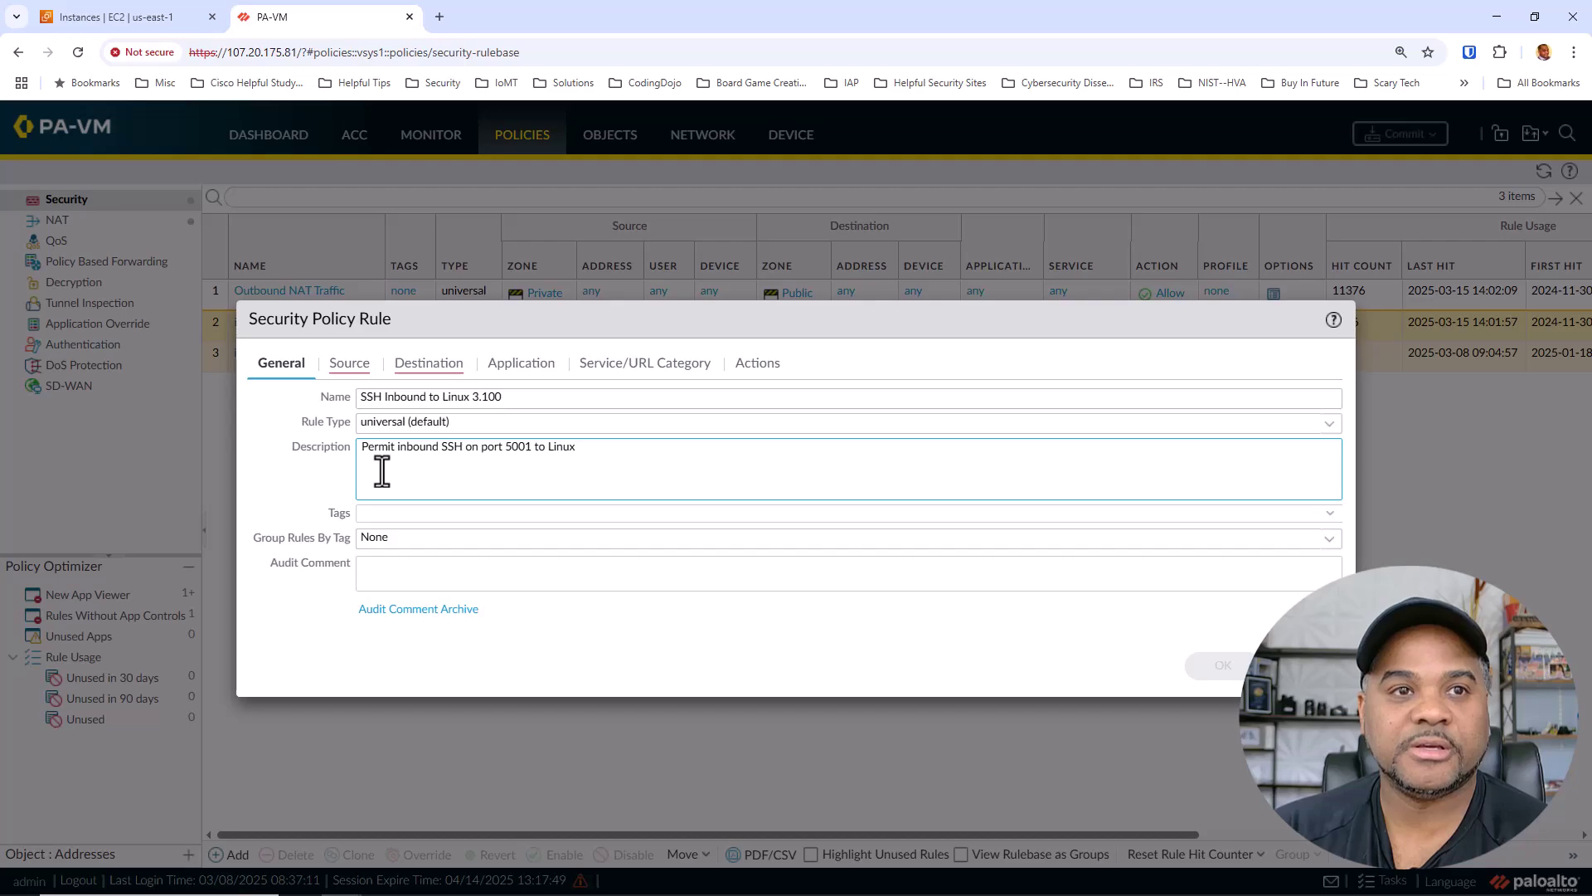
text( host 1)
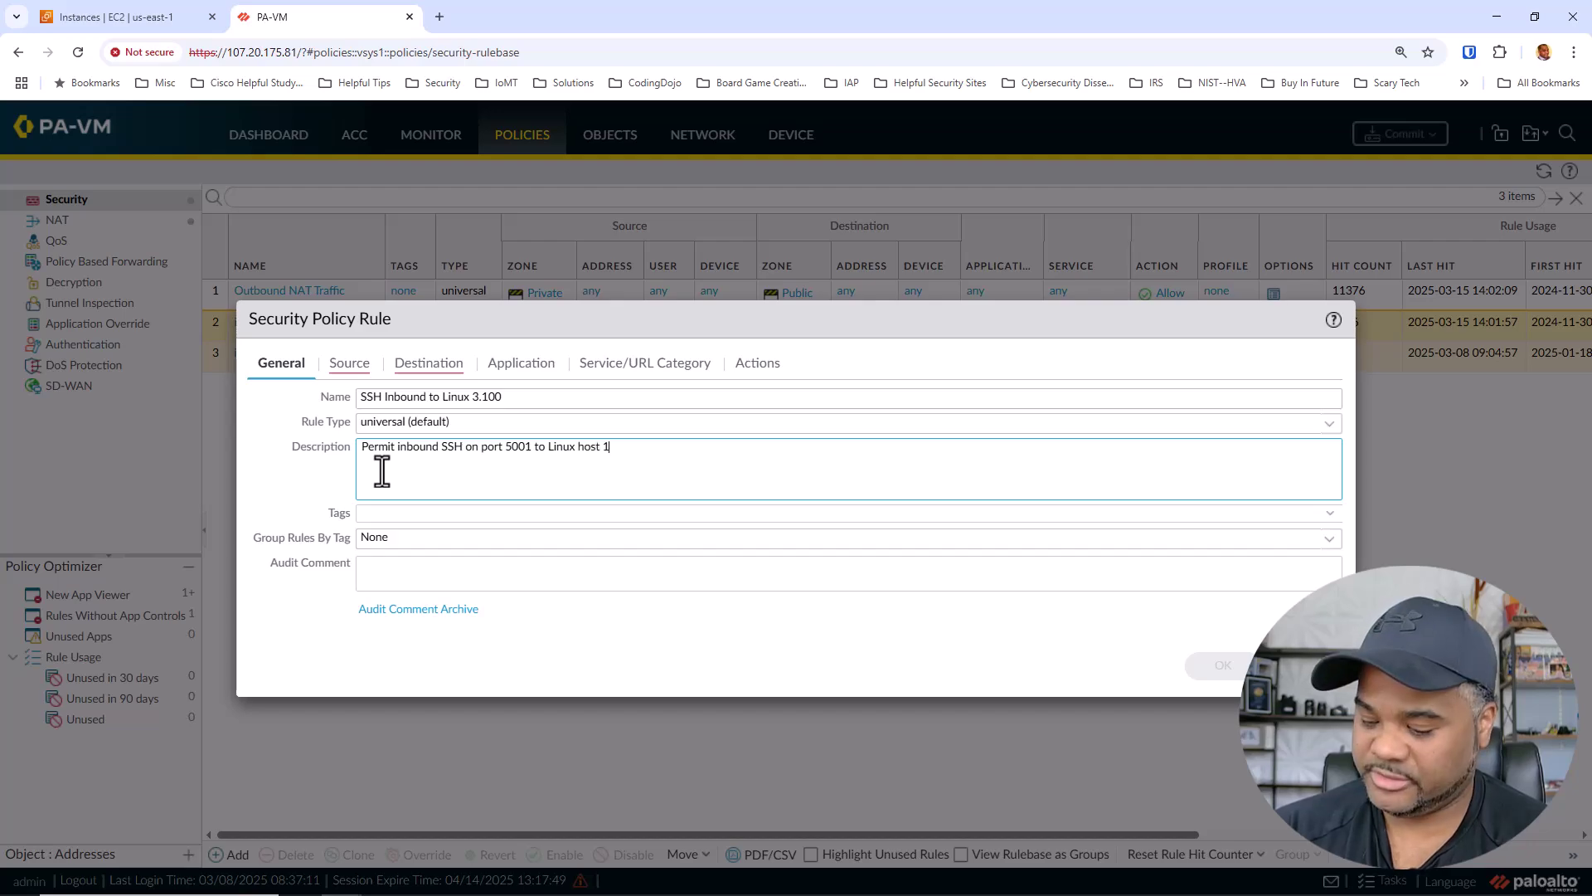
text(0.0.3.100)
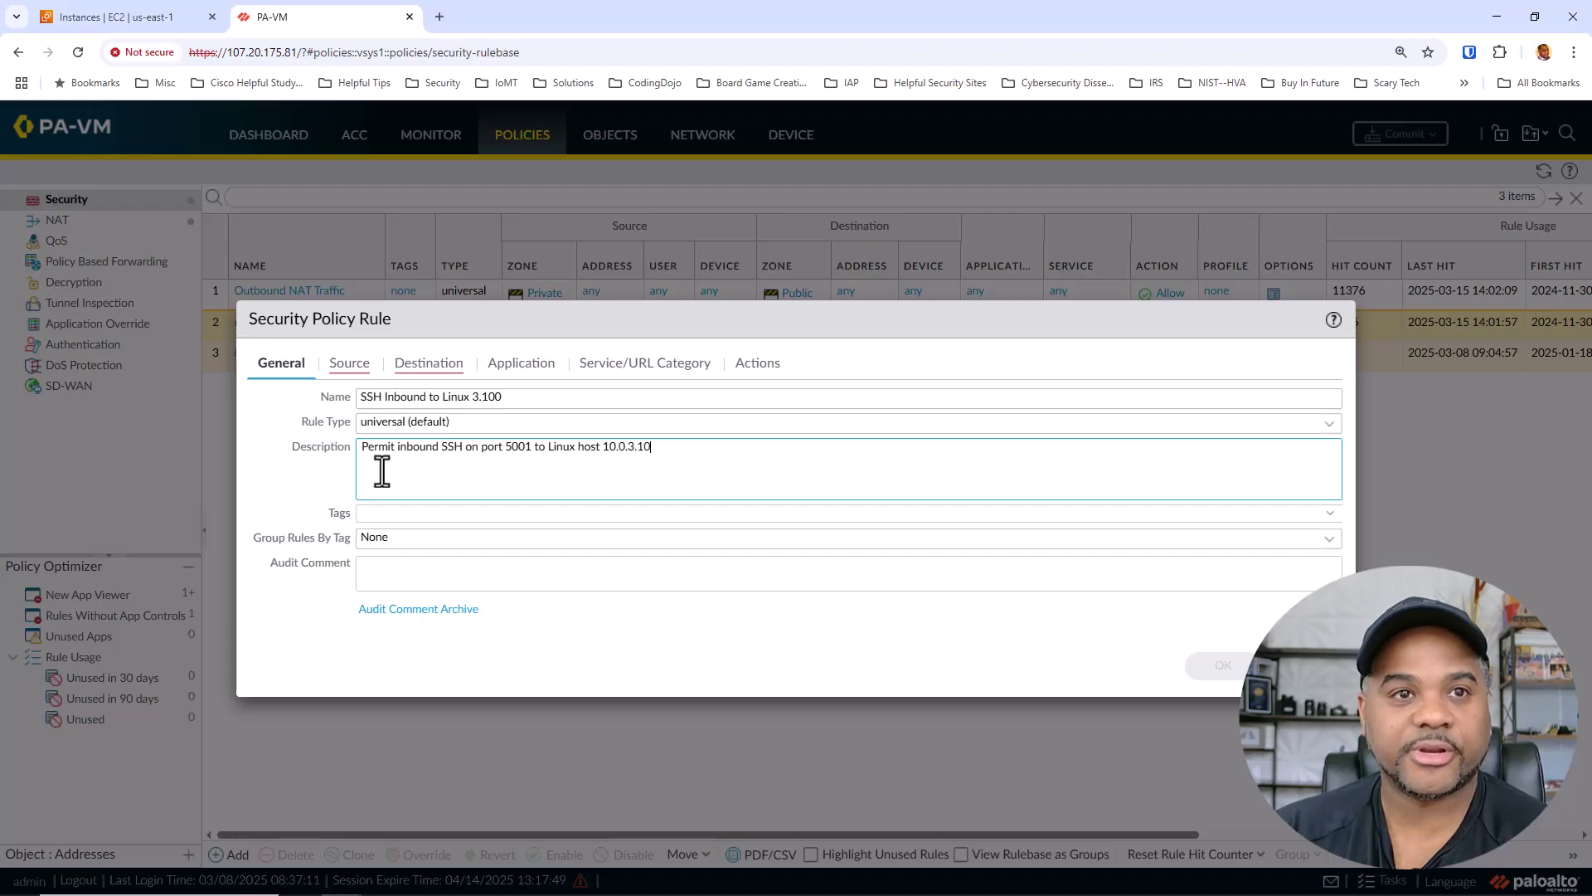
Step: Tag the new security rule with "ssh"
click(378, 516)
text(s)
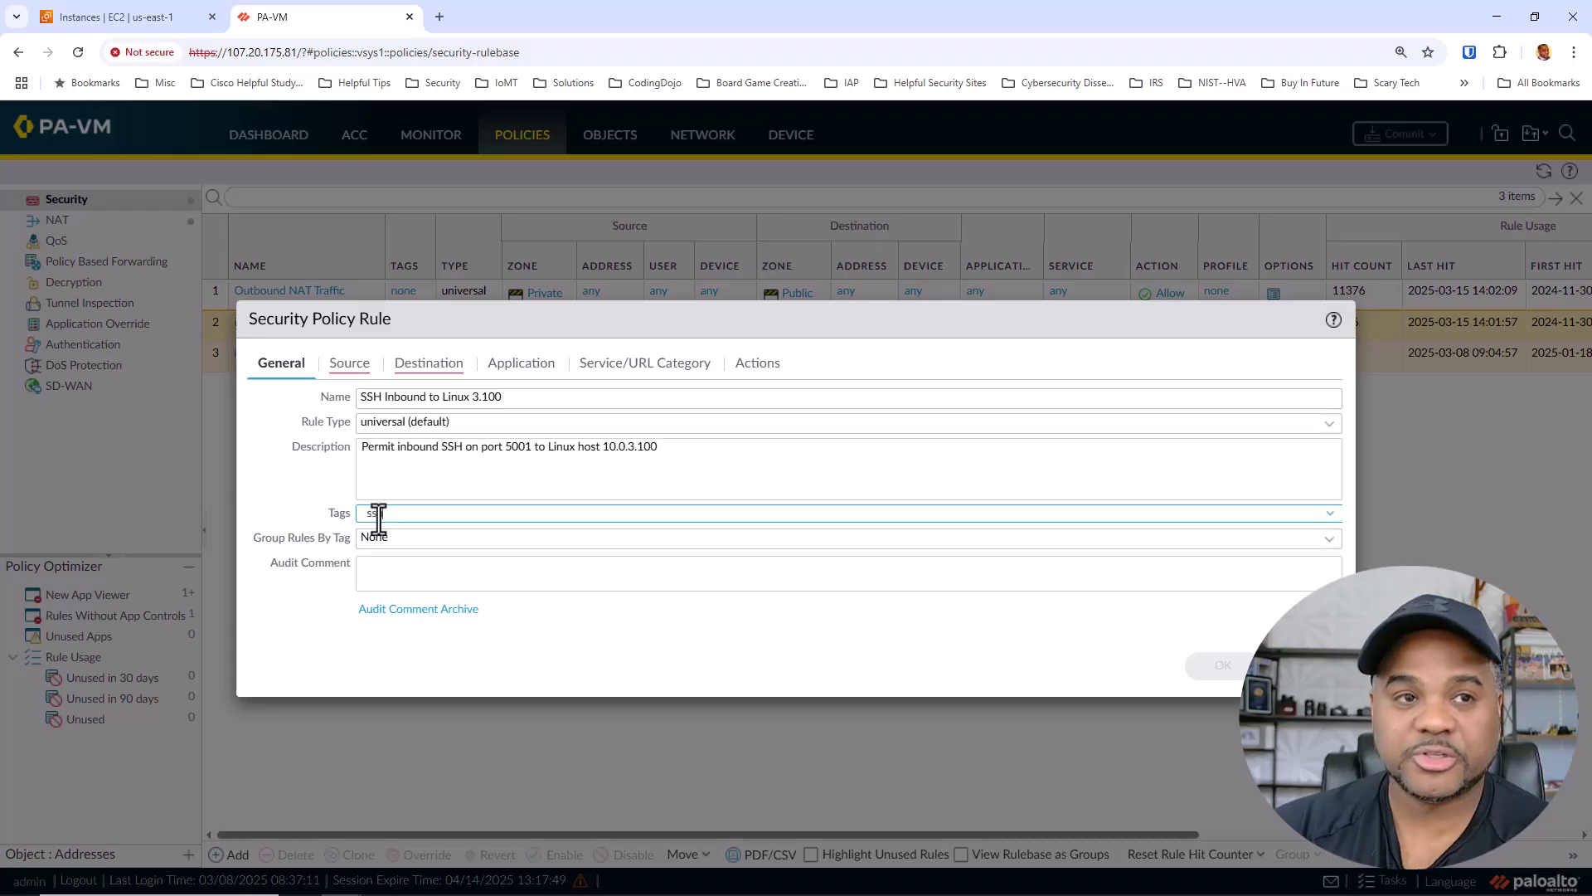
text(sh)
key(Return)
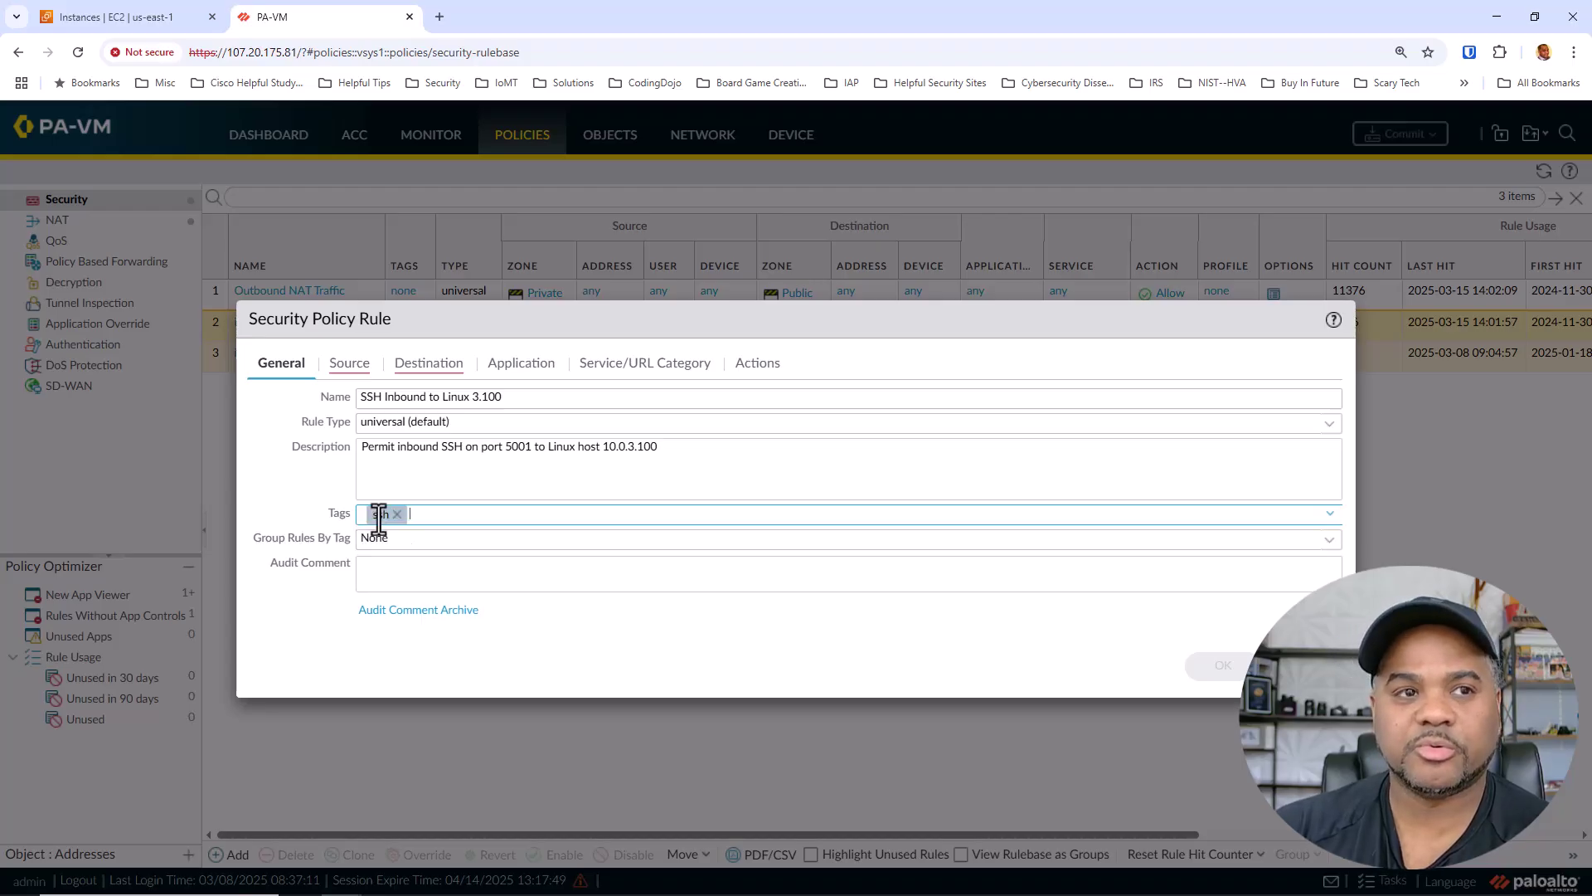
click(341, 489)
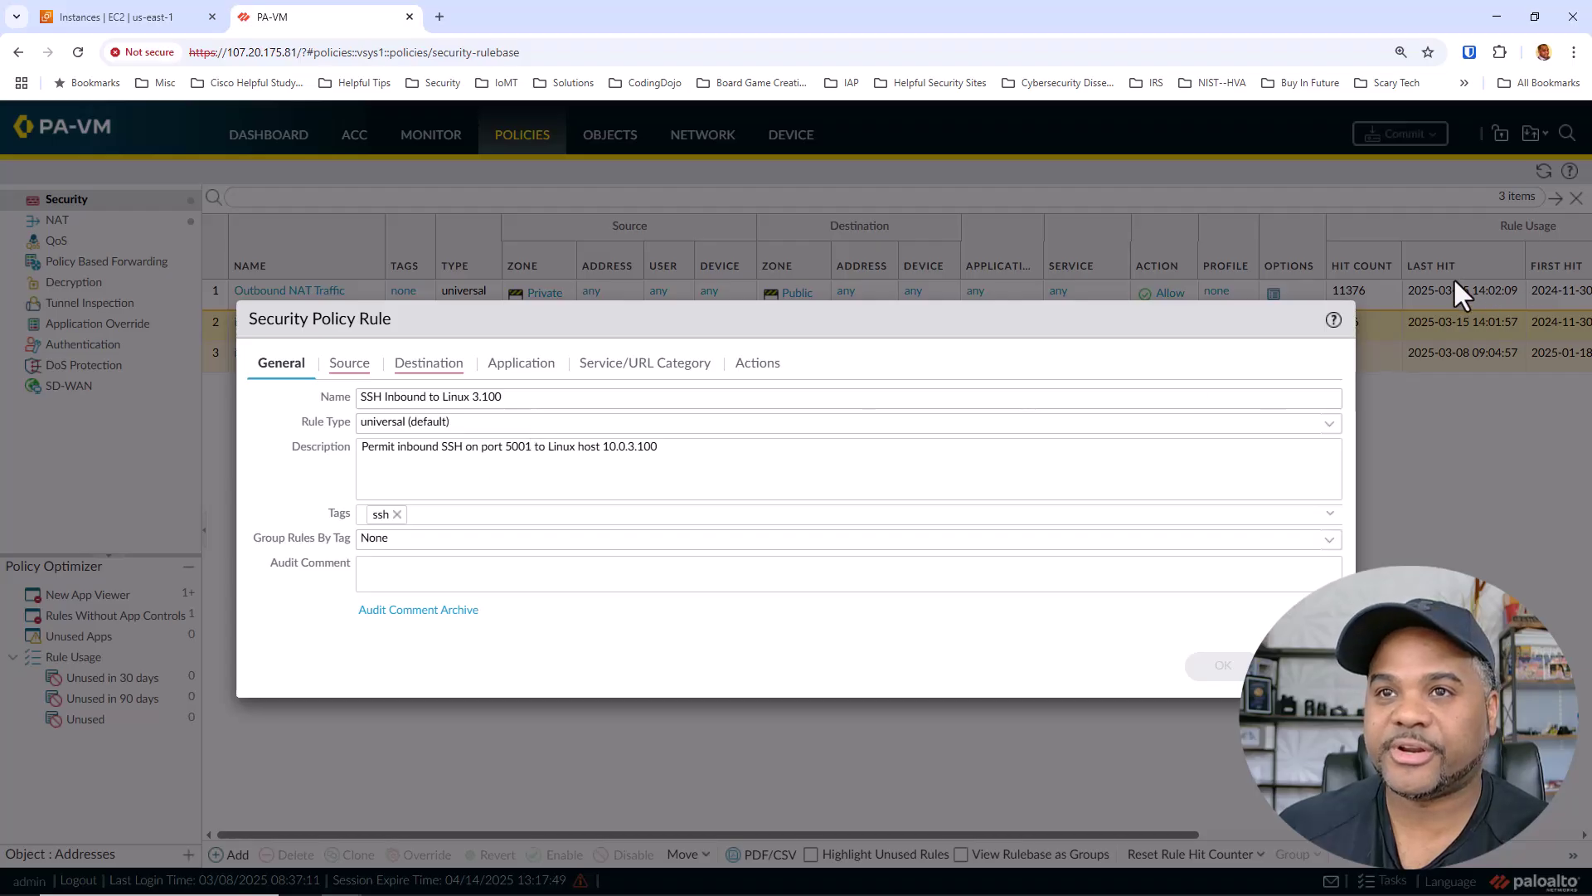
Step: Add Public as the source zone of the security rule
click(346, 365)
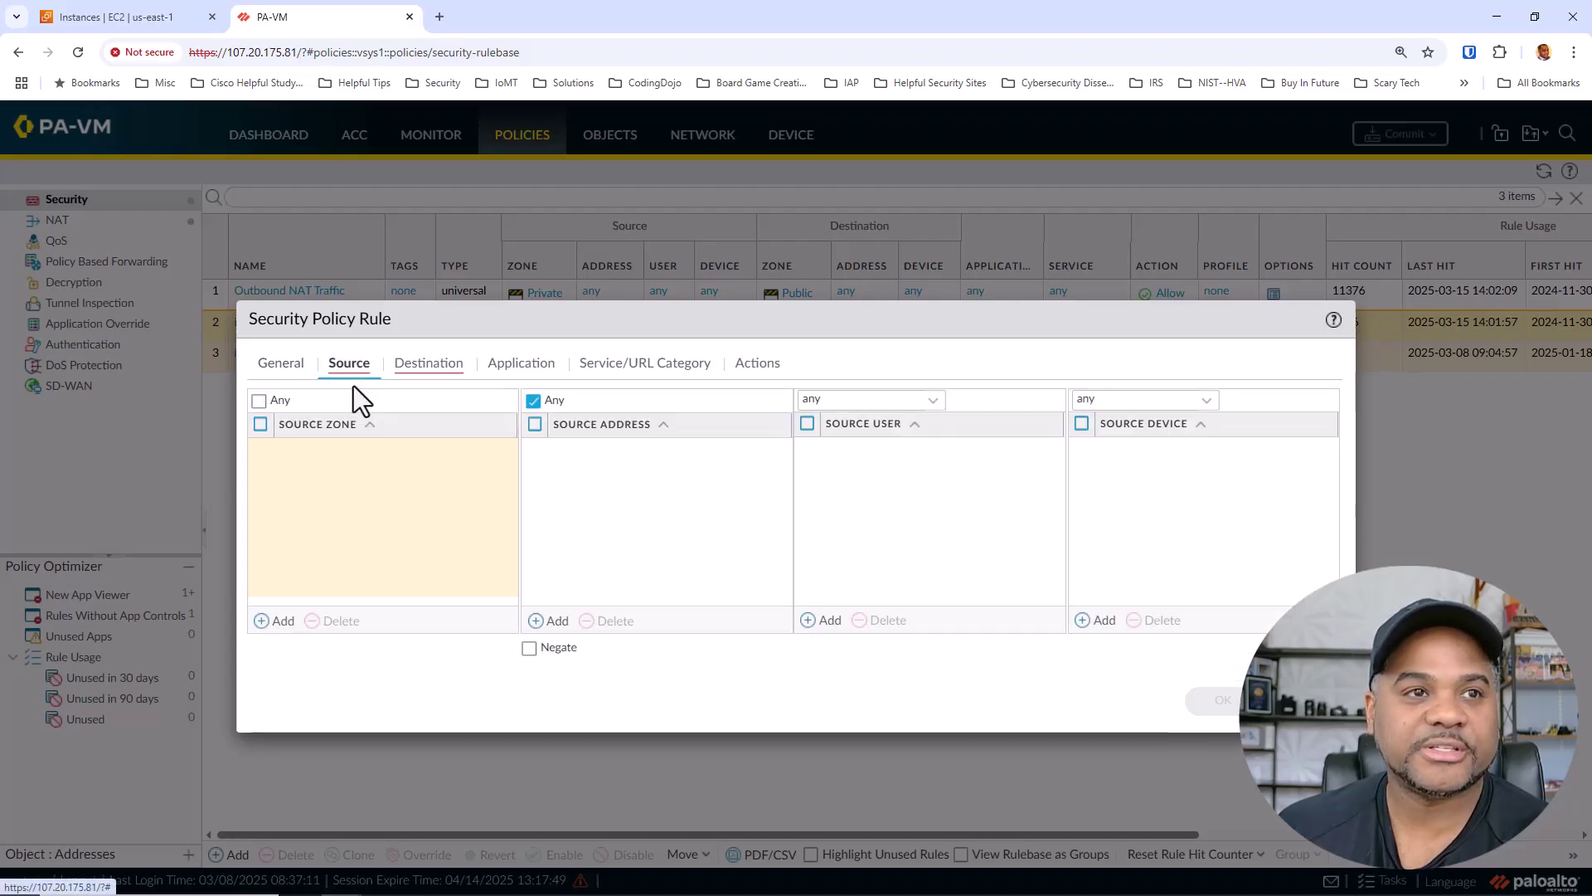
mouse_move(343, 420)
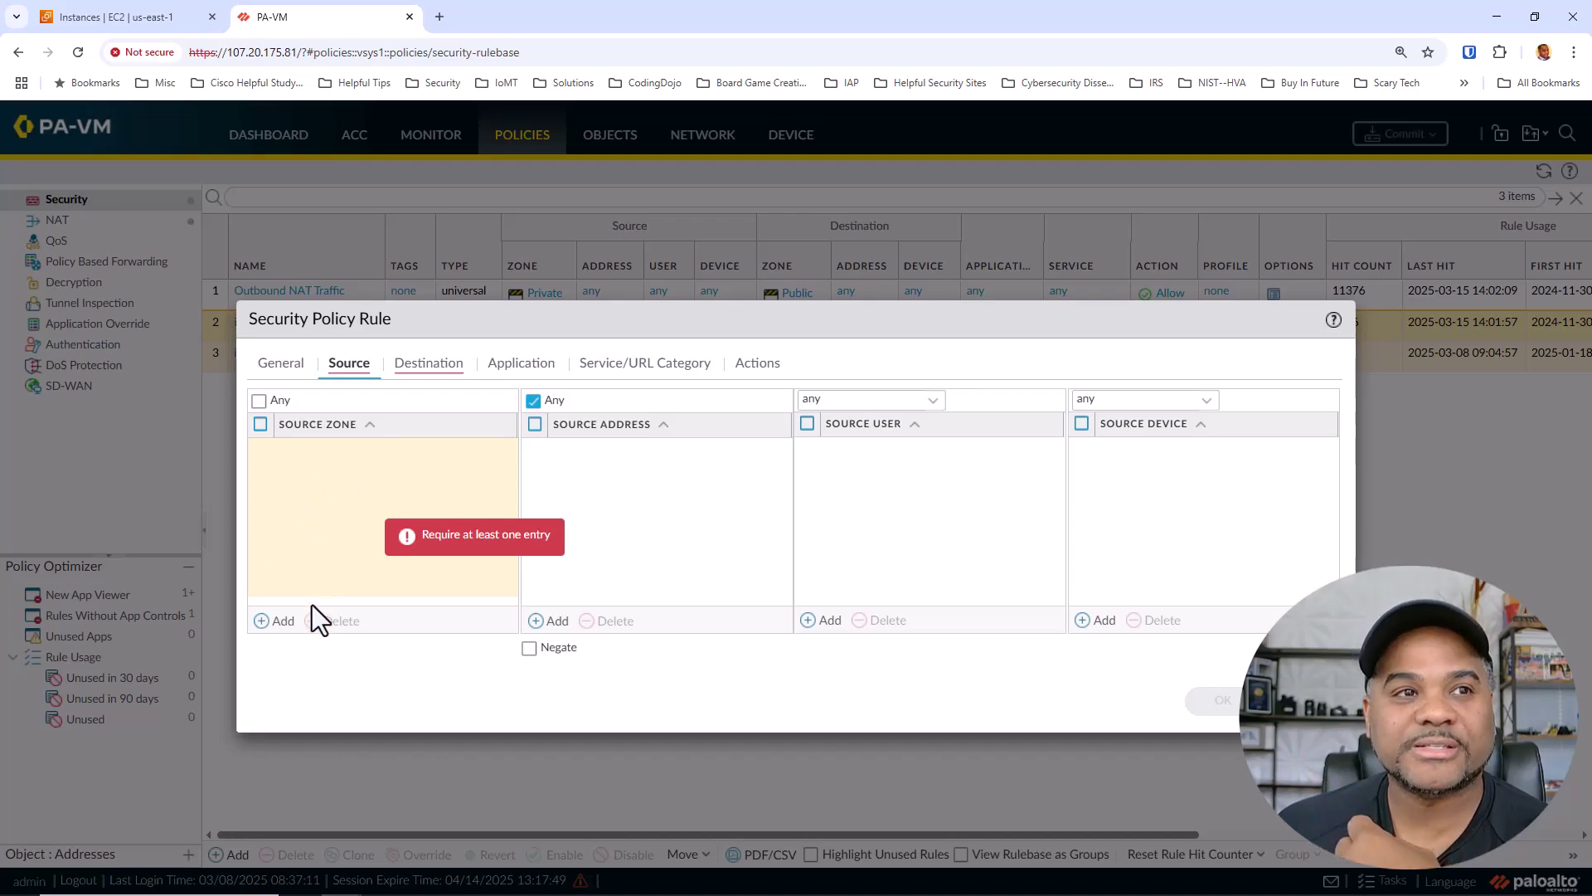
click(282, 622)
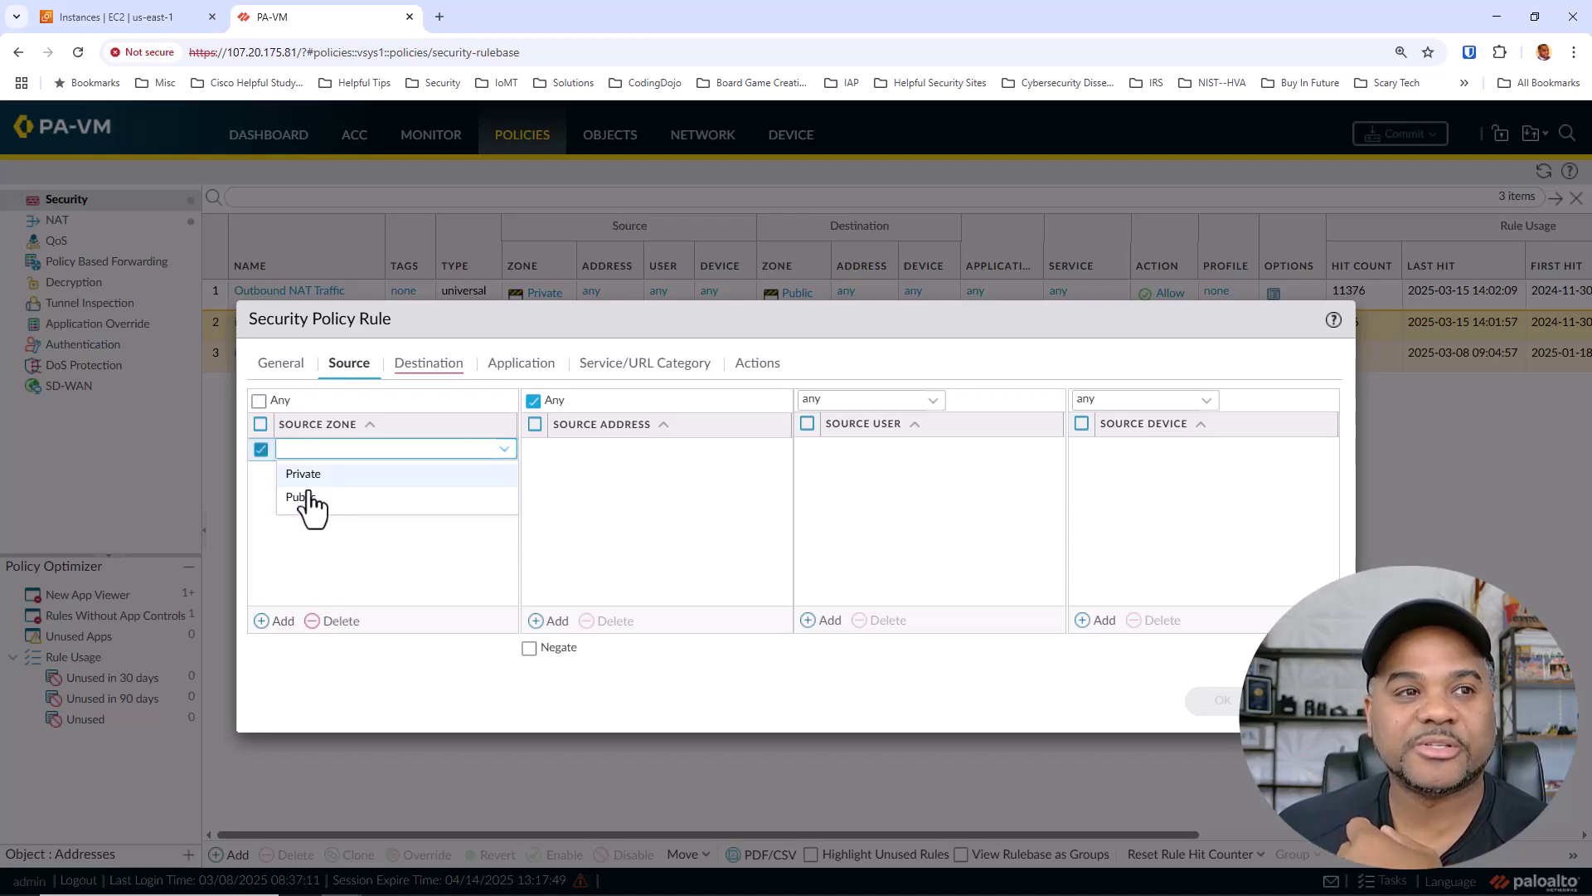
click(315, 496)
click(594, 482)
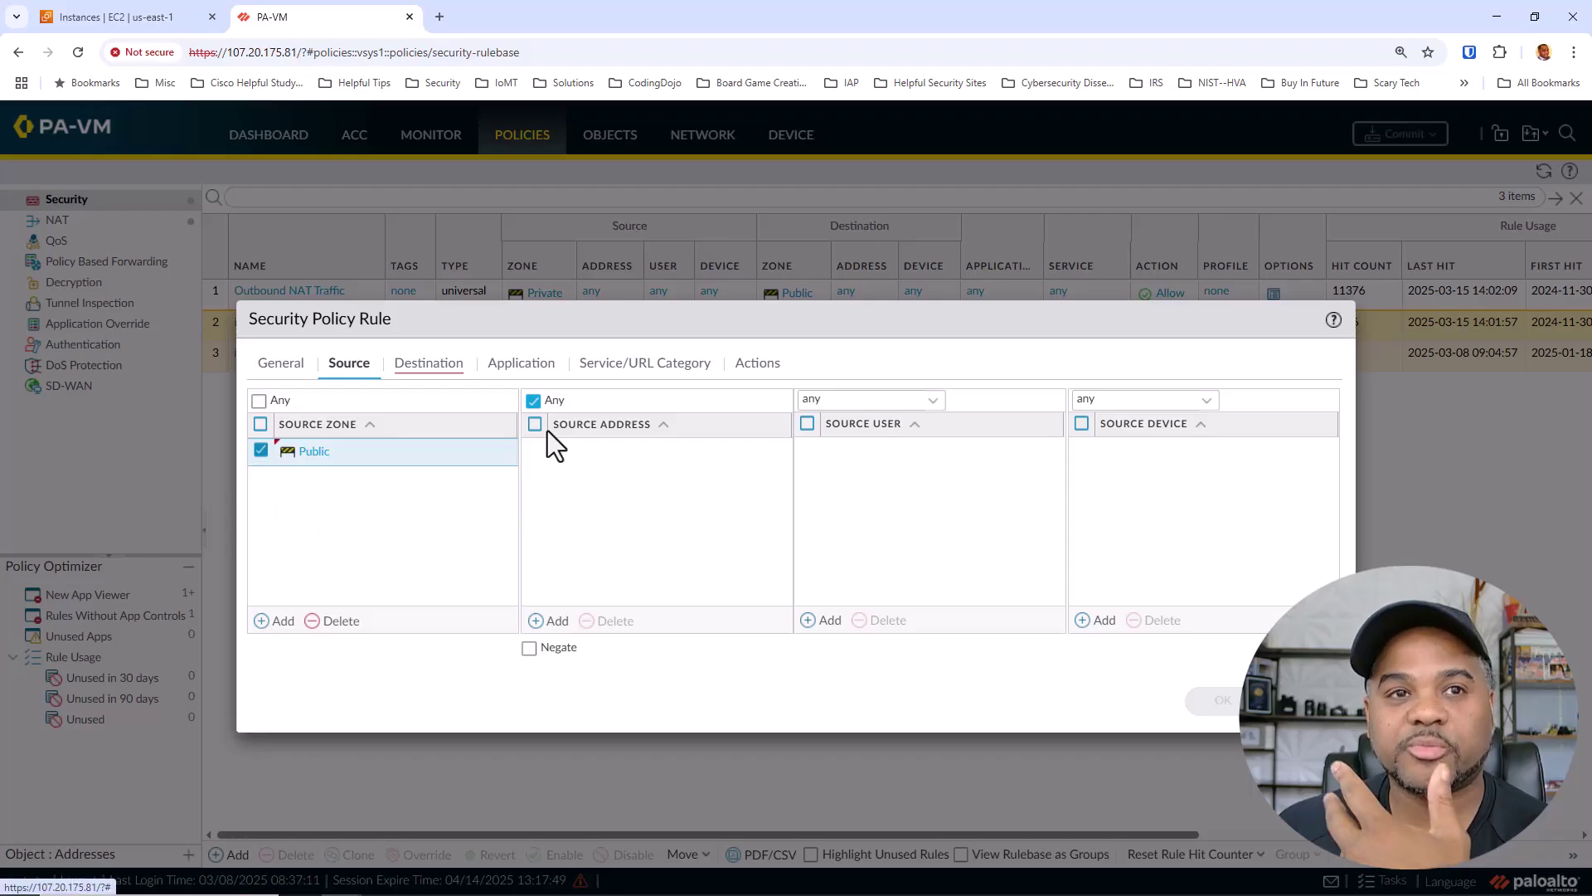
Step: Add Private as the destination zone of the security rule
click(437, 377)
mouse_move(415, 498)
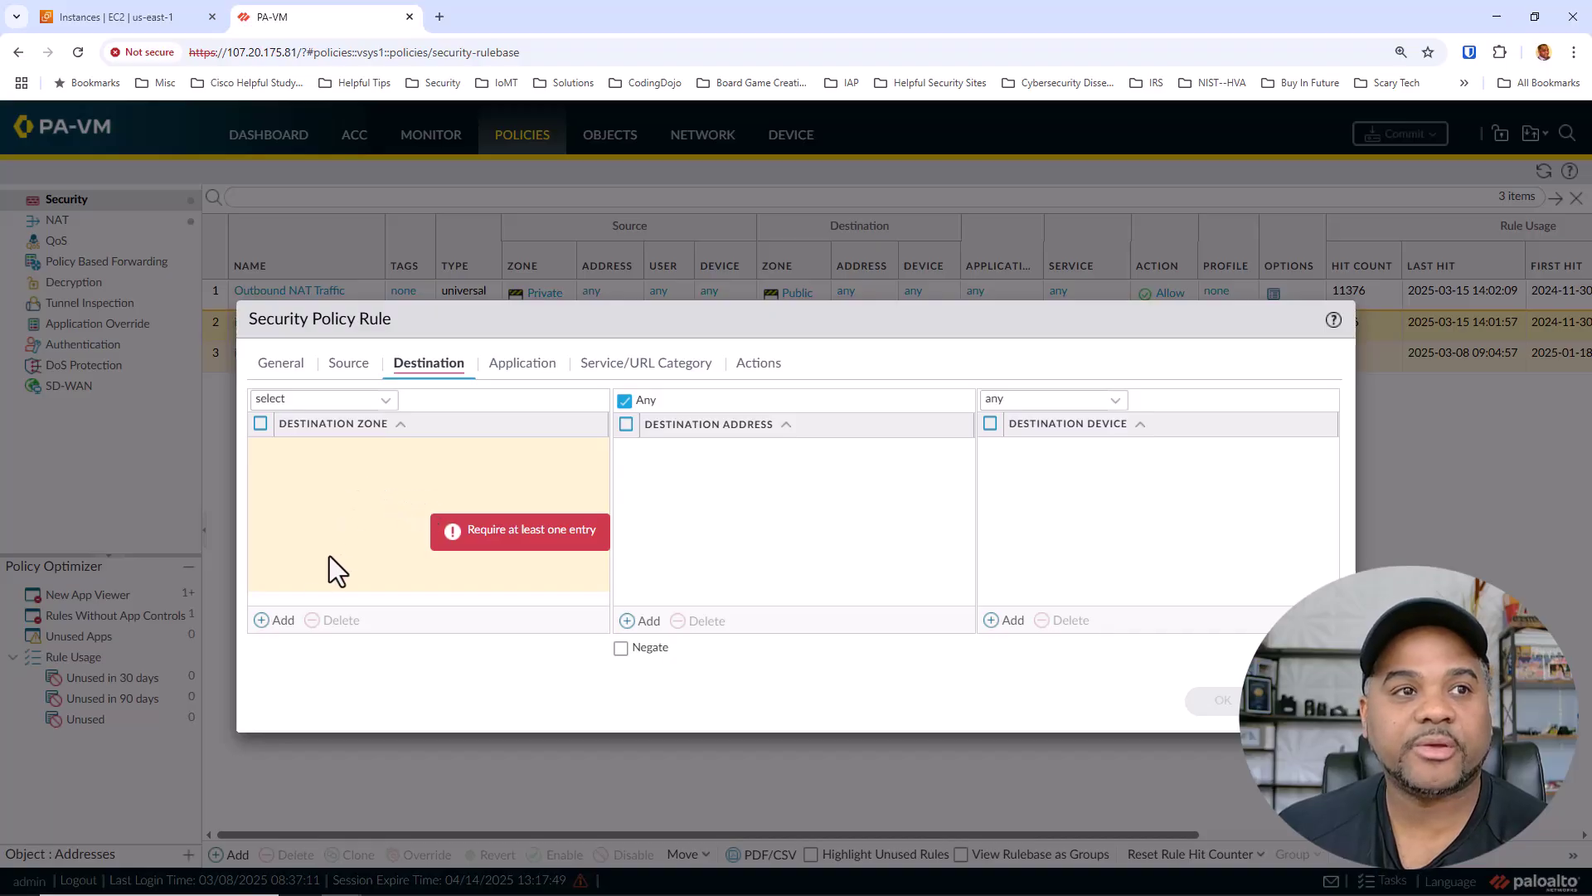
click(282, 621)
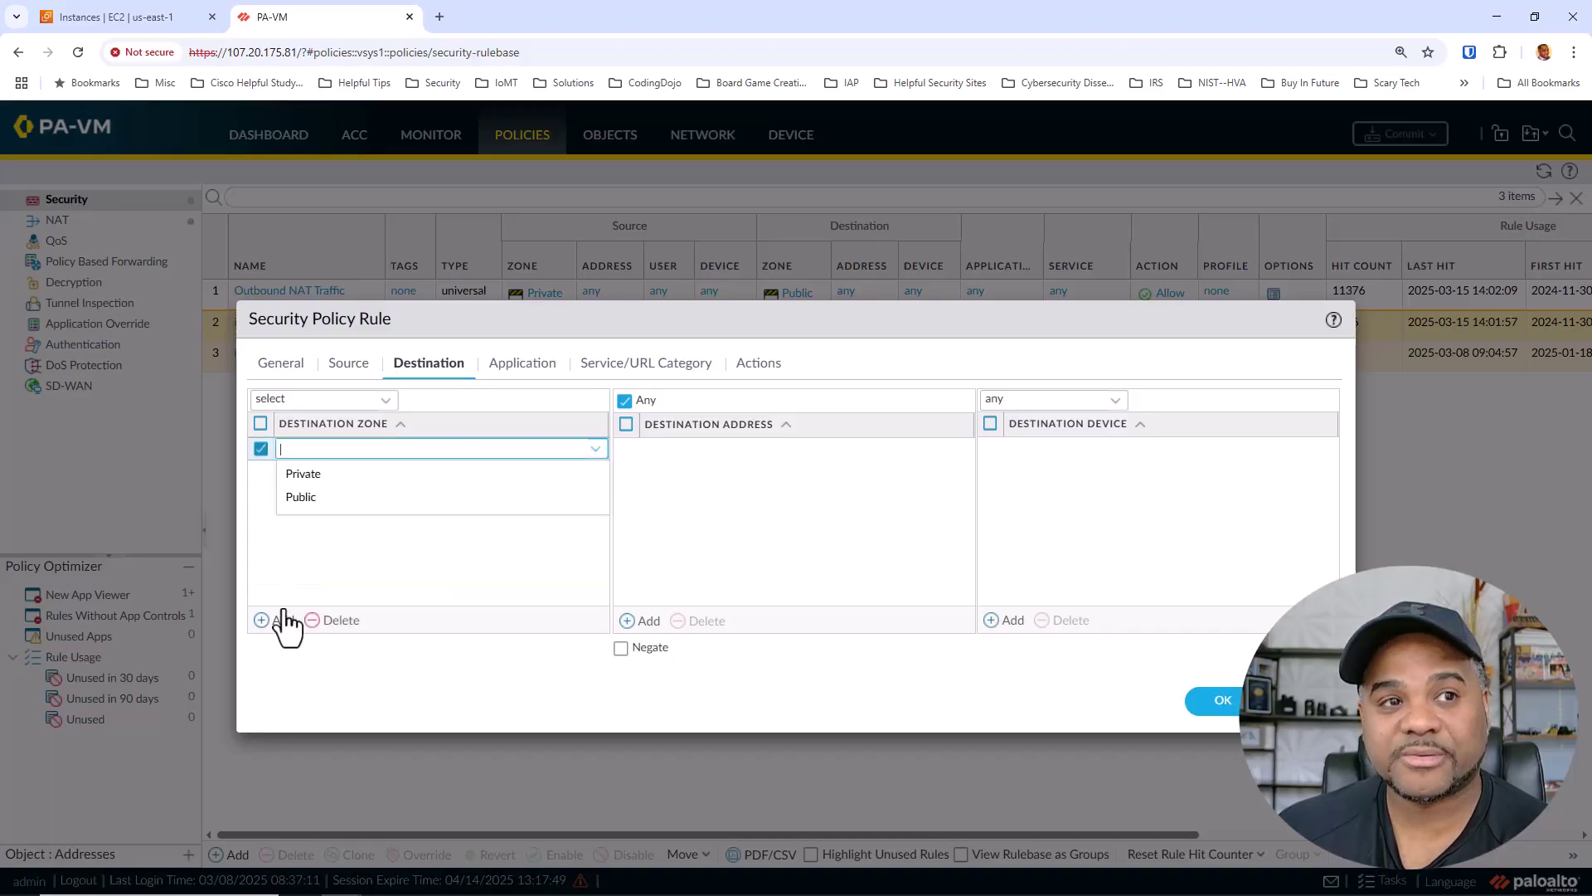
click(317, 476)
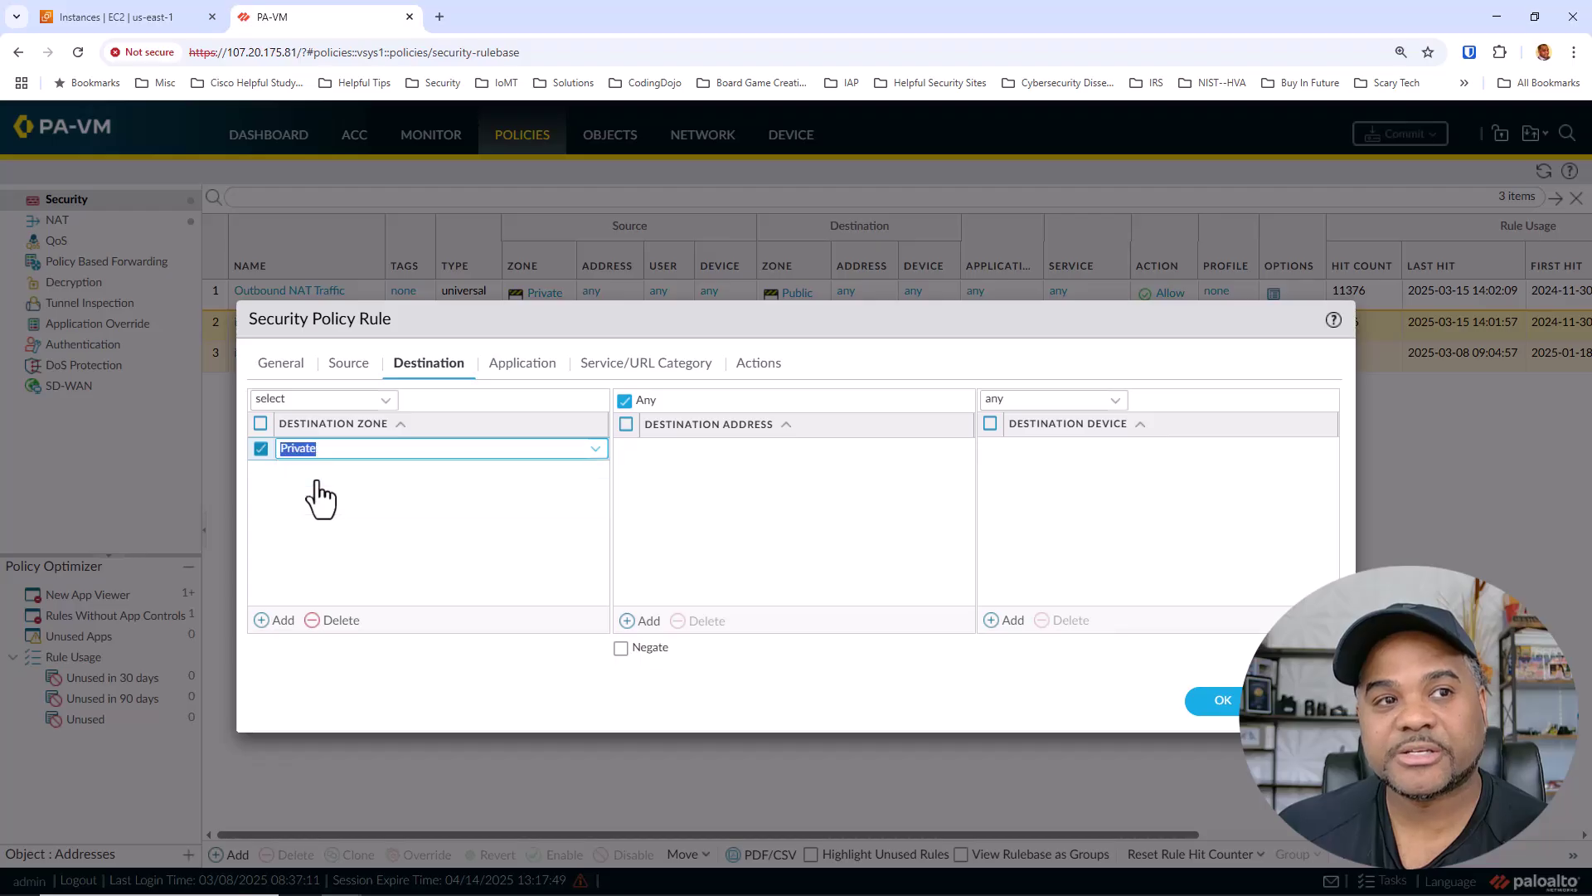
click(360, 539)
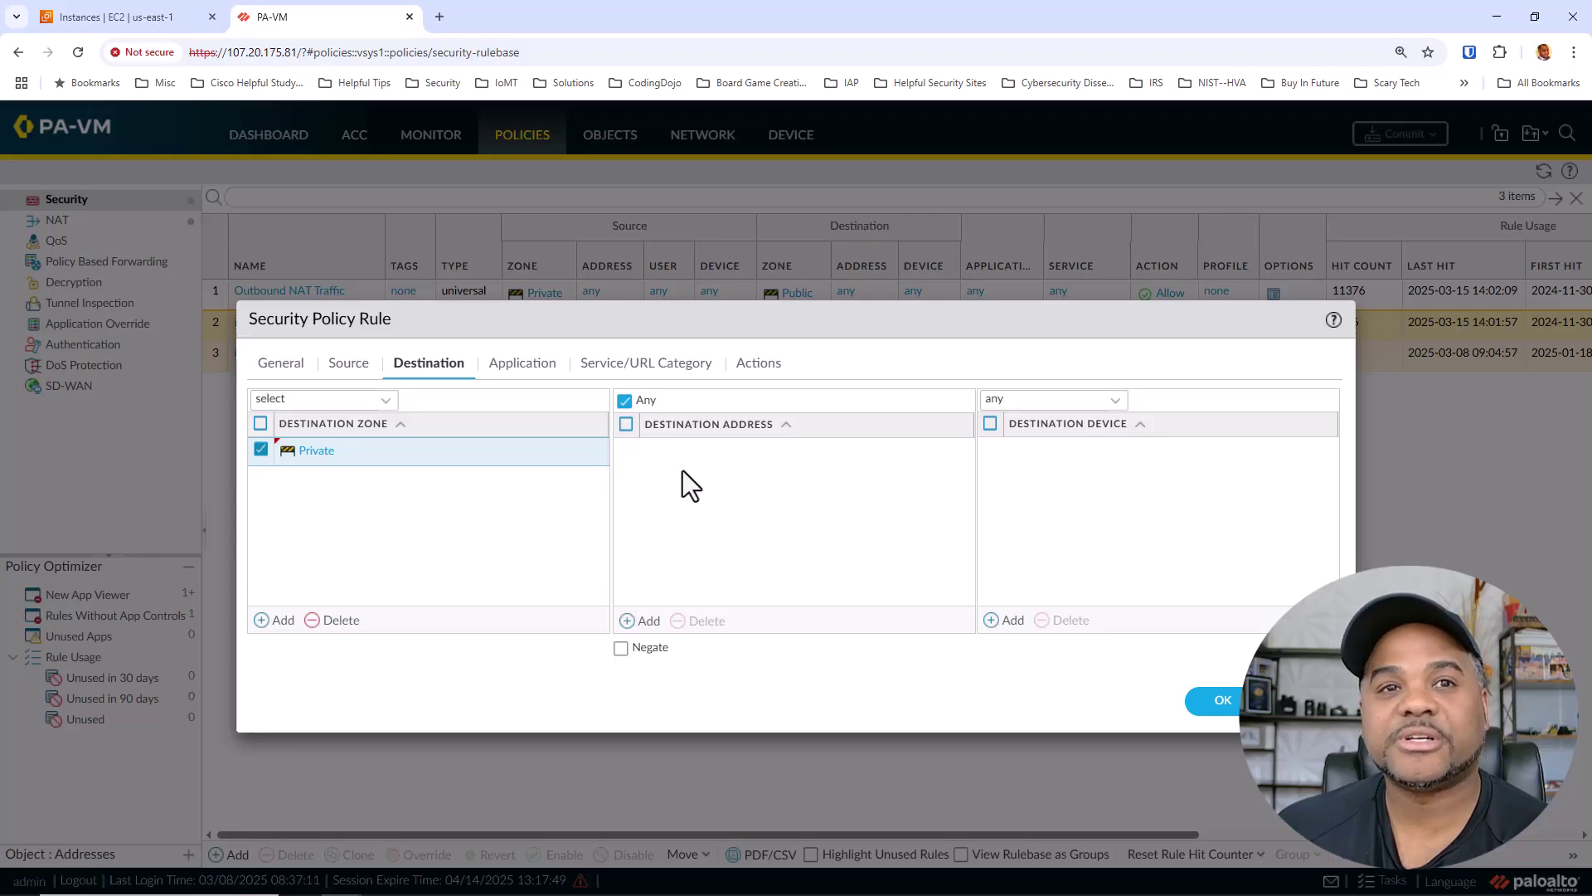
Step: Restrict the security rule to the ssh application
click(528, 373)
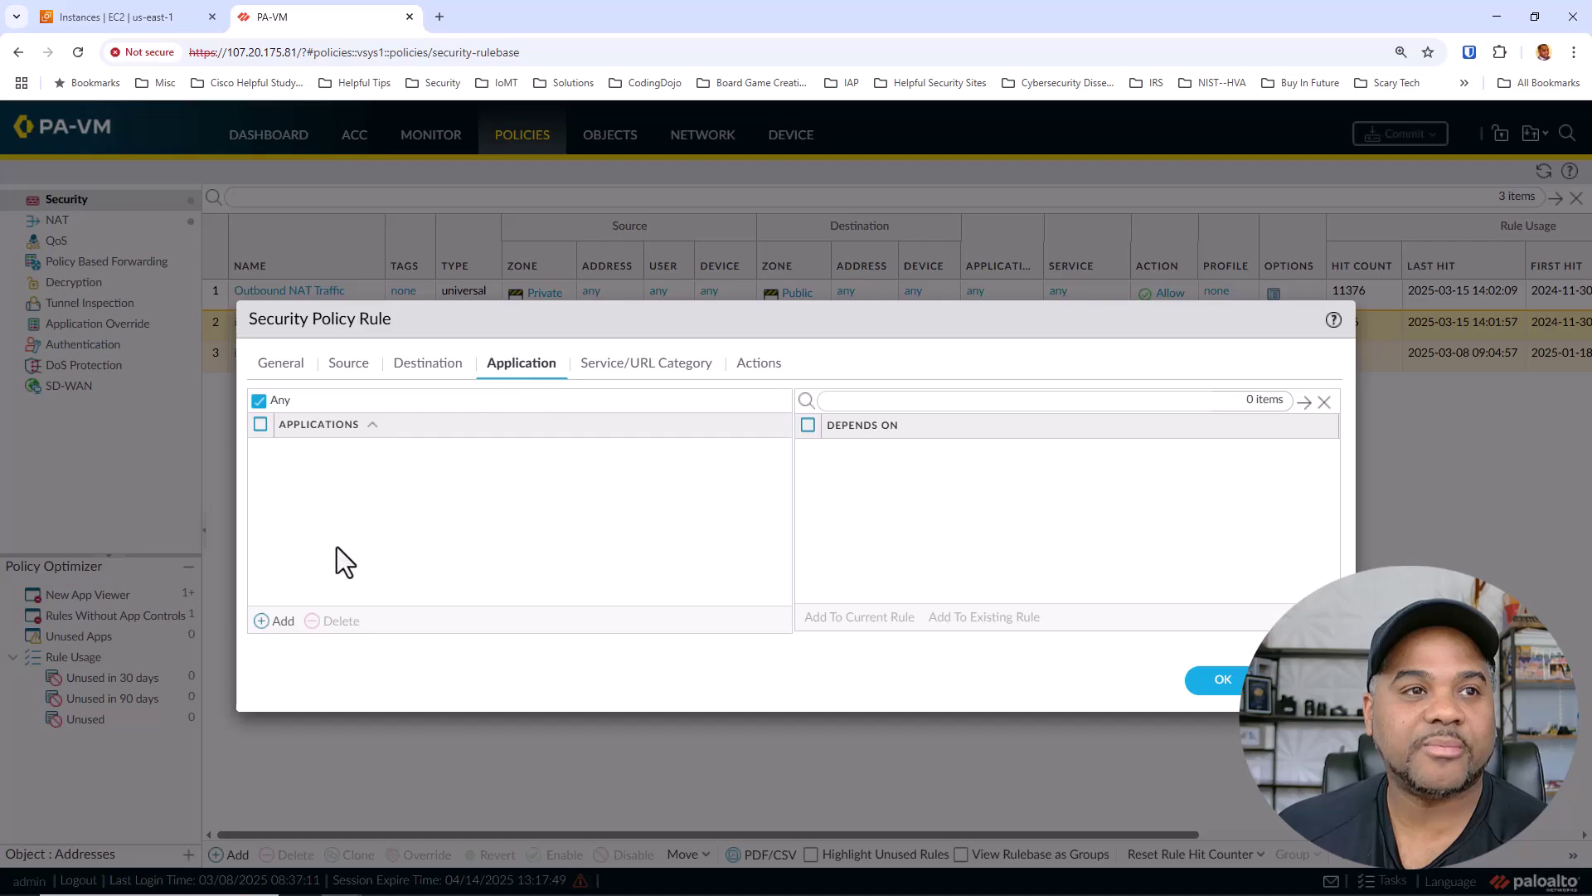
click(274, 623)
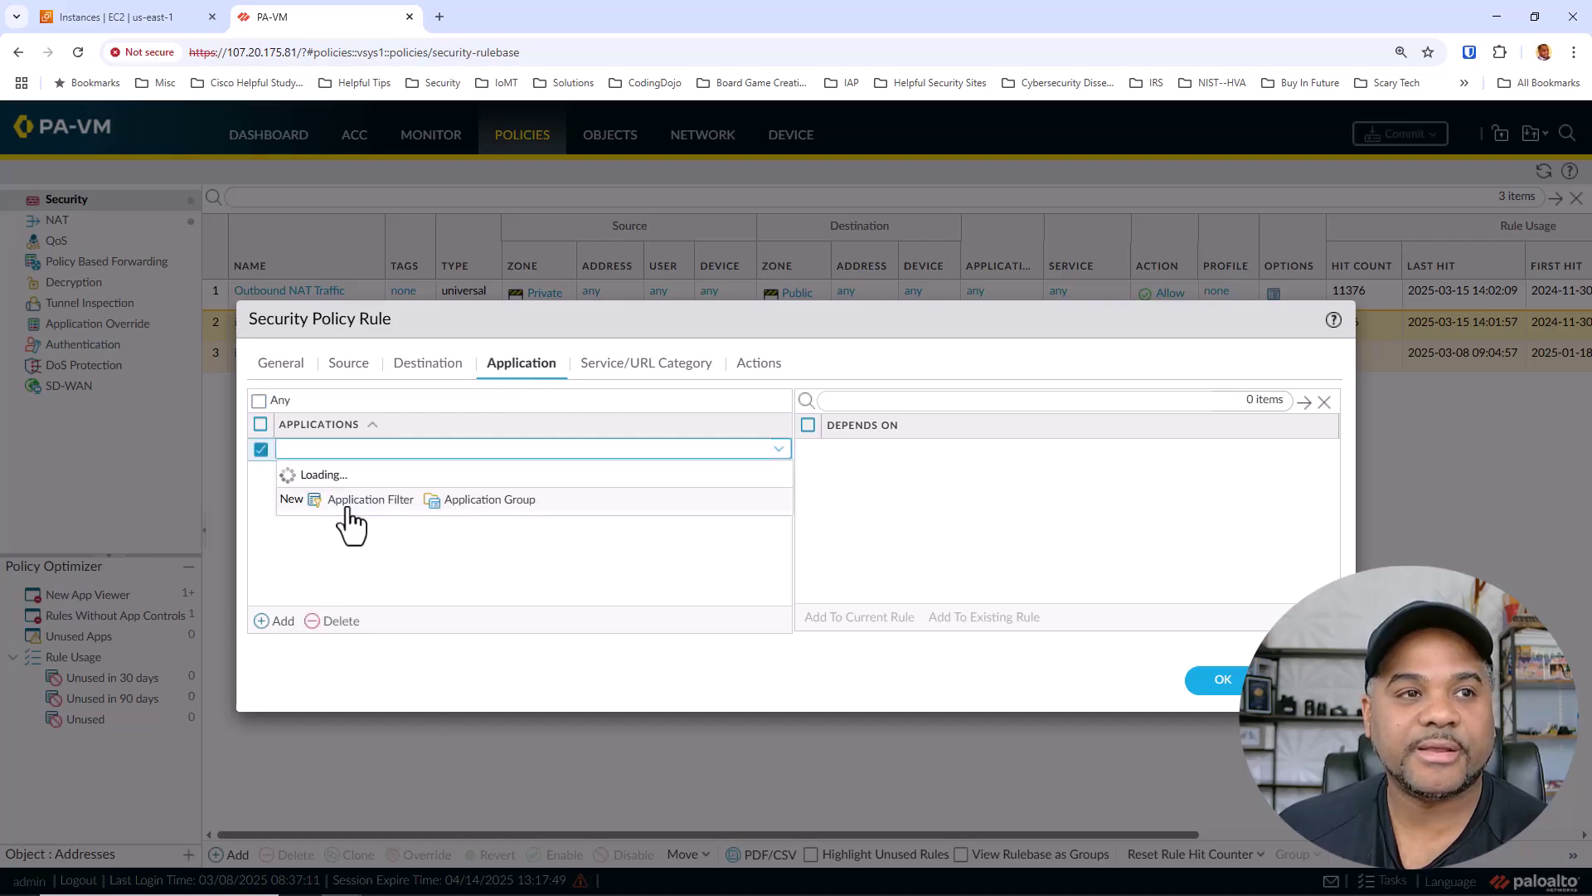
text(ssh)
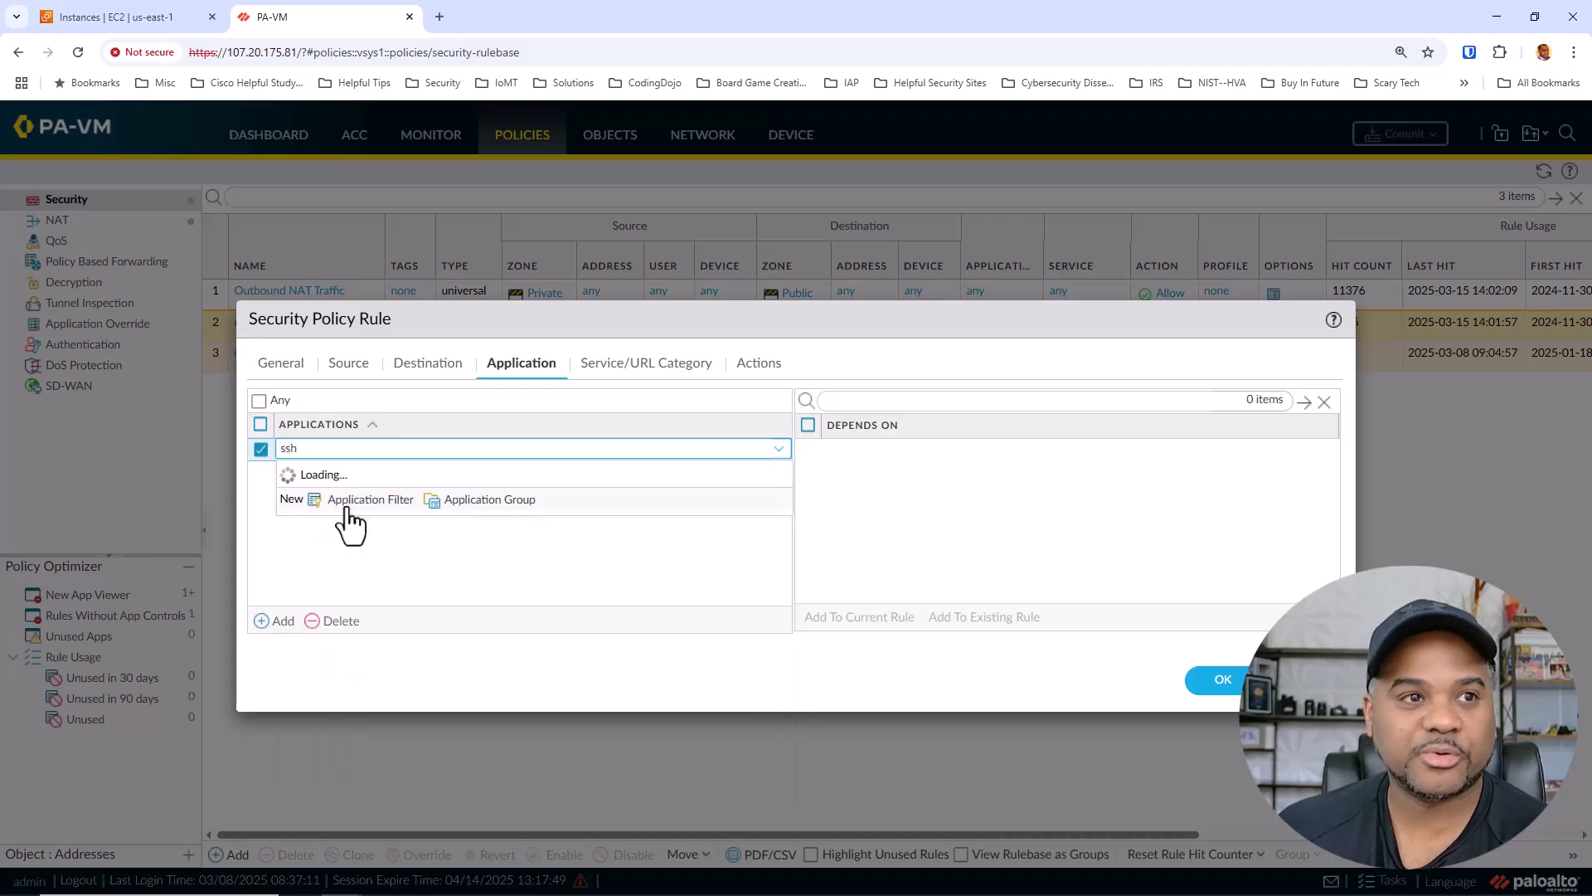
click(314, 502)
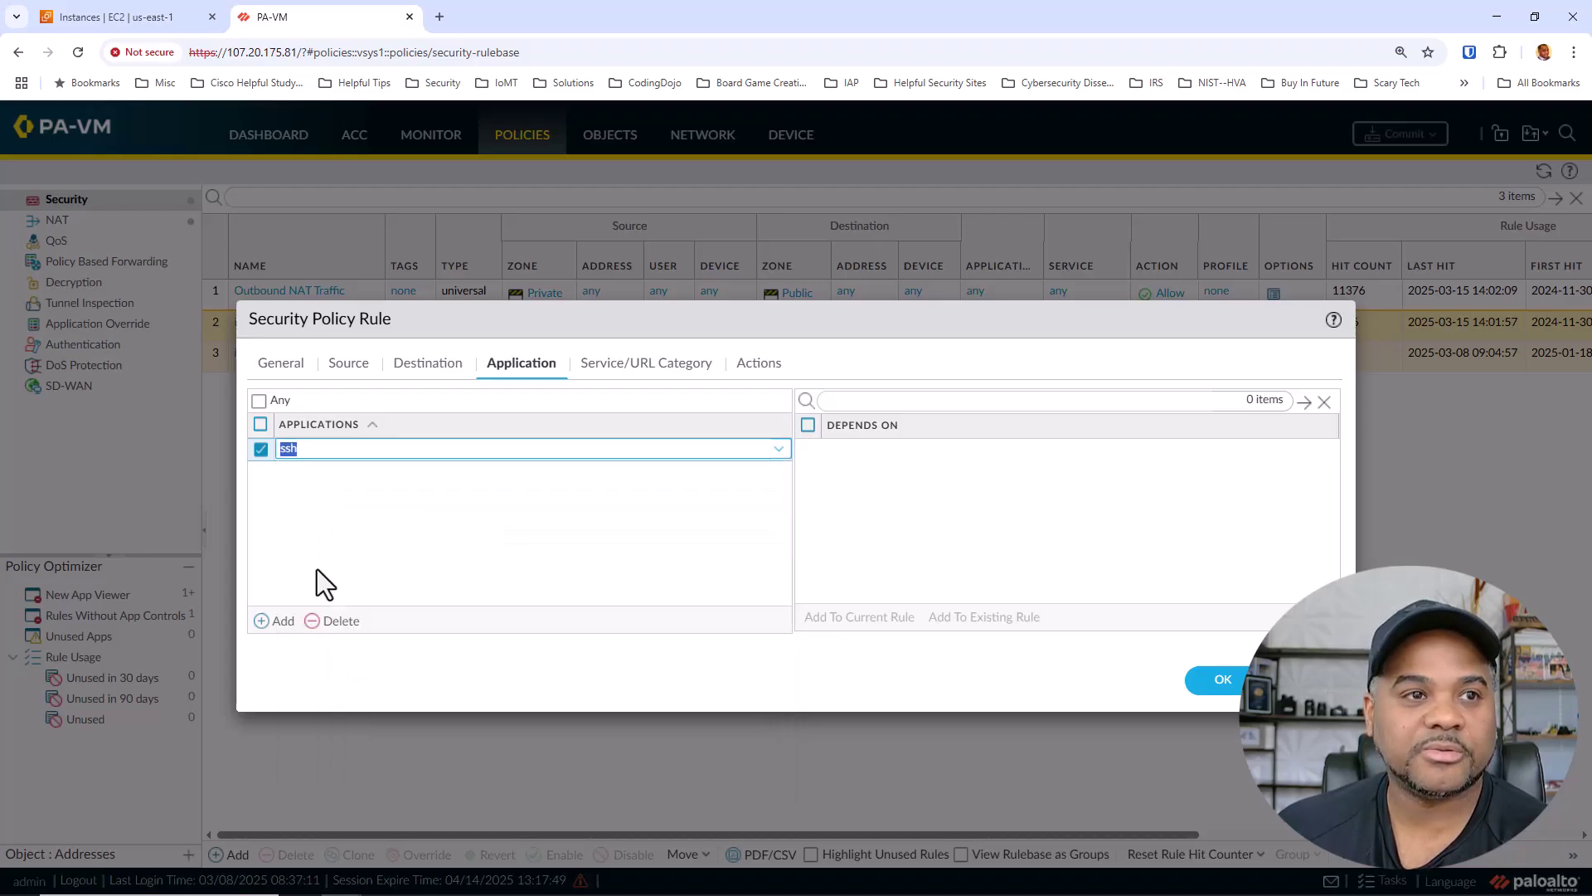
Step: Create a TCP service named SSH 5001 with destination port 5001 and assign it to the security rule
click(656, 358)
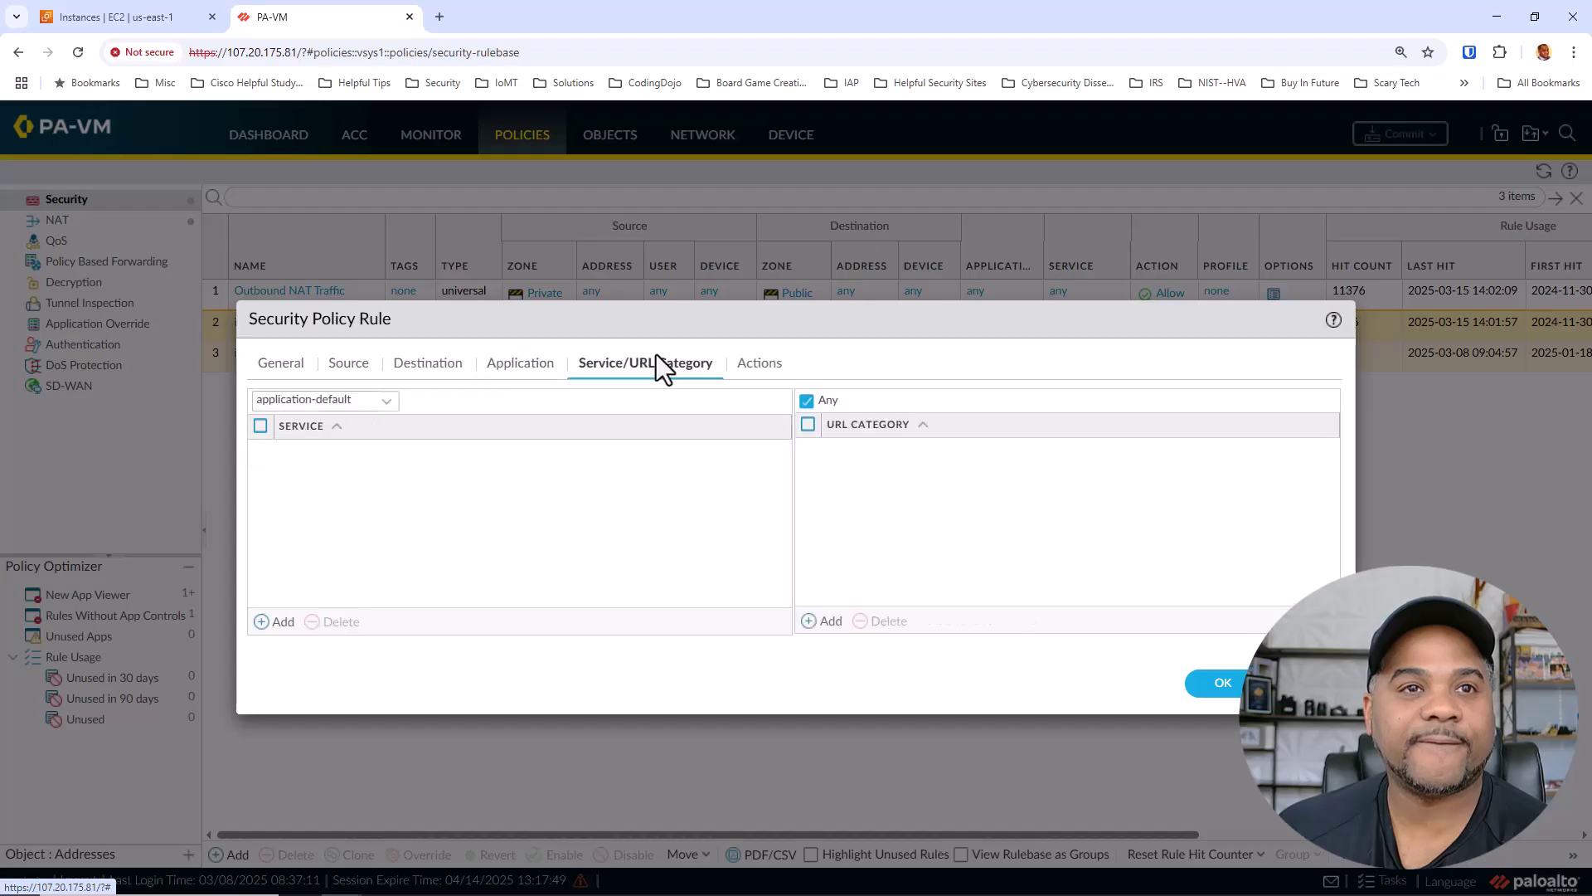
click(277, 623)
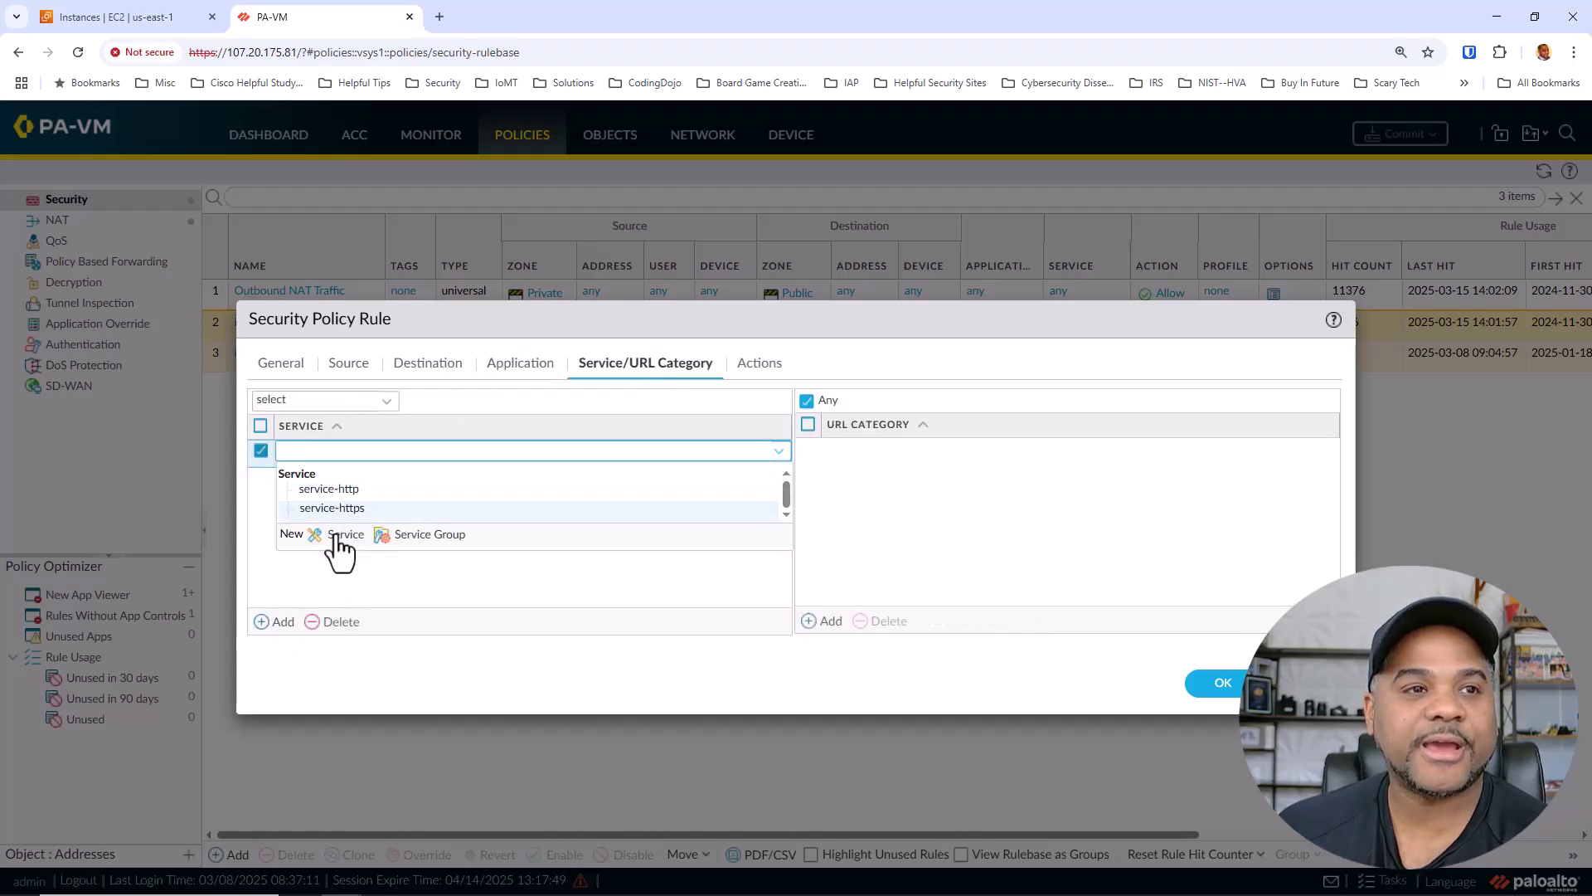
click(342, 534)
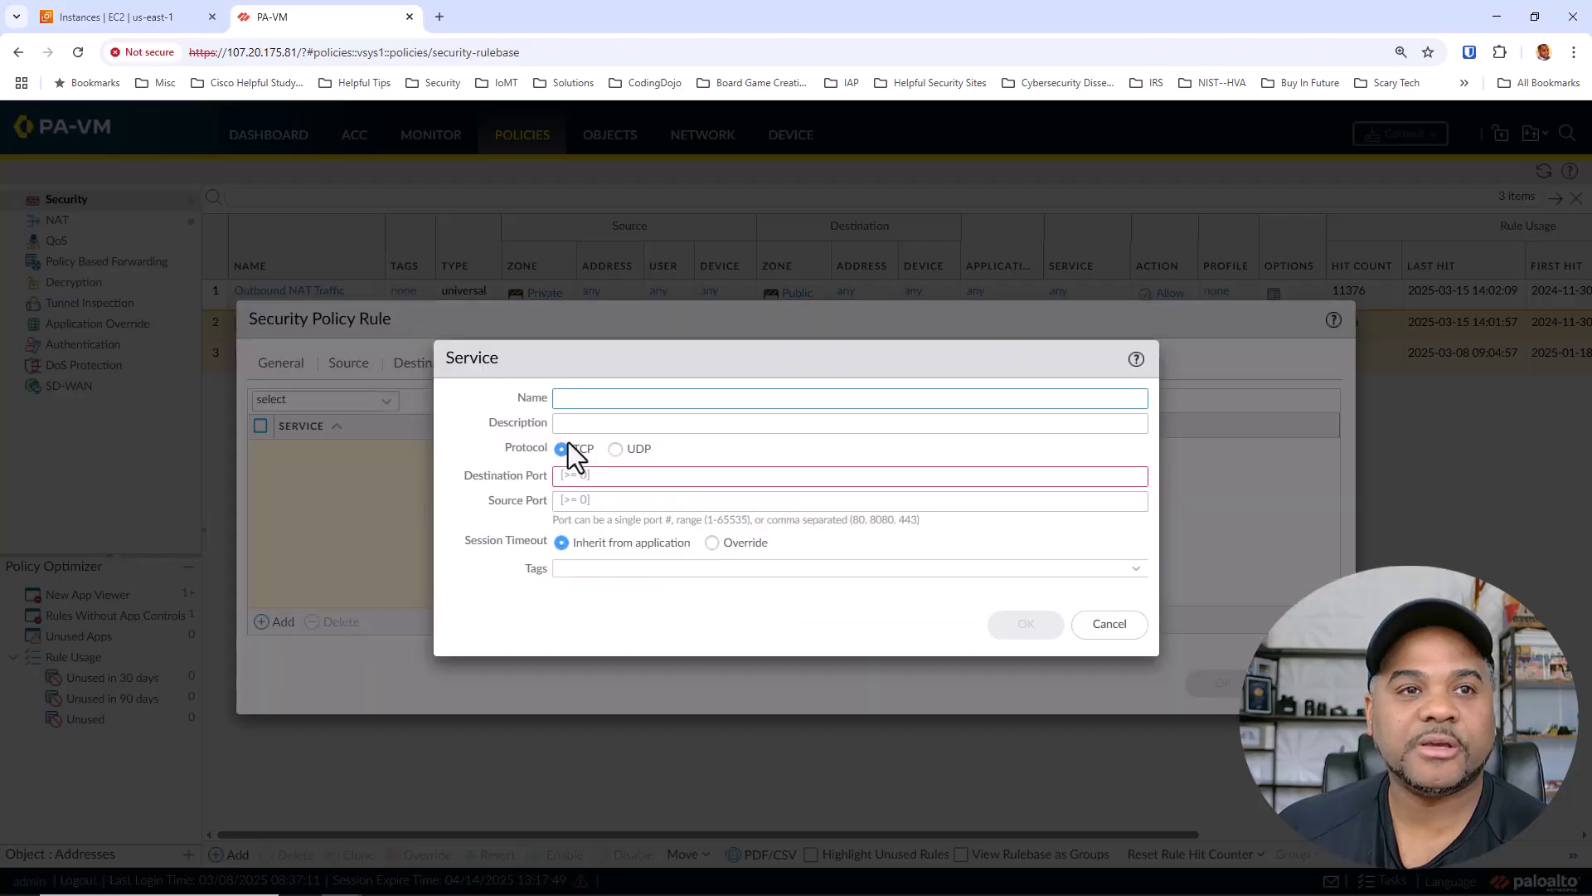
text(SSH)
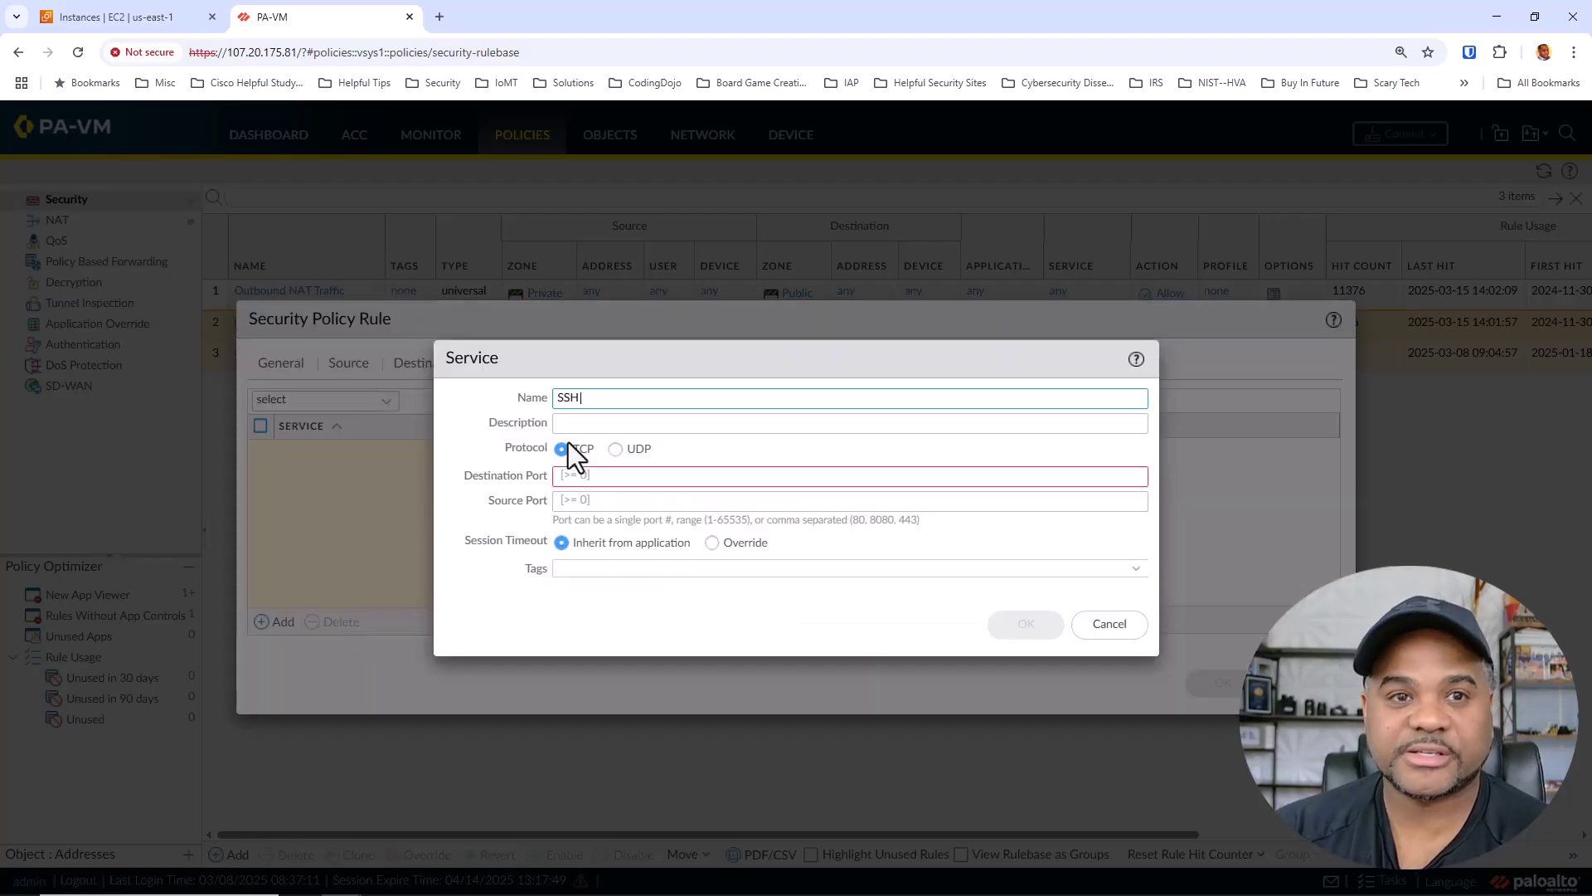
text( 5001)
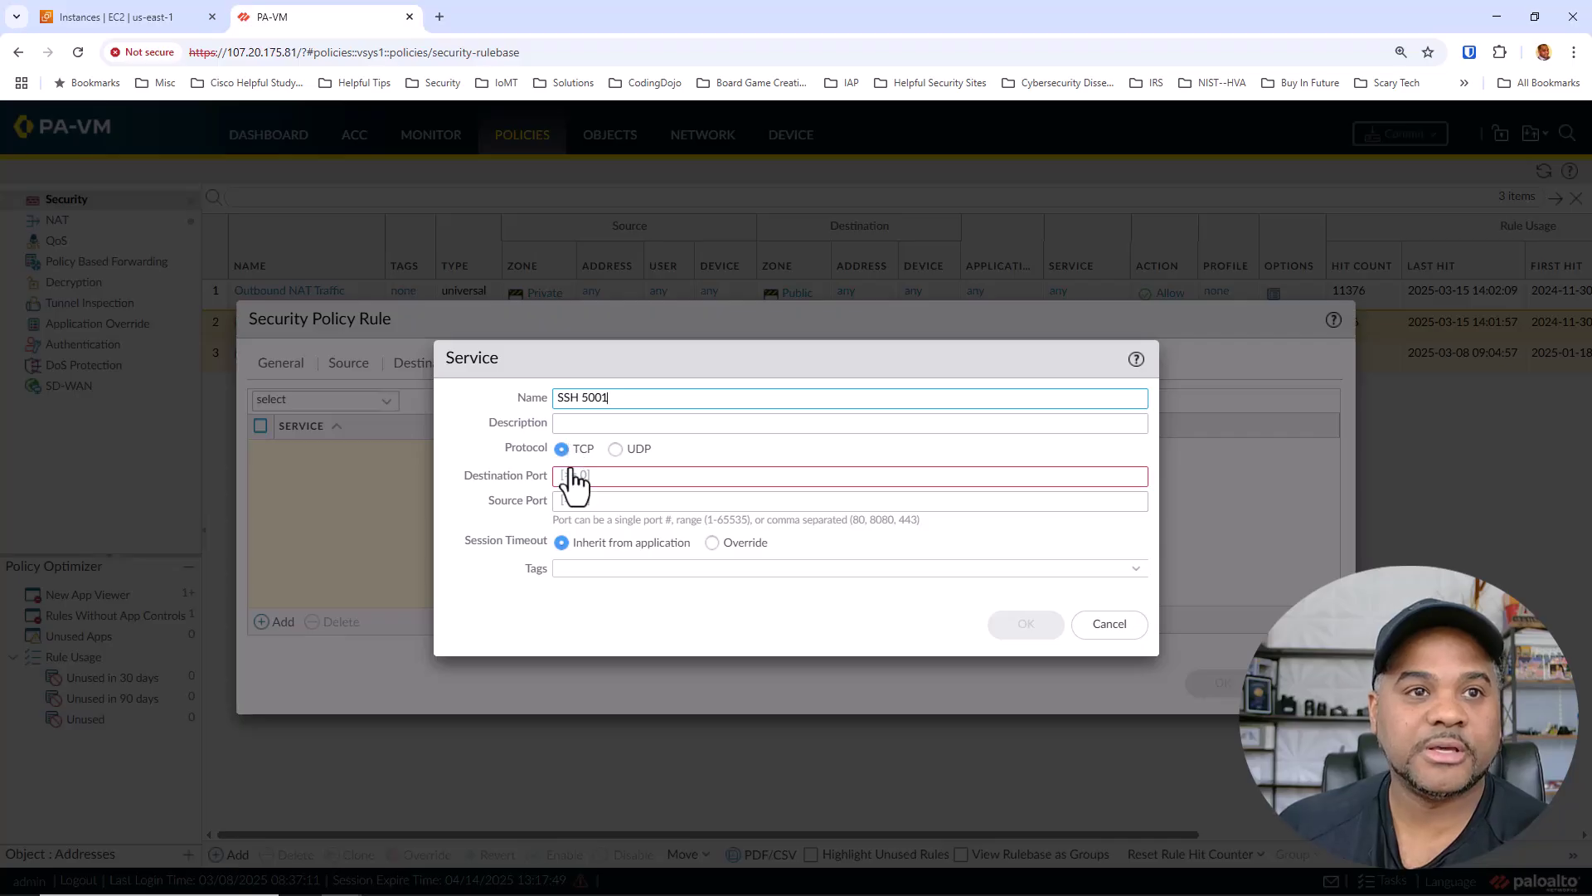
click(569, 474)
text(5001)
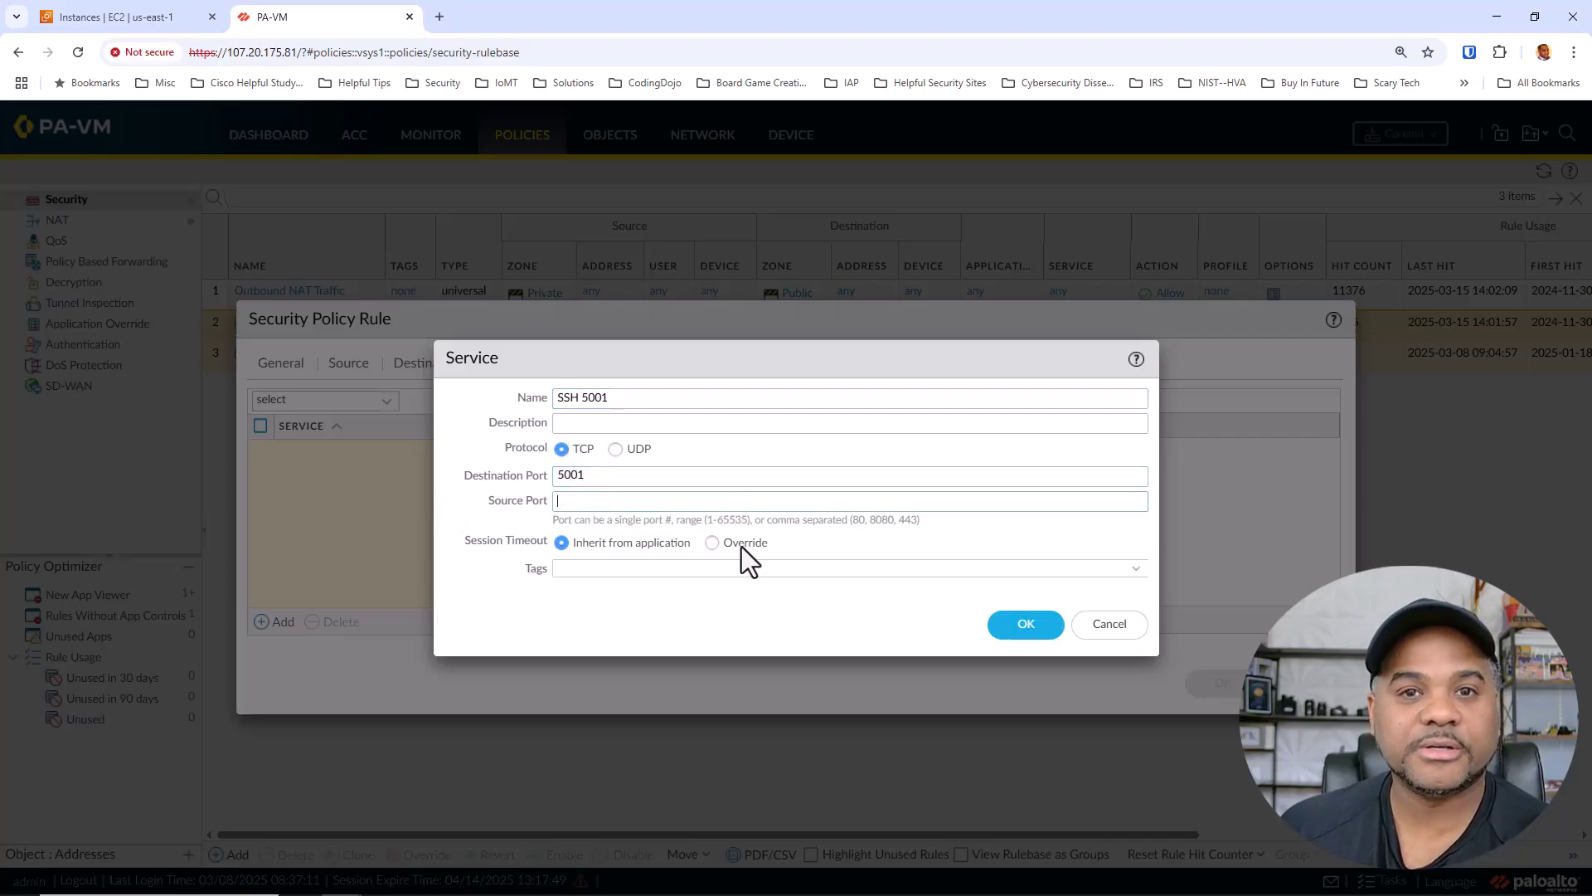
click(1030, 628)
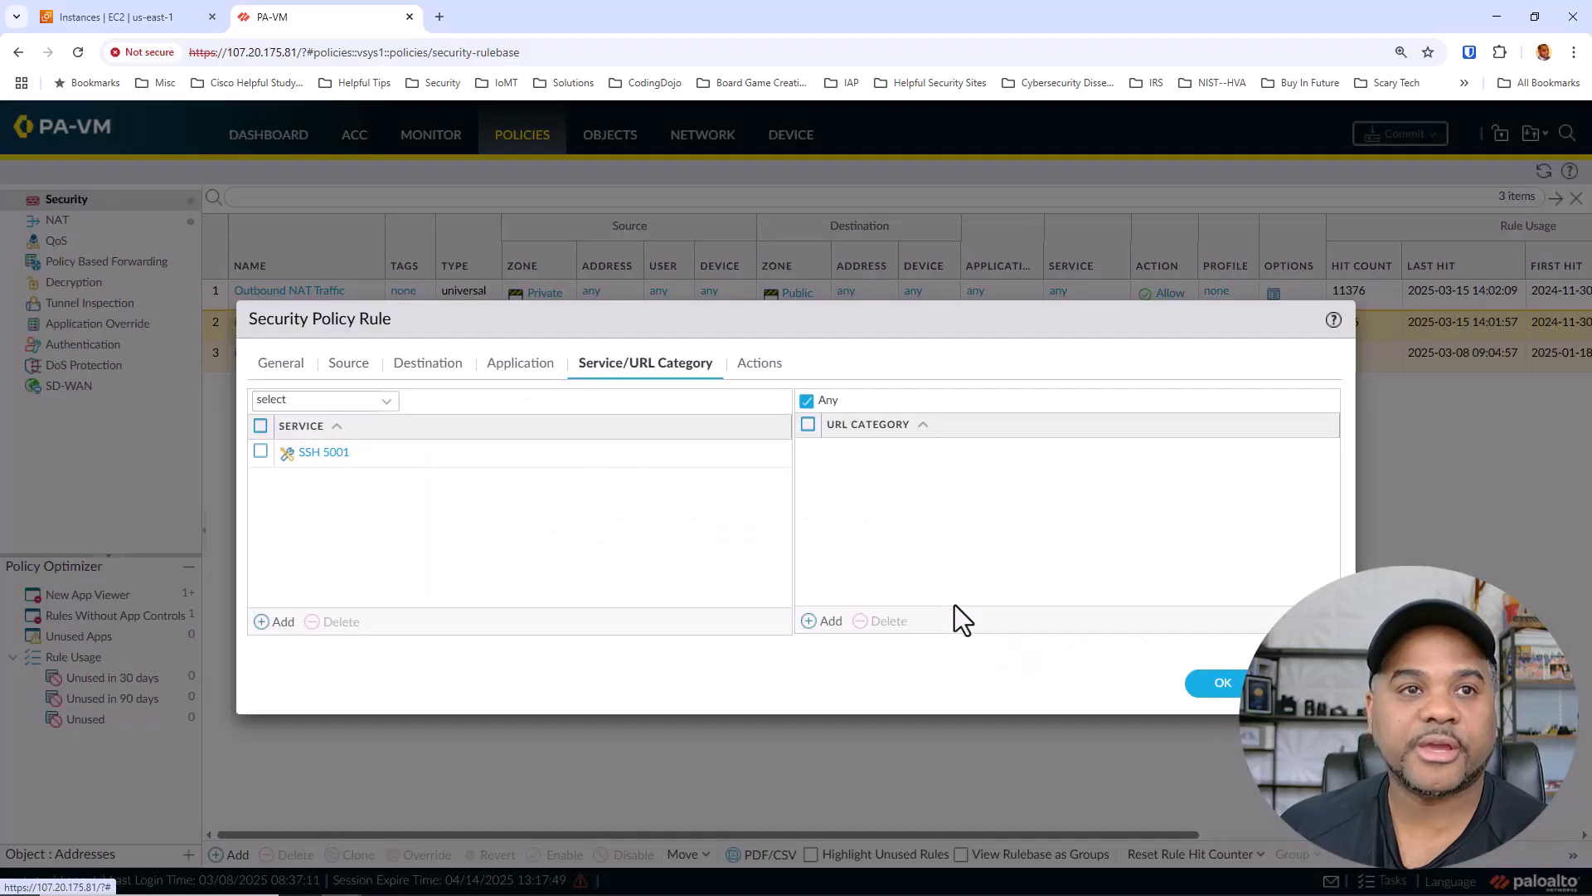
Step: Save the security rule with the Allow action and move it above the Outbound NAT Traffic rule
click(776, 367)
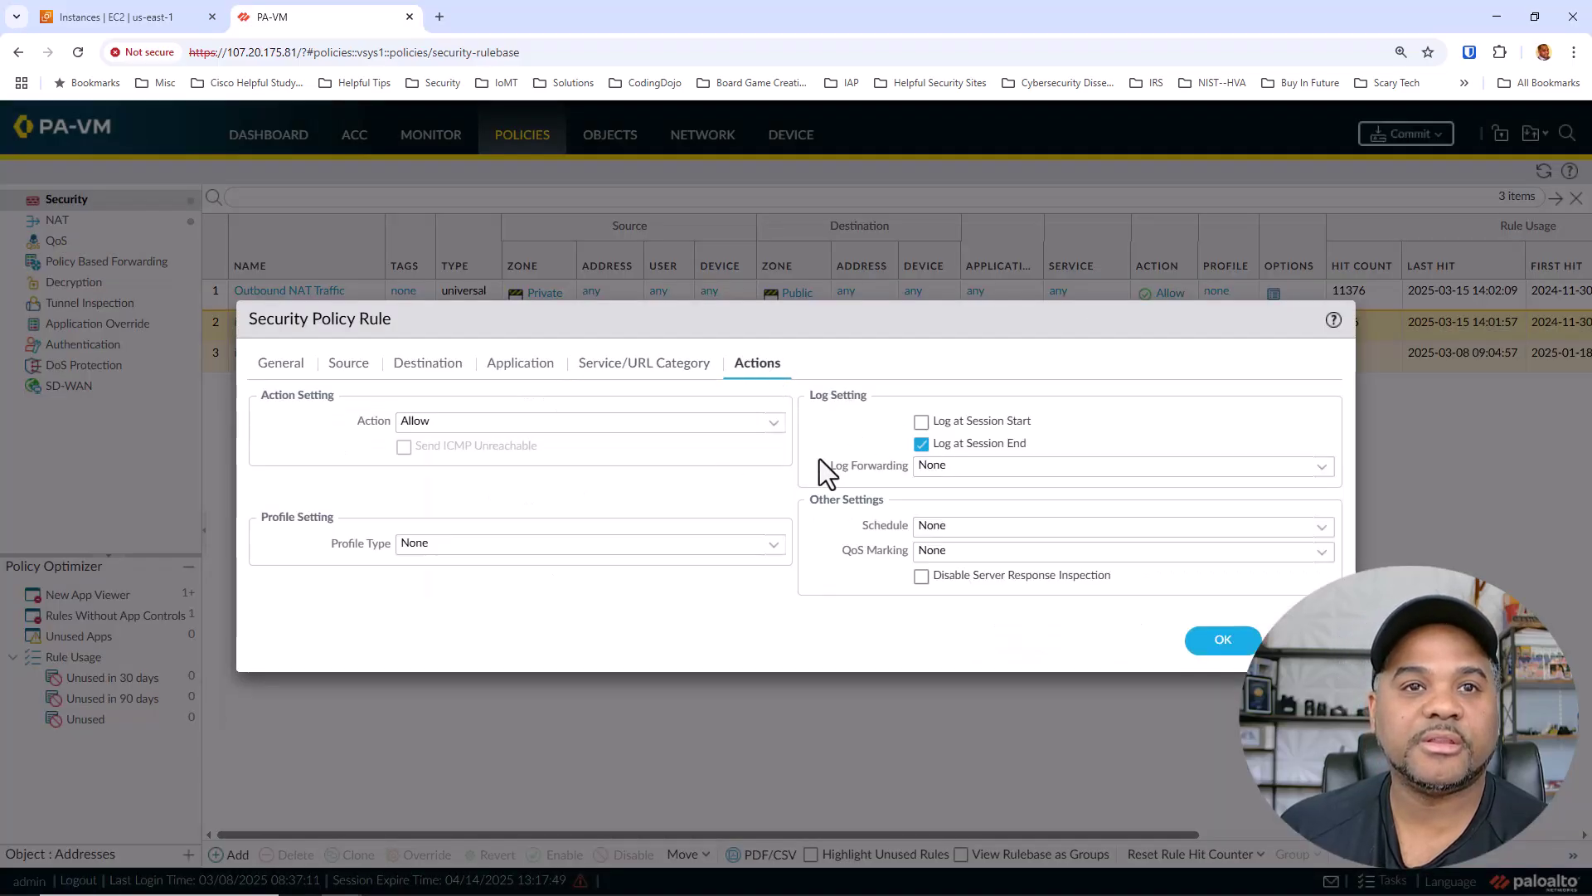
click(1226, 635)
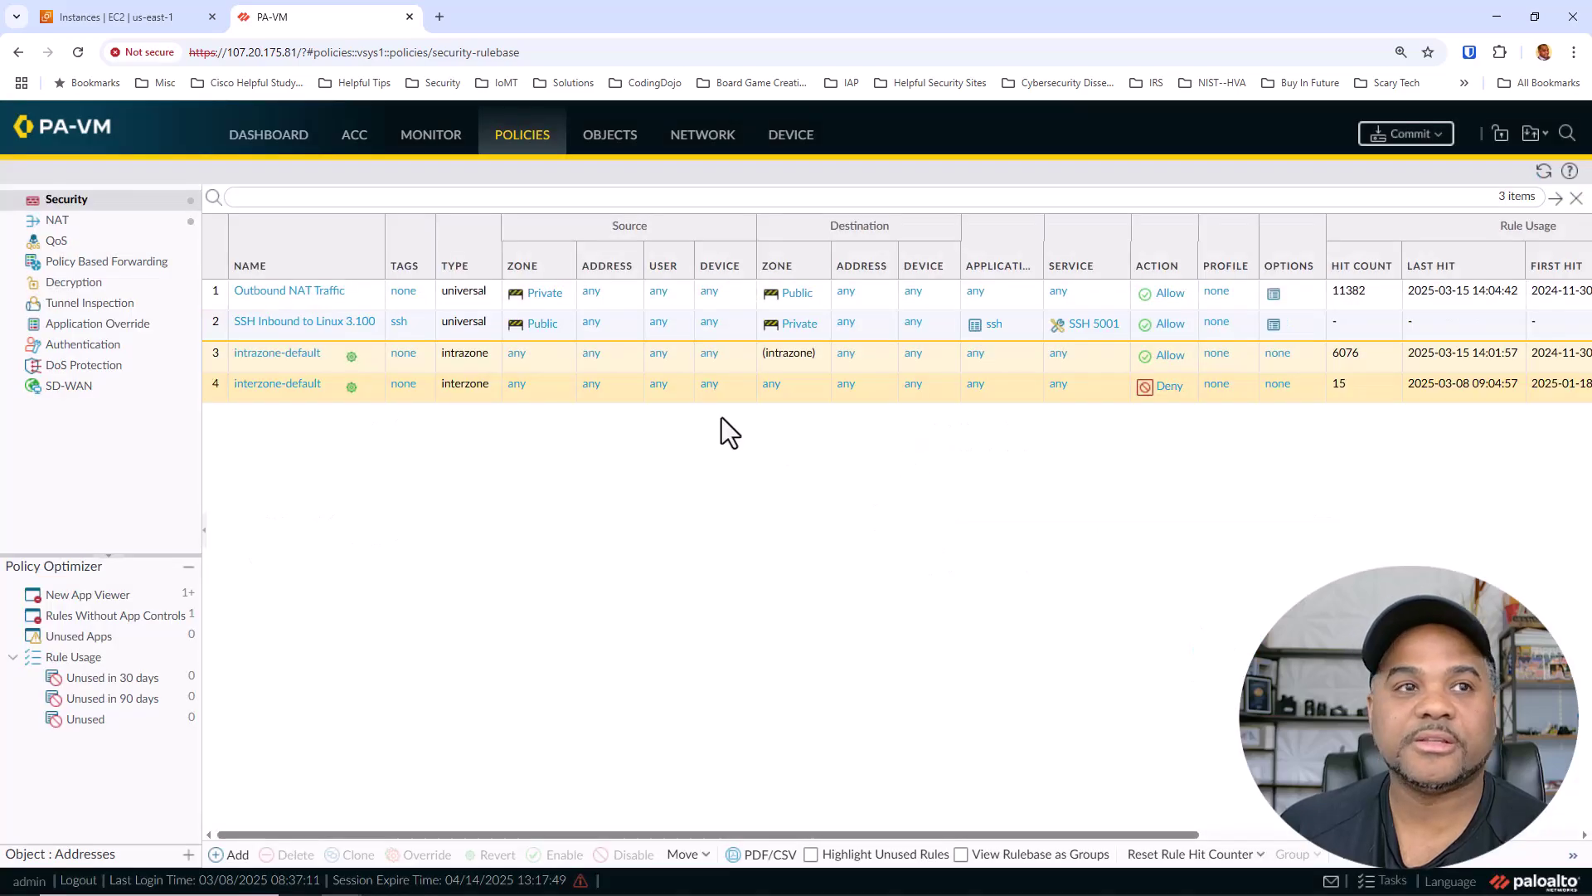
click(286, 319)
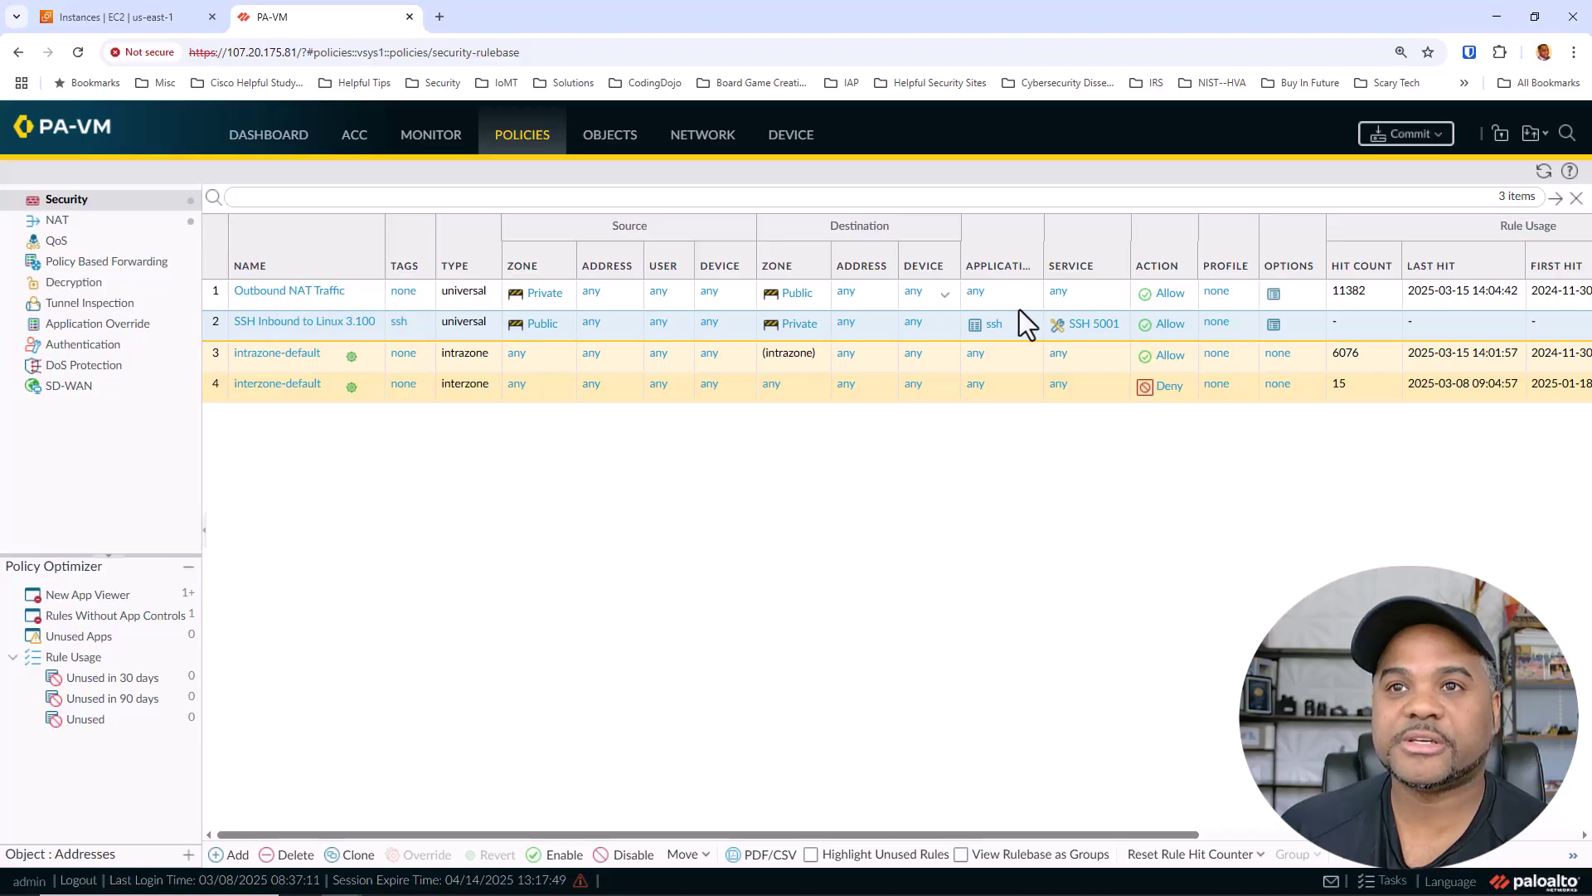
click(1365, 289)
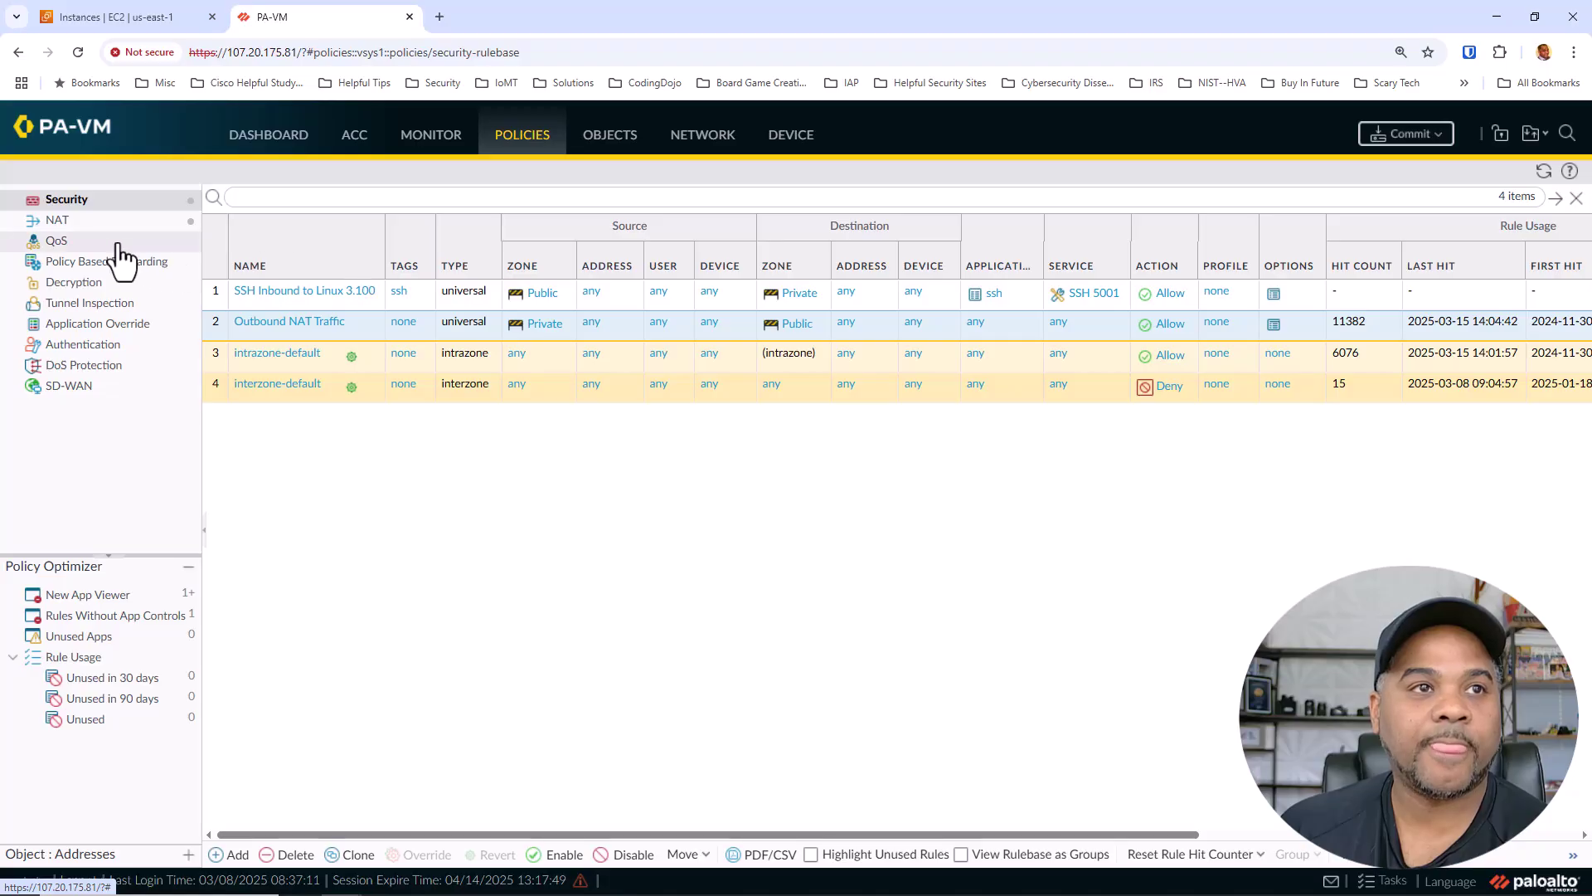
Step: Add a new NAT policy rule named "SSH Inbound NAT to Linux 3.100"
click(74, 225)
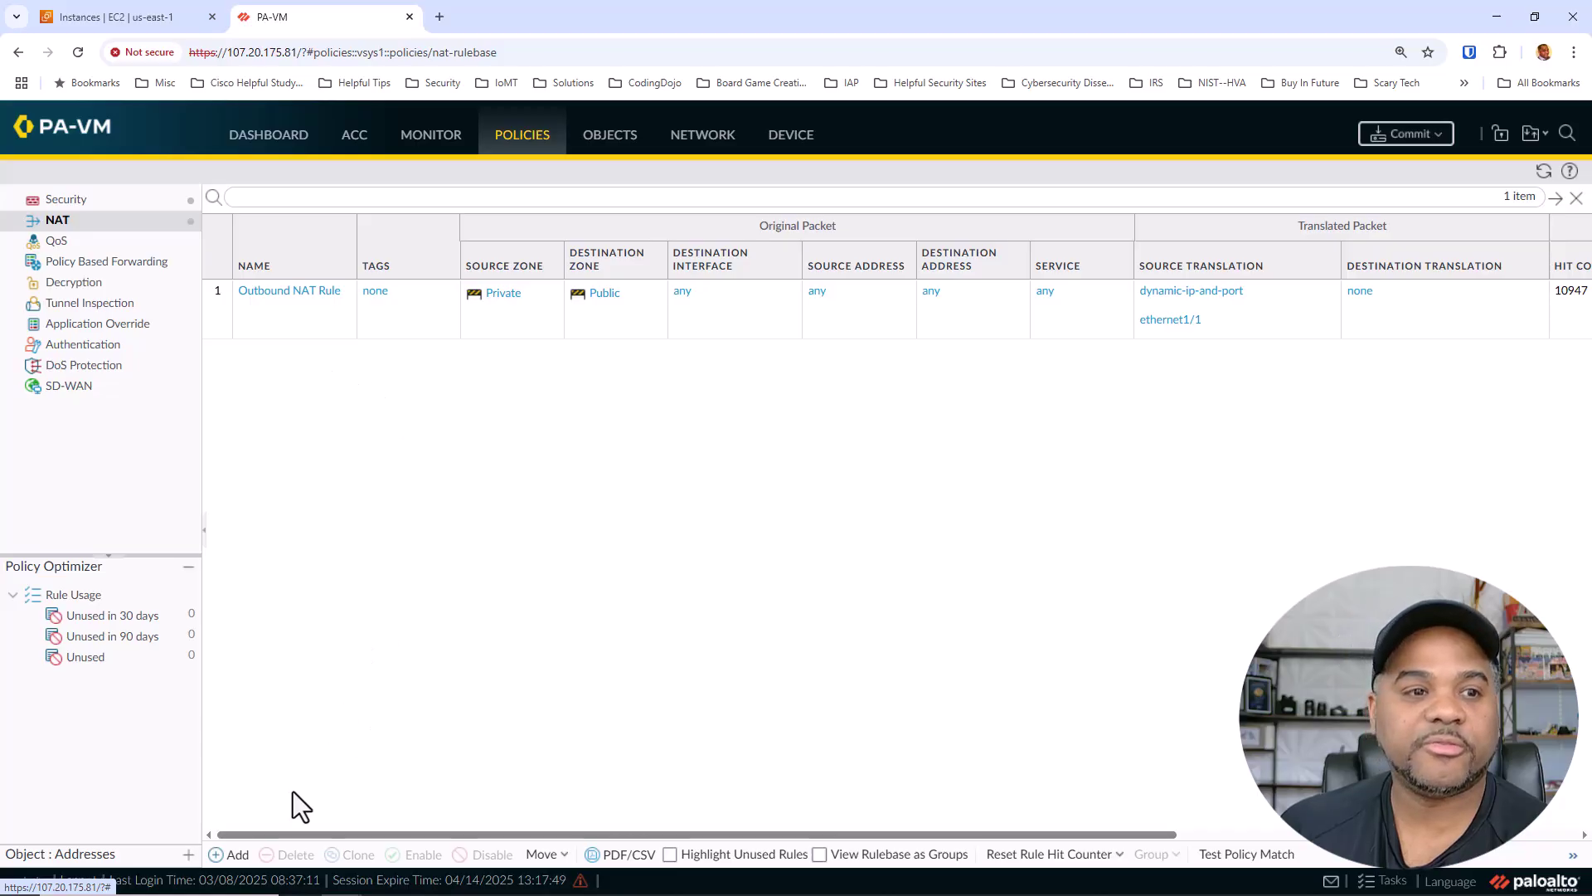
click(230, 854)
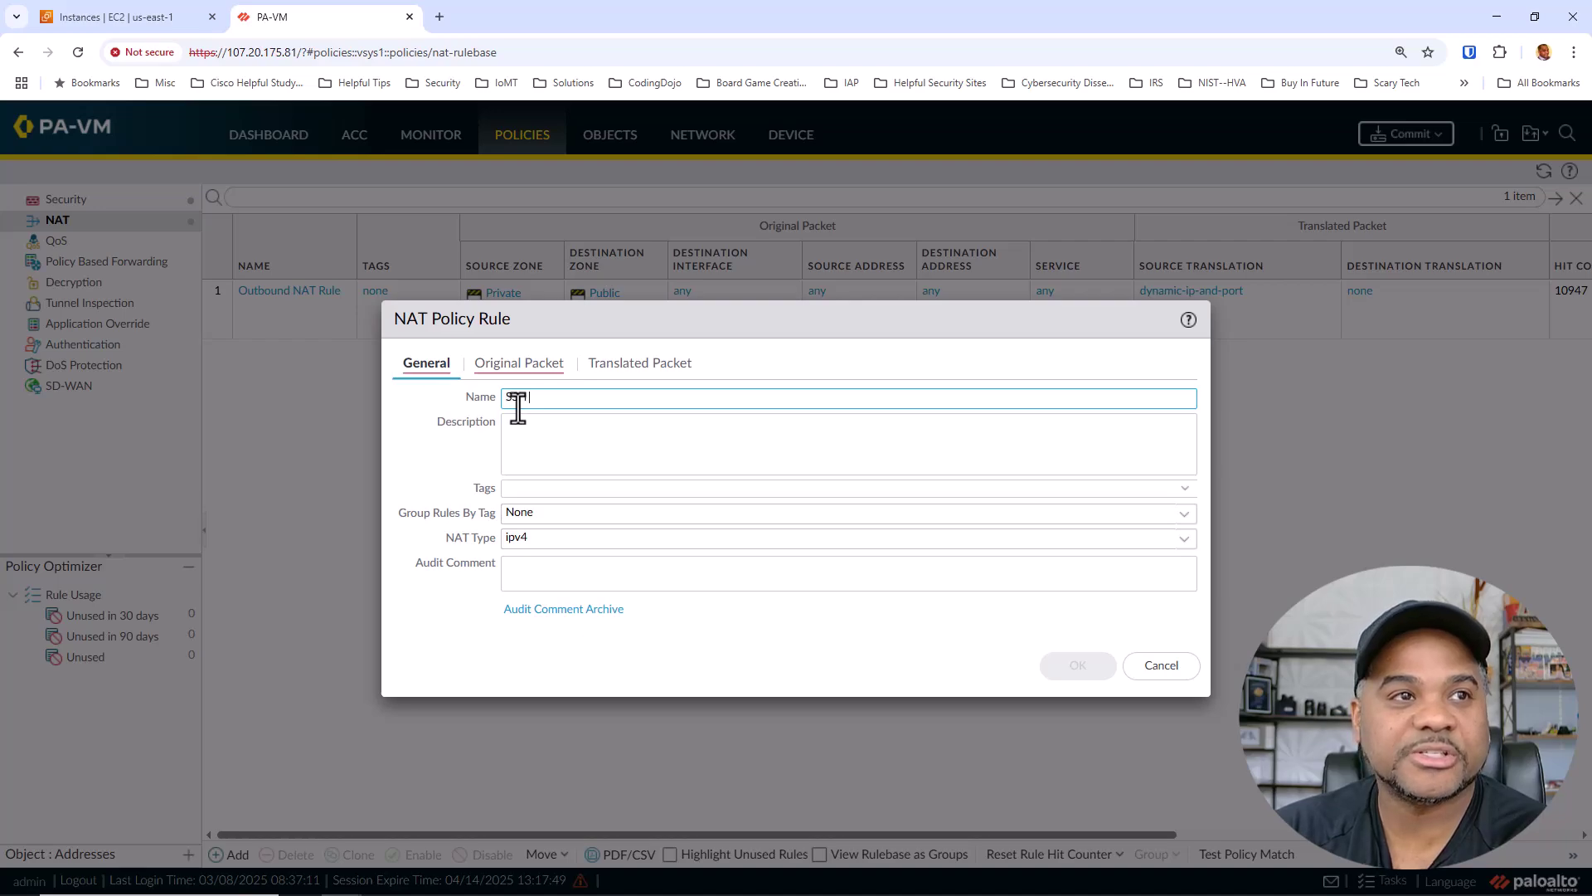
text(Inbound NAT )
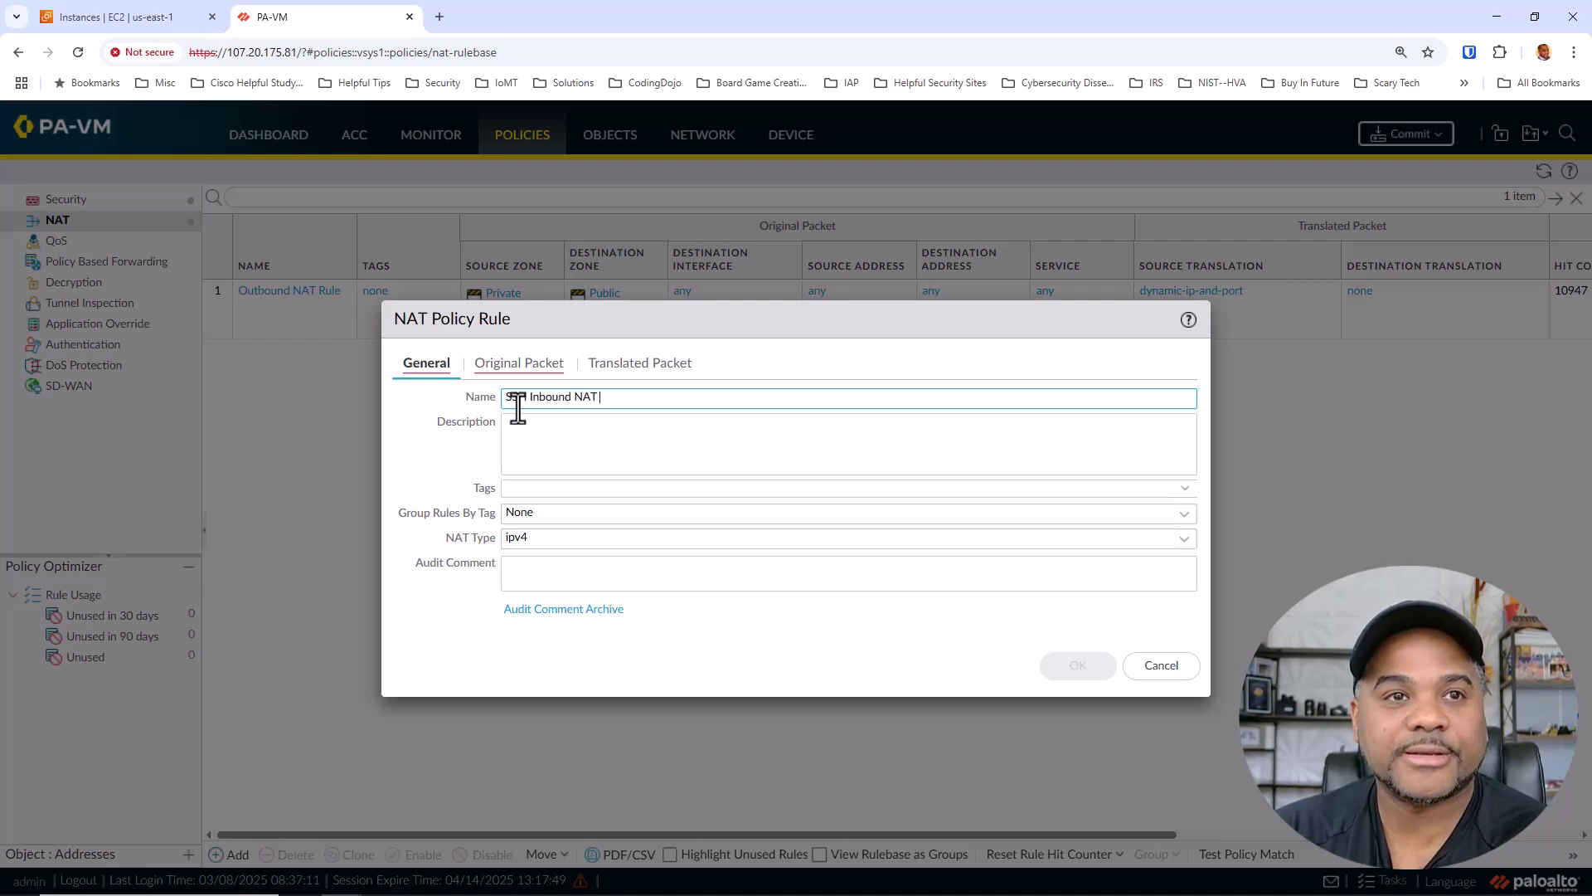
text(to Linux 3.100)
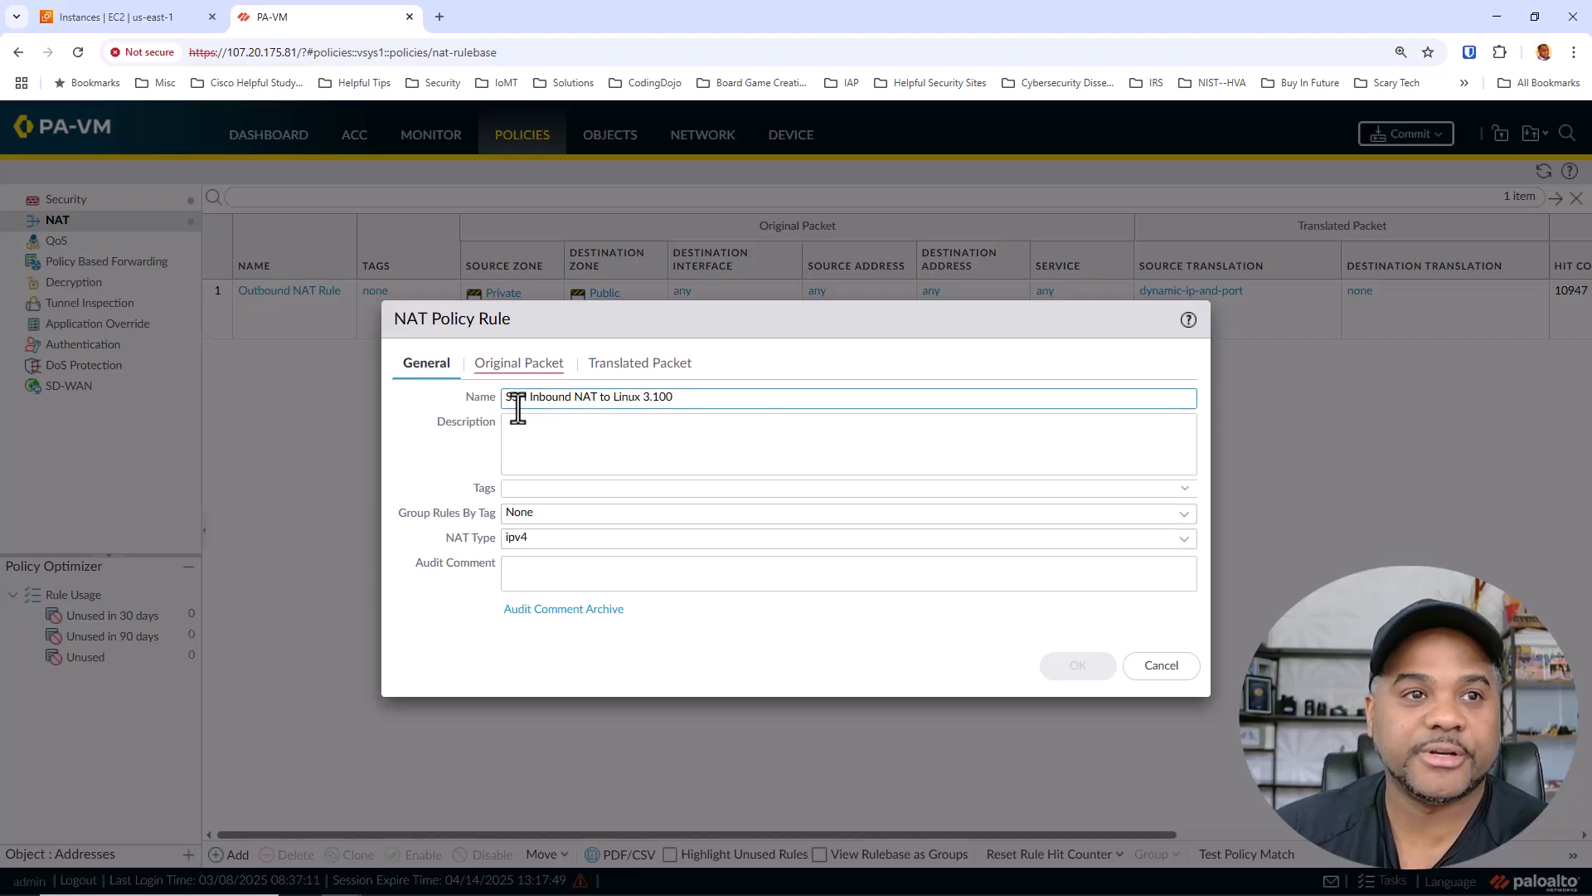
Step: Describe the NAT rule as "NAT Rule to permit inbound SSH to Linux host 10.0.3.100 and translate it to TCP/22"
click(547, 441)
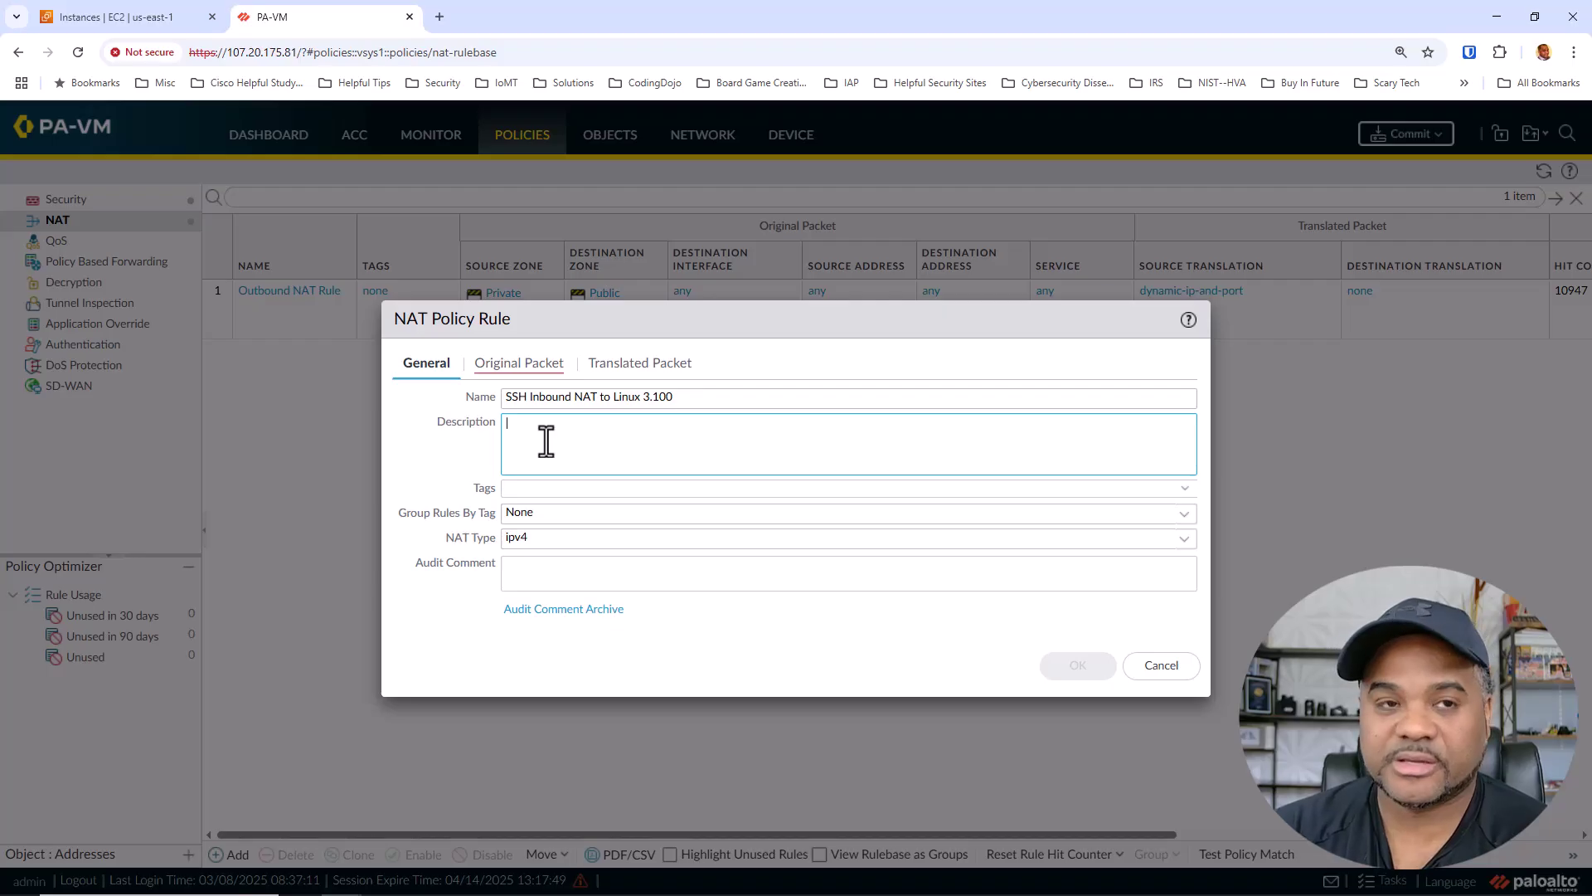
text(NAT Rule to permi)
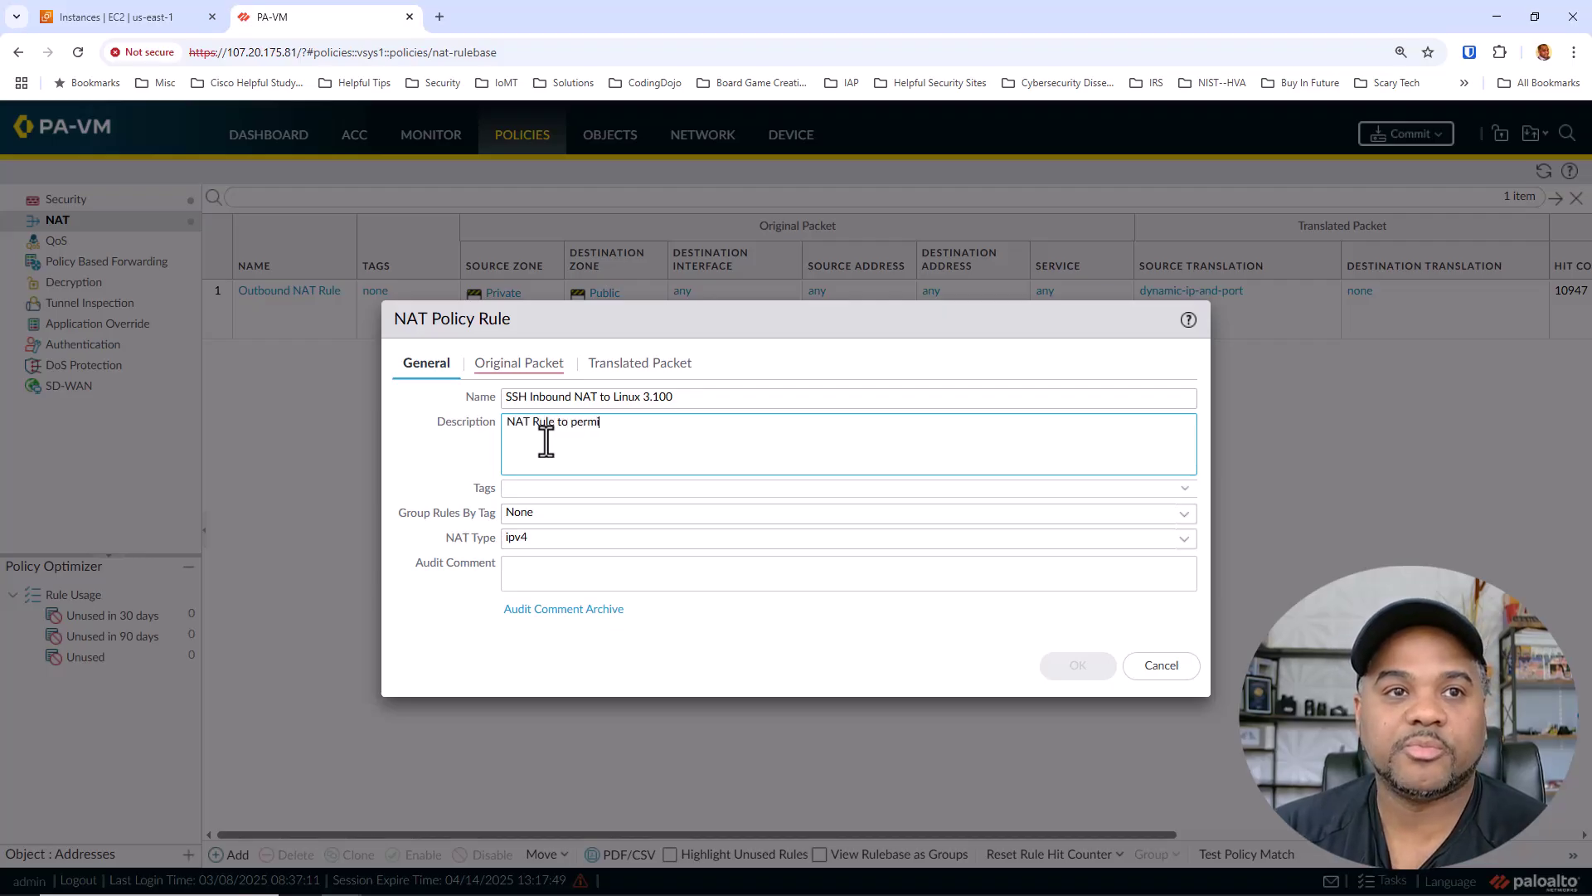
text(t inbound )
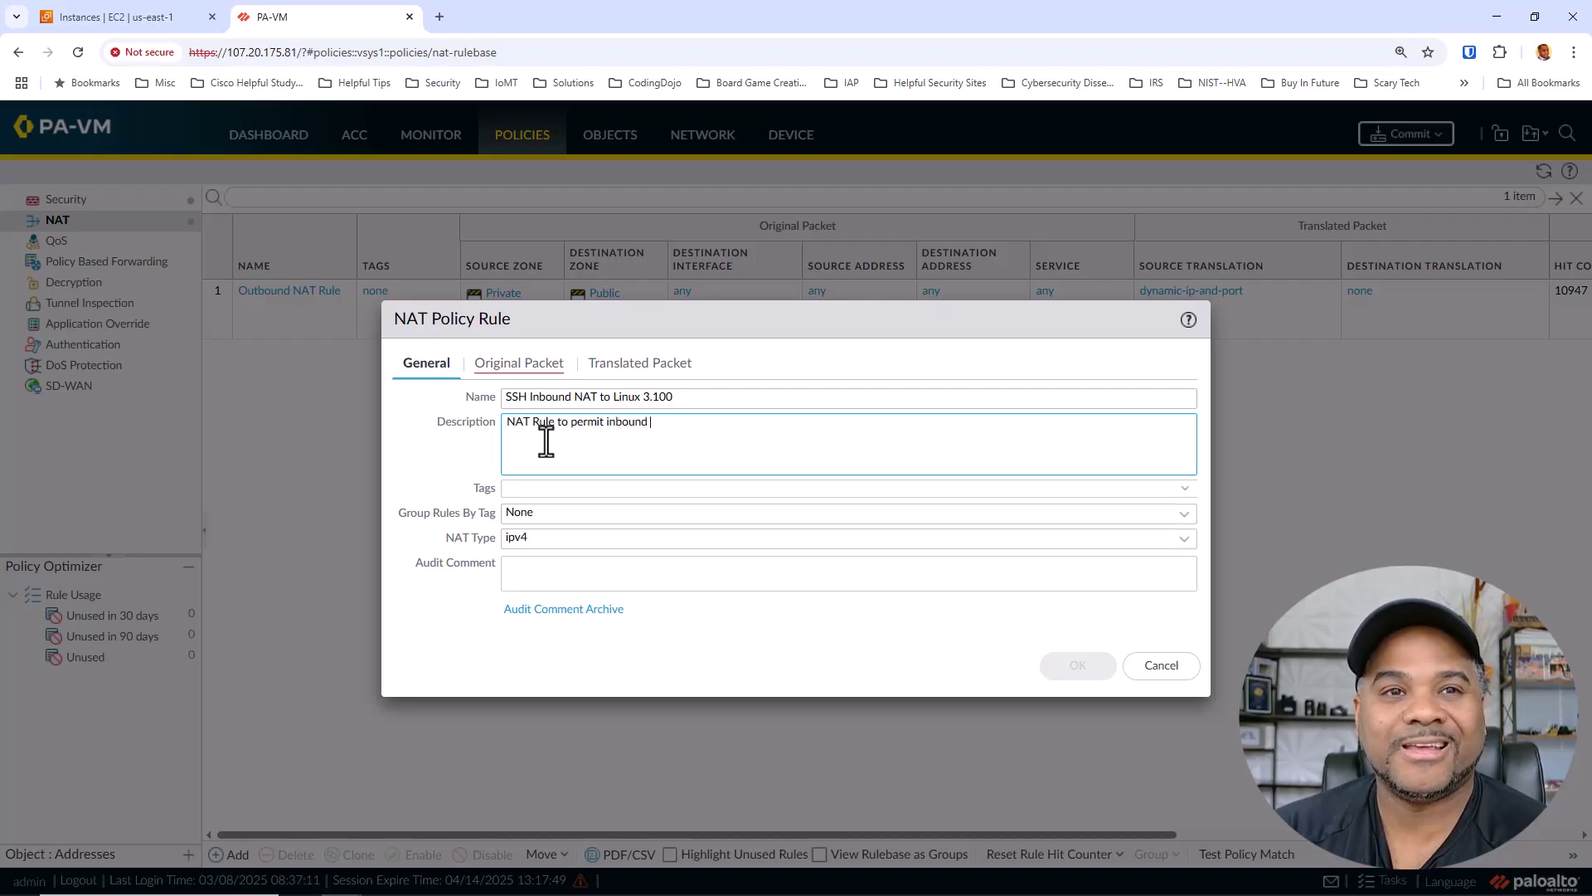
text(SSH to Linux host 10.0.3.100)
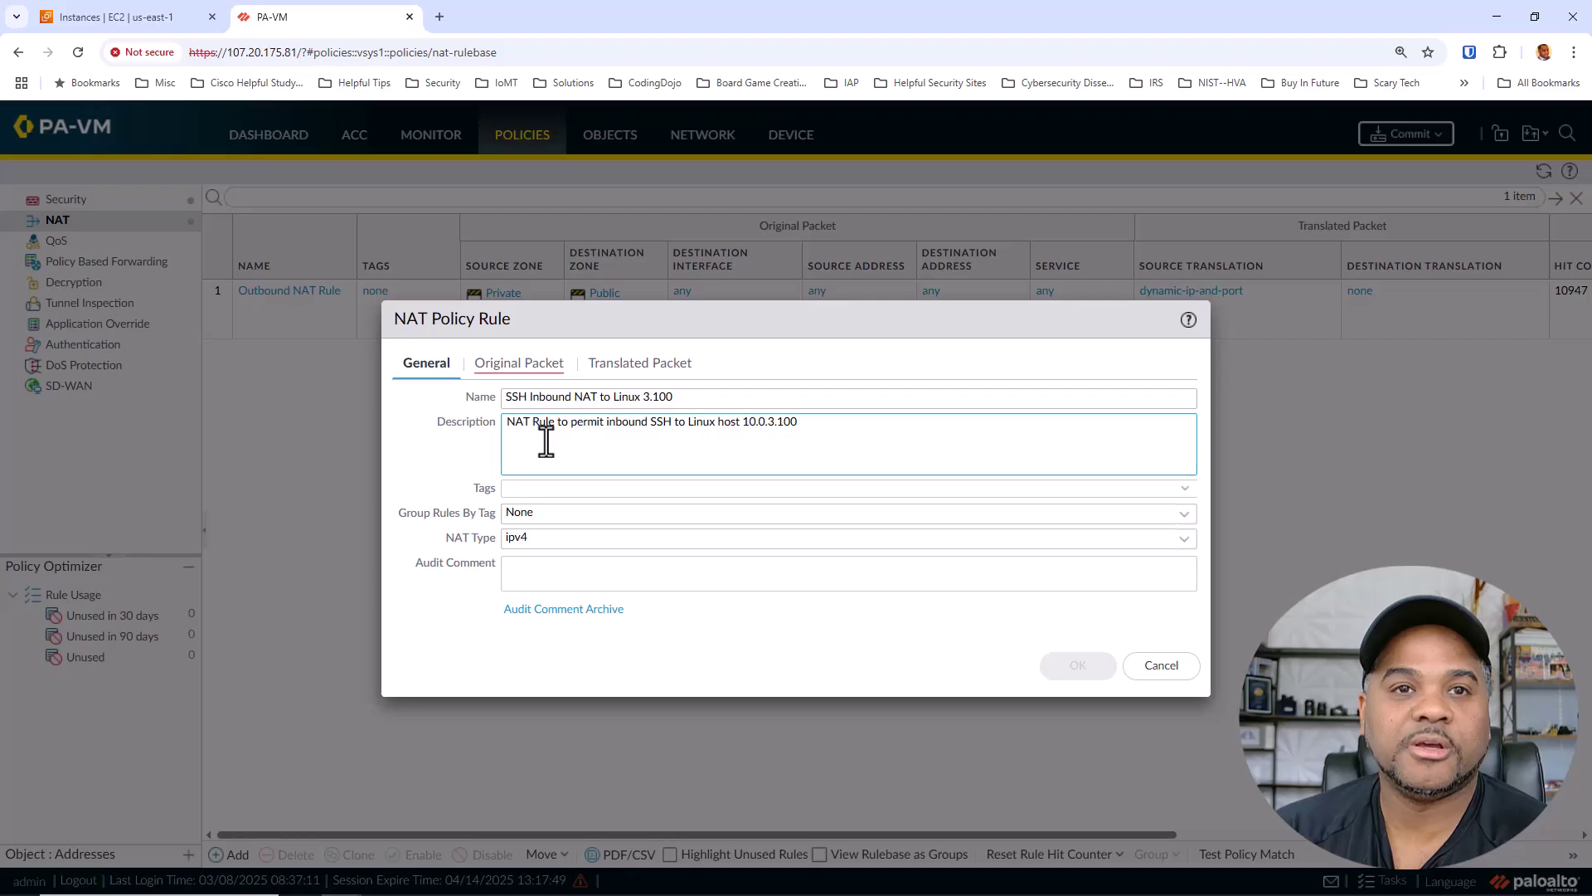
text( and translate it to )
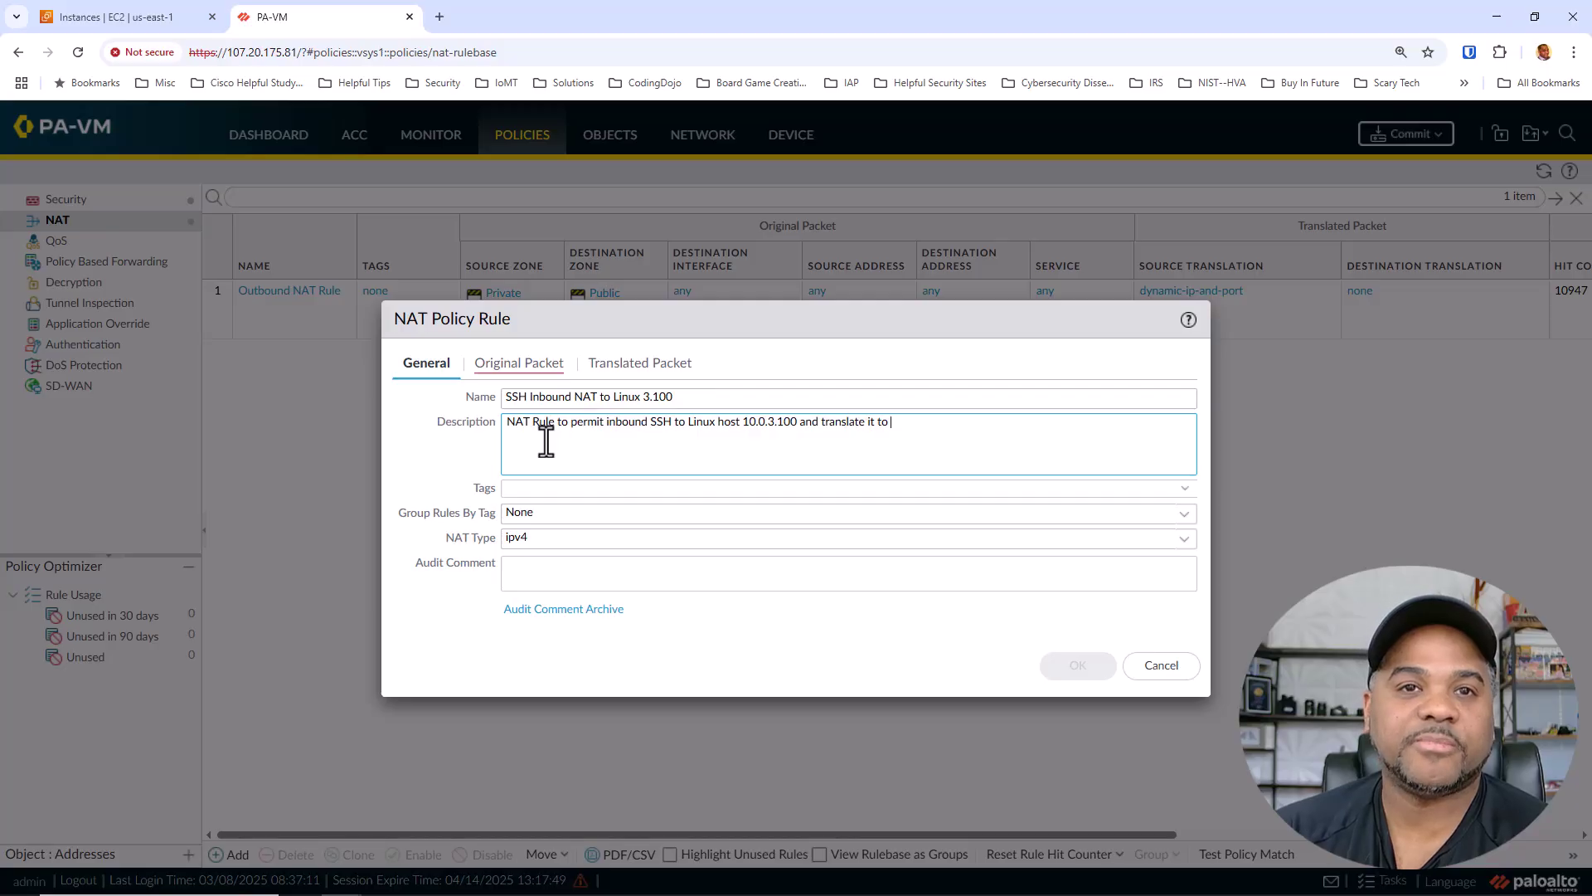
text(TCP/)
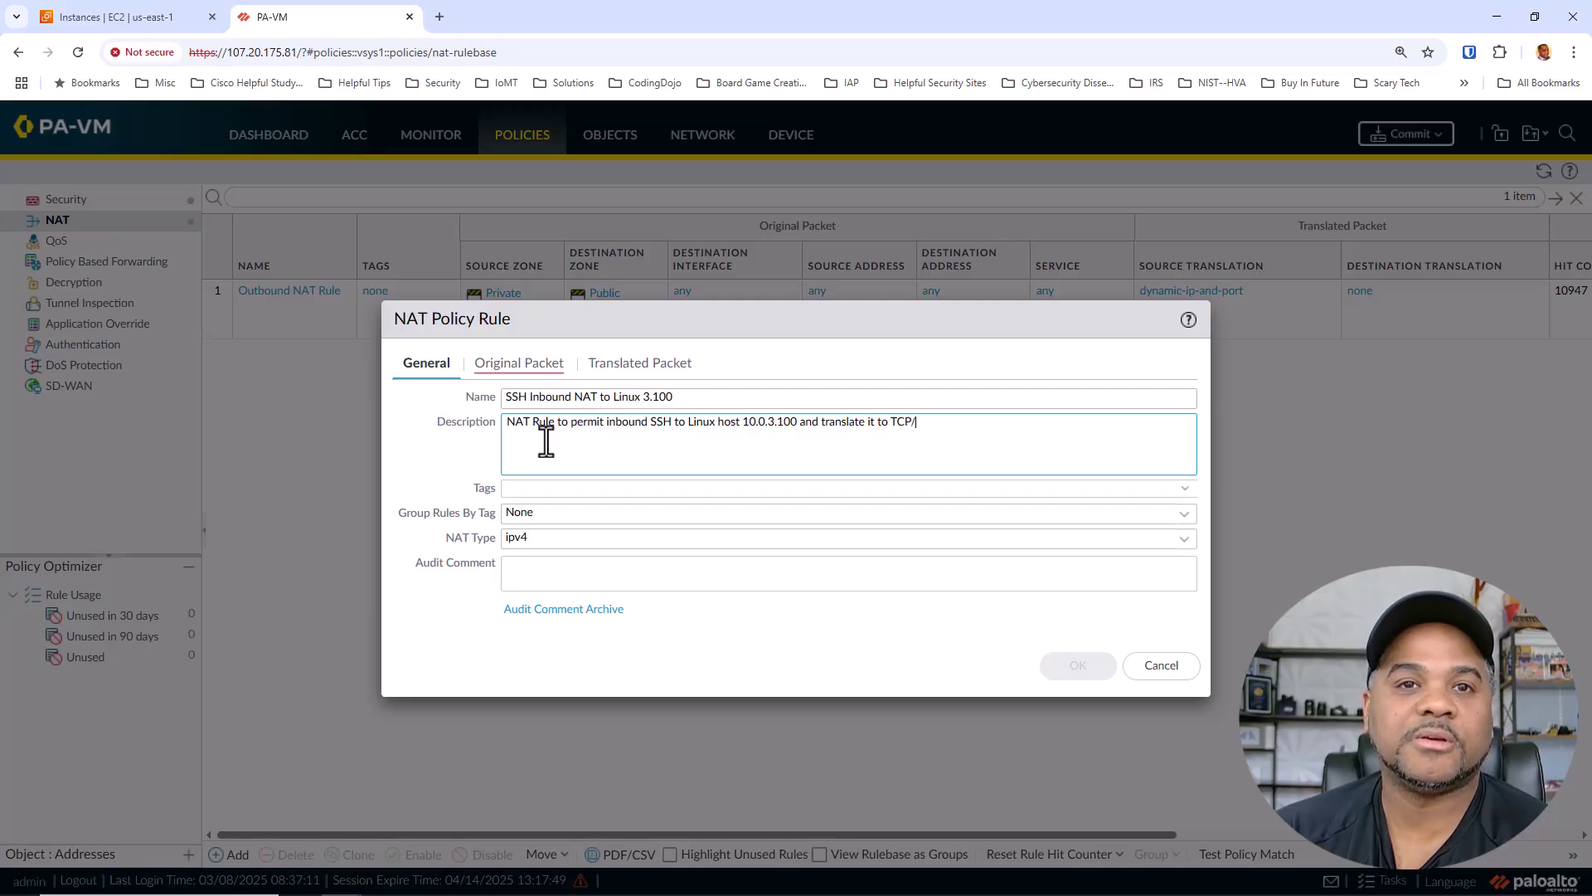
text(22)
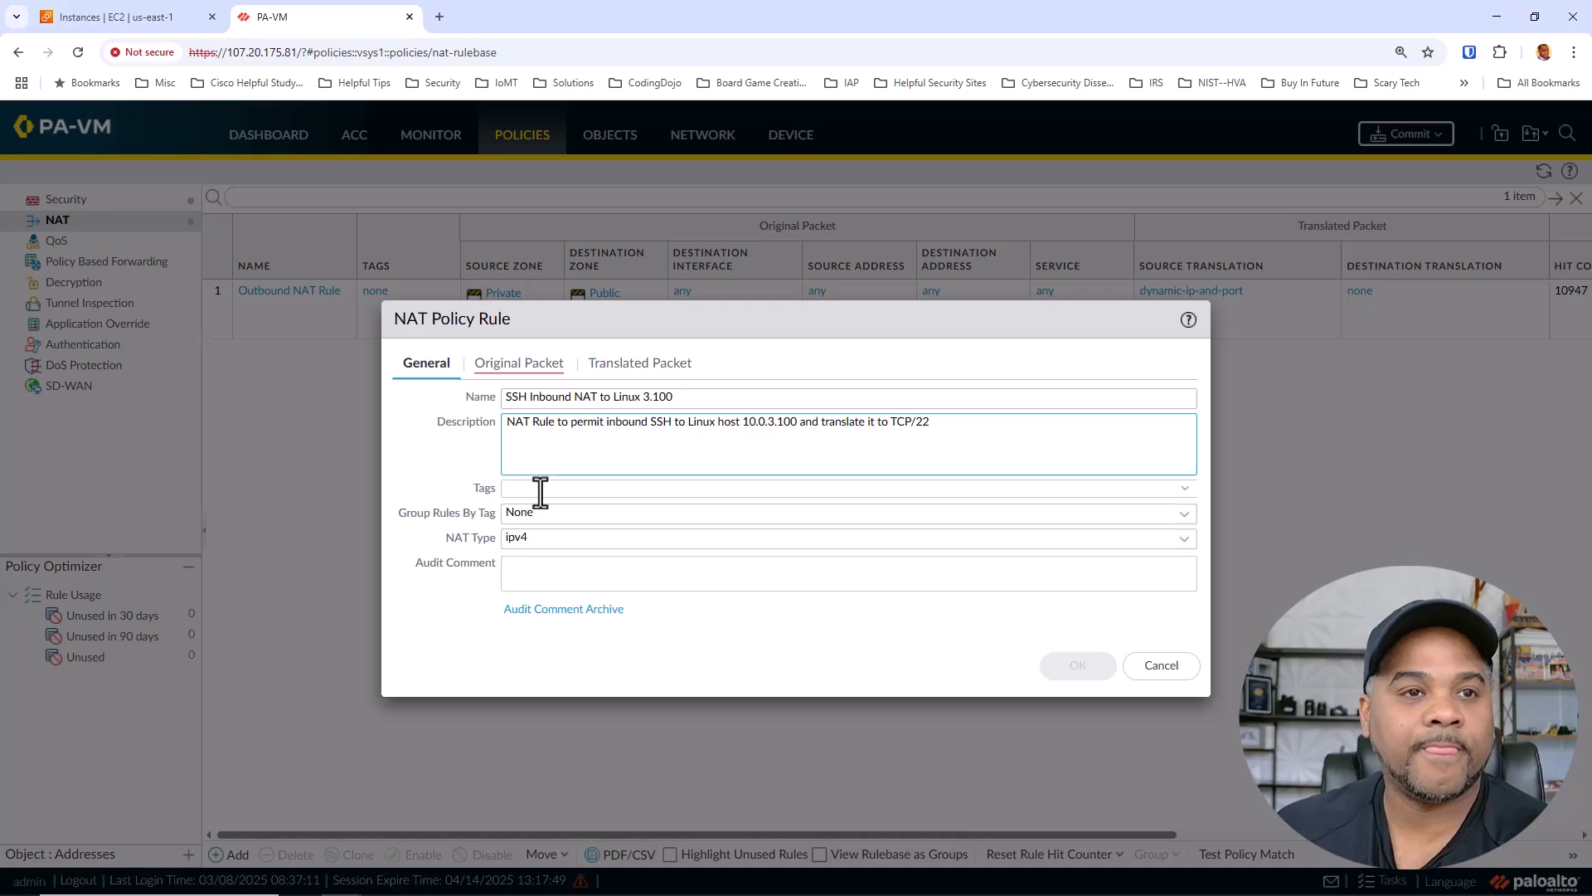
Step: Tag the NAT rule with "ssh"
click(540, 489)
text(ssh)
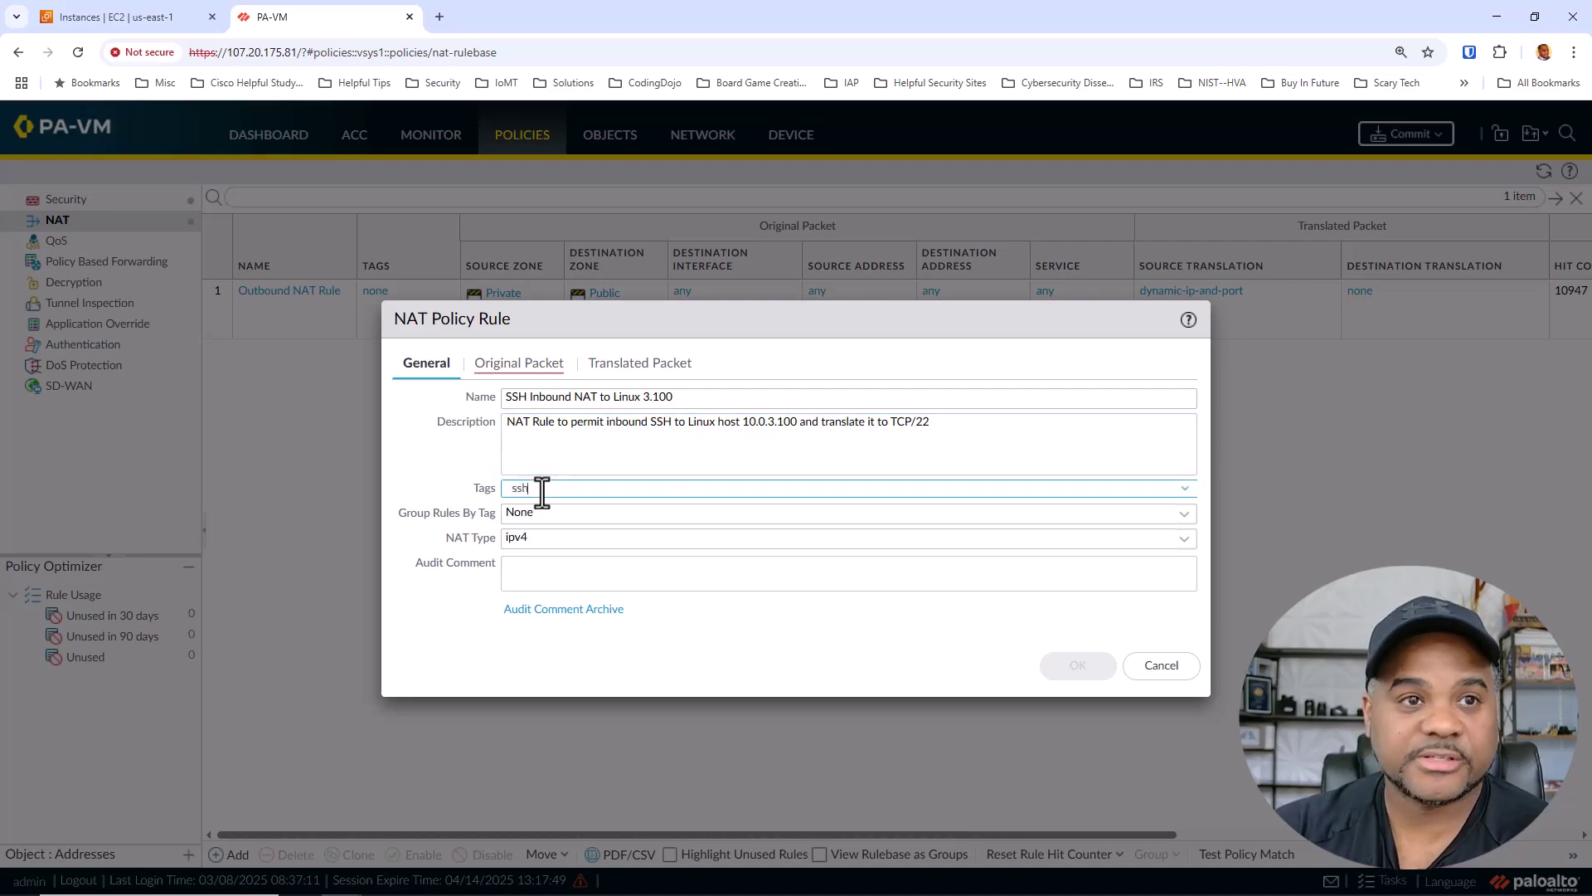
key(Return)
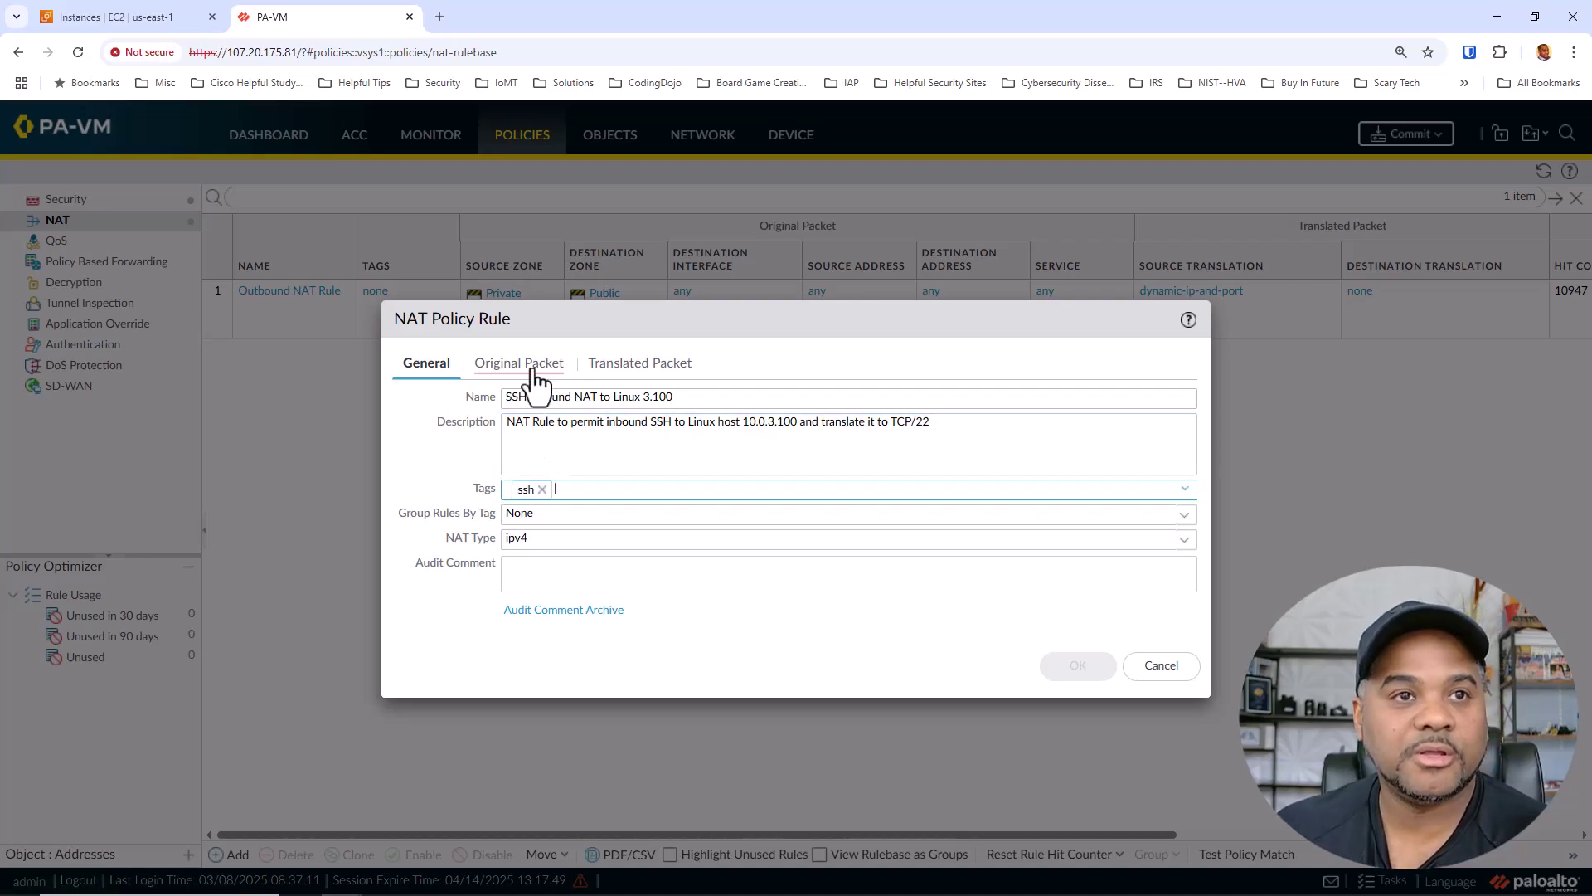
Step: Set both the source zone and the destination zone of the NAT rule's original packet to Public
click(533, 365)
click(424, 620)
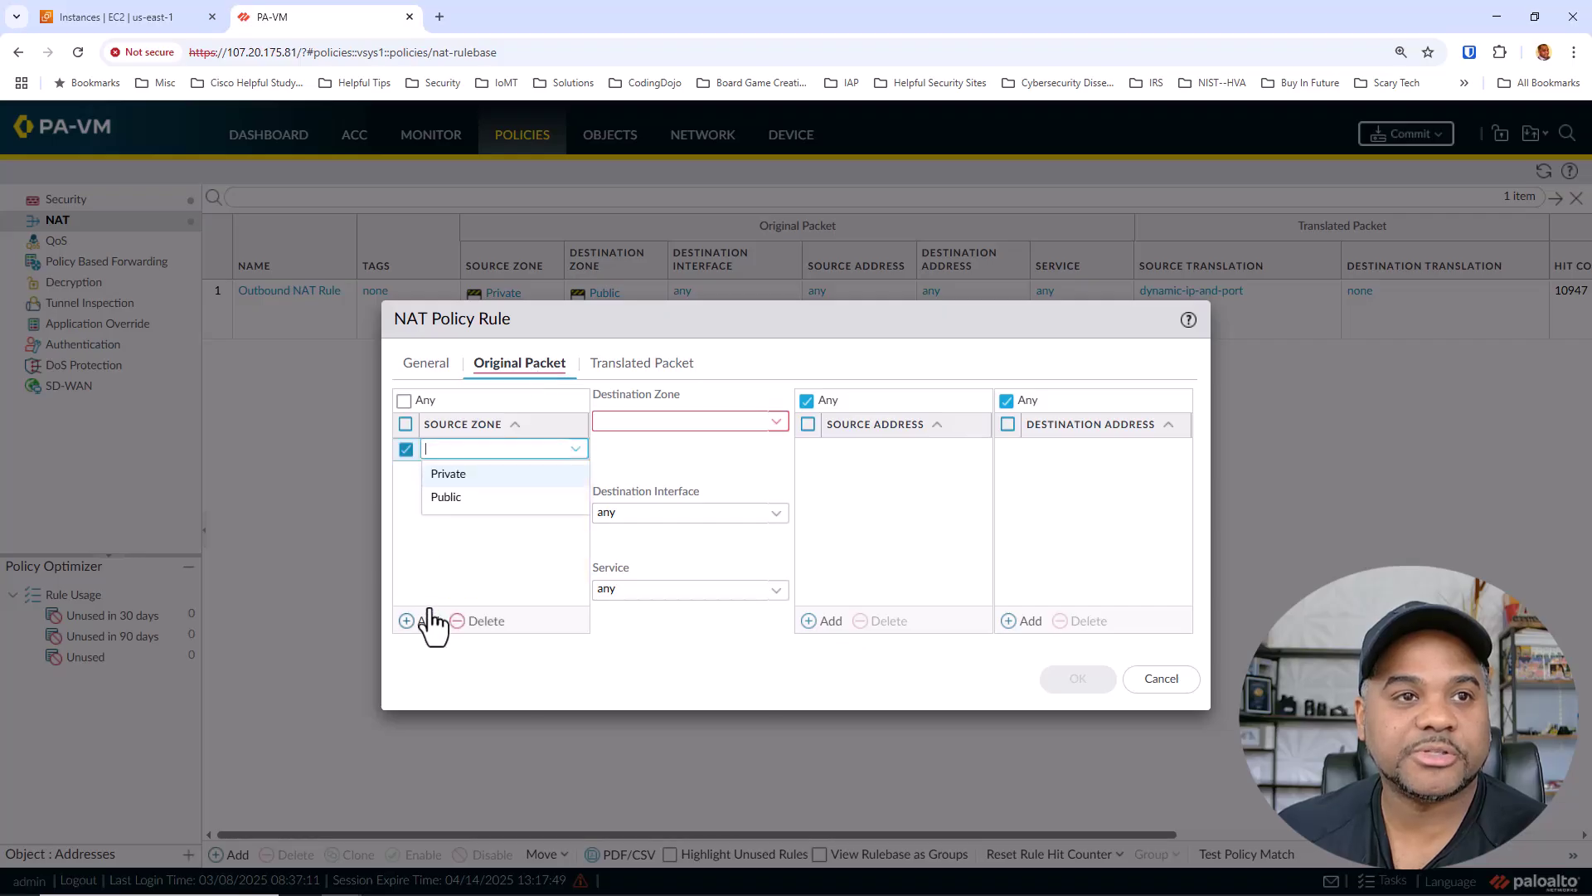
click(446, 497)
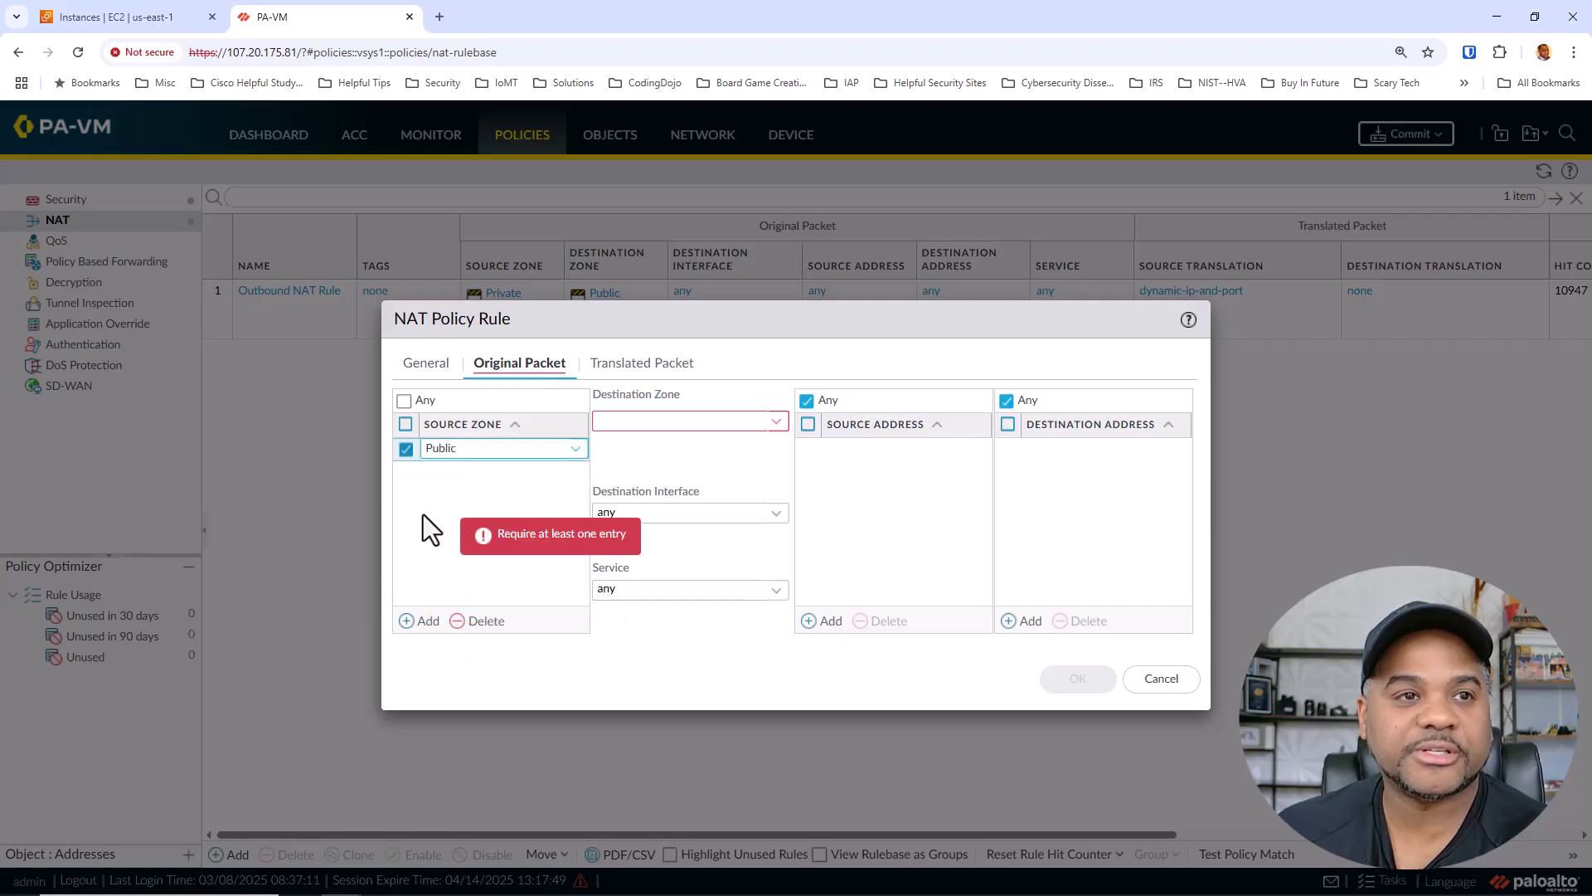
click(423, 514)
click(778, 432)
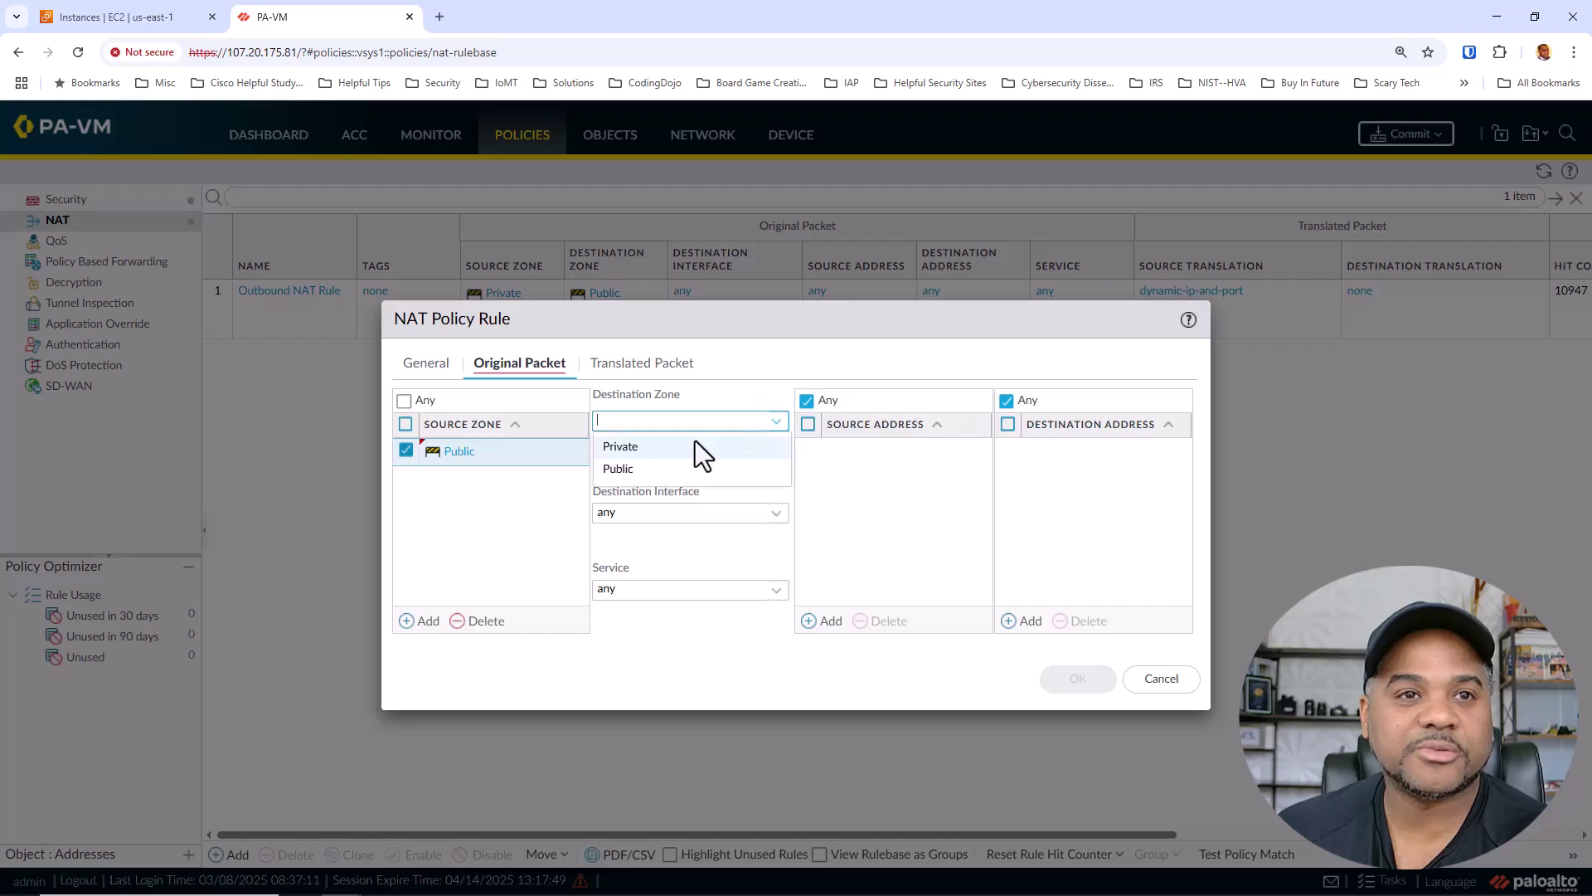
click(622, 469)
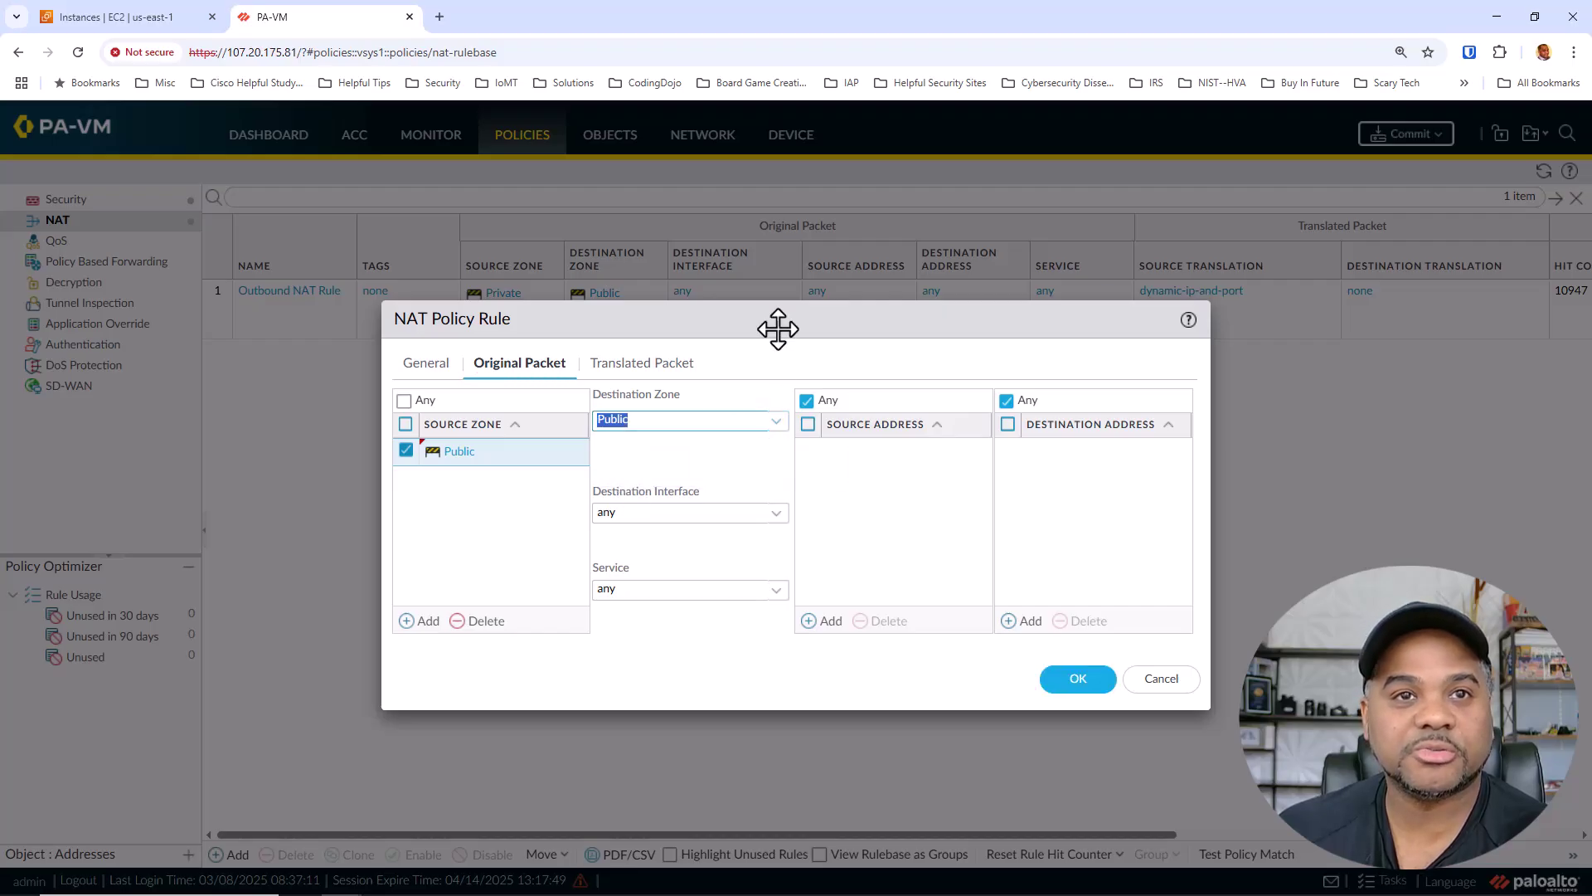
Step: Set the original packet's destination interface to ethernet1/1 and its service to SSH 5001
click(772, 514)
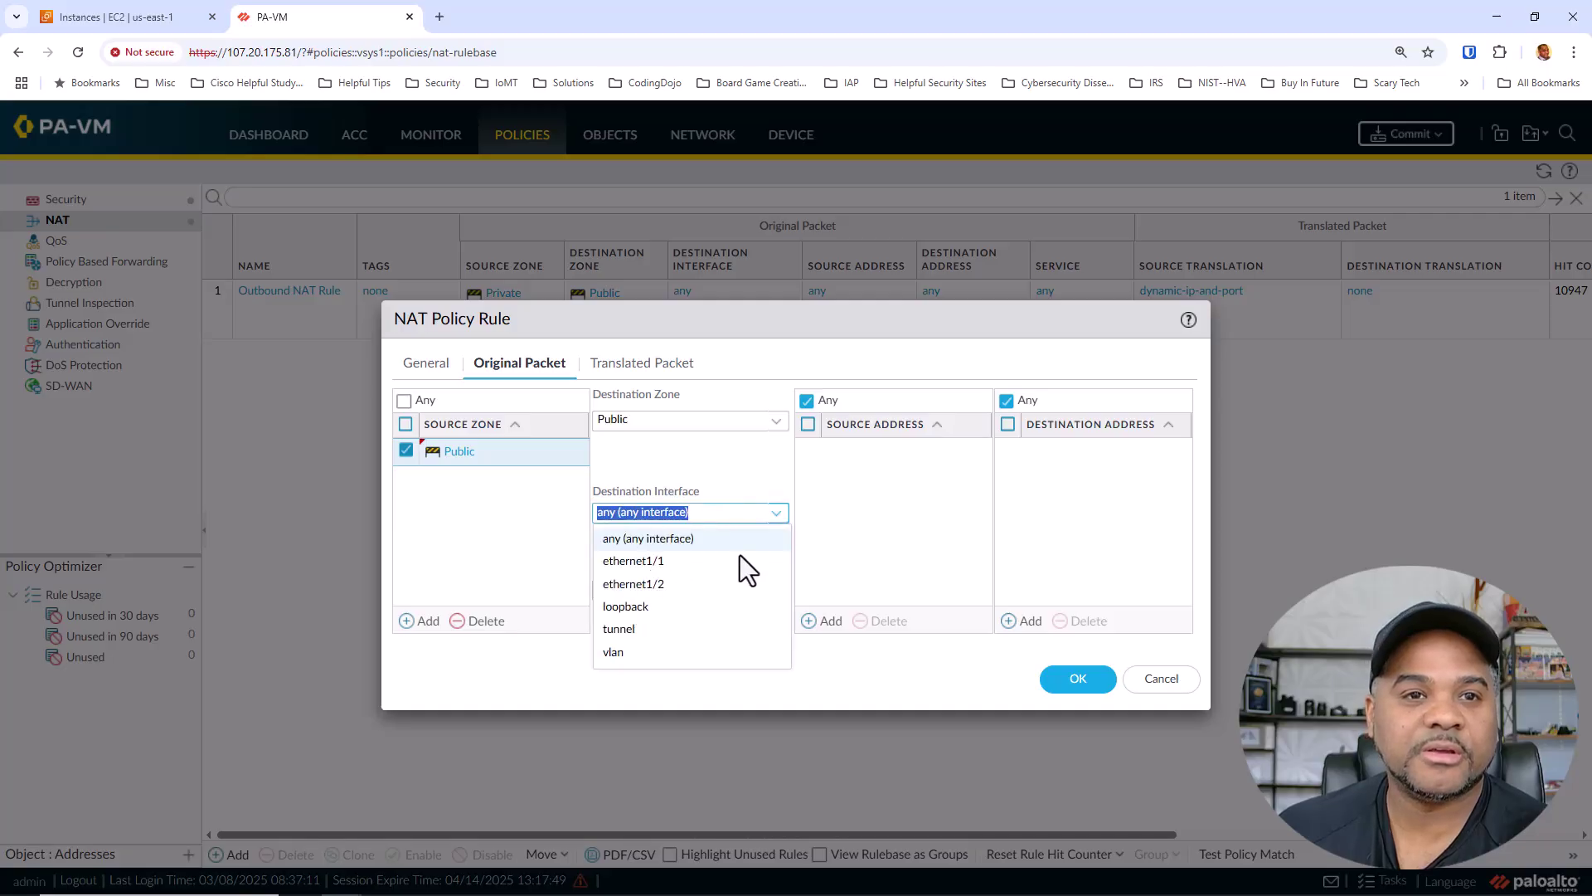
key(alt+Tab)
click(627, 562)
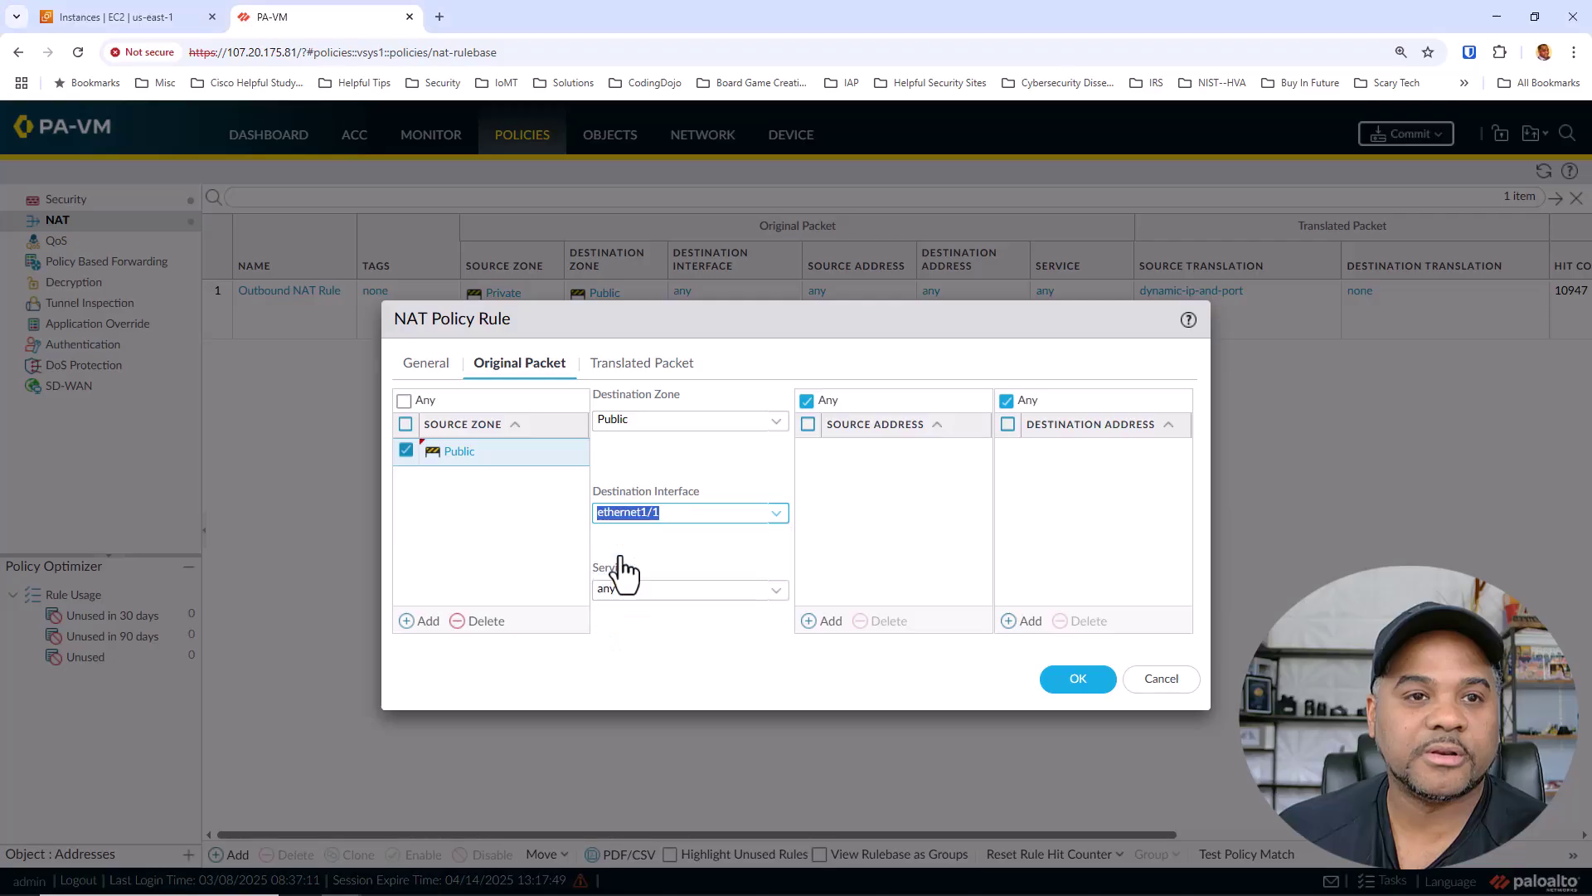
click(644, 589)
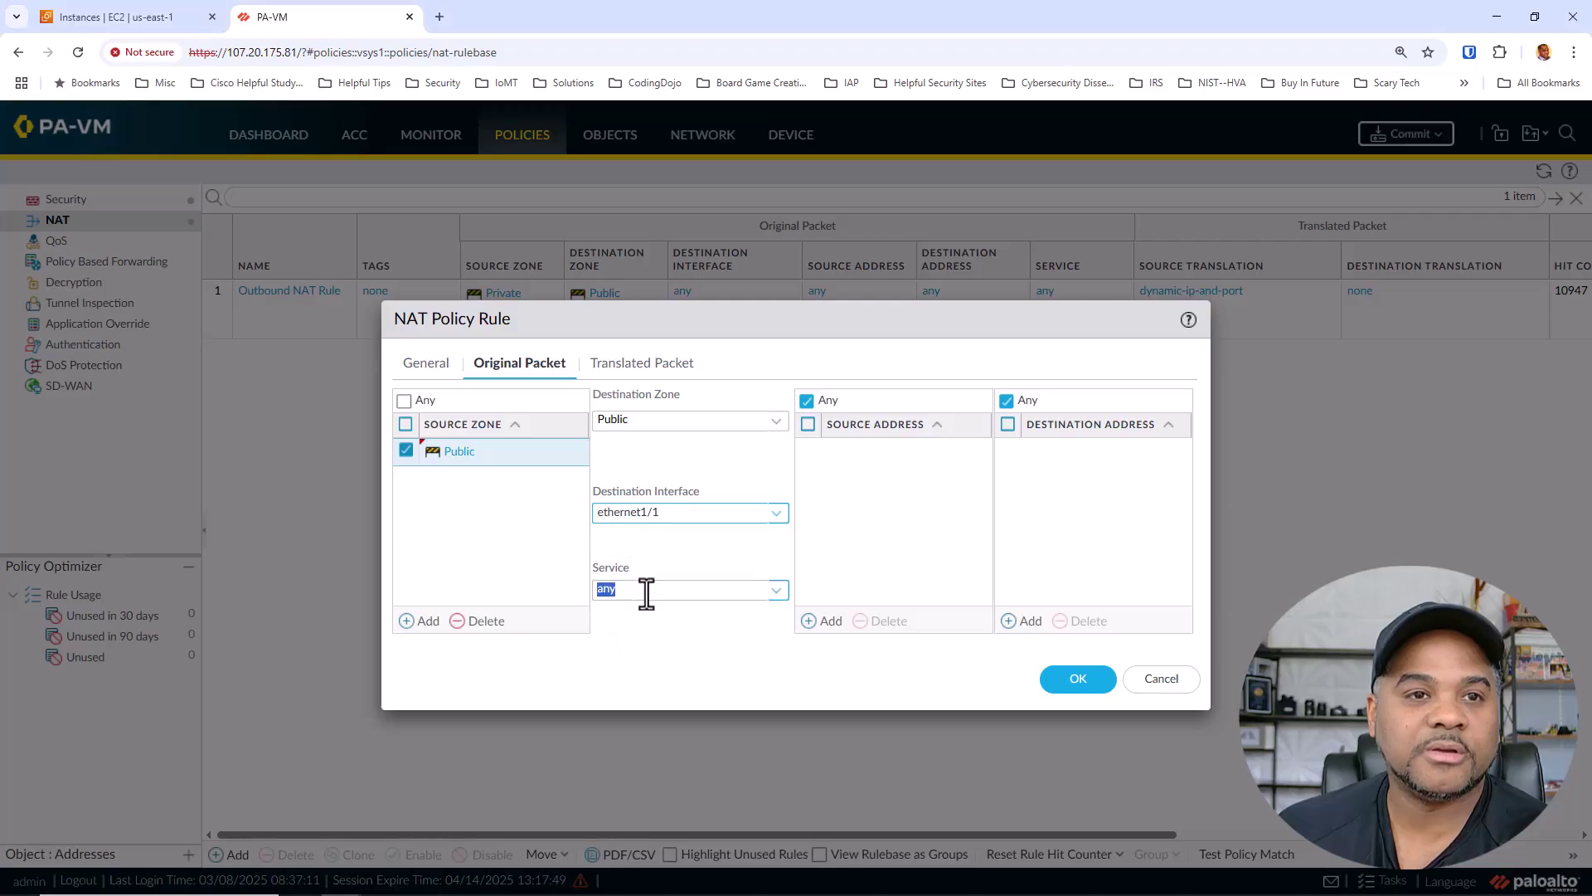
click(755, 595)
click(635, 682)
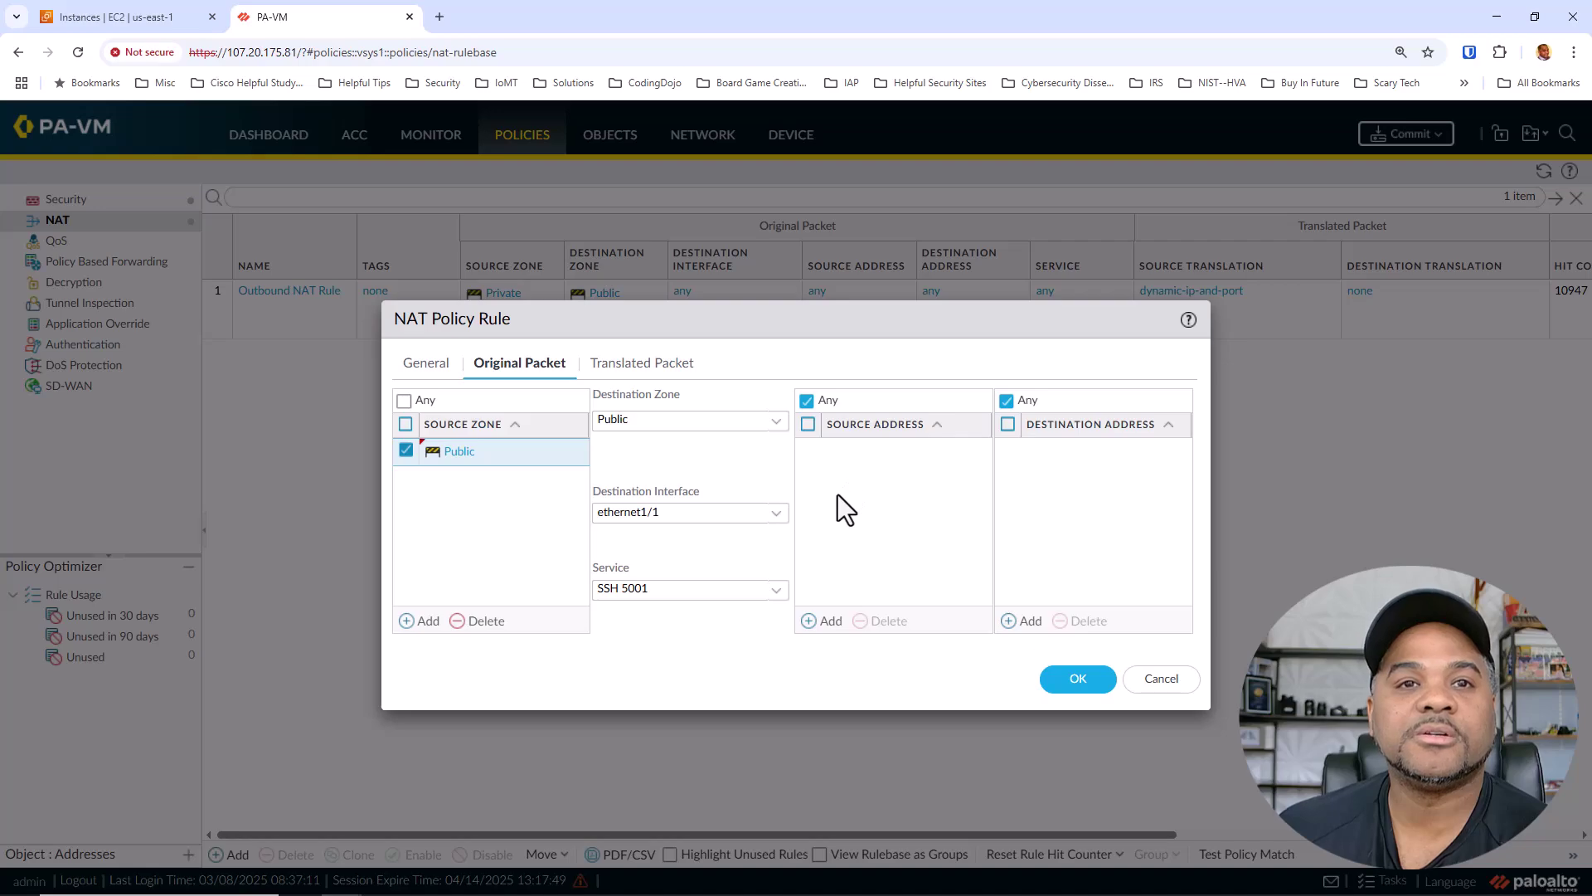
Step: Add 10.0.1.100 as the original packet's destination address and save the NAT rule
click(1030, 624)
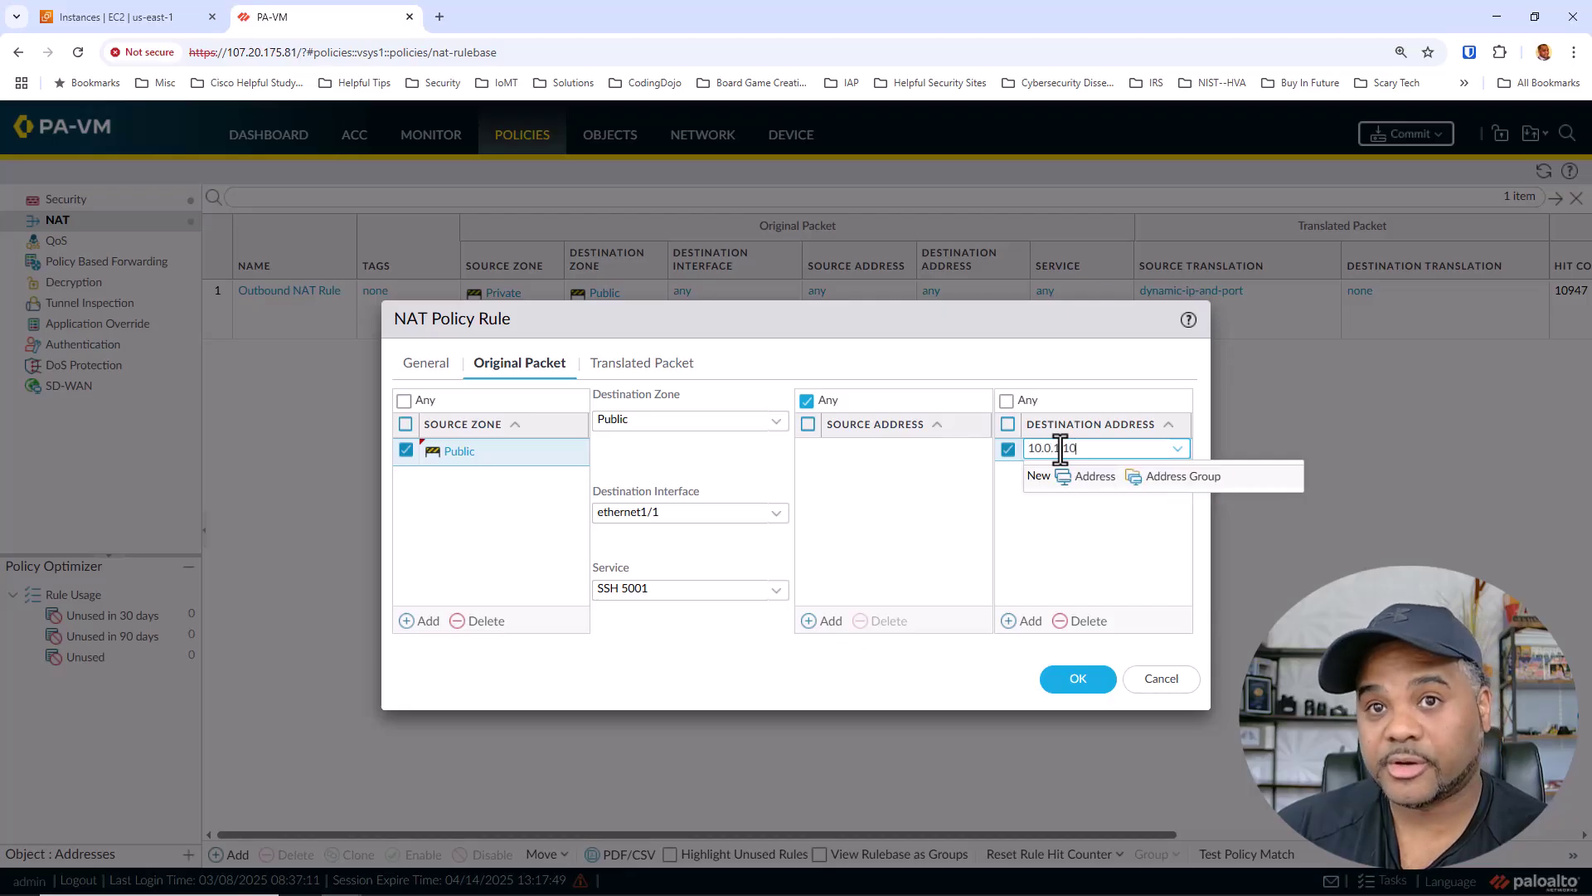
click(1062, 562)
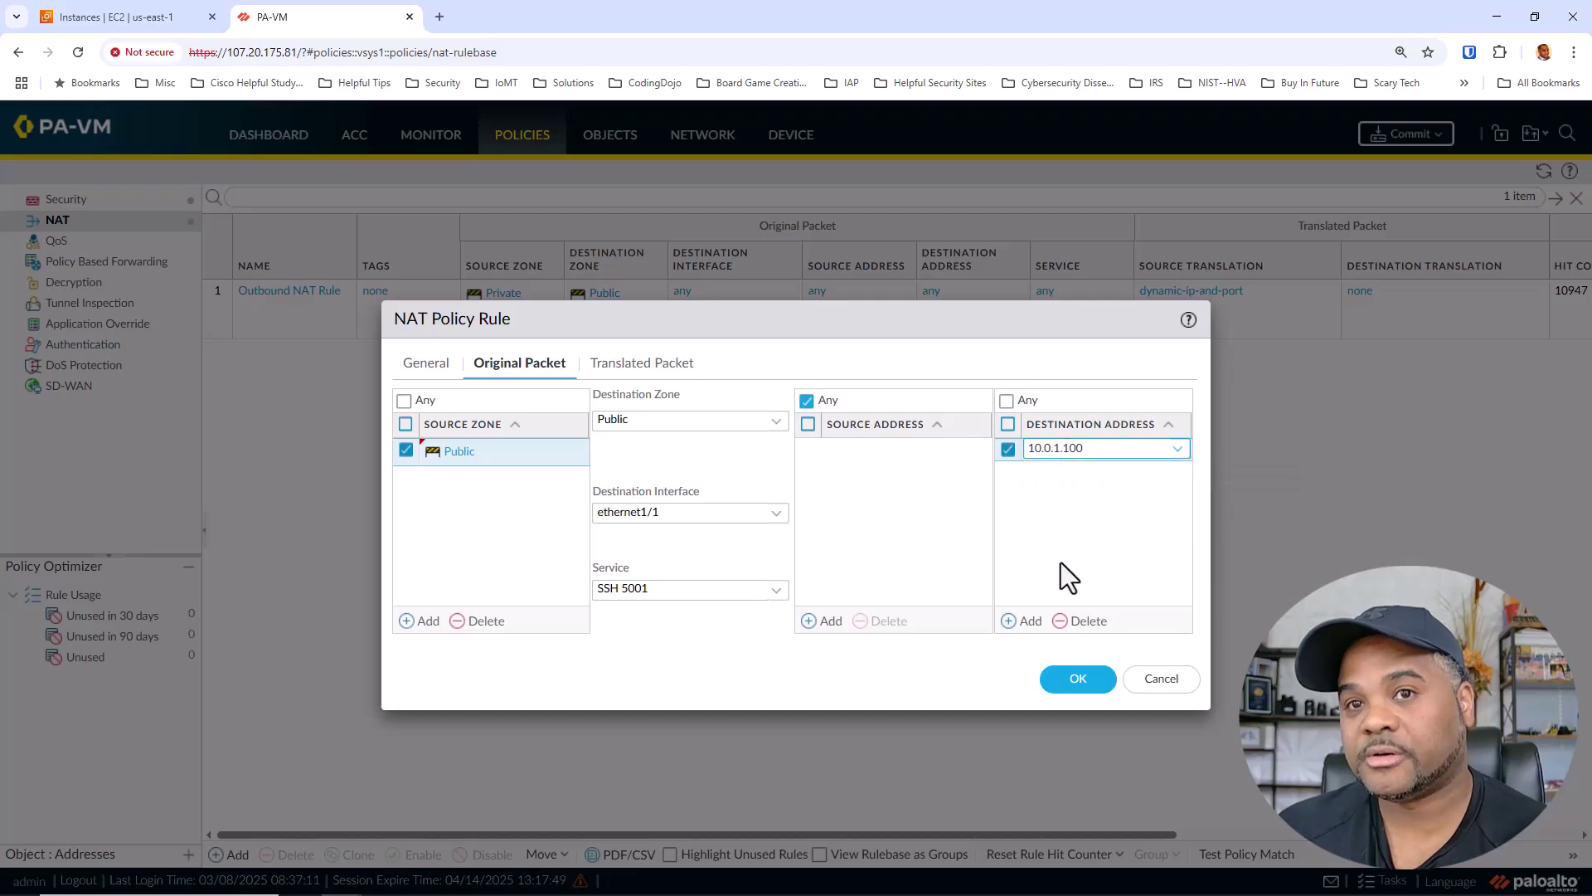
click(1076, 681)
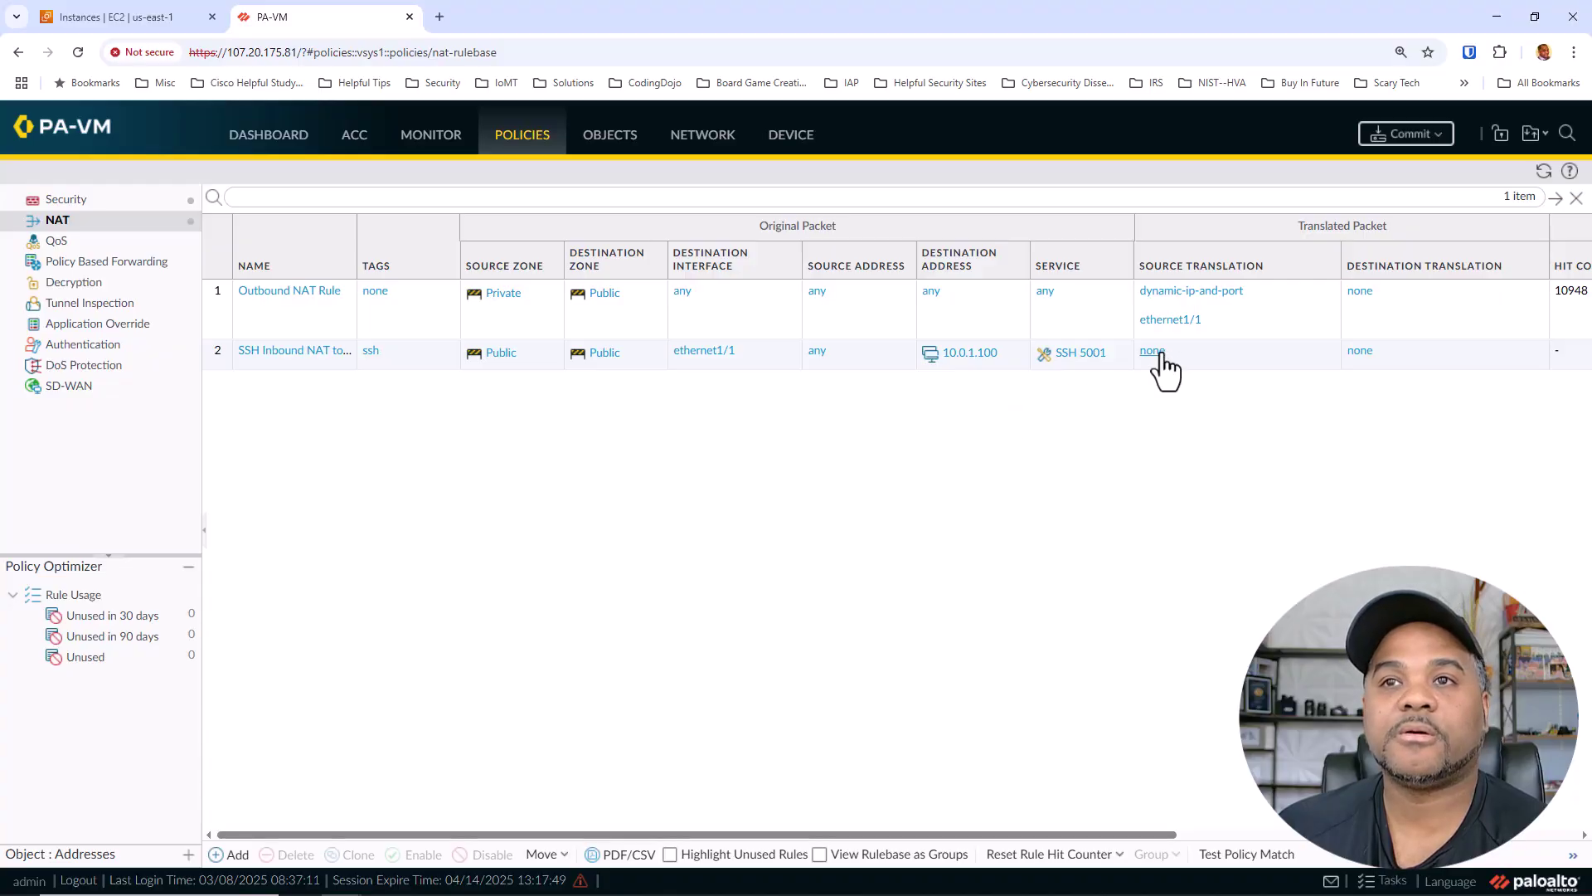
Step: Try a Dynamic IP (with session distribution) destination translation to 10.0.3.100 on port 22 for the SSH inbound NAT rule
click(1362, 351)
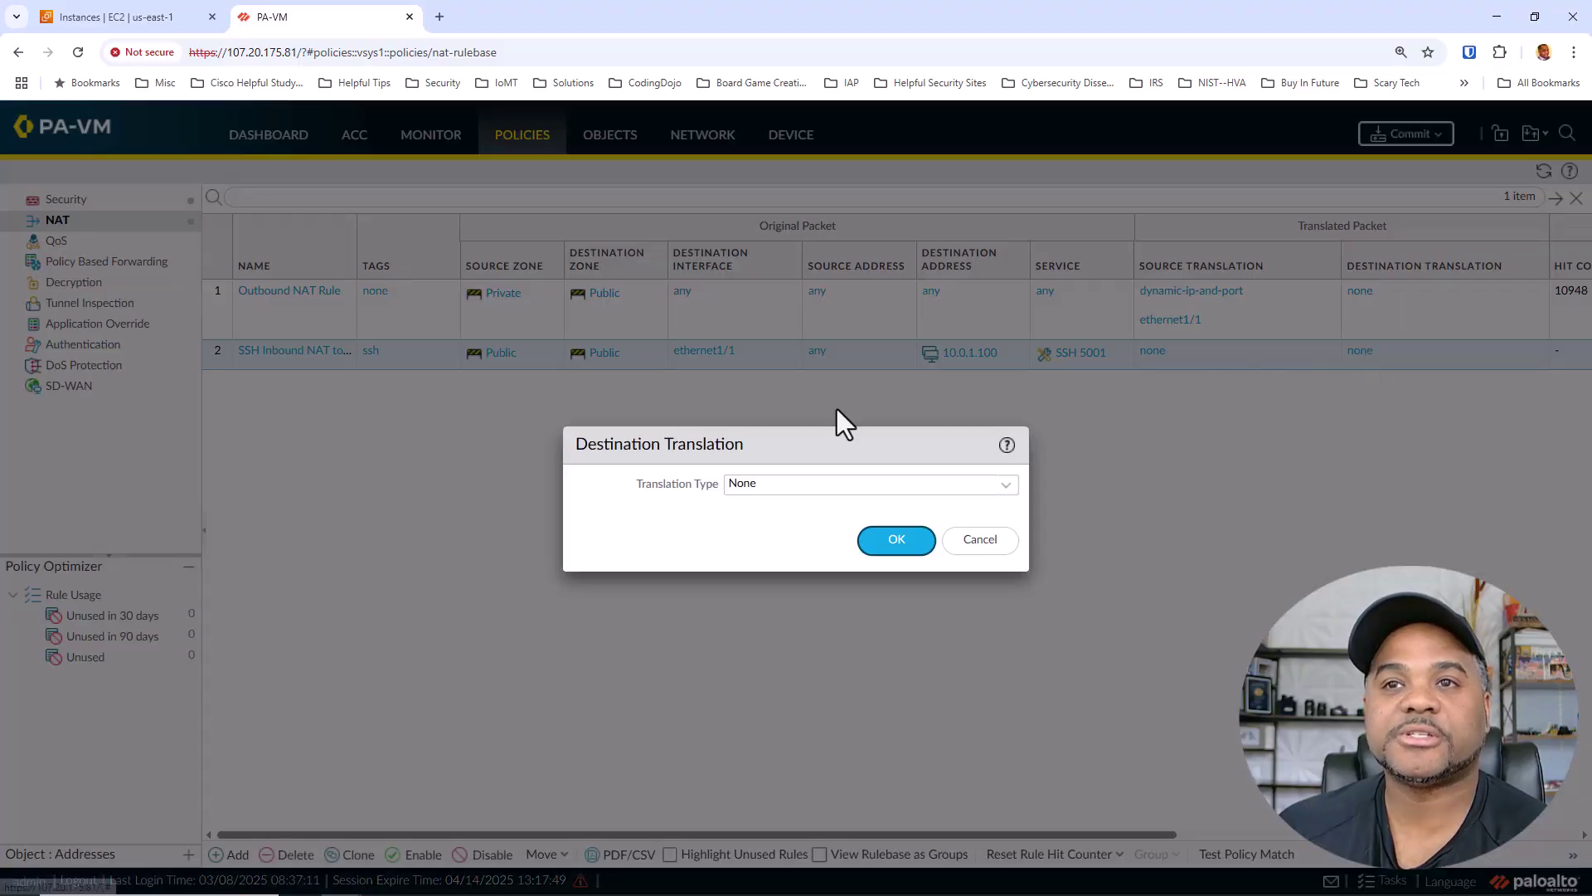
click(1005, 489)
click(756, 531)
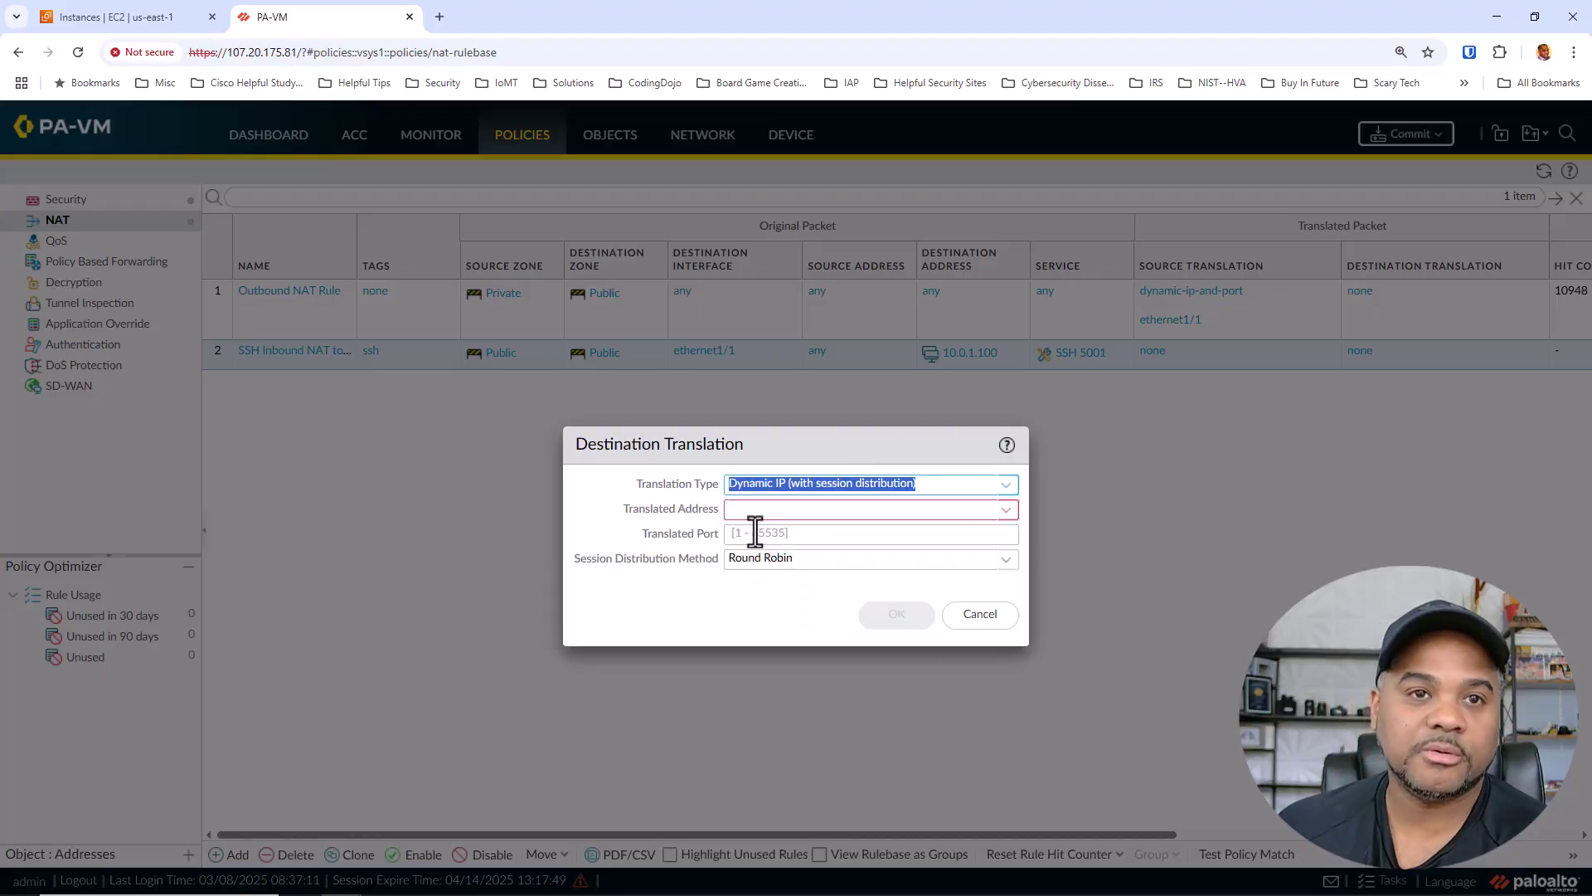
click(748, 512)
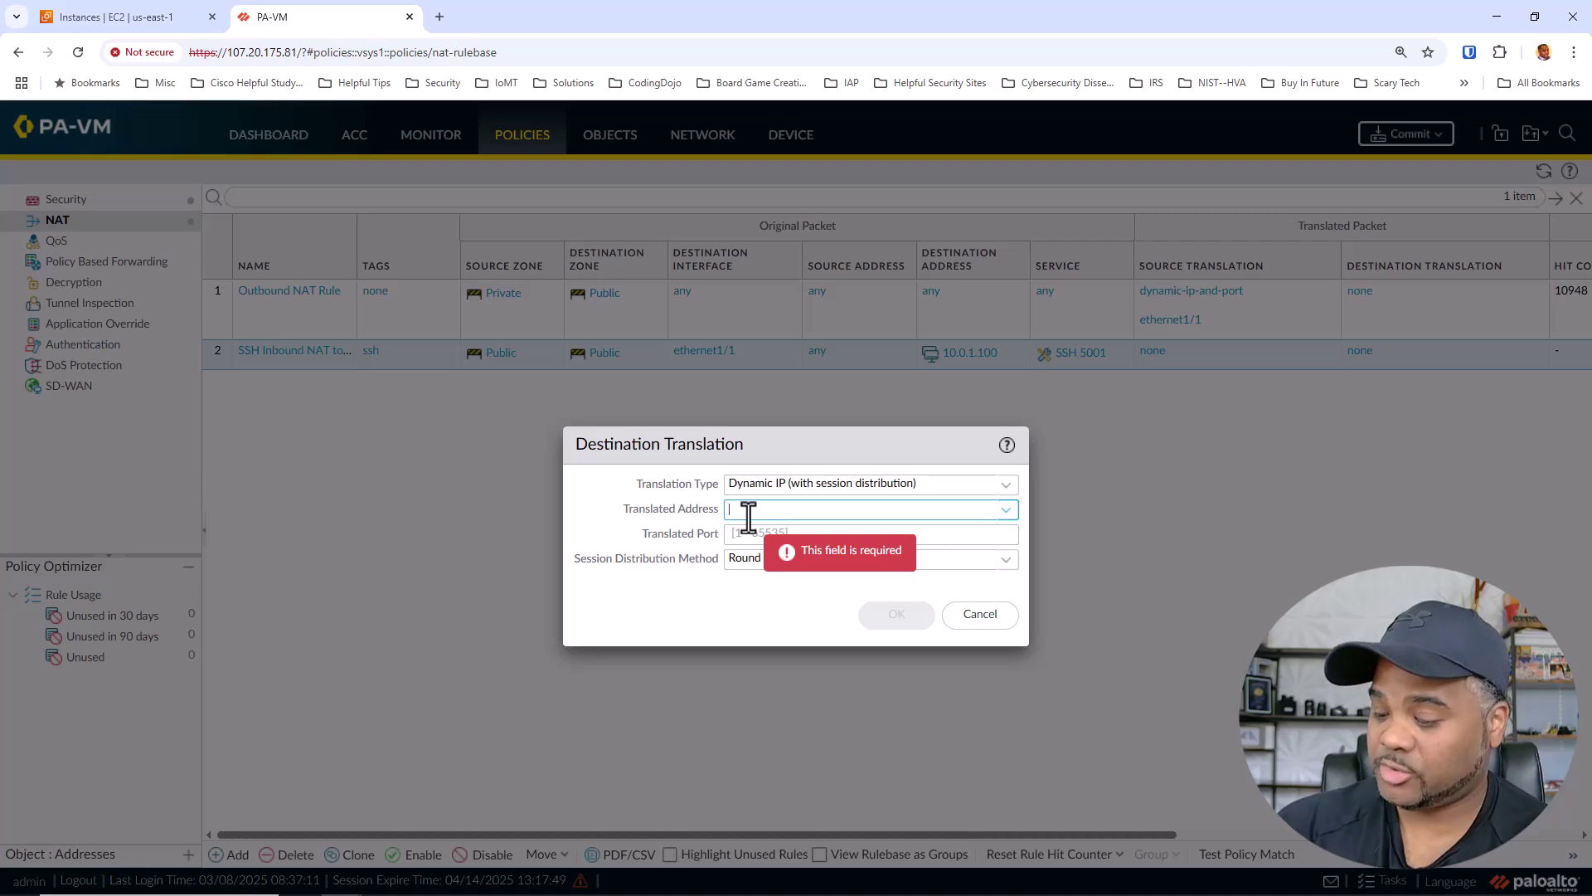
text(10.0.3.100)
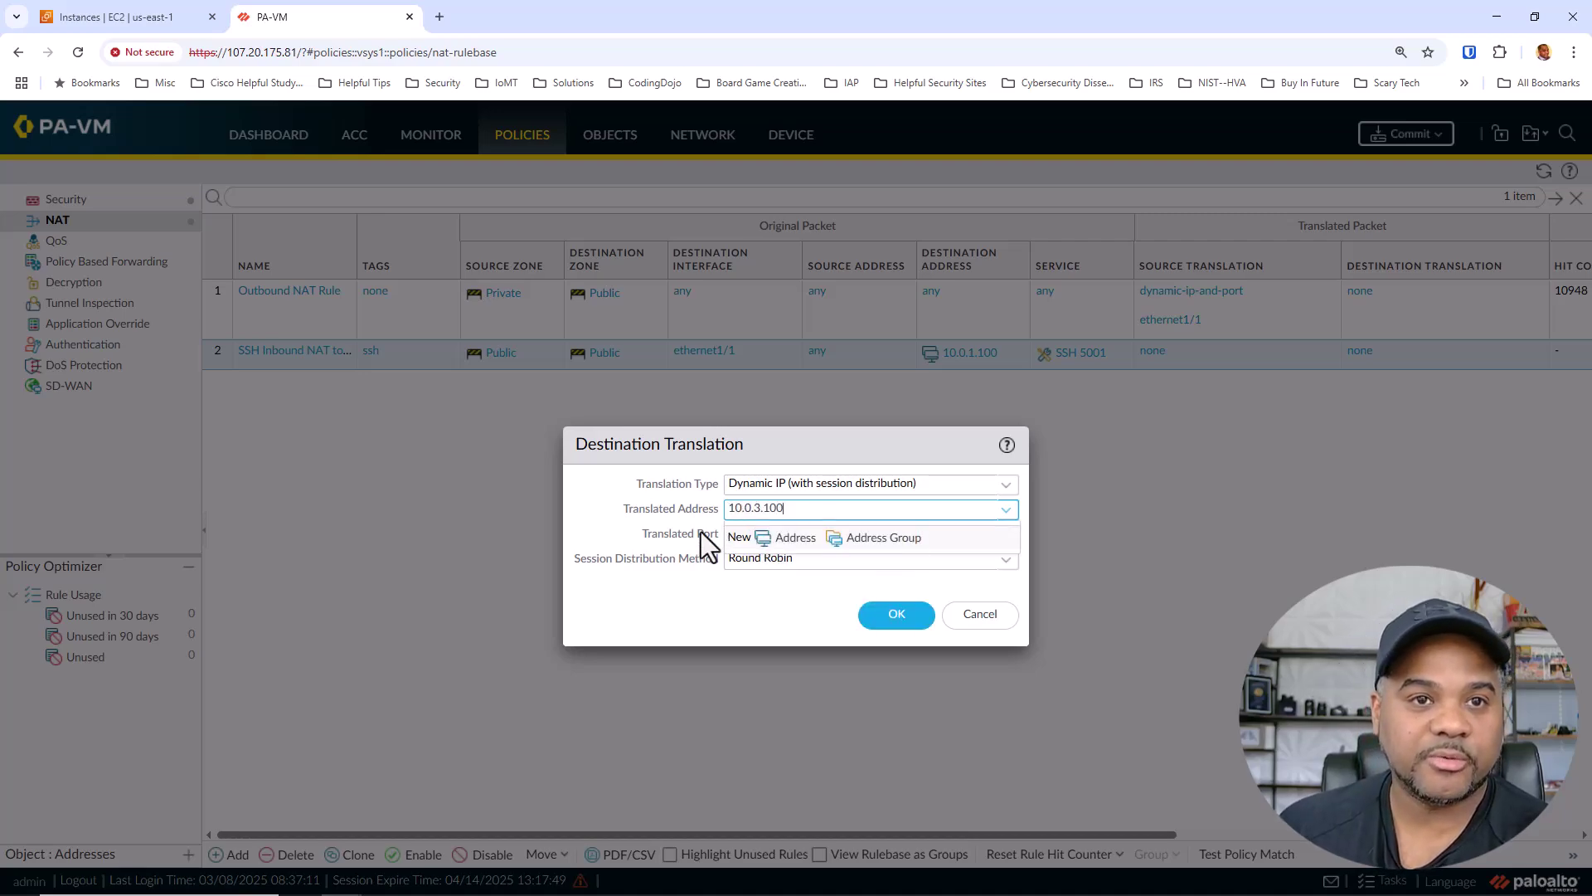
click(731, 535)
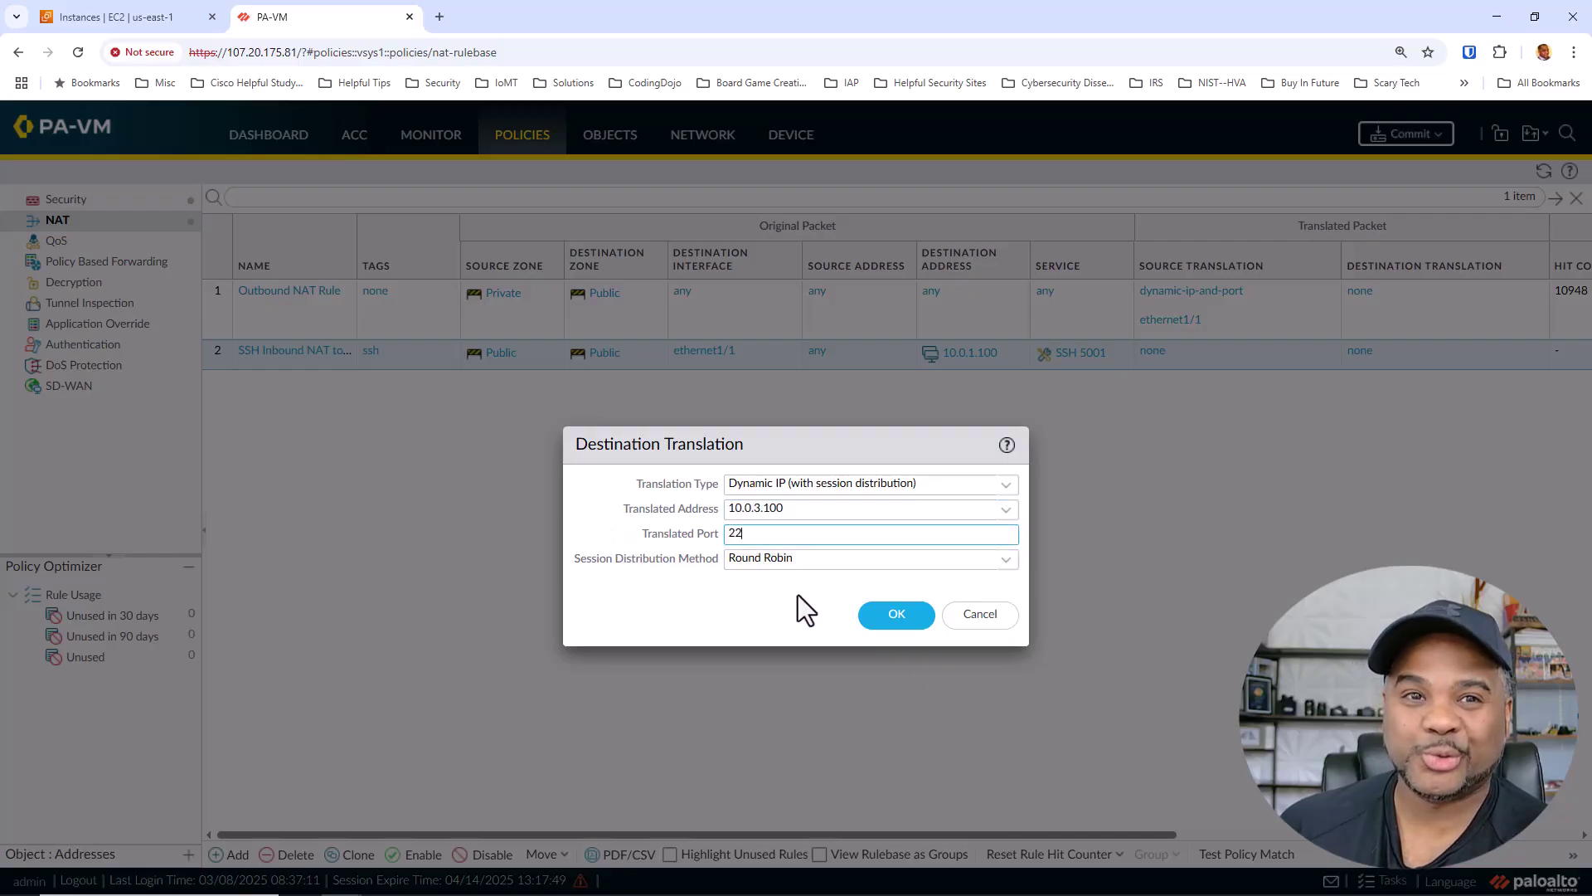
click(1004, 560)
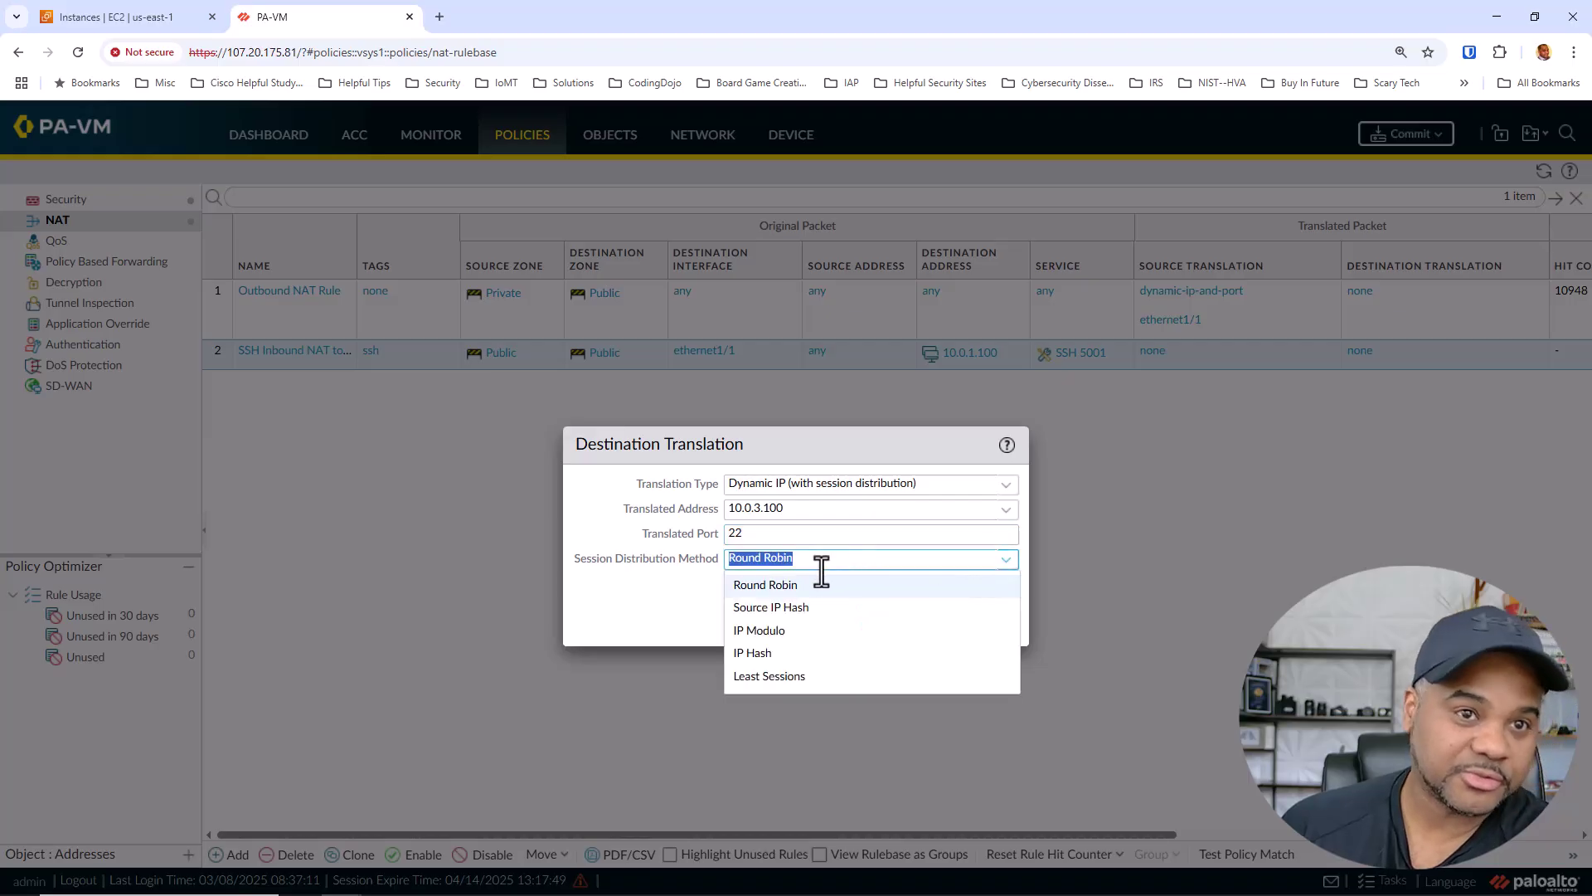
click(630, 590)
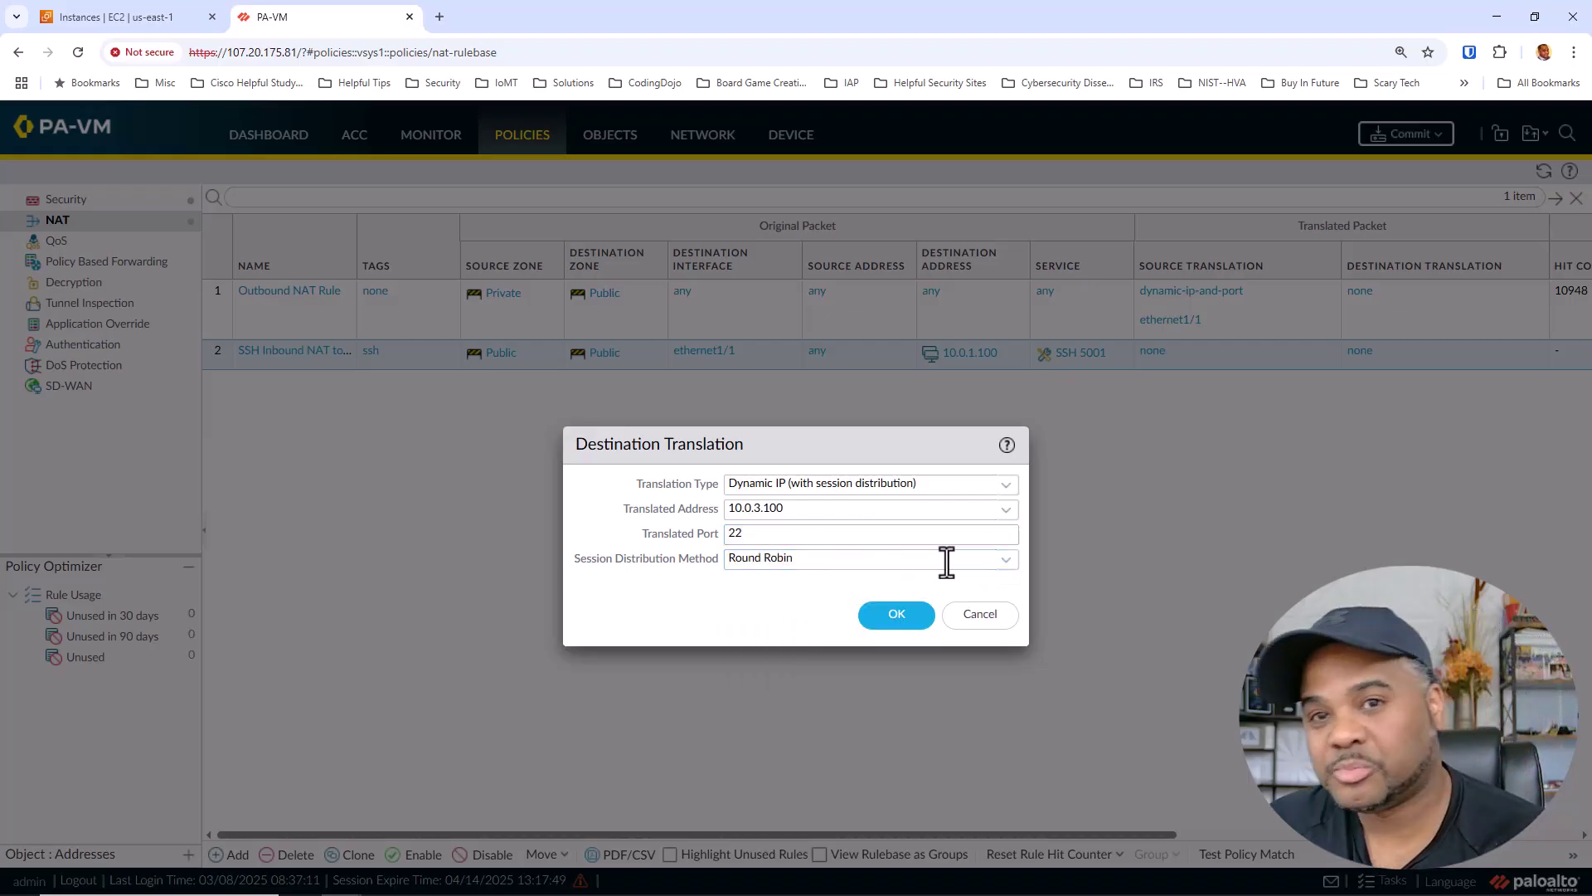
click(1010, 564)
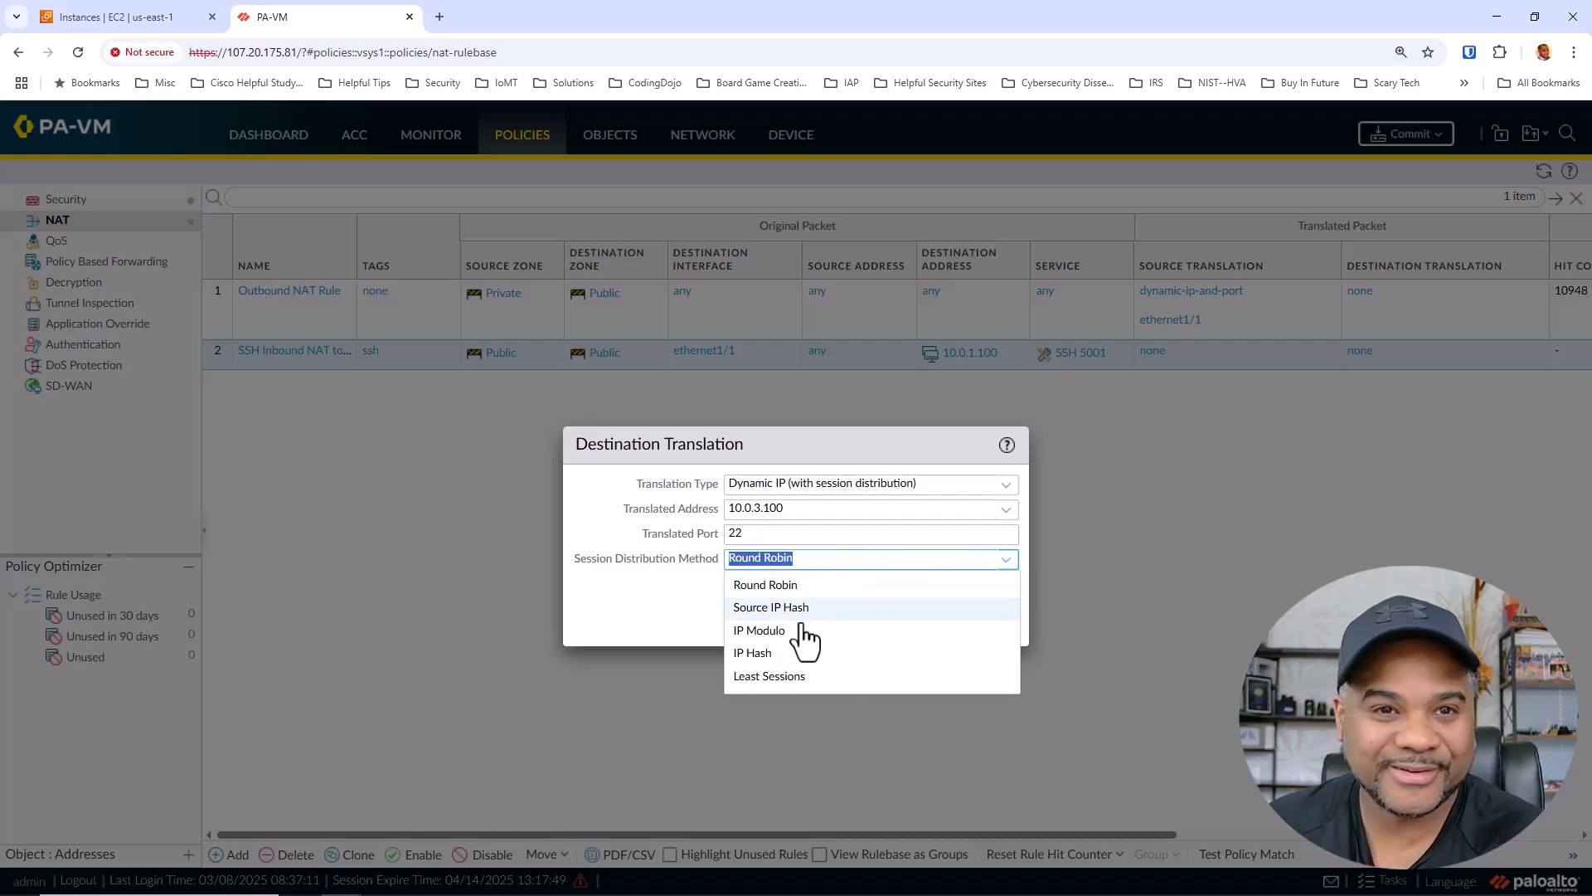
click(634, 619)
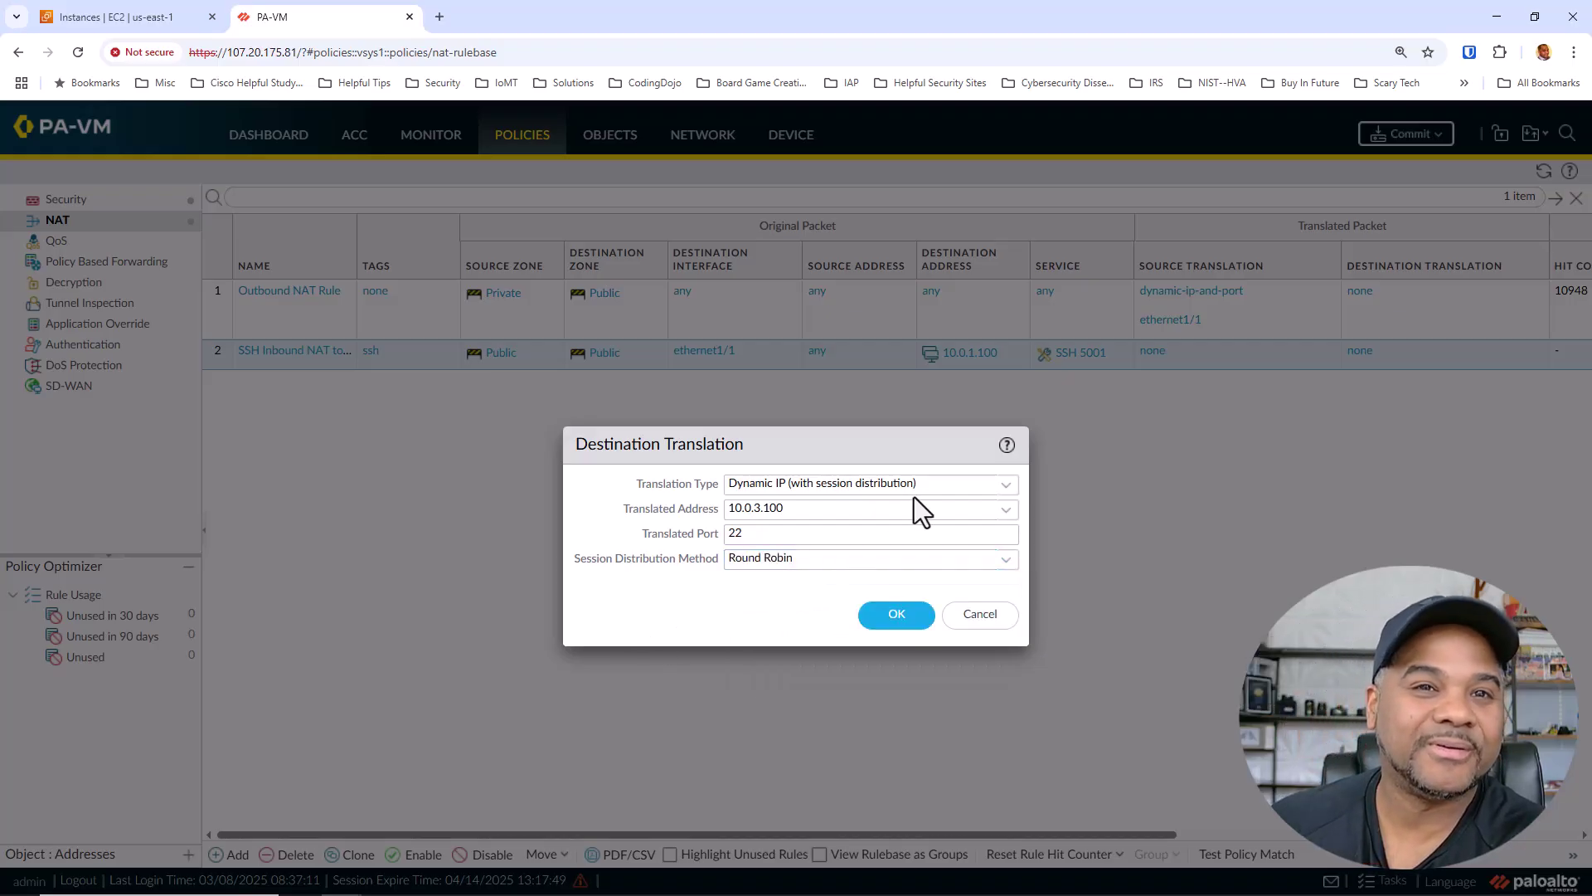
Step: Set the SSH inbound rule's destination translation to Static IP with translated address 10.0.3.100 and translated port 22
click(1008, 490)
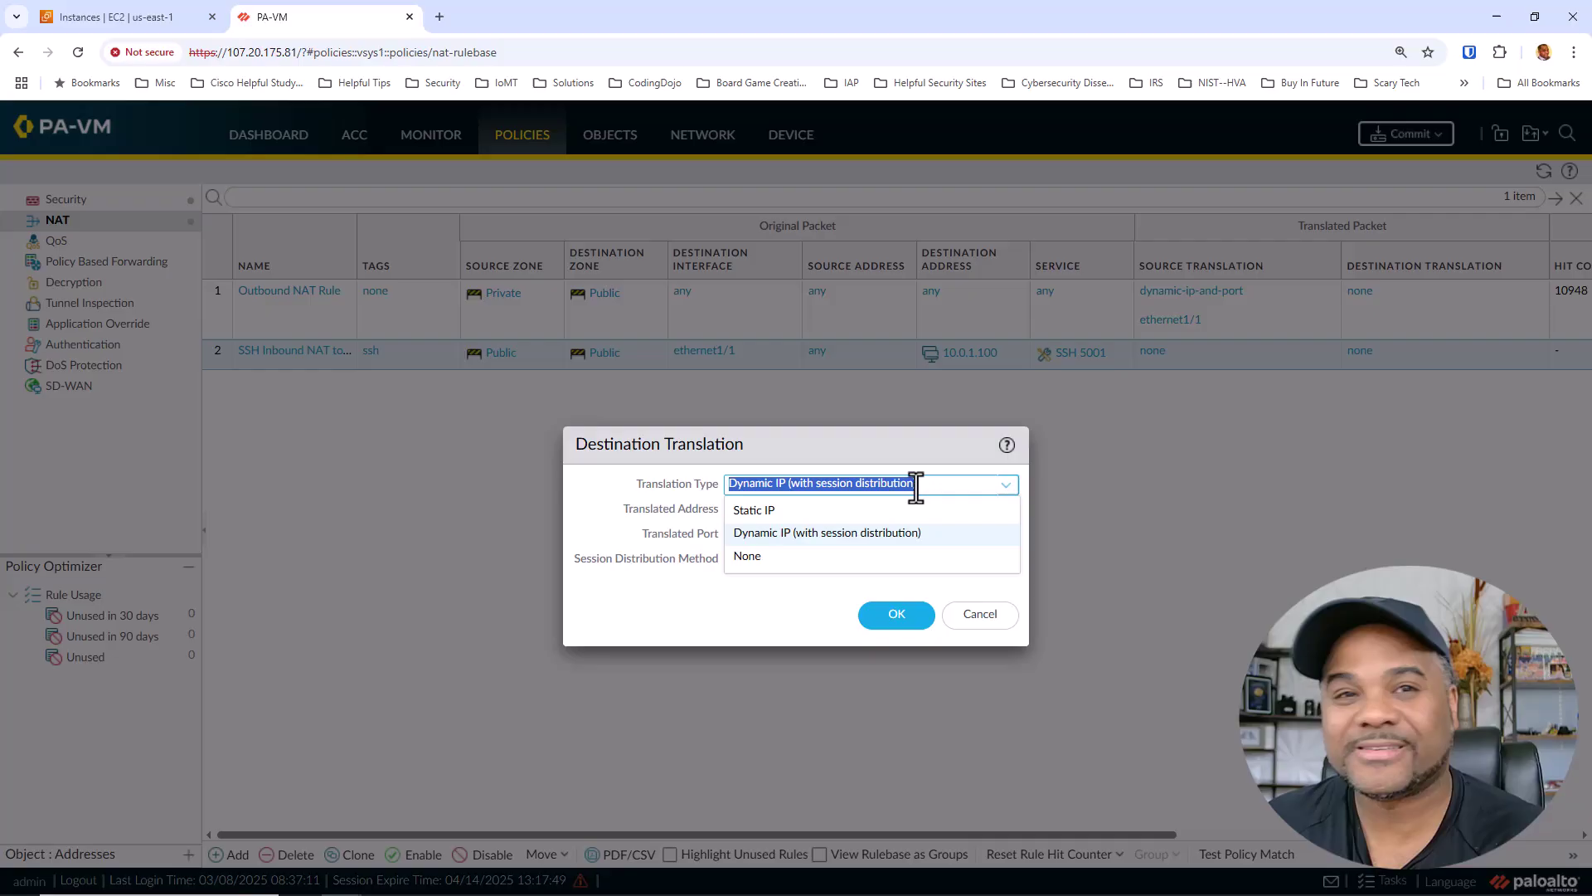
click(770, 512)
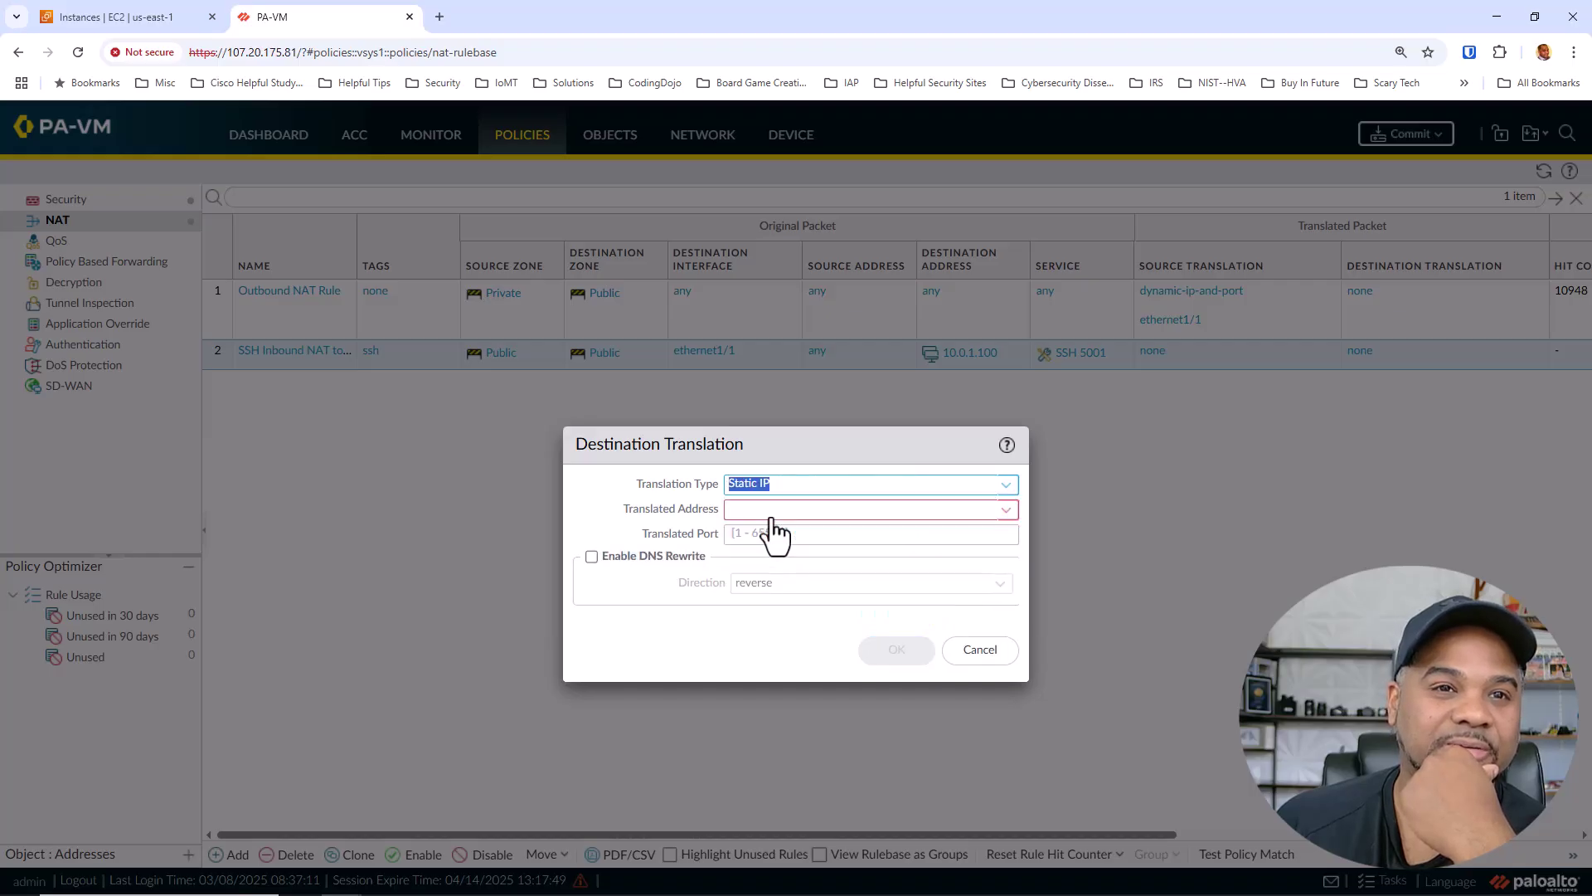
click(1006, 509)
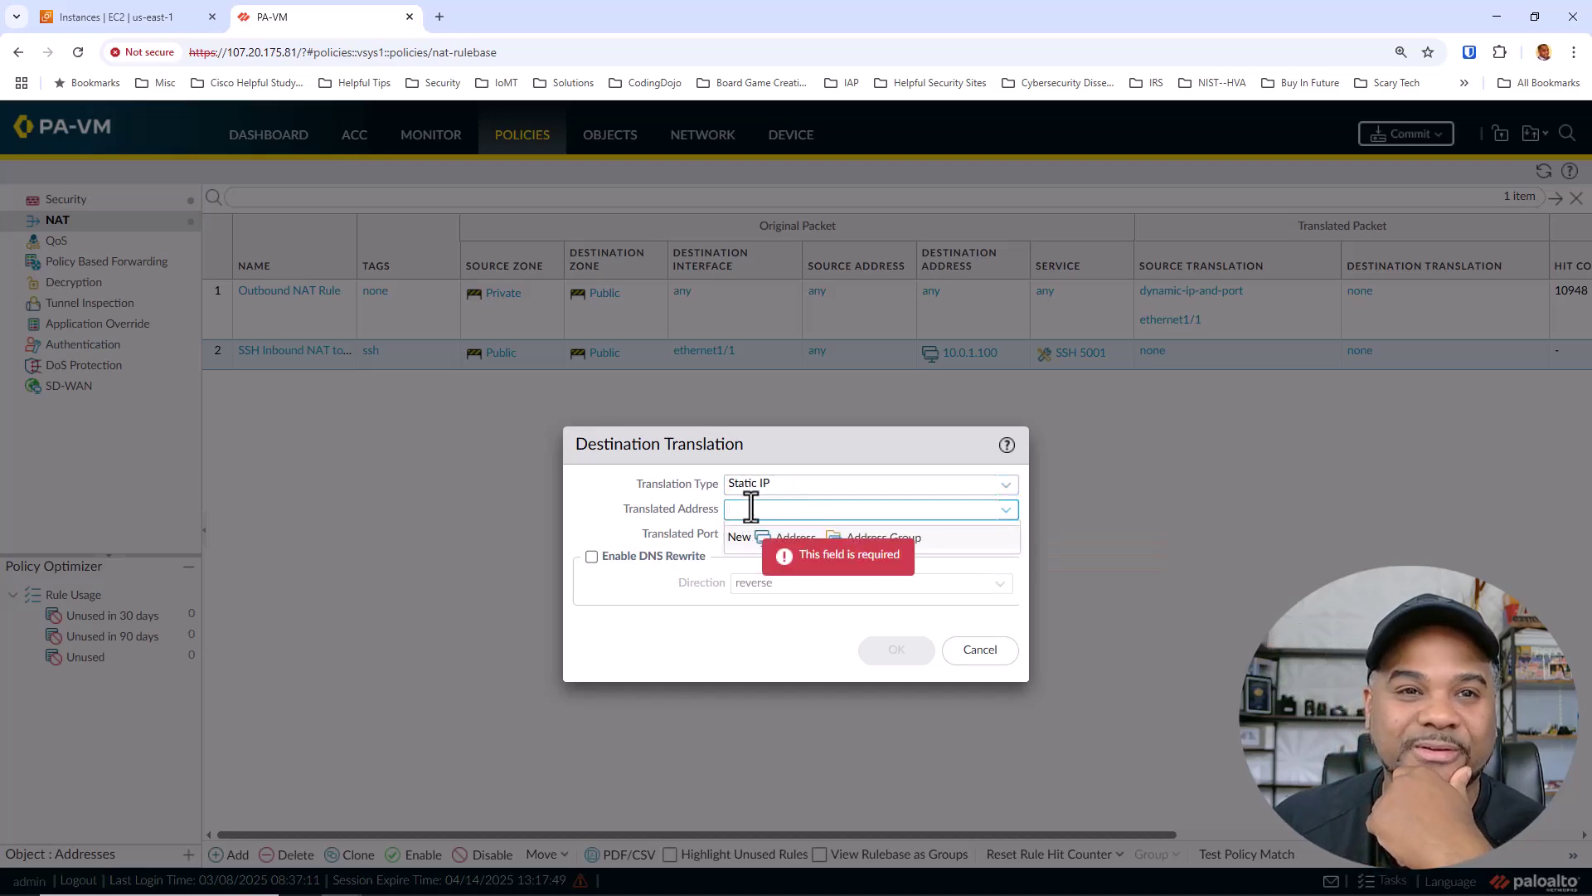
text(10.0.3.)
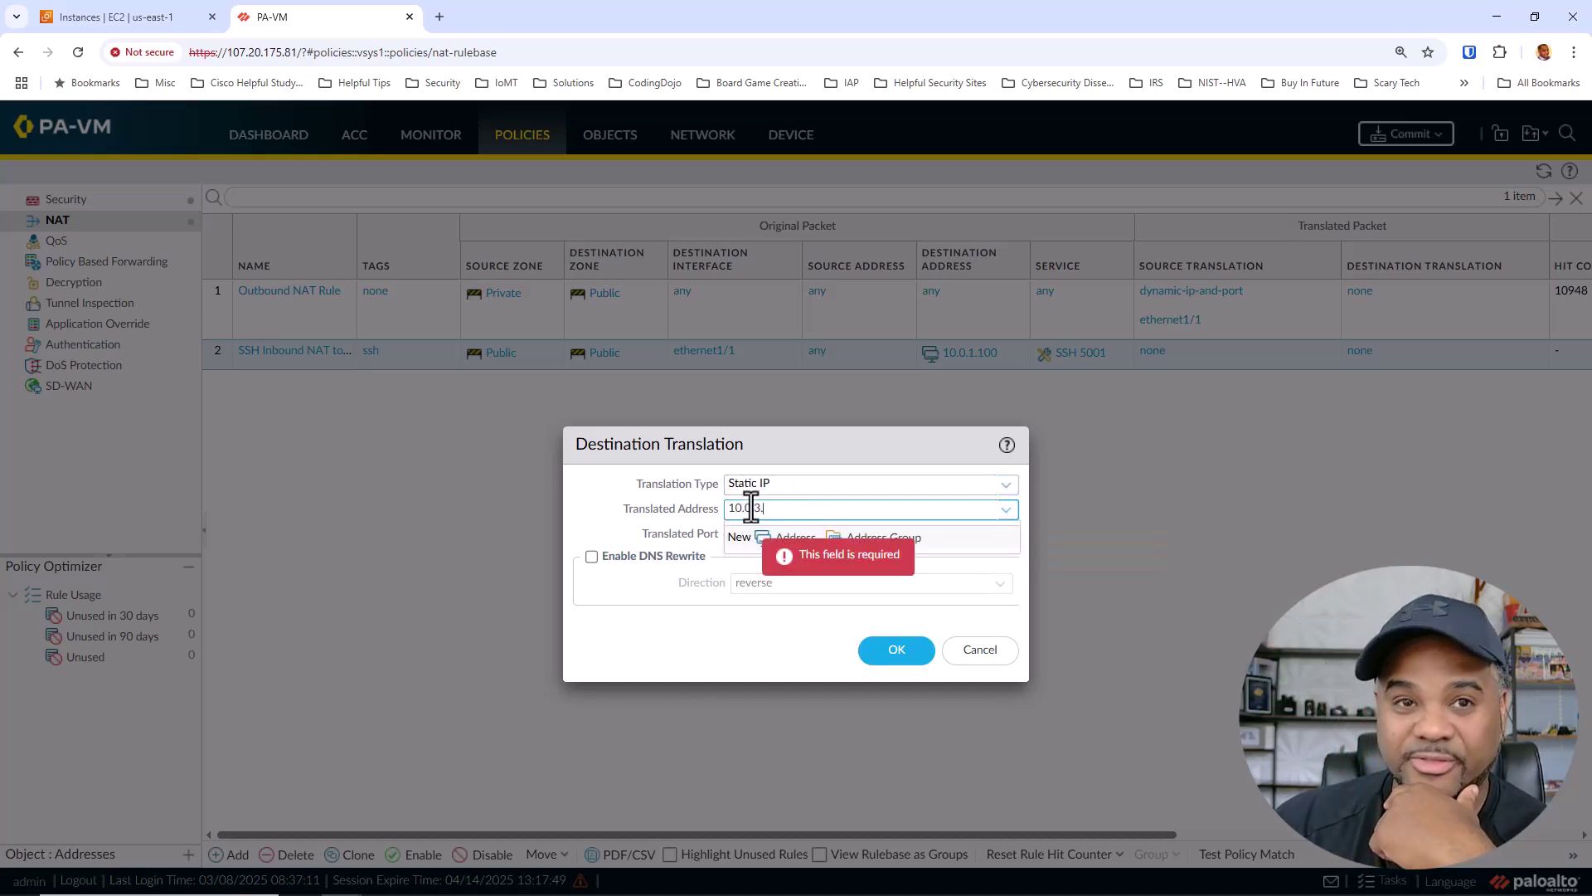
text(100)
click(574, 499)
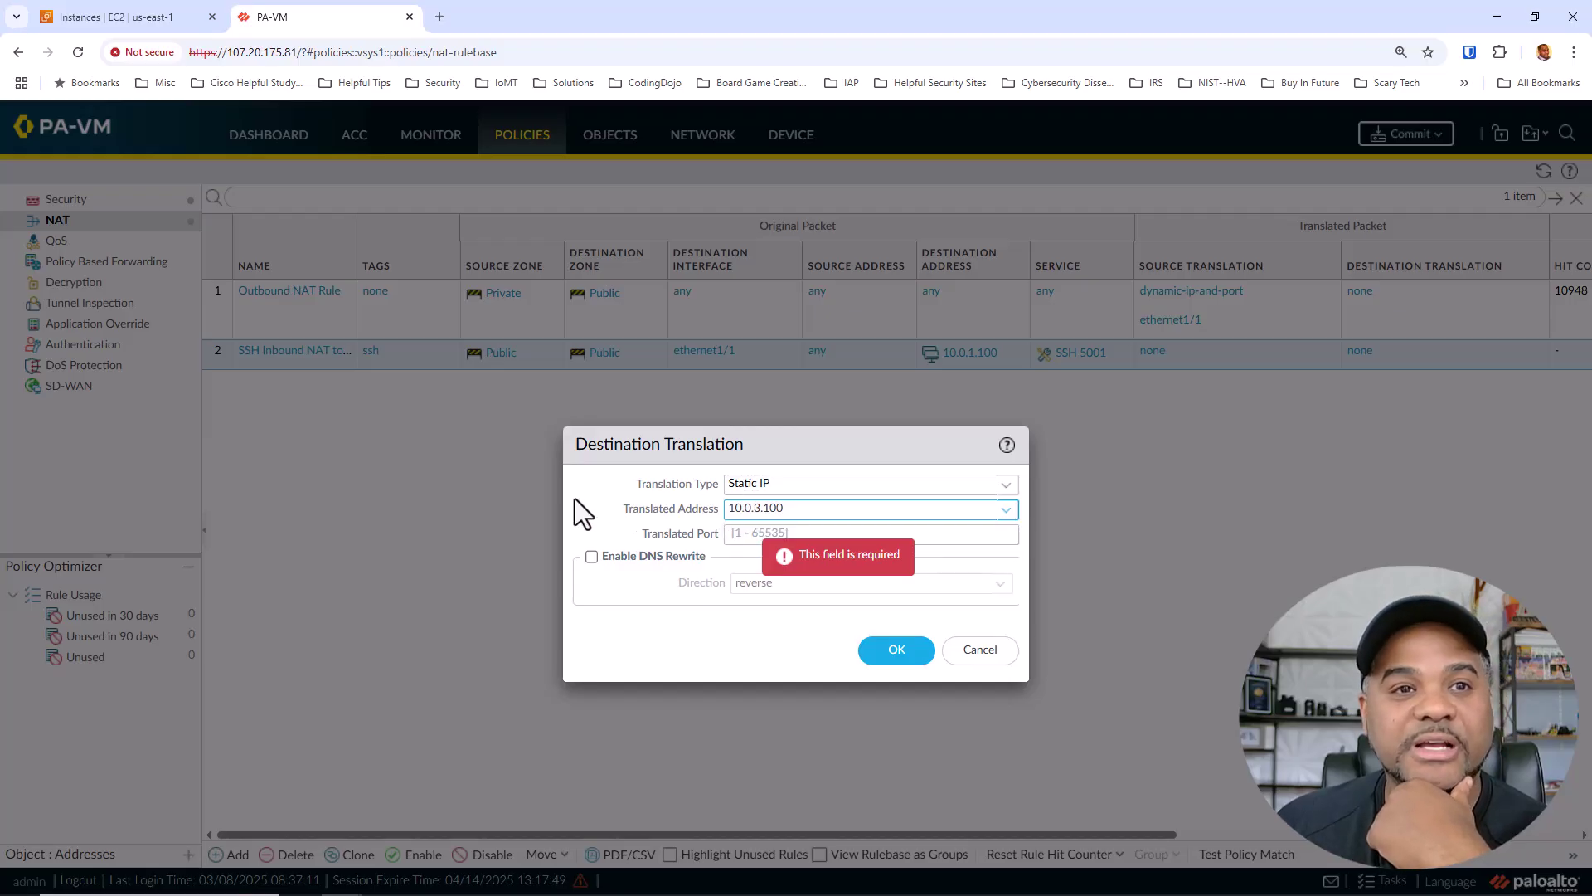
click(770, 533)
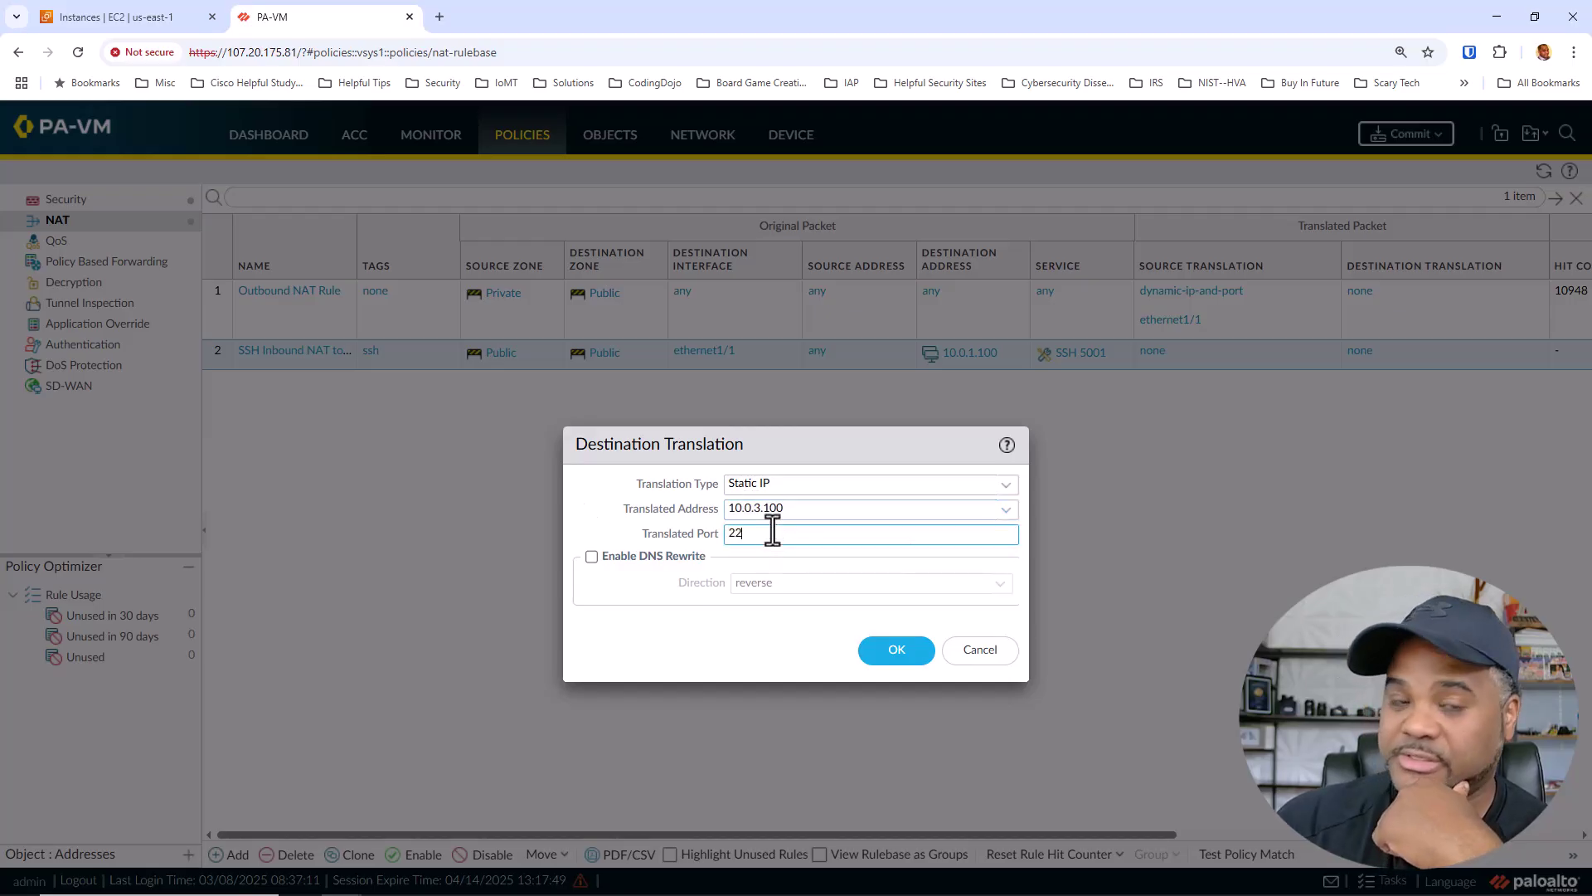
click(889, 650)
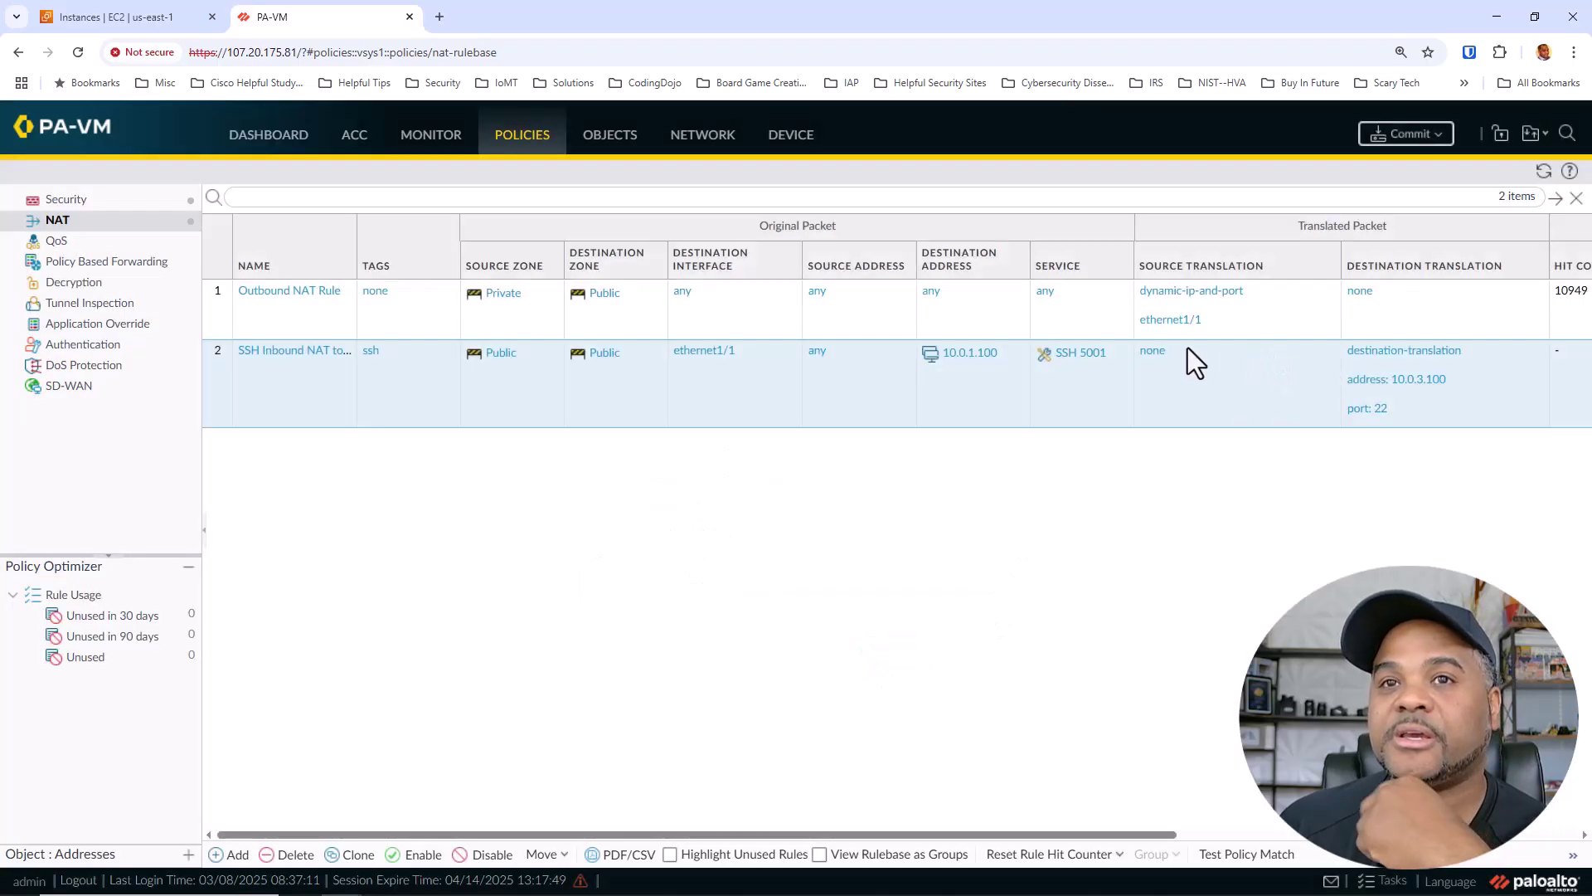
Step: Set the SSH inbound rule's source translation to Dynamic IP And Port, using the interface address of ethernet1/2
click(1144, 352)
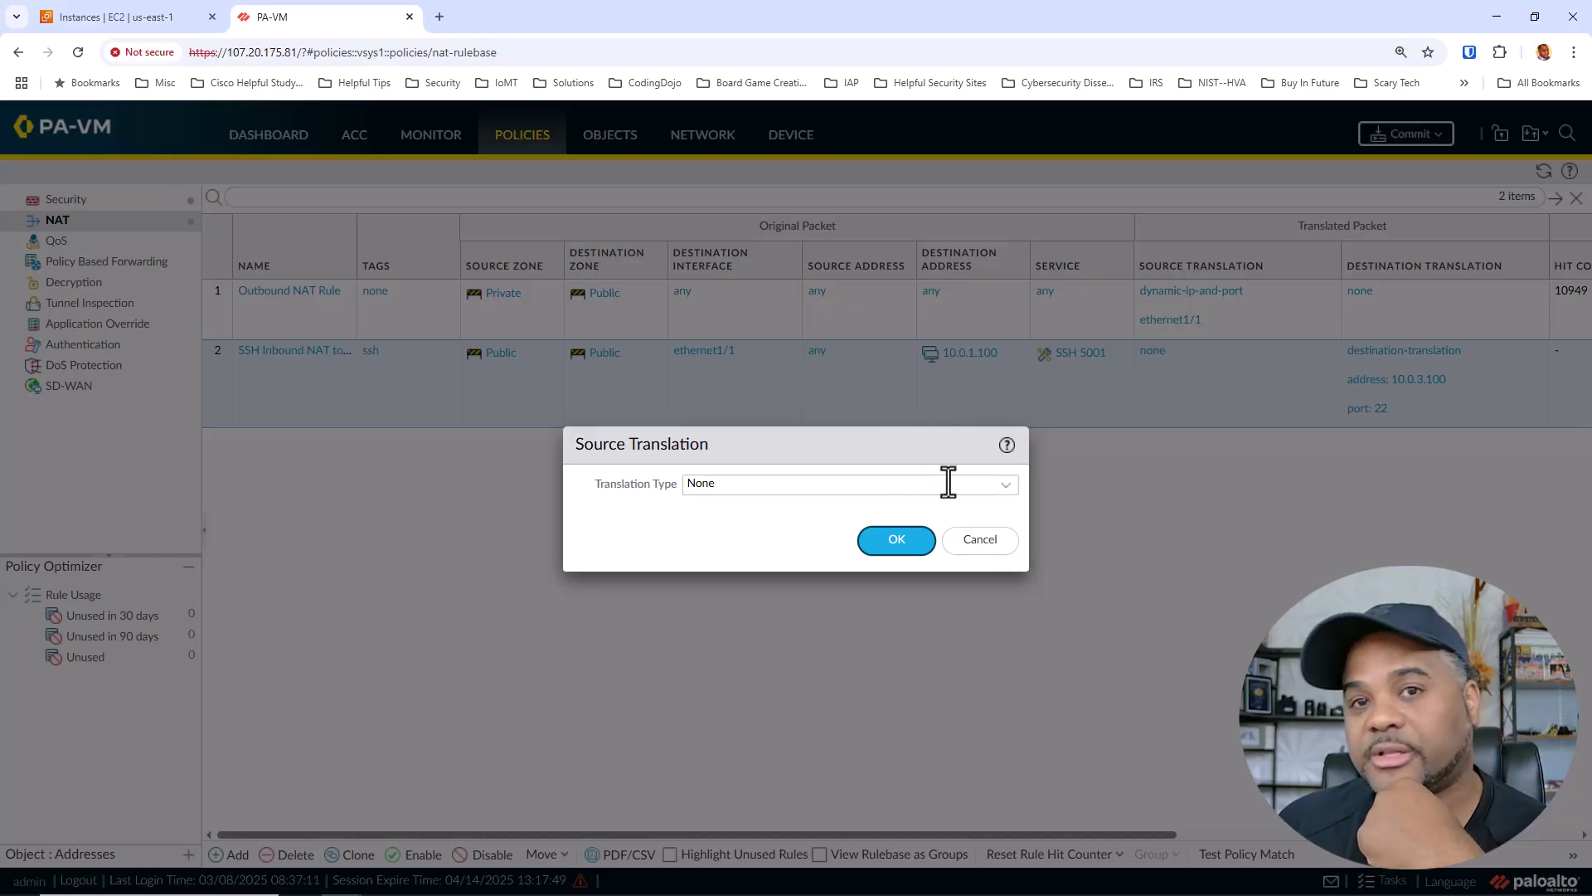
click(1007, 486)
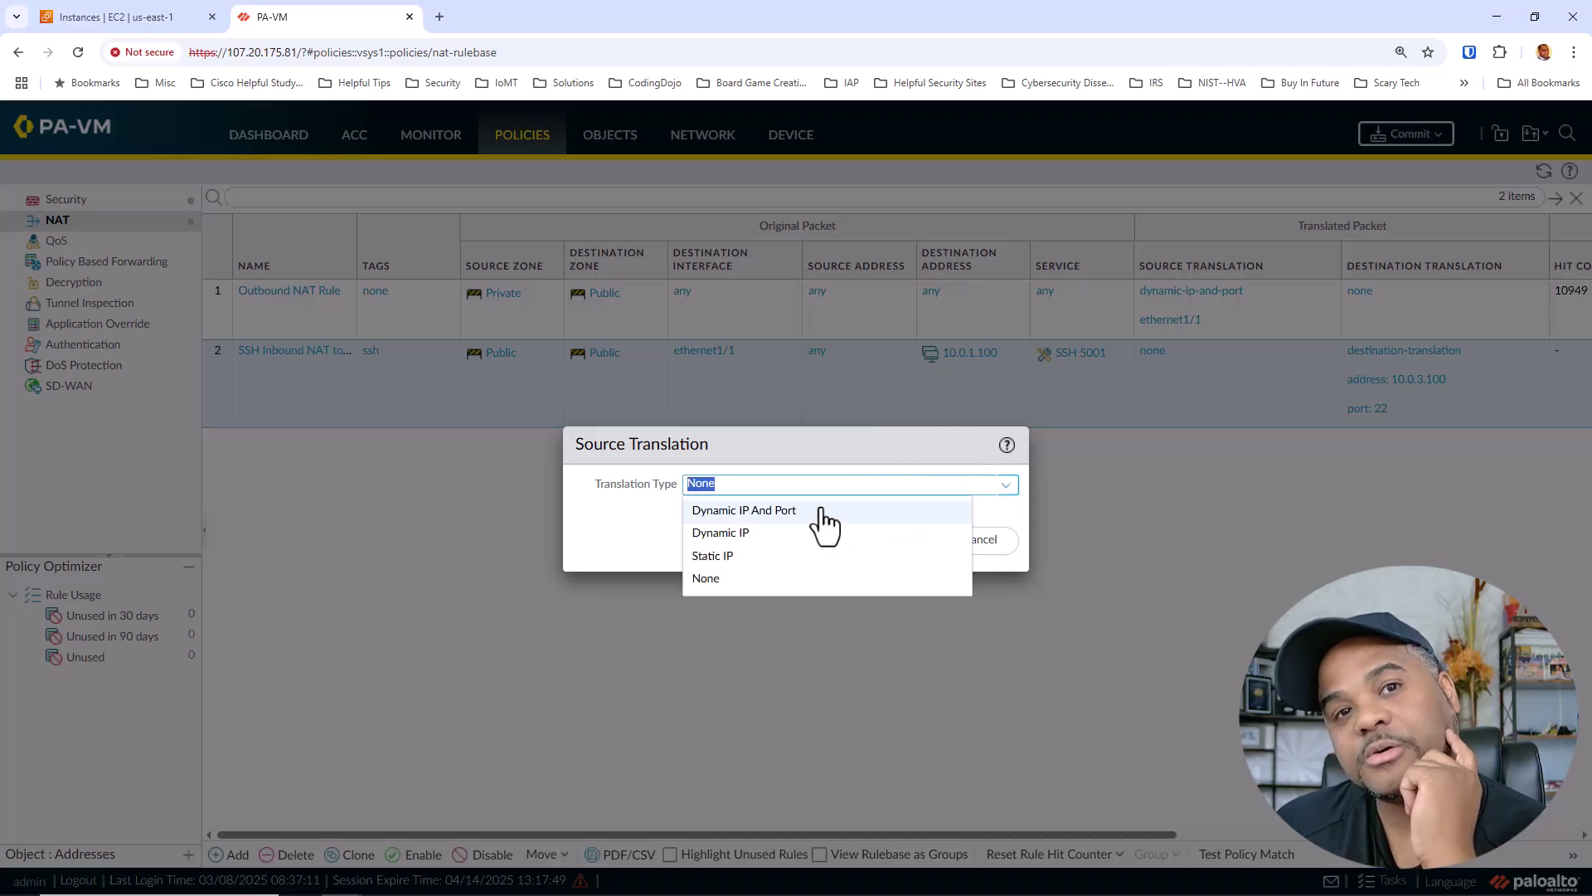
click(711, 513)
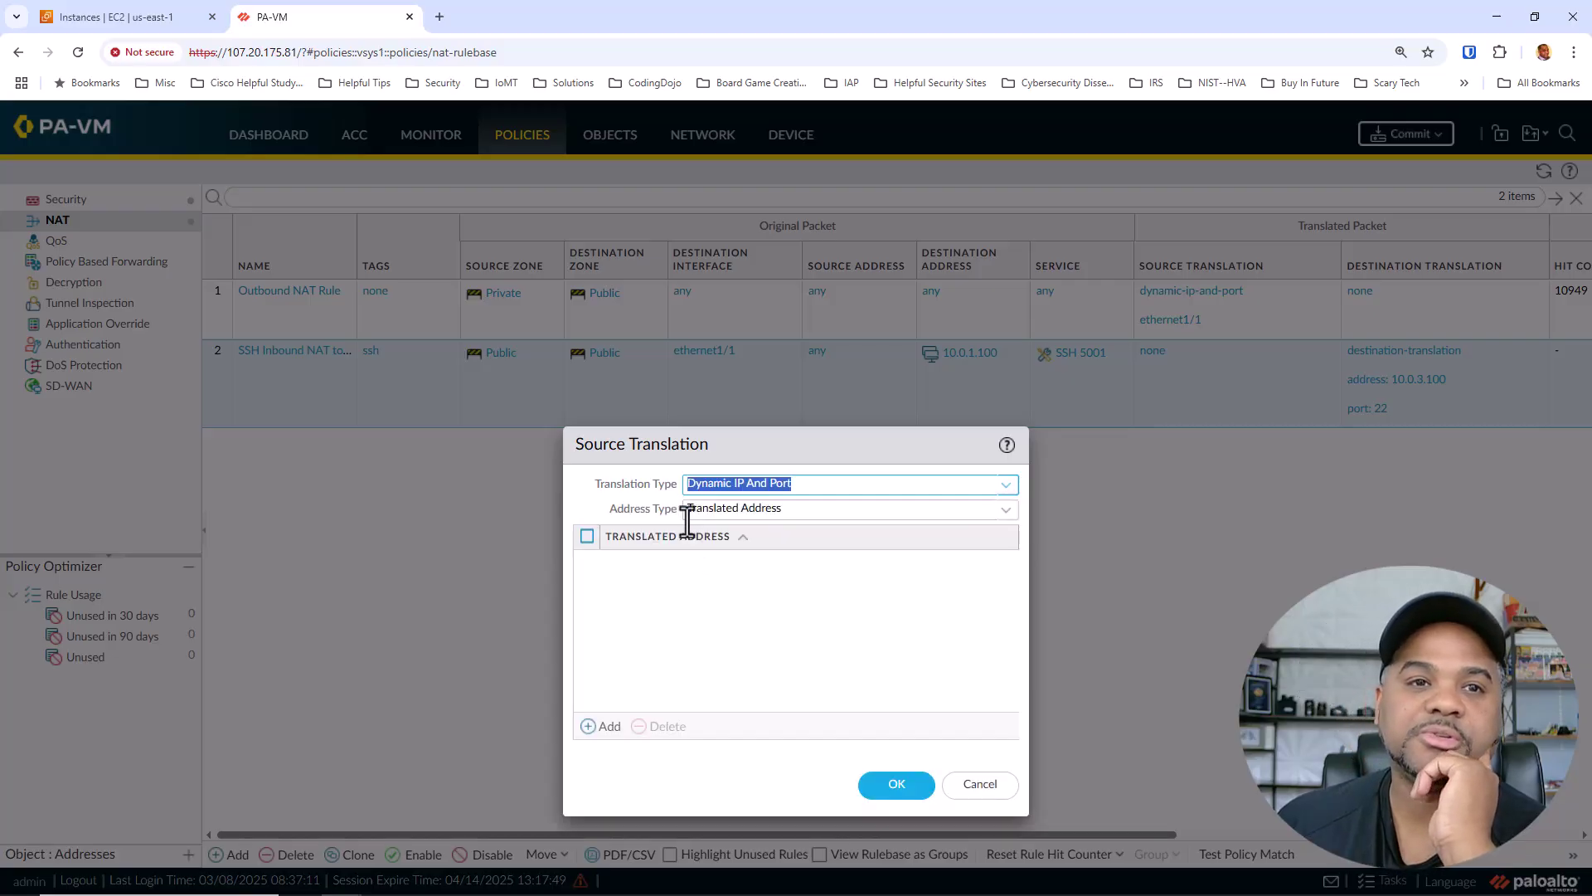
click(1005, 510)
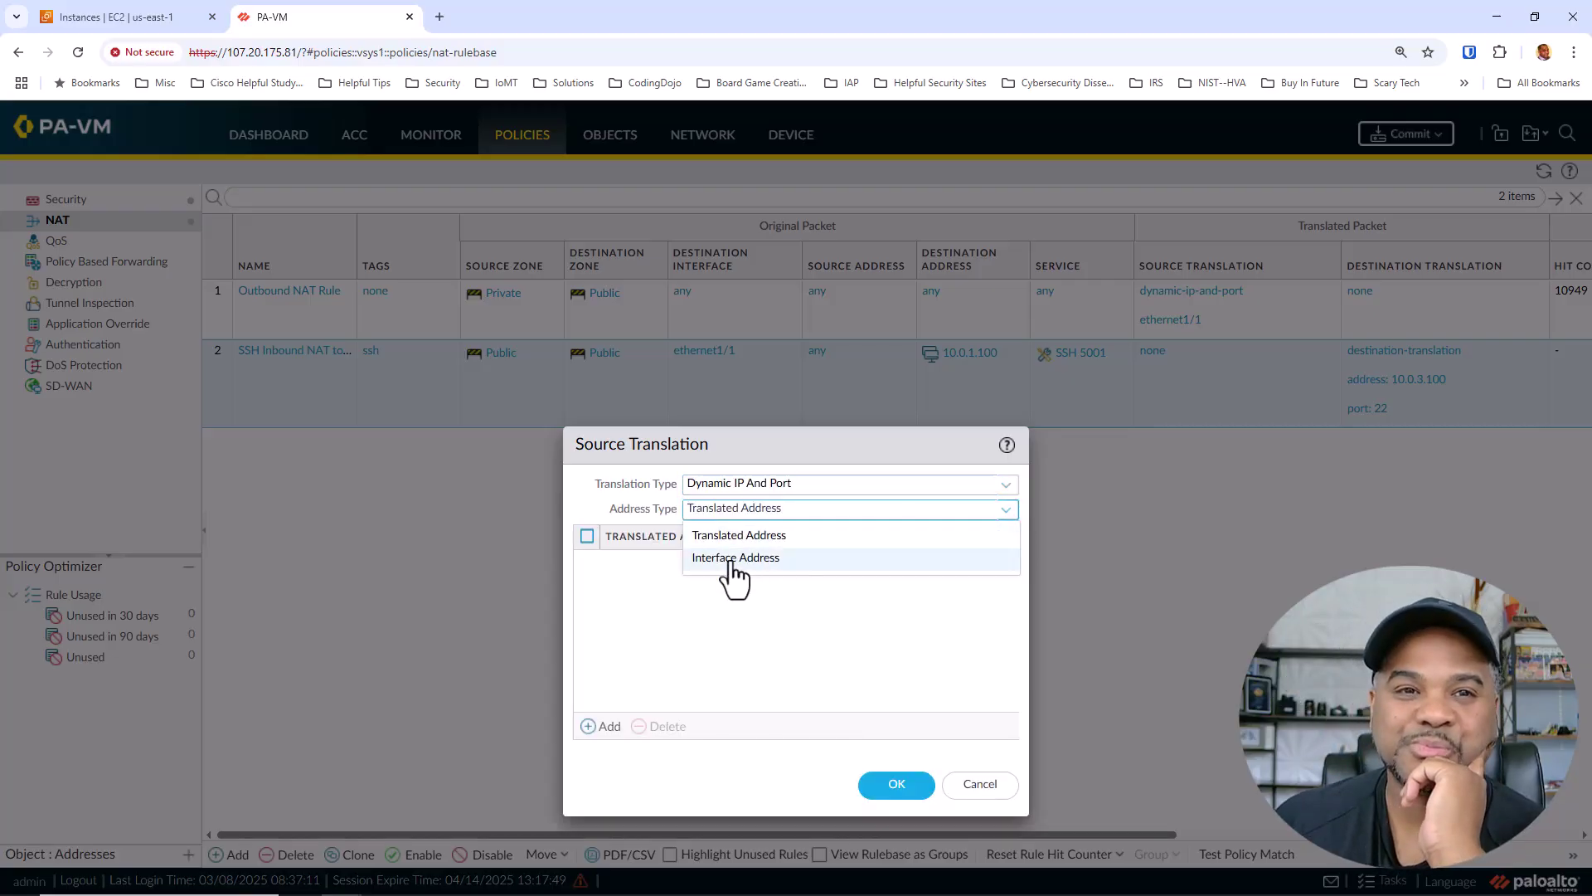
click(730, 561)
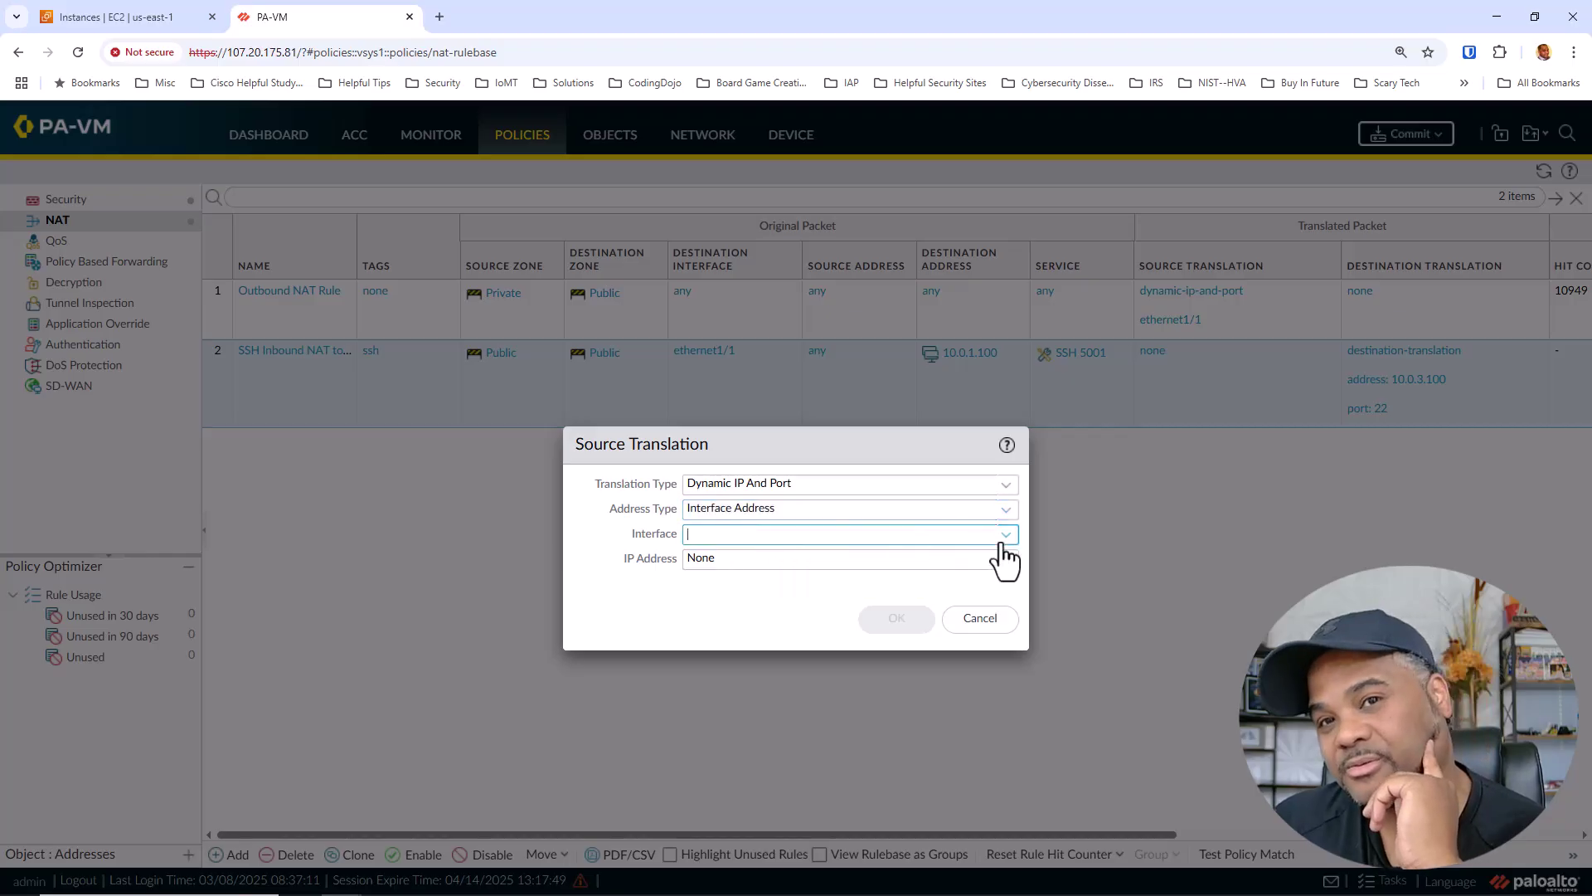
click(814, 541)
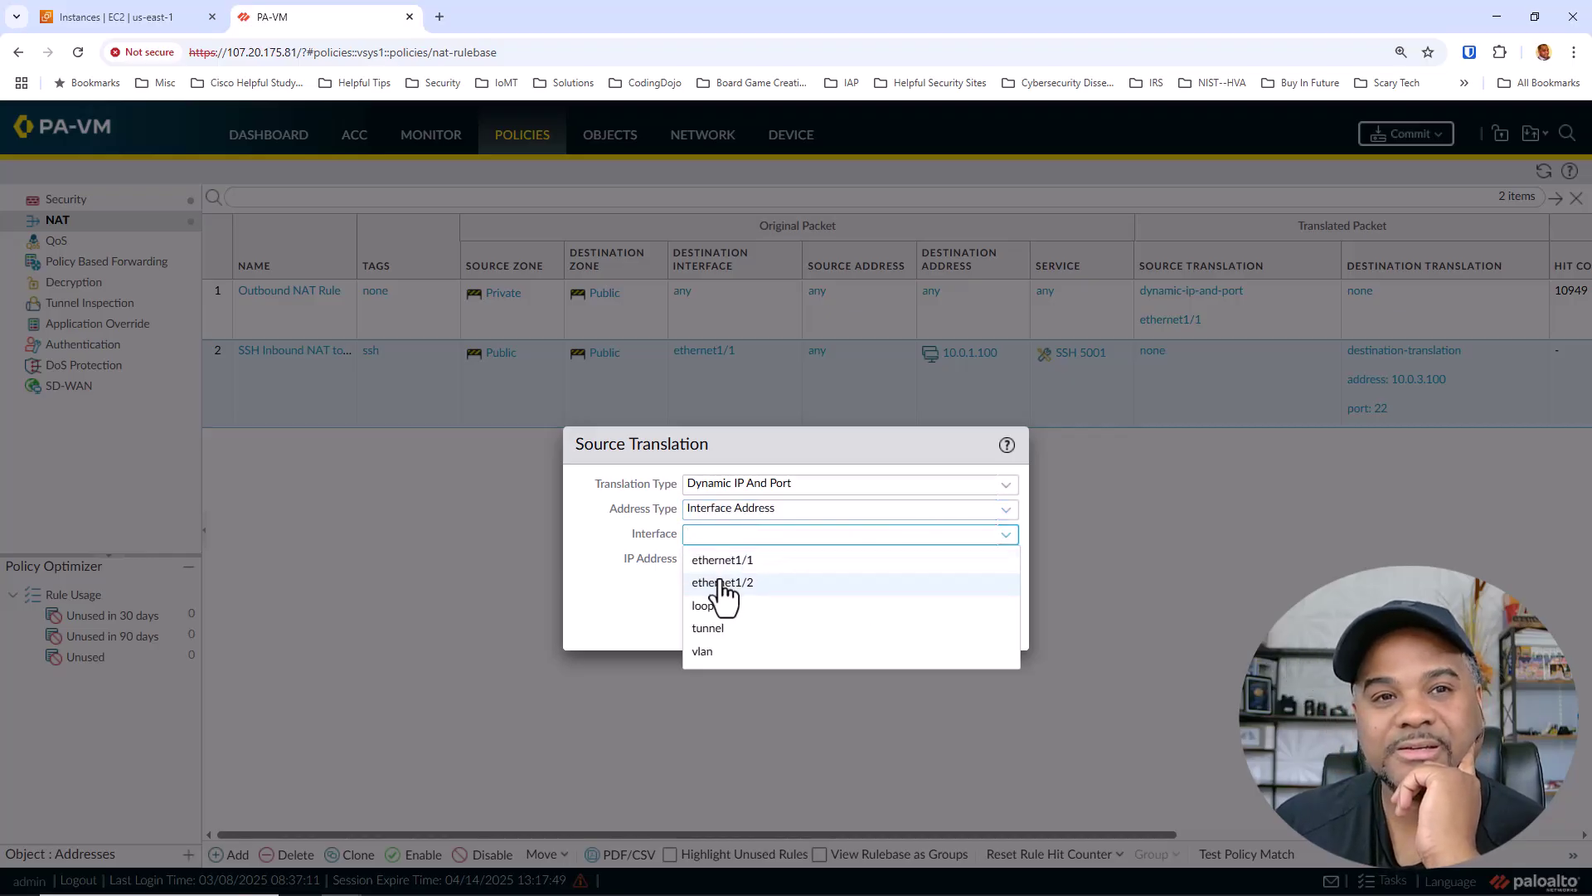
click(723, 583)
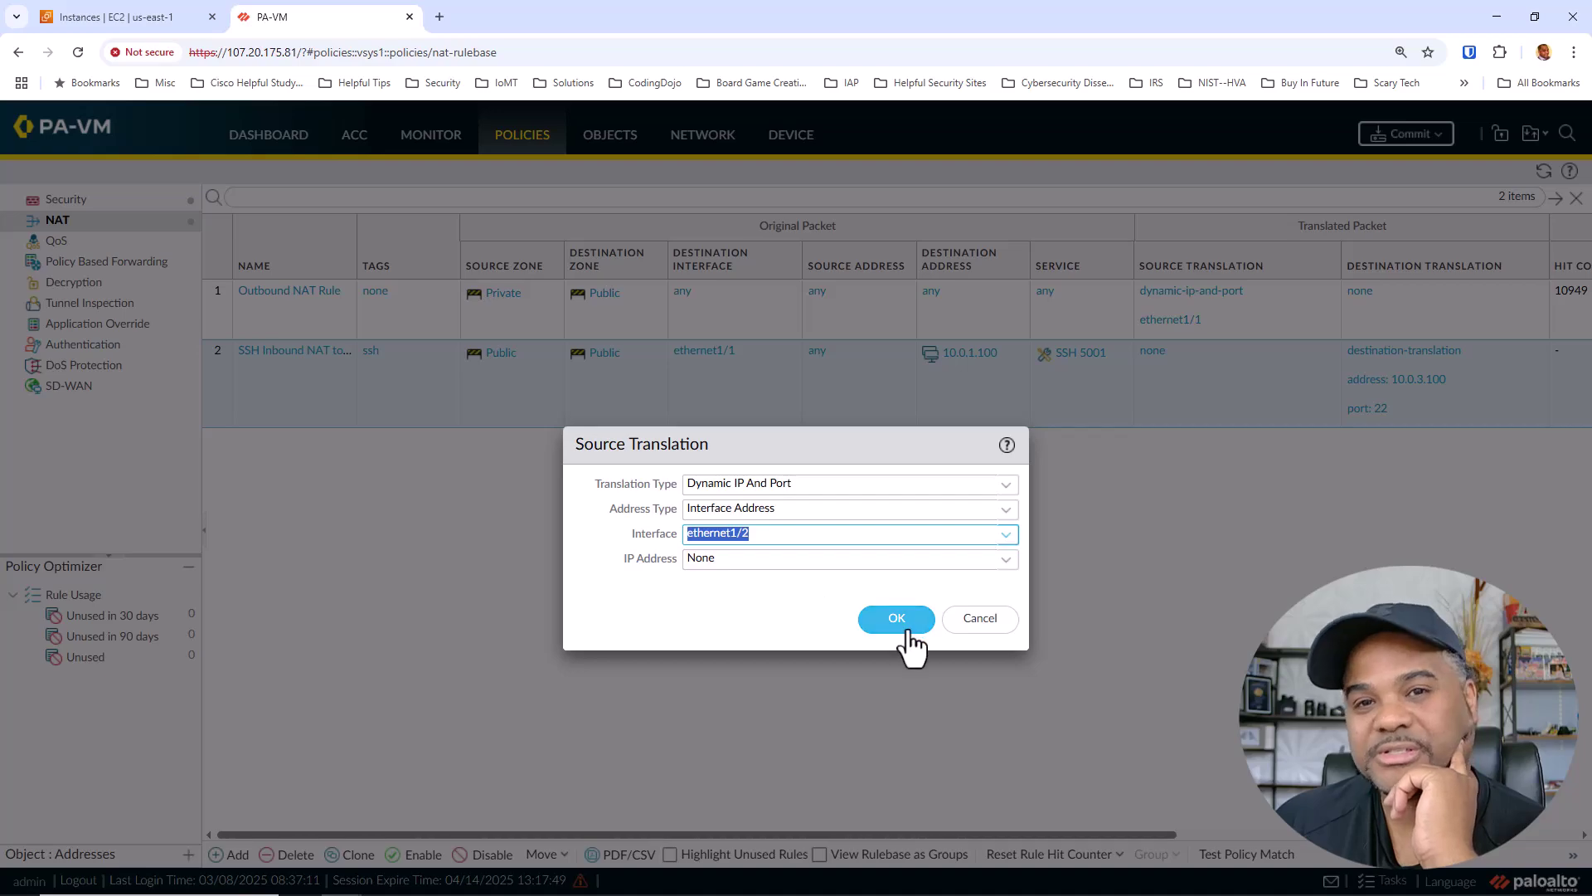
click(881, 624)
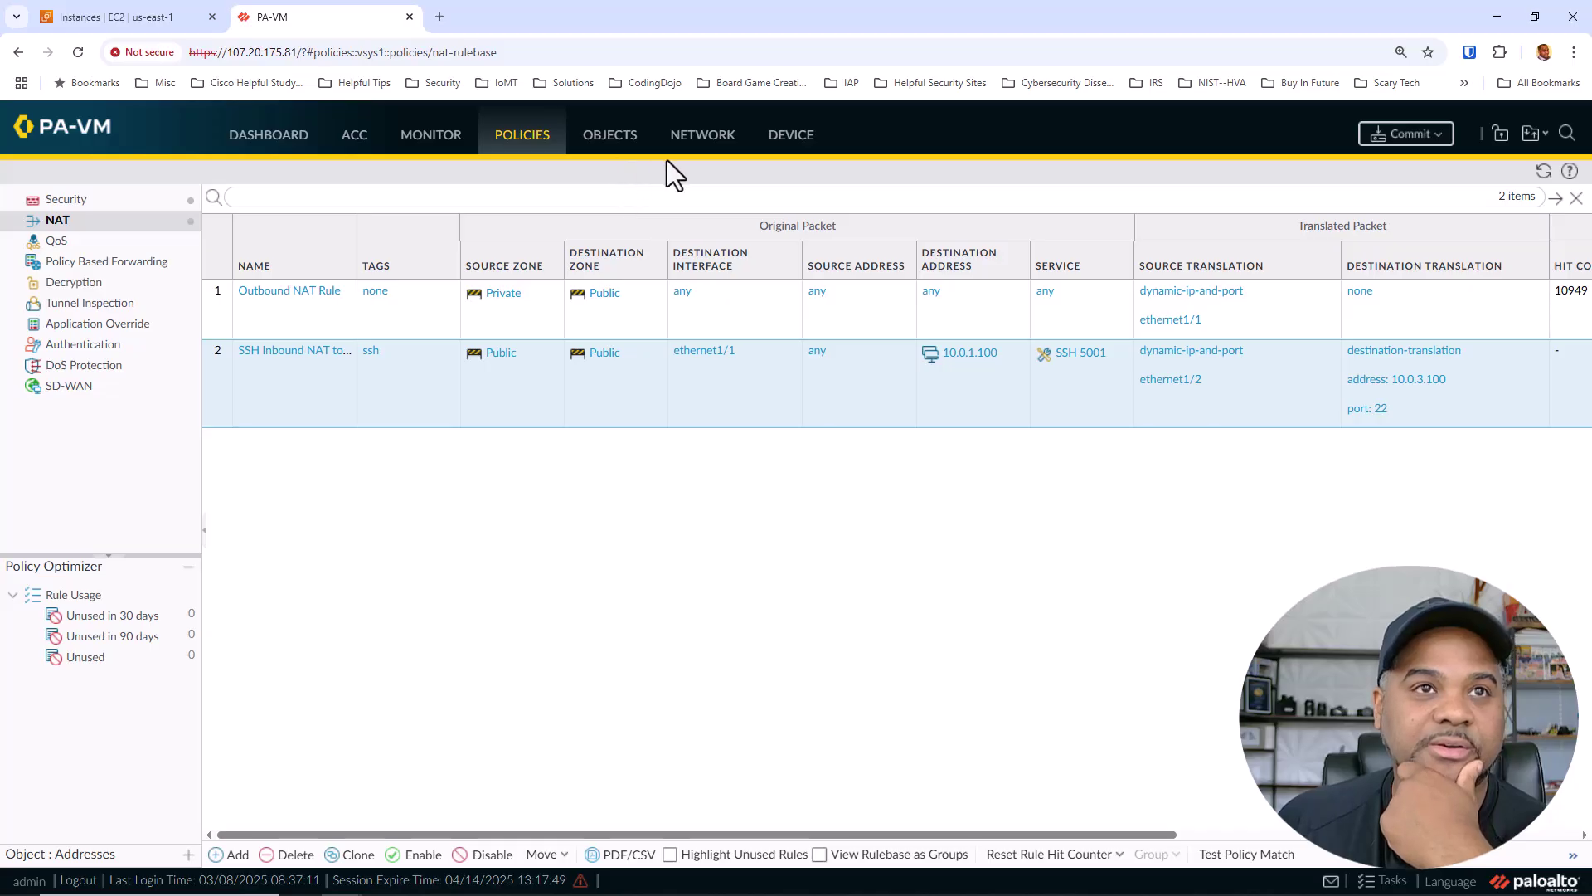
Step: Commit all changes to the firewall and open the Task Manager to track the commit job
click(1409, 133)
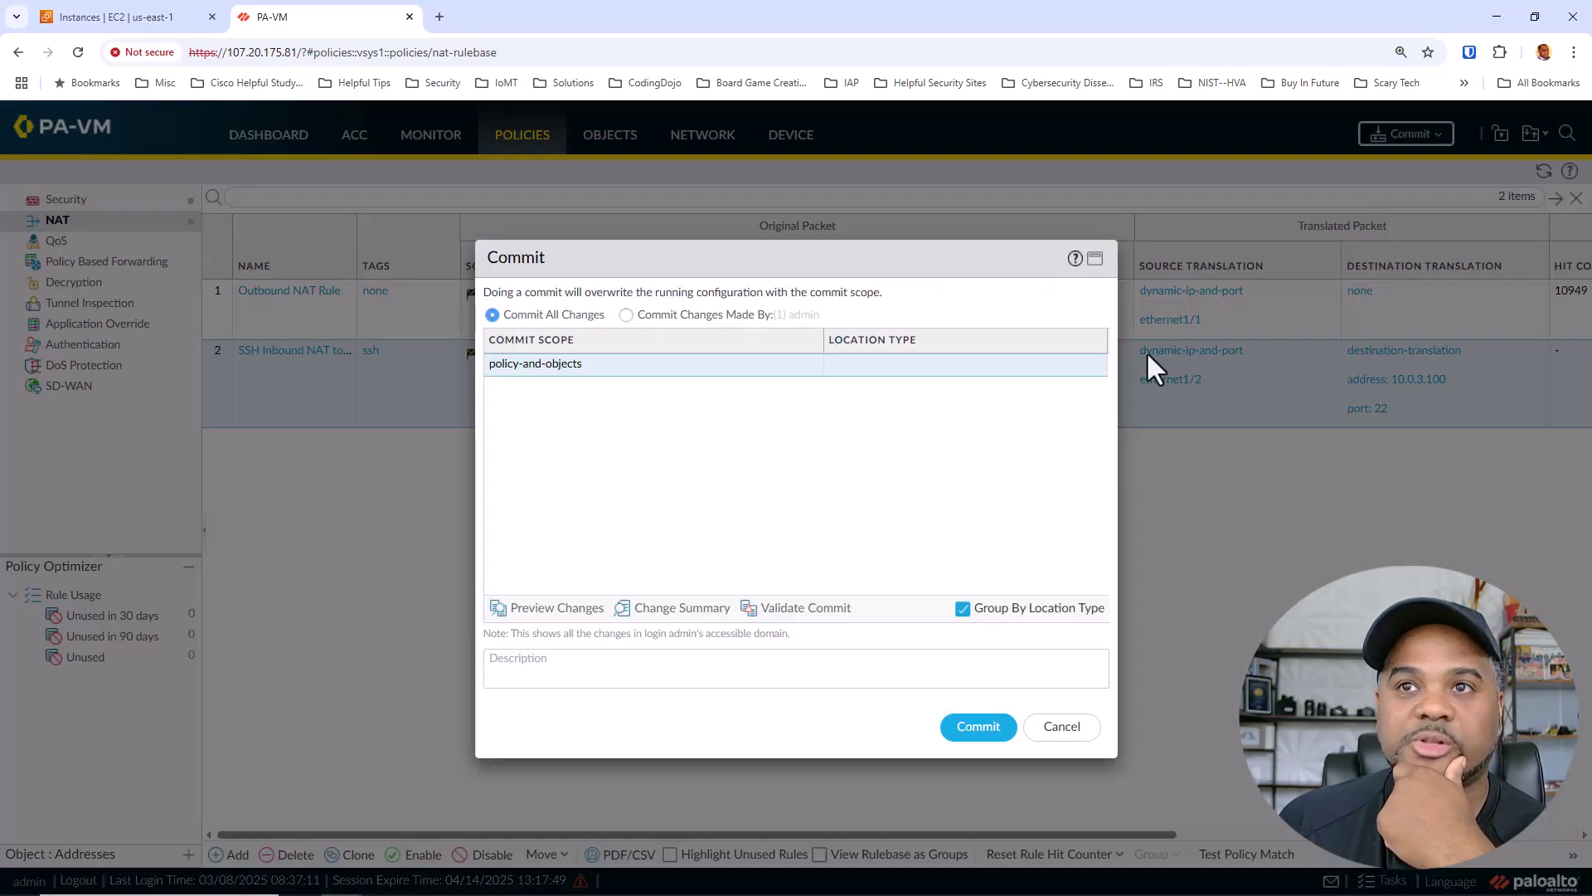
click(991, 727)
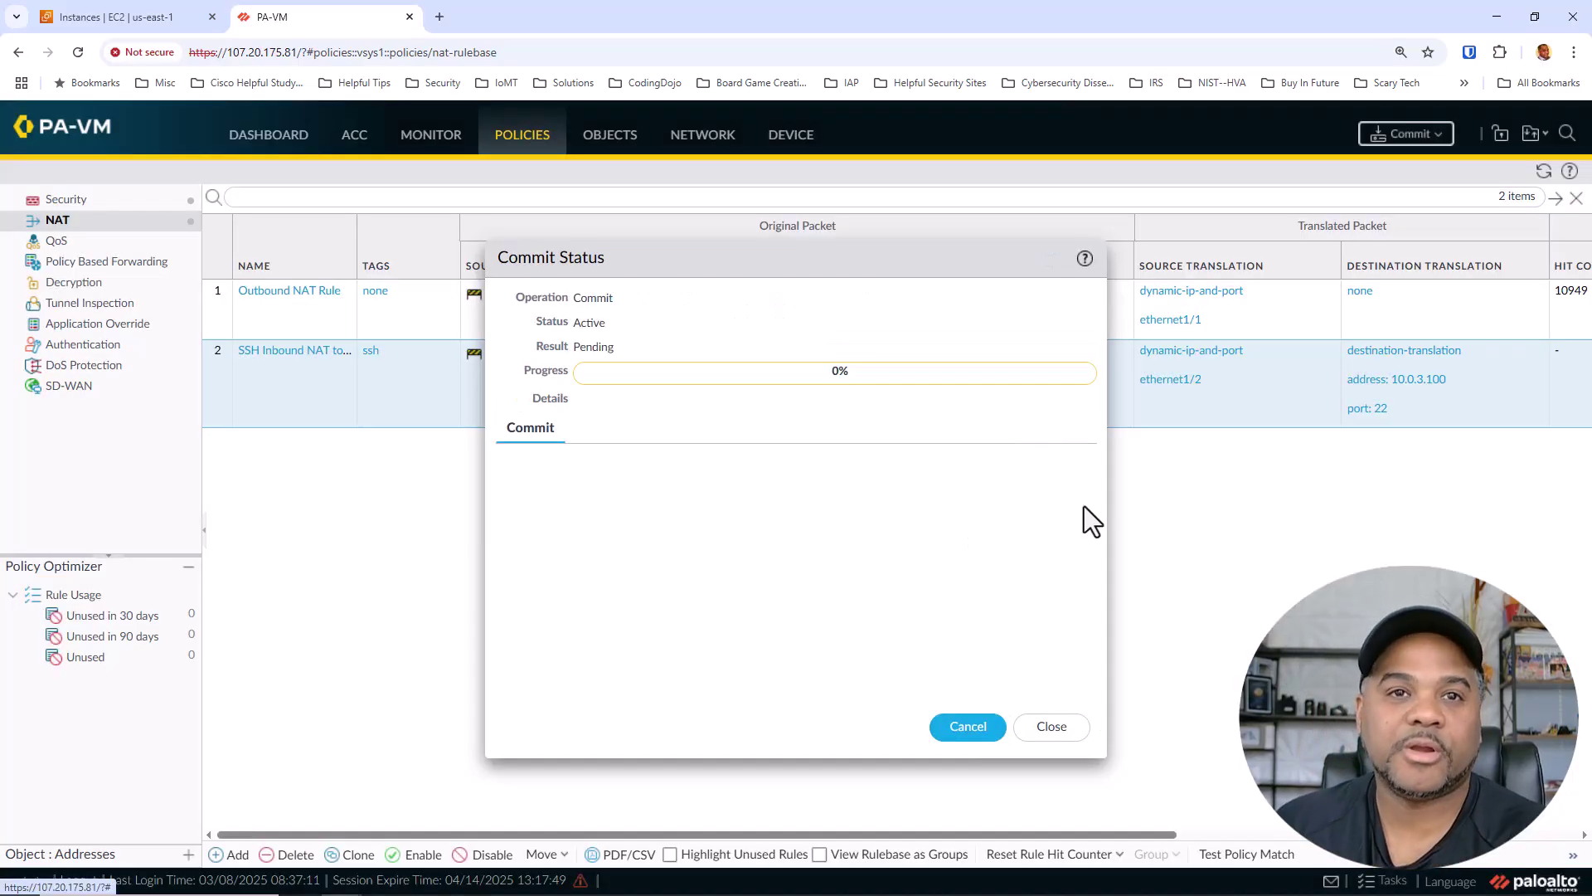
click(1385, 881)
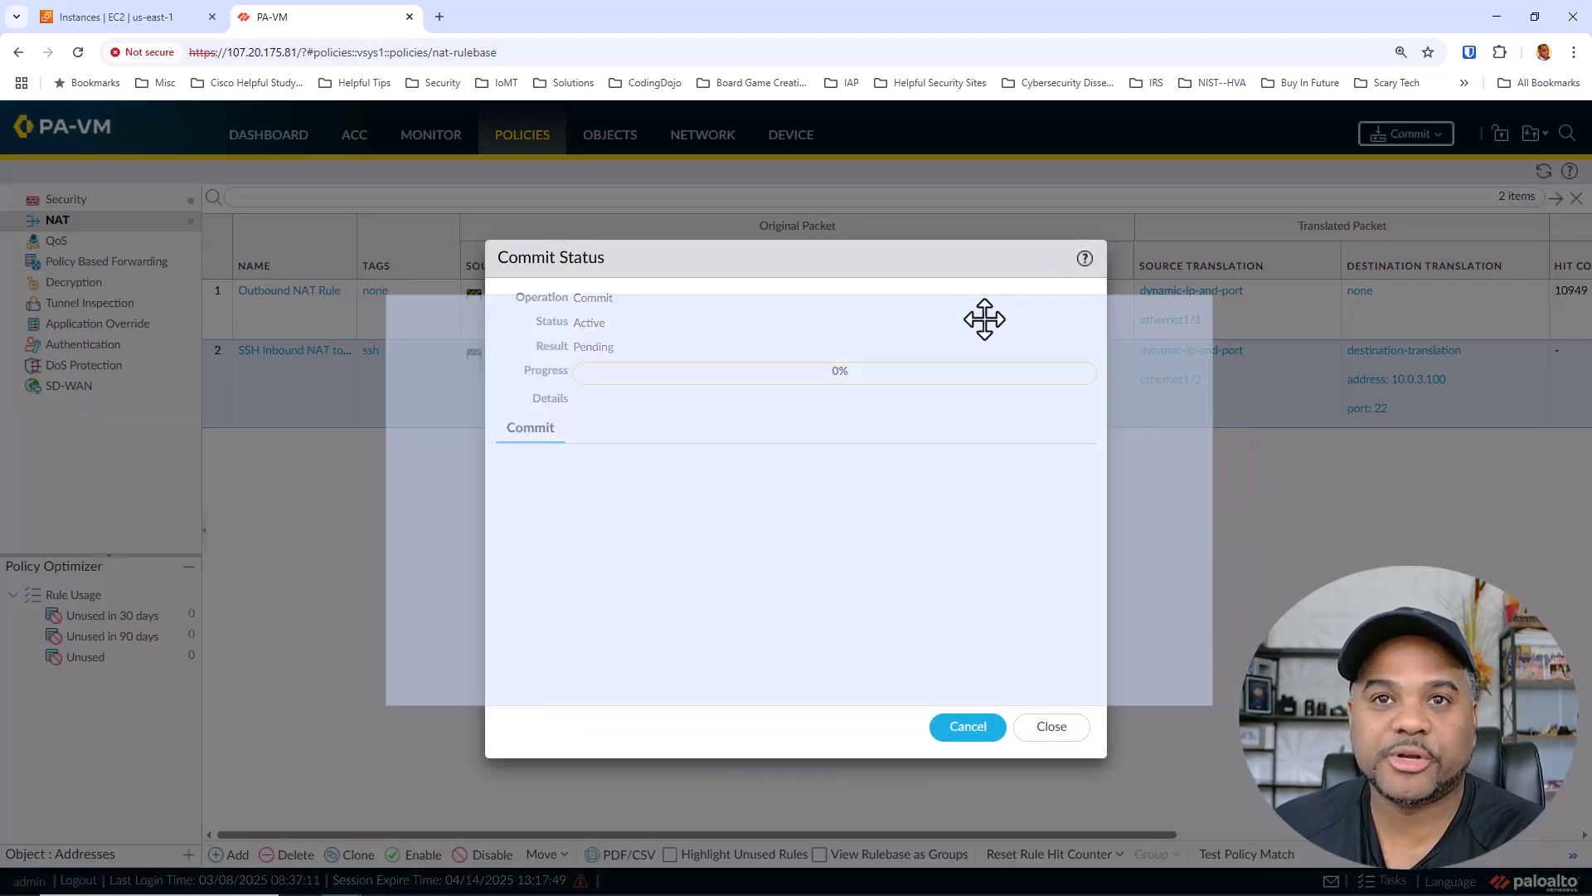
drag(875, 314, 785, 304)
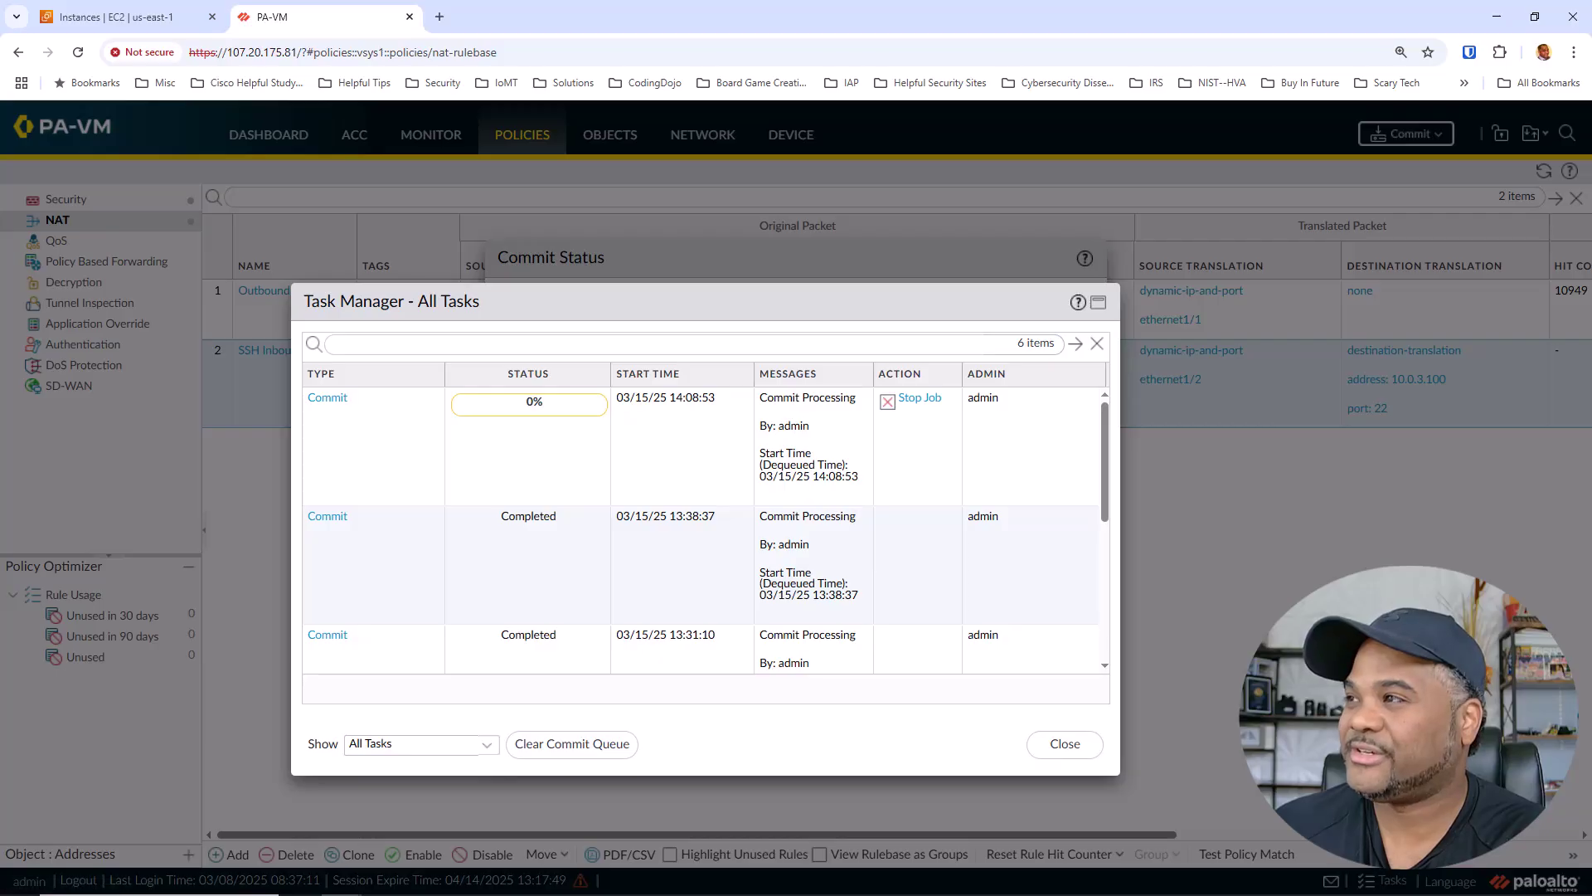
Step: Bring the Command Prompt window in front of the browser and place it above the task list
drag(0, 431, 1012, 125)
drag(245, 113, 799, 248)
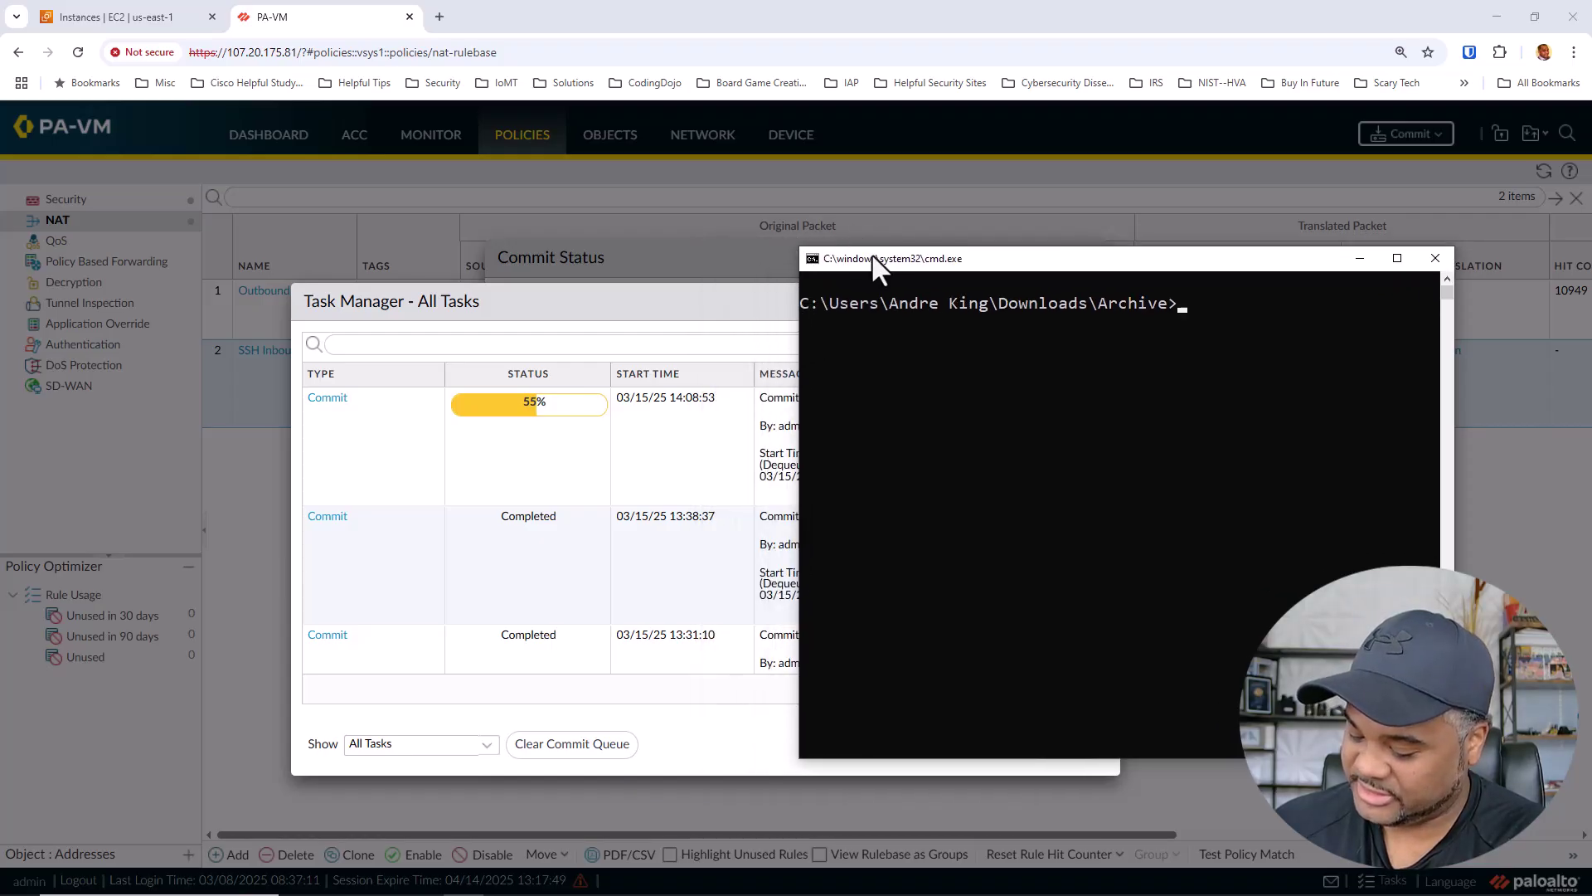
drag(1104, 257, 1124, 125)
drag(832, 123, 292, 266)
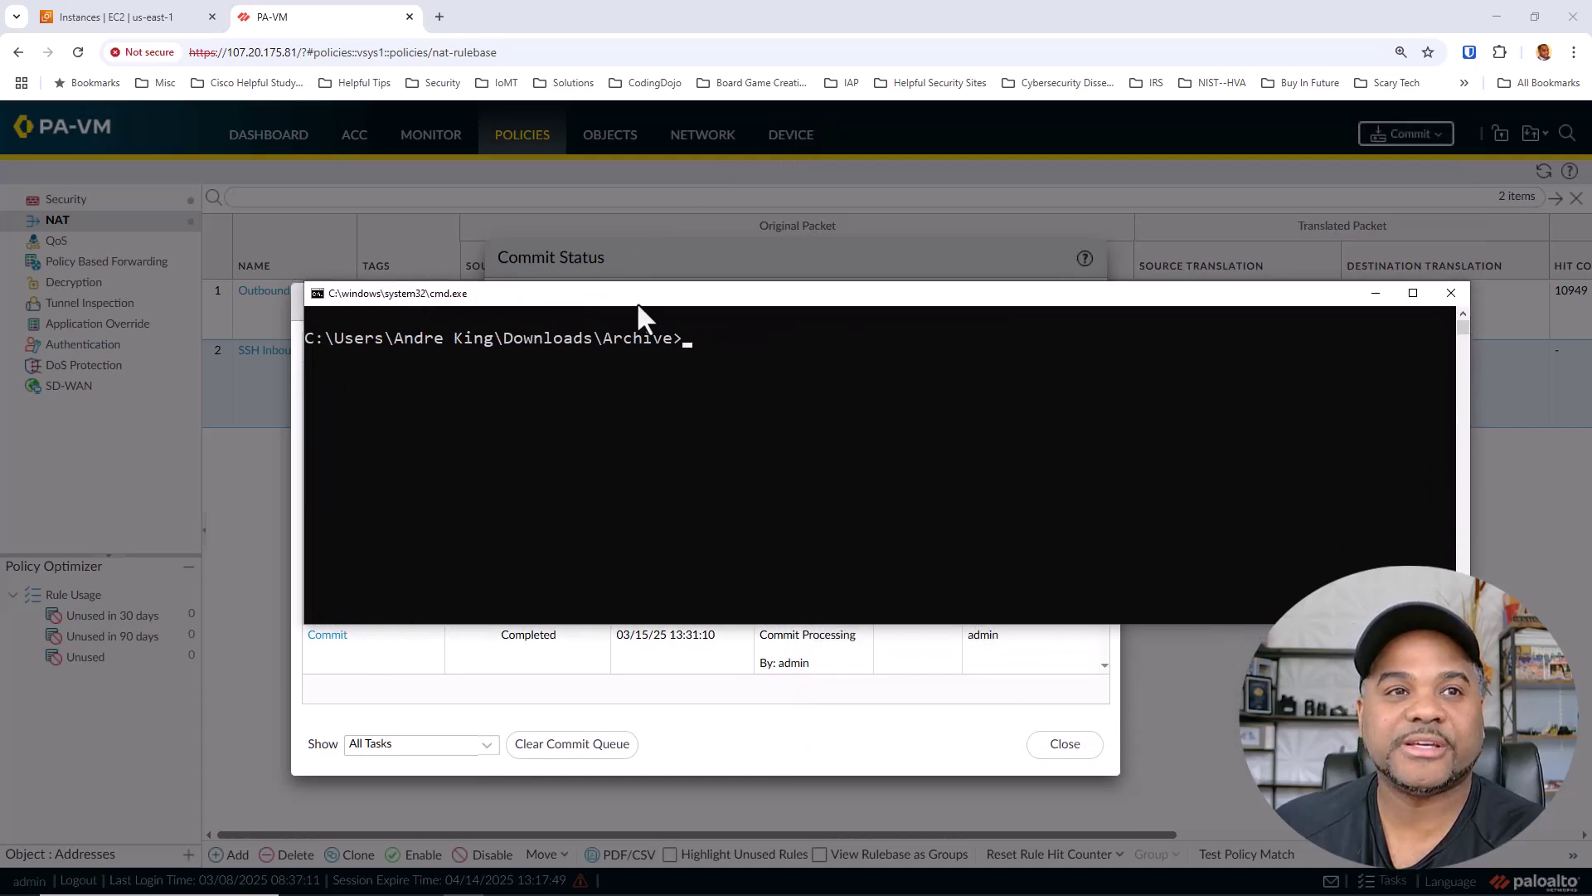
drag(629, 277, 515, 53)
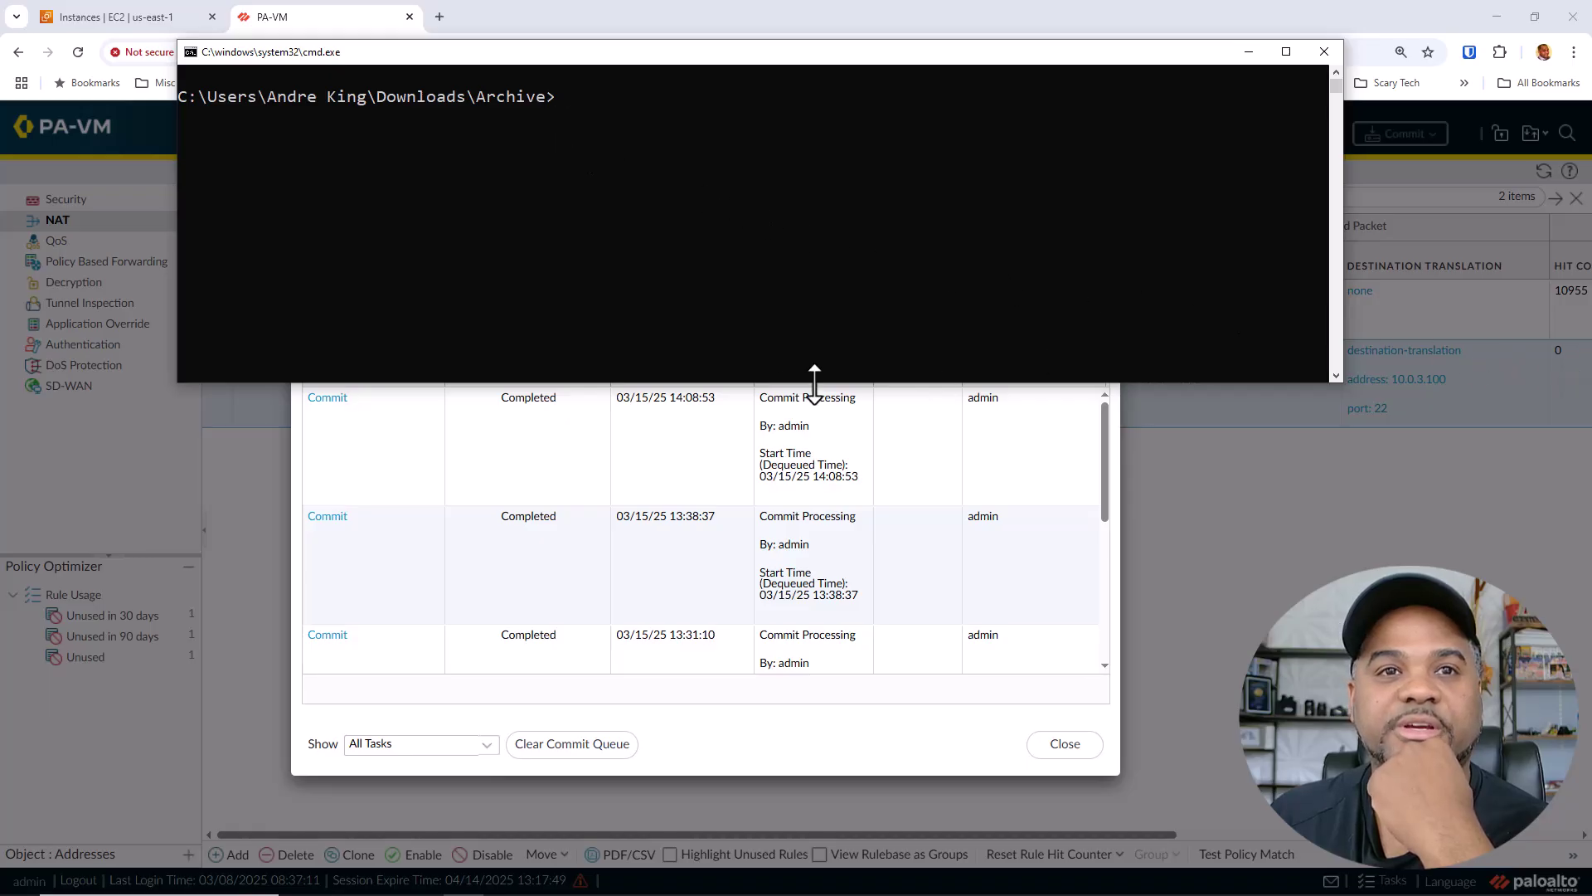
Step: Close the firewall's task list and switch back to the Command Prompt window
click(650, 465)
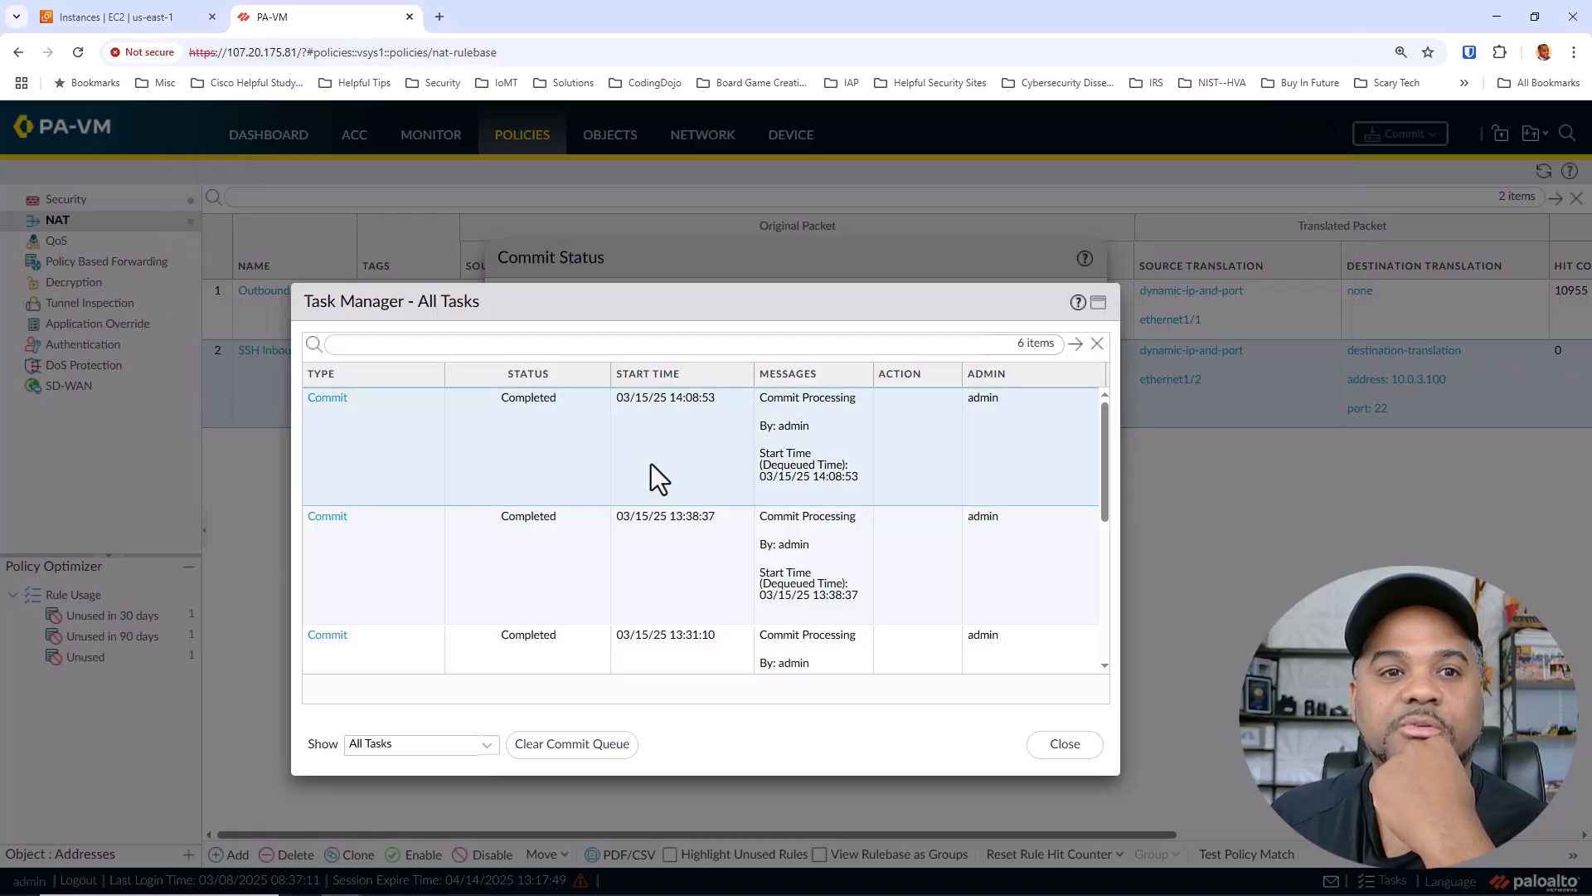
click(1049, 746)
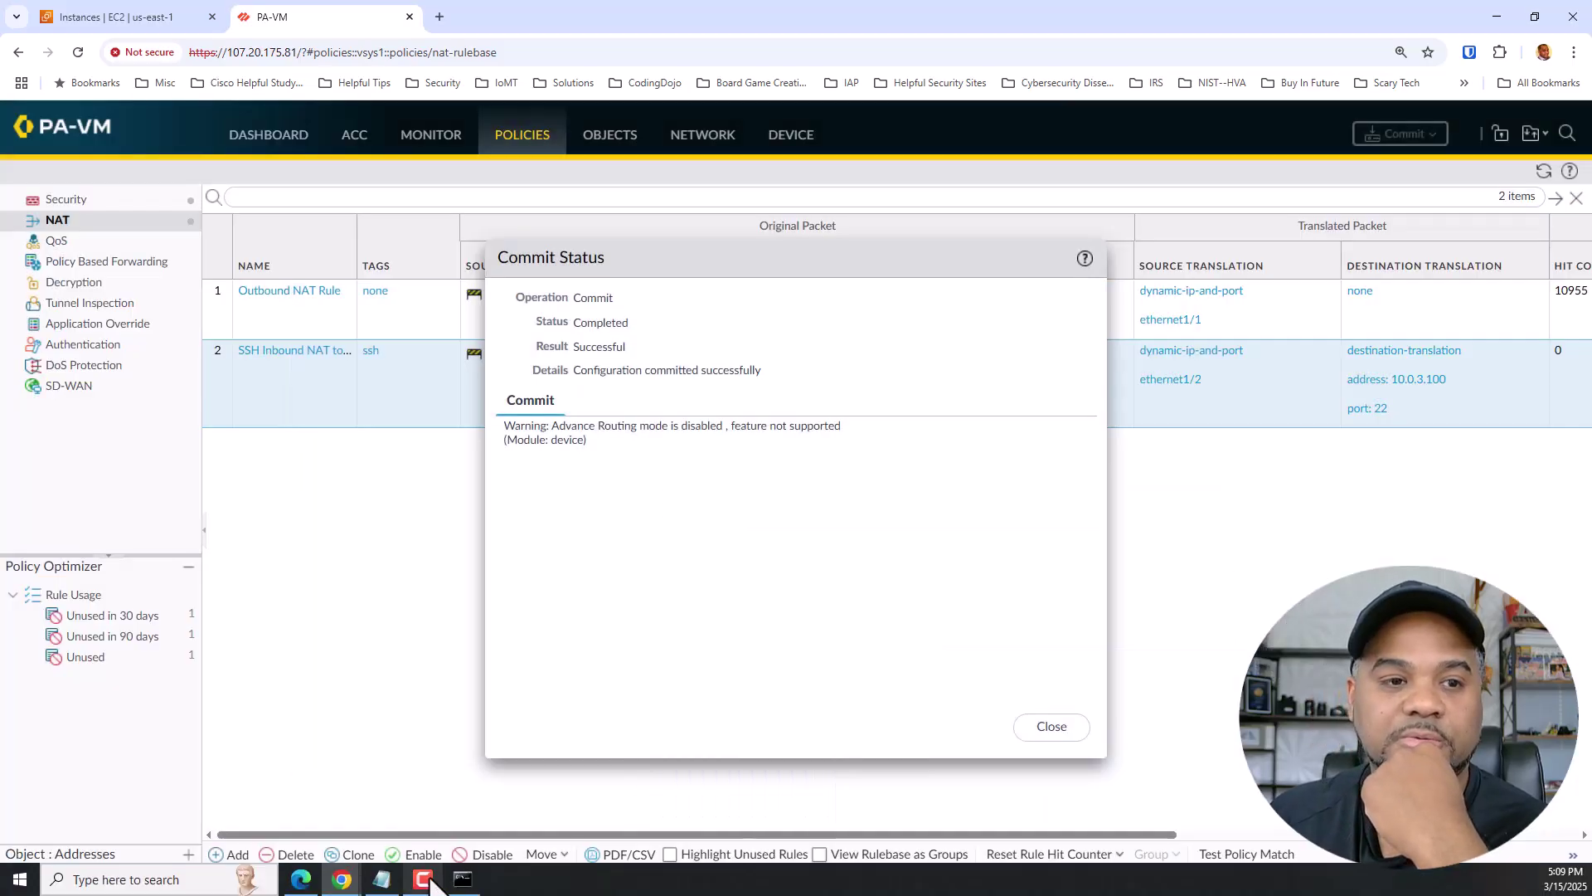
click(463, 879)
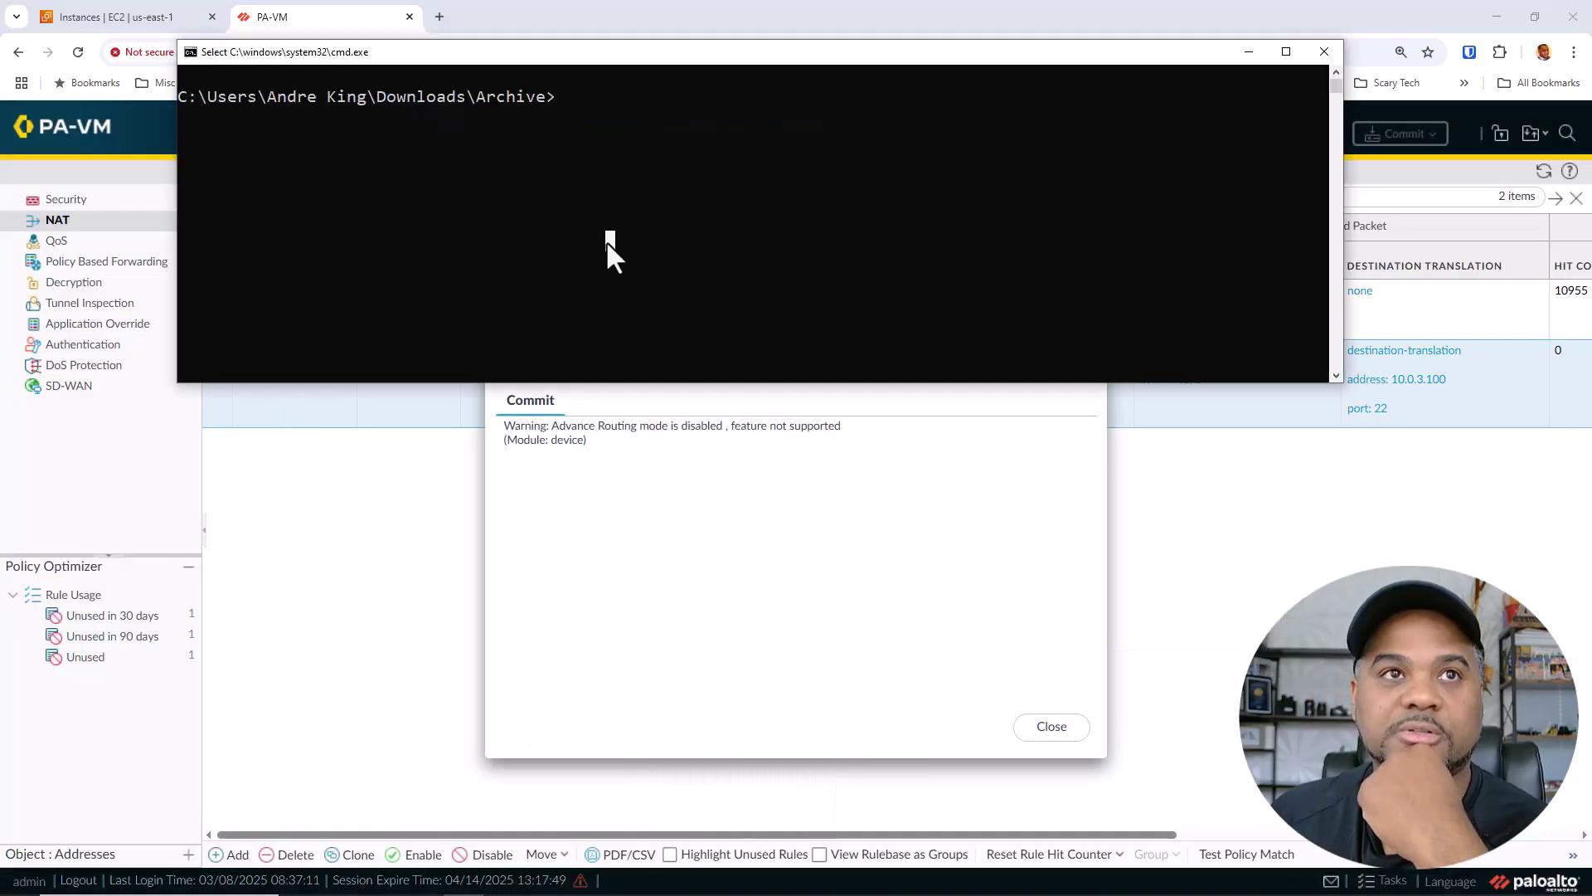
text(ssh)
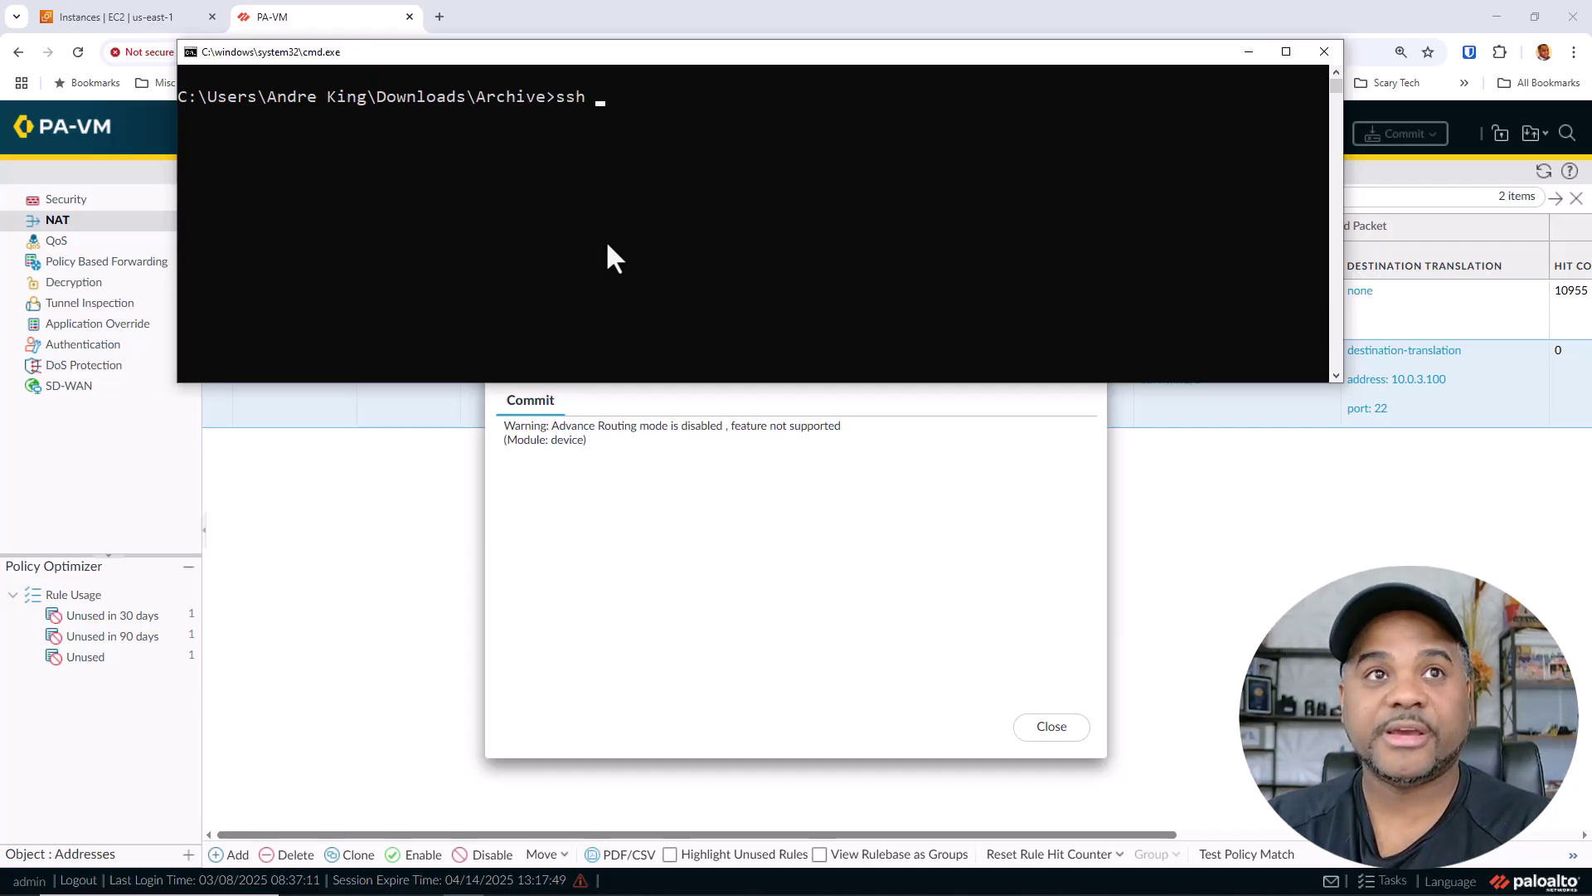
text( -i )
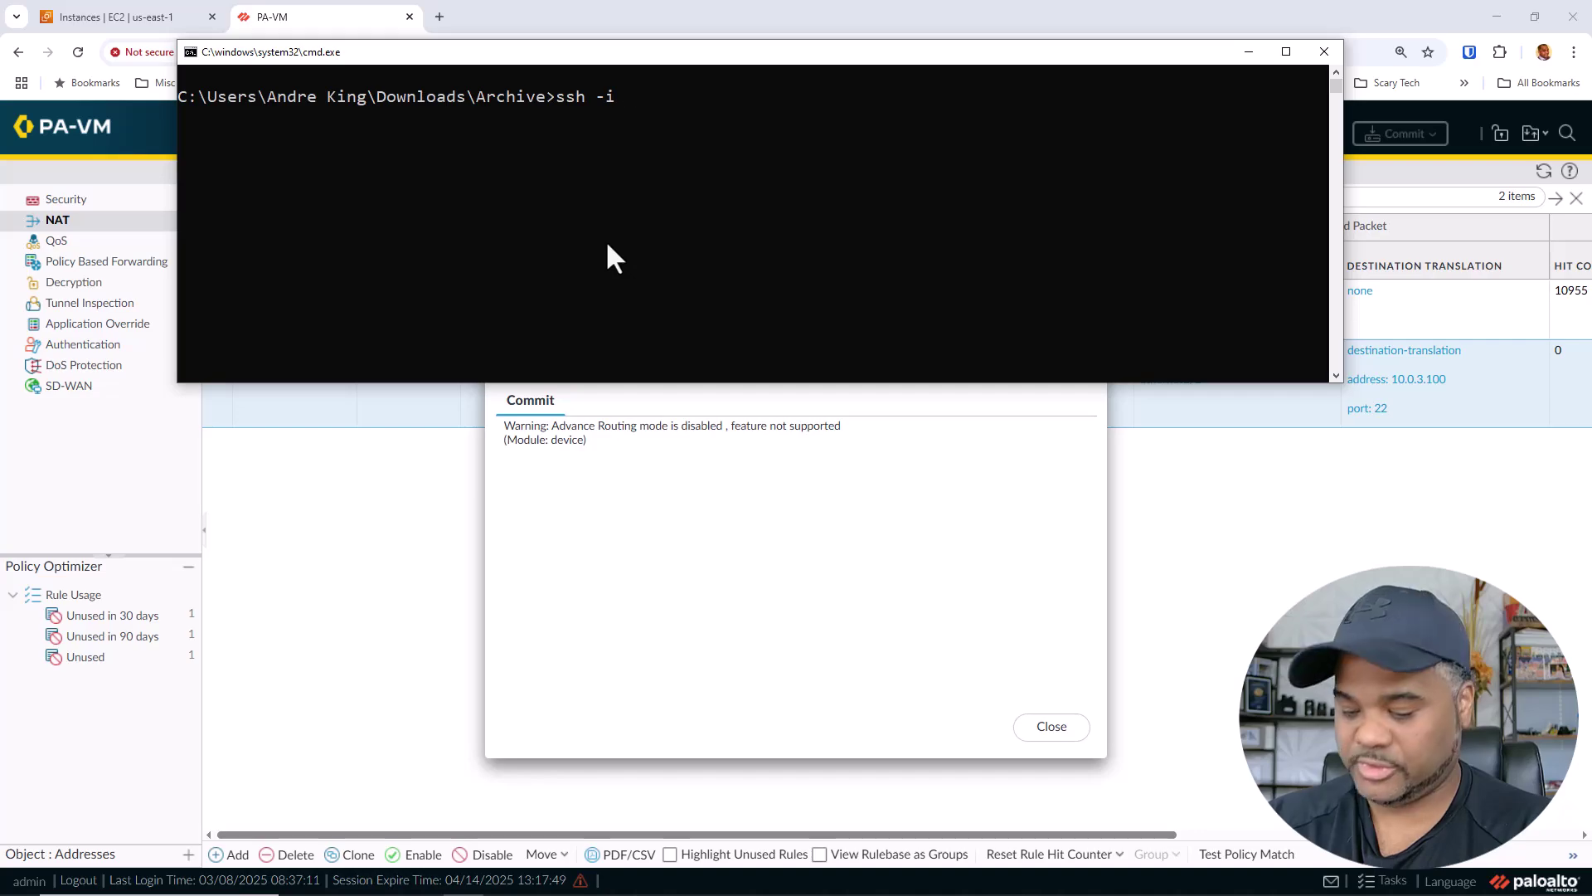
text(sshkey1.pem)
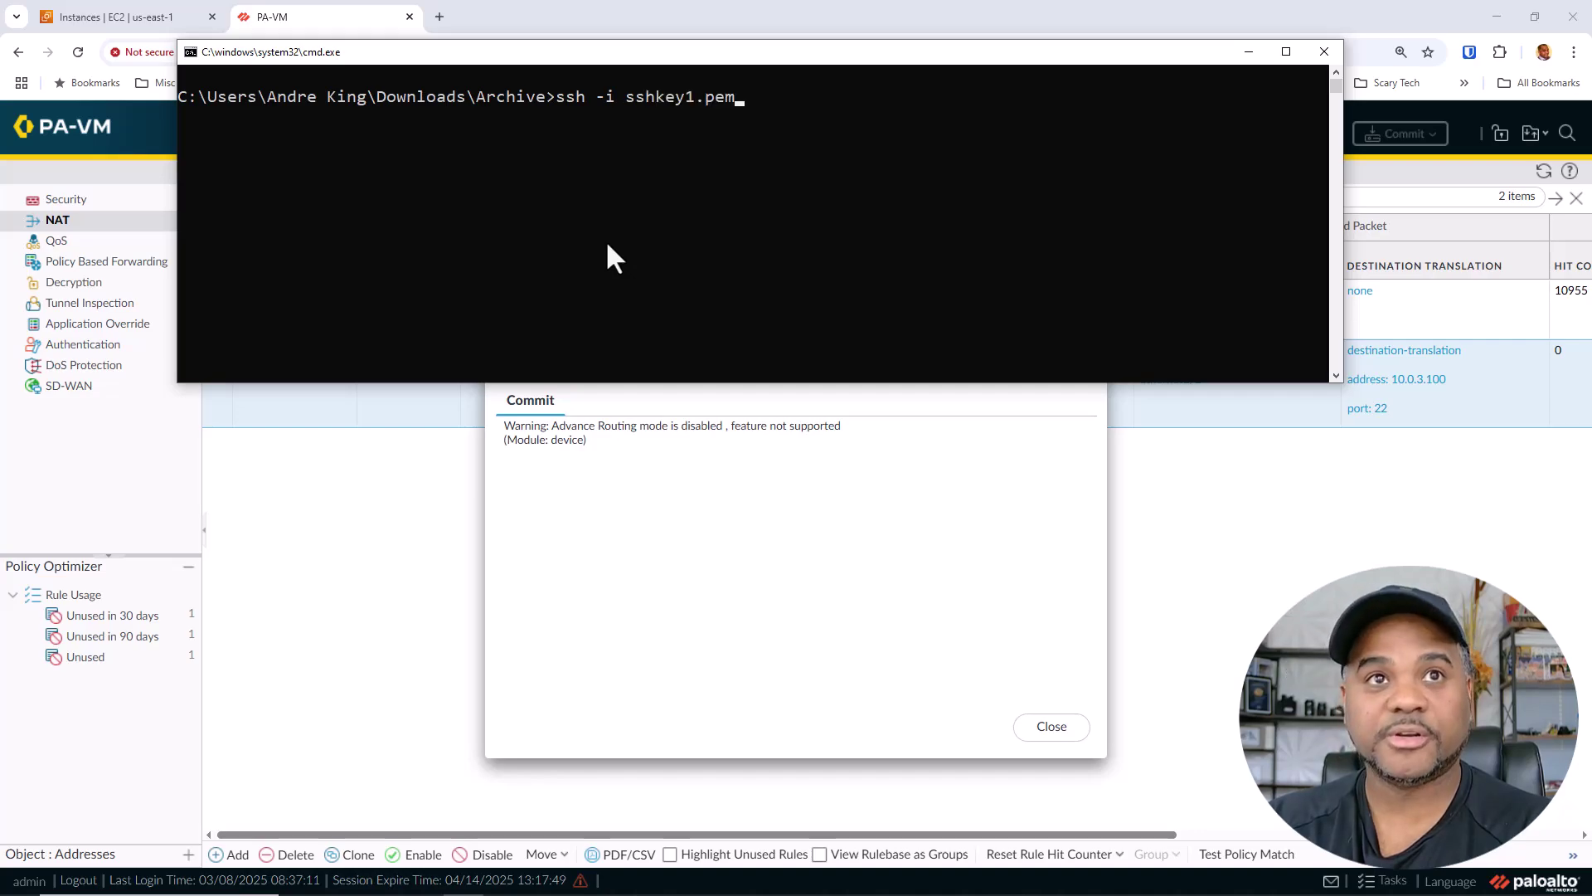
text( e)
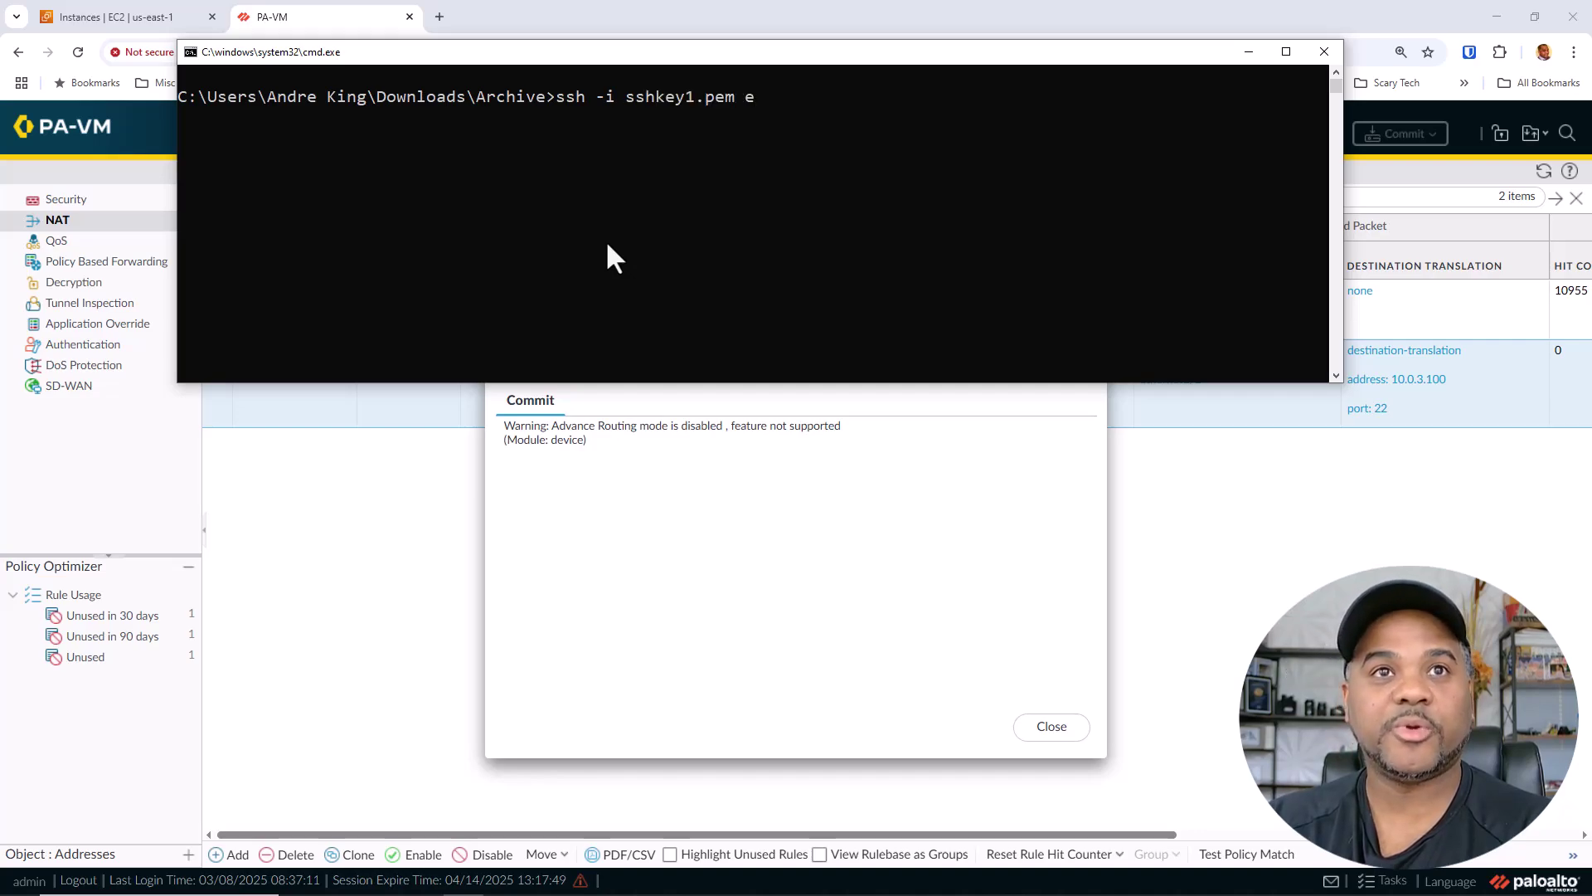
text(c2-user@)
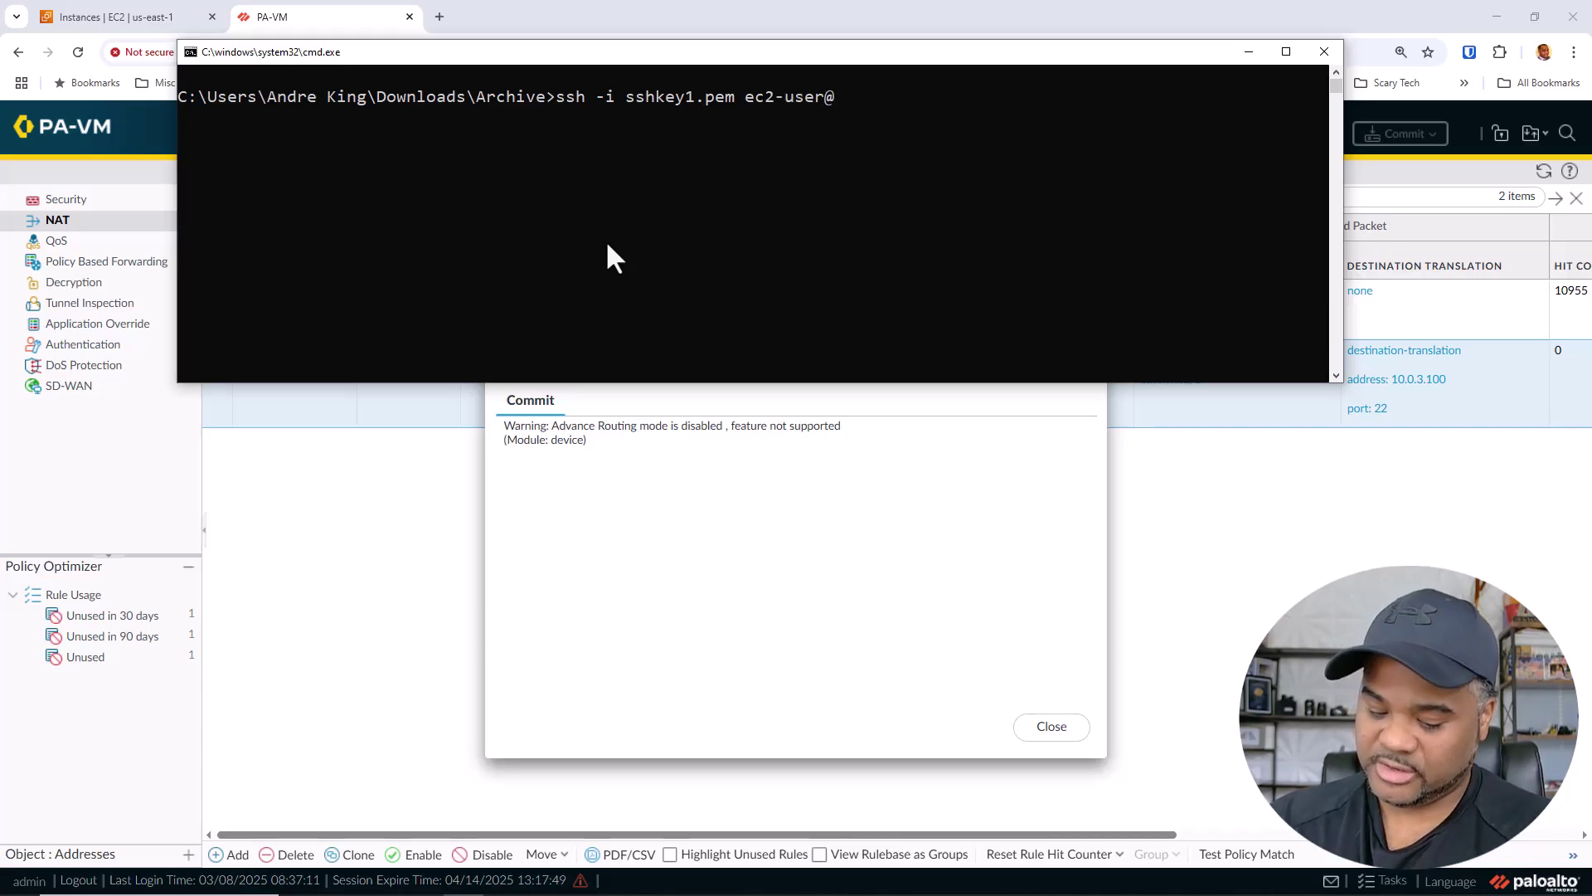
text(54.871)
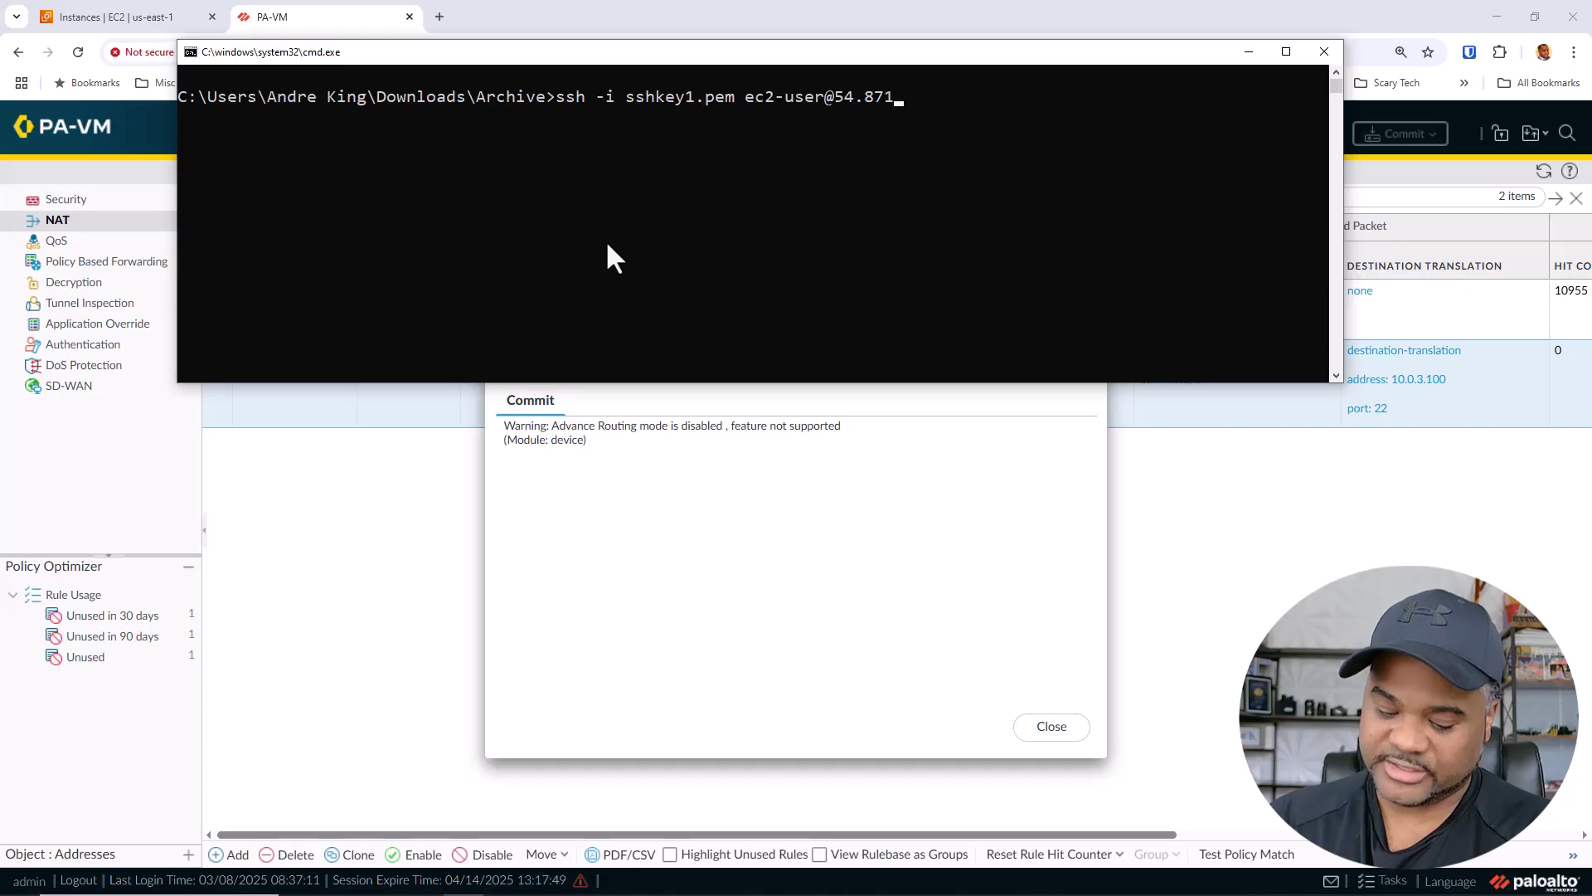
text(02.195)
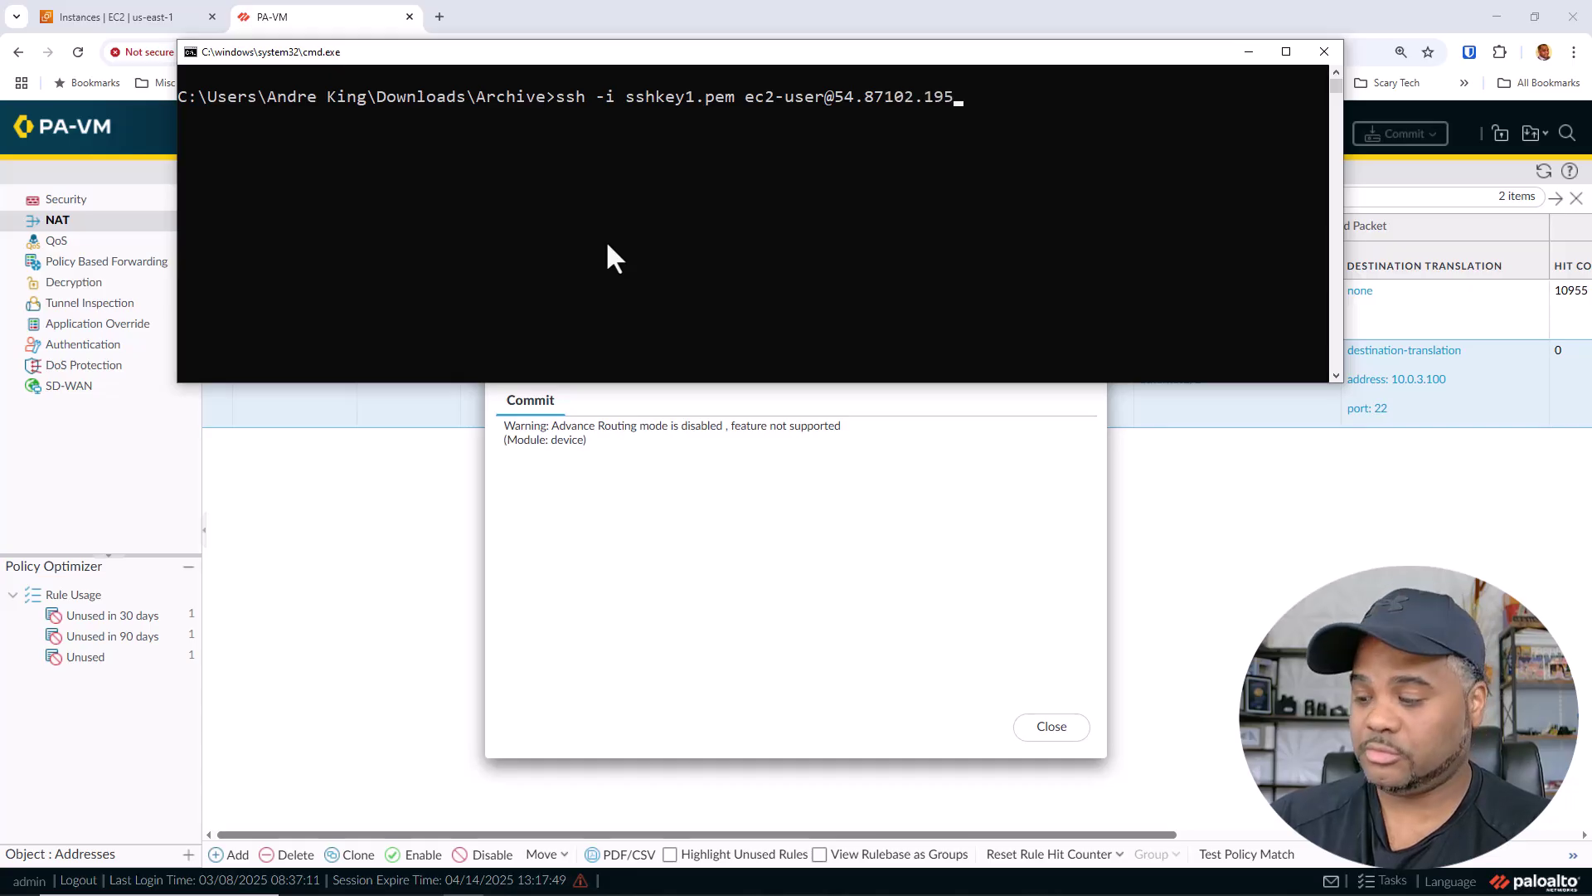
key(Left)
key(Left)
key(Left)
key(Left)
key(Left)
key(Left)
key(Left)
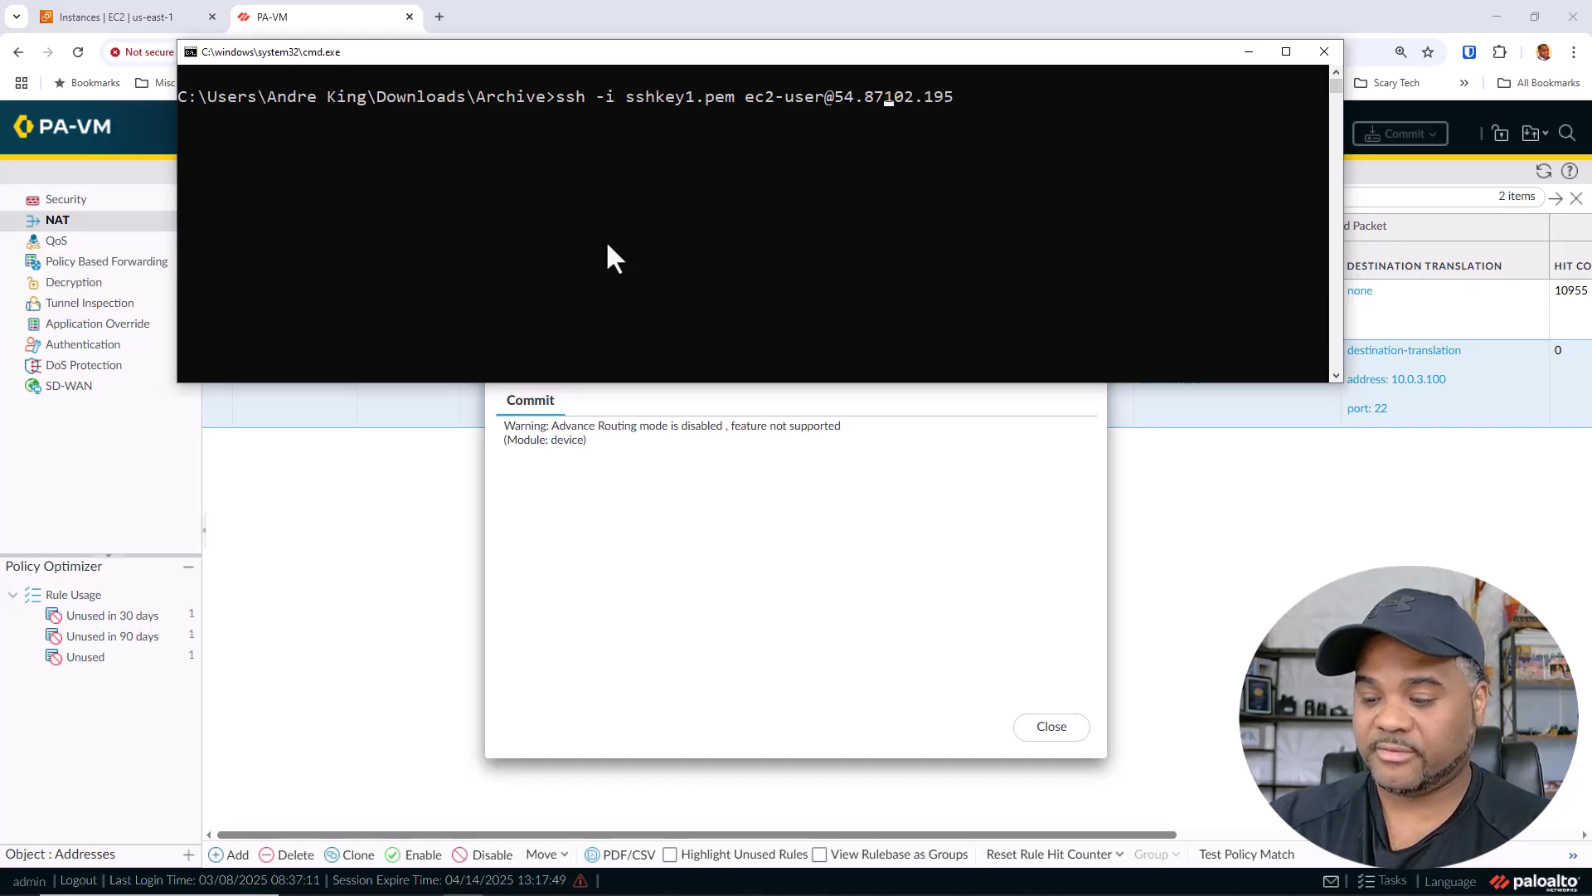
text(.)
key(Right)
key(Right)
key(Right)
key(Right)
key(Right)
key(Right)
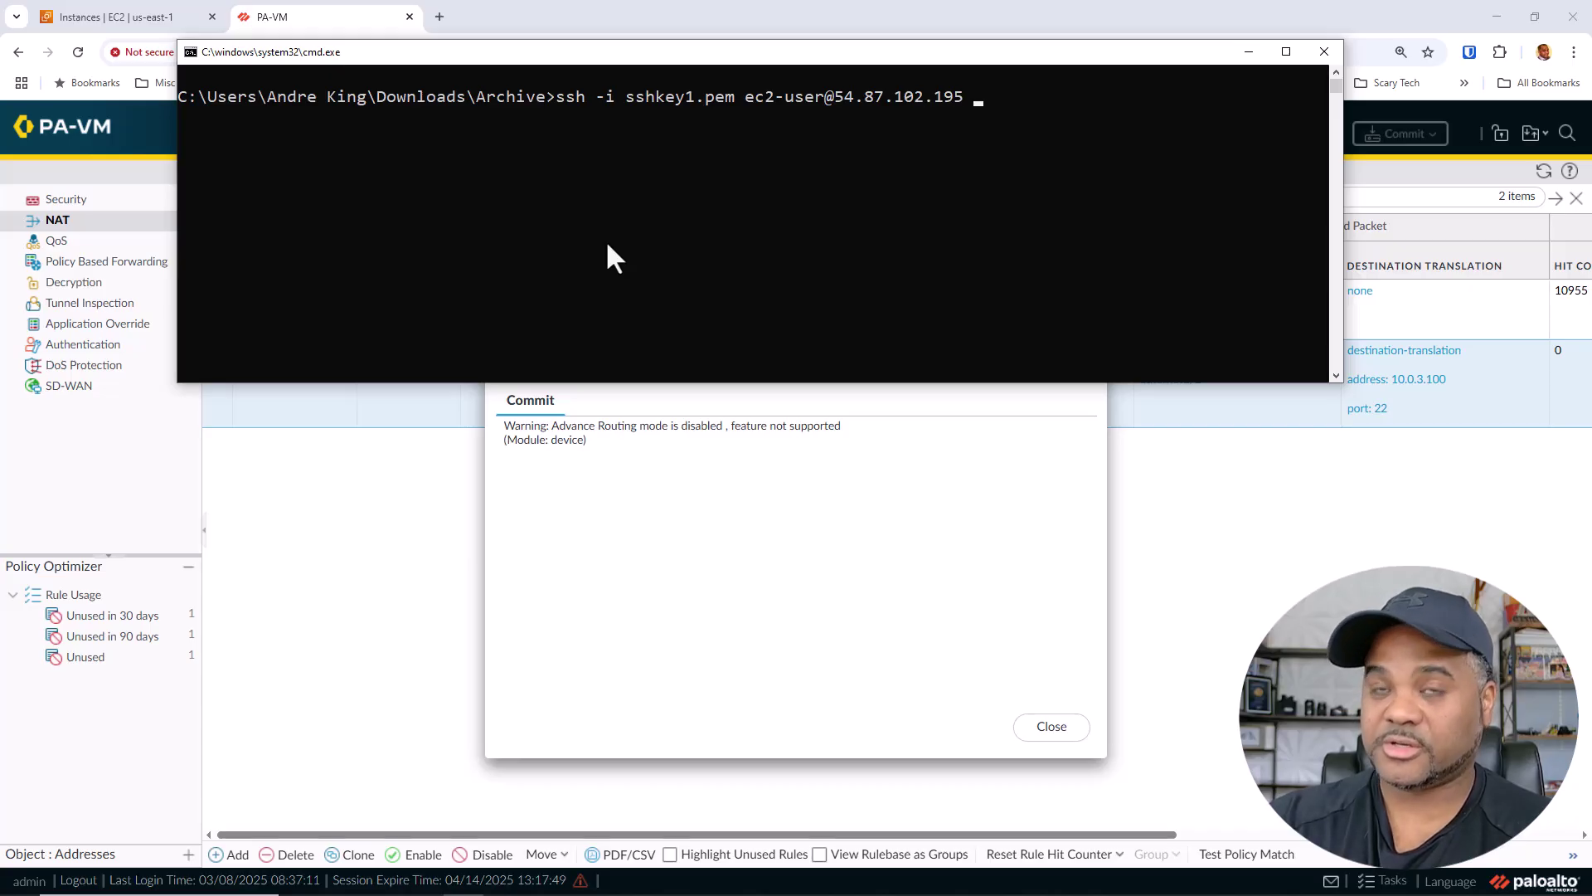
key(Right)
Step: Add port 5001 to the SSH command and run it to connect to the Linux host
text(-p)
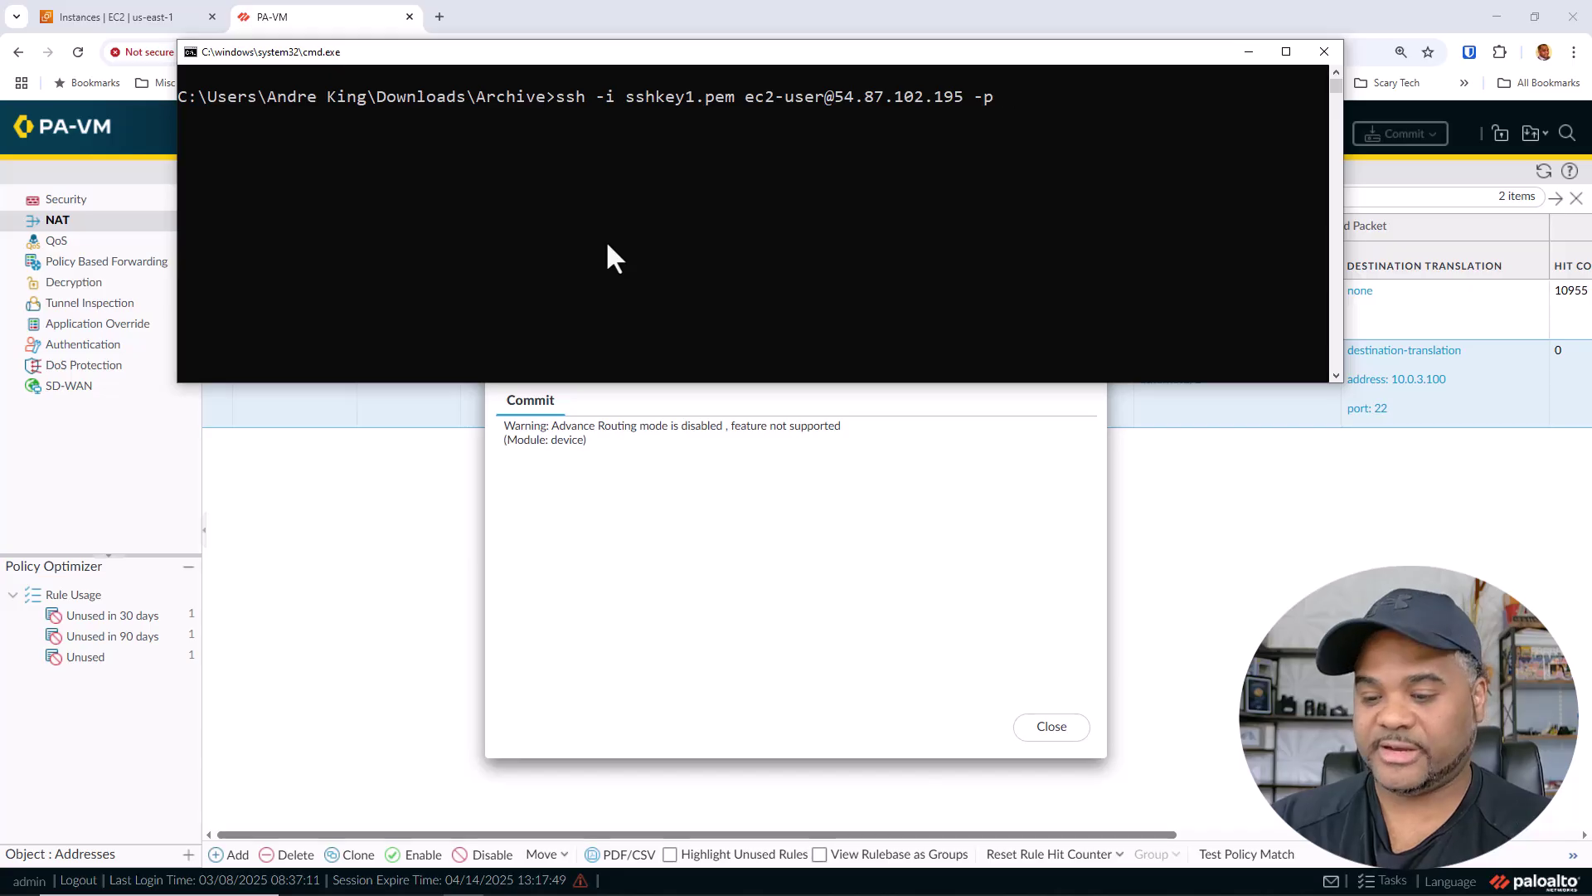
text( 5001)
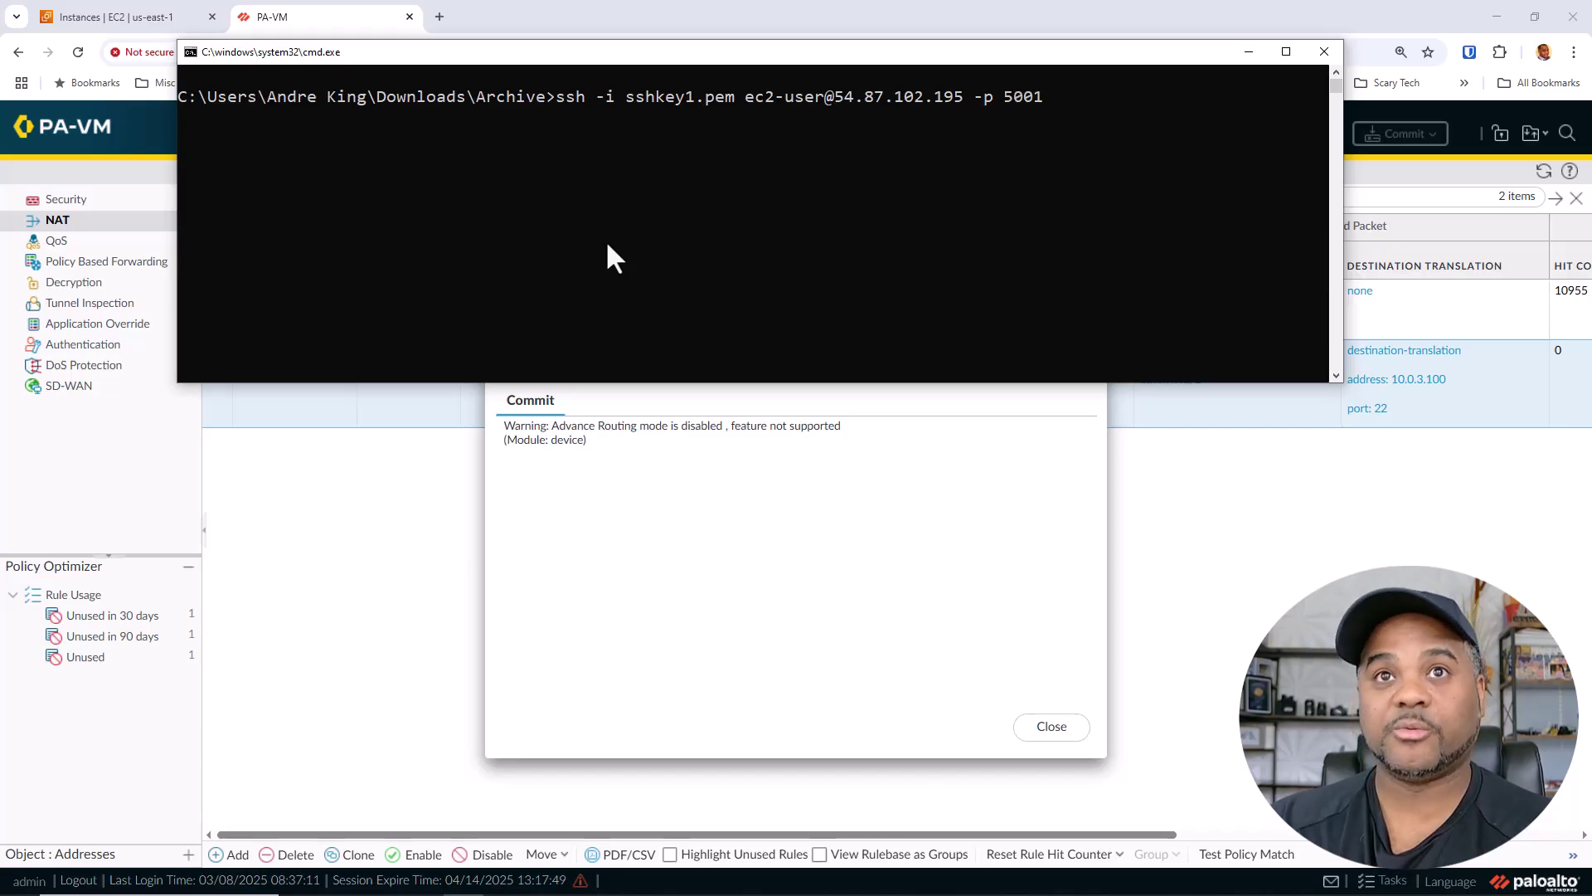
key(Return)
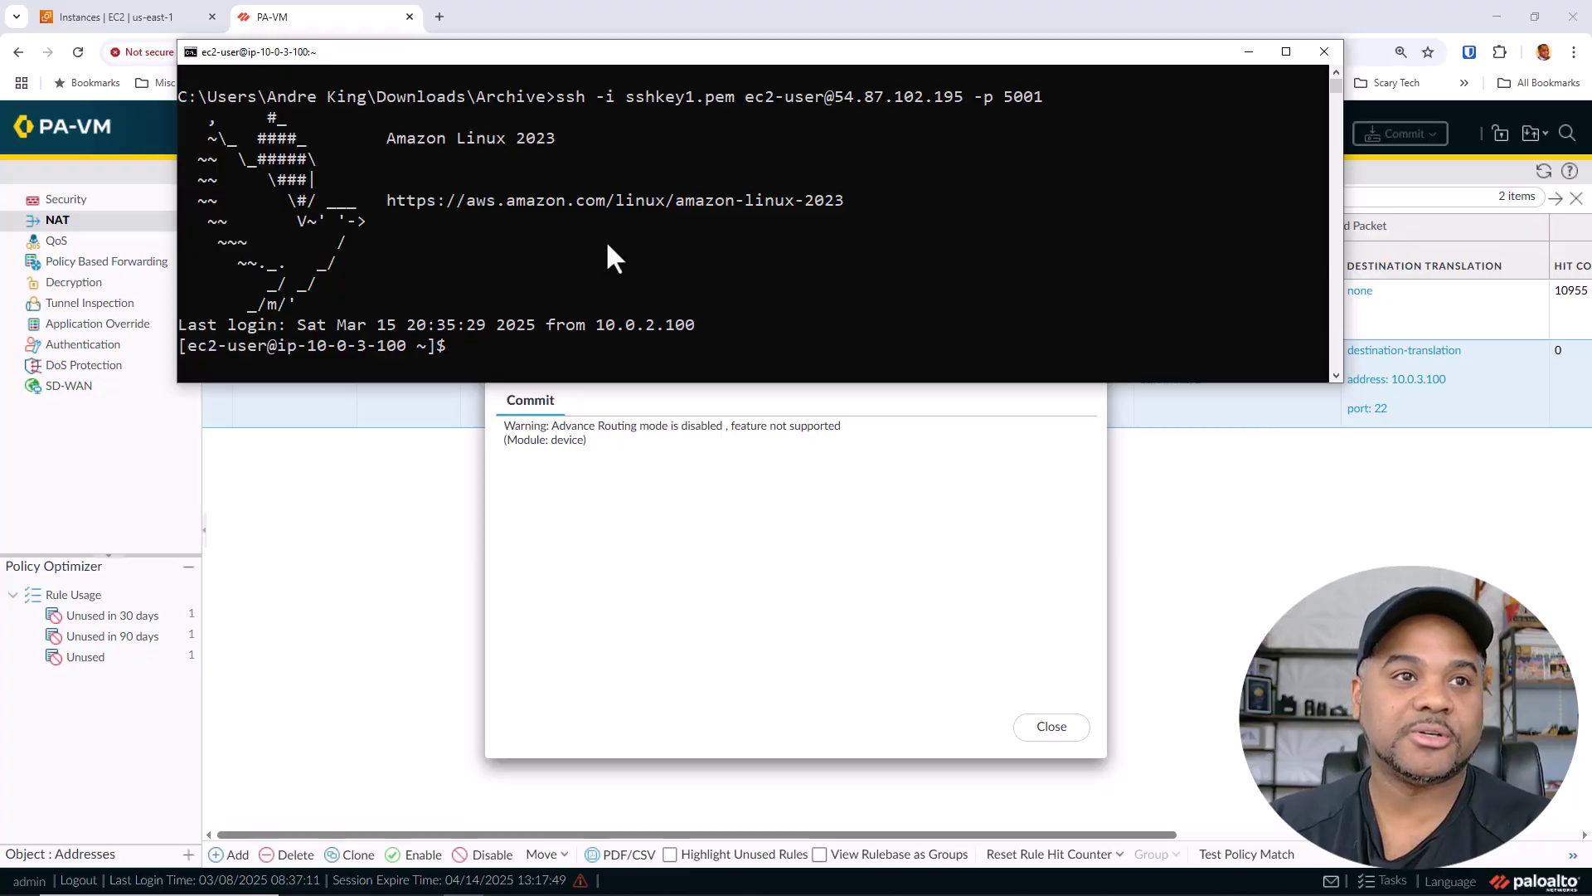
Step: List the remote home directory's contents with ls, including hidden files and details with ls -la
text(ls)
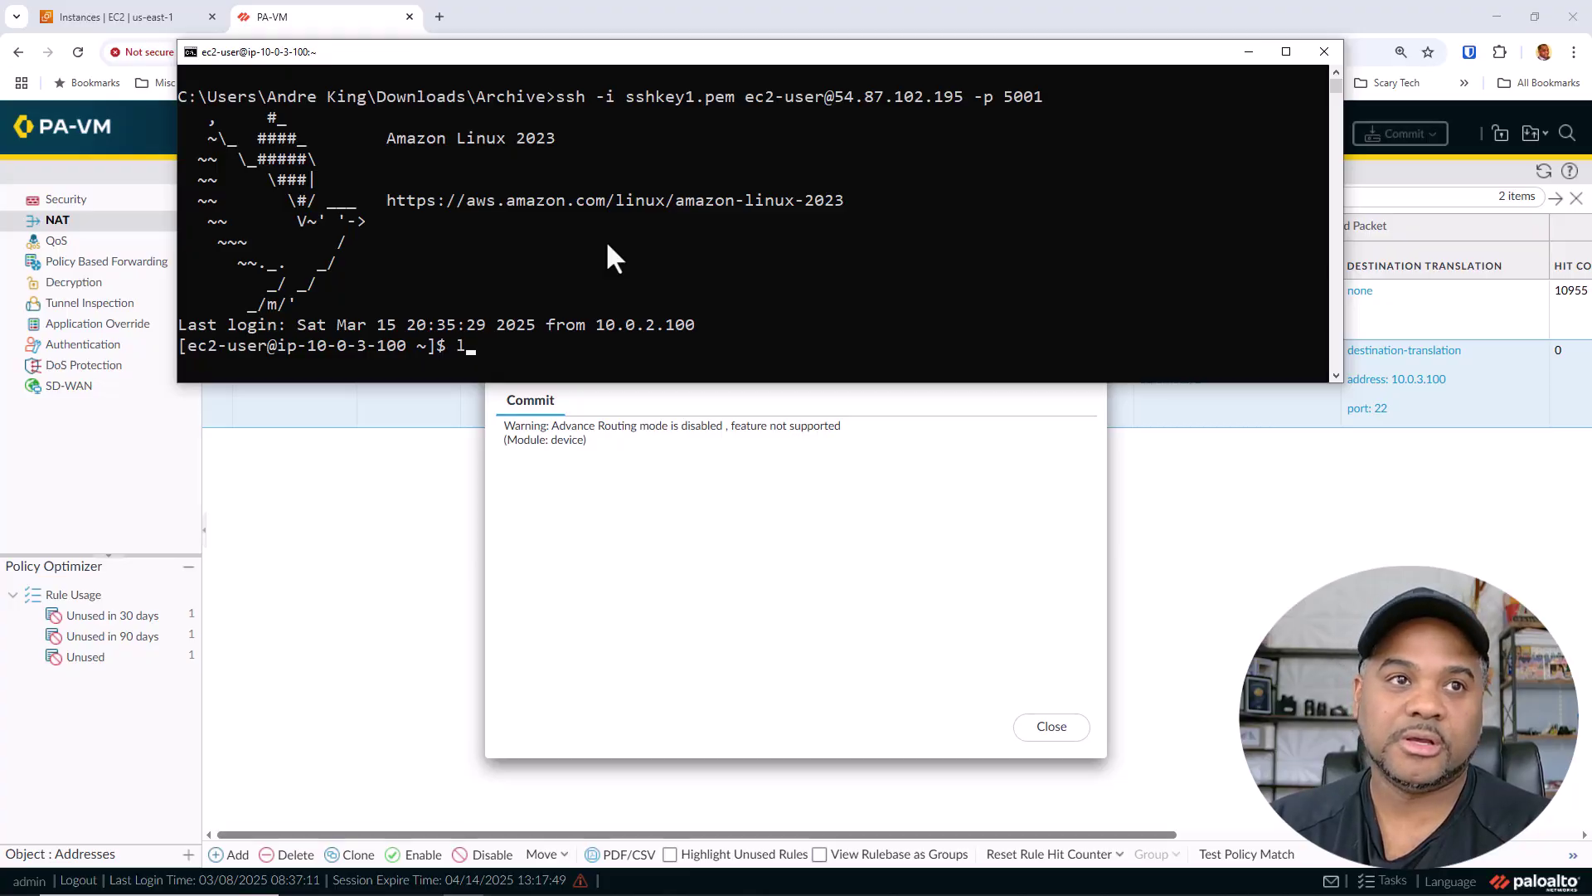
key(Return)
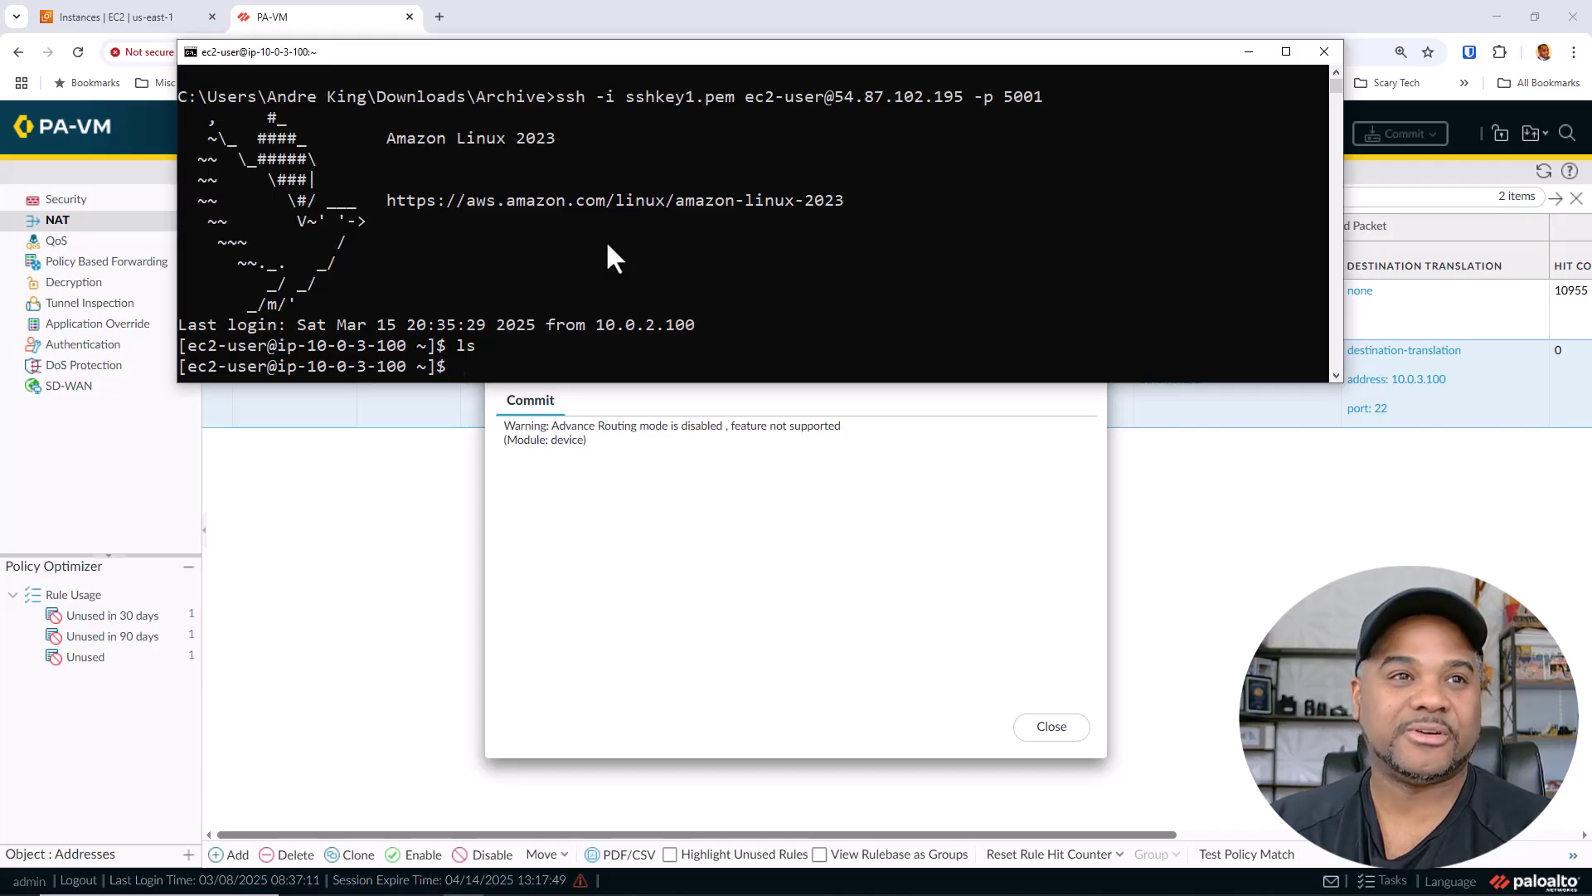
text(ls -la)
key(Return)
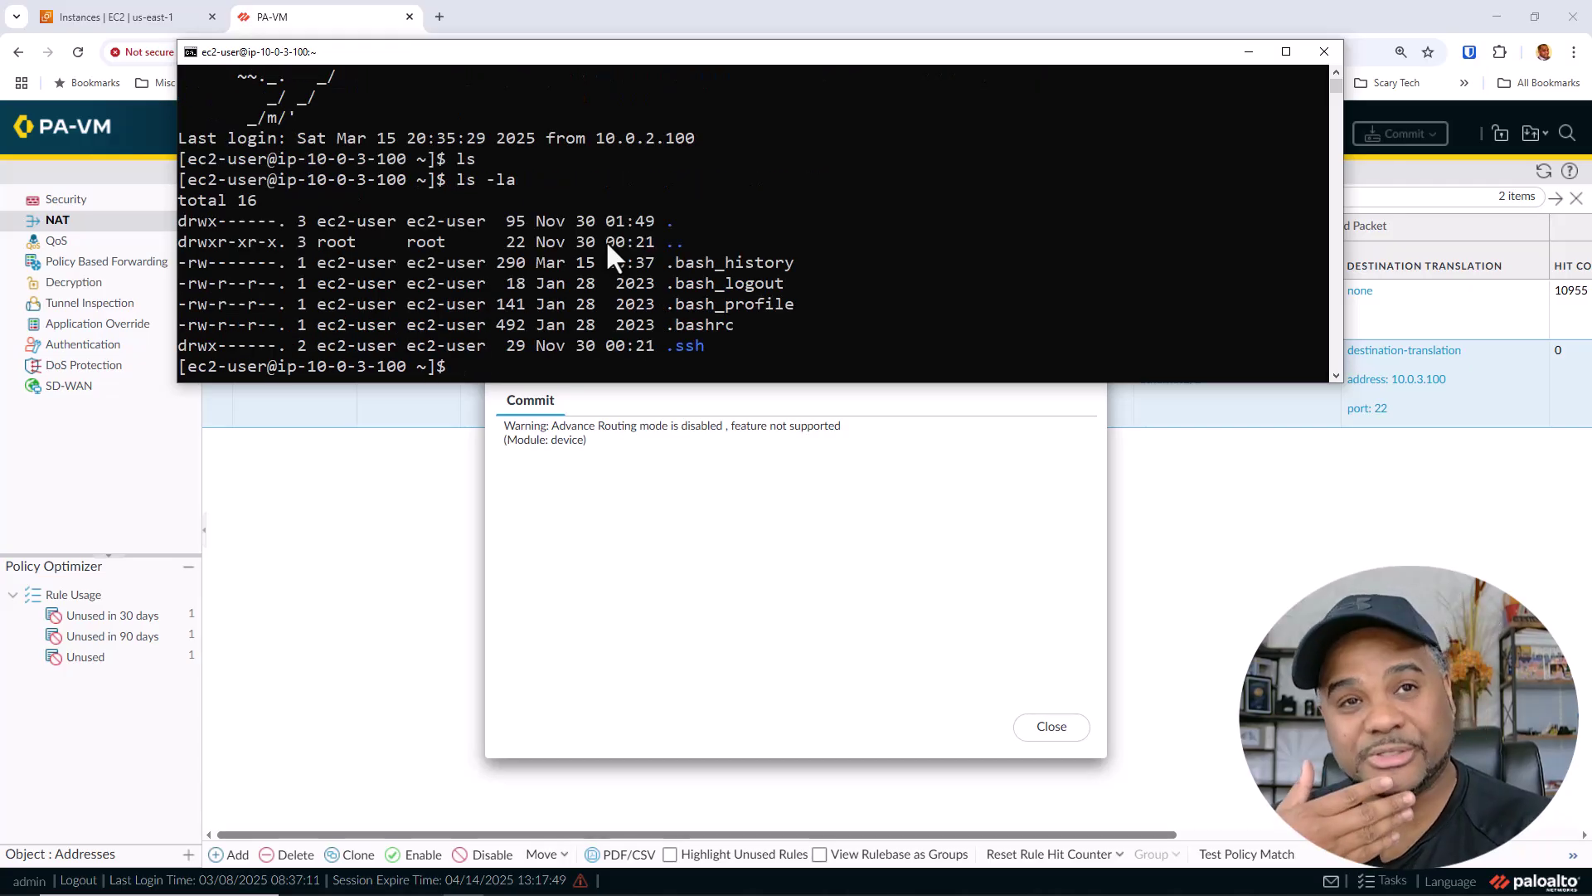
Step: Test the Linux host's outbound connectivity by pinging 8.8.8.8, stopping after a couple of replies
text(pin)
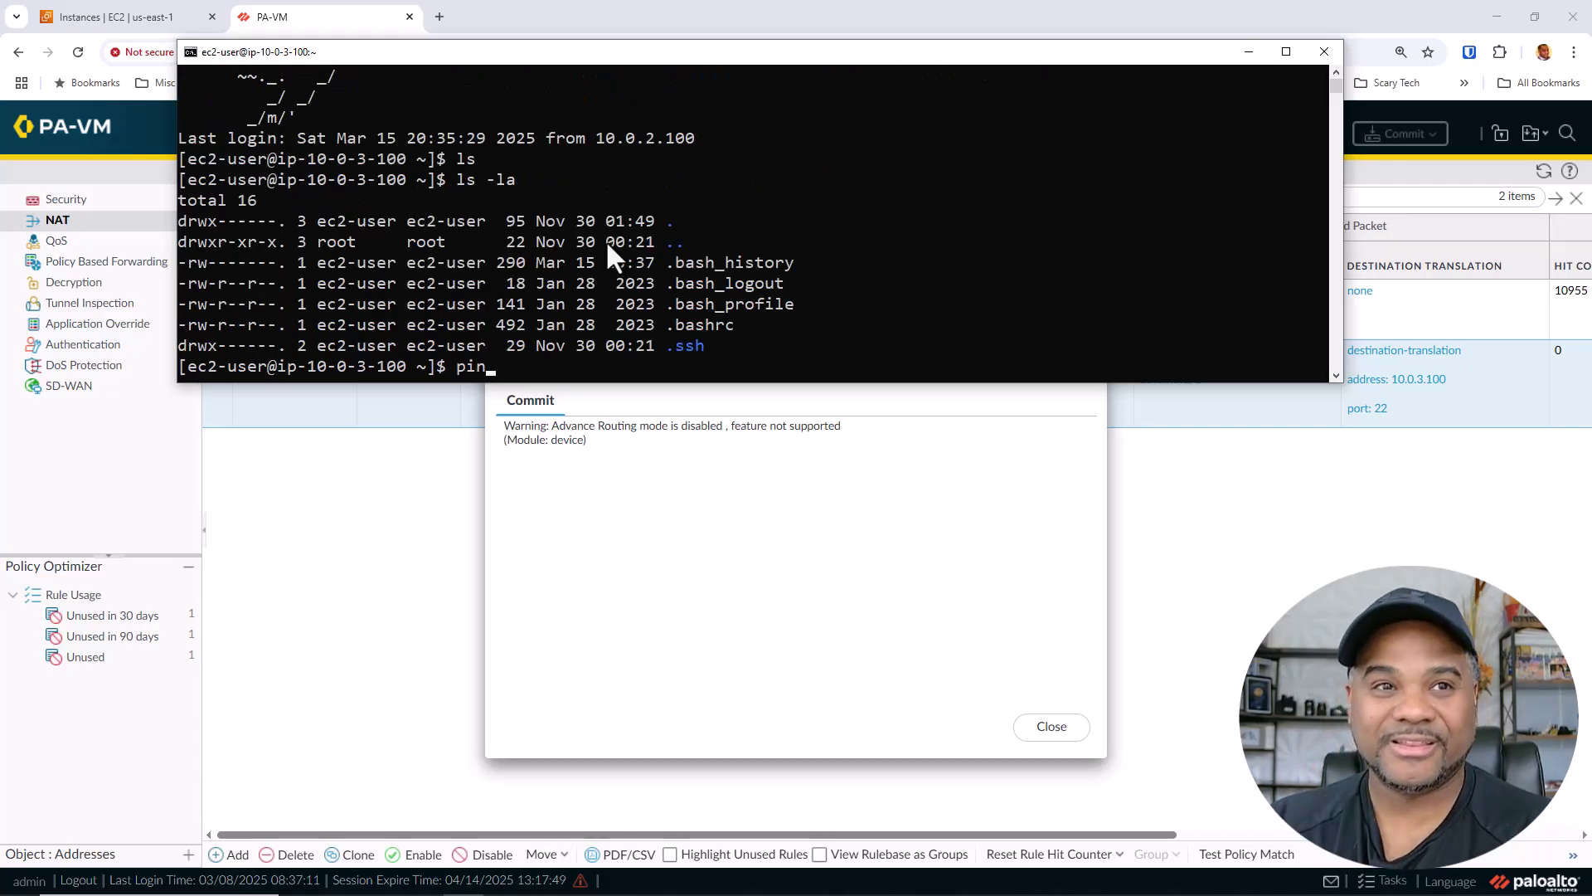
text(g 8.8.8.8)
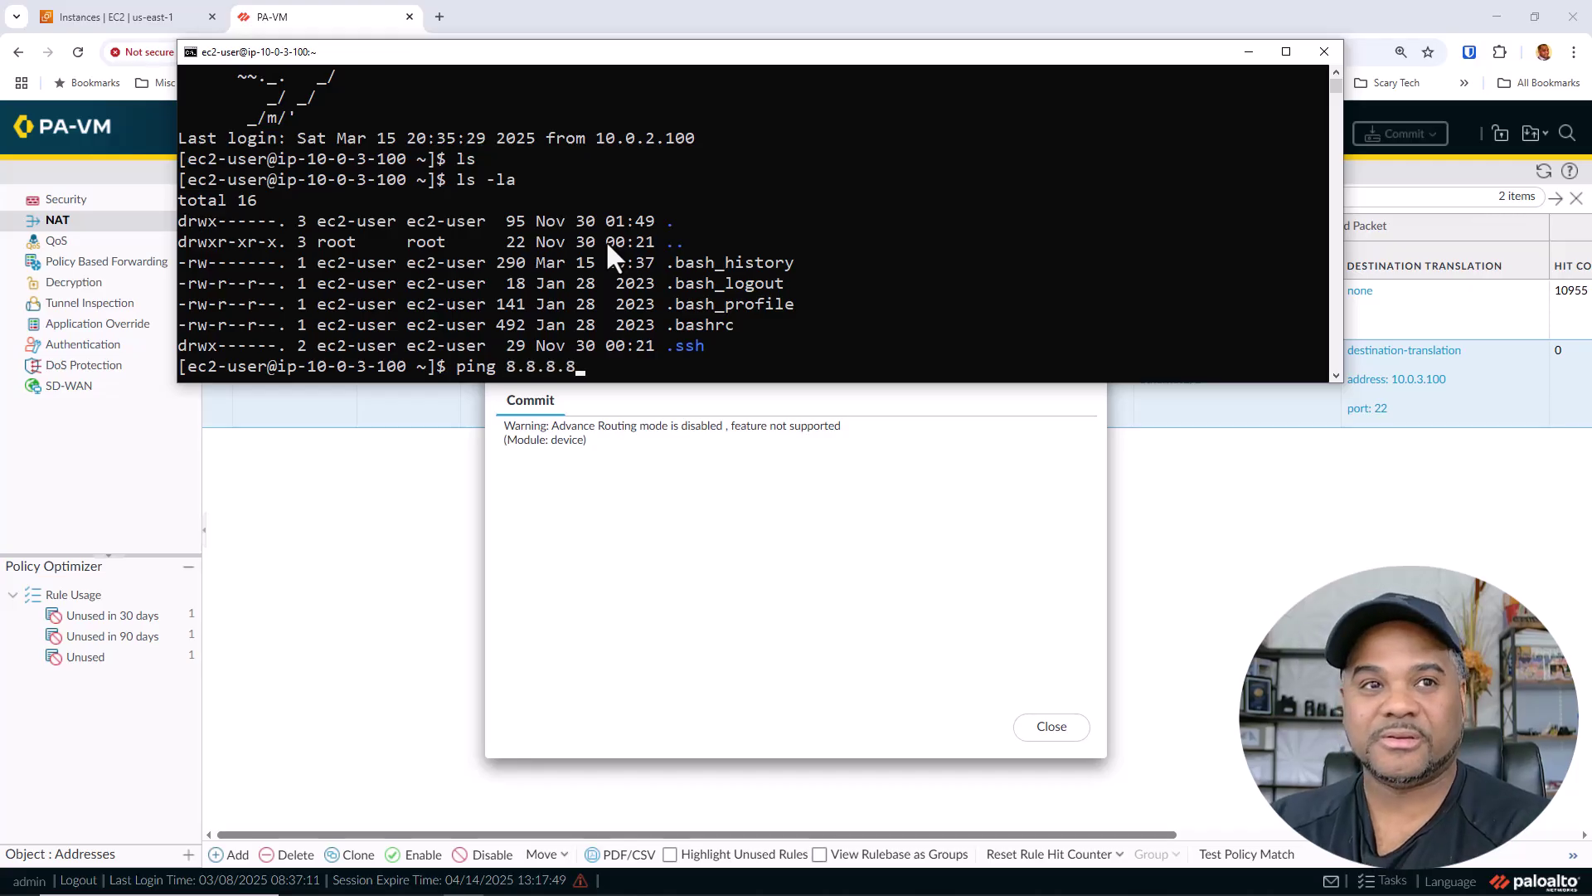
key(Return)
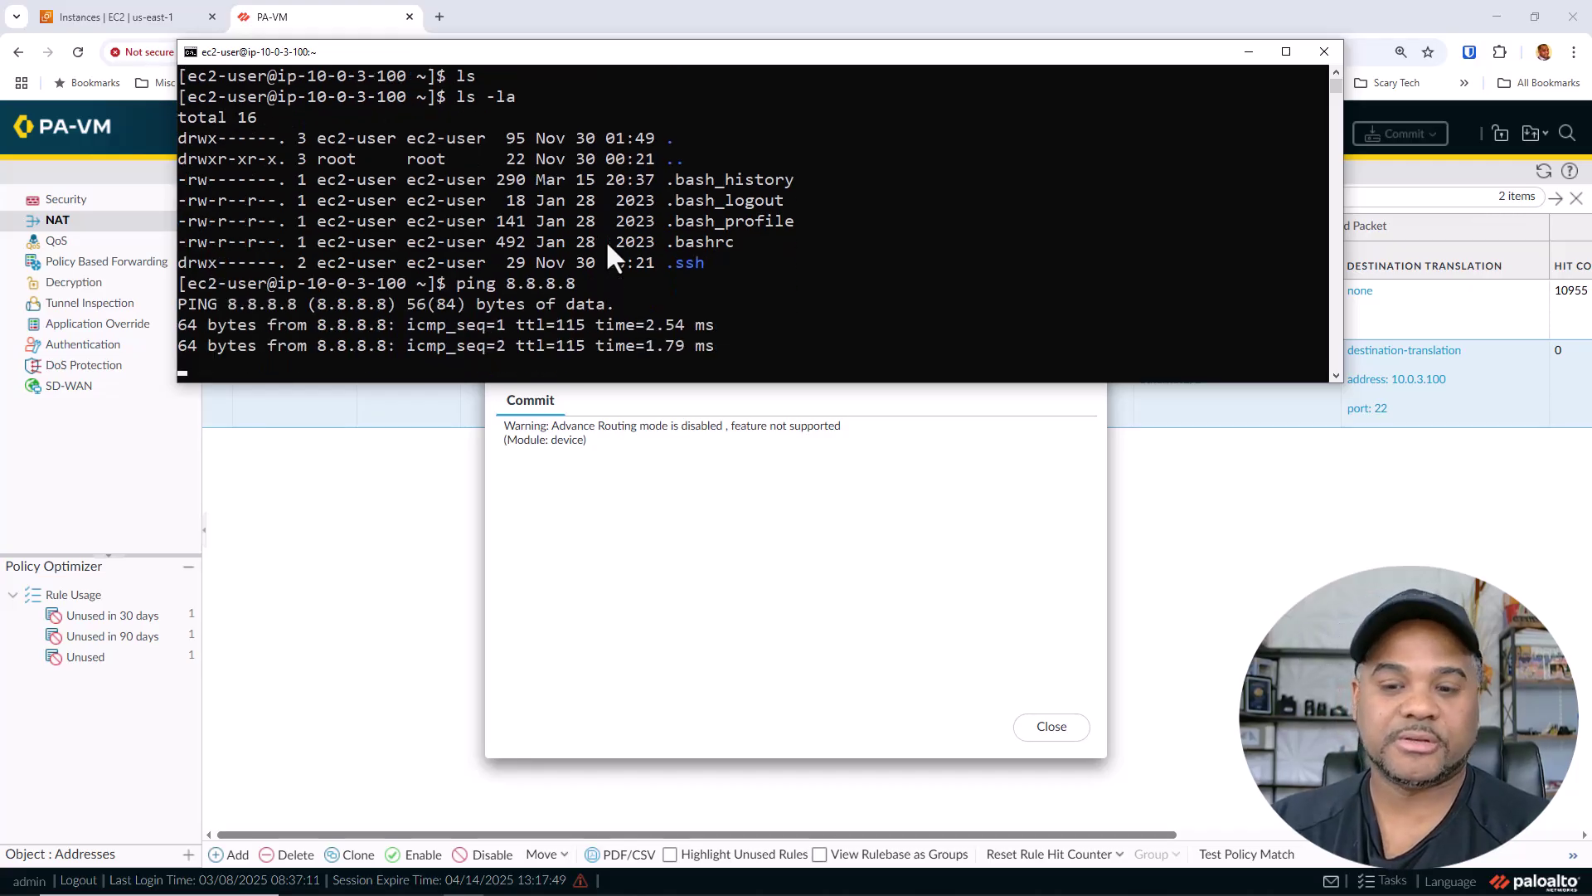
key(ctrl+c)
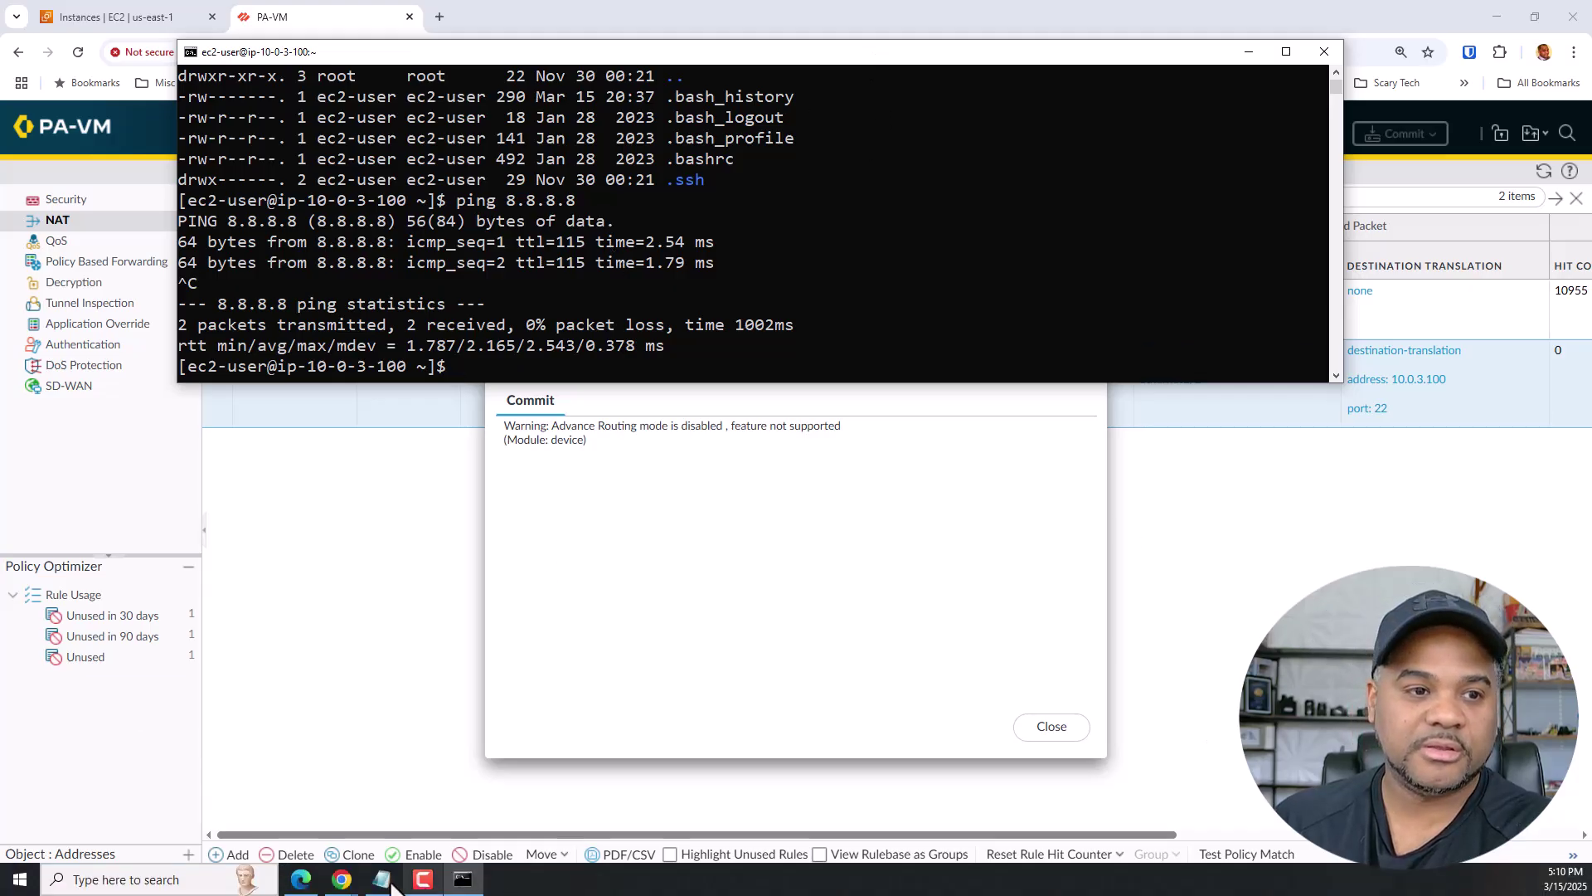
Step: Copy the five yum and systemctl httpd setup commands from the Notepad notes and paste them into the SSH session
click(381, 879)
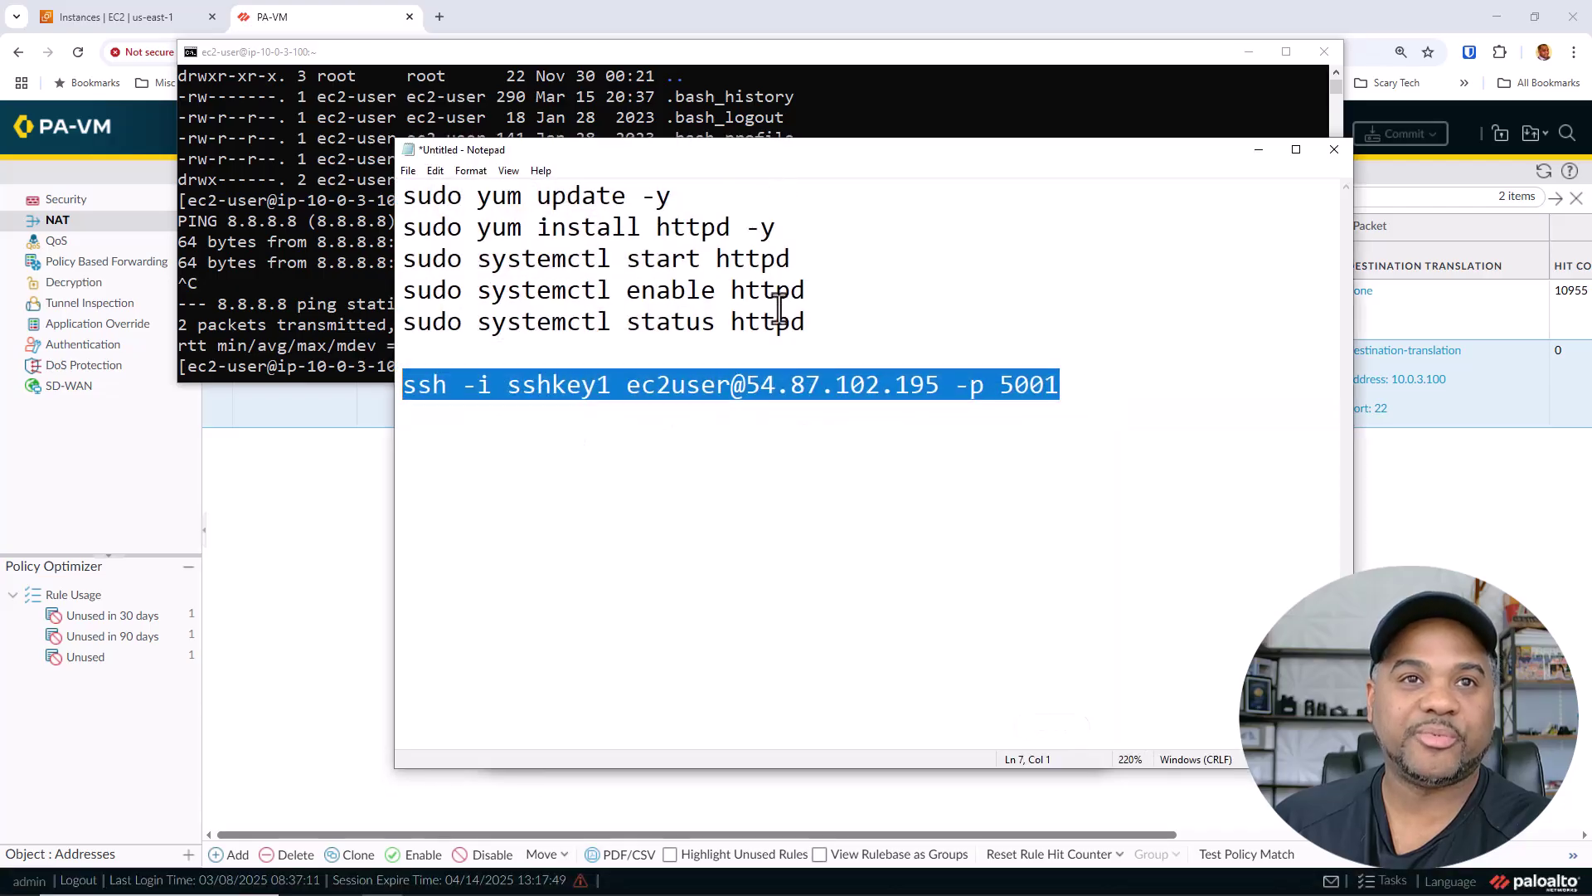
drag(809, 322, 403, 190)
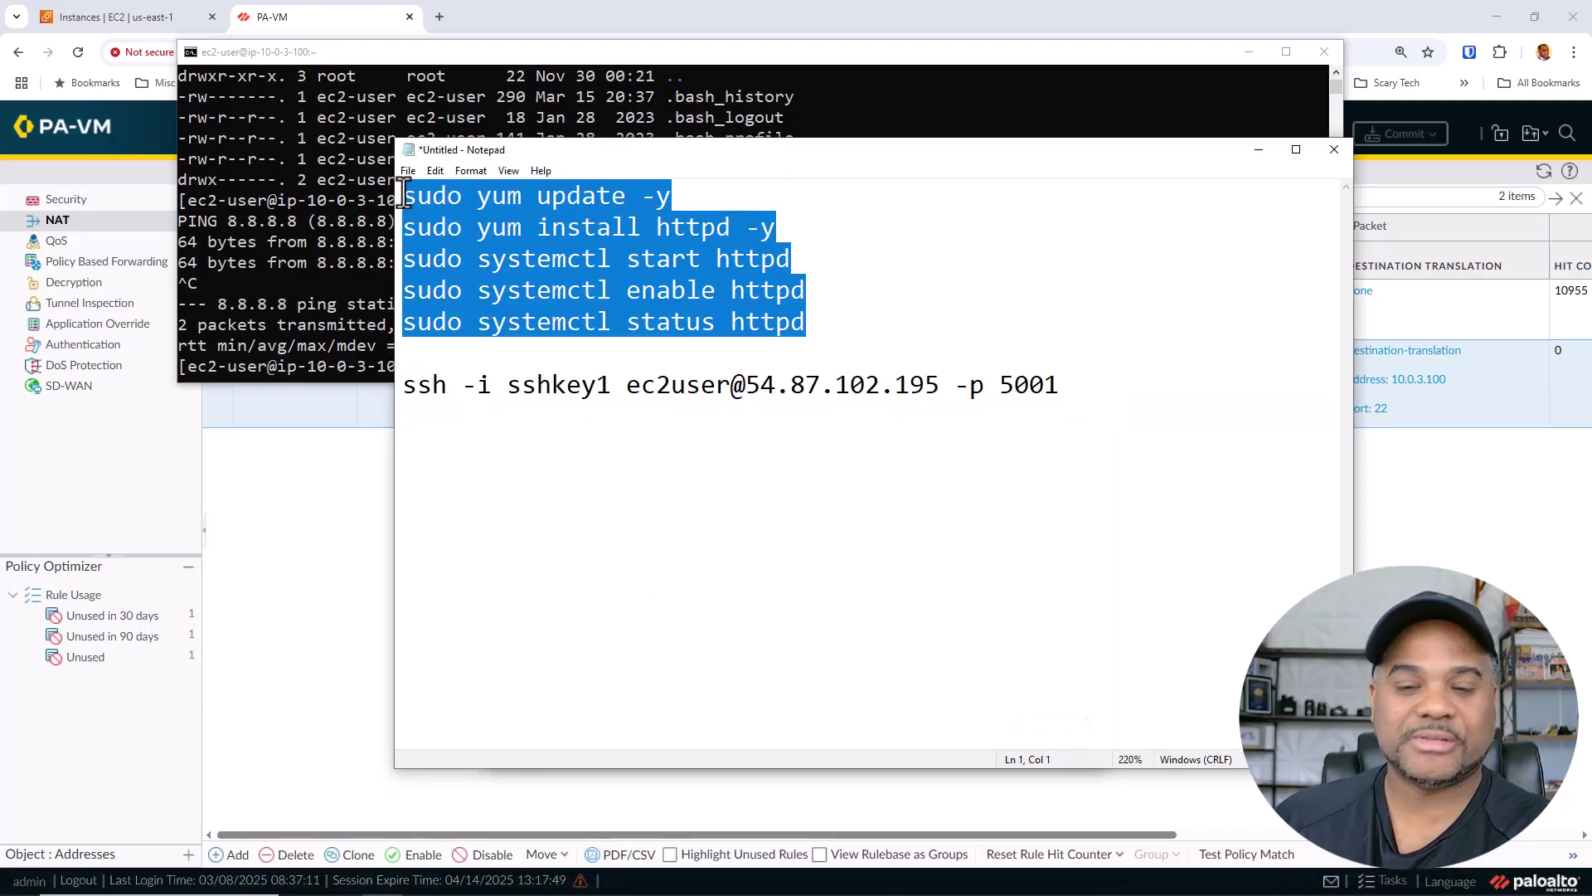
drag(833, 157, 0, 218)
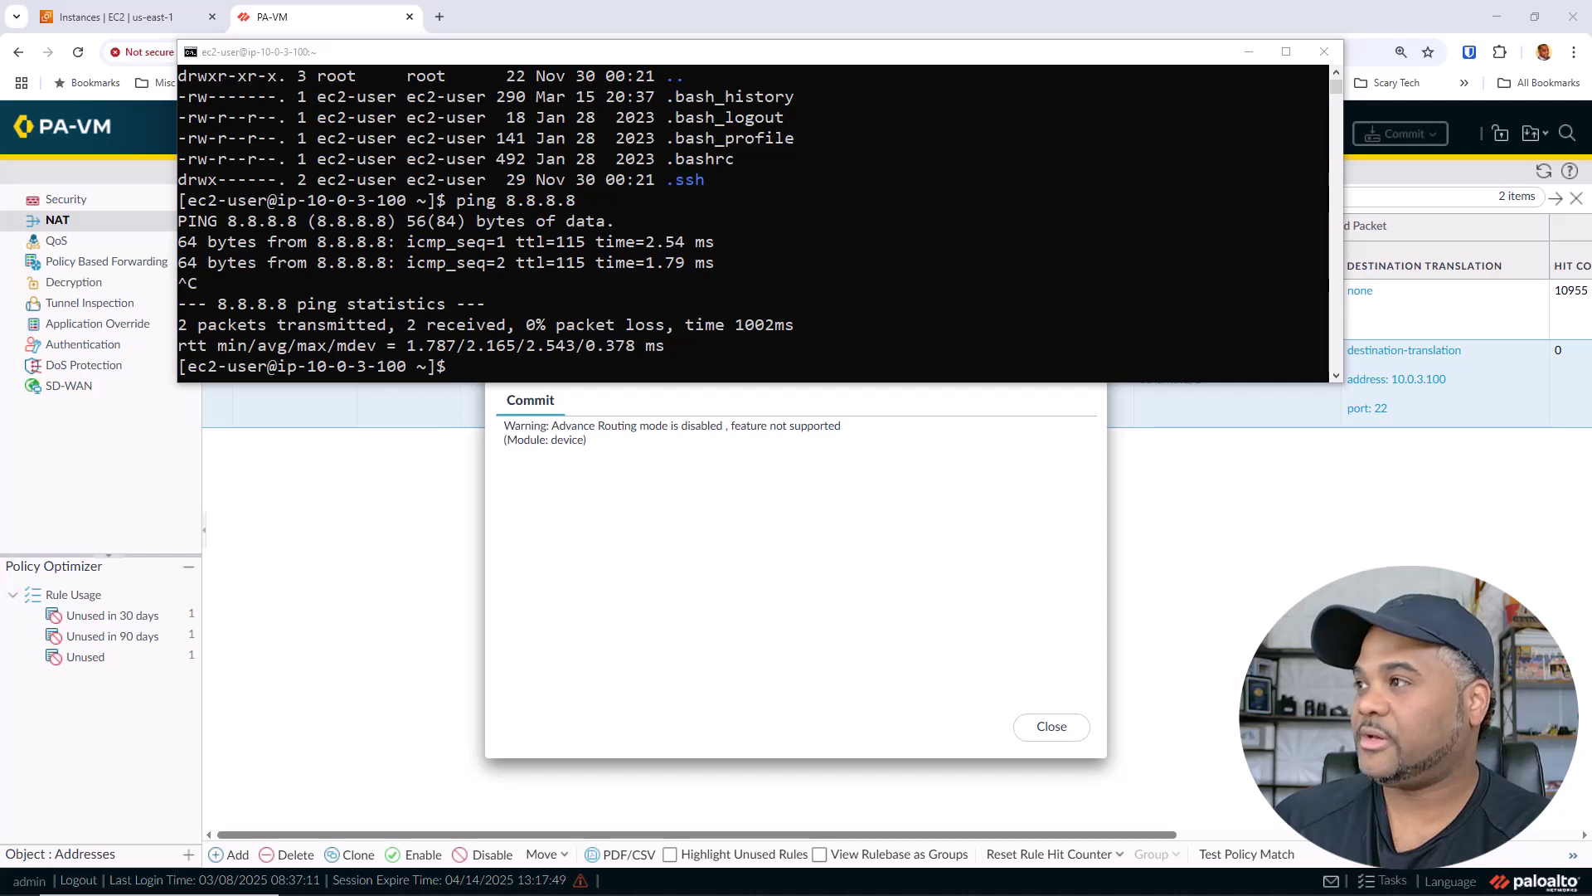
click(993, 283)
right_click(986, 270)
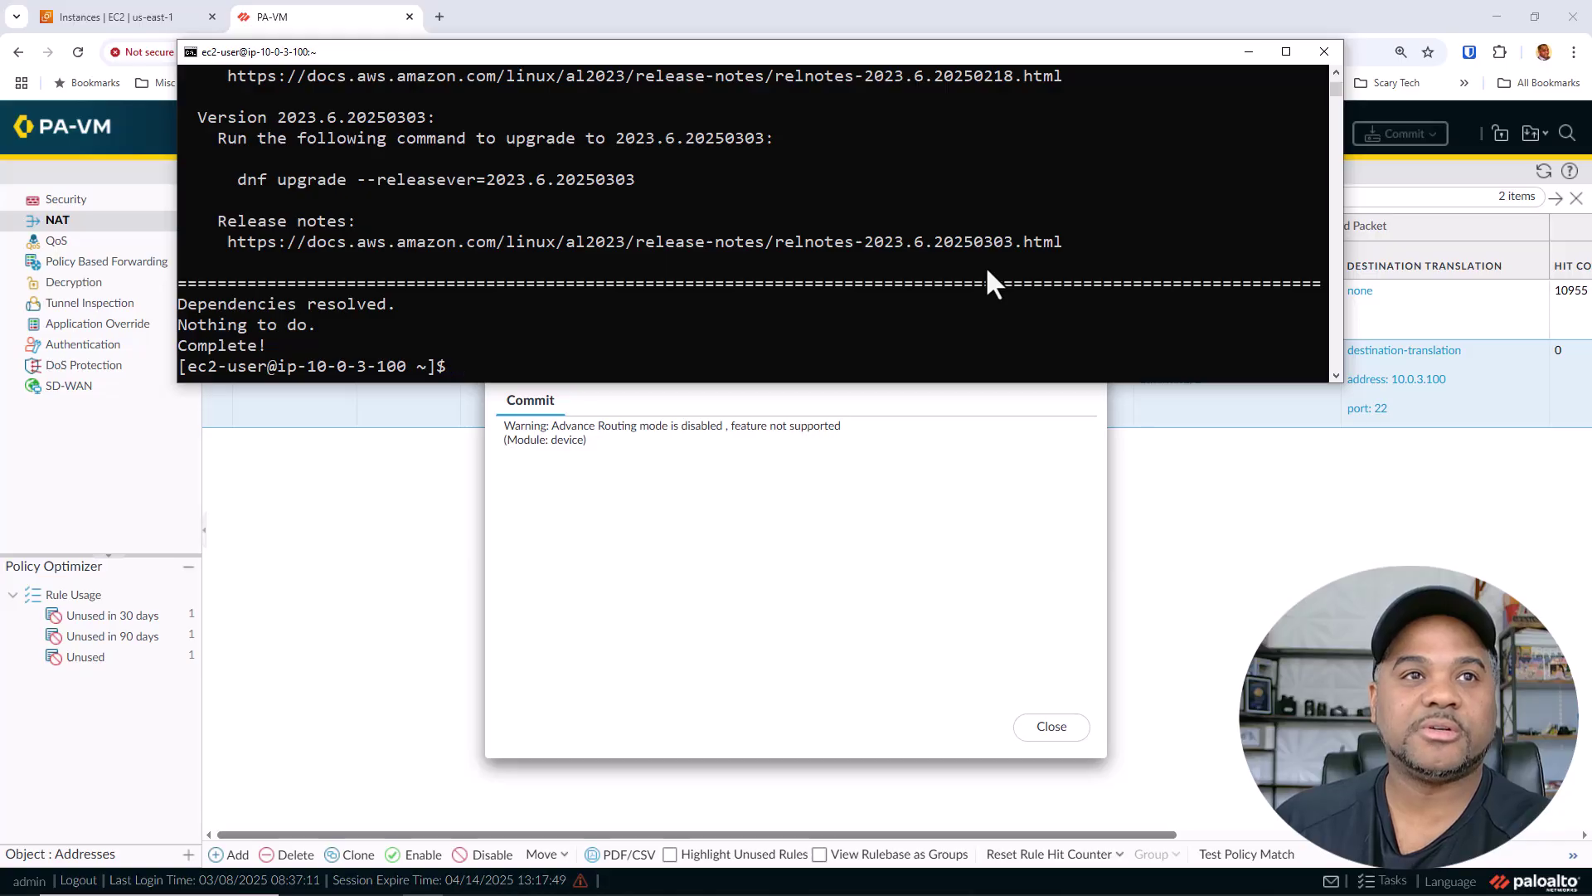
Step: Review the terminal output of the pasted commands to check which of them ran
scroll(987, 270, up, 10)
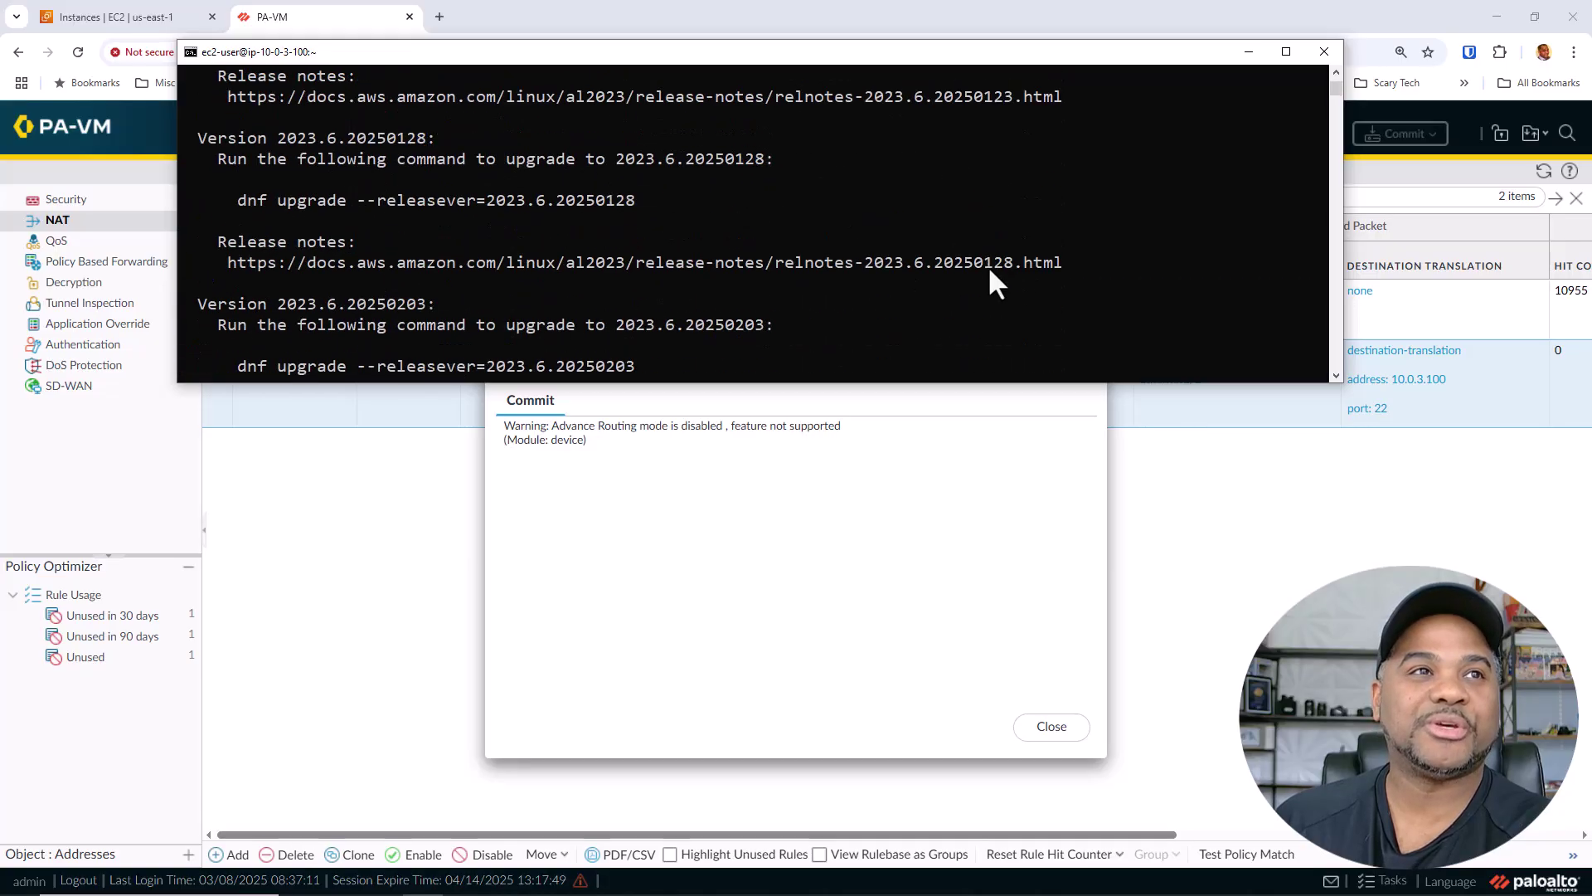
scroll(989, 271, up, 15)
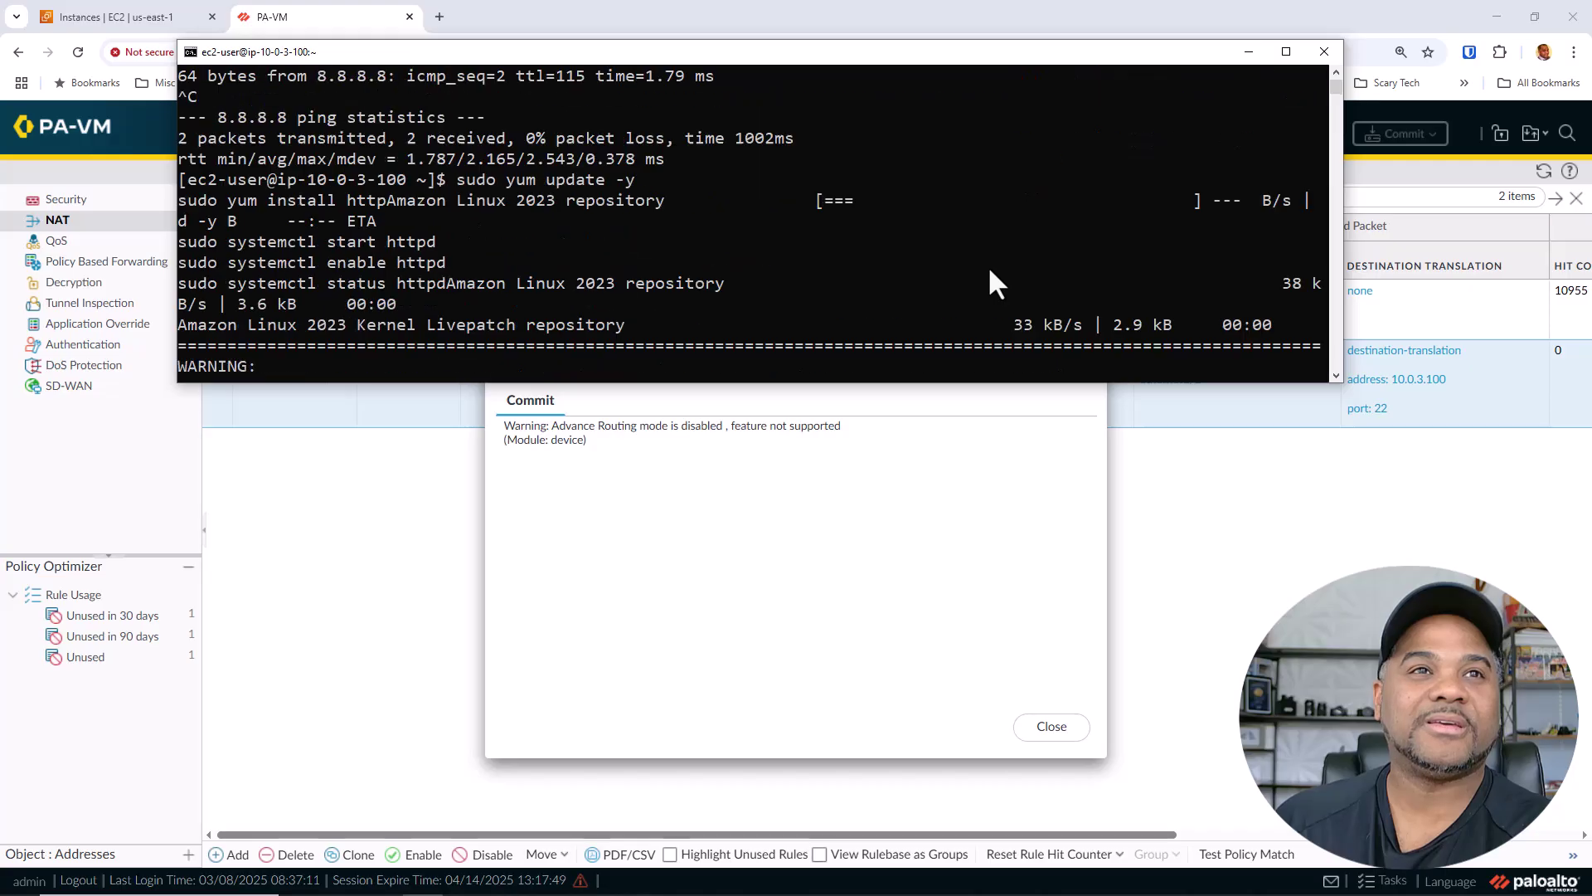
scroll(989, 270, up, 3)
scroll(990, 270, down, 4)
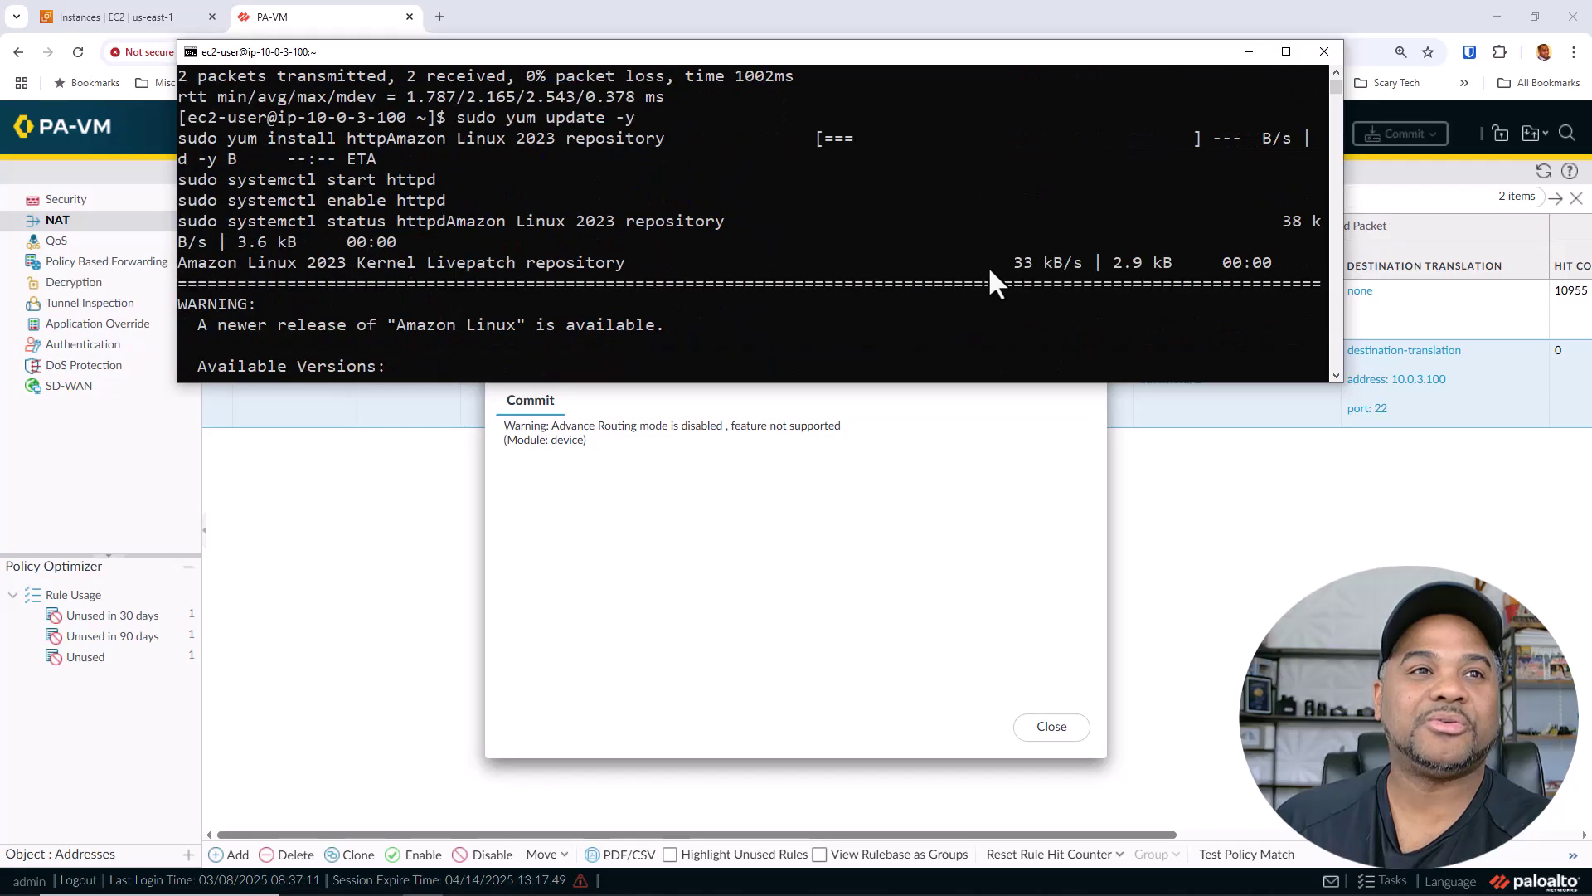
scroll(989, 270, down, 20)
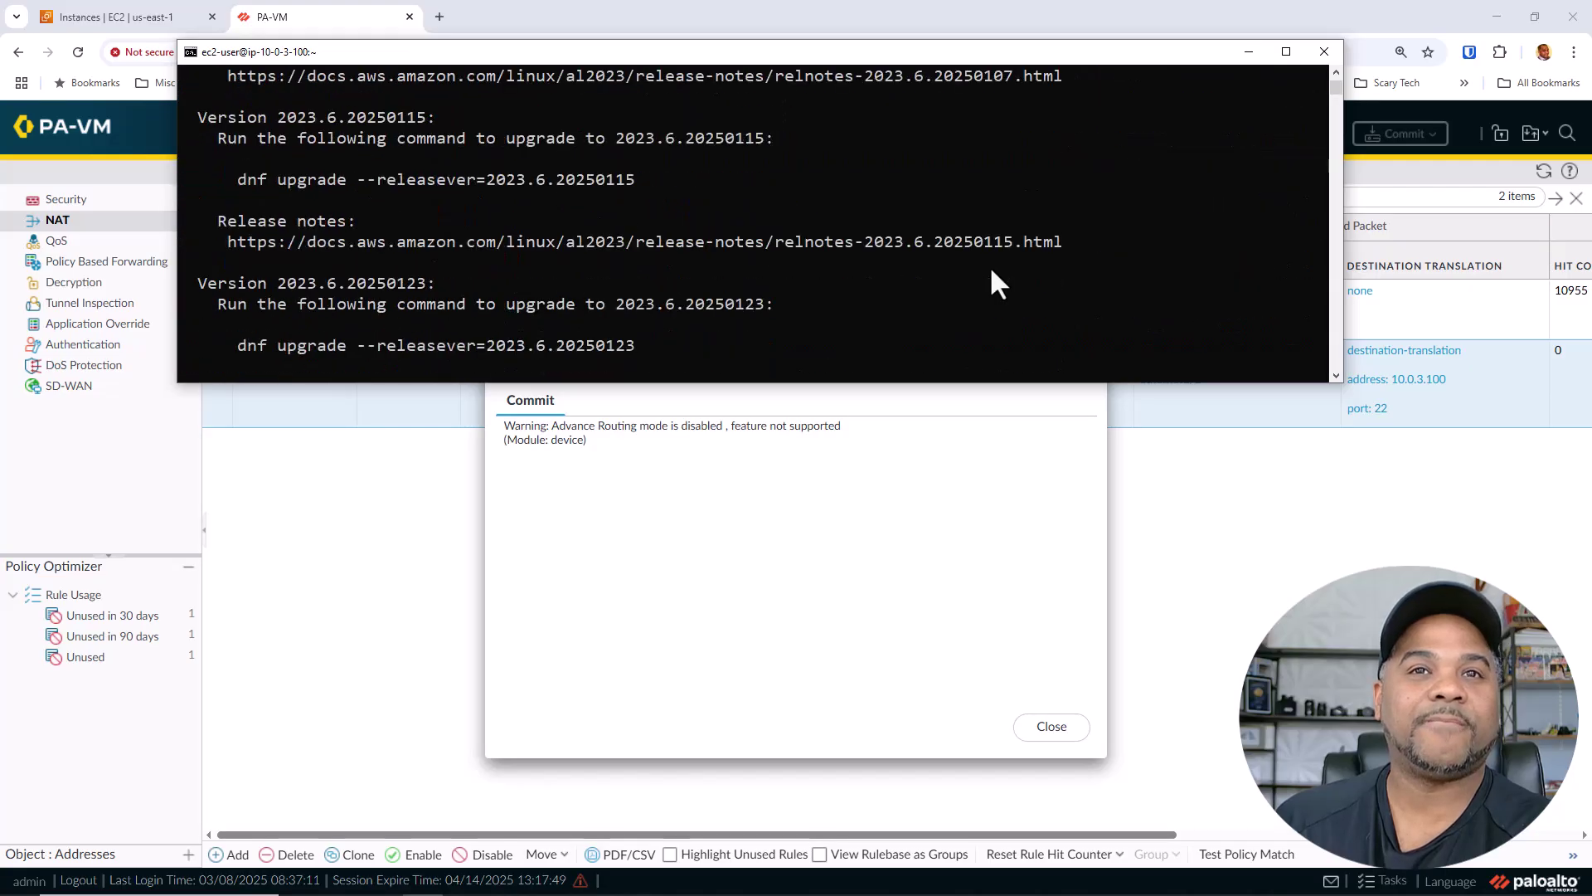
scroll(991, 265, down, 3)
scroll(990, 265, up, 5)
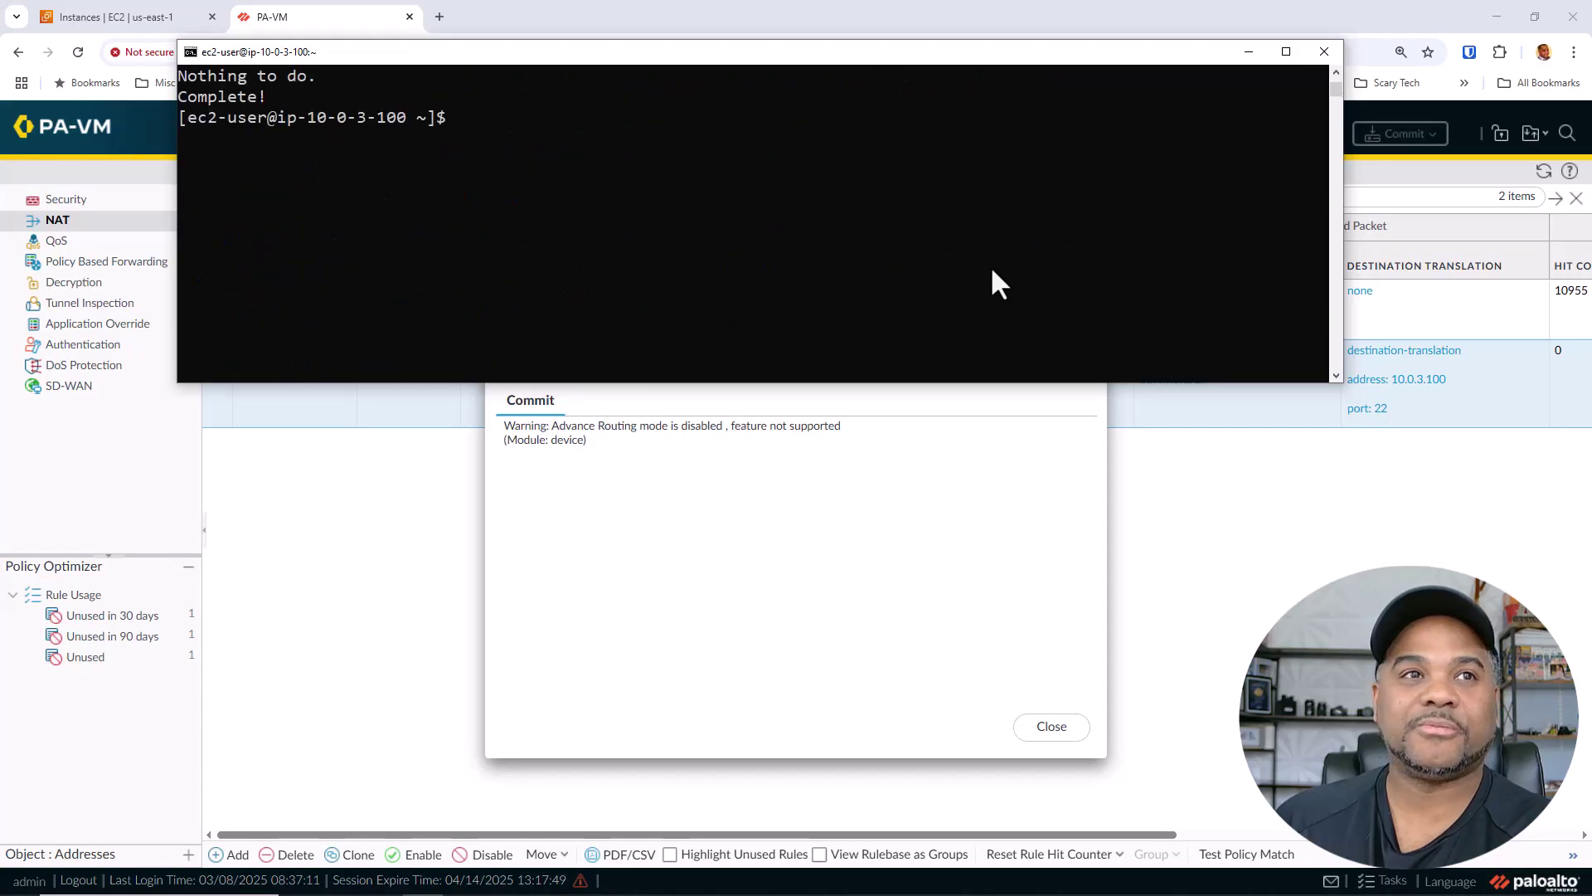
Step: Install the Apache web server on the Linux host with sudo yum install httpd -y
click(990, 265)
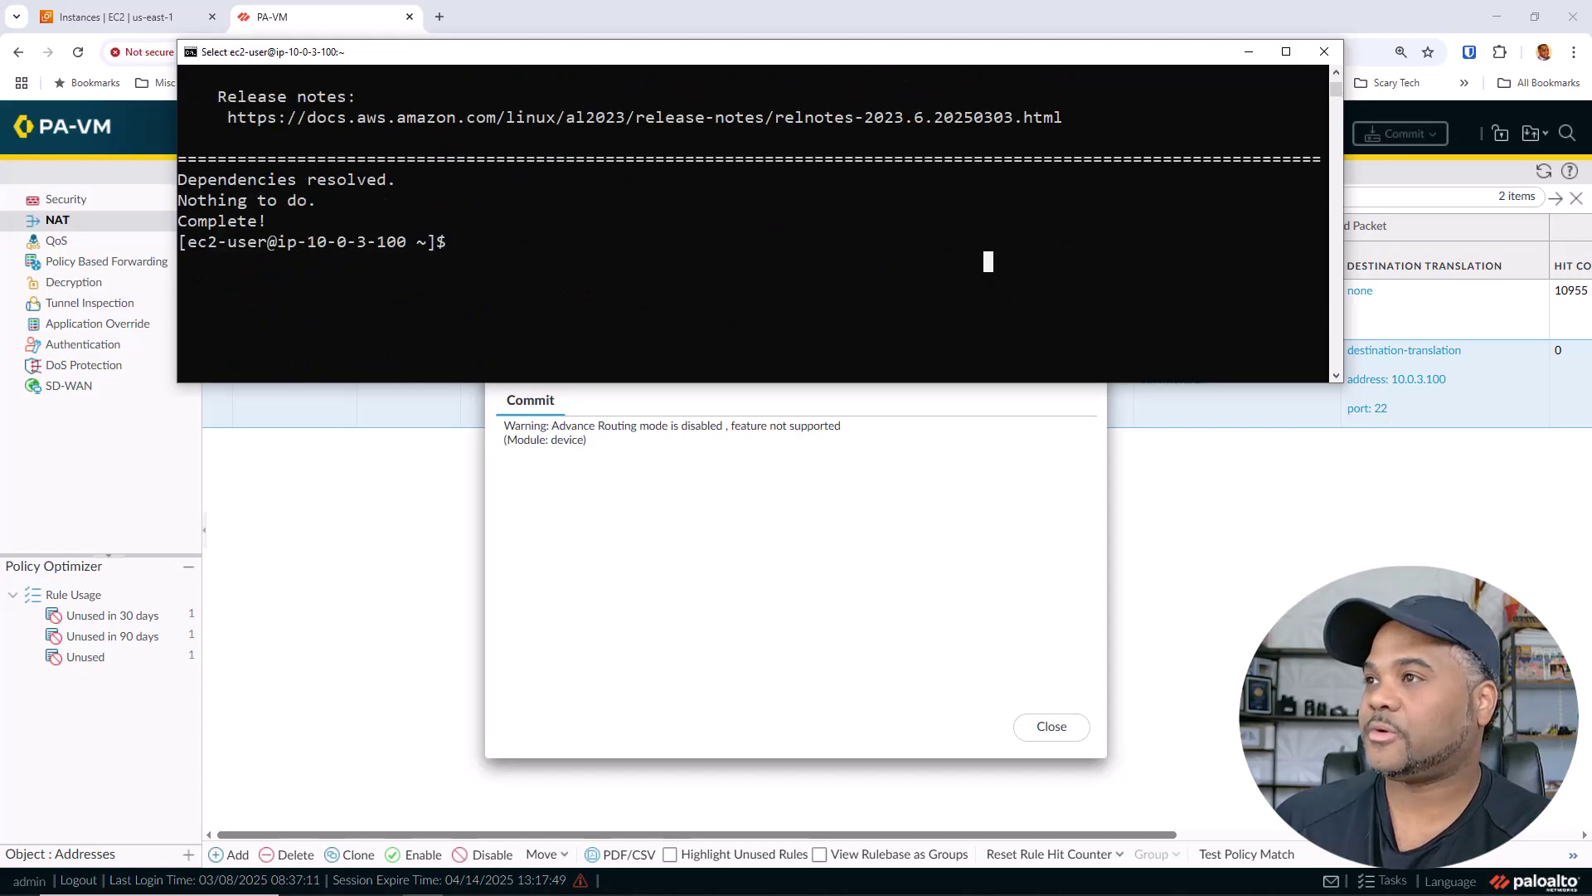
text(s)
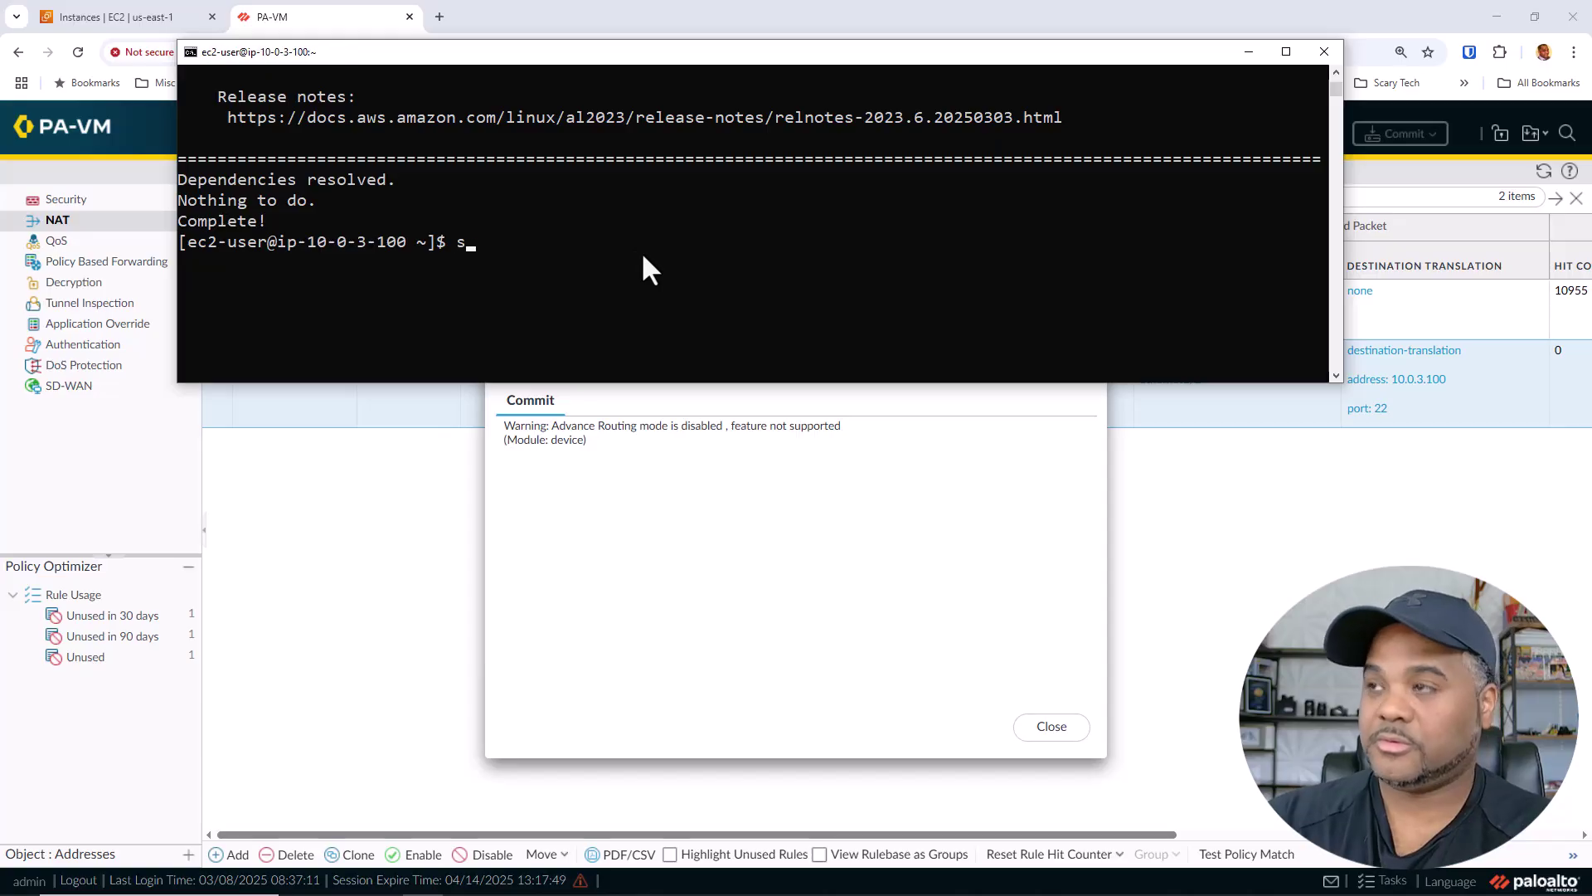
text(udo yum in)
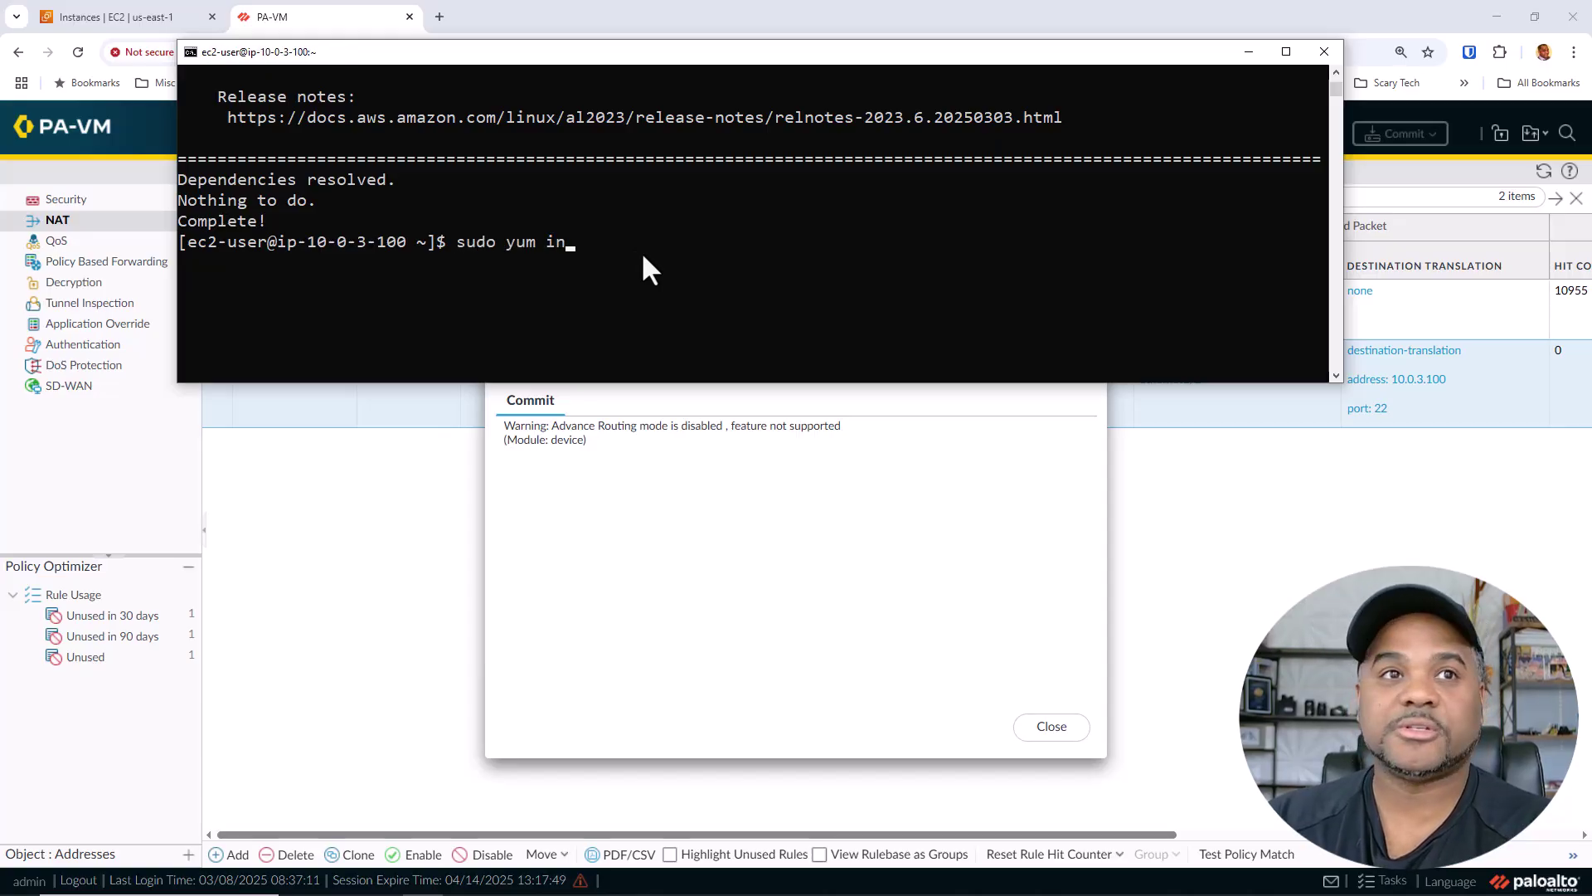
text(tal)
key(BackSpace)
key(BackSpace)
key(BackSpace)
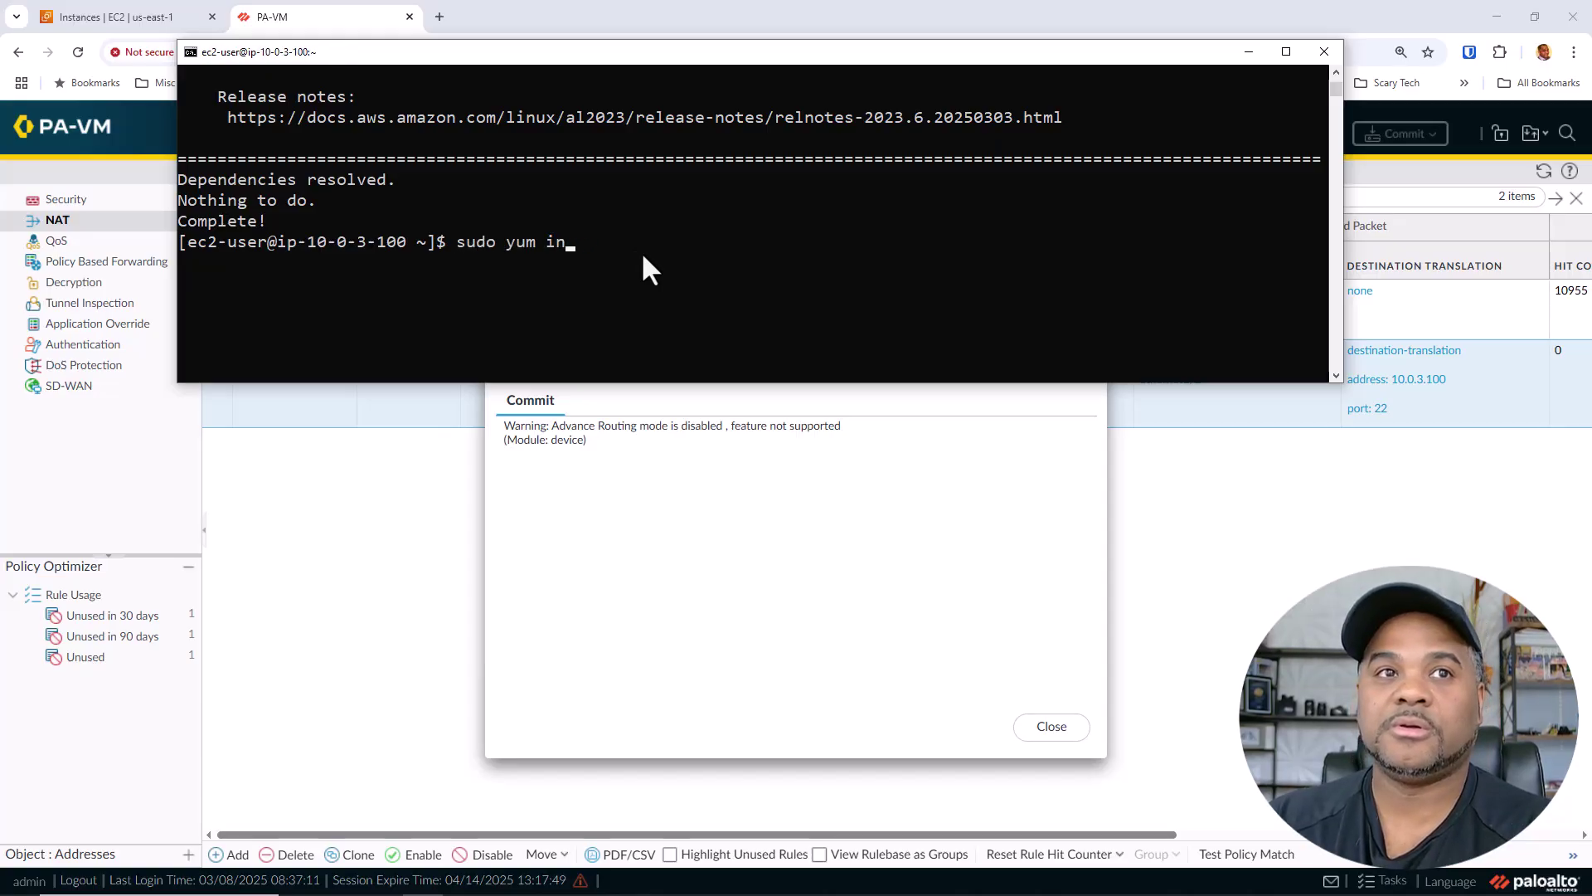
text(stall http)
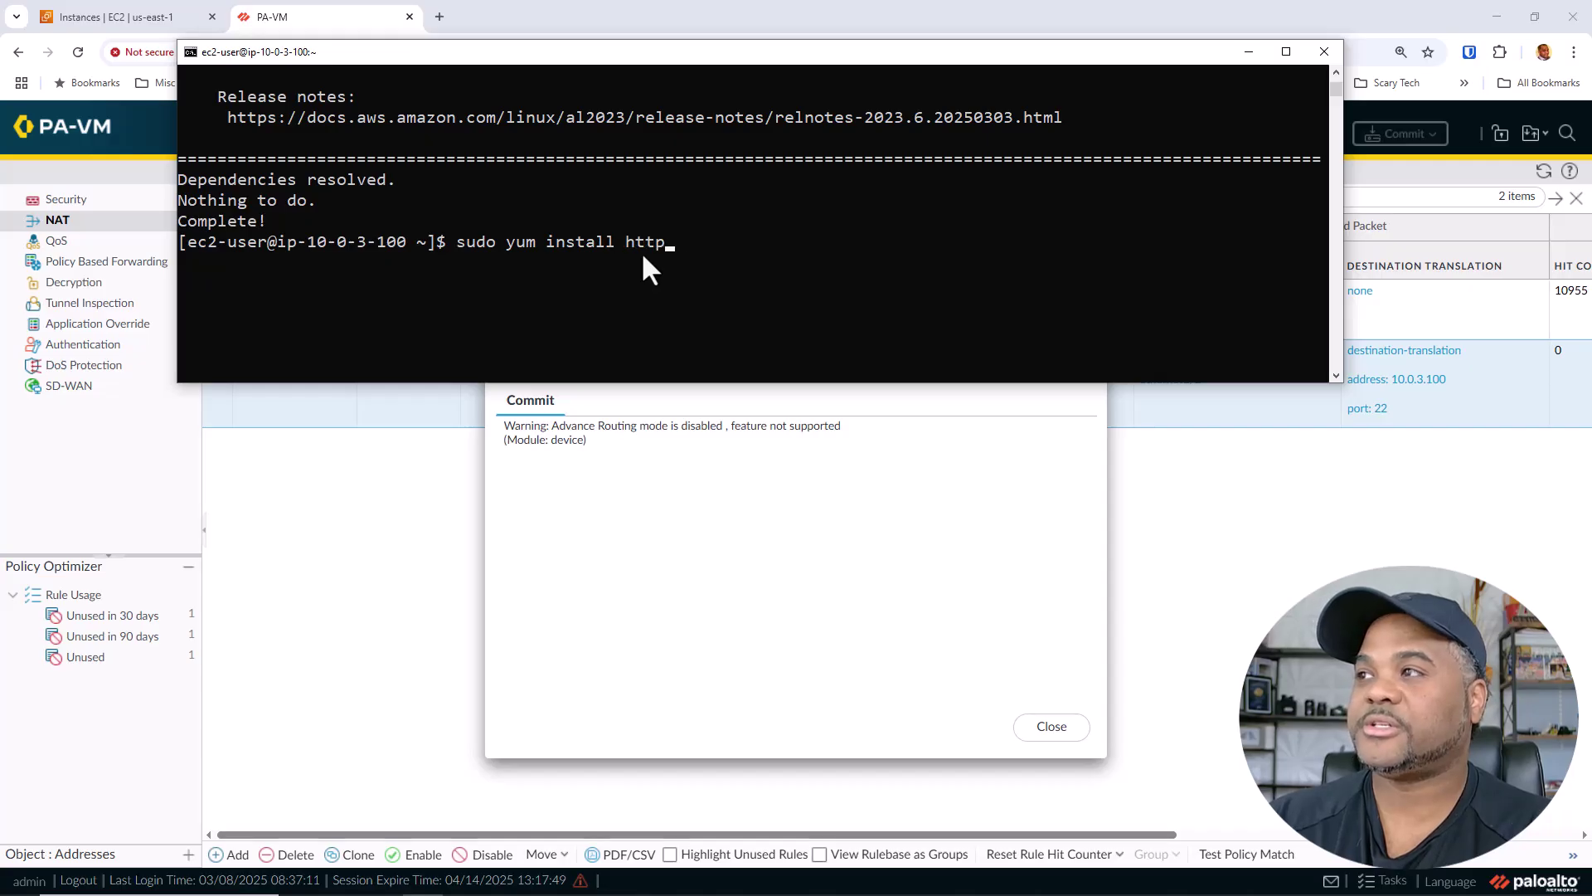
text(d -y)
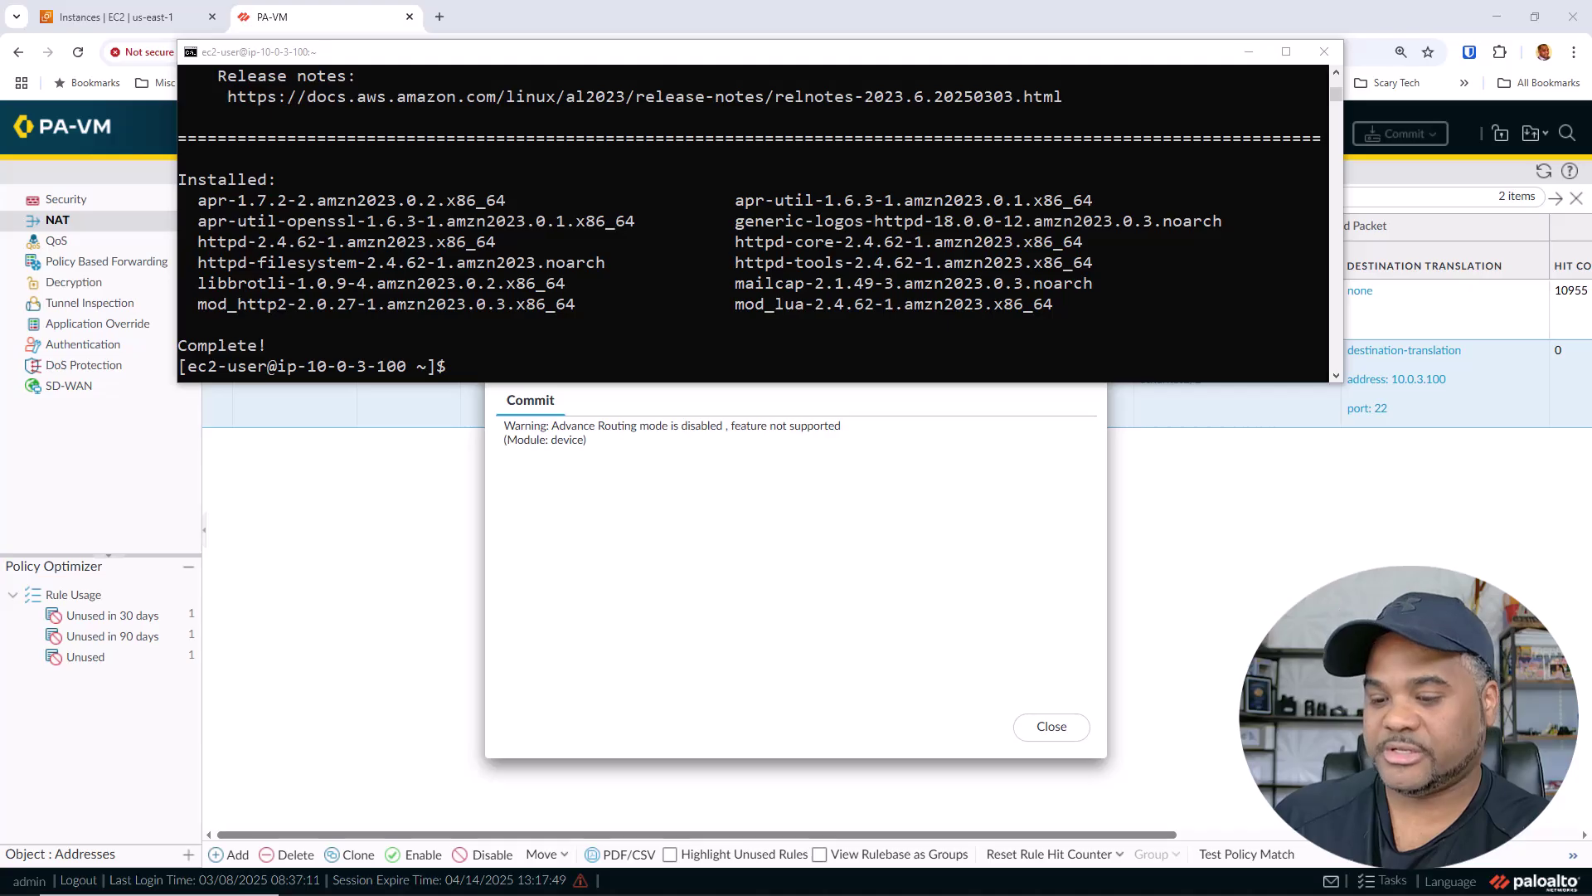
Step: Paste the systemctl start, enable and status commands for httpd, and run sudo systemctl enable httpd separately
right_click(665, 355)
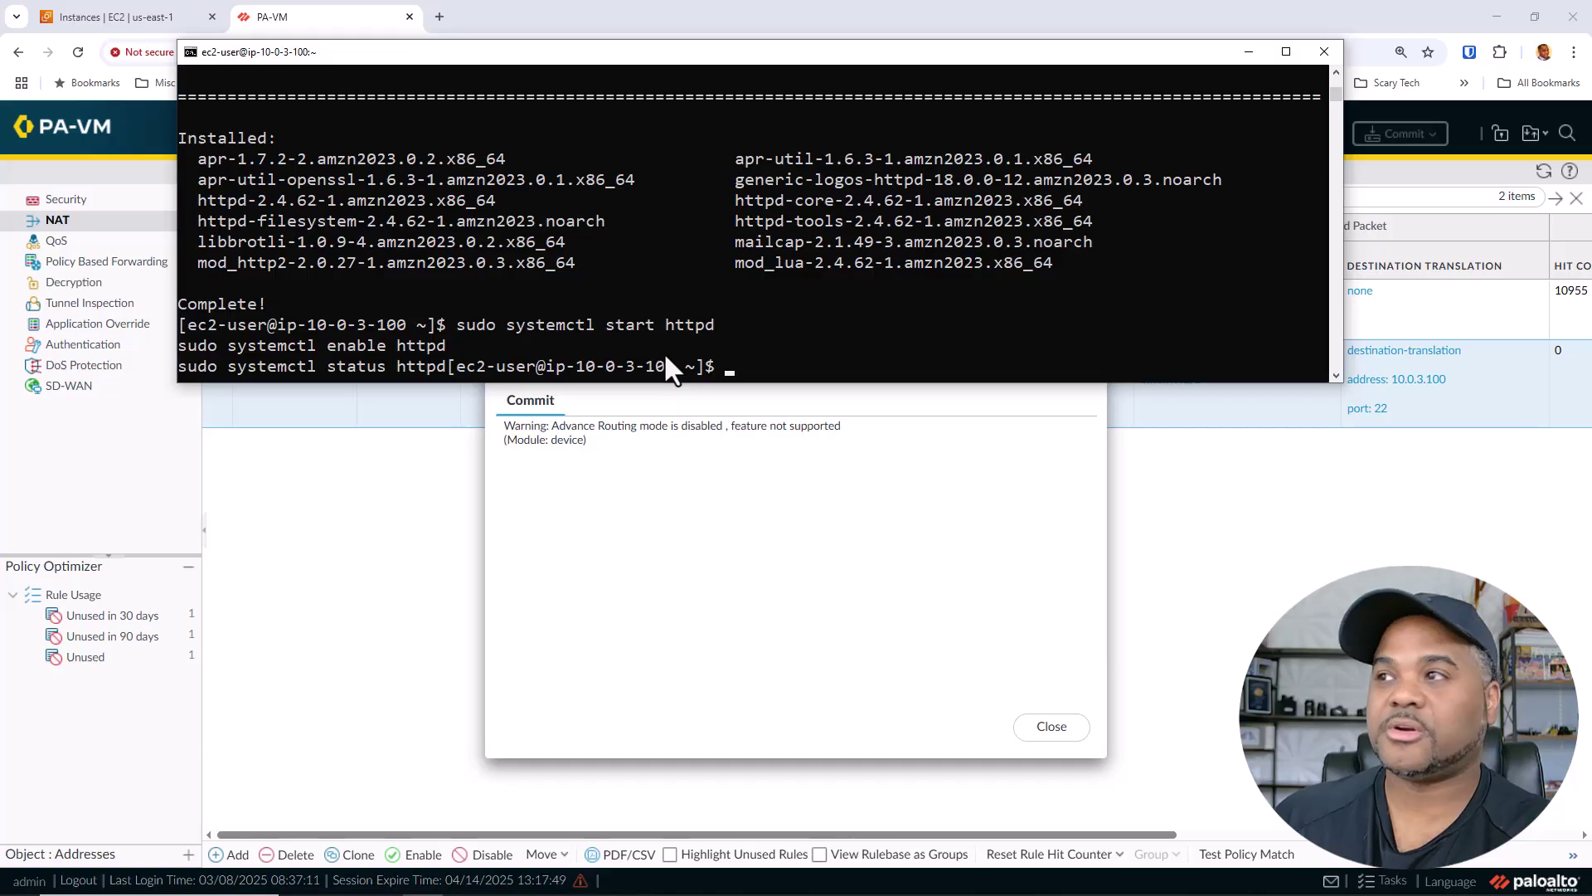
click(800, 323)
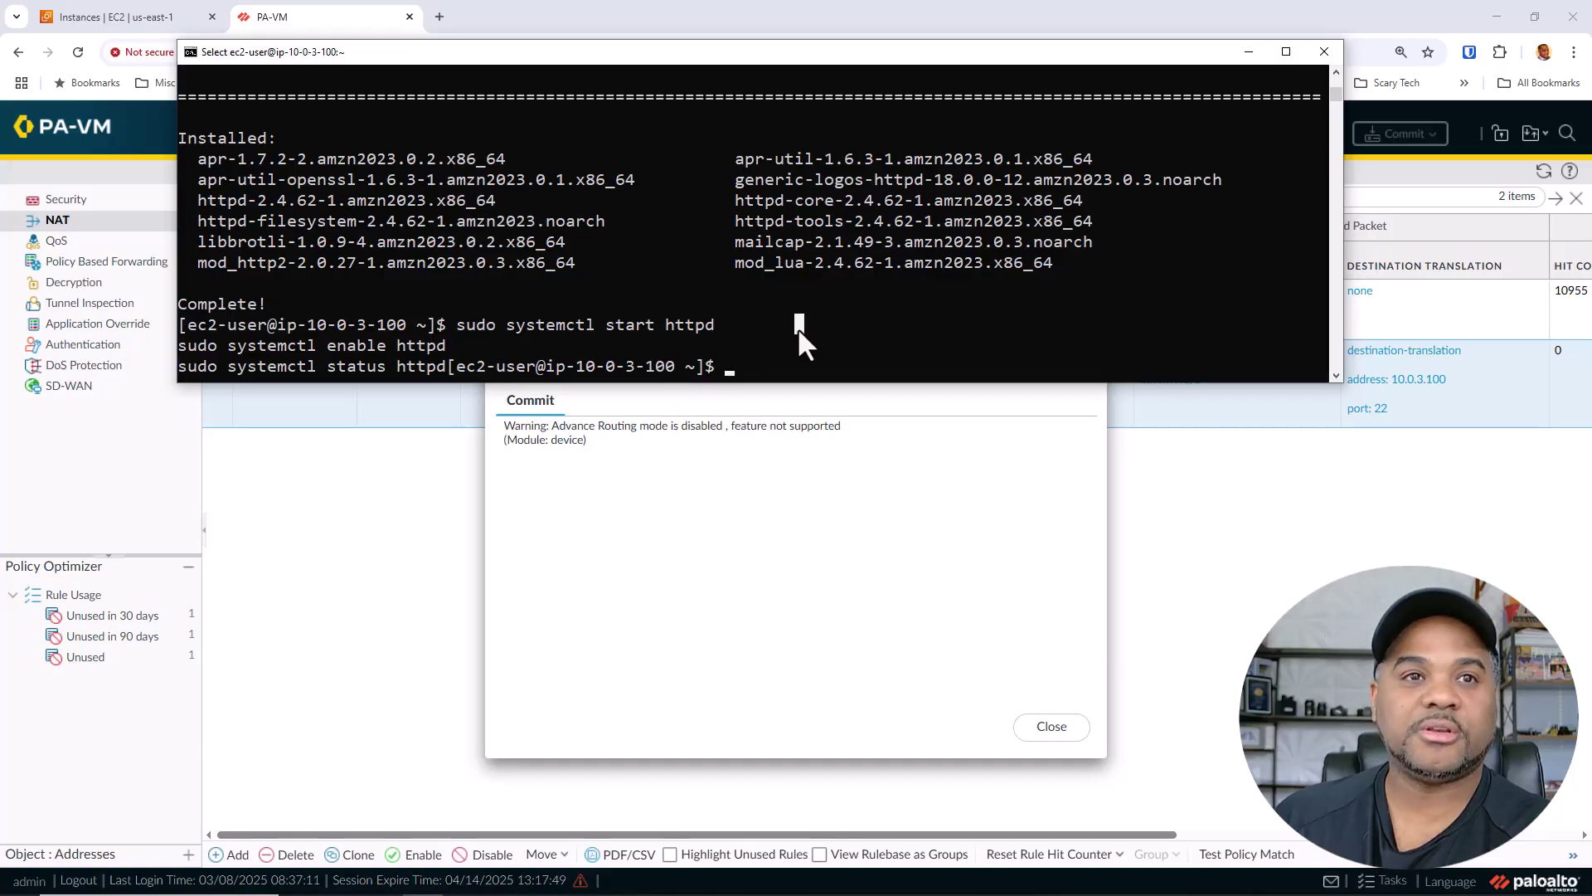
text(sud)
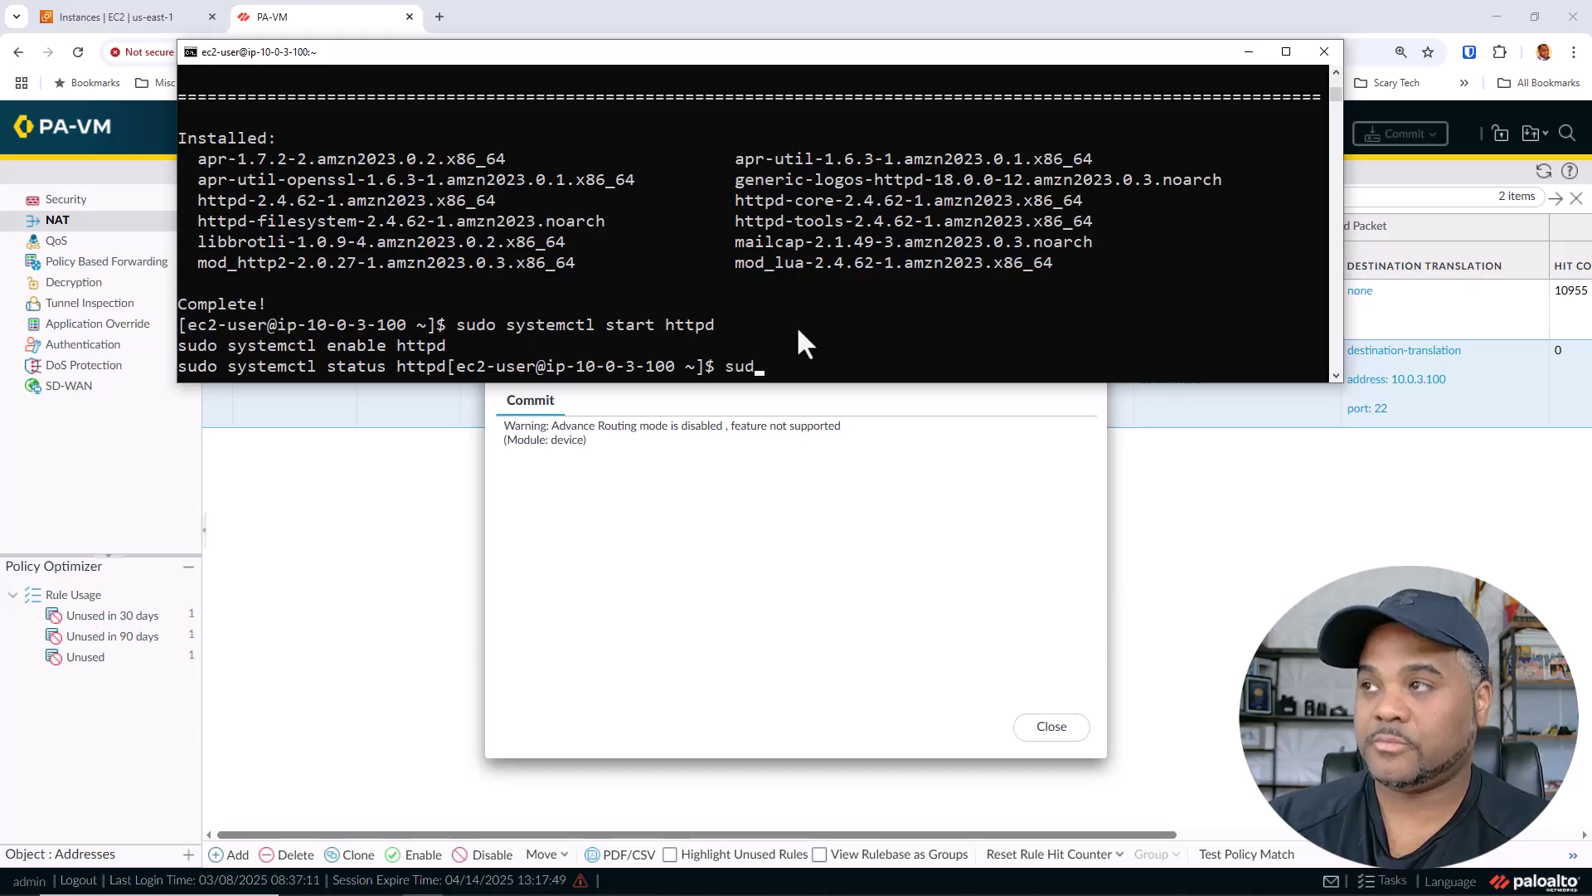
text(o systemctl )
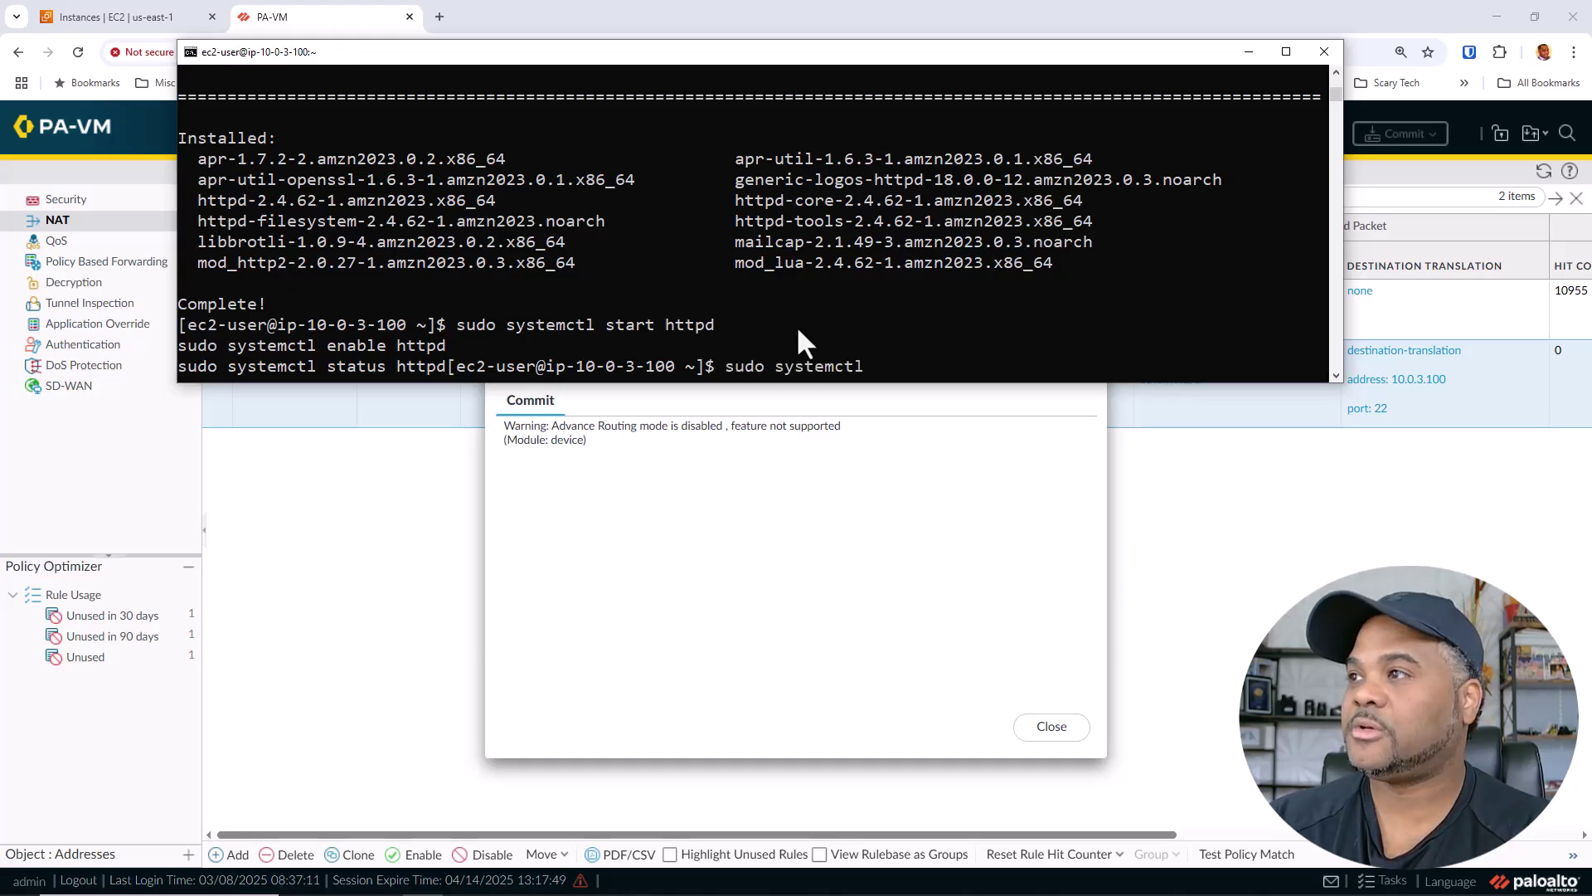
text(enable http)
text(d)
key(Return)
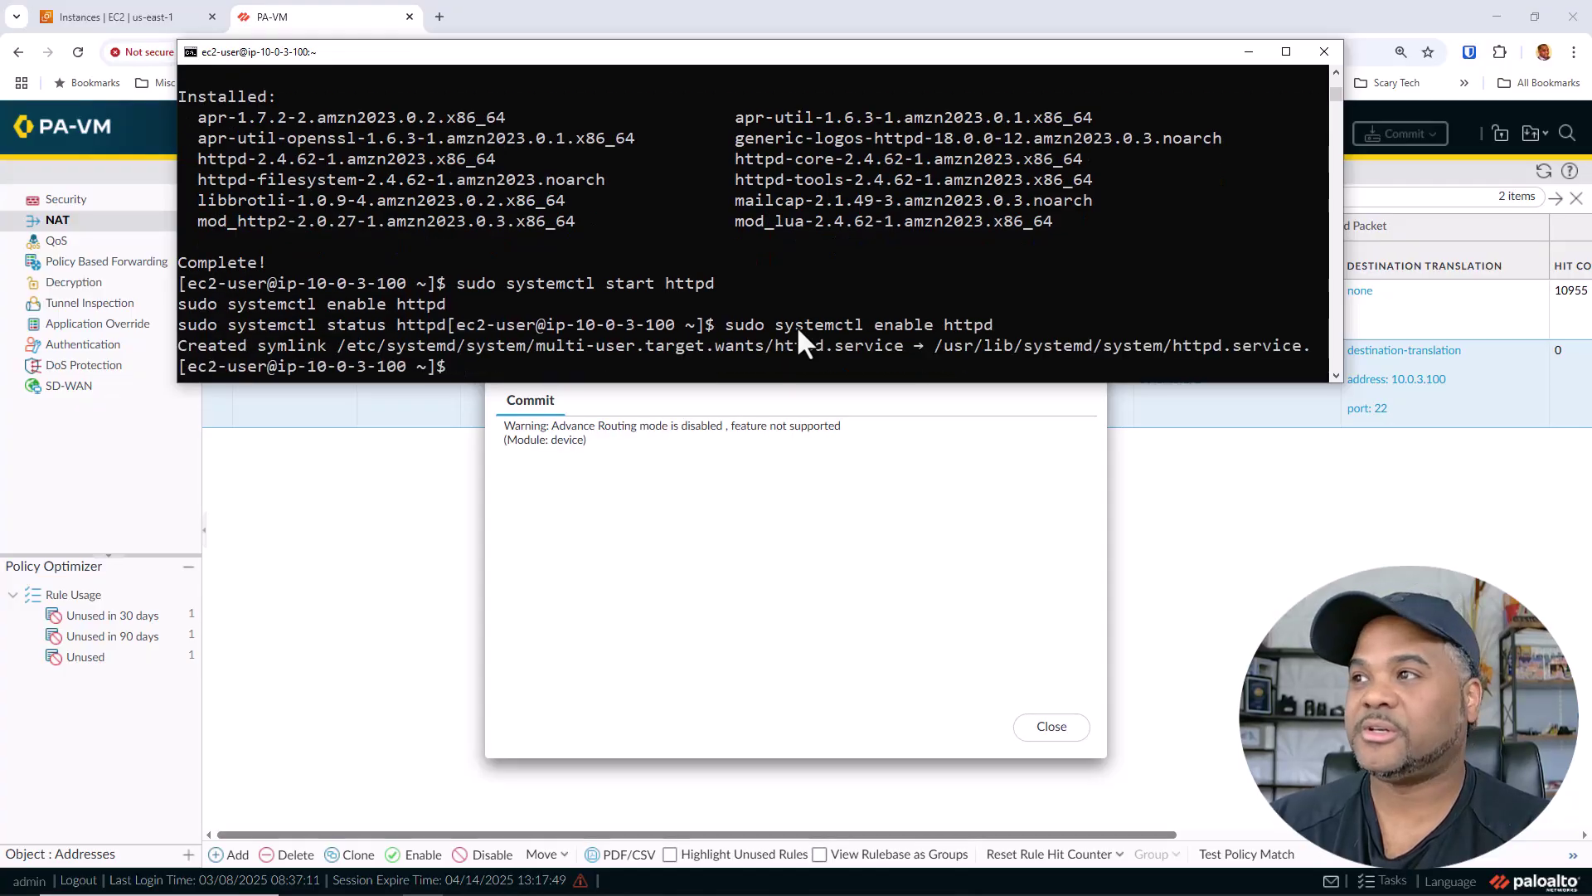
Step: Check the state of the httpd service with sudo systemctl status httpd
text(sudo system)
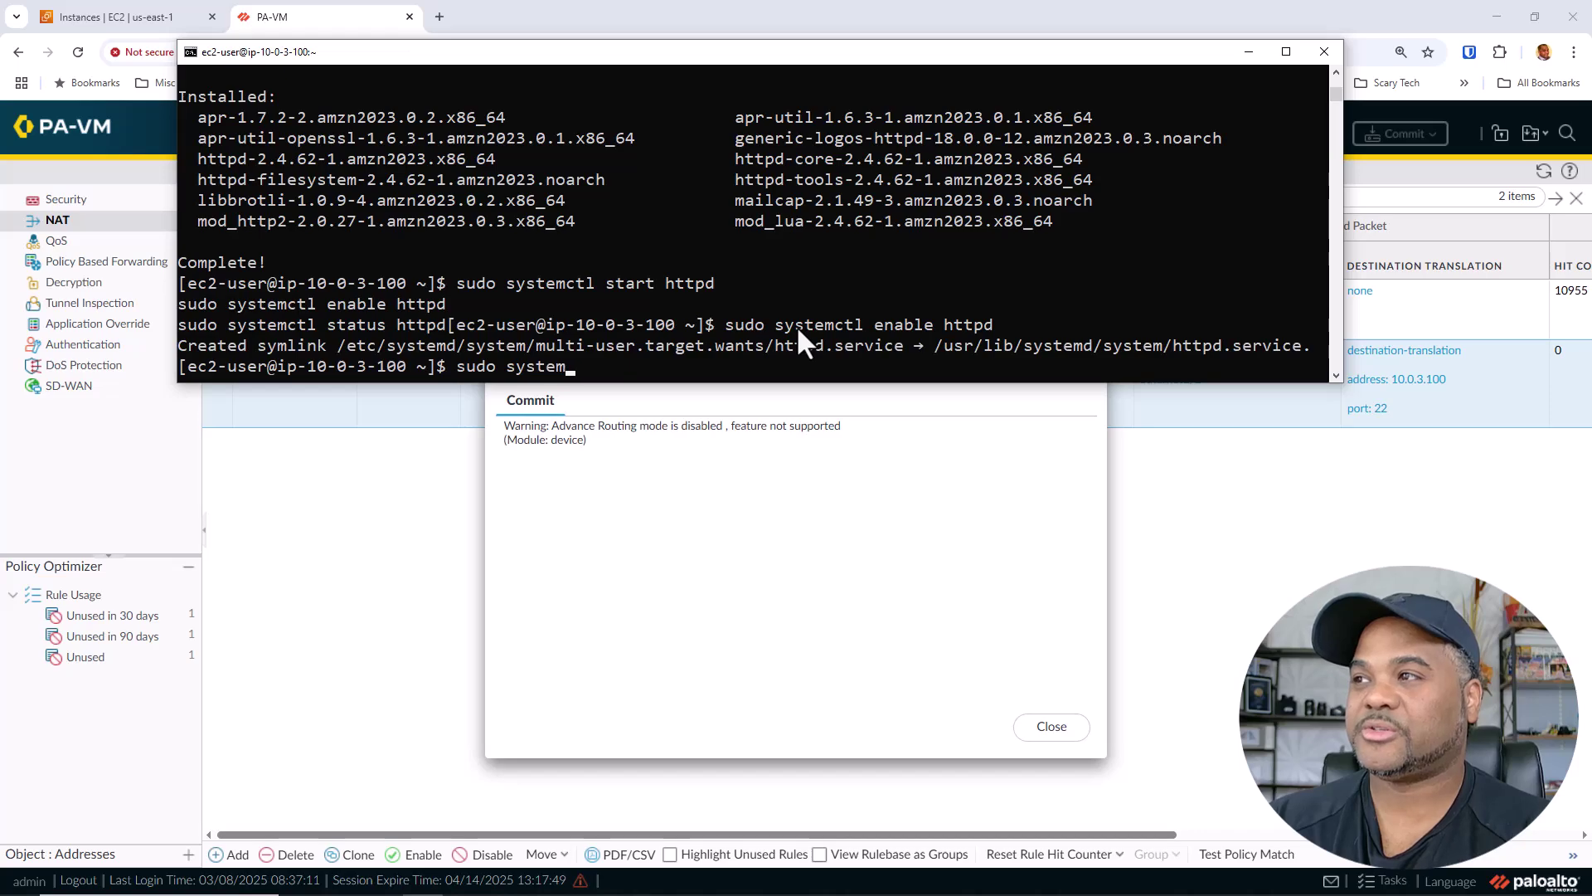
text(ctl stat)
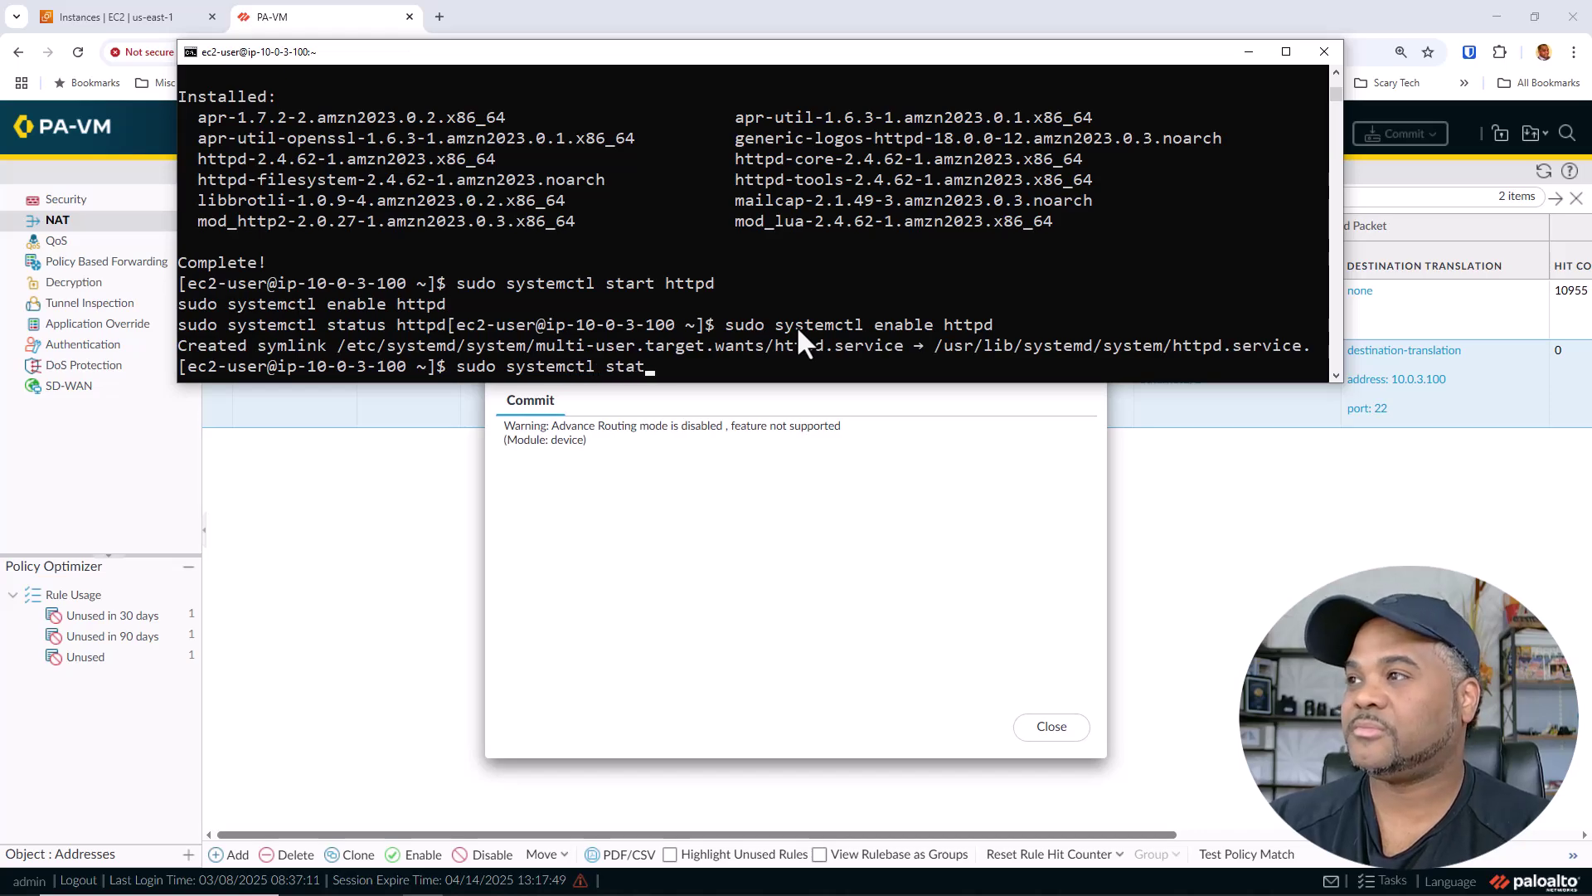
text(us httpd)
key(Return)
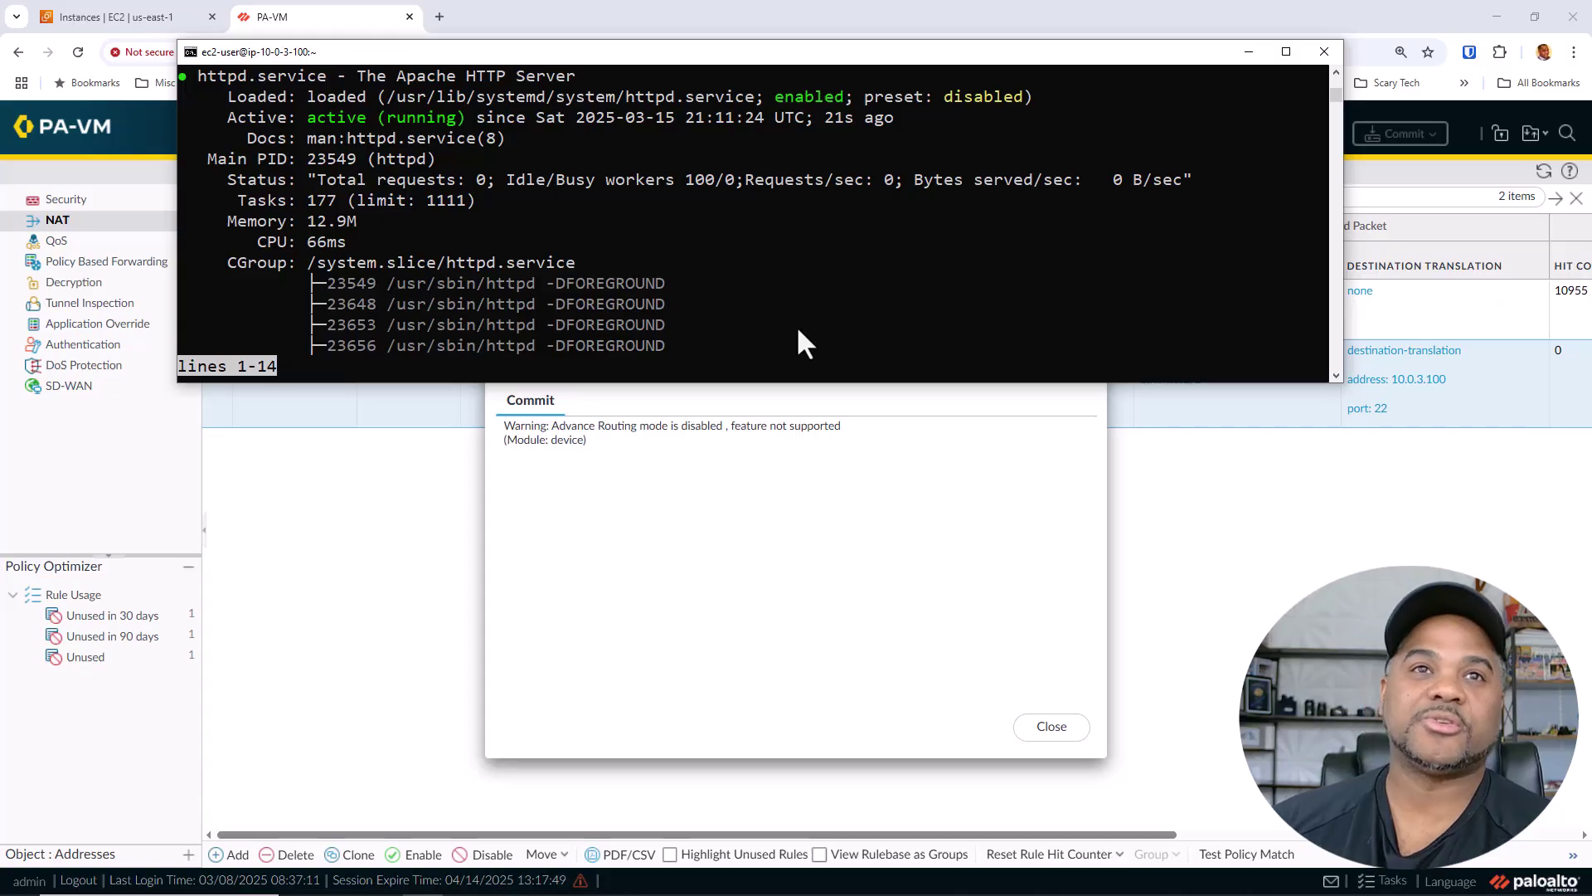
Step: Switch to the PA-VM web interface, dismiss the commit status, clone the SSH Inbound NAT to Linux 3.100 rule after itself, and fit the column widths
click(1247, 53)
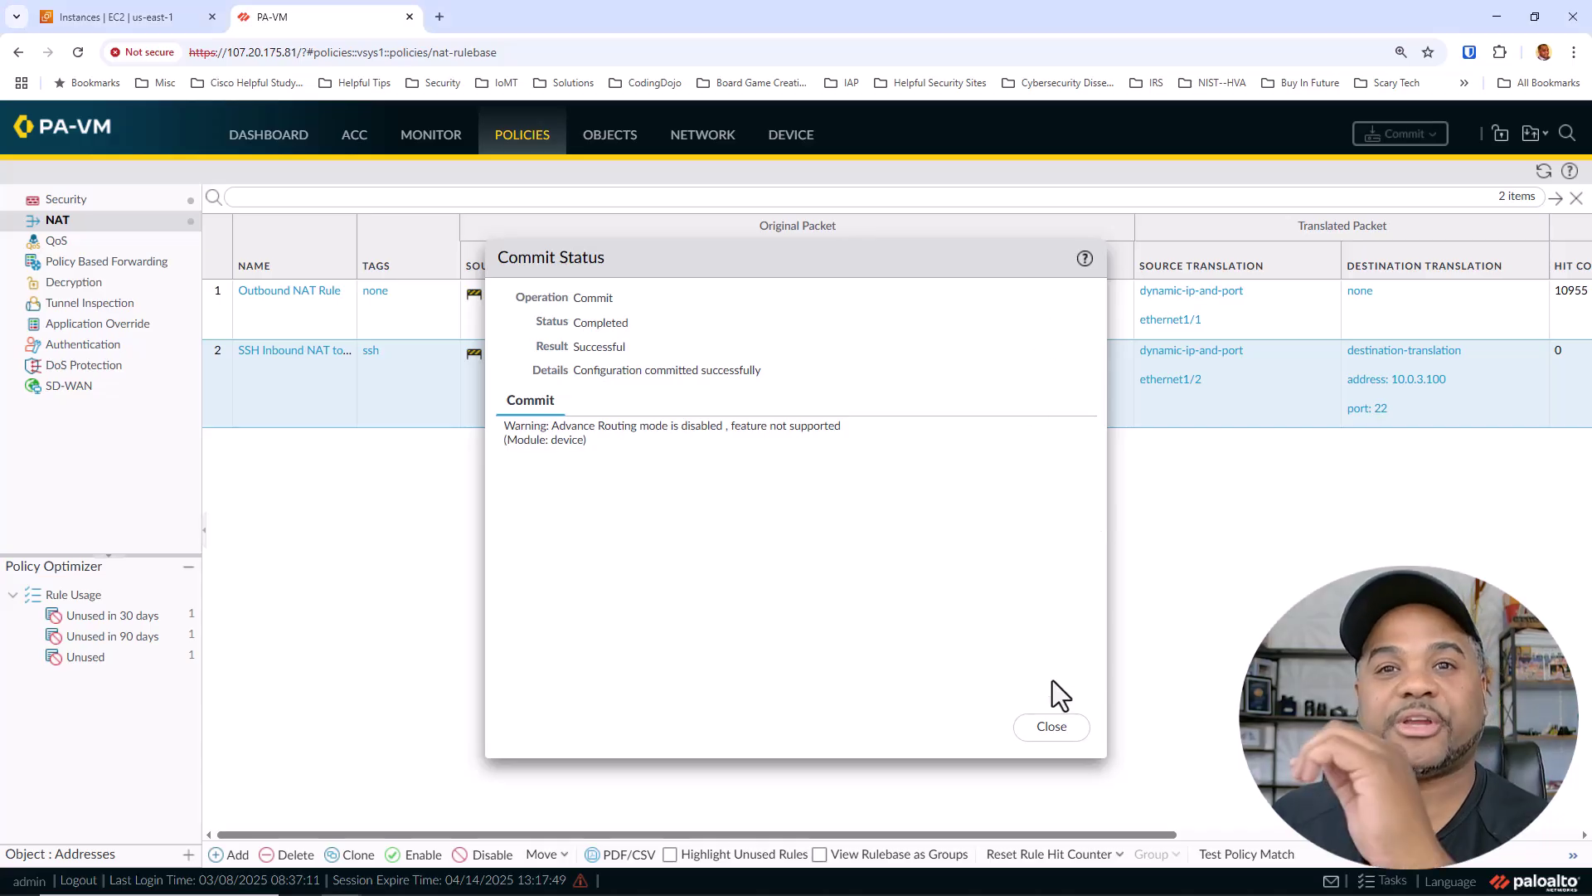
click(1052, 730)
click(79, 219)
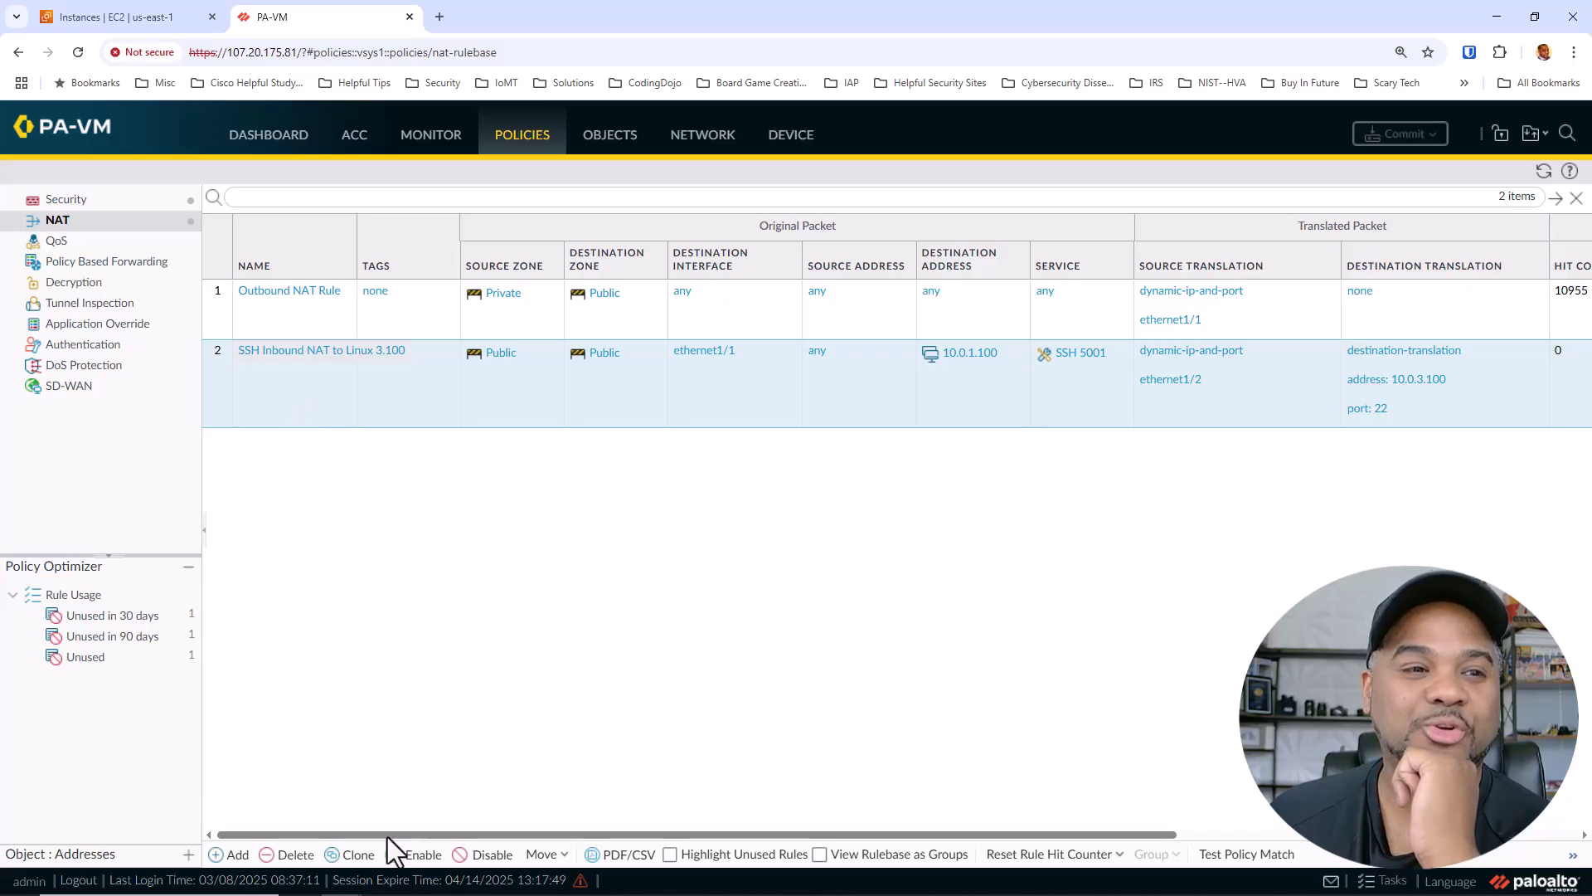
click(355, 854)
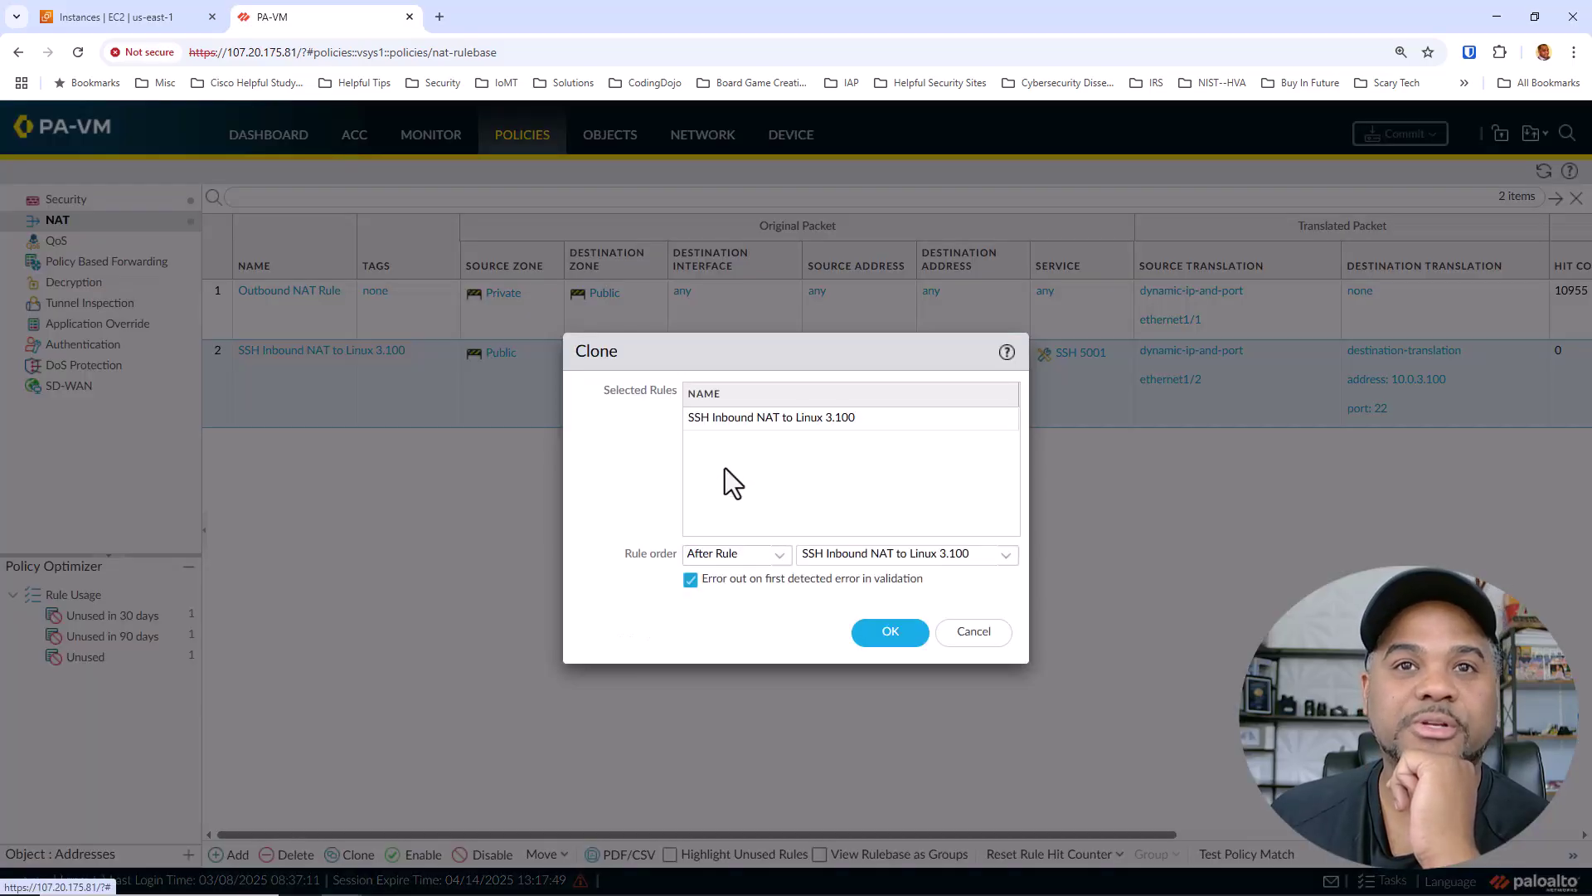
click(881, 638)
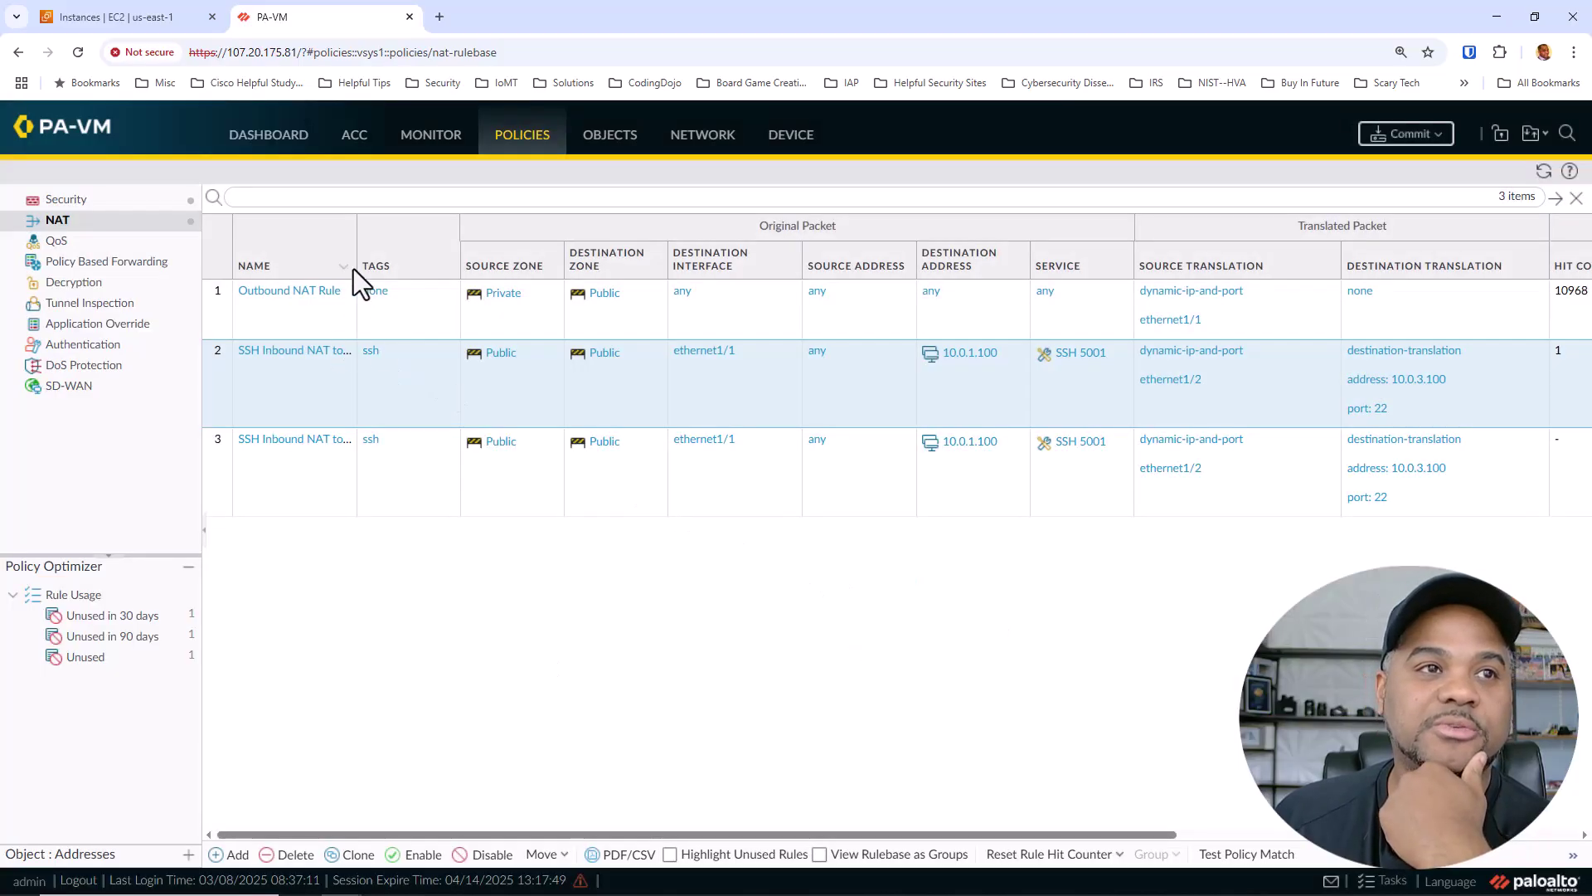
click(344, 266)
click(366, 319)
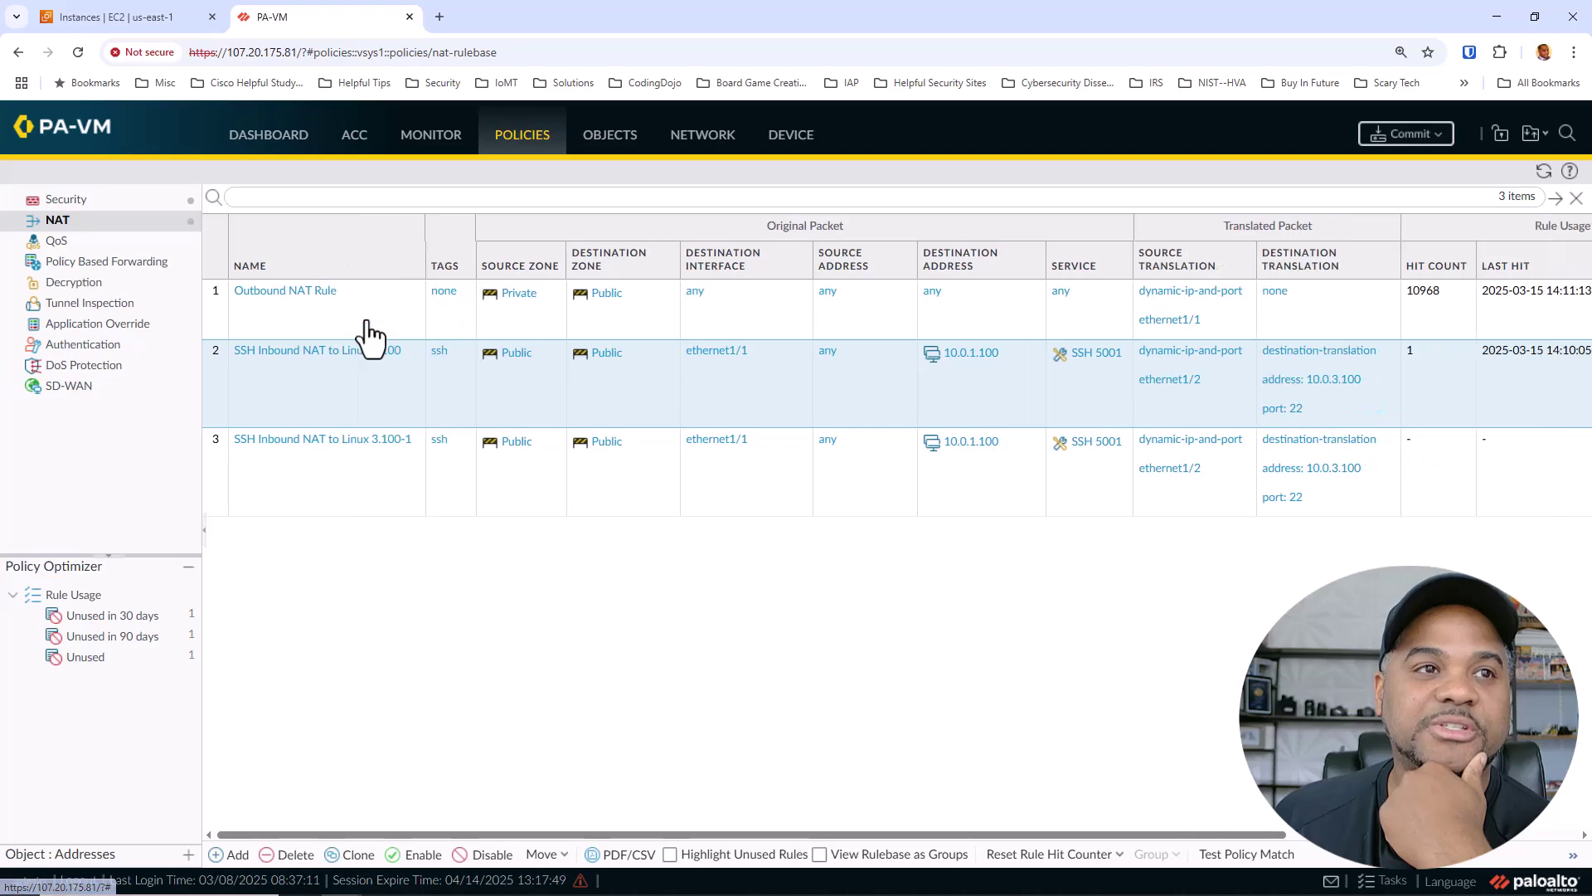
Step: Rename the cloned NAT rule HTTP Inbound NAT to Linux 3.100 and update its description to inbound HTTP translated to TCP/80
click(384, 443)
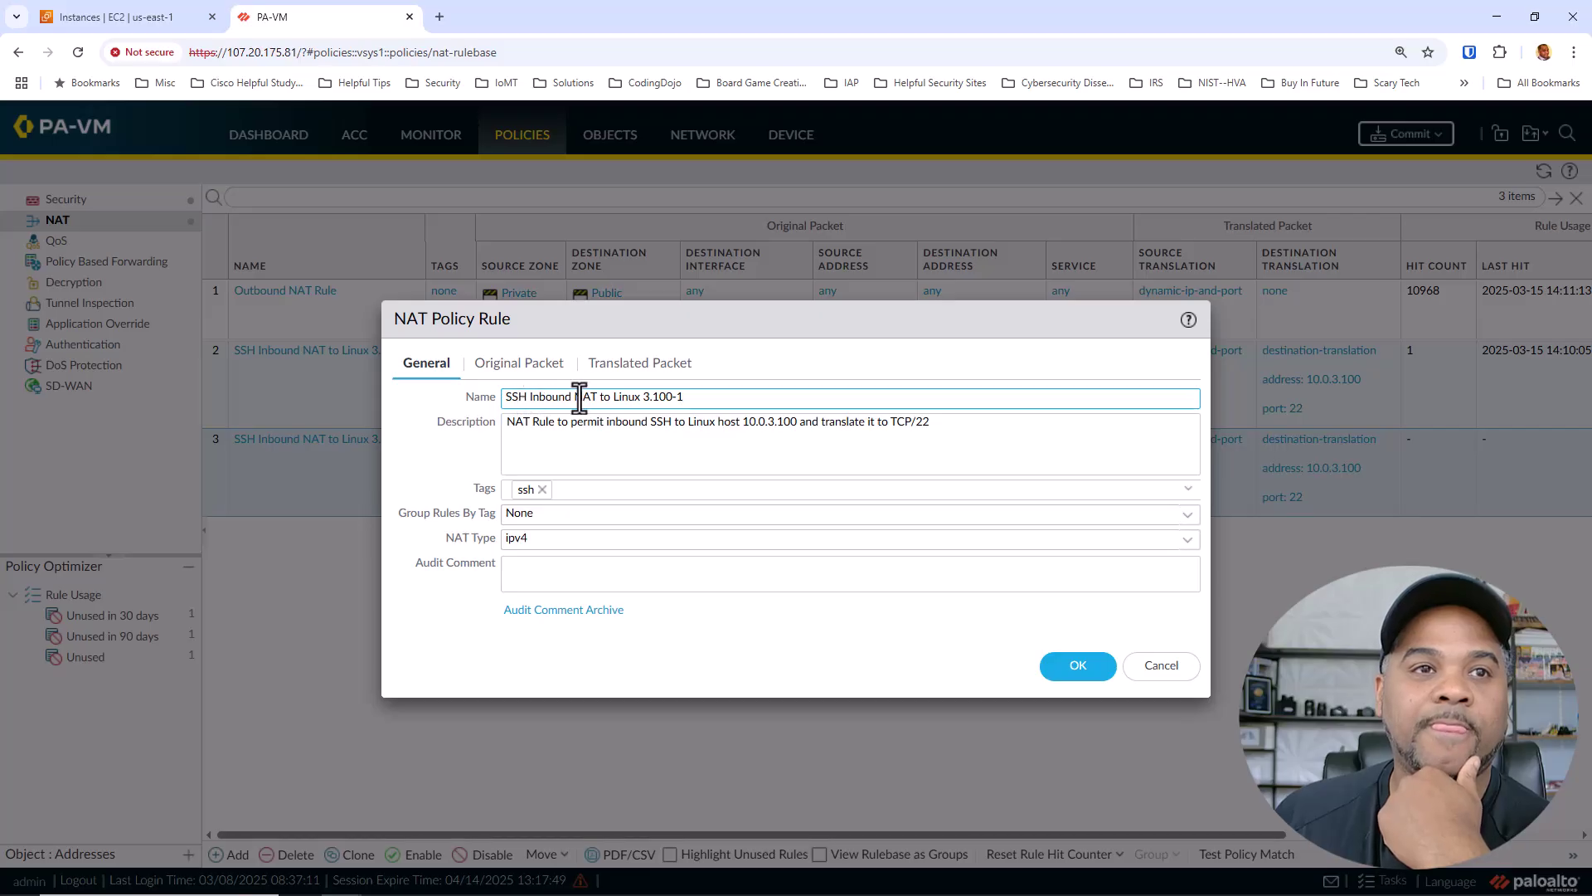
double_click(513, 397)
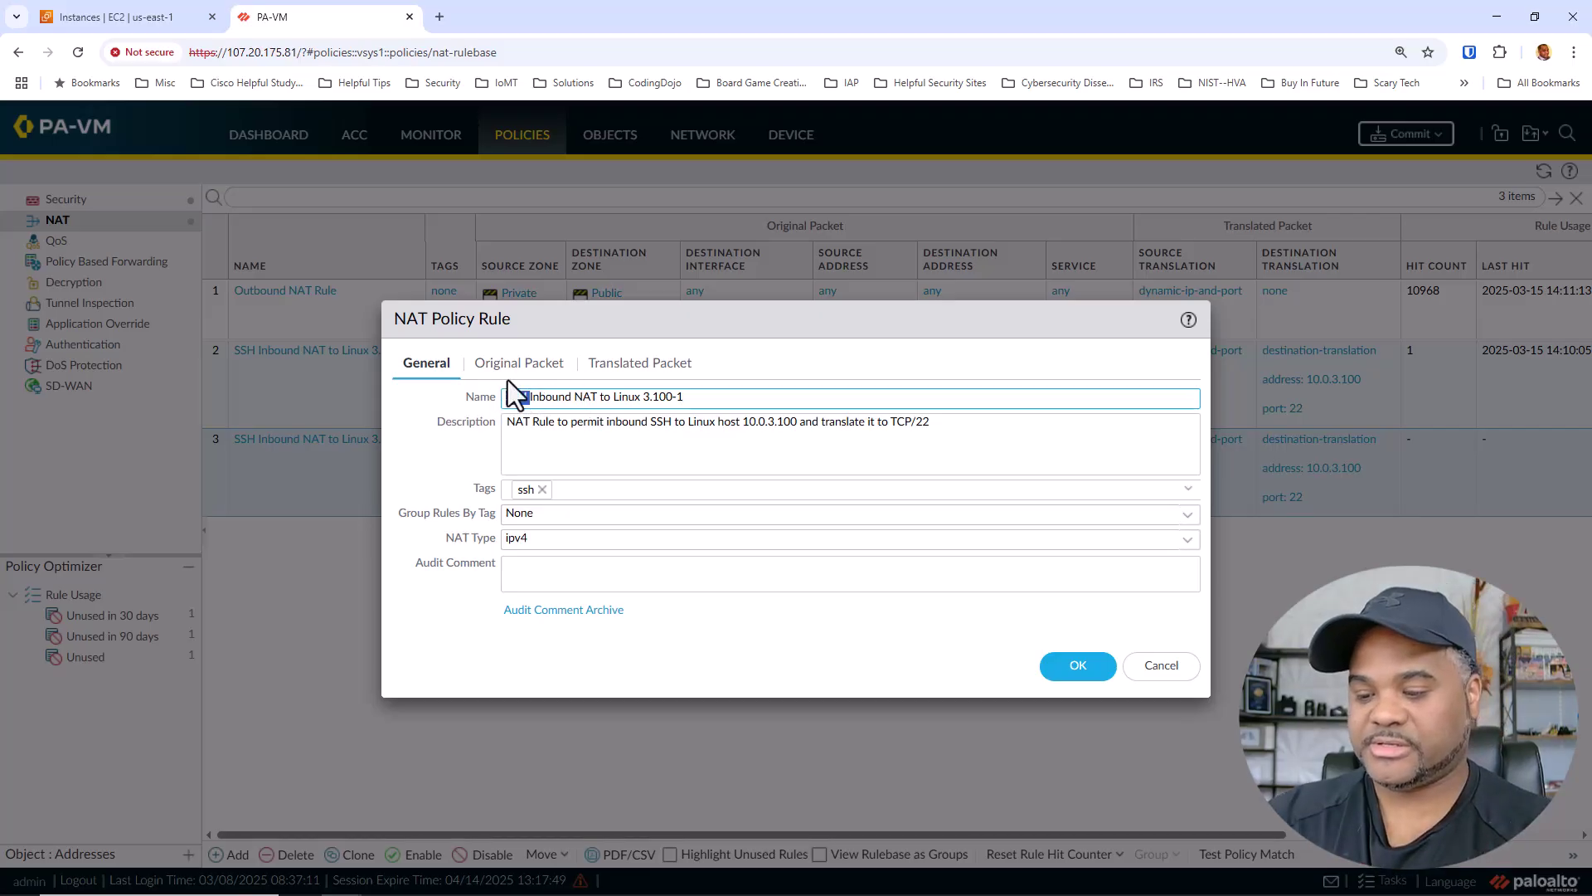
text(HTTPS)
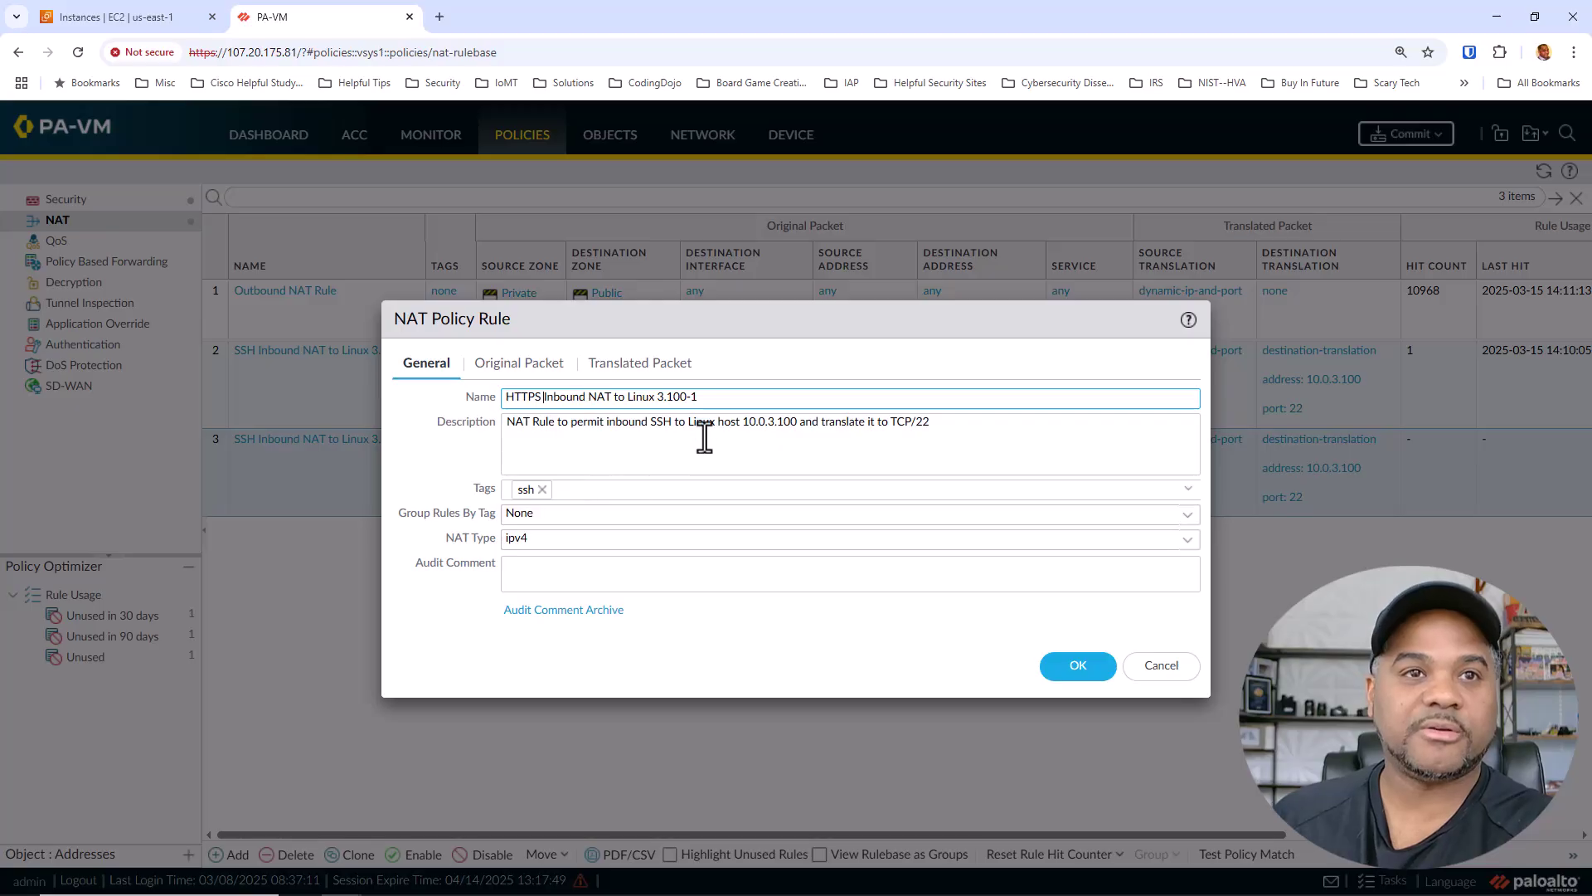
key(BackSpace)
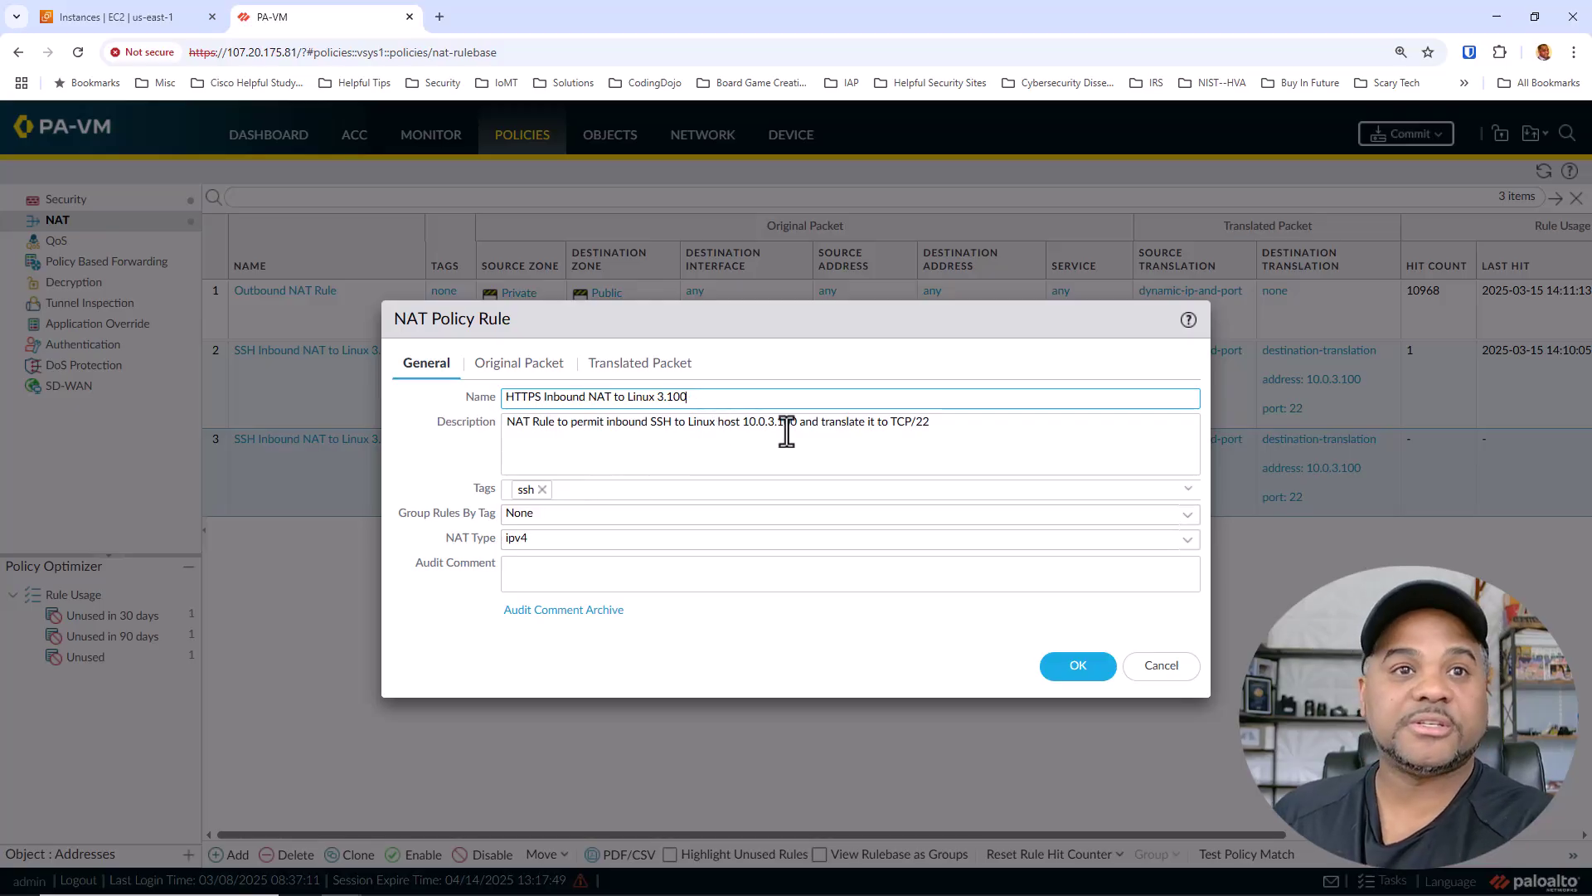
double_click(657, 423)
key(BackSpace)
text(H)
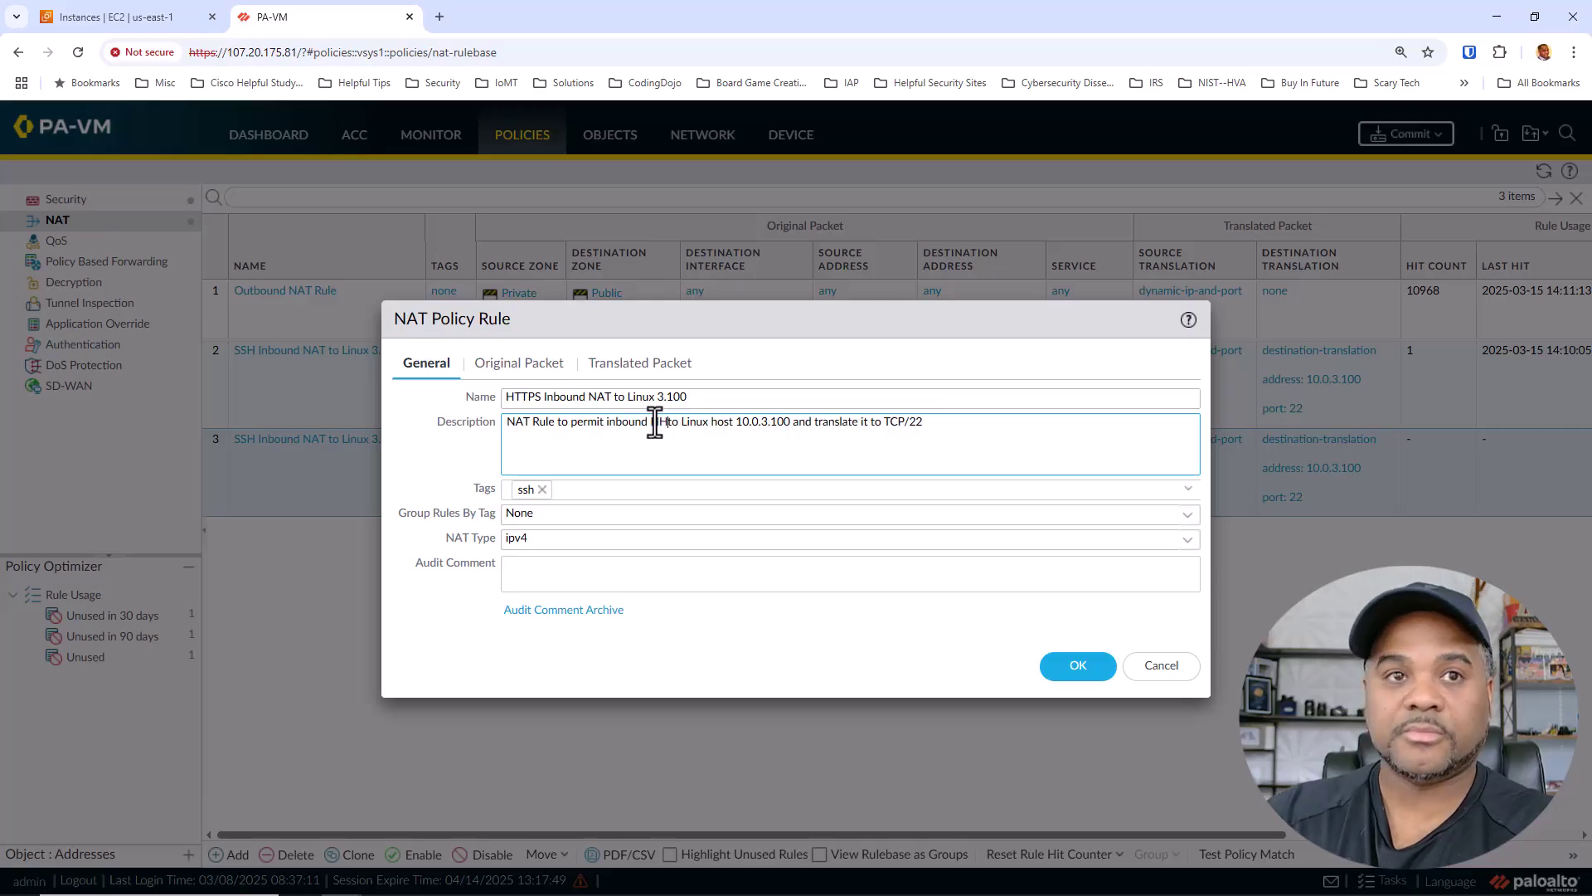
text(TTP)
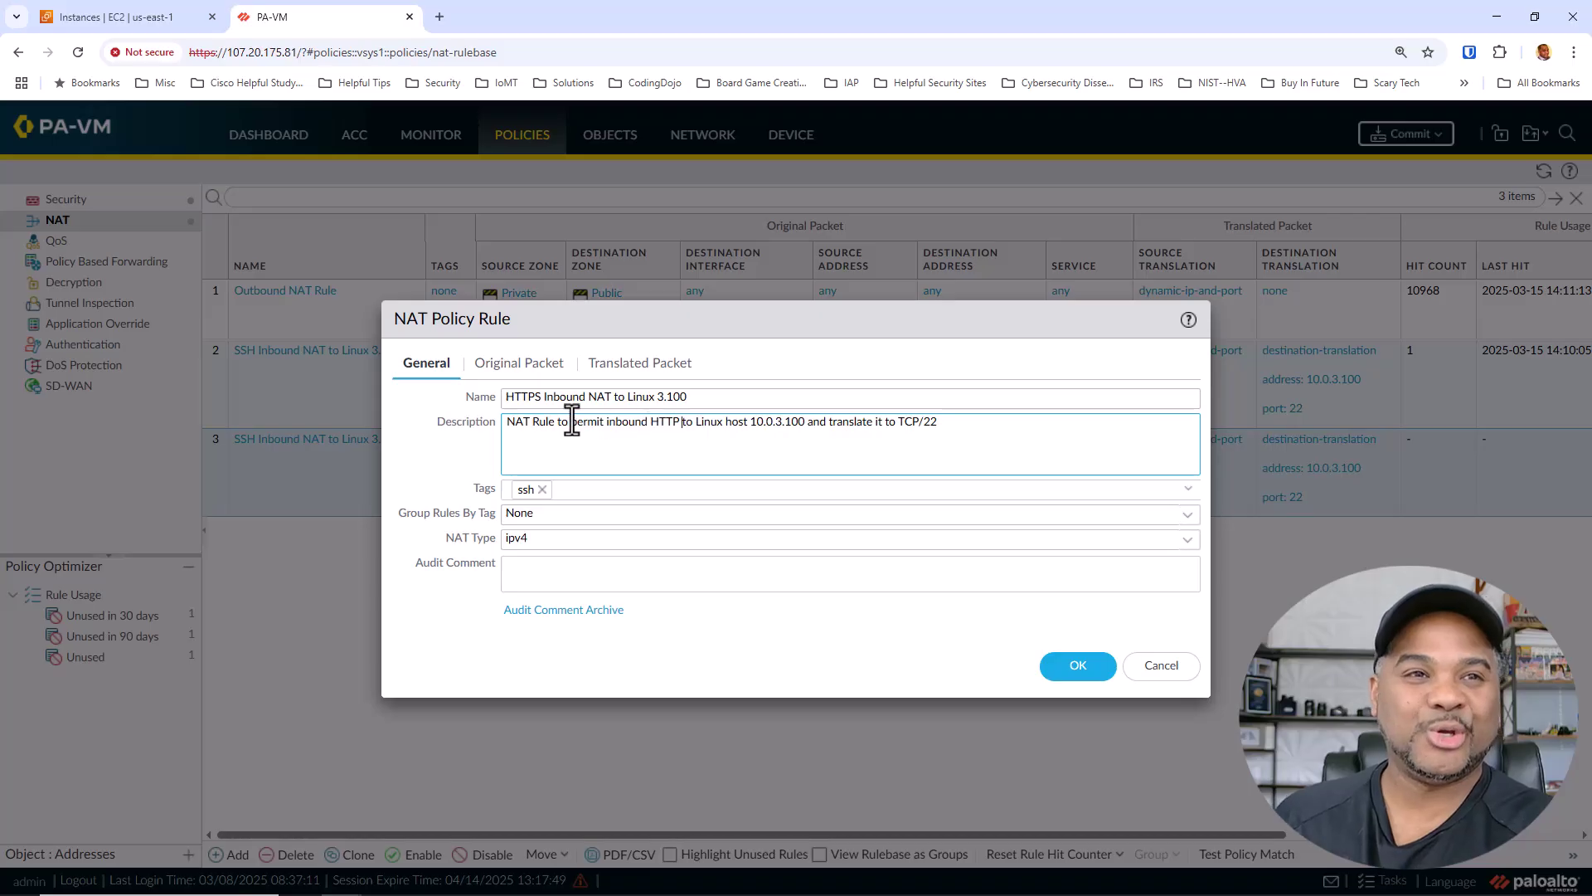
click(540, 401)
key(BackSpace)
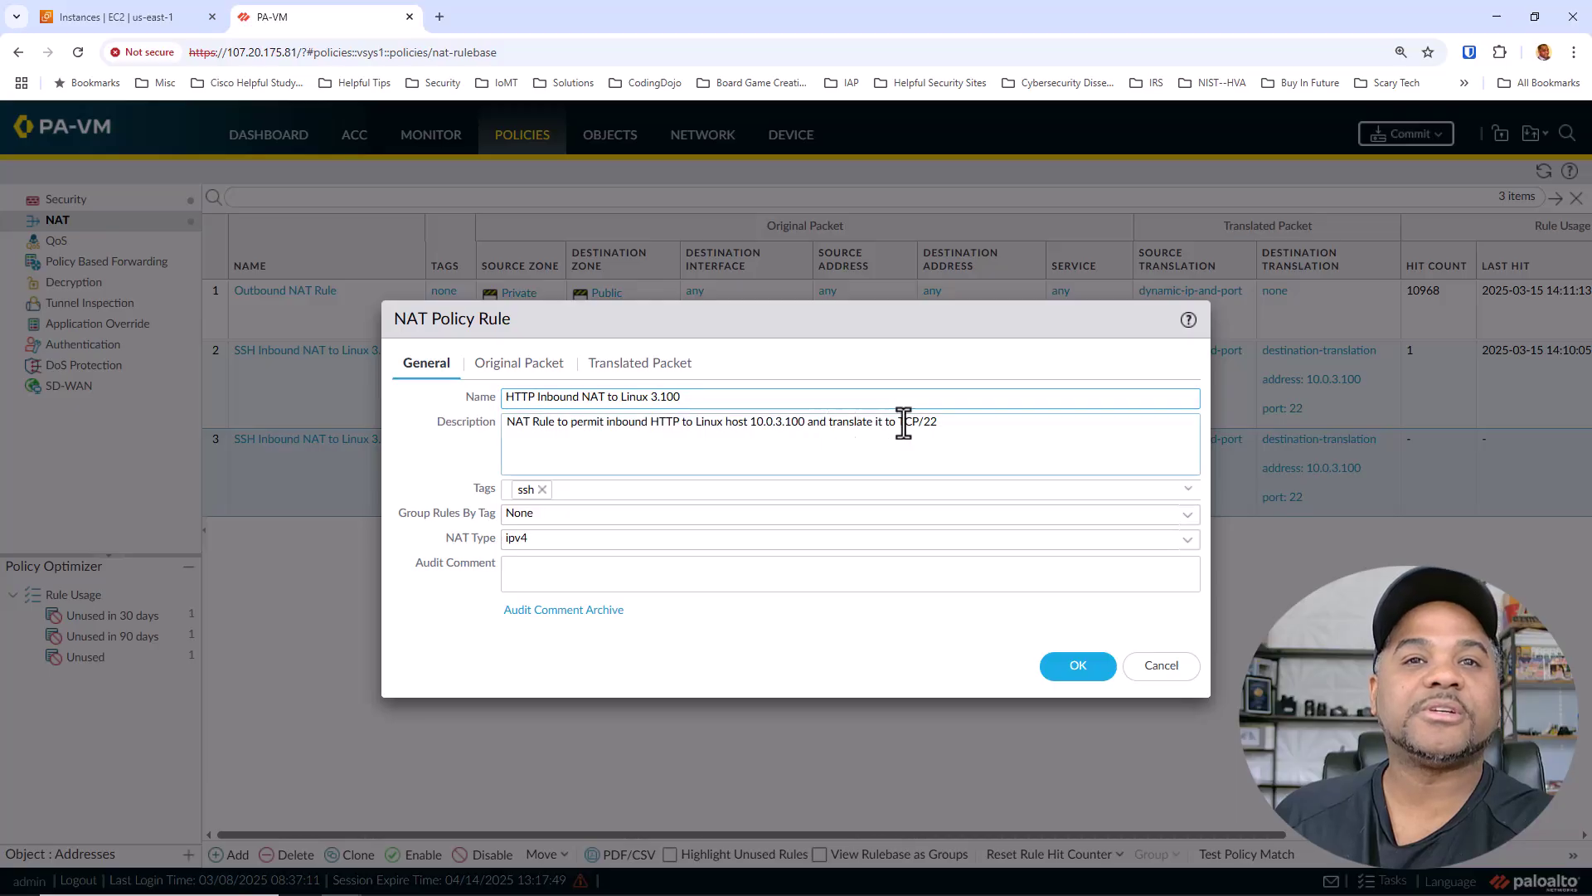
drag(900, 423, 923, 423)
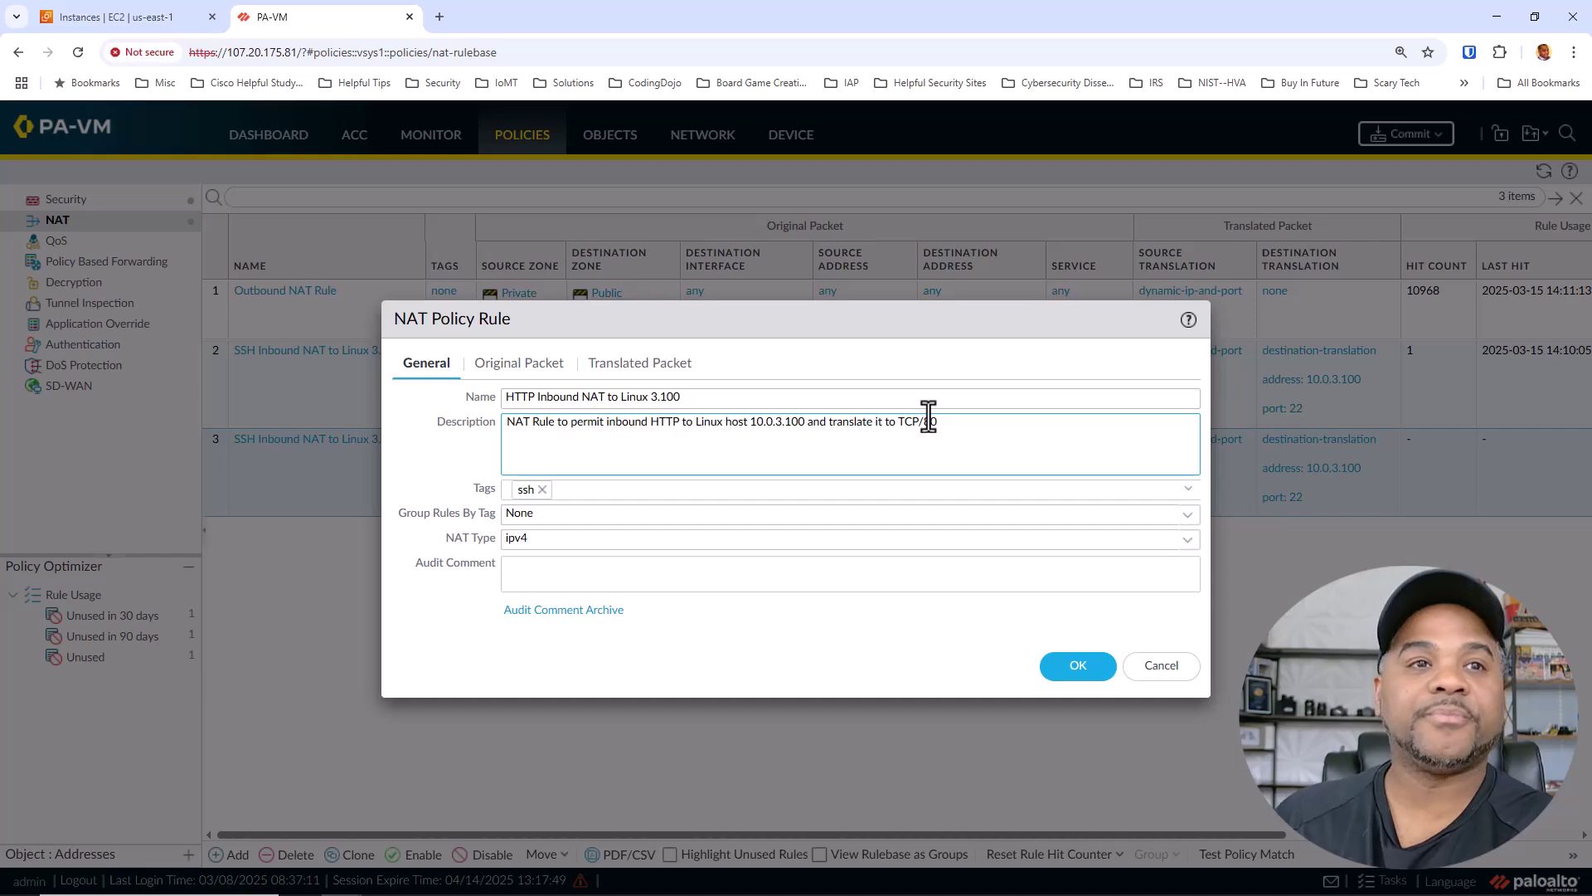
Step: Create a TCP service named HTTP 8001 with destination port 8001 and tag http as the HTTP NAT rule's original packet service
click(535, 362)
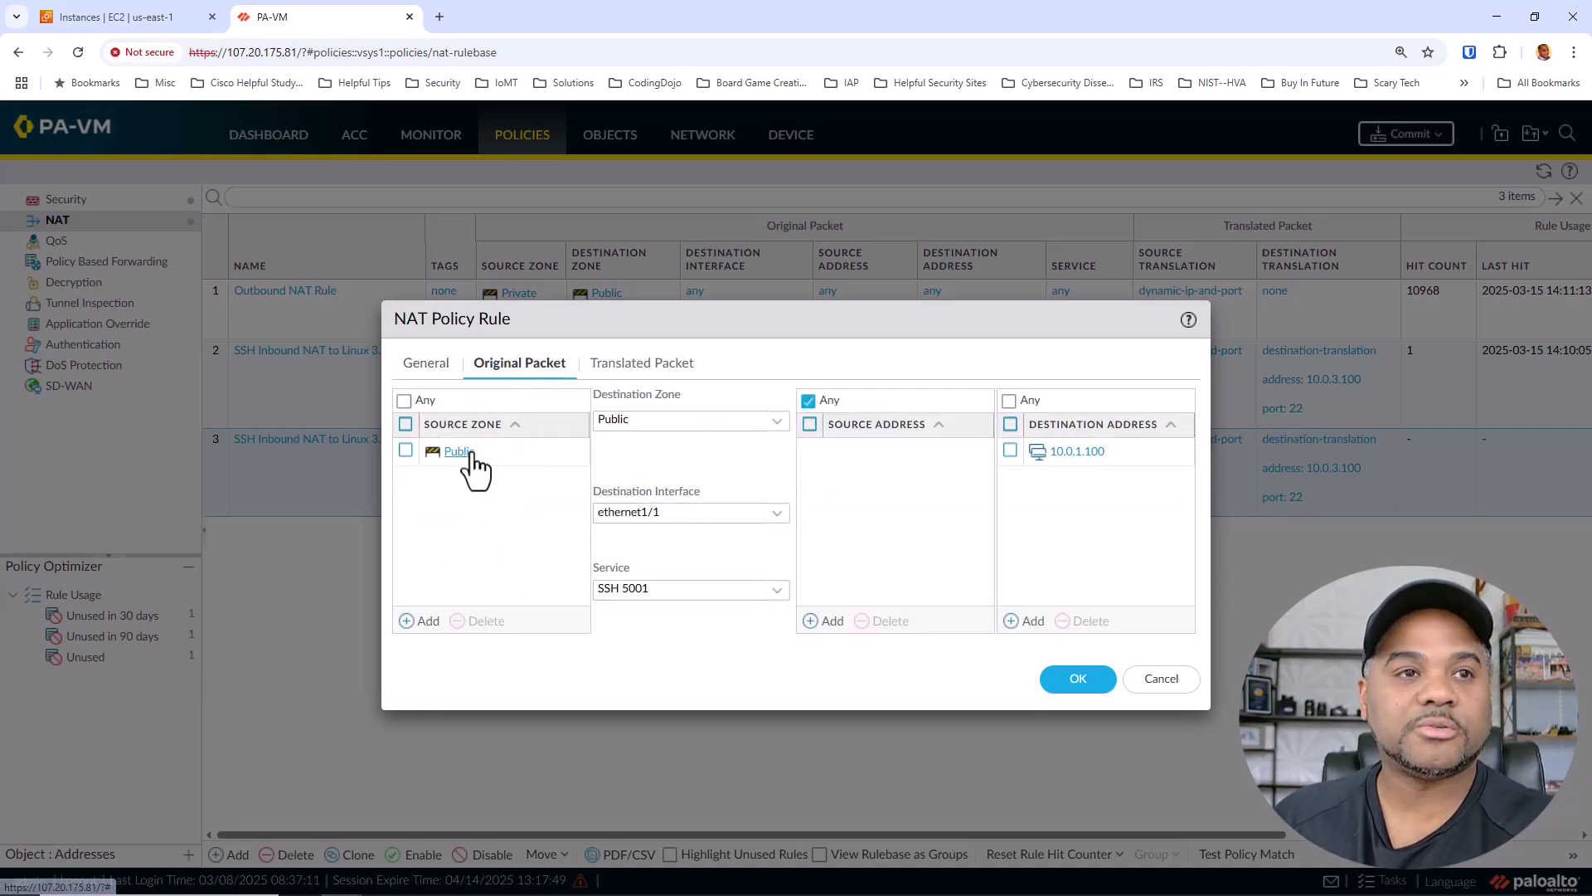
click(779, 598)
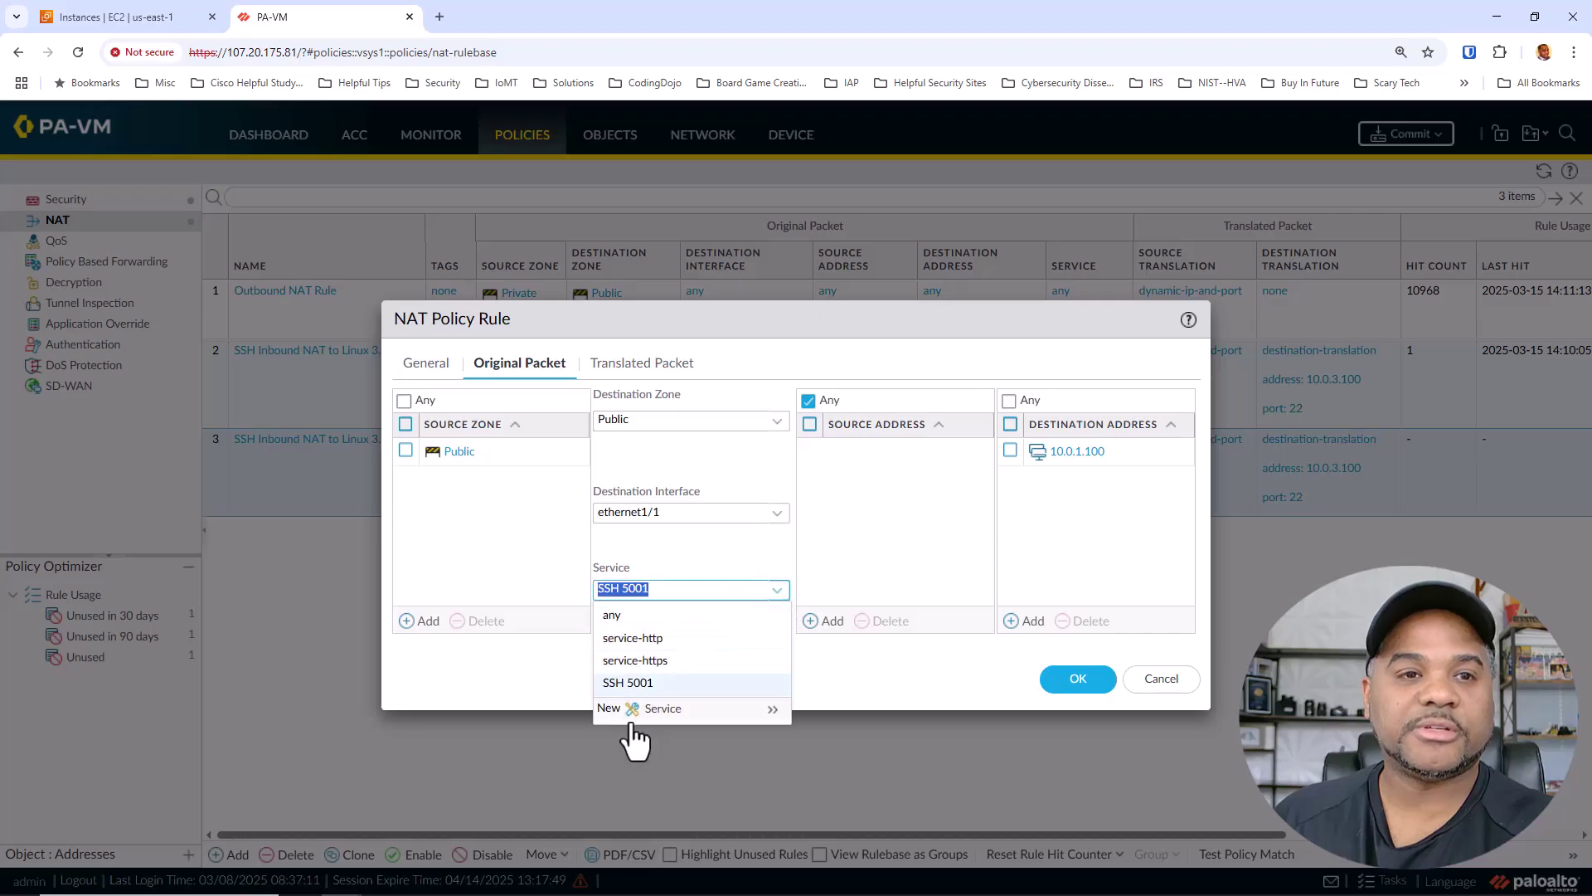
click(645, 711)
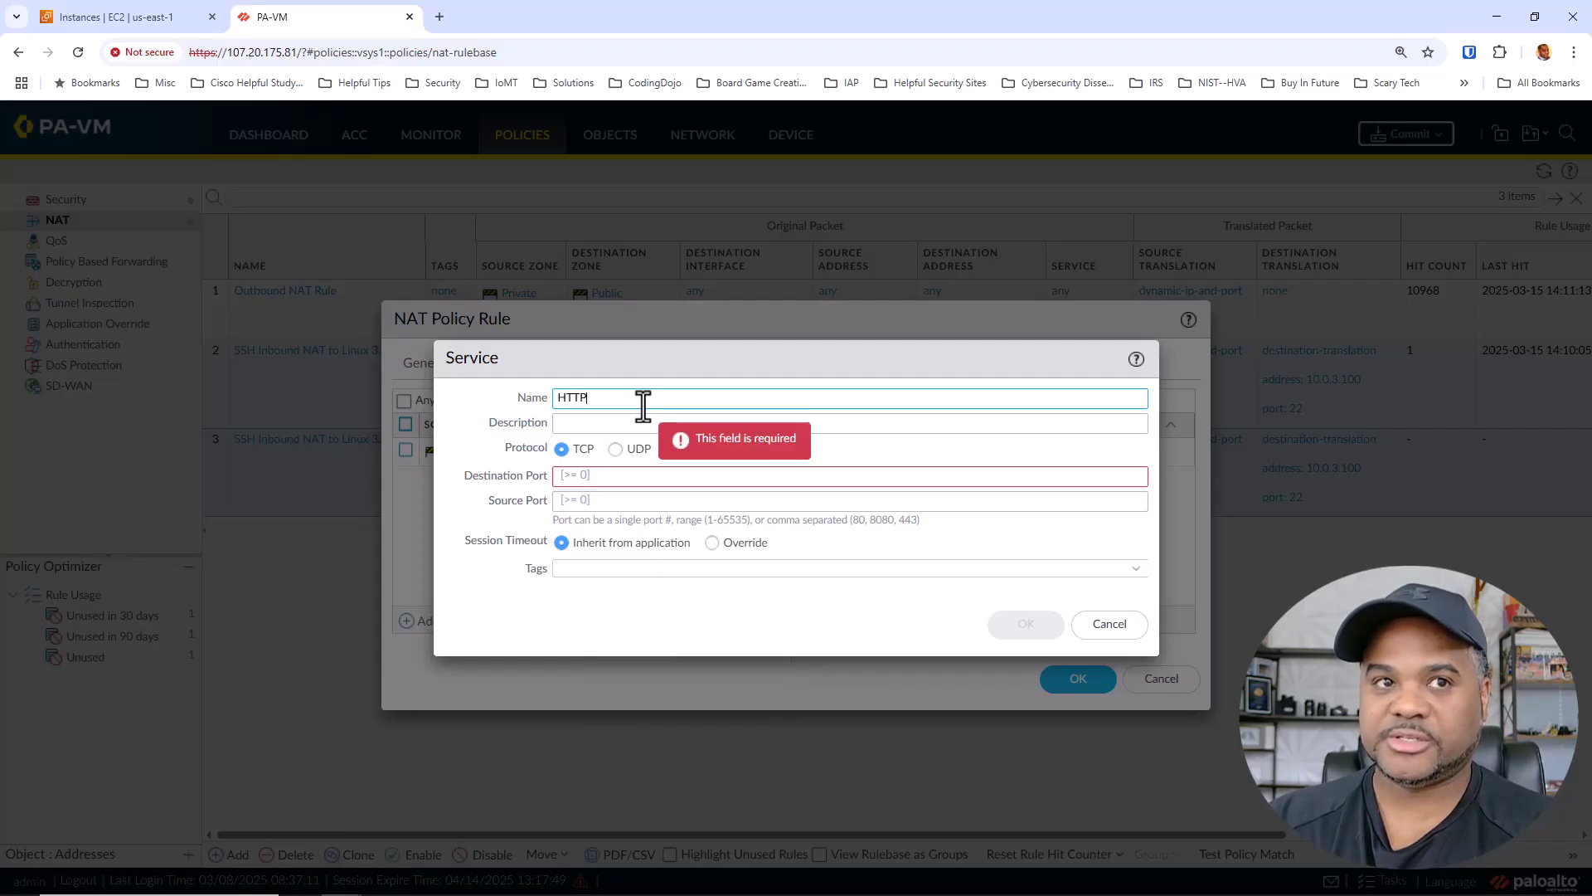
text(HTTP 80)
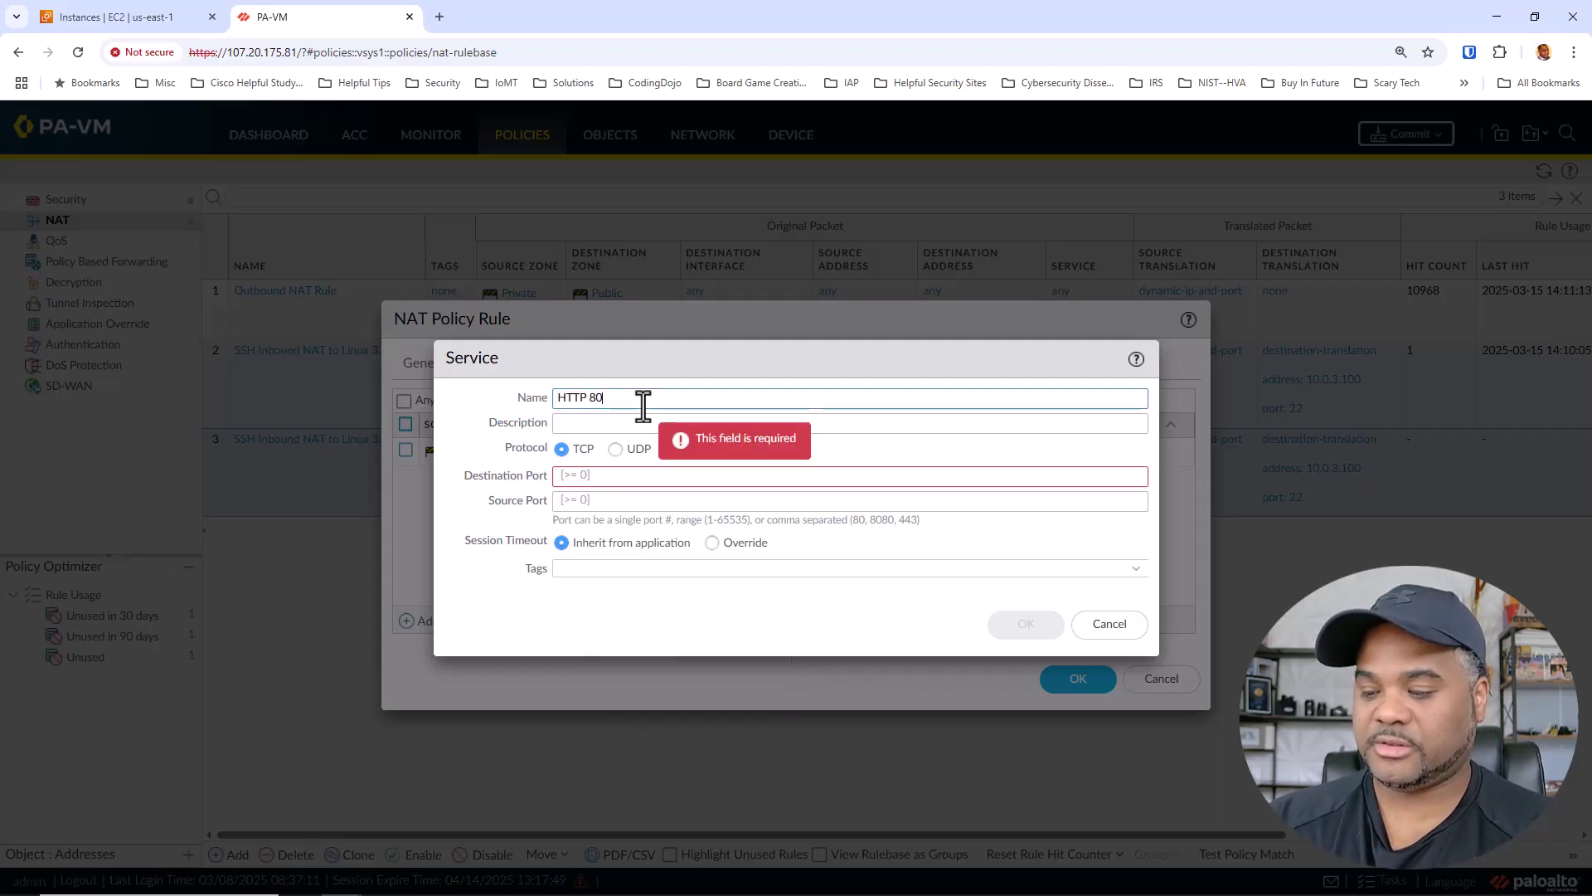
text(80)
click(587, 474)
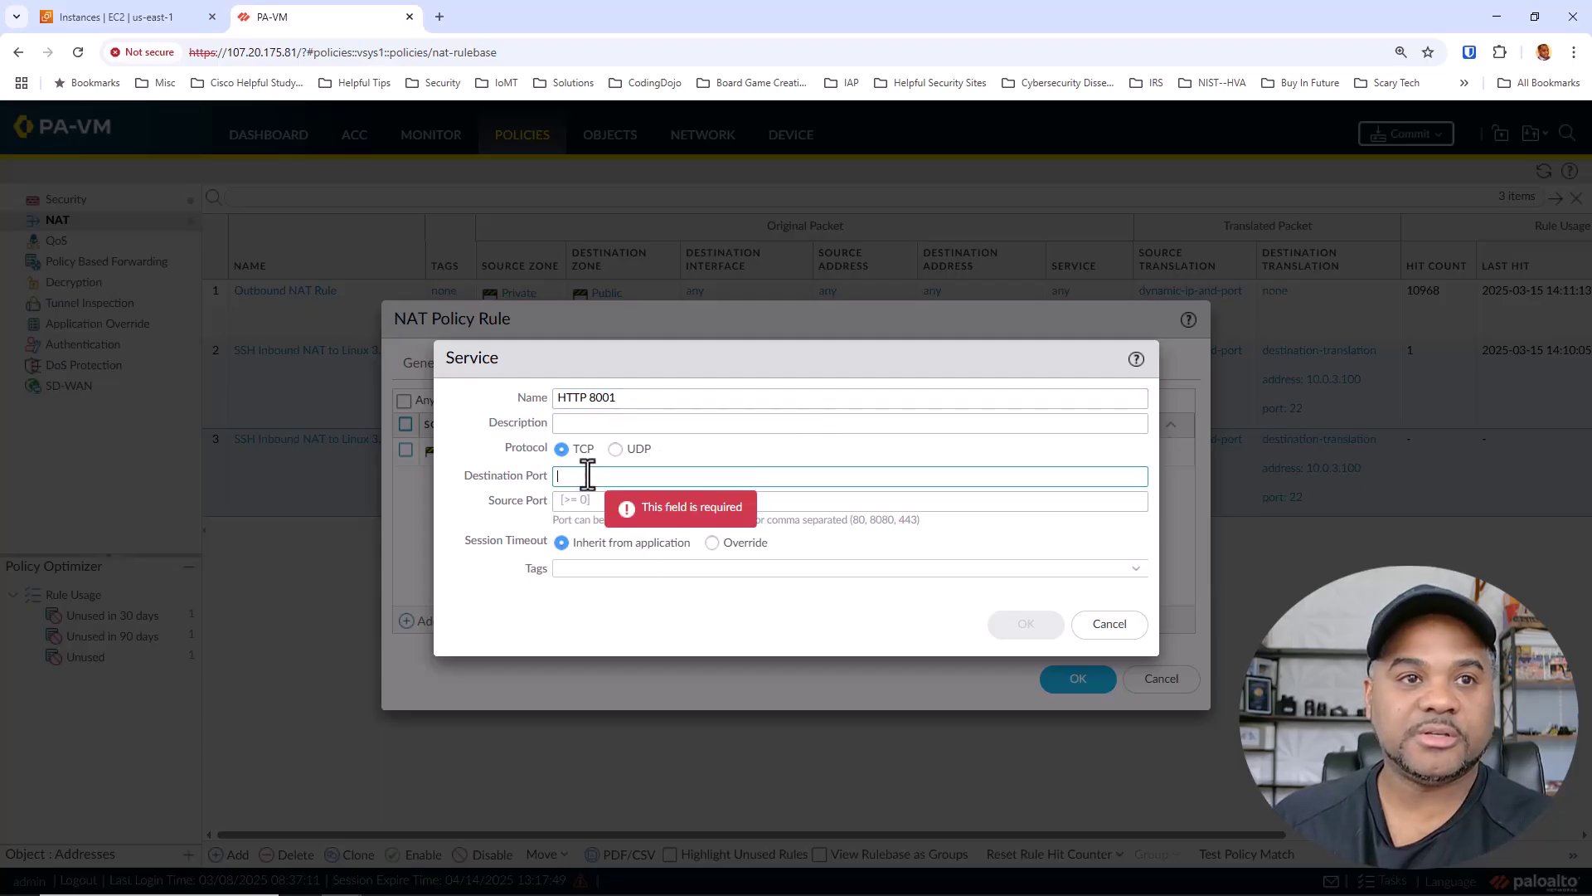
text(8001)
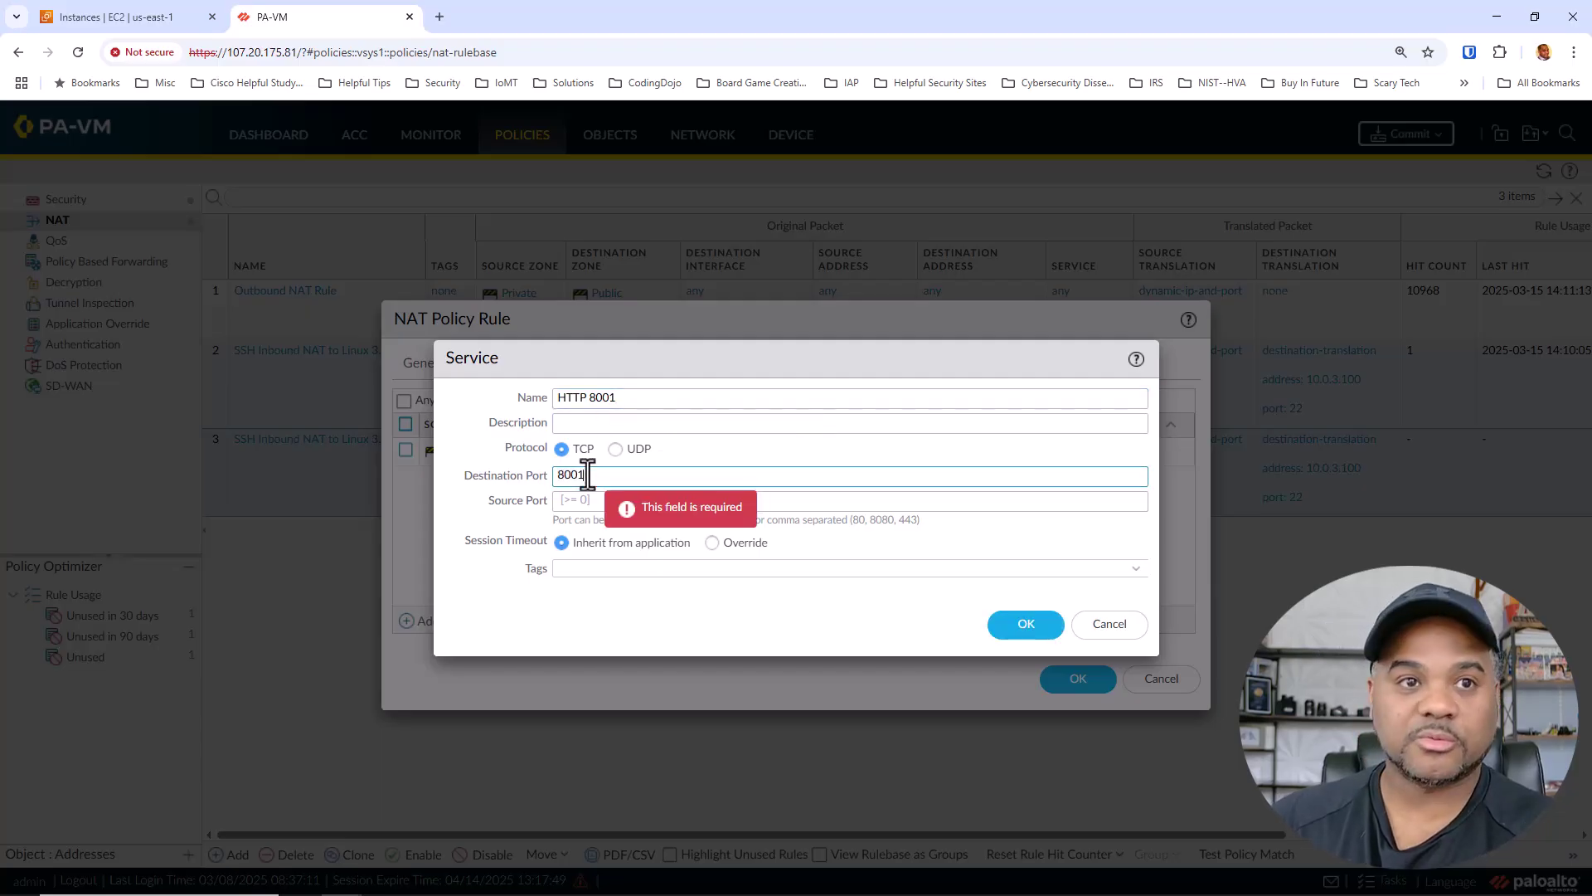
click(578, 568)
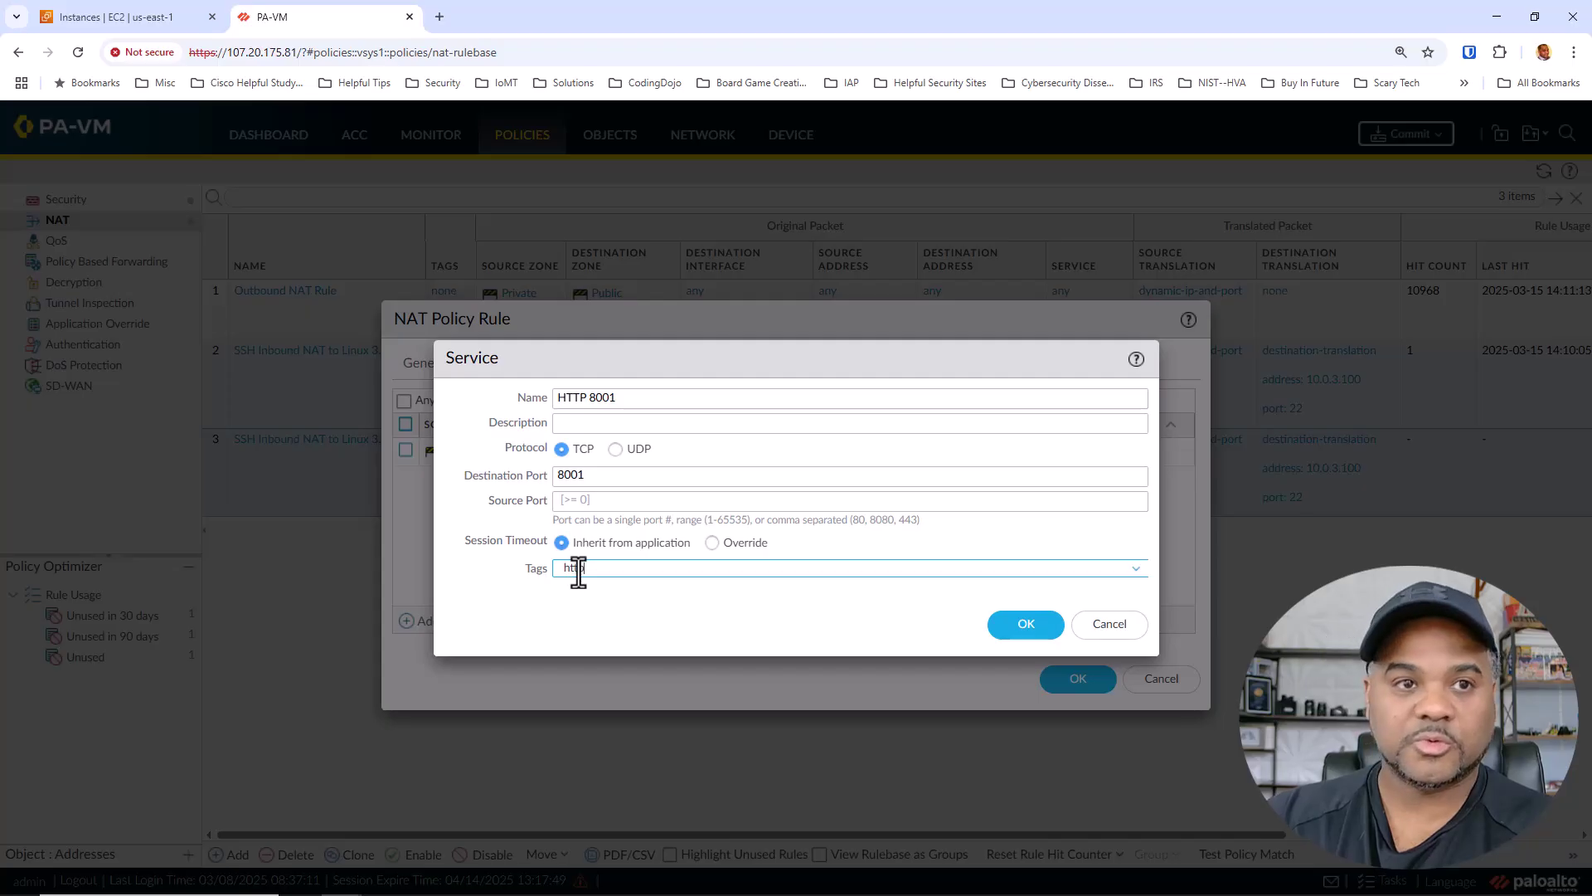
text(http)
key(Return)
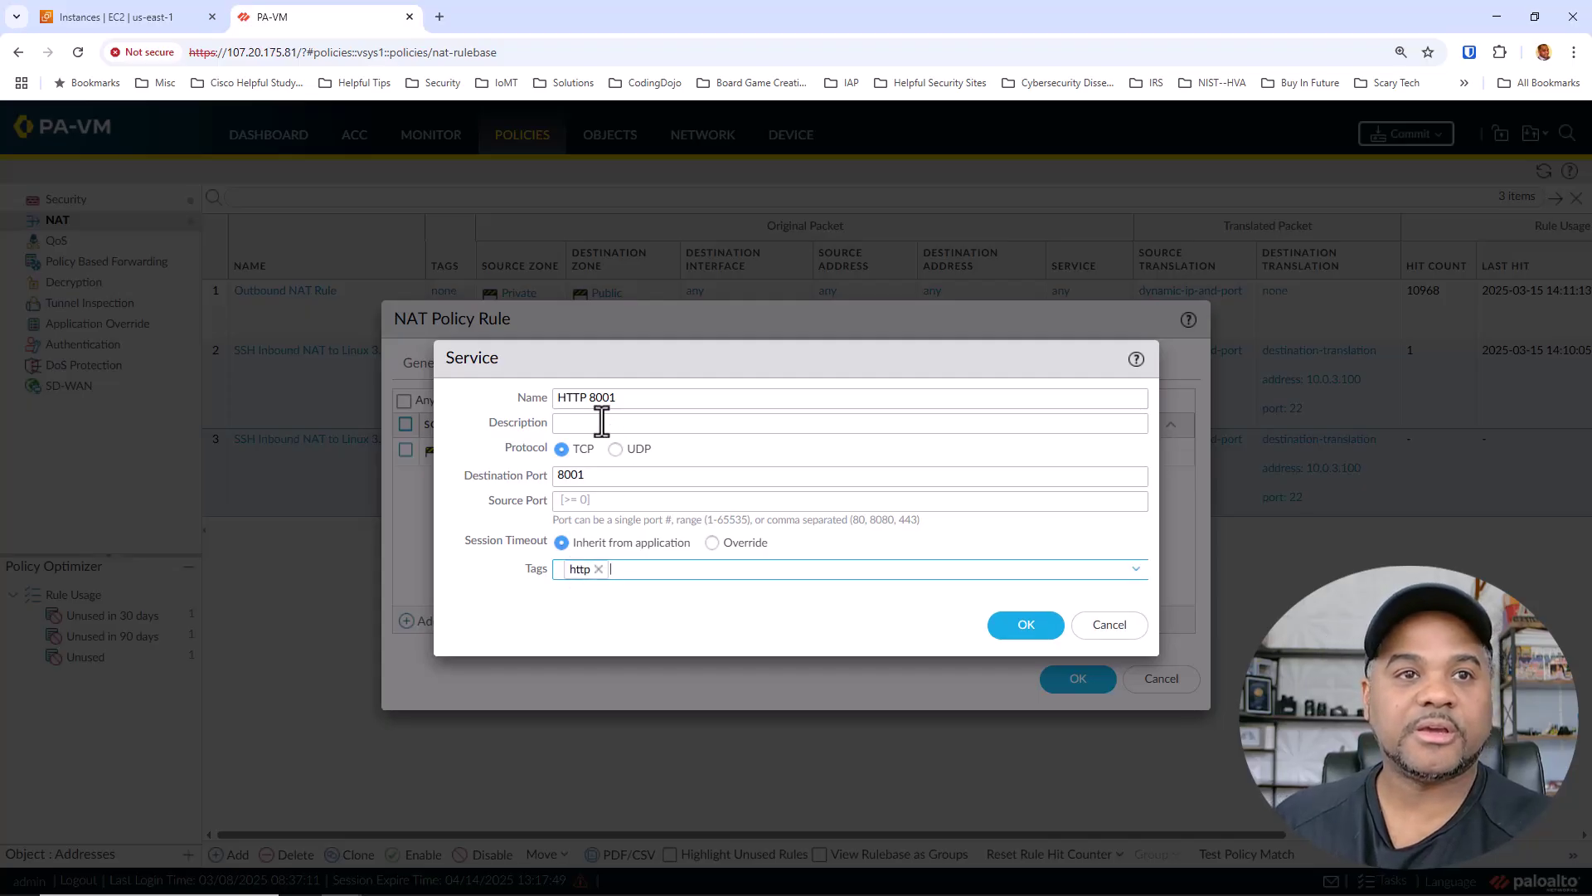
click(1007, 630)
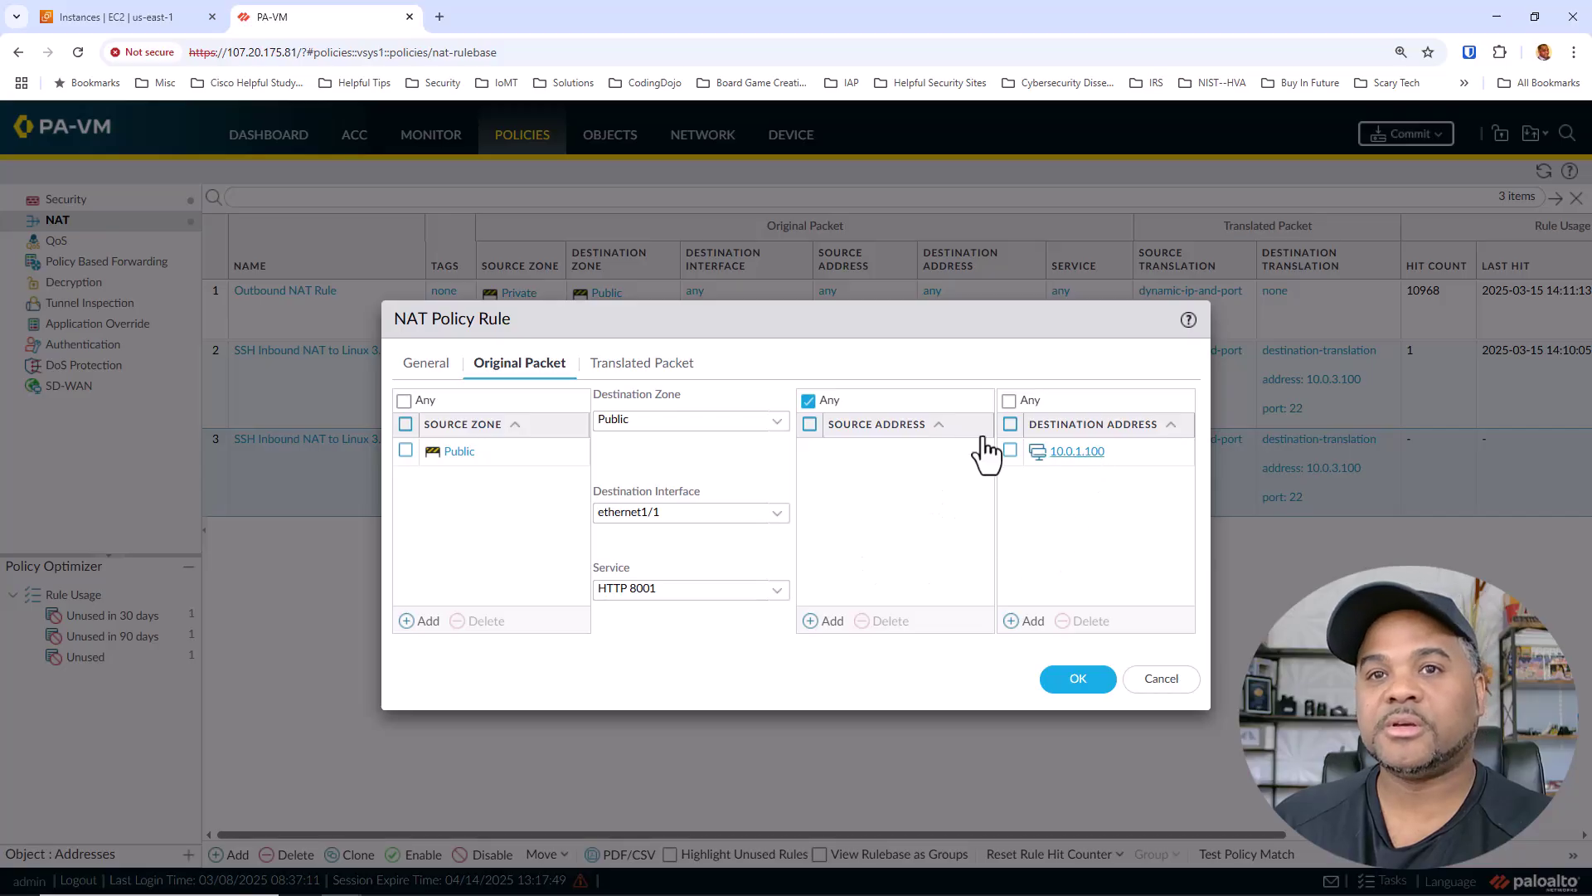
Step: Set the HTTP NAT rule's translated port to 80, save the rule, and widen the Service column
click(654, 365)
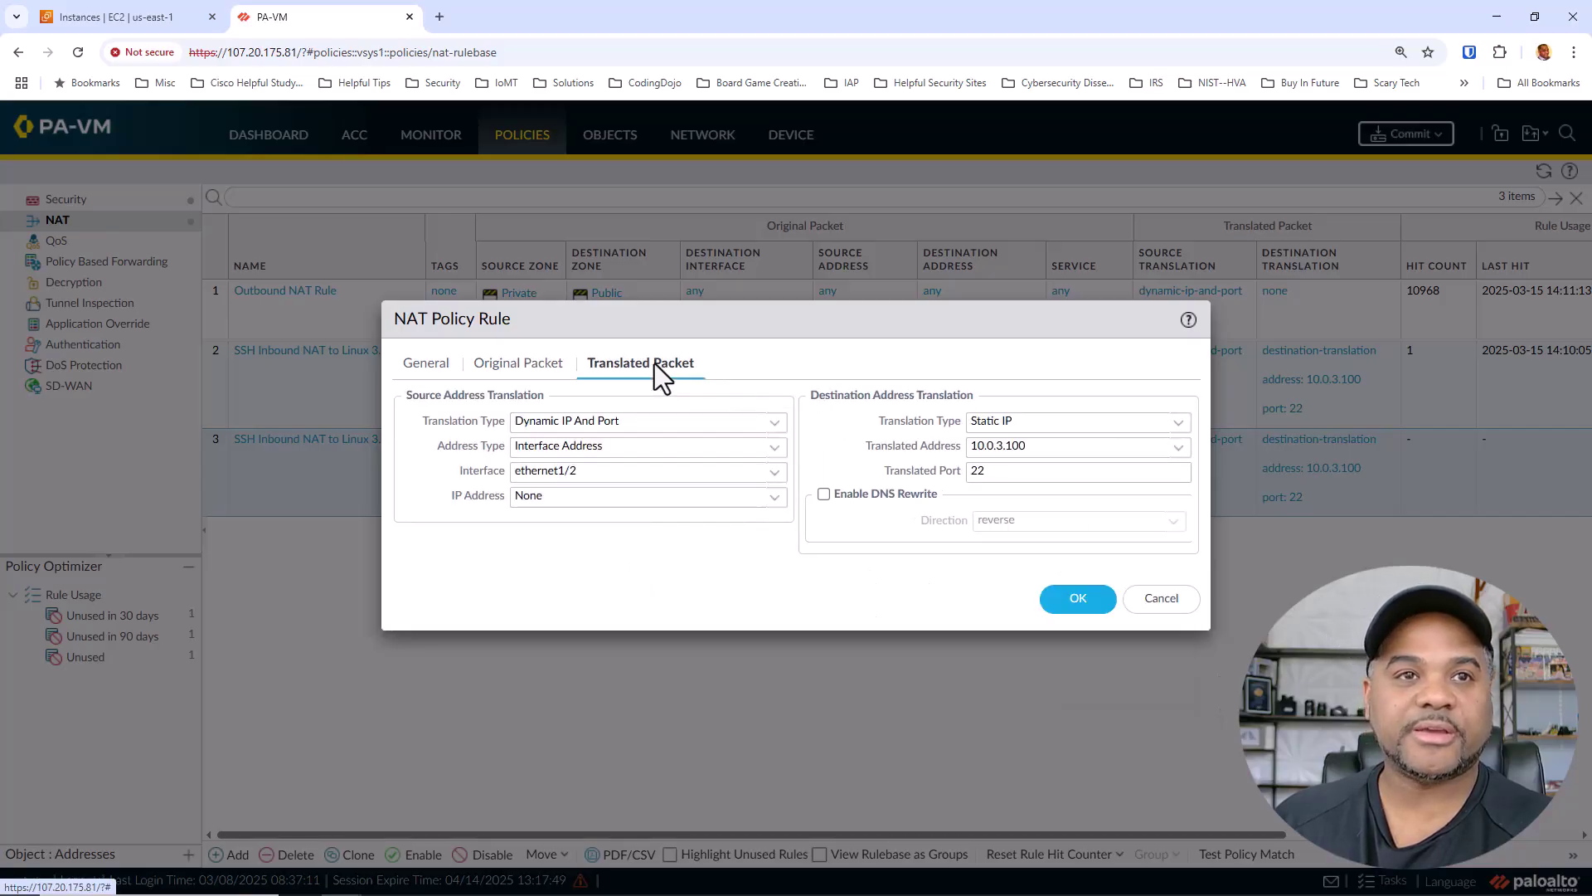
double_click(1022, 470)
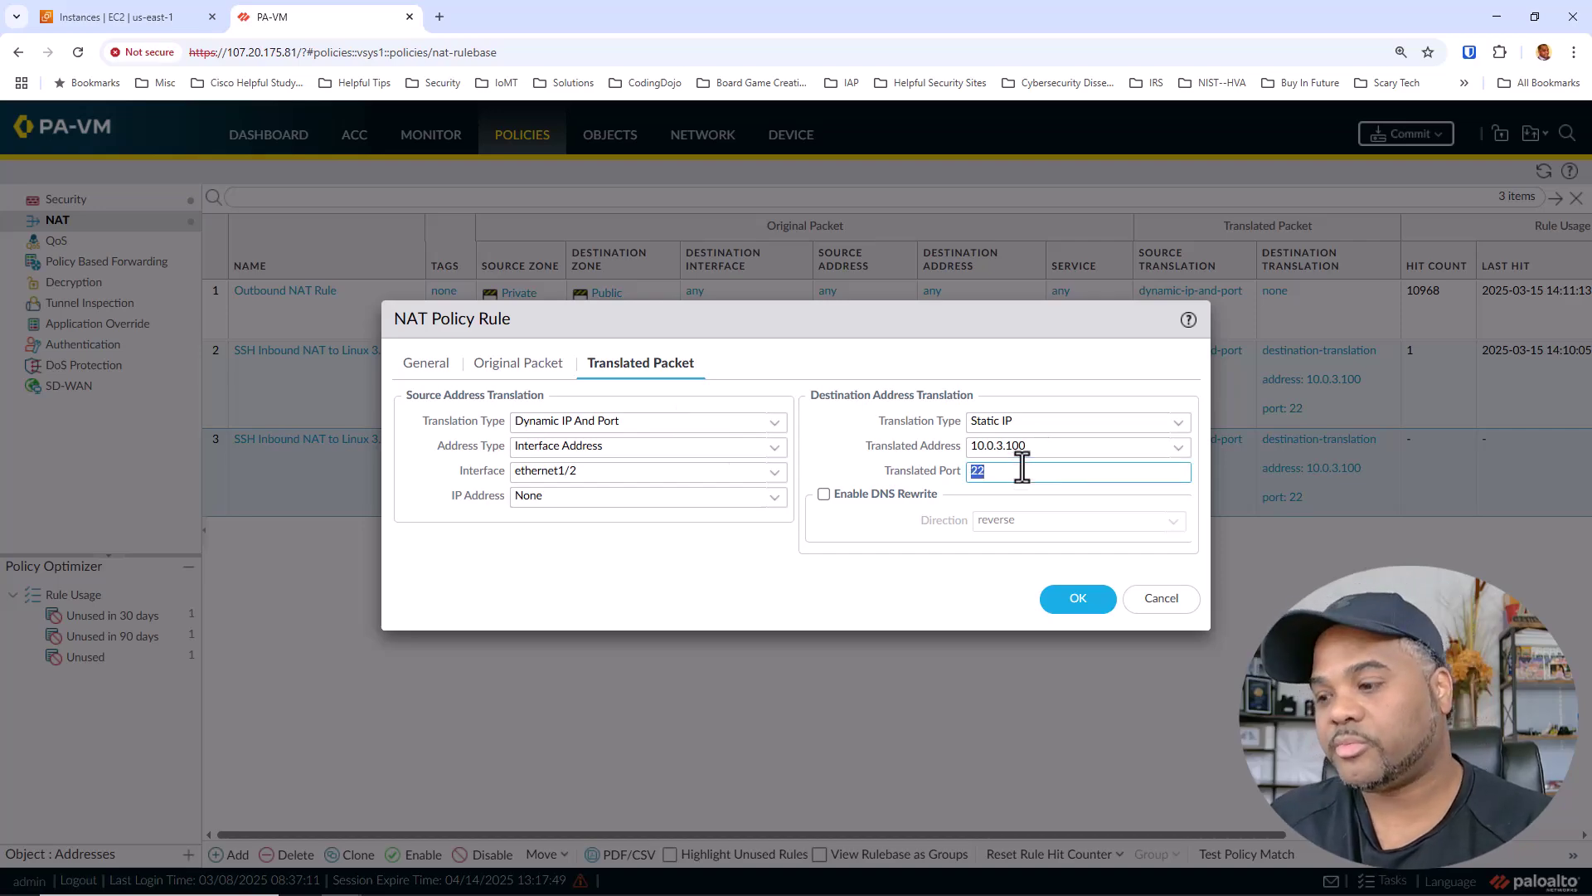
text(80)
click(1053, 605)
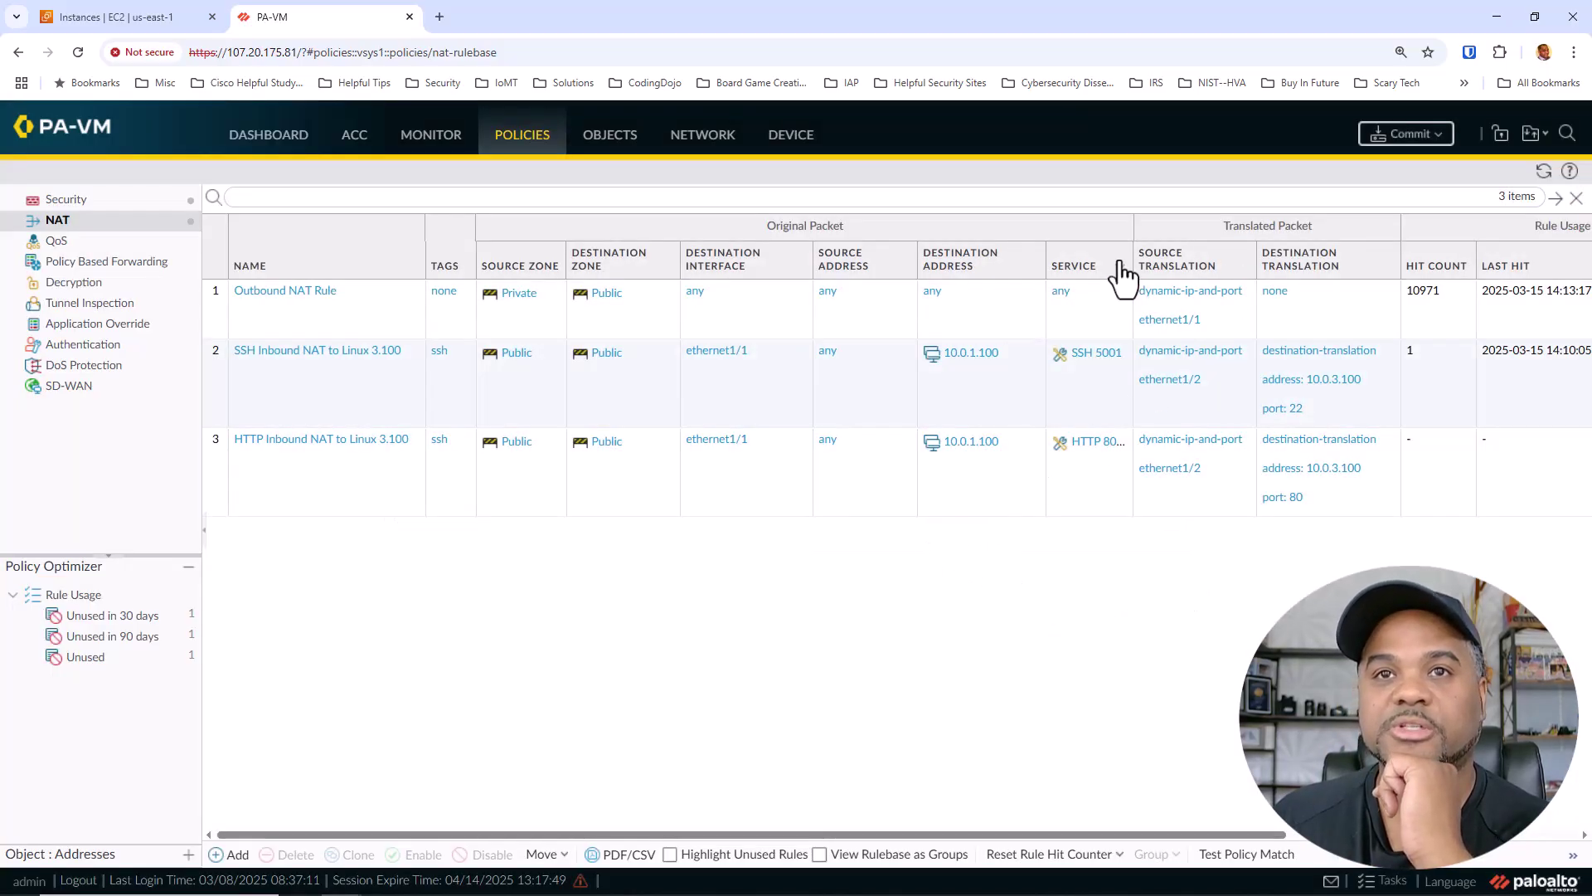
drag(1121, 274, 1144, 327)
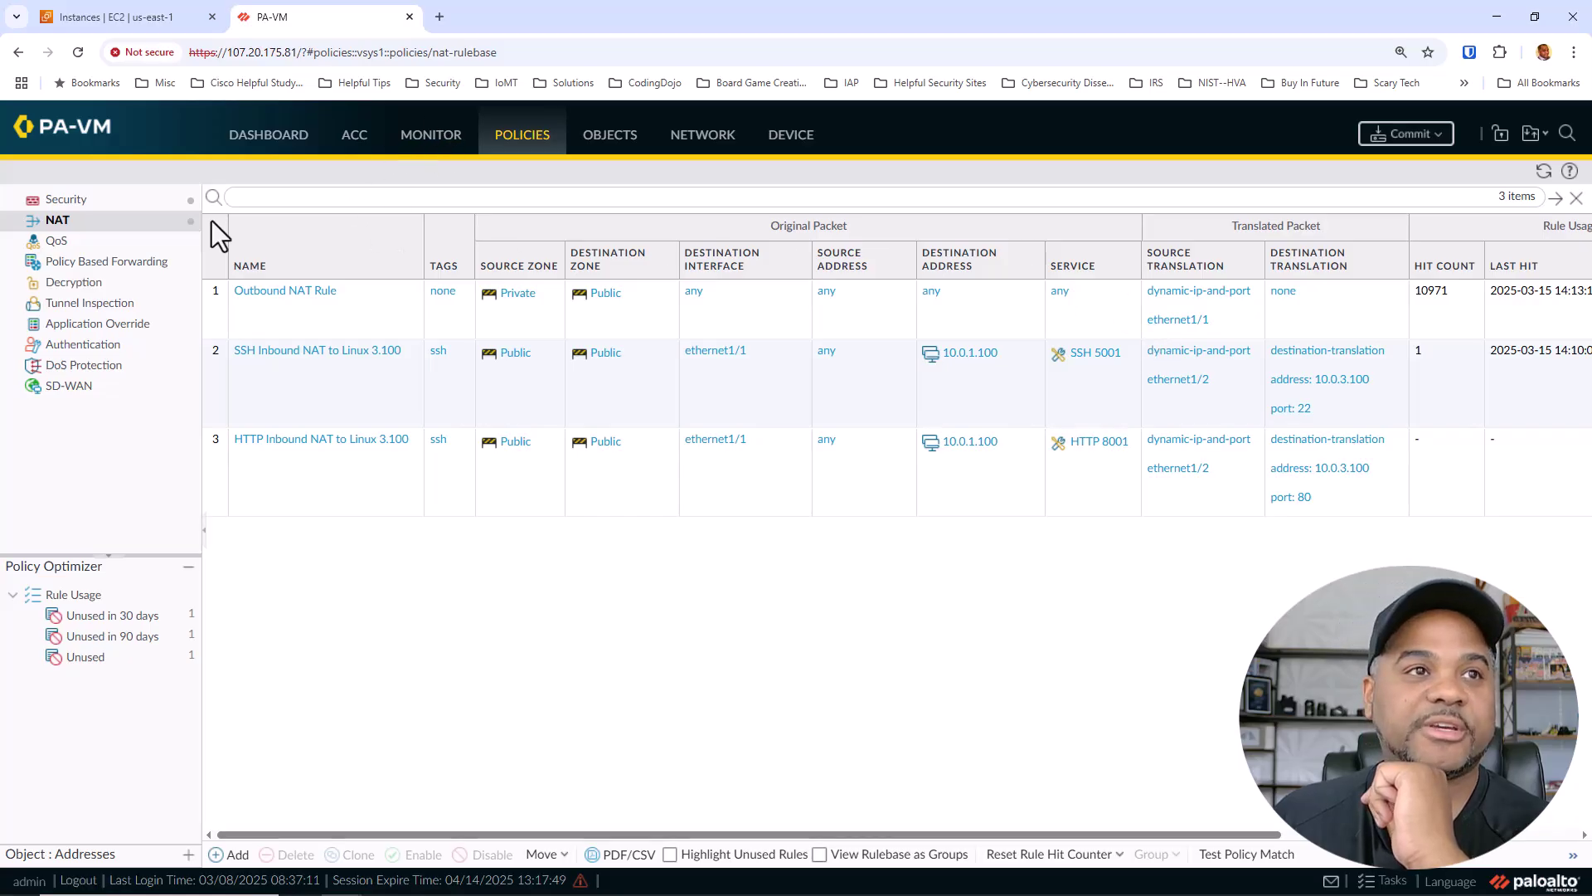
Step: Clone the SSH Inbound to Linux 3.100 security rule after itself
click(63, 202)
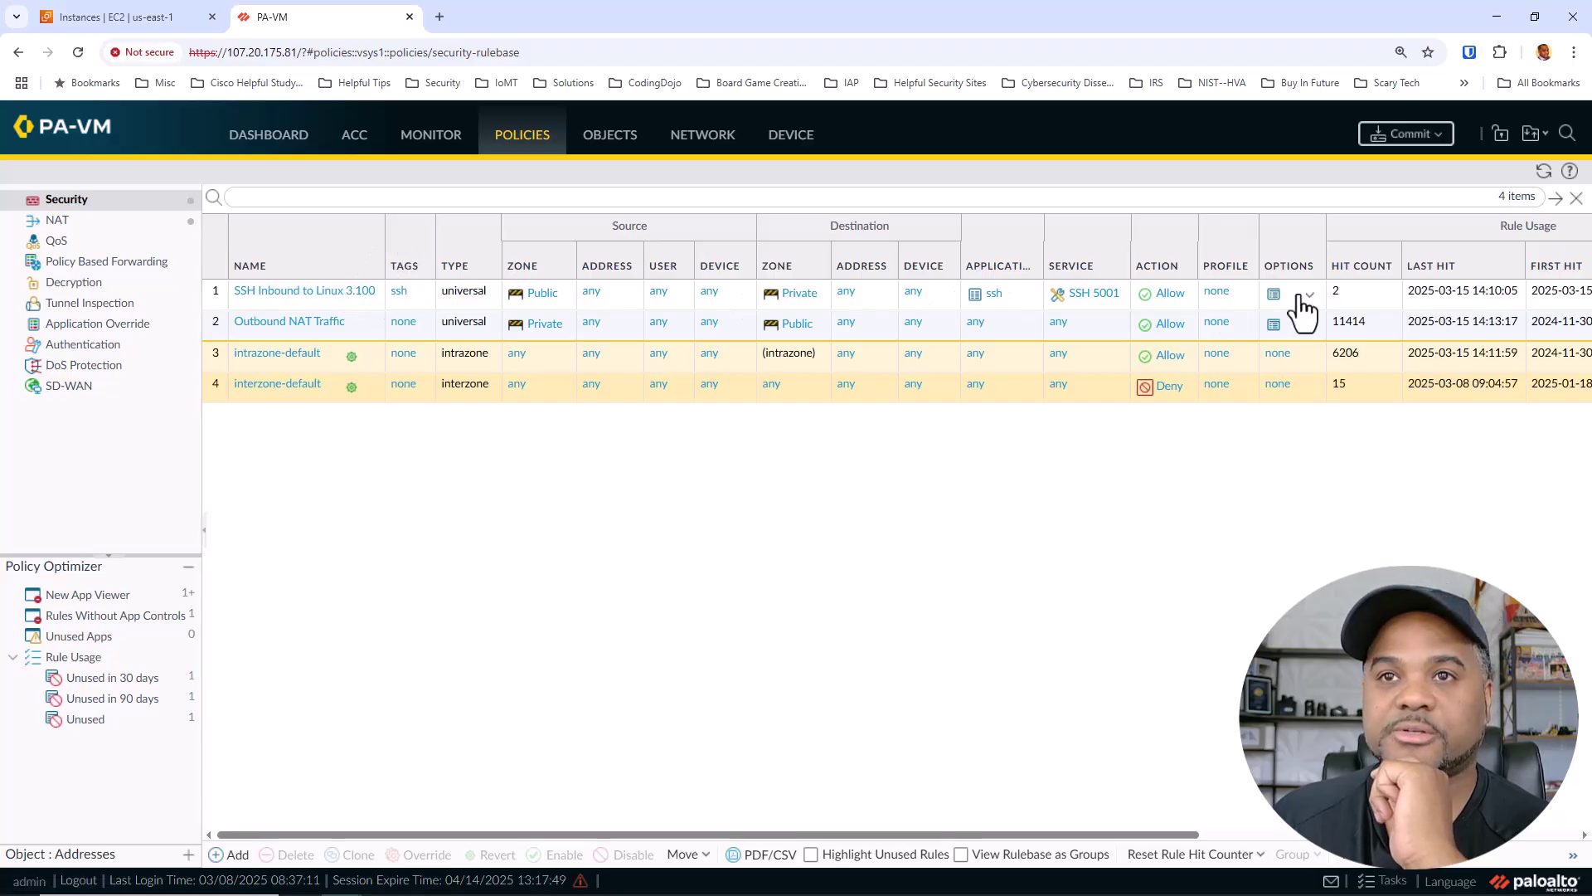
click(1427, 296)
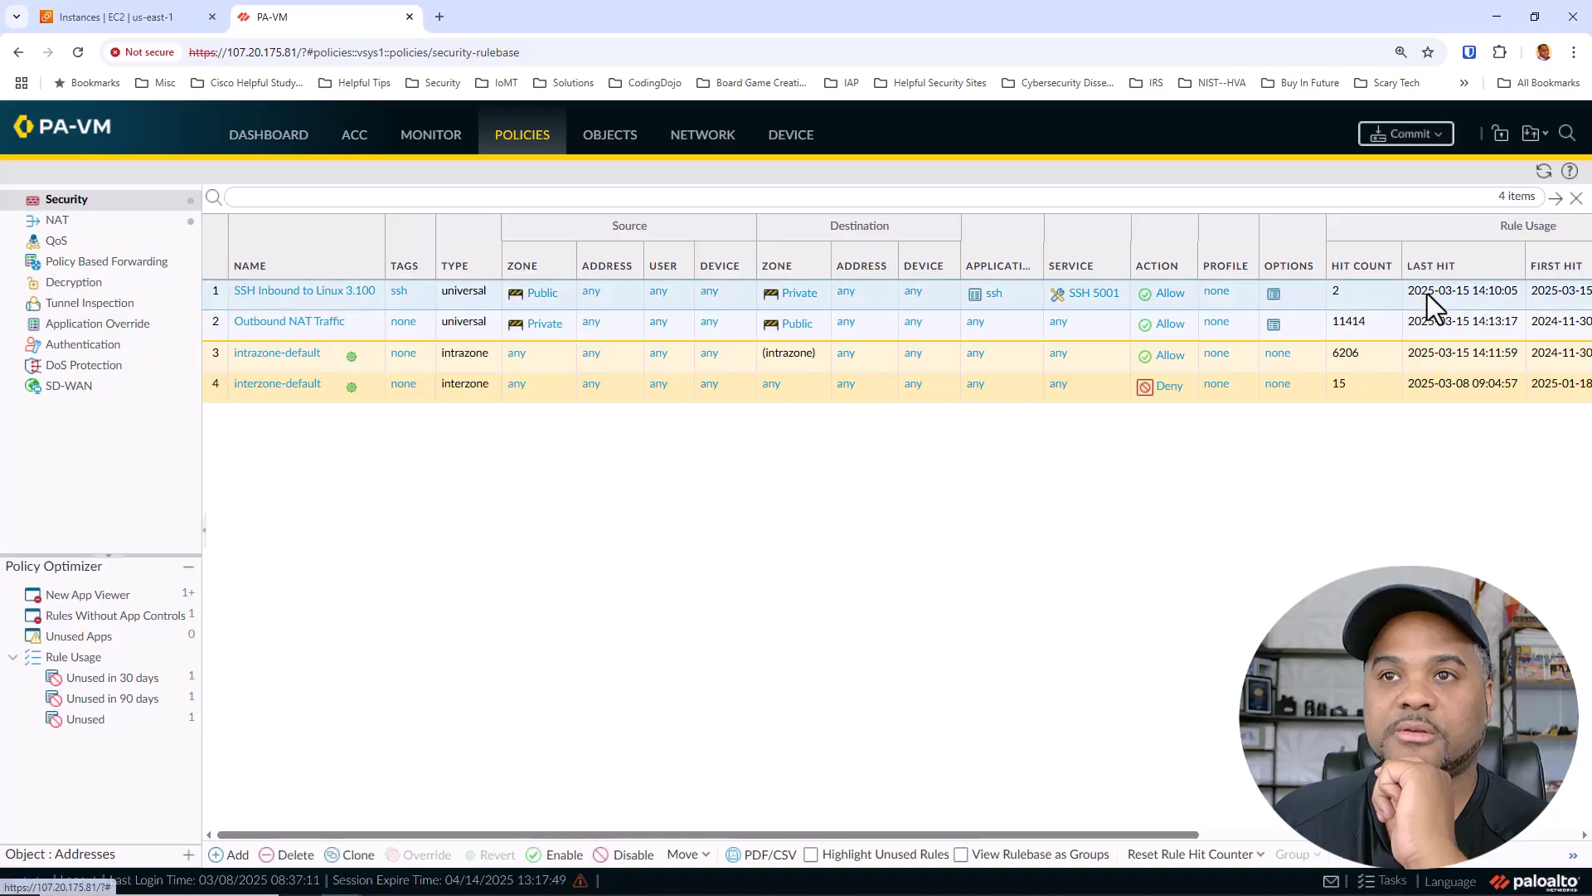
click(359, 855)
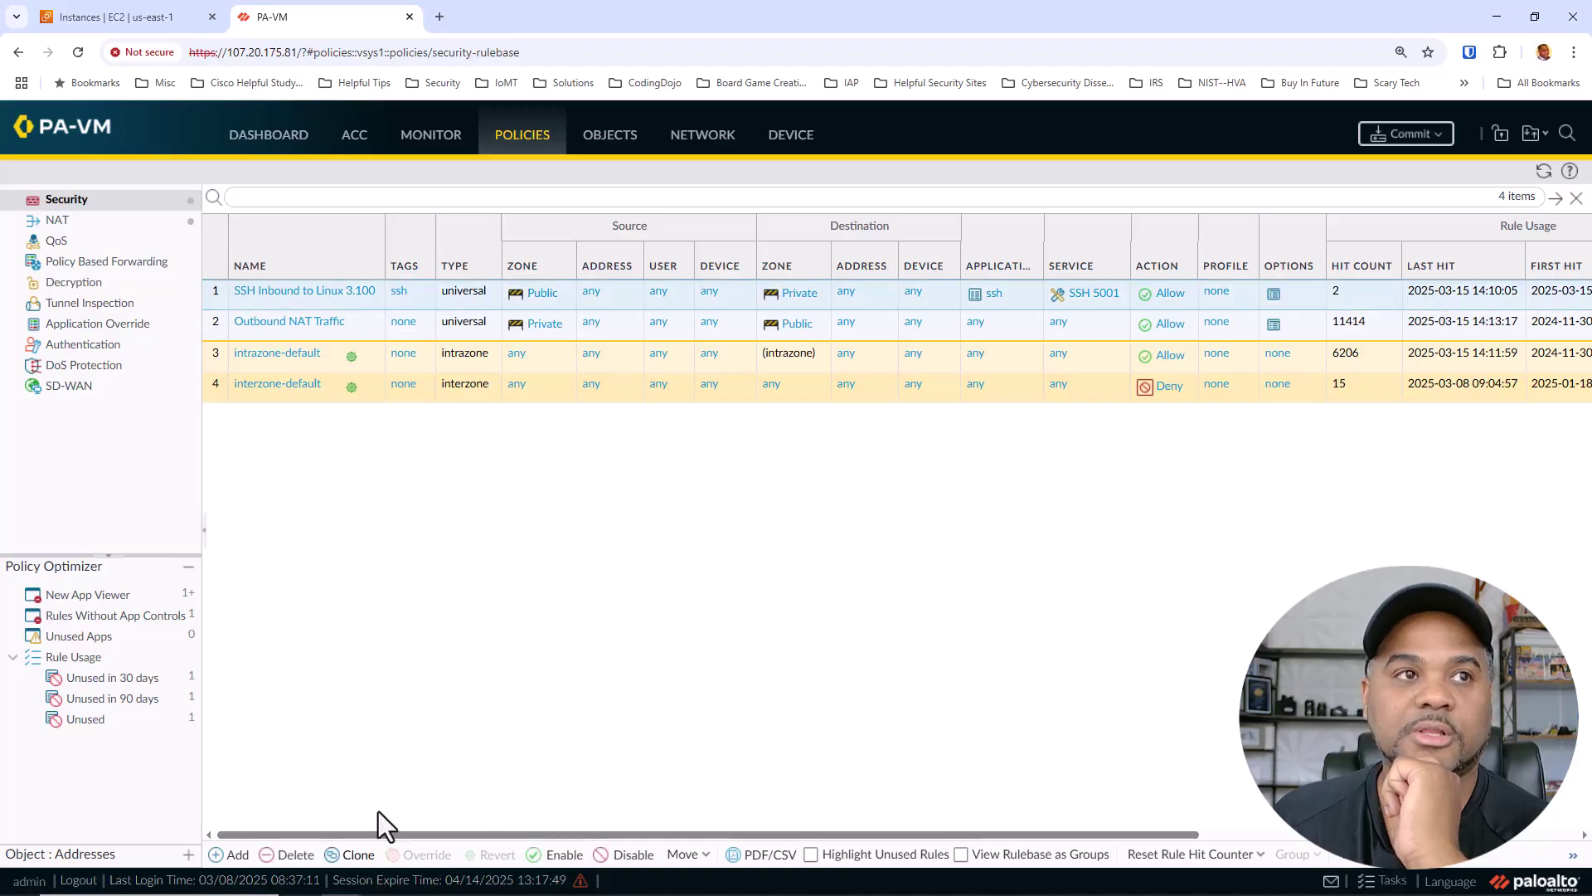
click(889, 633)
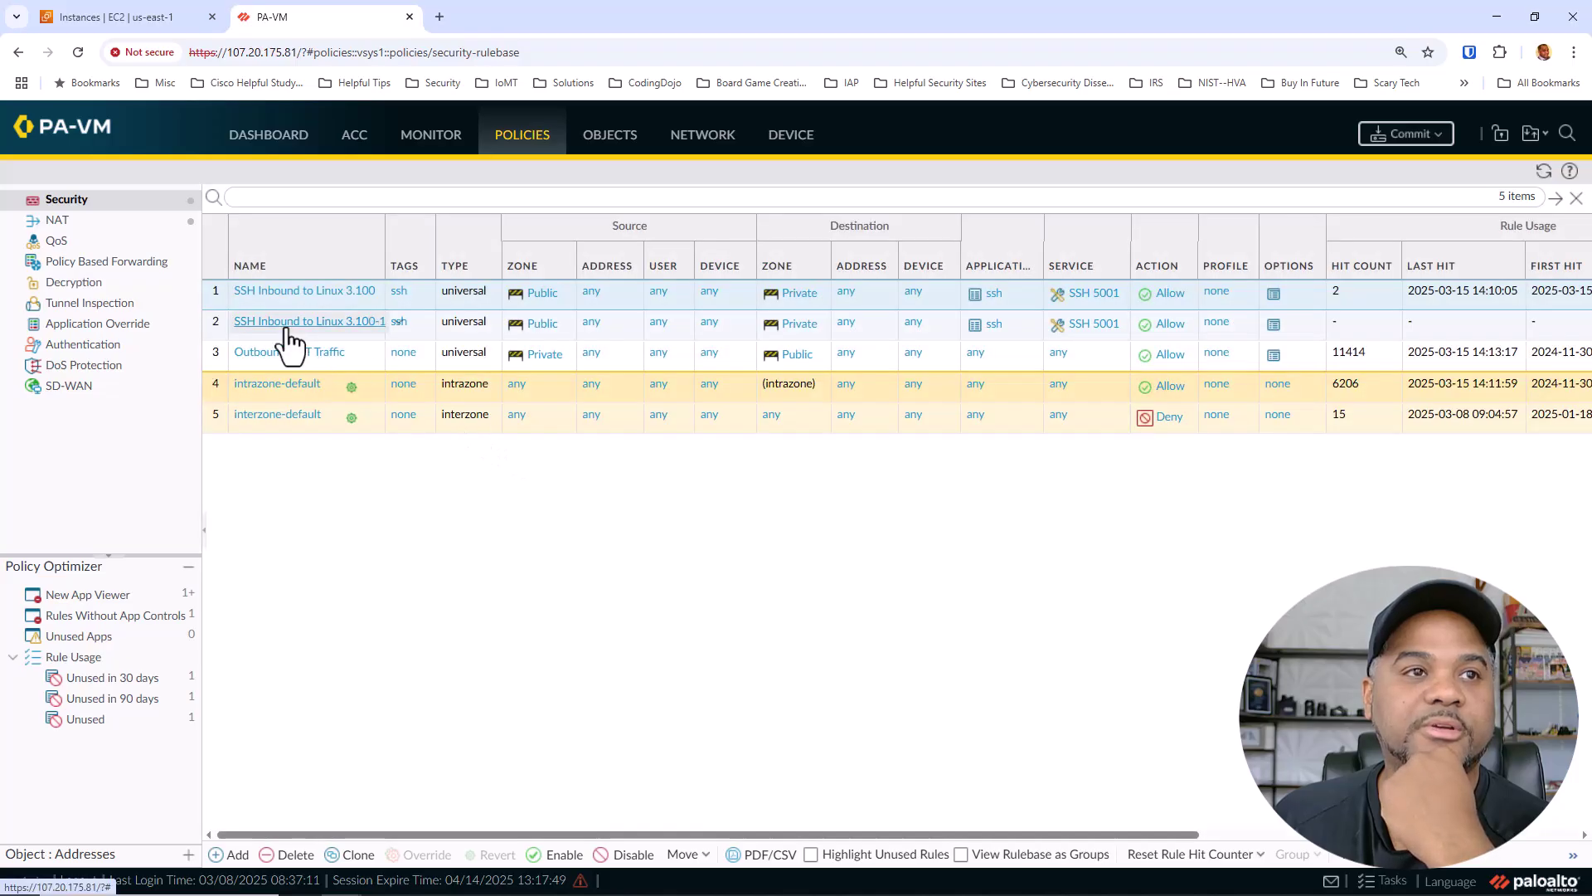
Step: Rename the cloned security rule HTTP Inbound to Linux 3.100 and update its description to inbound HTTP on port 8001
click(287, 329)
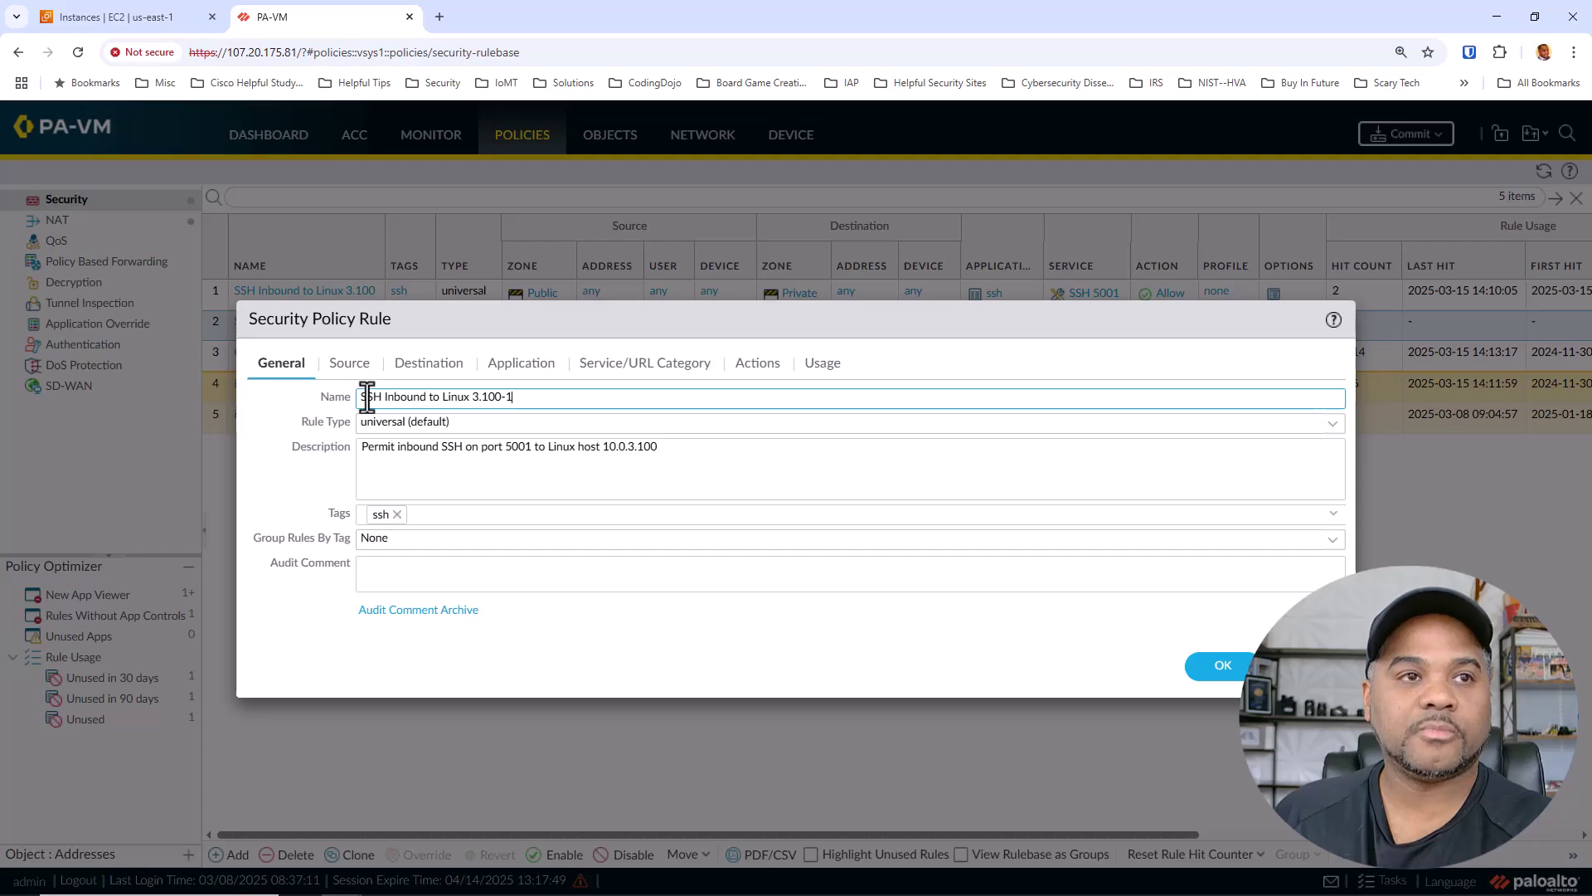
text(HTTP)
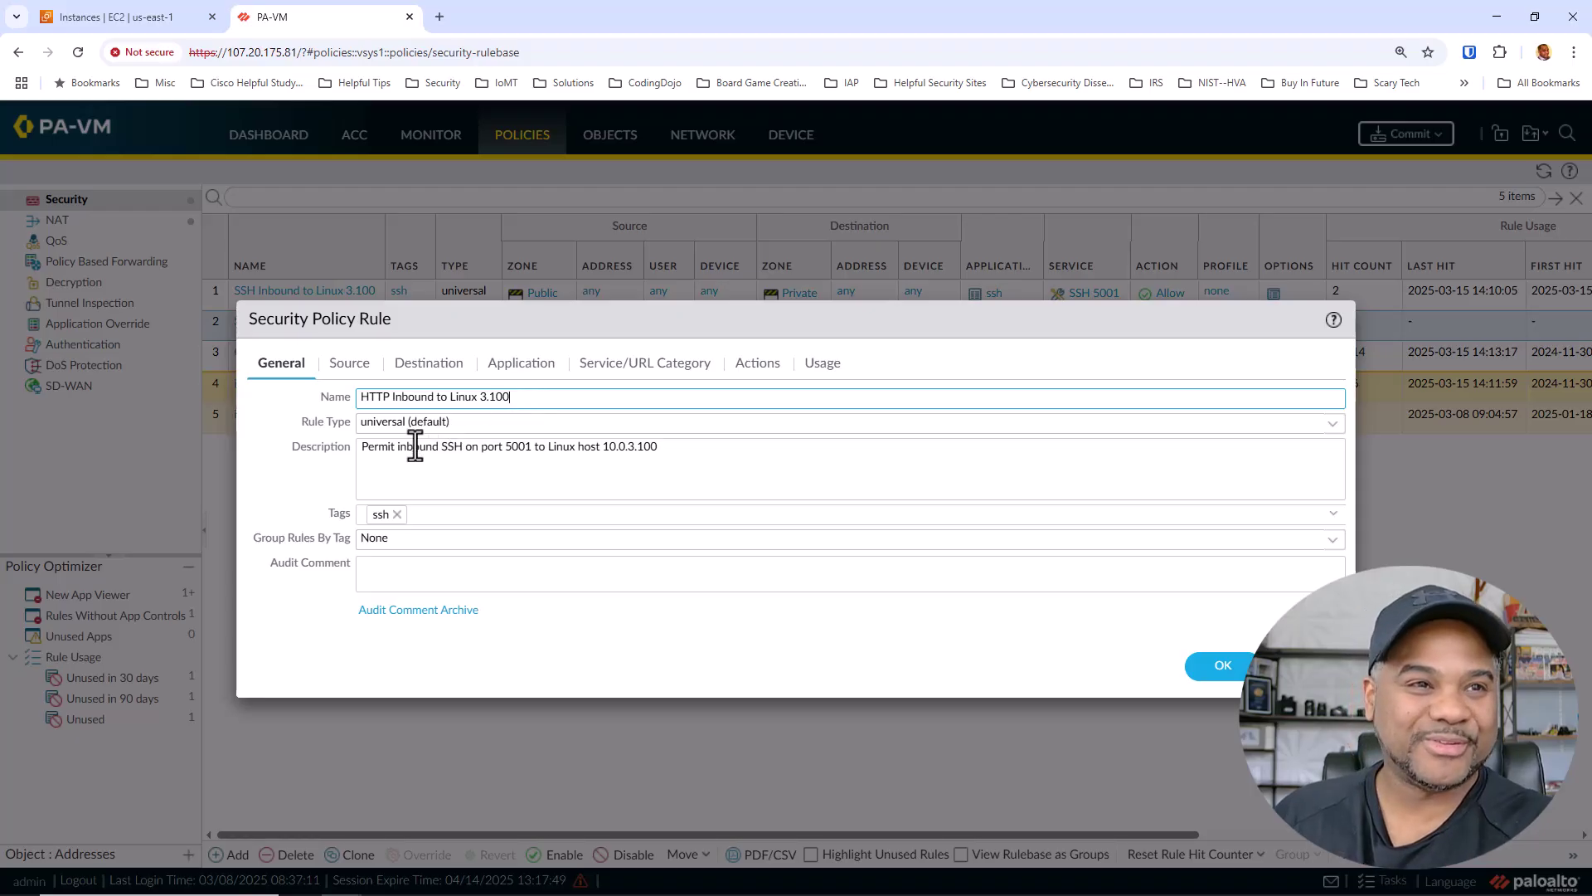
double_click(451, 448)
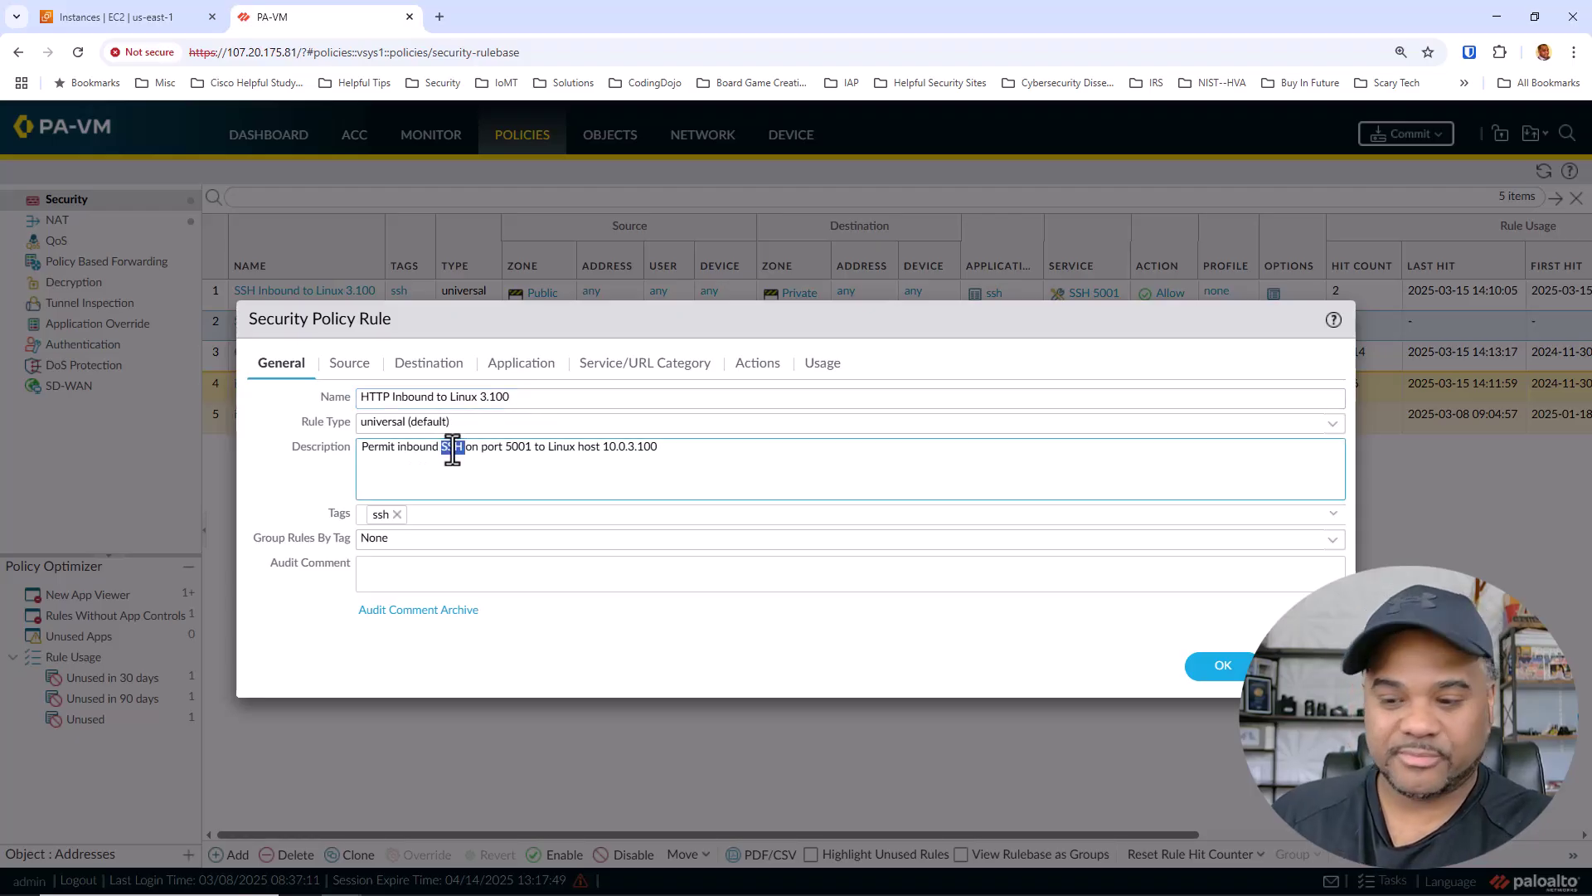
text(HTTP)
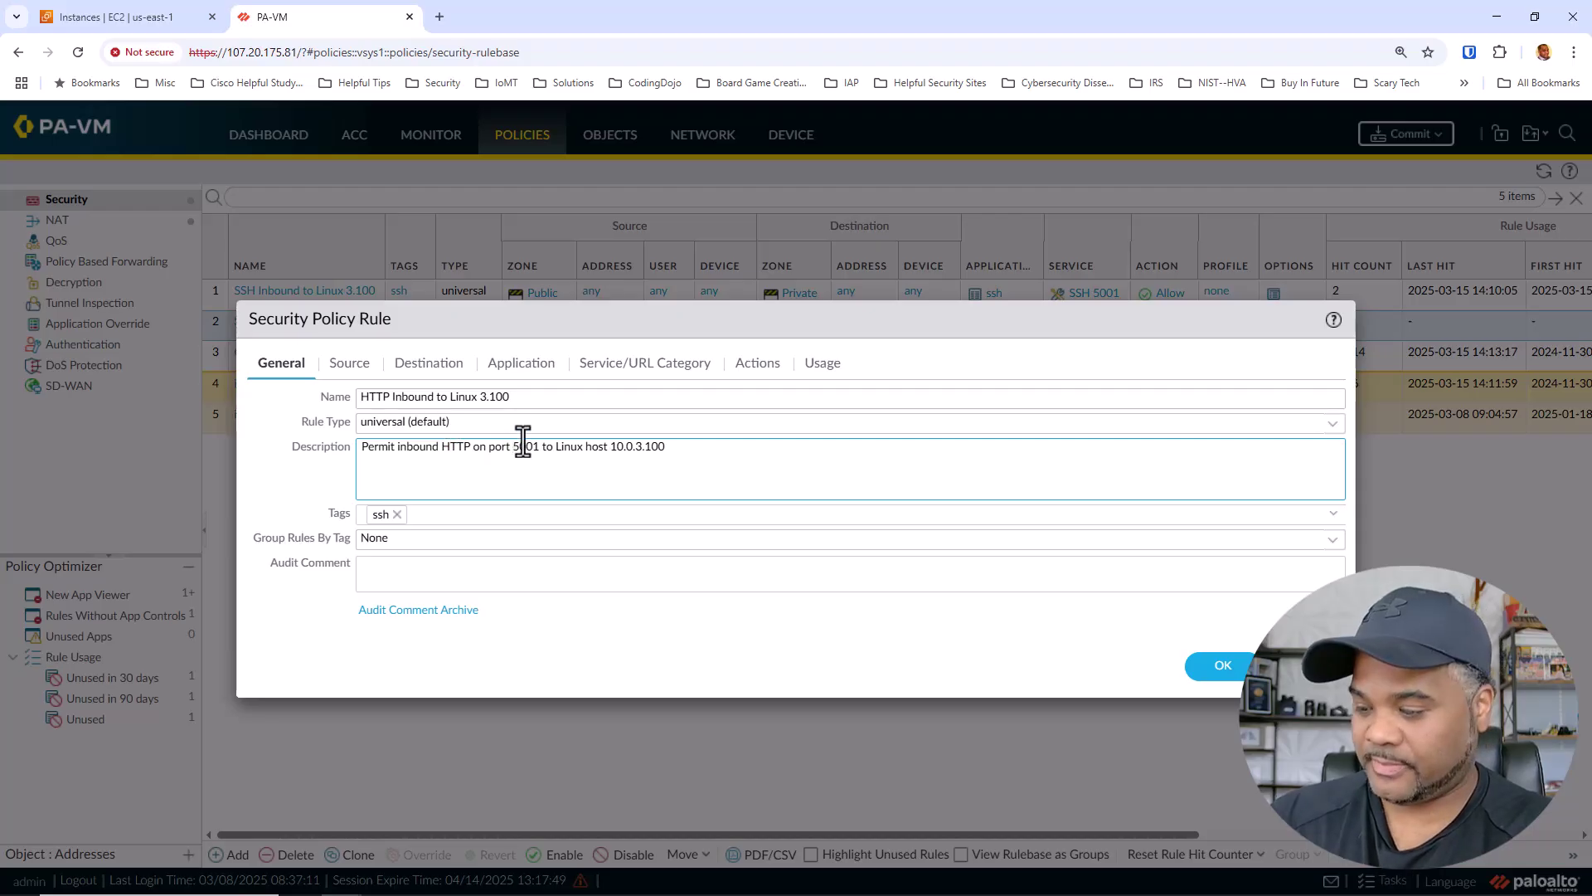
click(522, 446)
key(BackSpace)
text(8)
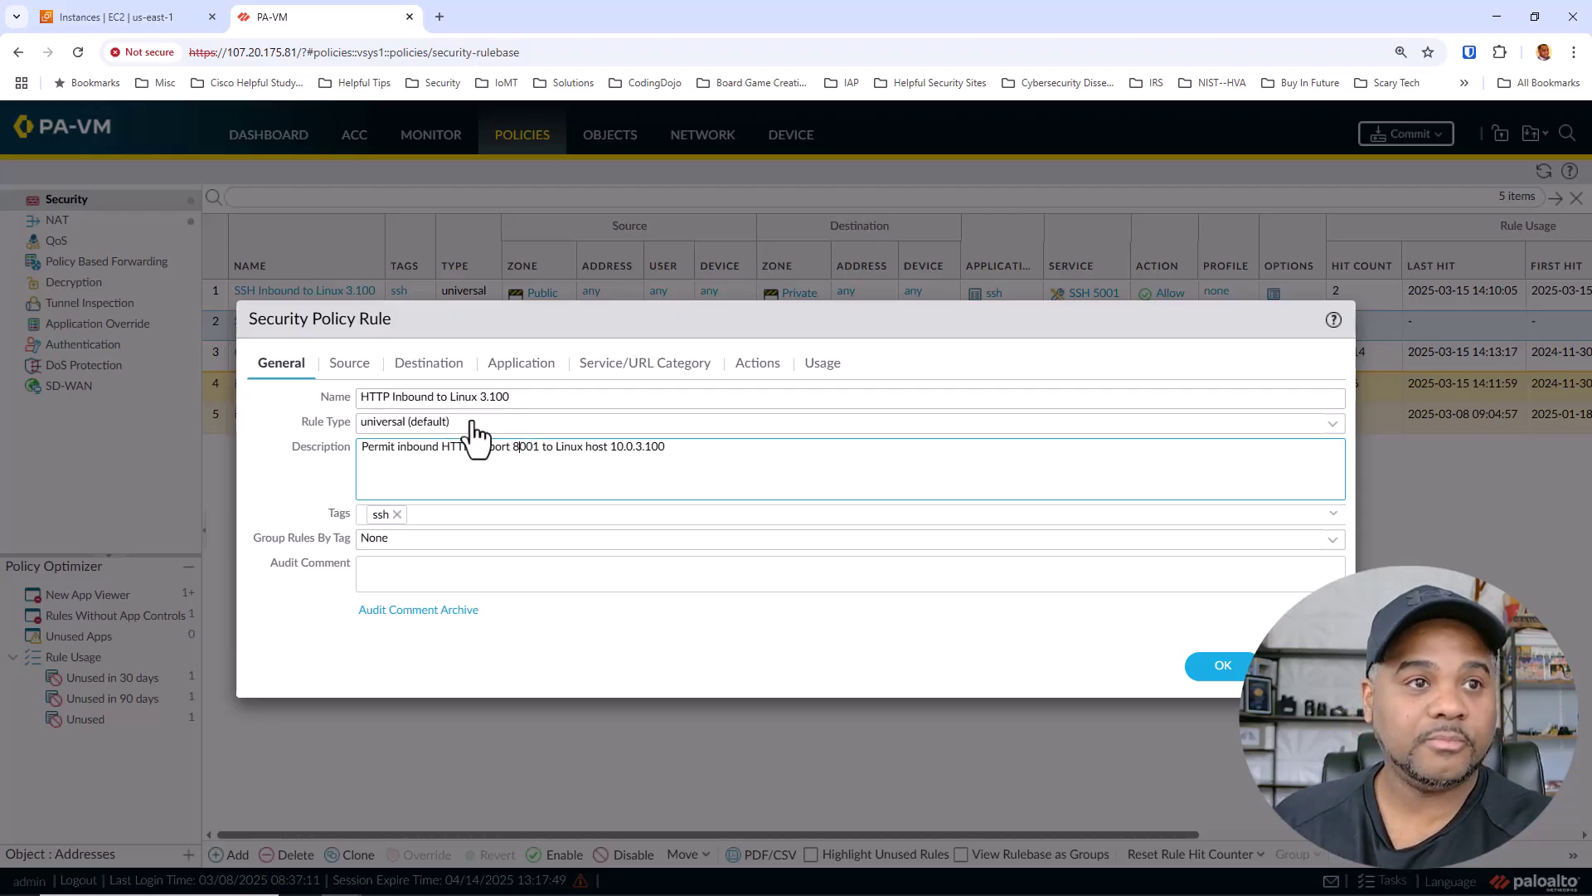
Step: Replace the ssh tag on the cloned security rule with http
click(396, 520)
click(397, 516)
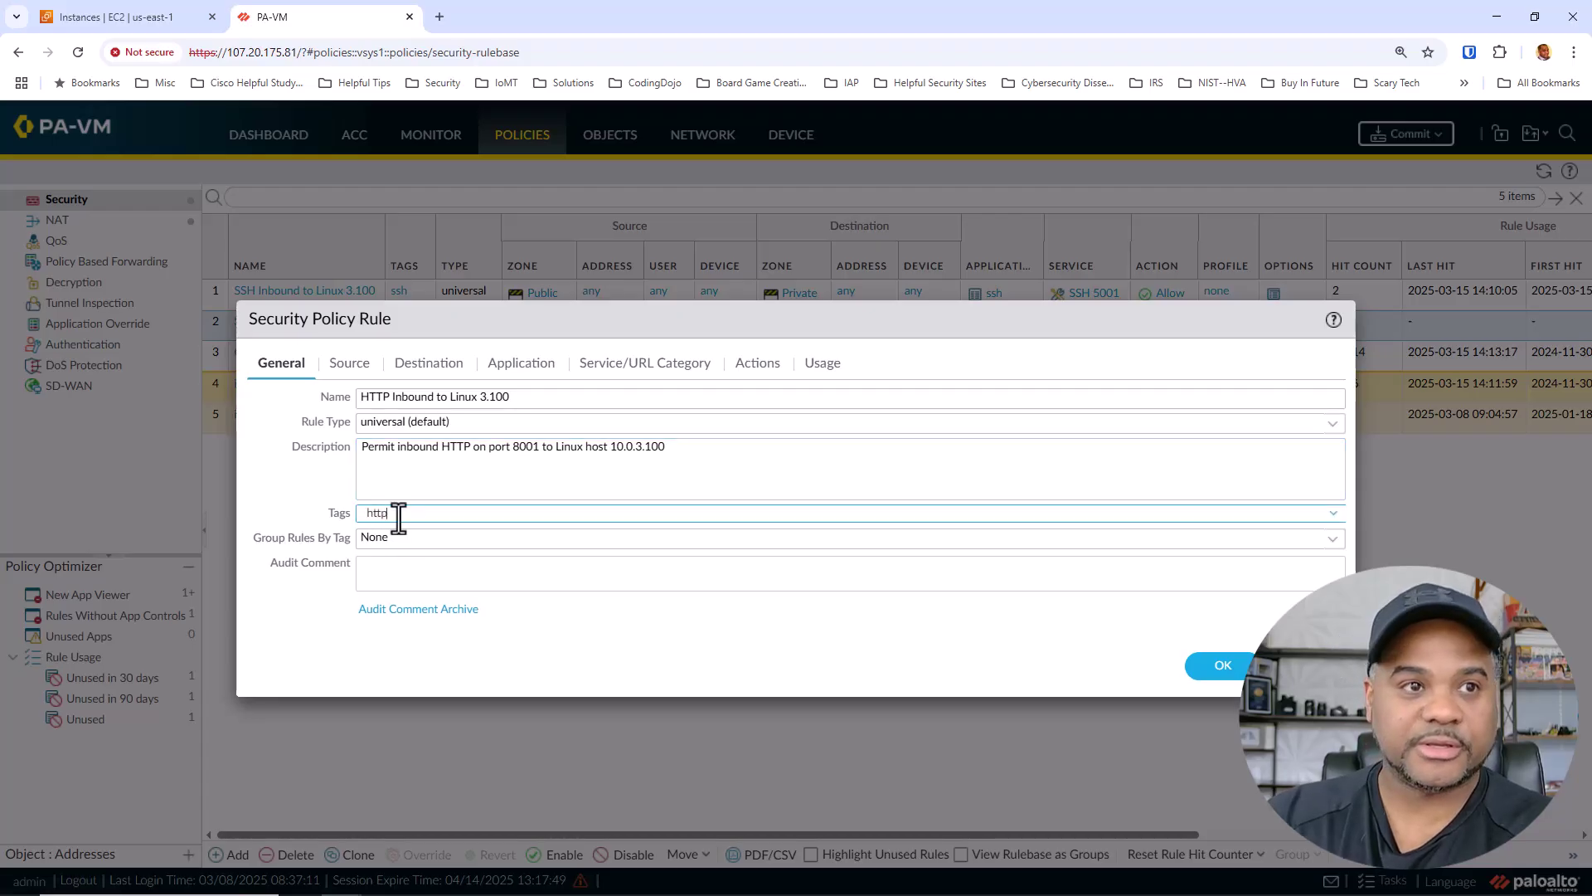
click(389, 541)
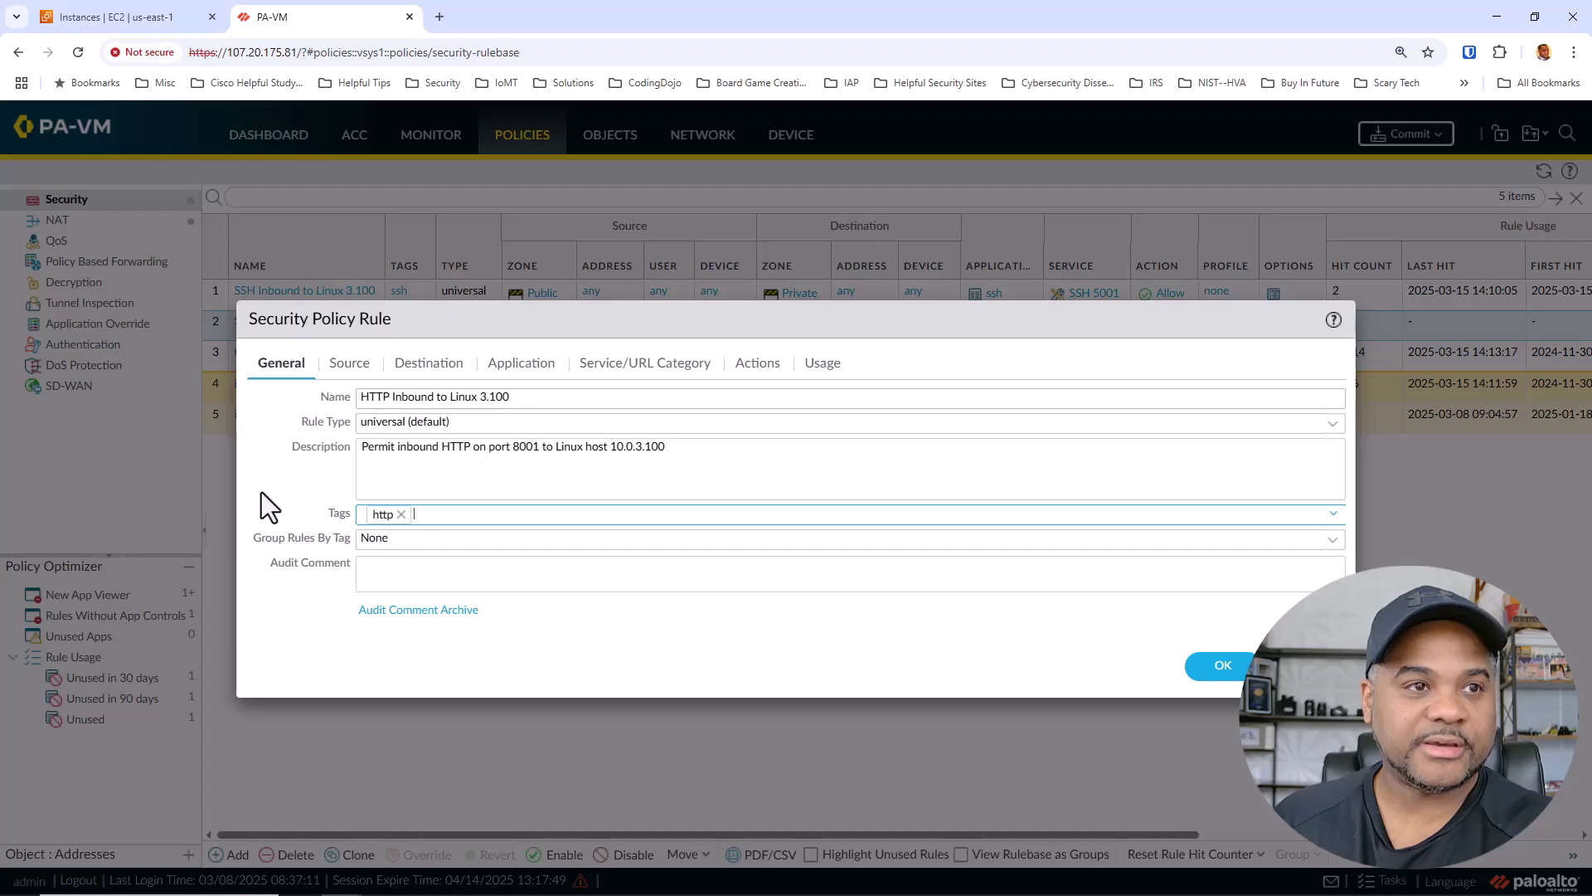
Step: Review the security rule's source and destination zones, and change its application from ssh to web-browsing
click(352, 364)
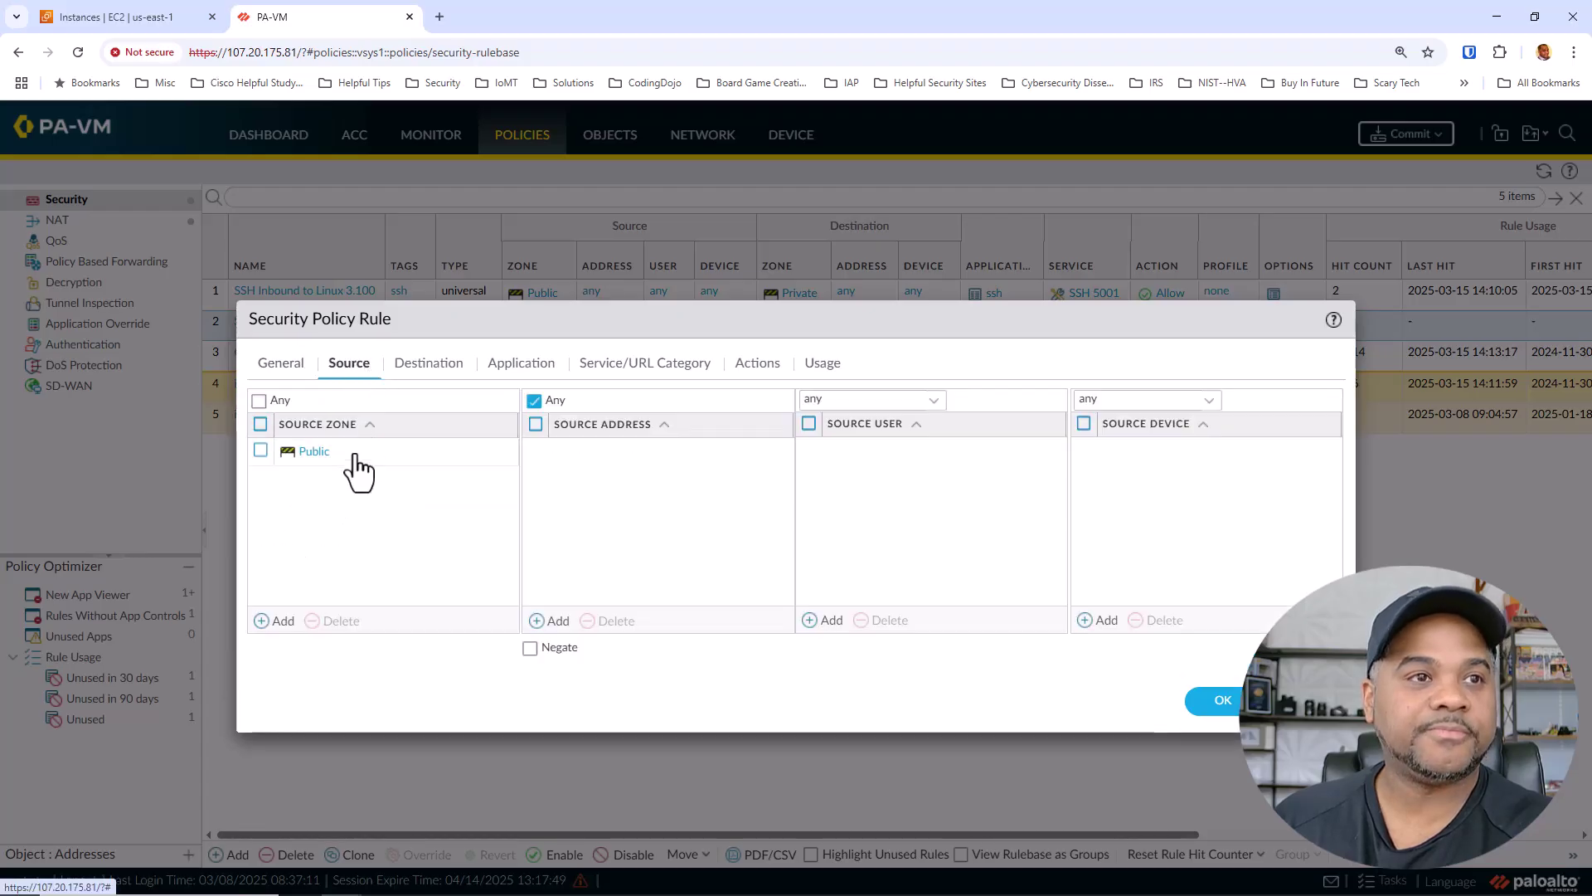
click(448, 365)
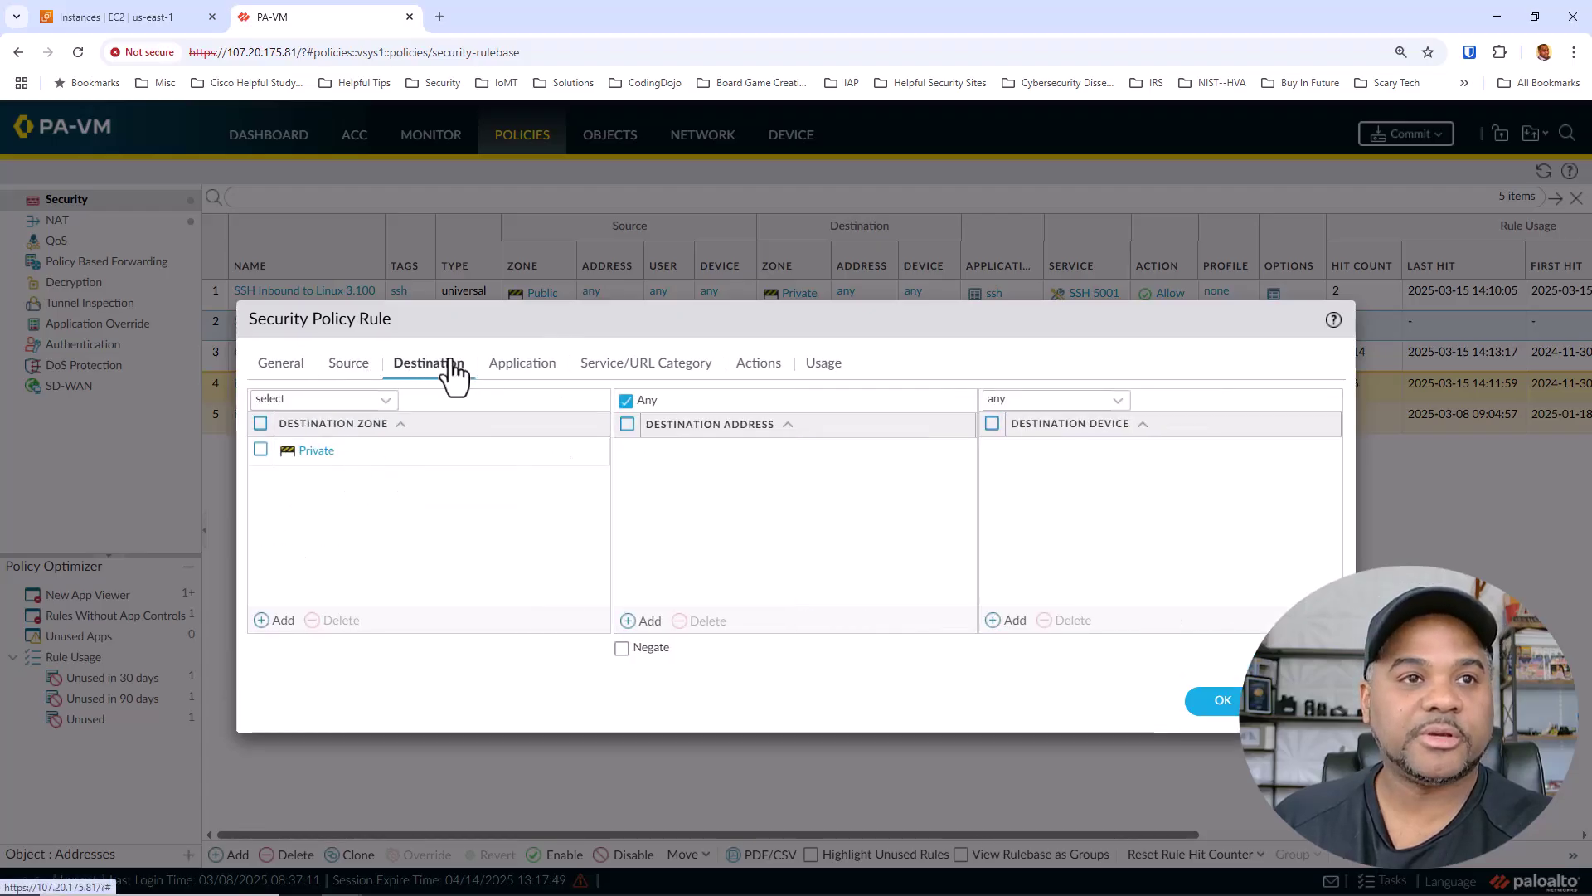
click(551, 363)
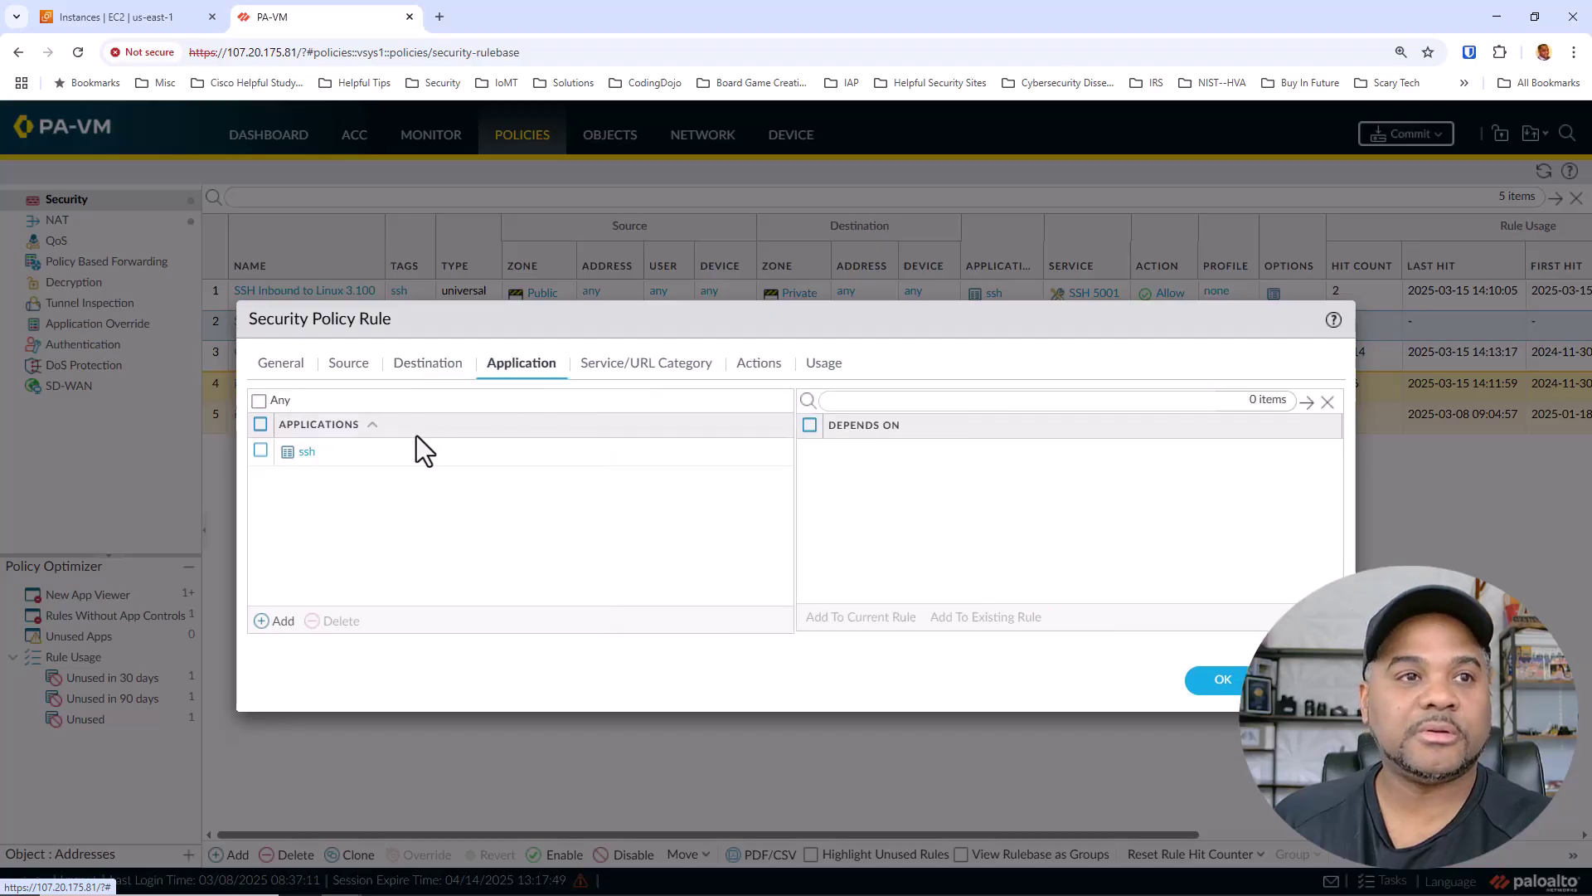
click(306, 452)
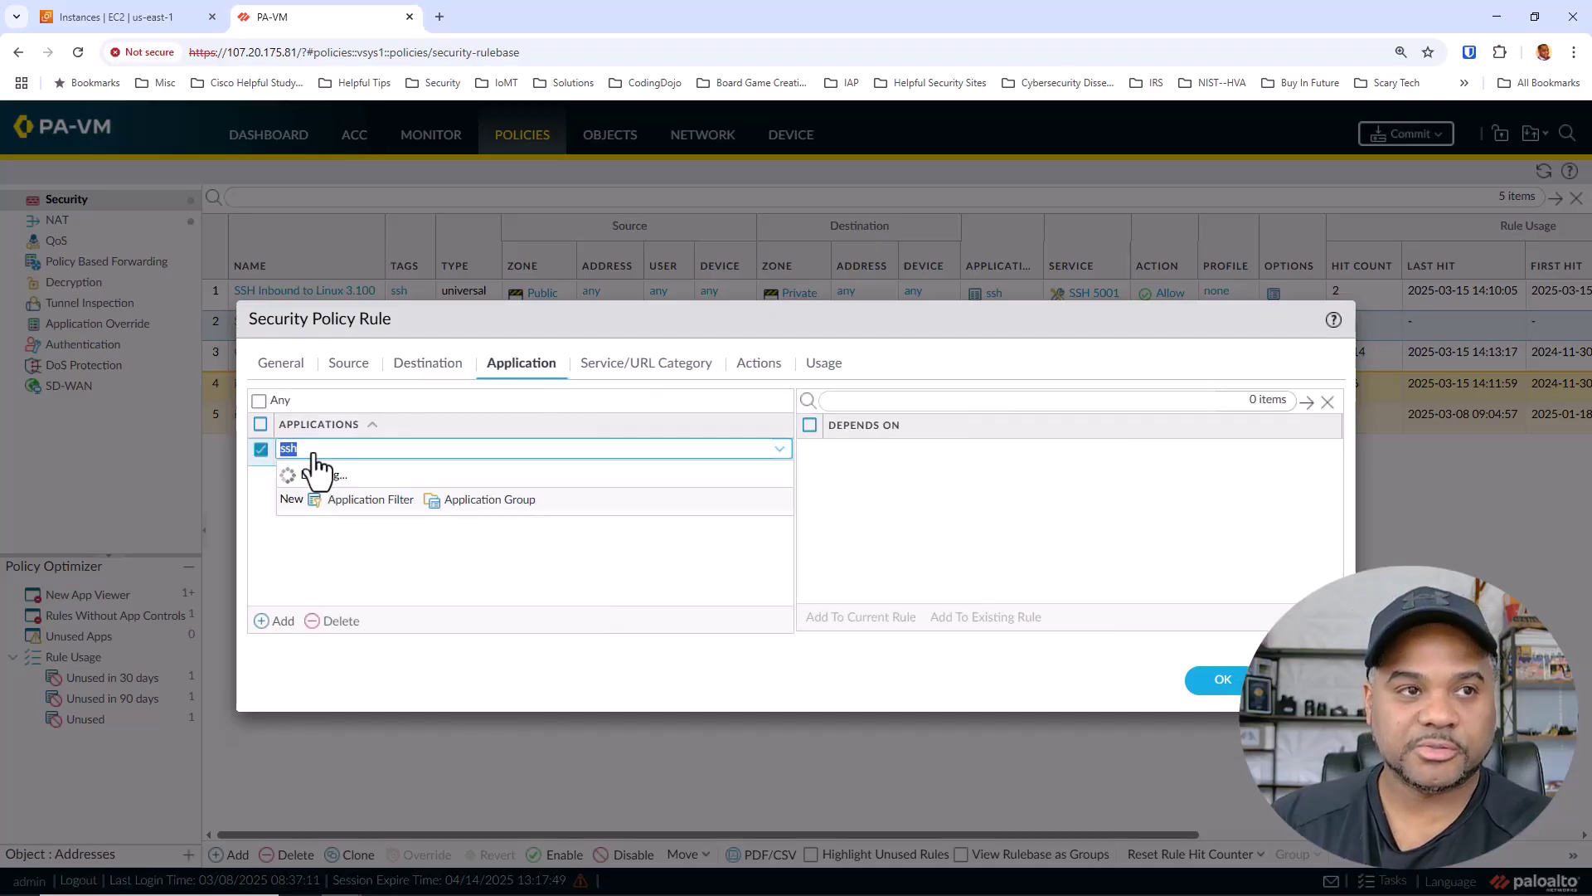
text(web)
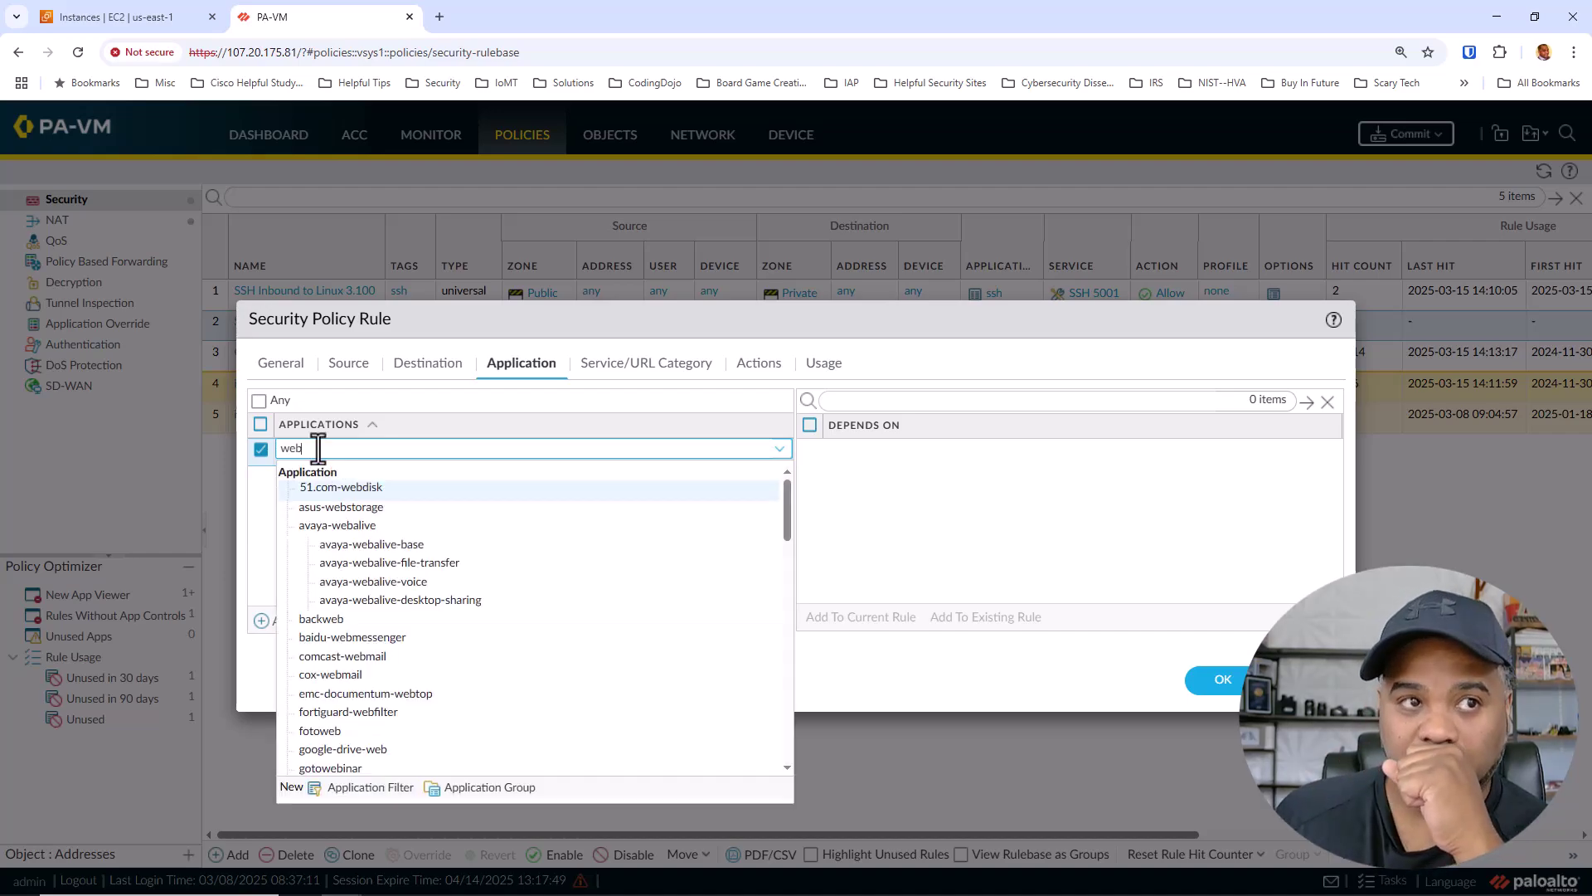
text(-brow)
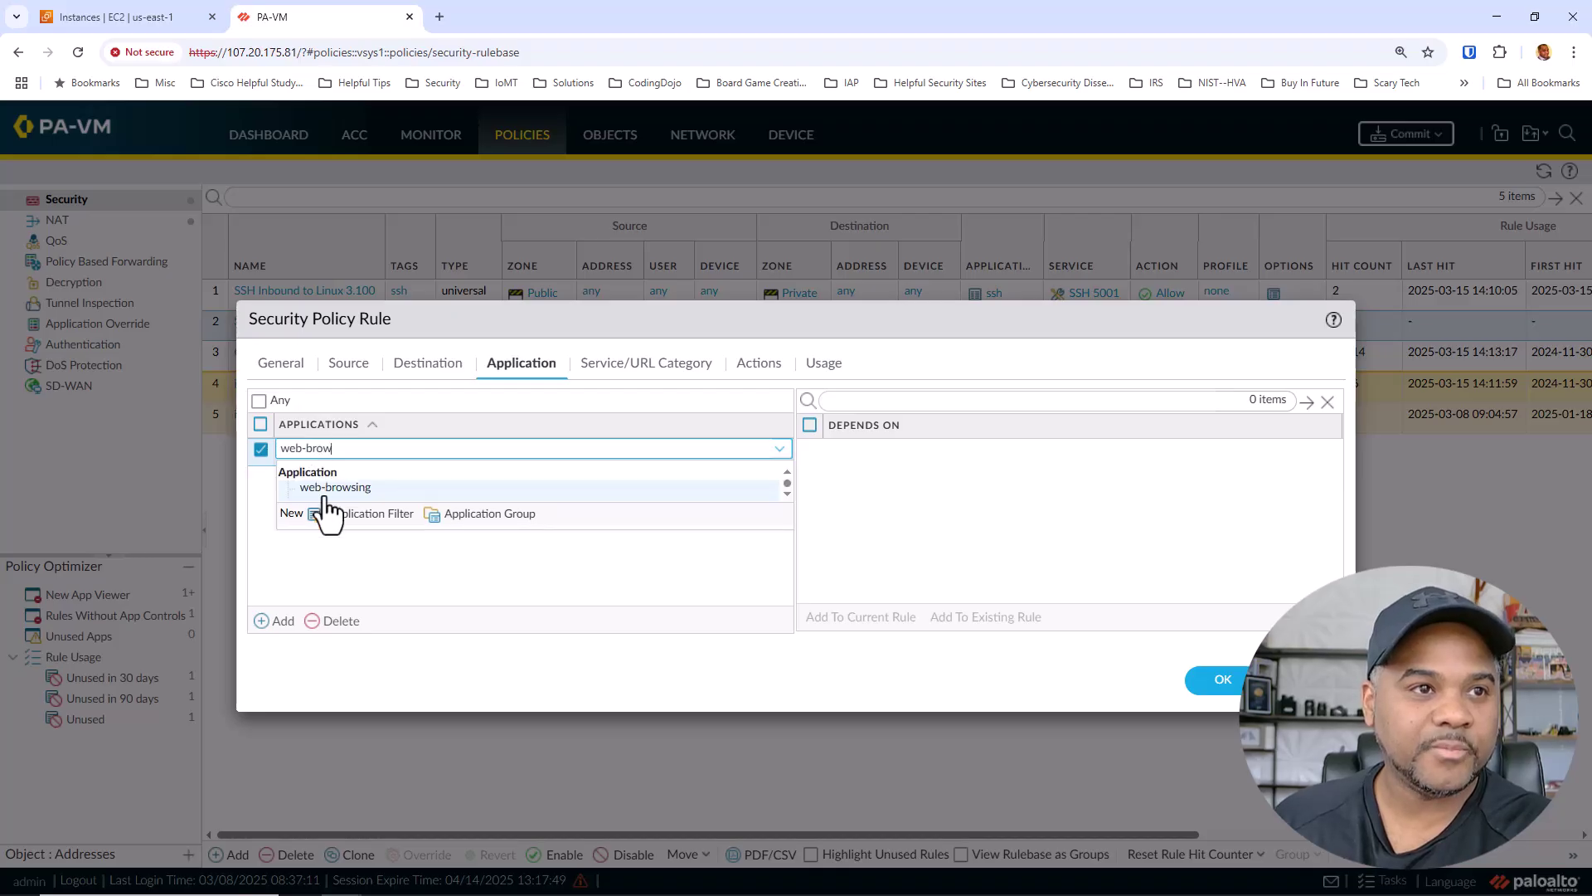
click(324, 493)
click(357, 484)
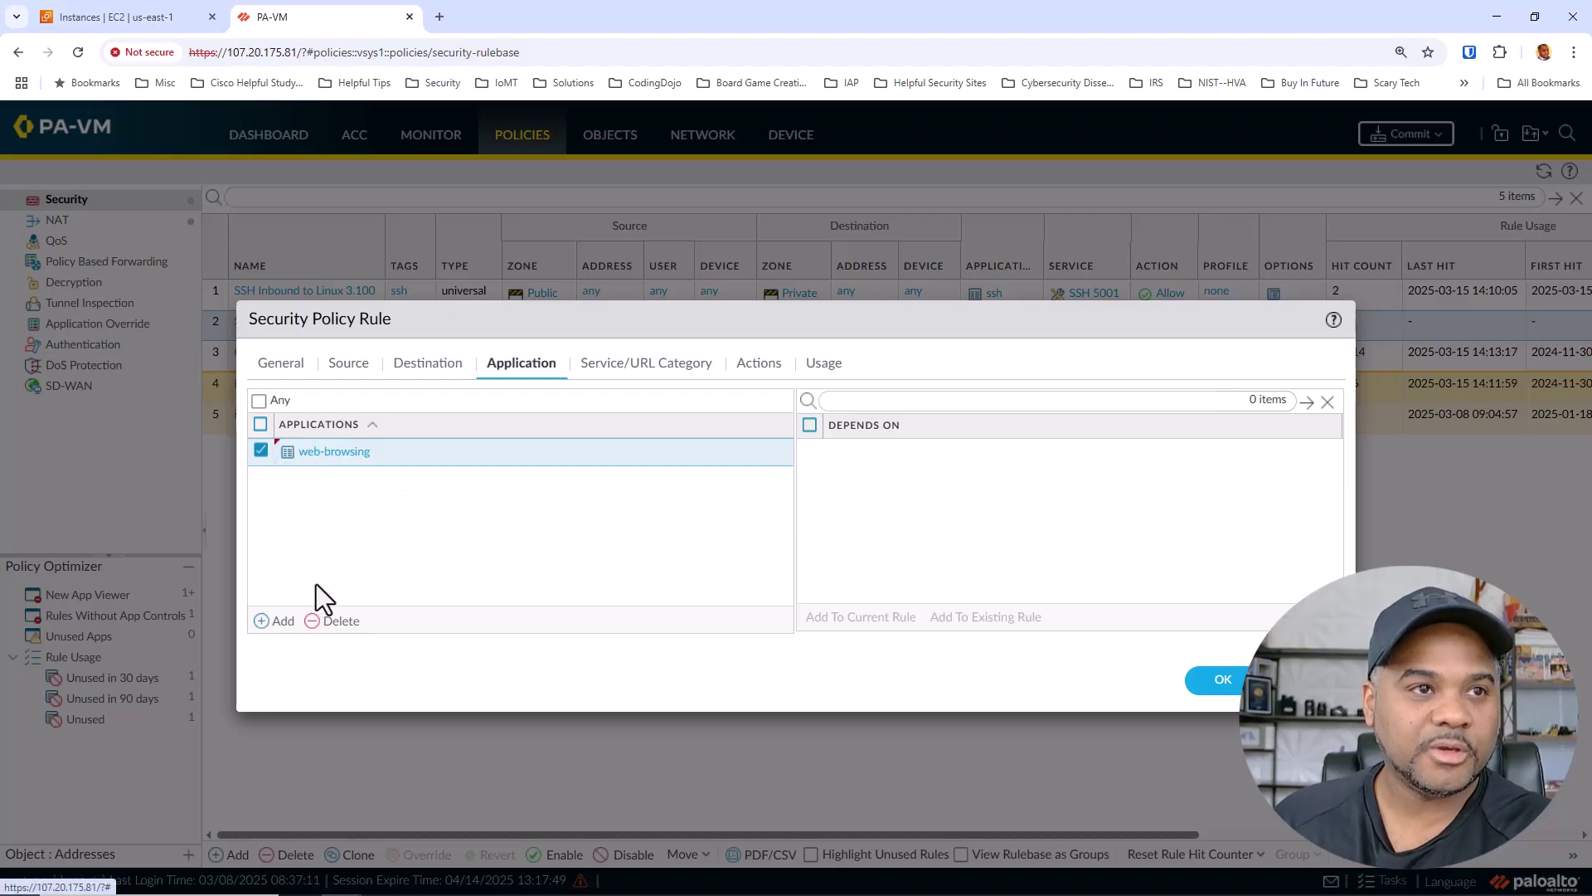
Step: Replace the security rule's SSH 5001 service with HTTP 8001 and save the rule
click(612, 378)
click(324, 454)
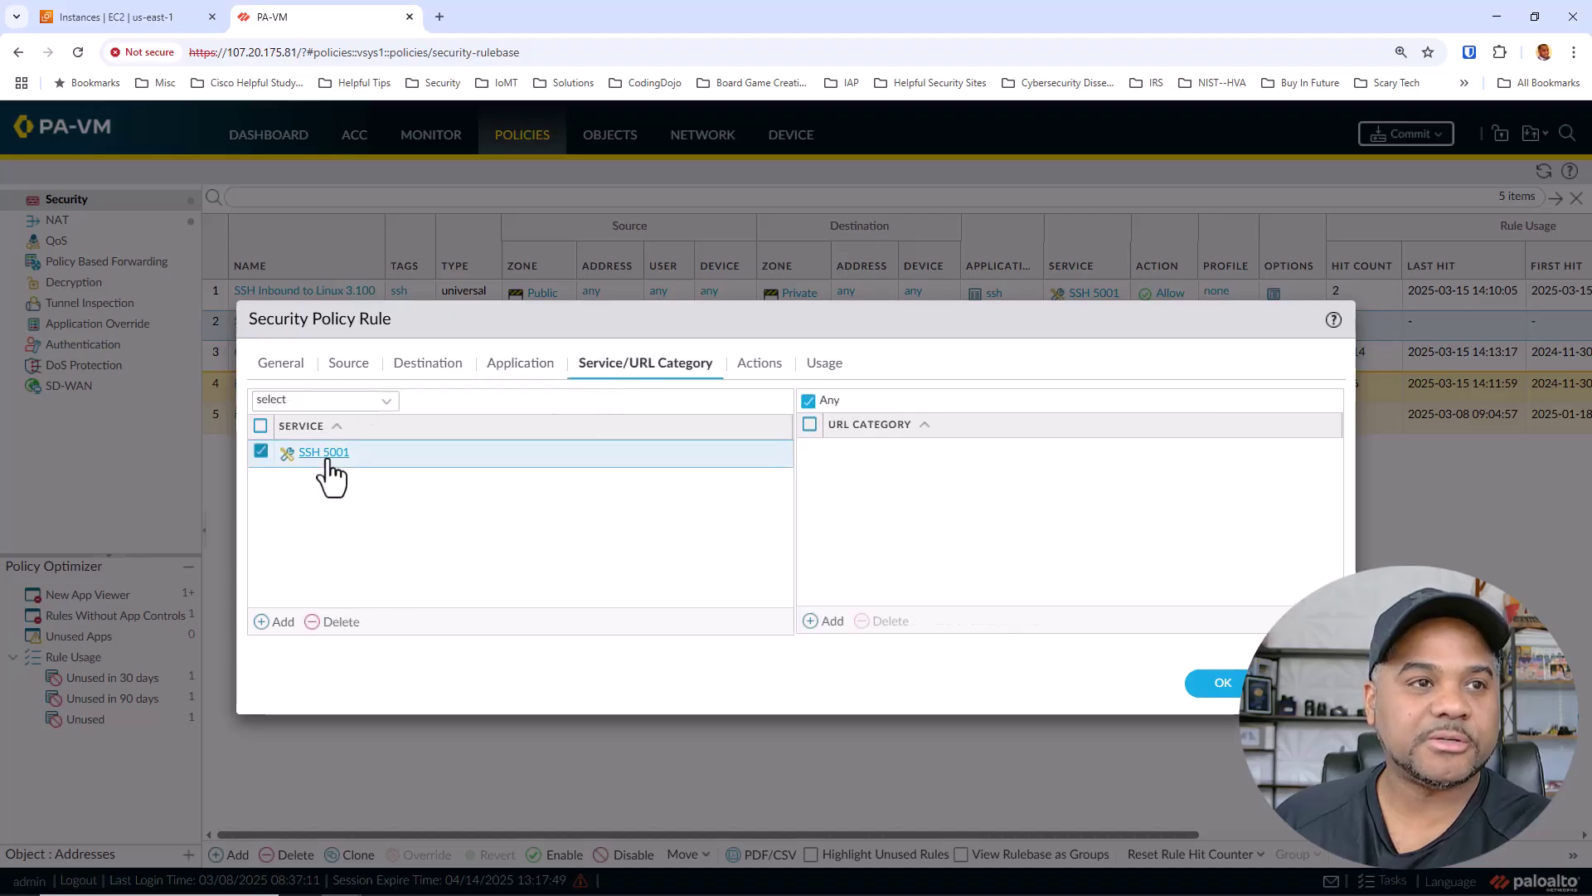
click(351, 528)
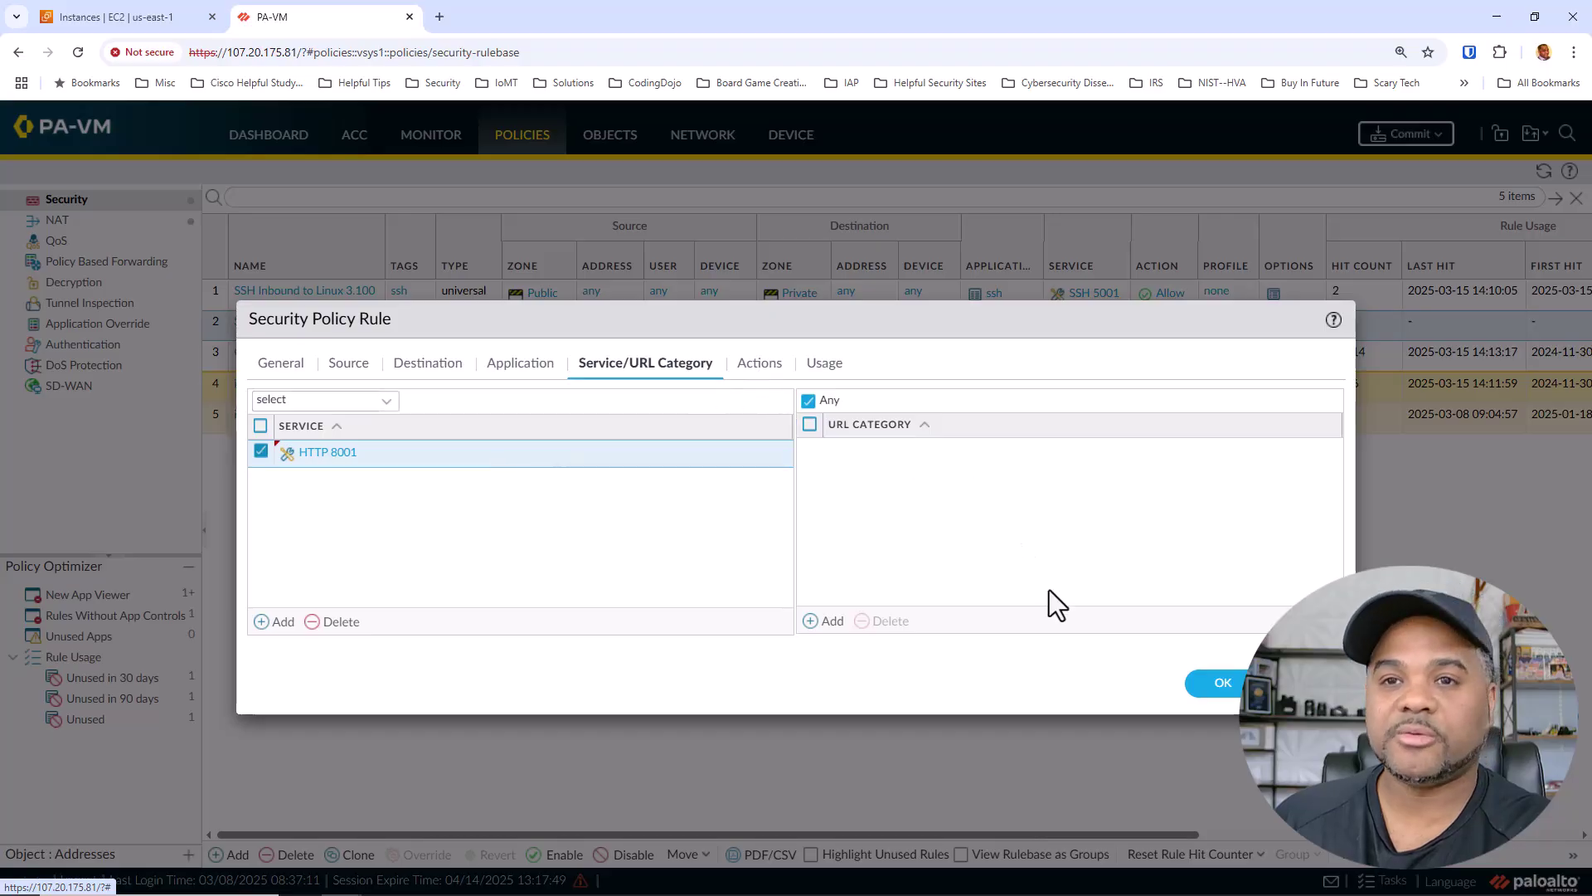
click(1216, 685)
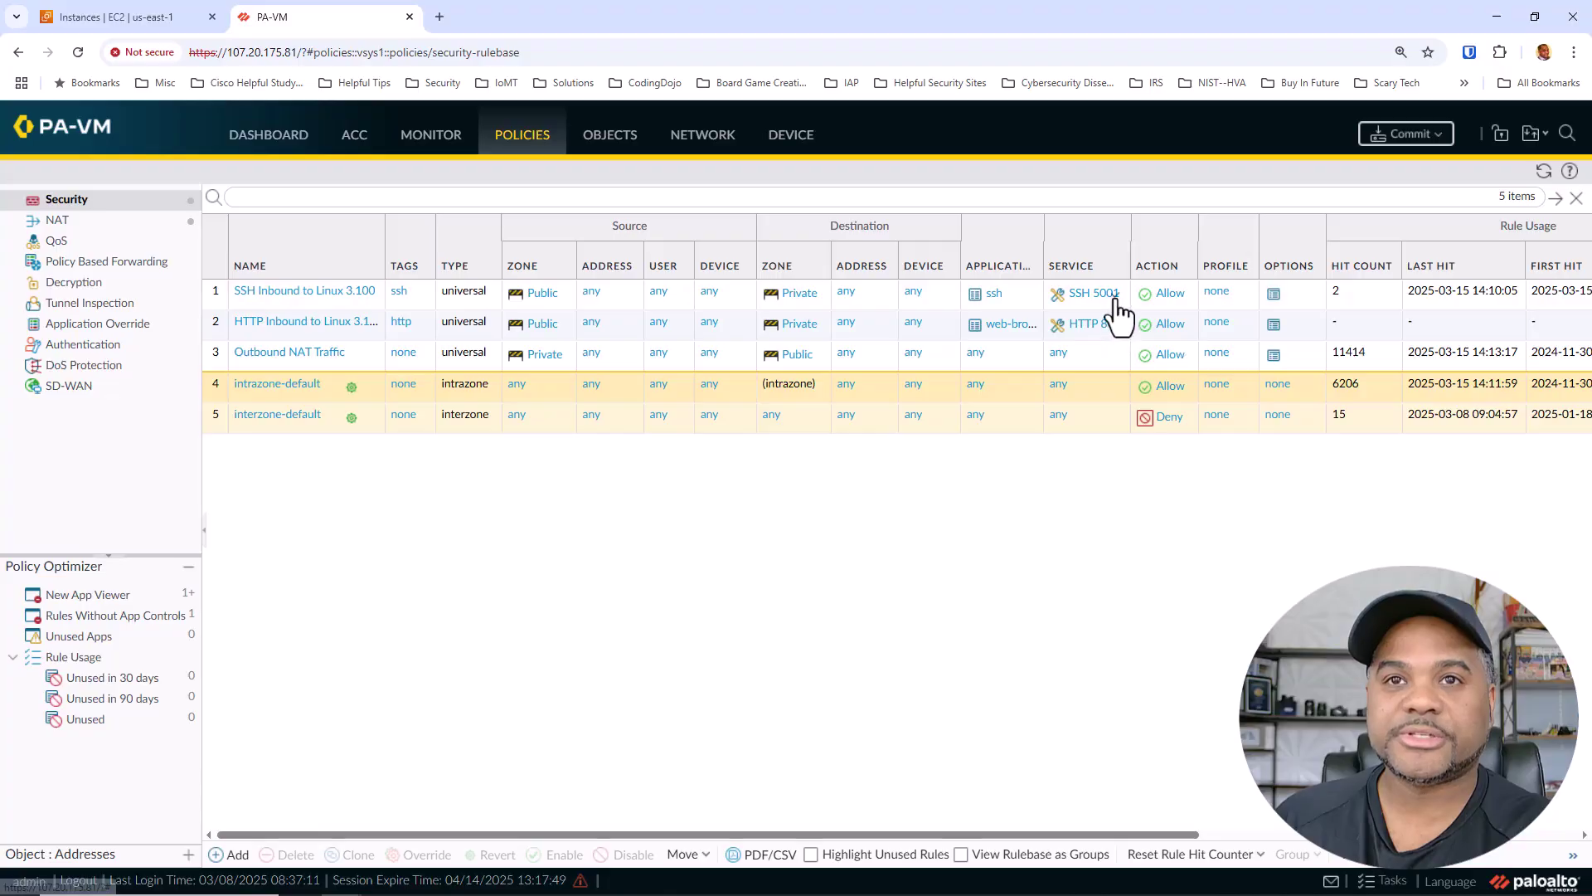
right_click(1116, 322)
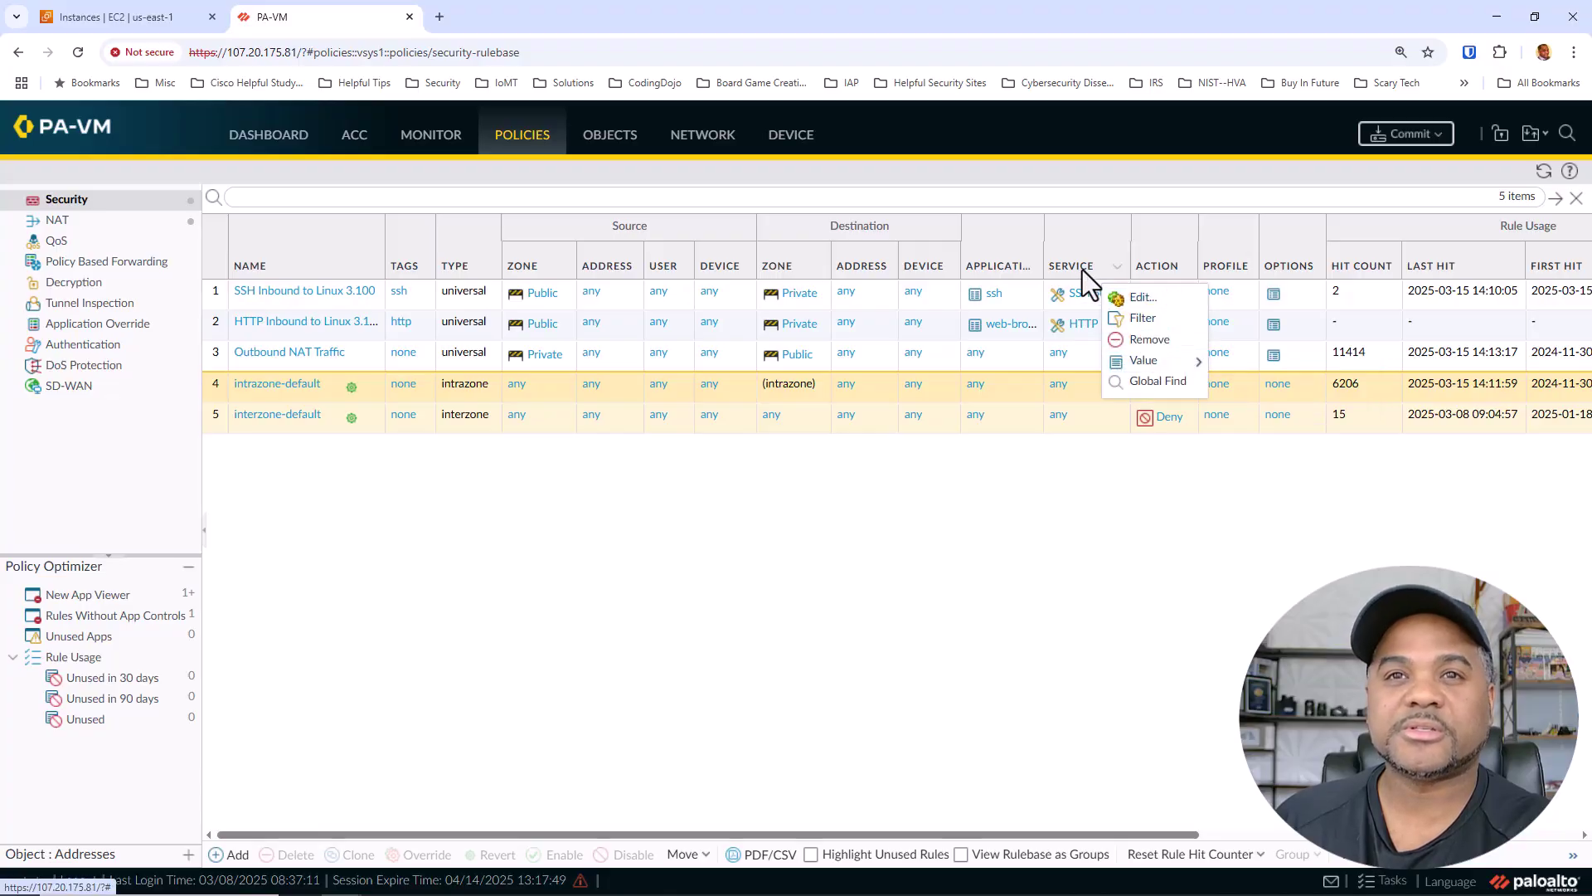
Step: Fit the security rule columns to their contents and commit all changes to the firewall
click(1116, 267)
click(1175, 317)
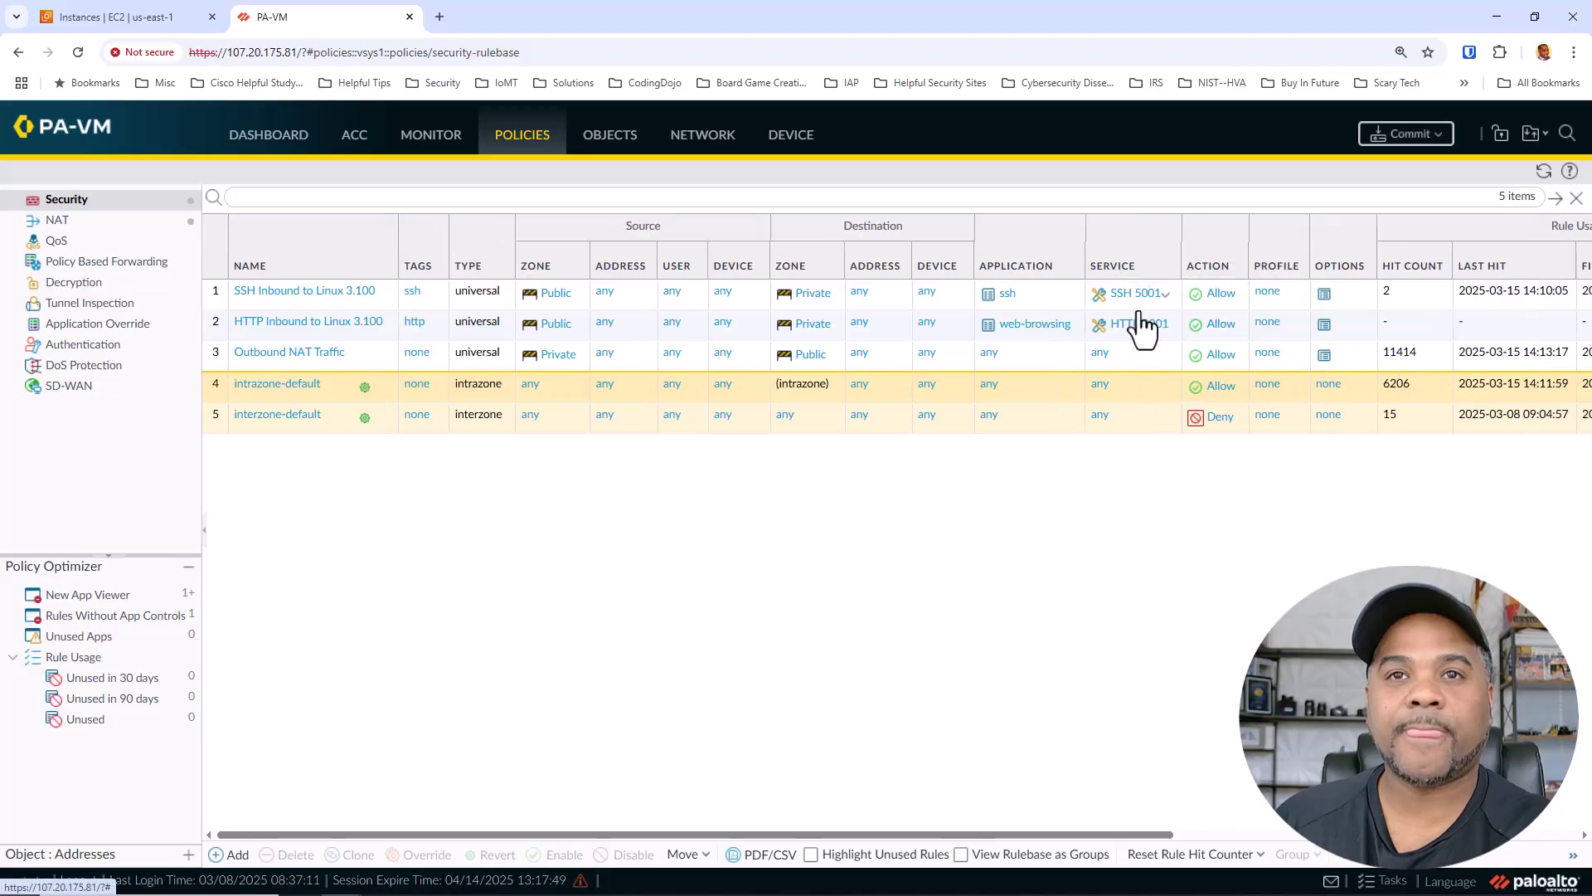
click(1389, 135)
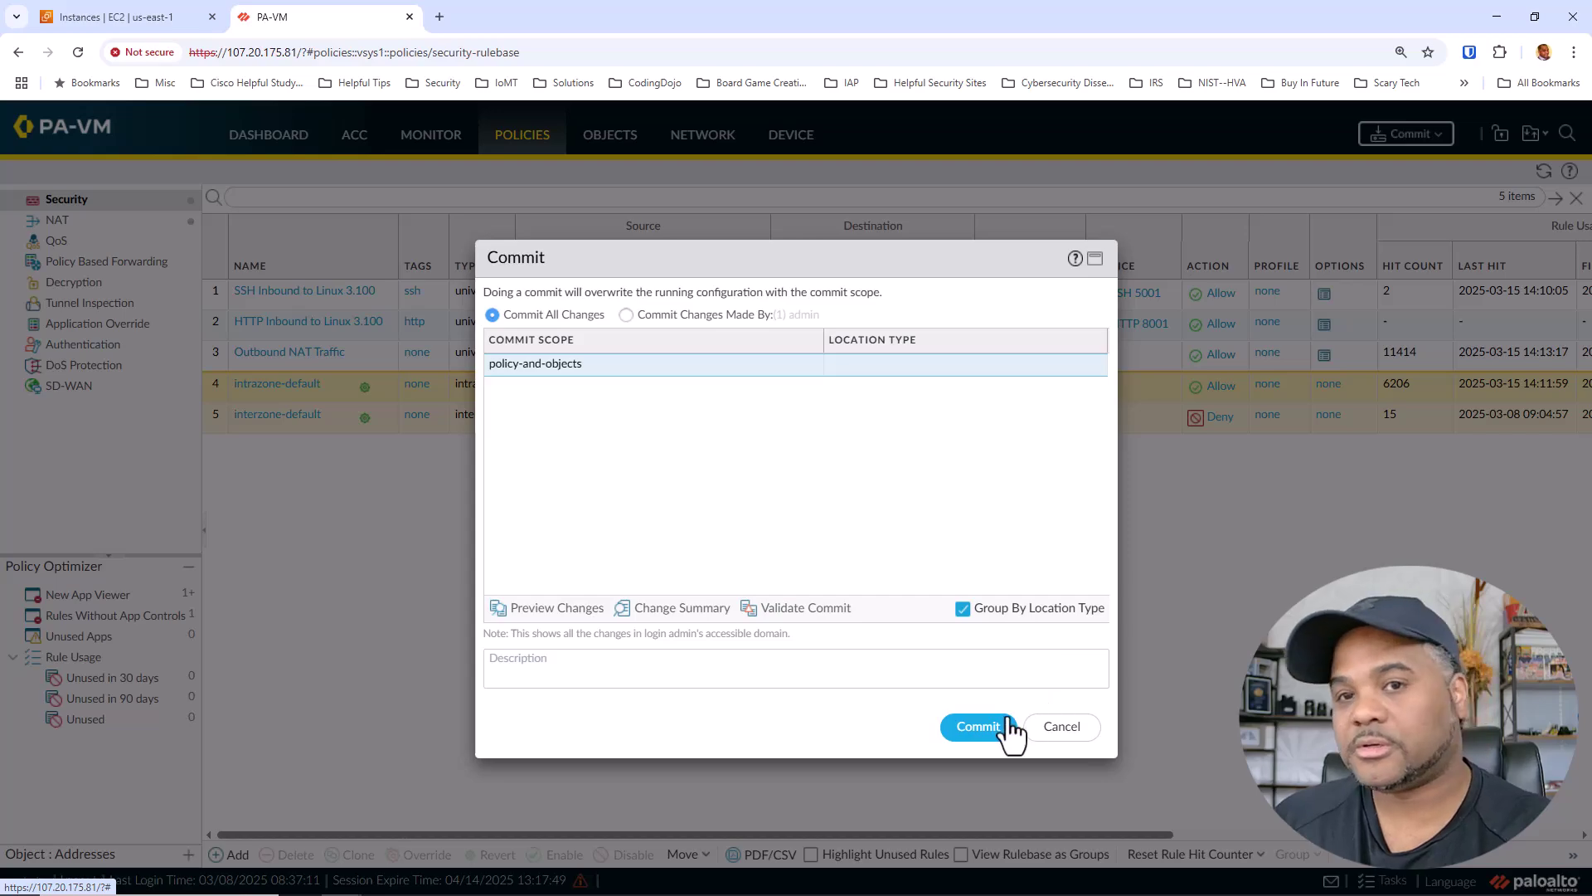
click(962, 725)
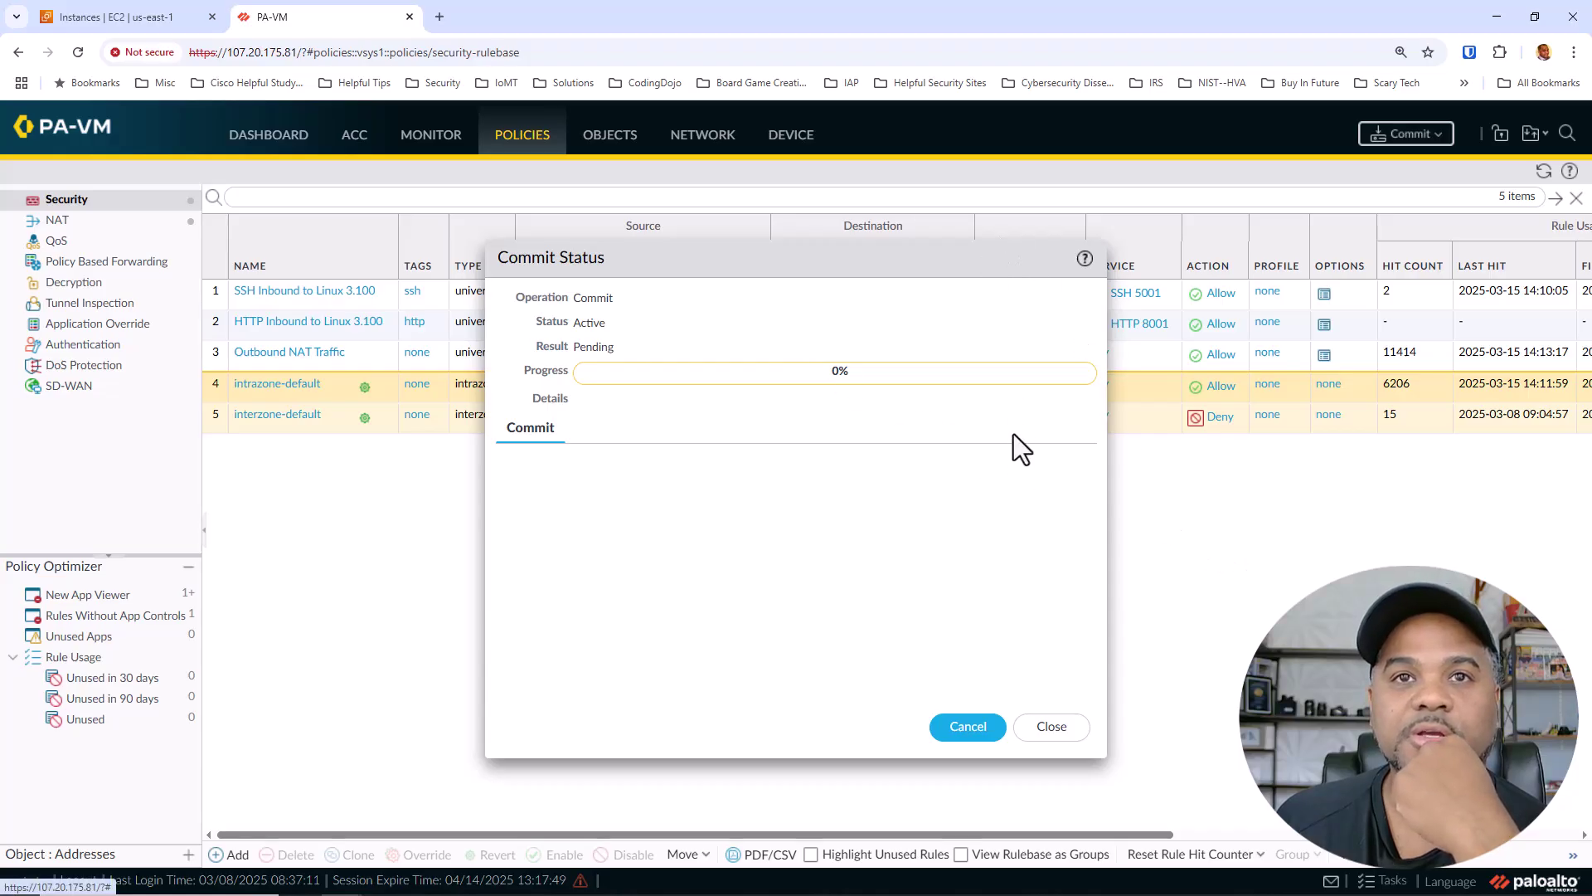
drag(1020, 257, 1040, 390)
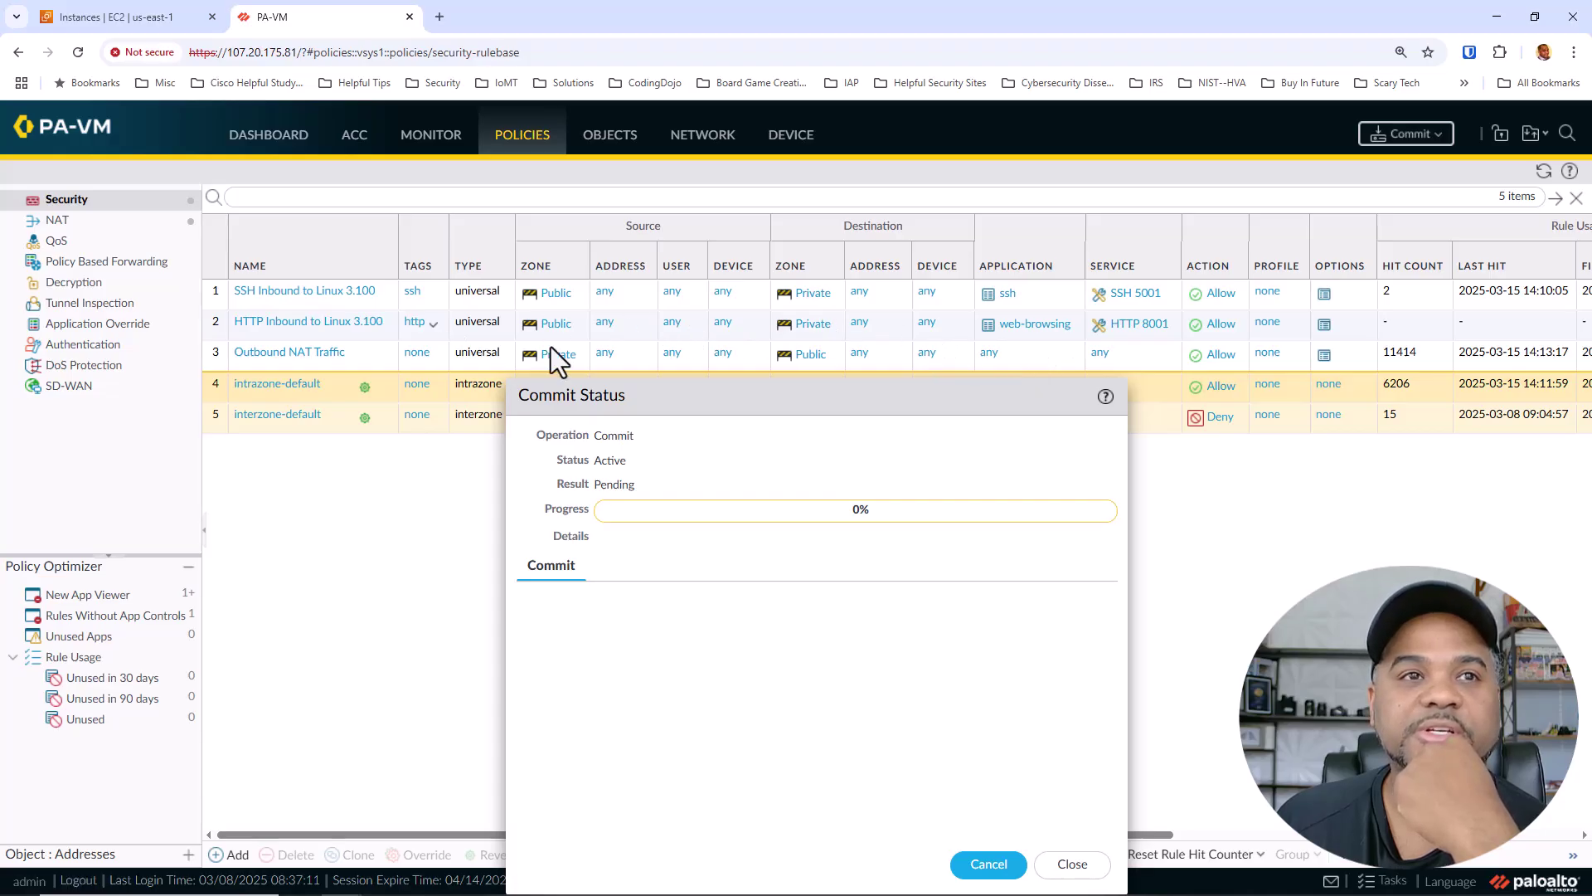
Step: Bring up the NAT rules and dismiss the commit status window
click(65, 224)
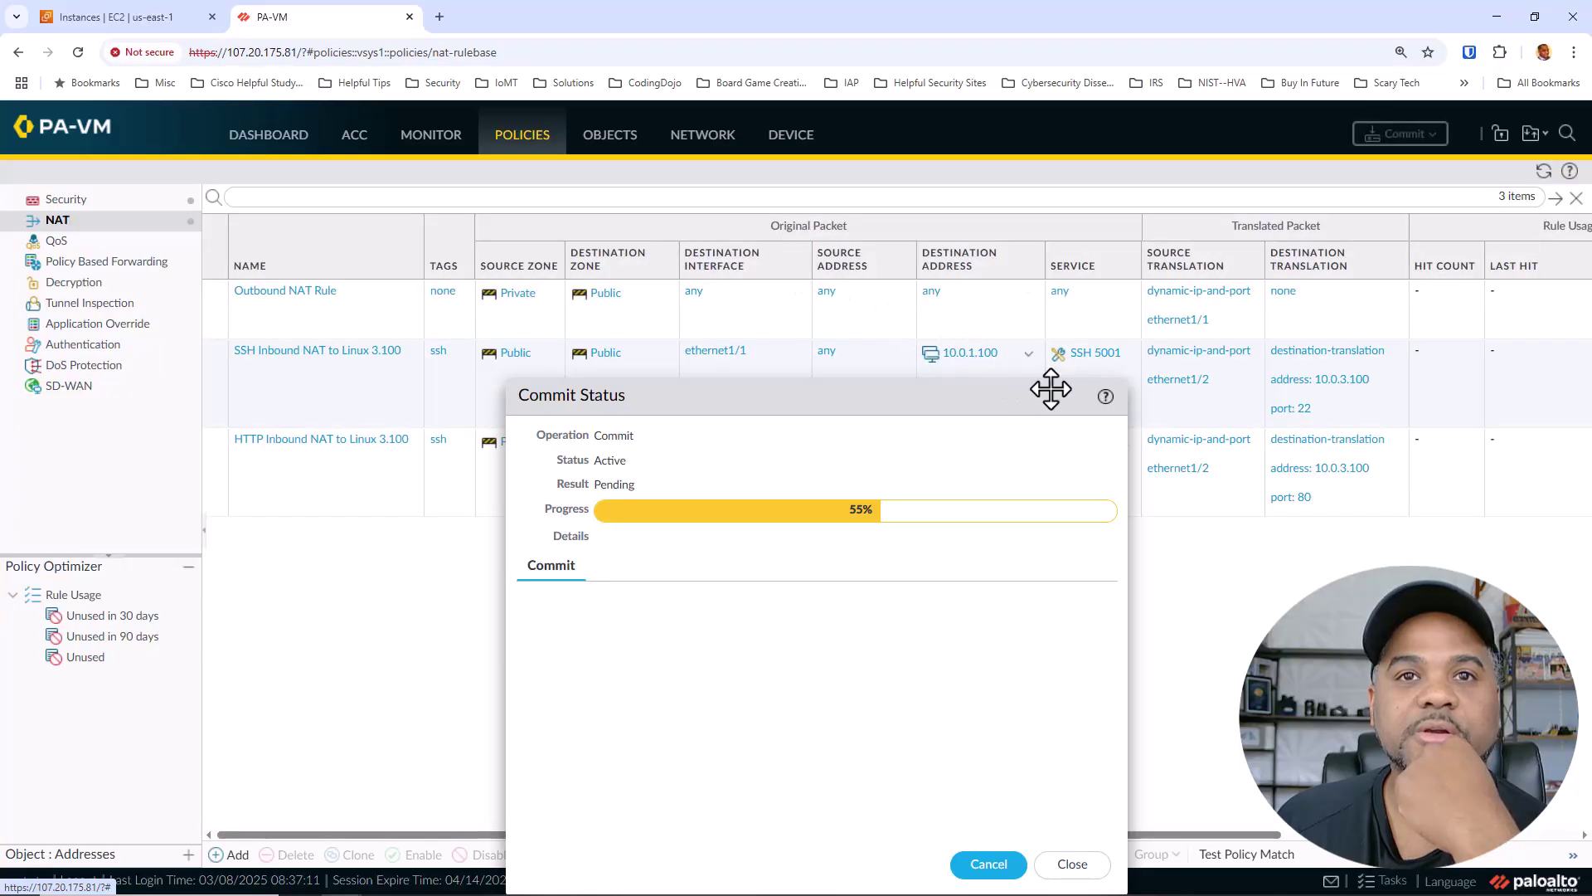
drag(1048, 393, 953, 386)
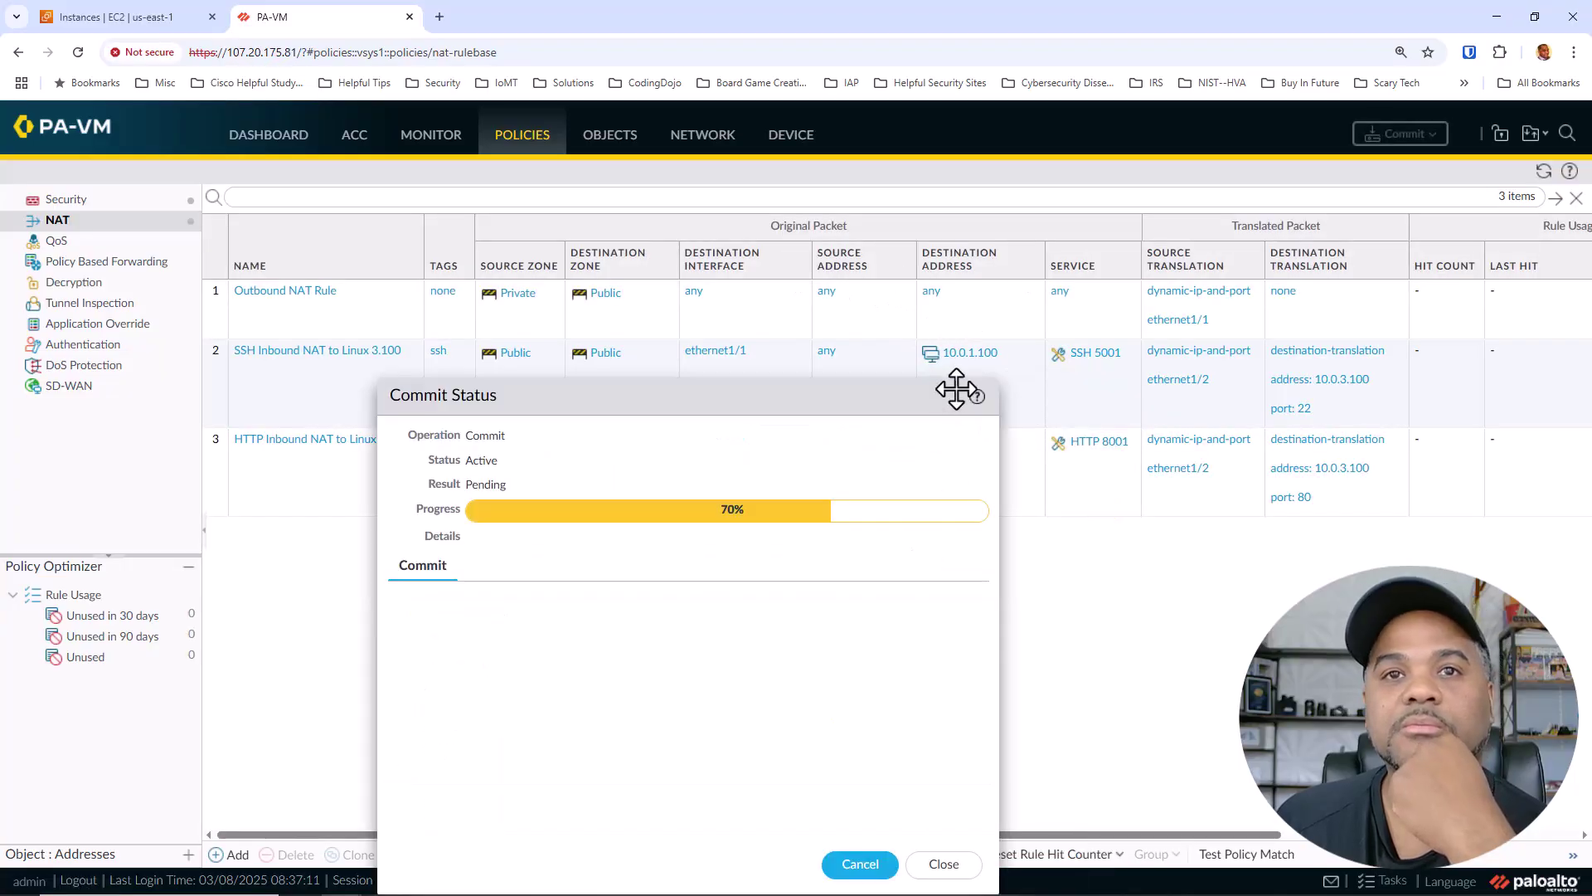
click(962, 865)
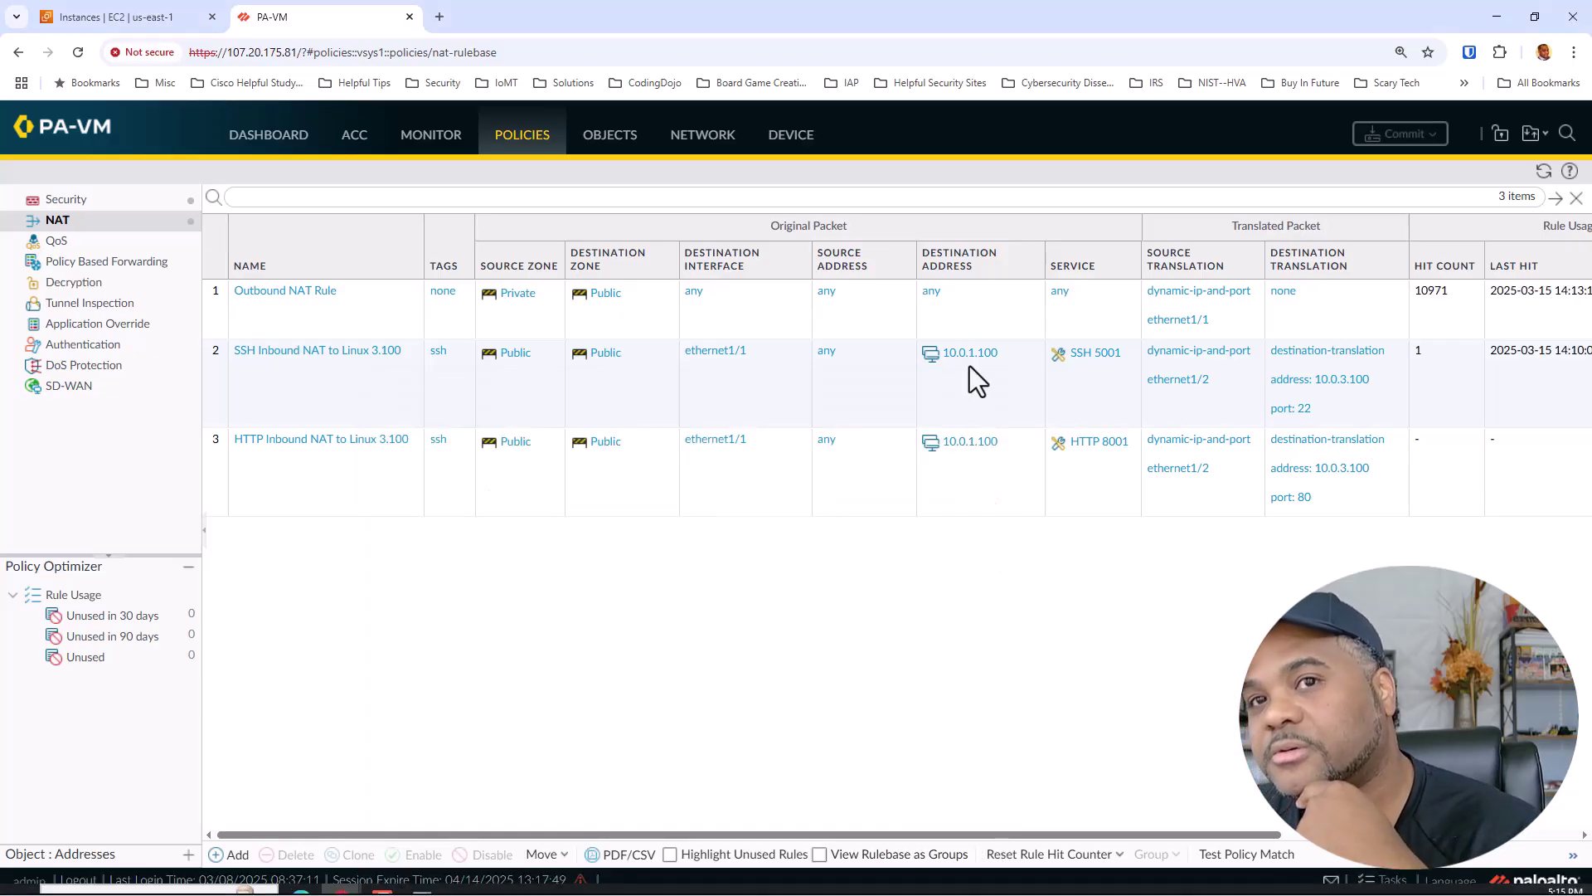
click(972, 358)
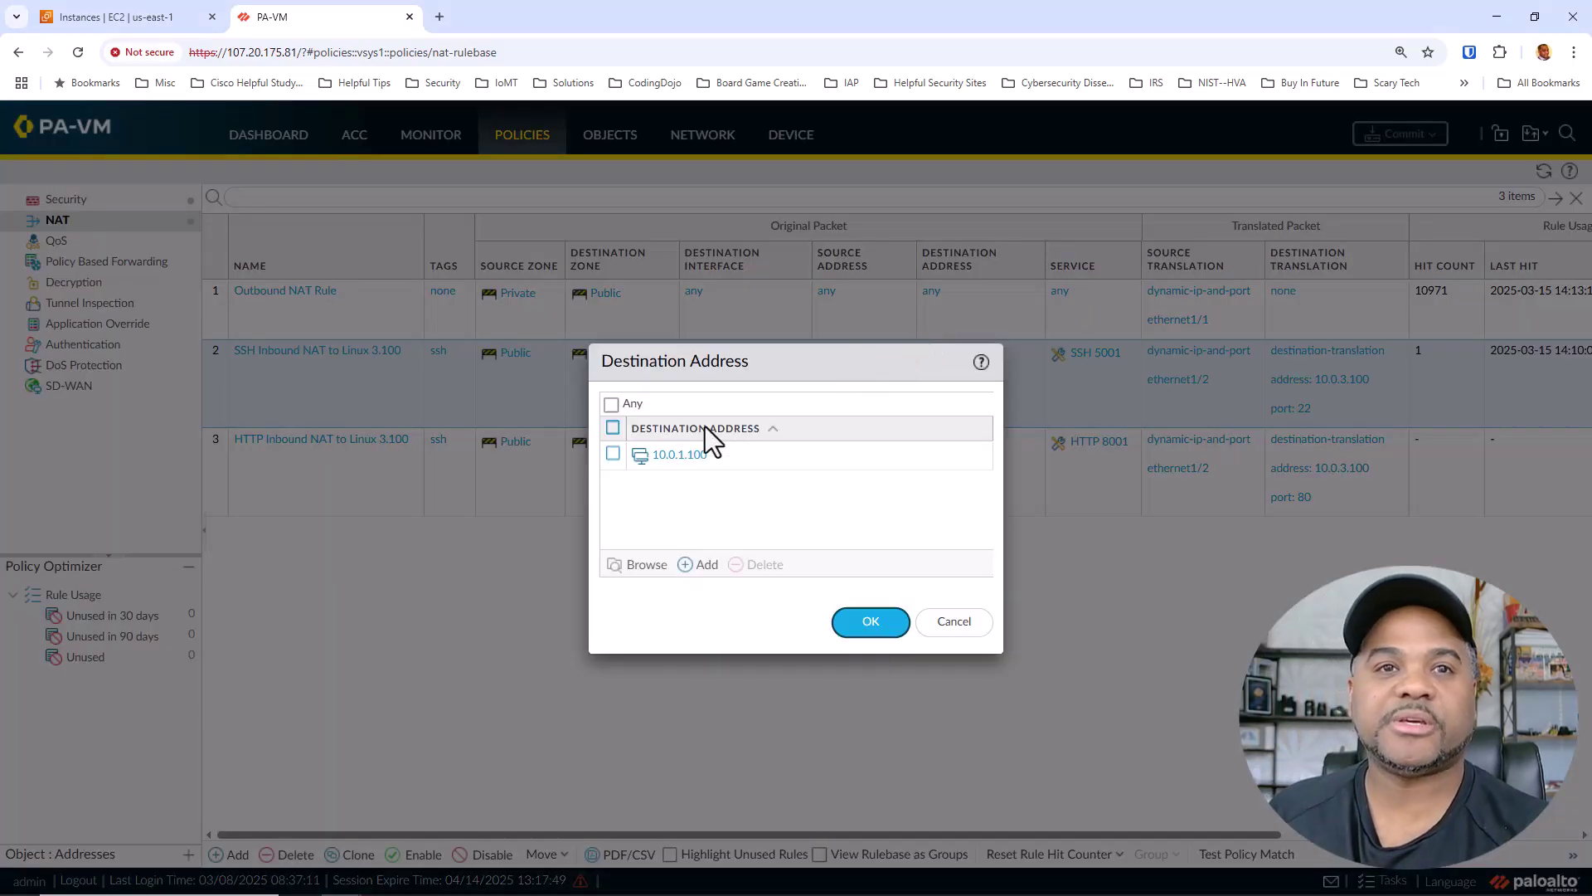
click(673, 456)
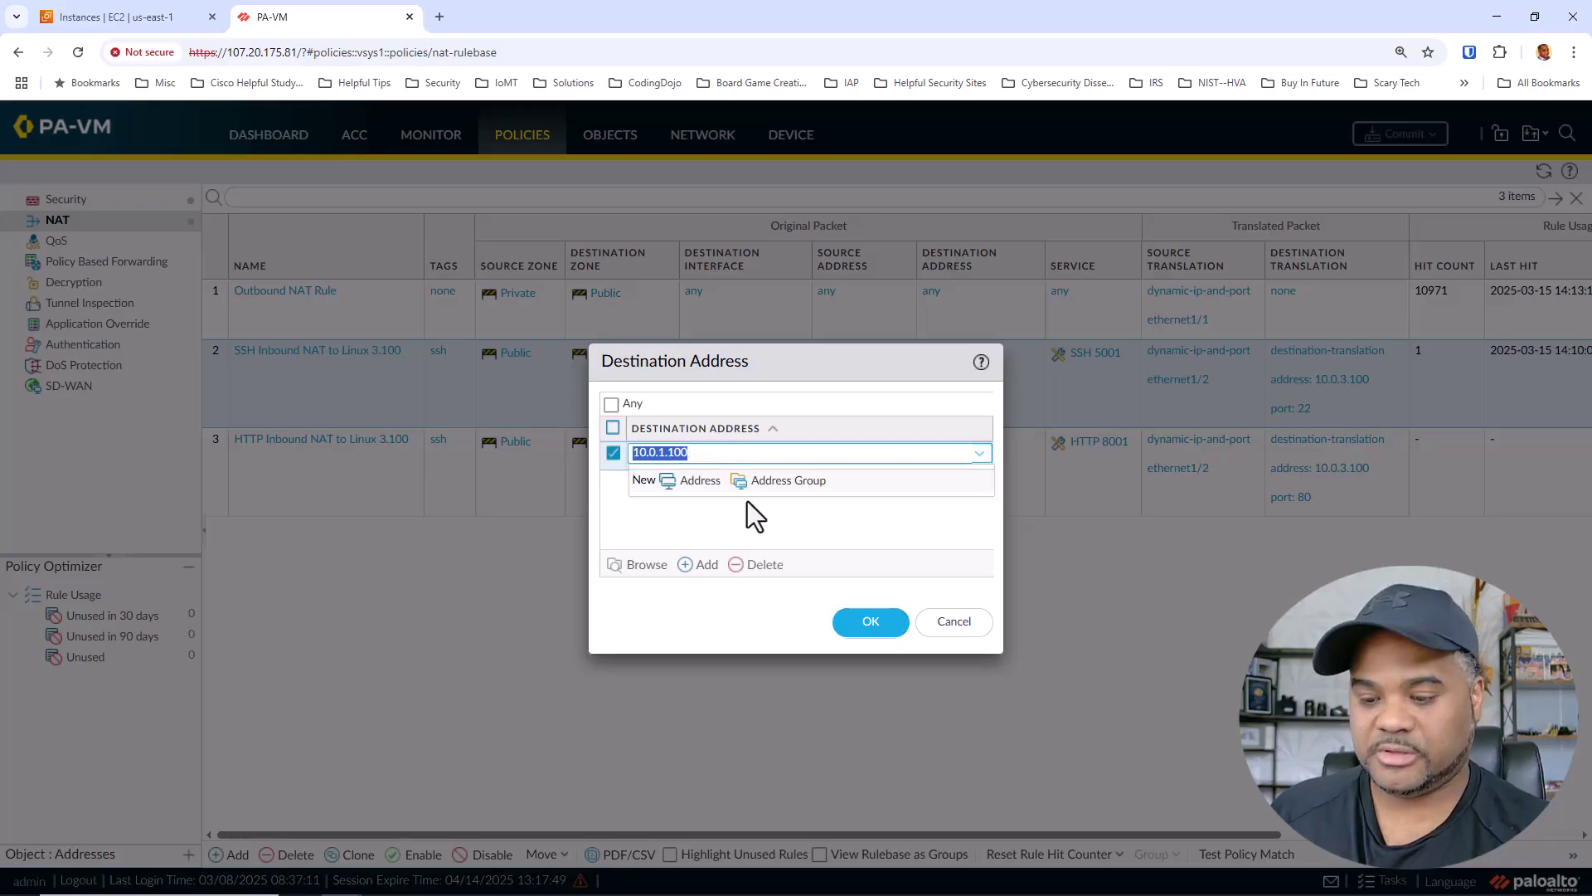
click(954, 622)
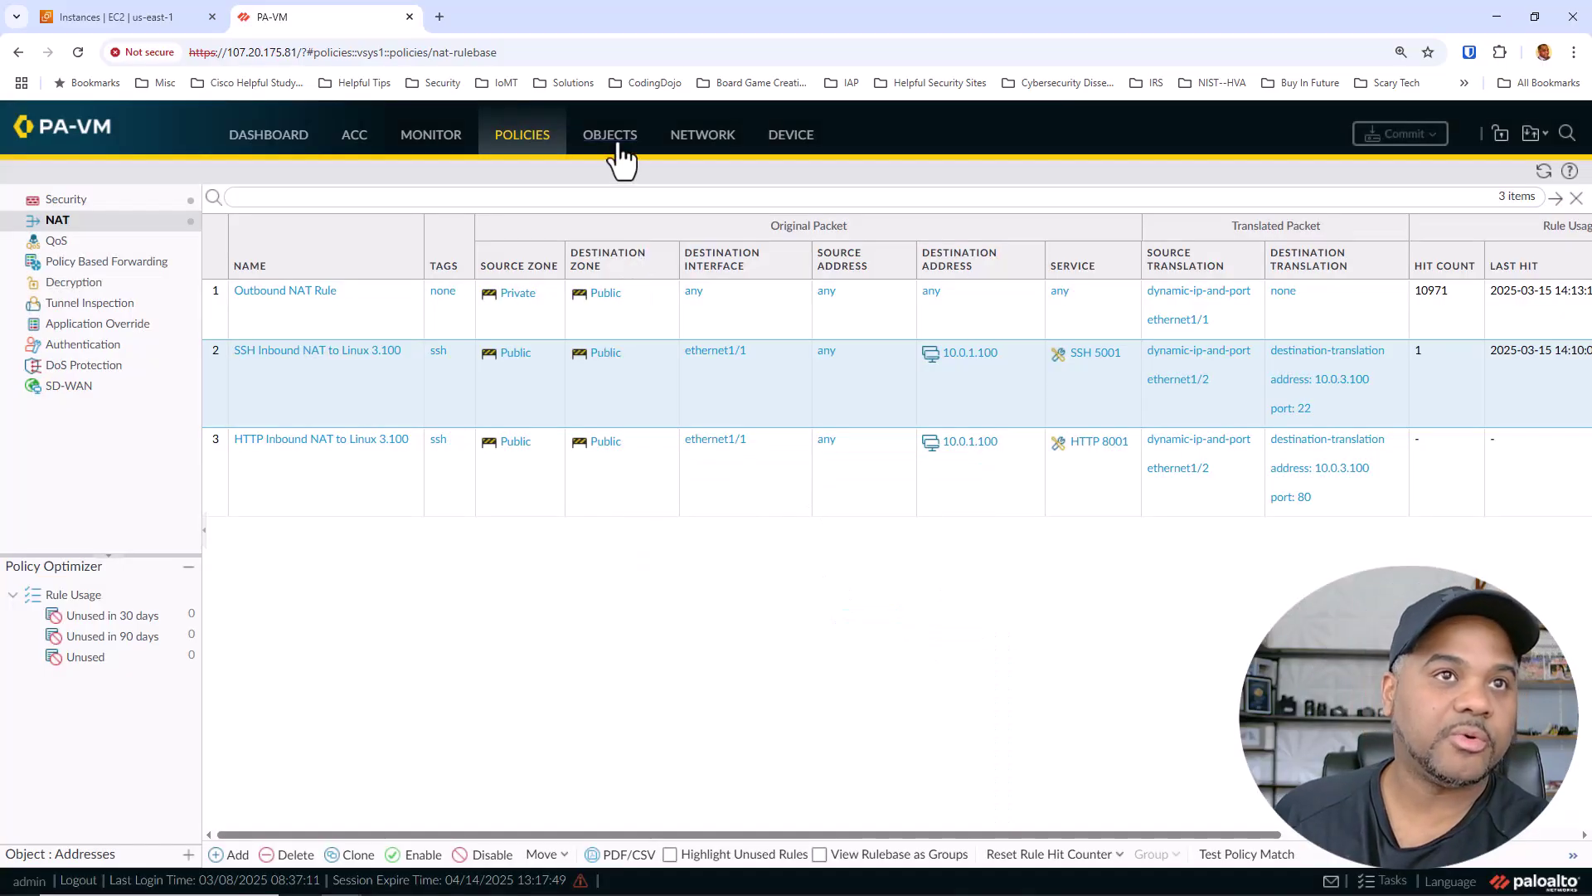
Step: Create an address object named pafw-inside-interface-1a with the IP netmask 10.0.1.100
click(609, 134)
scroll(106, 259, up, 5)
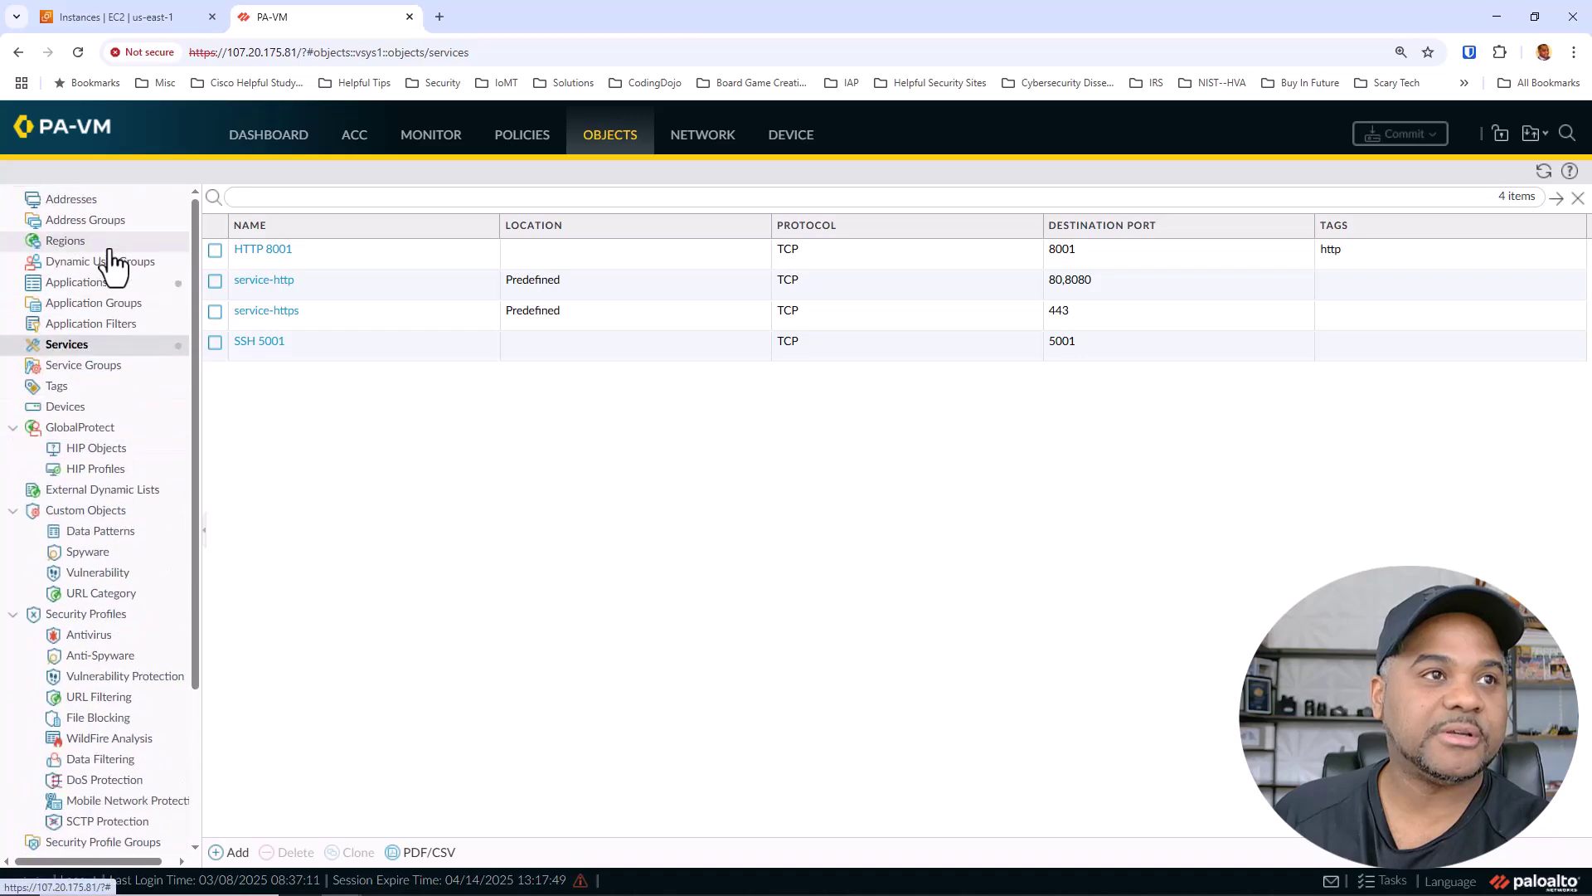
click(91, 204)
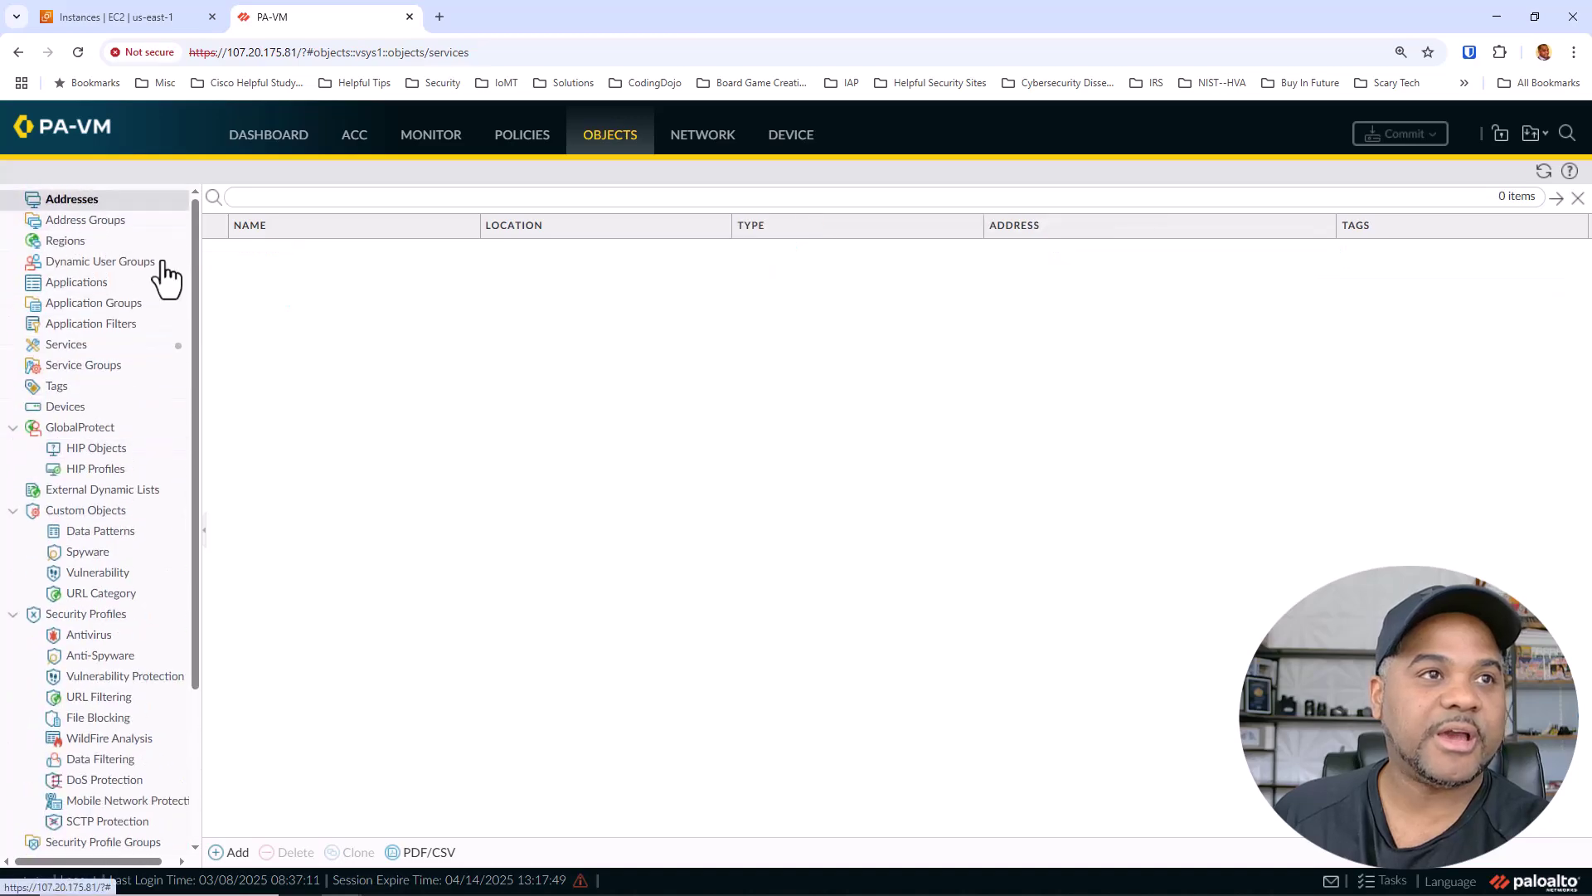
click(238, 854)
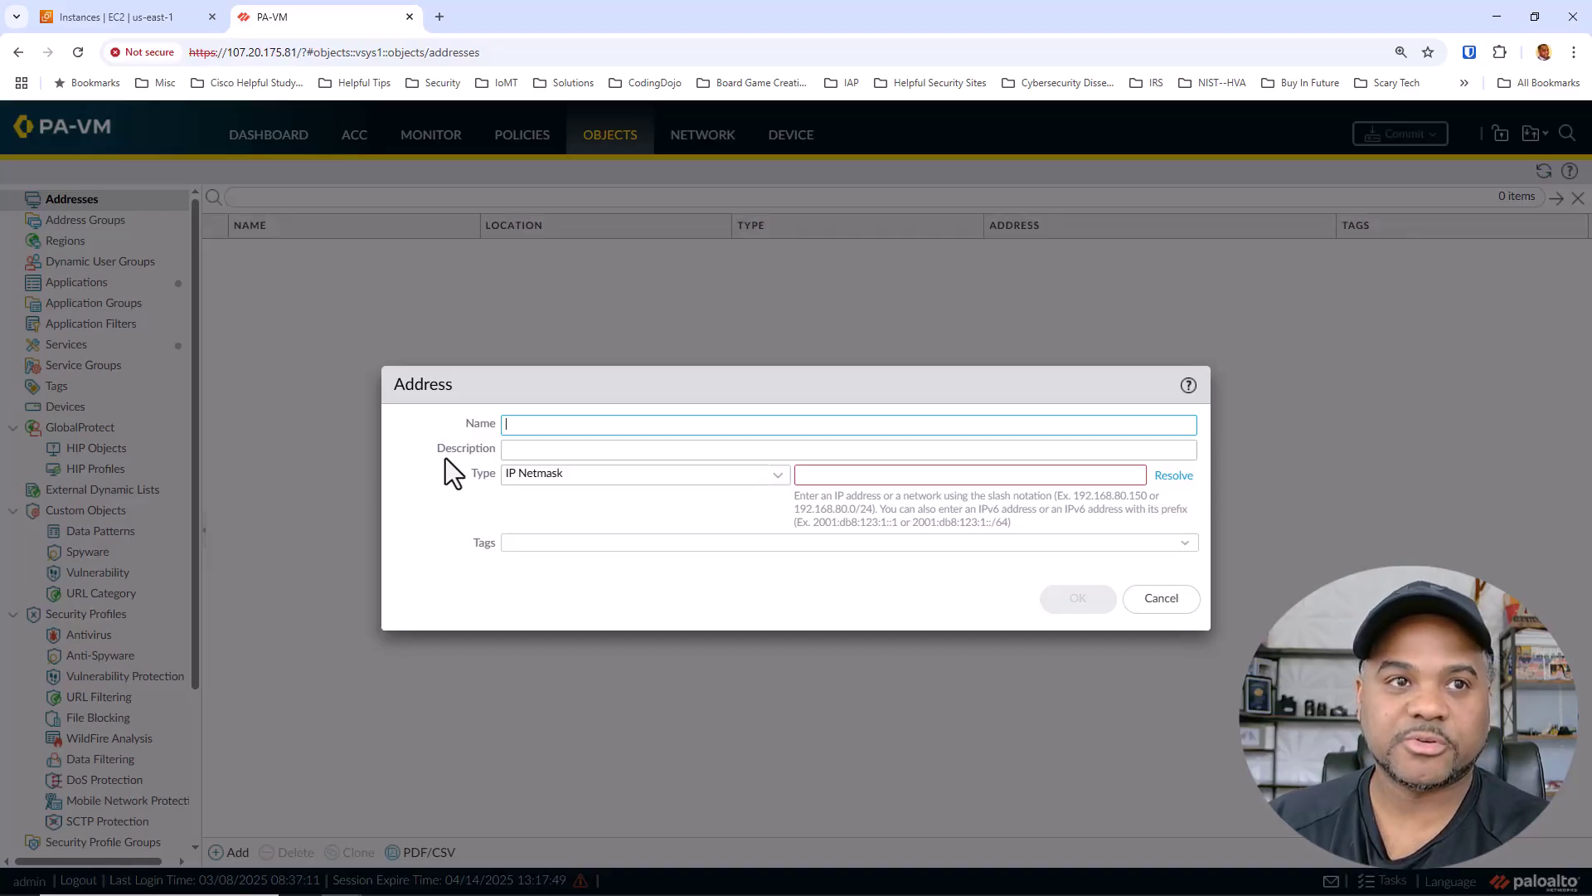
text(pafw)
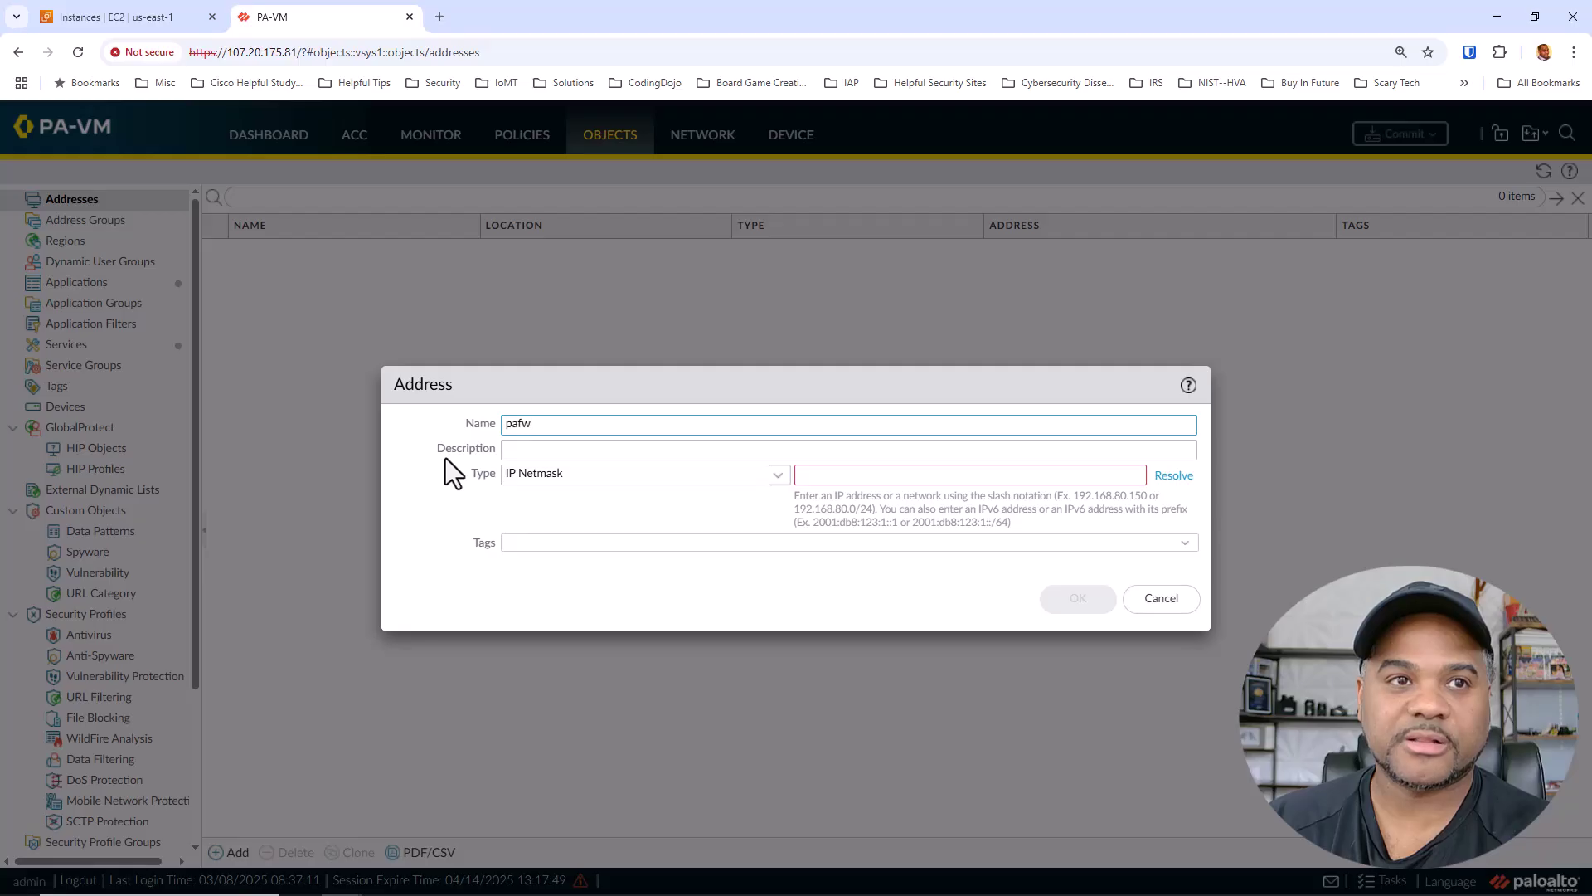
text(-inside)
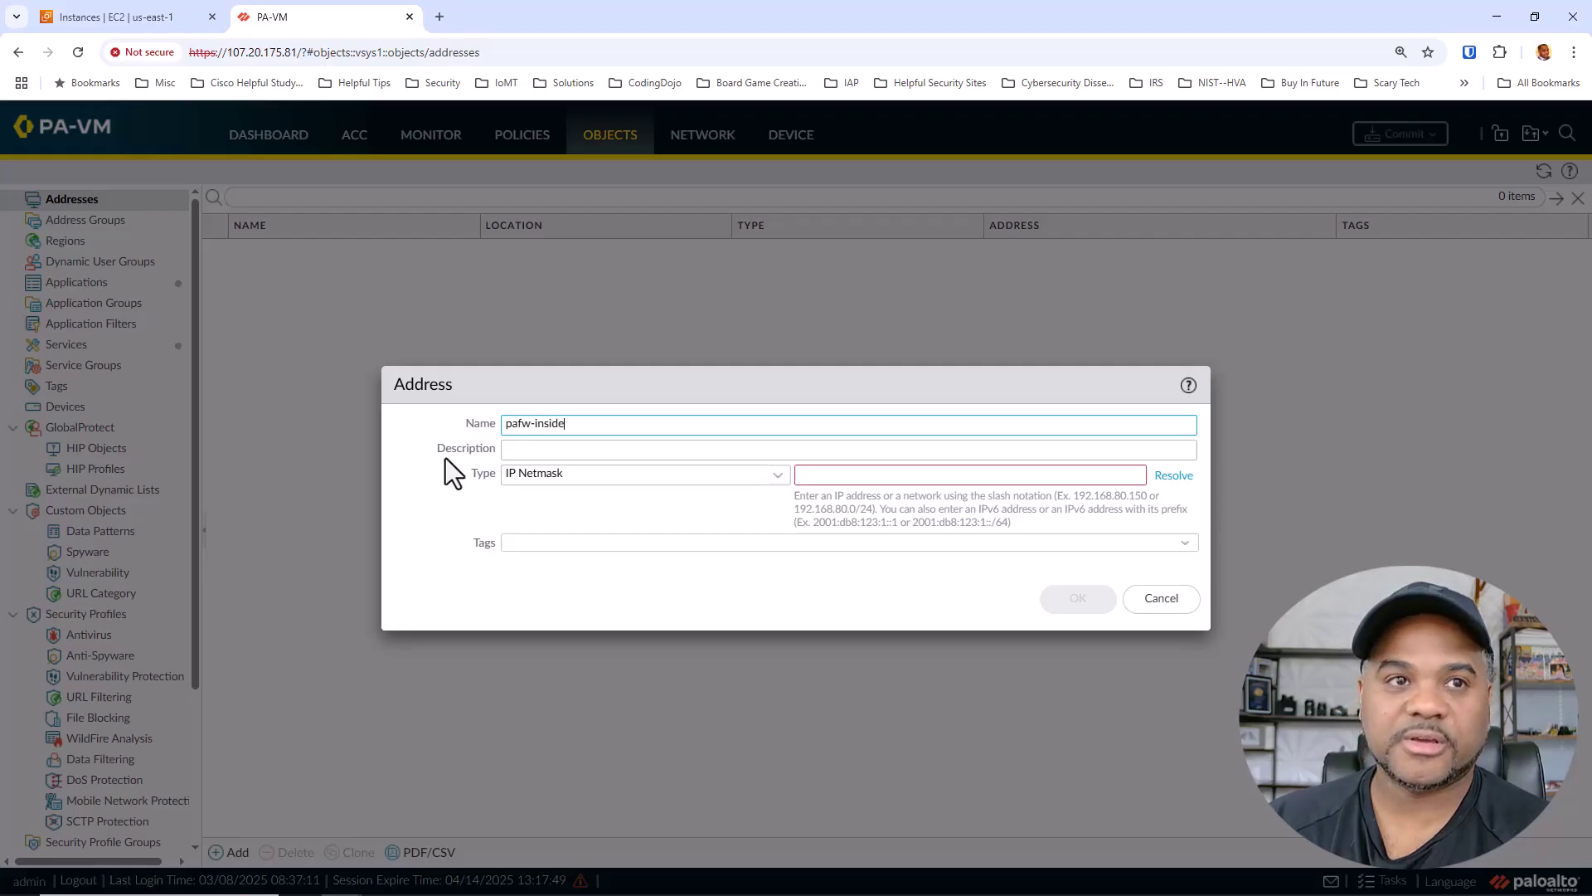
text(-interface-1a)
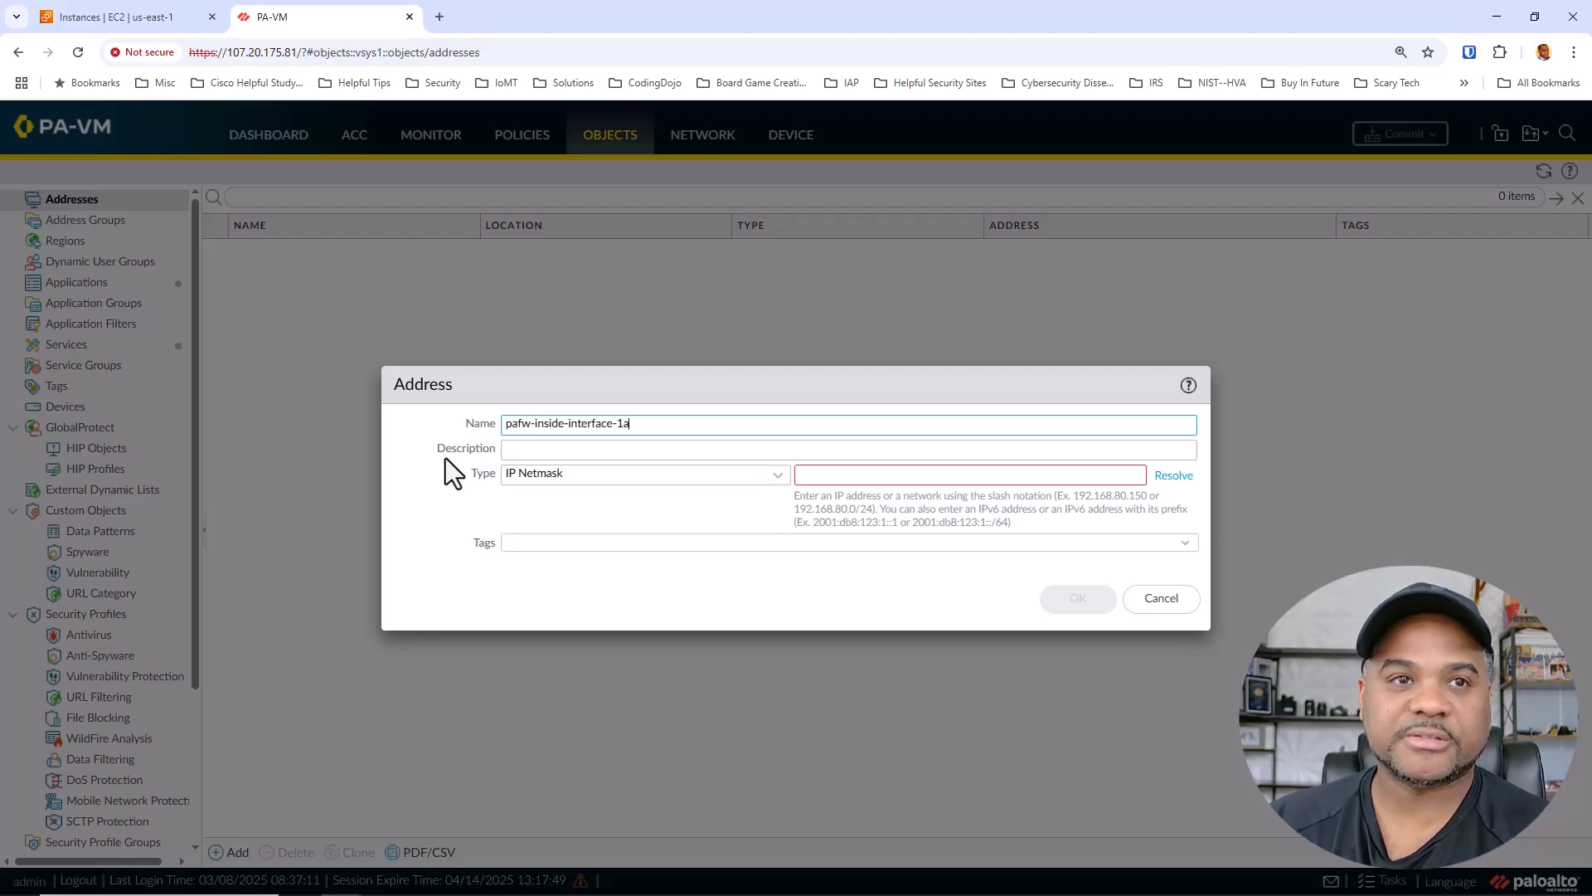
click(807, 478)
text(10.0.1.100)
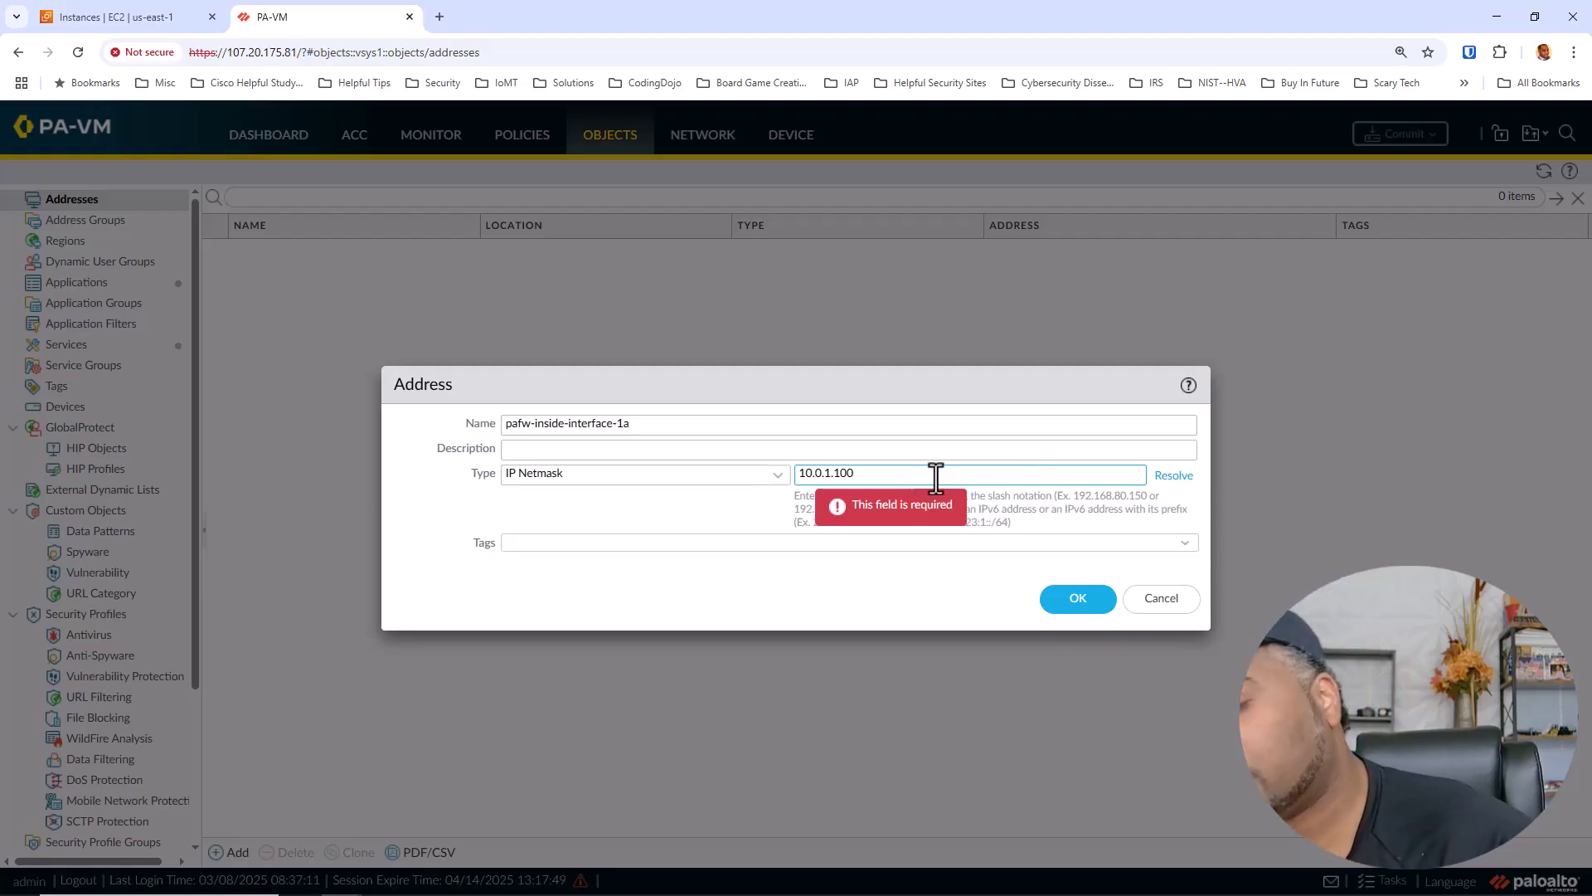
click(759, 580)
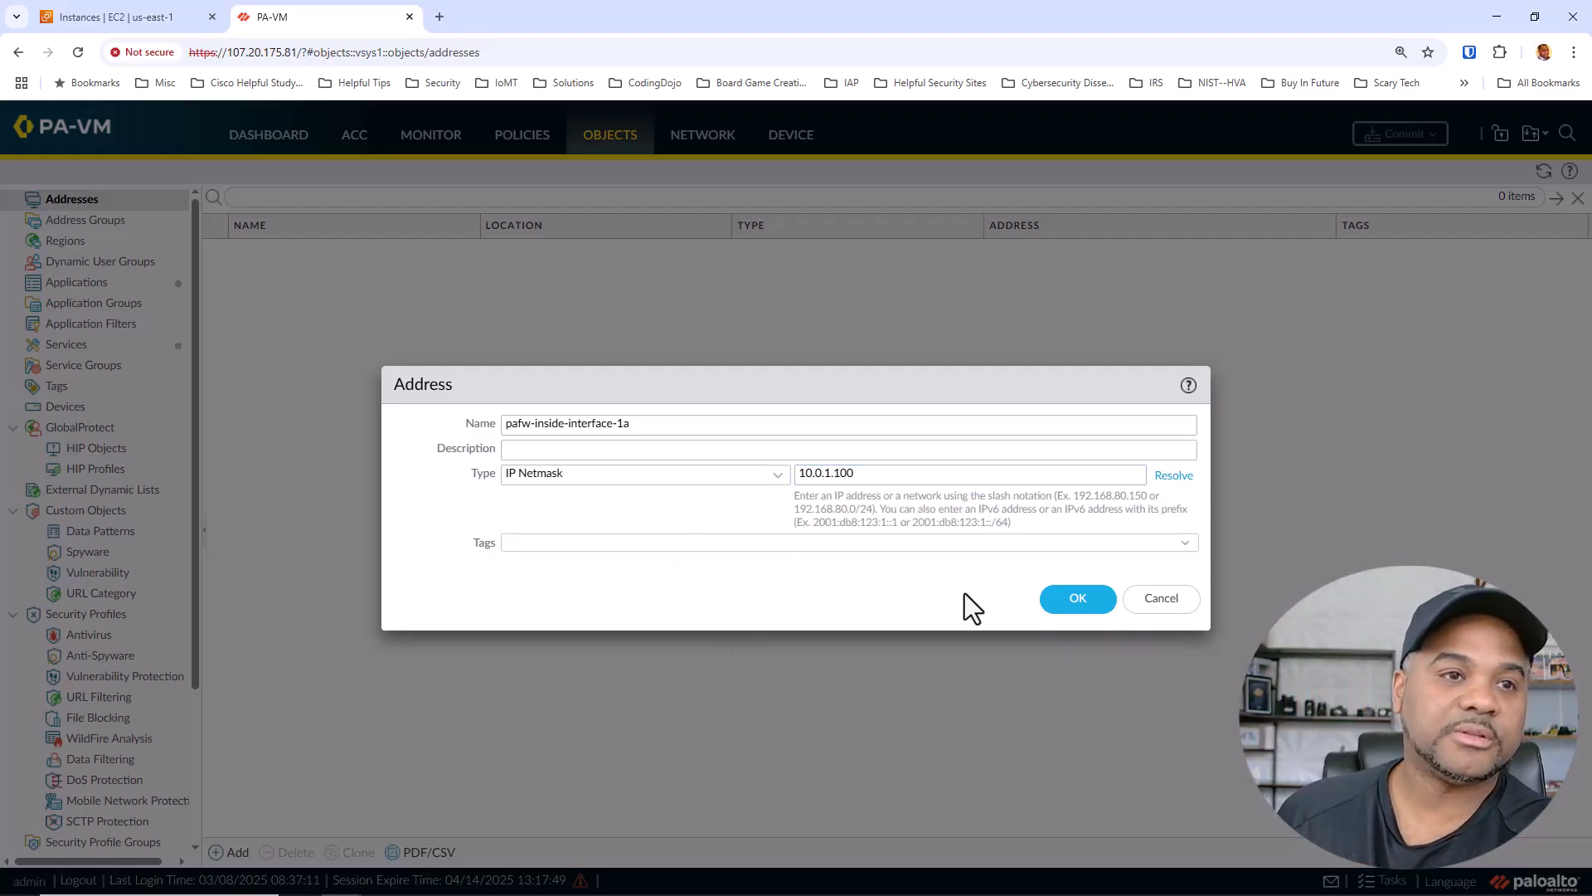
click(1069, 604)
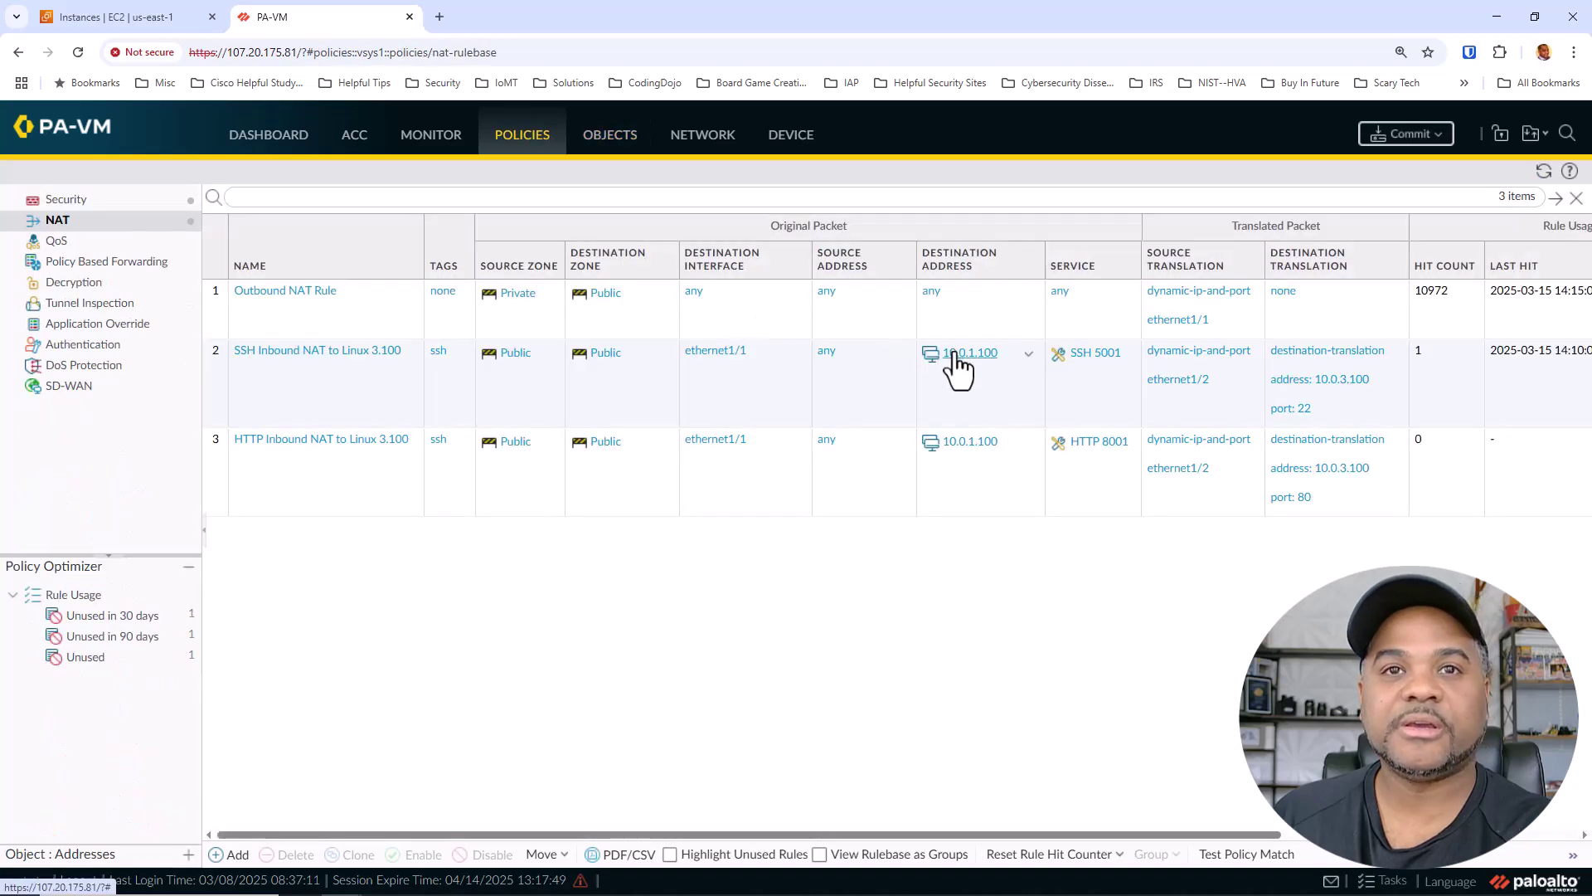
Step: Replace the destination address of the SSH Inbound NAT to Linux 3.100 rule with the object pafw-inside-interface-1a
click(956, 353)
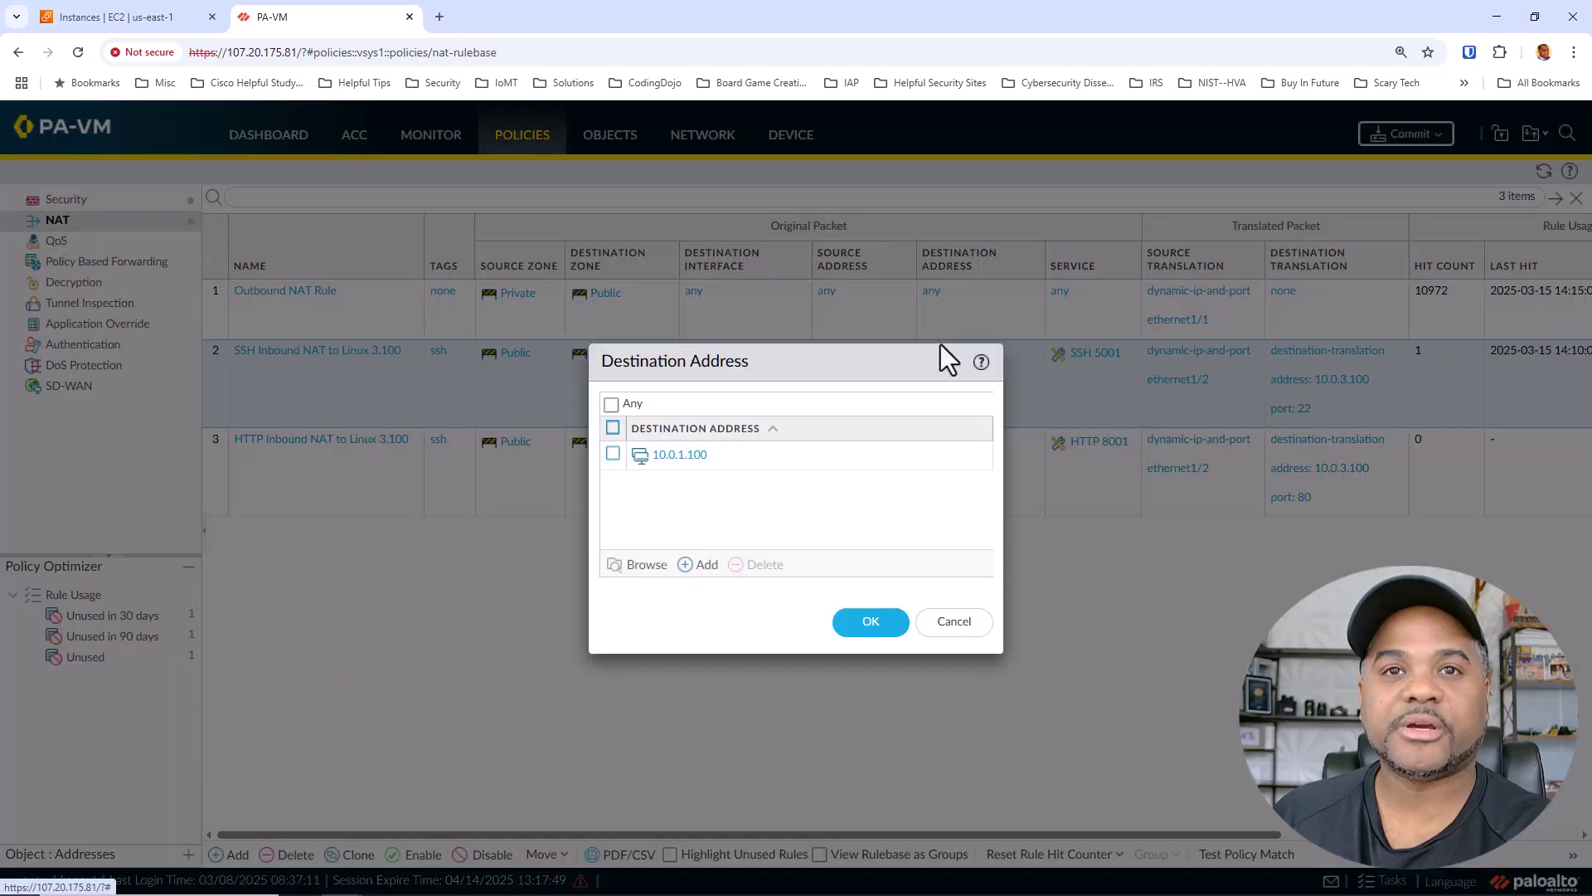
click(701, 456)
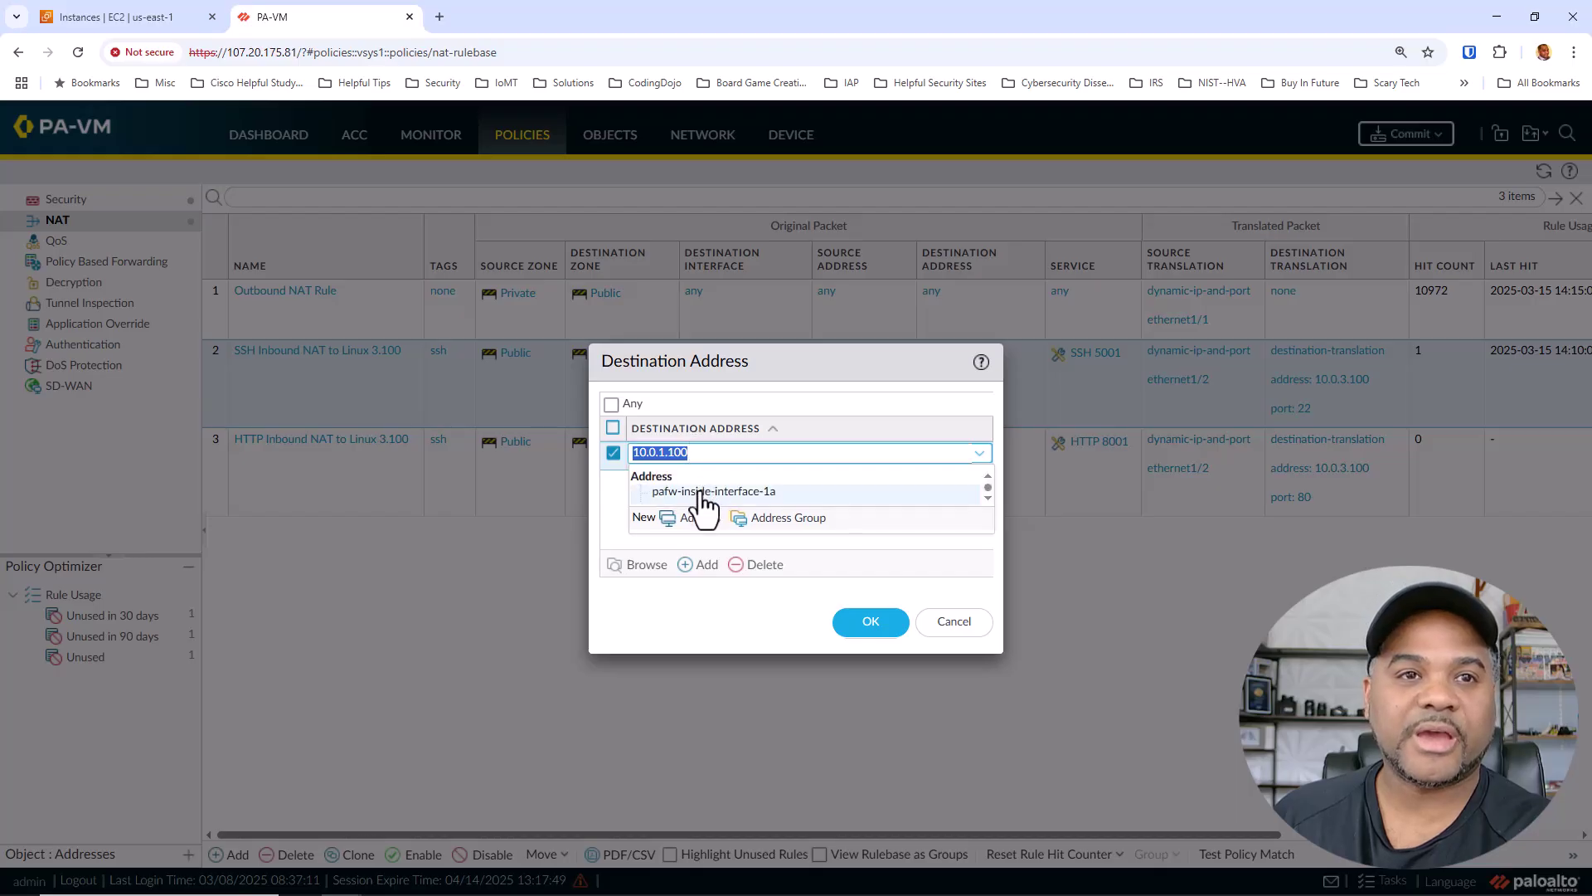
click(701, 494)
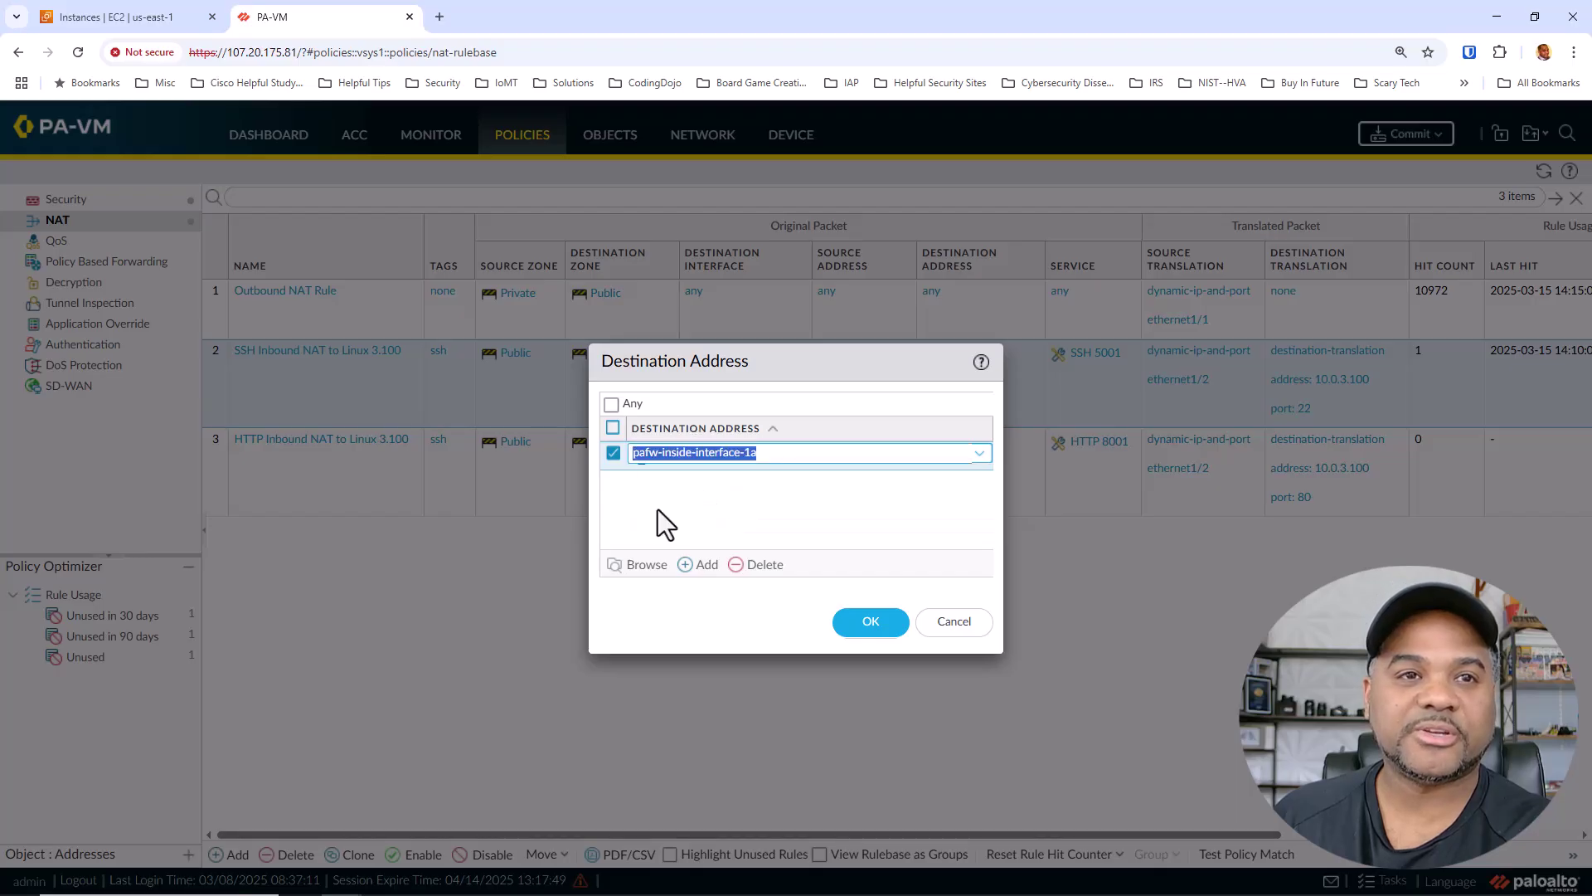
click(869, 624)
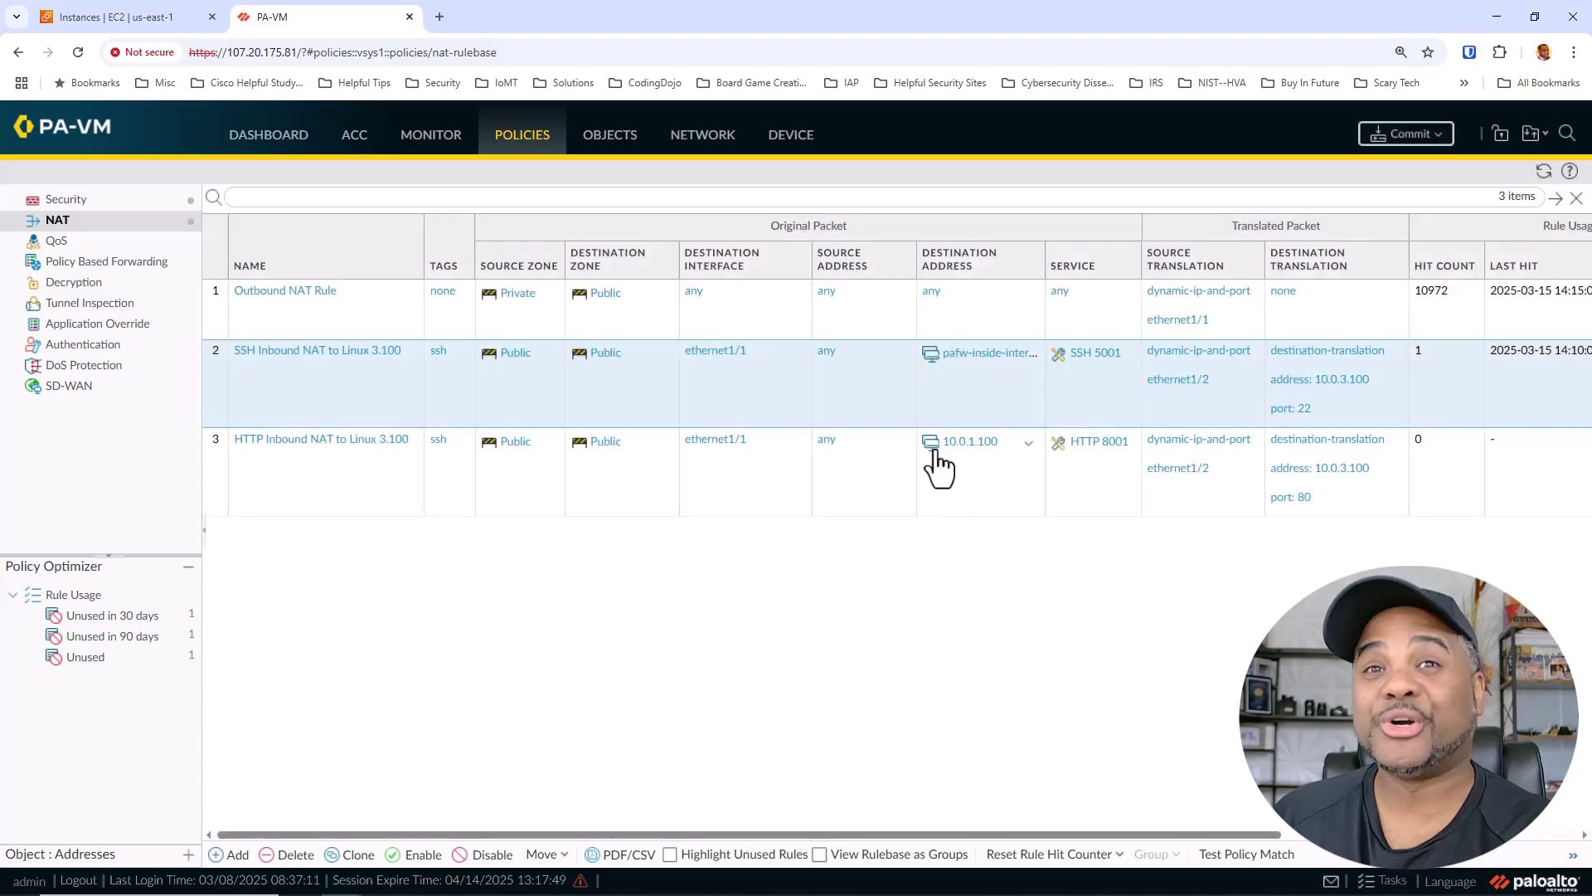
Step: Replace the destination address of the HTTP Inbound NAT to Linux 3.100 rule with the object pafw-inside-interface-1a
click(983, 441)
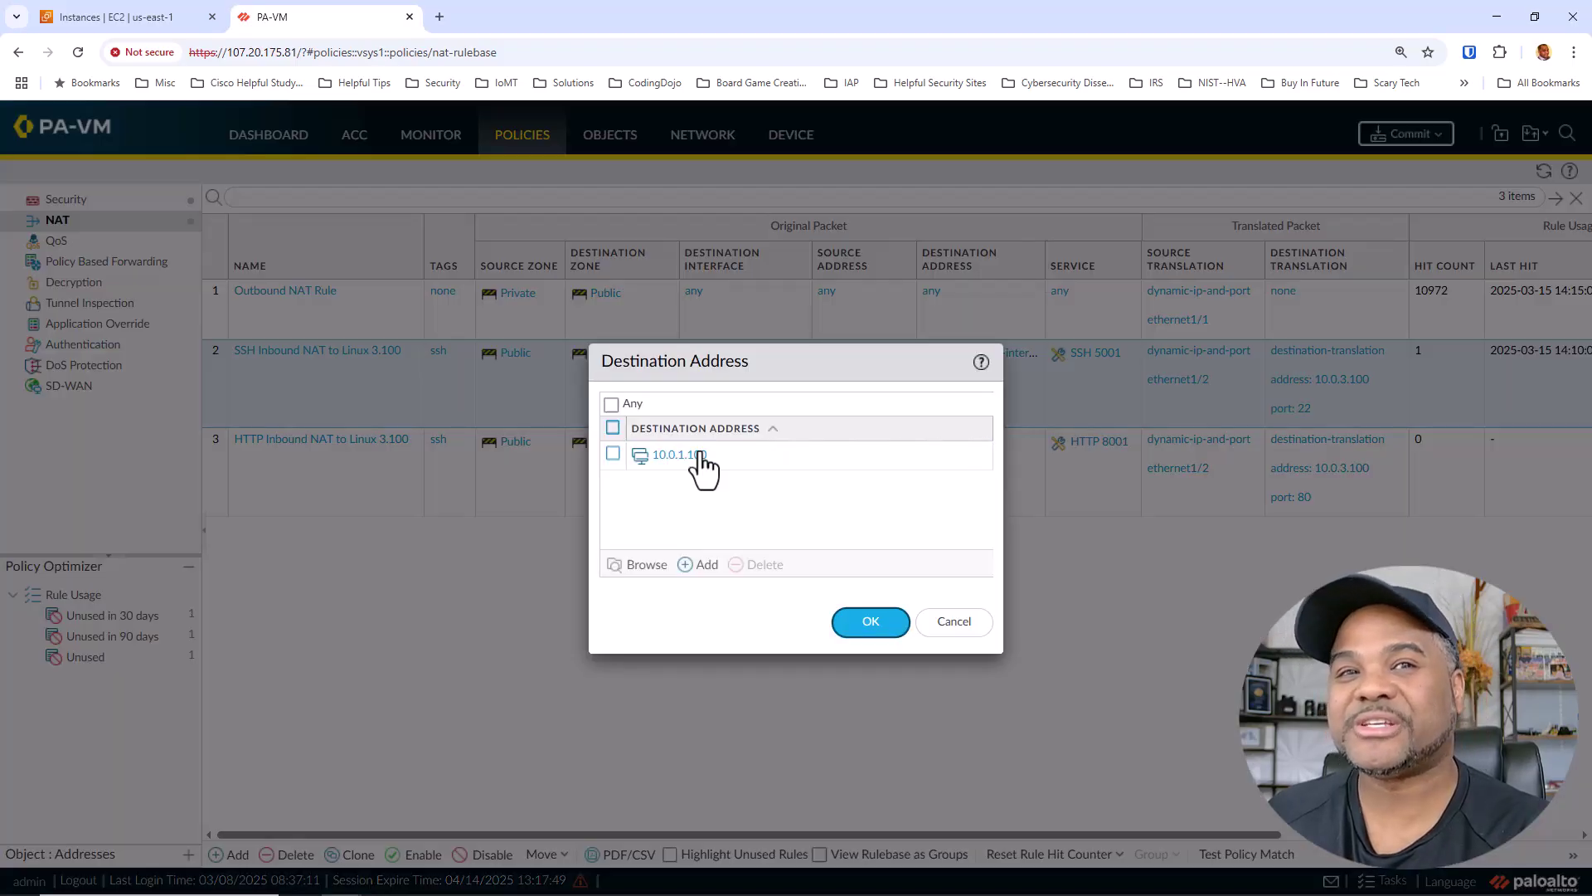
click(675, 455)
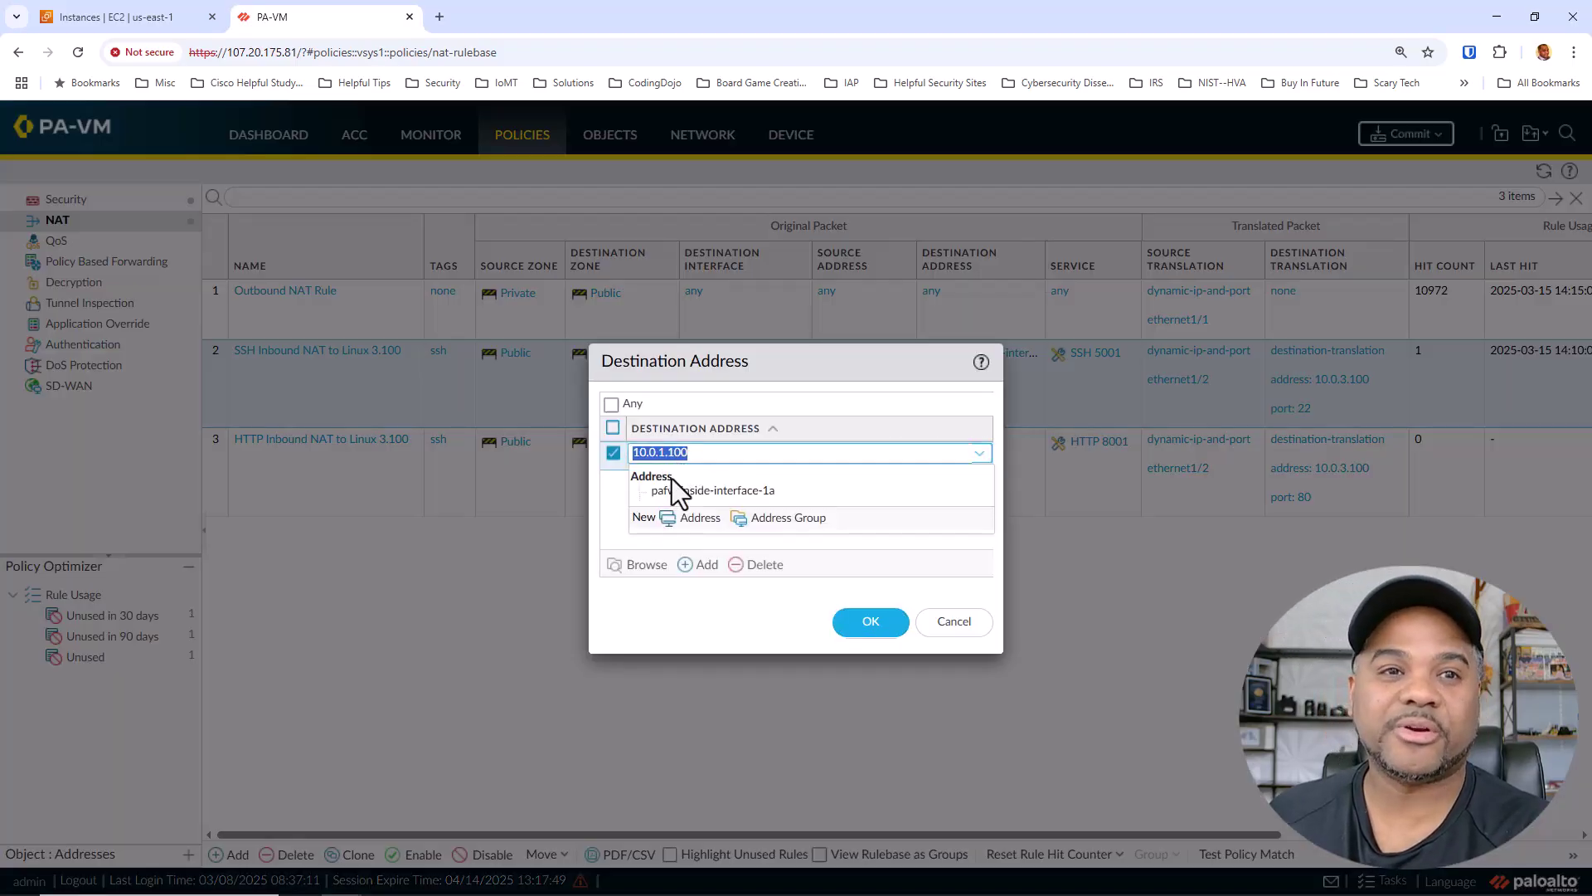
click(673, 494)
click(673, 509)
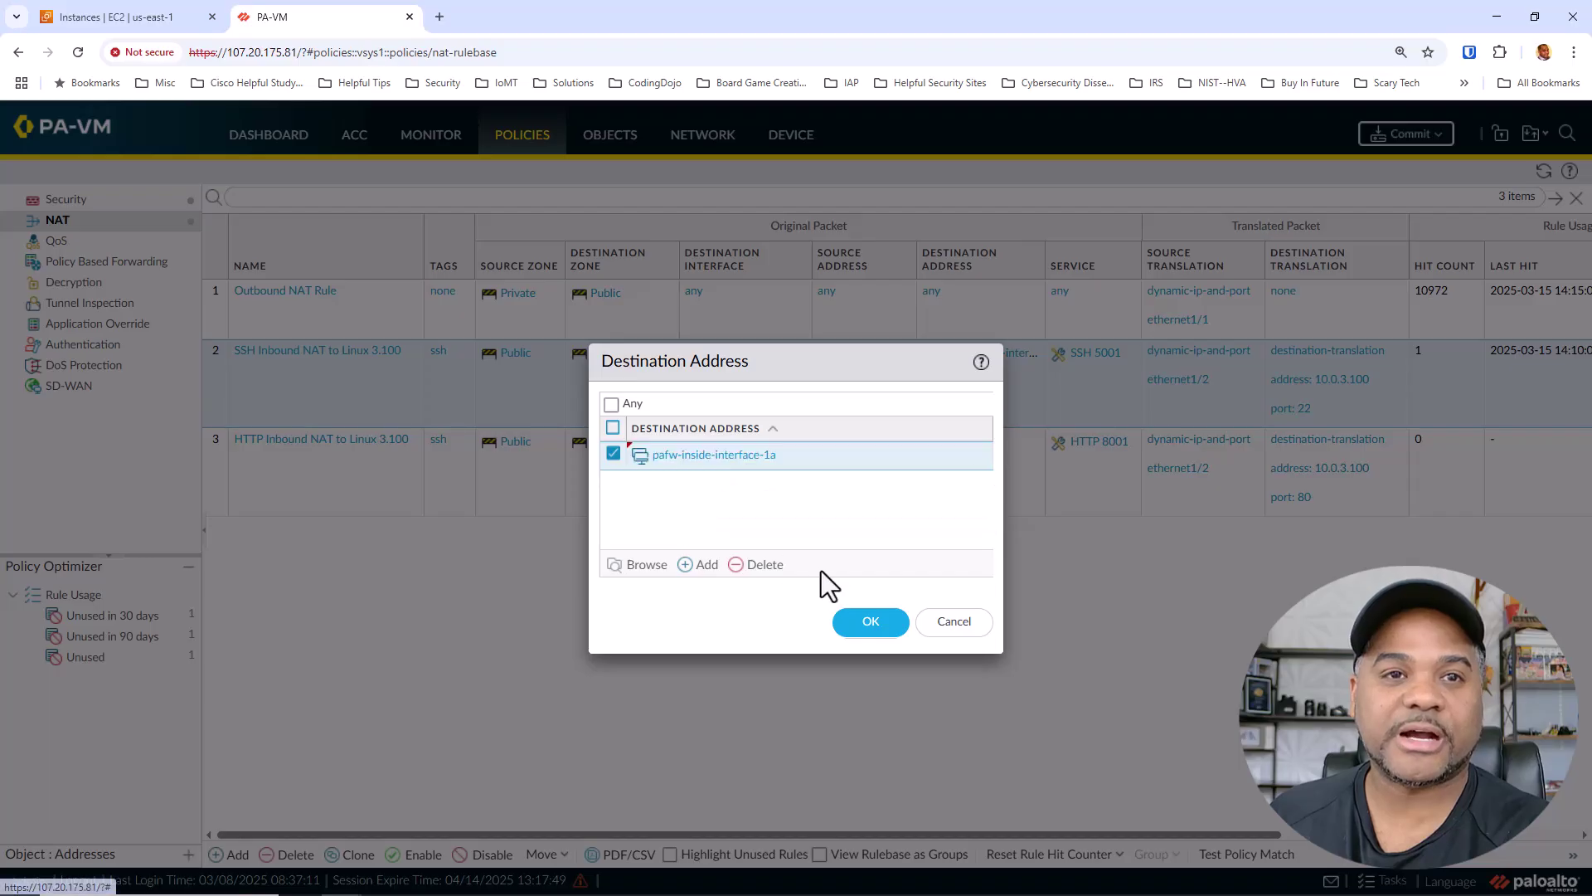
click(871, 623)
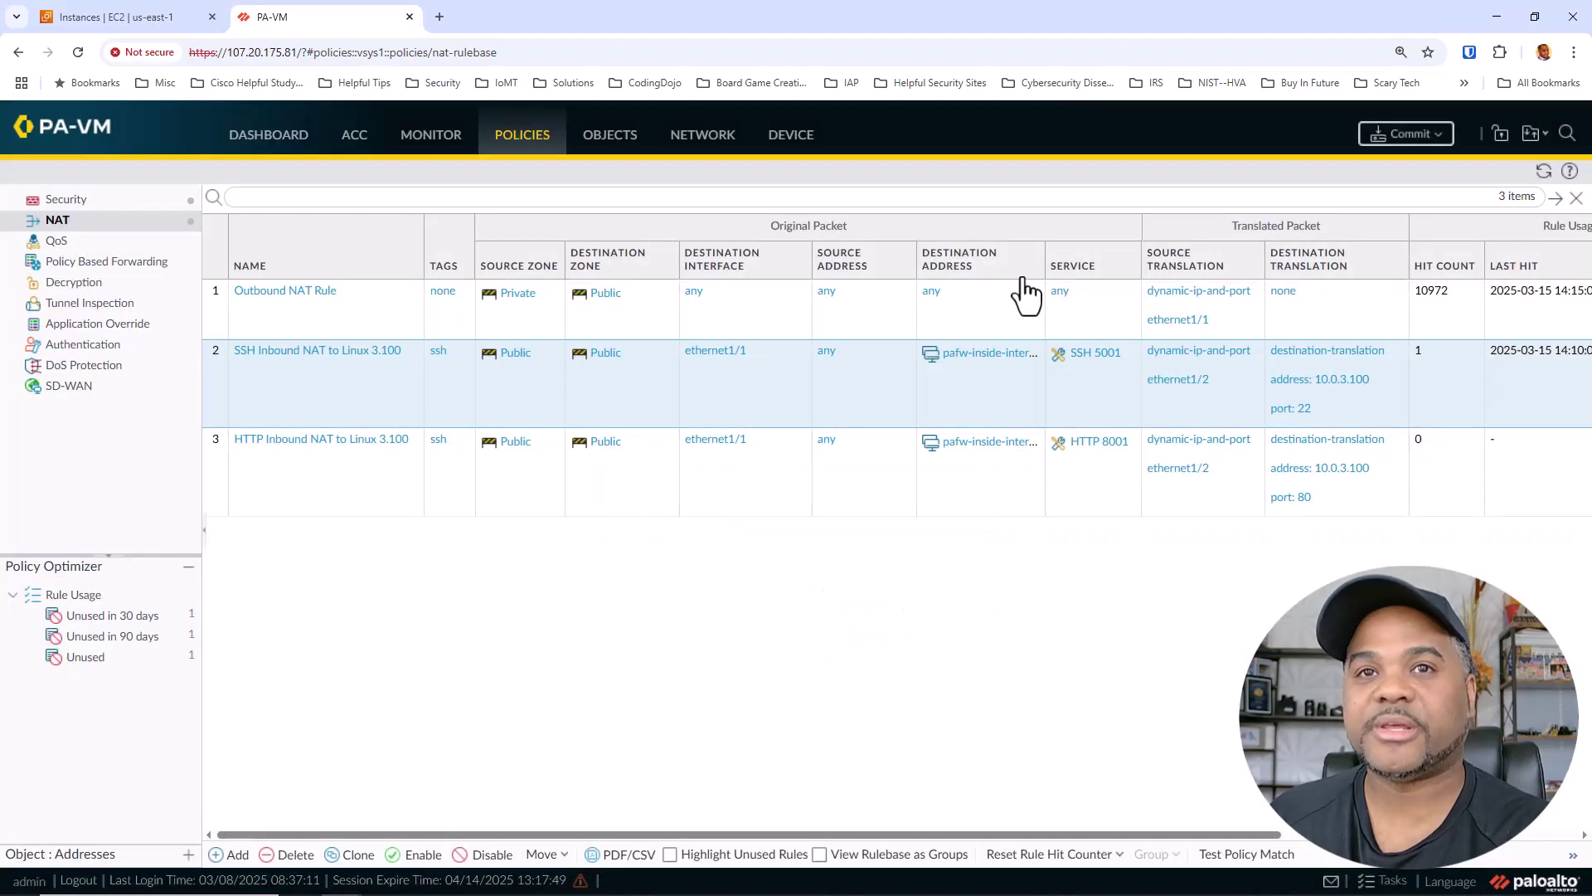
Step: Fit the NAT rule columns to their contents and inspect the value behind the SSH rule's destination address object
click(1031, 260)
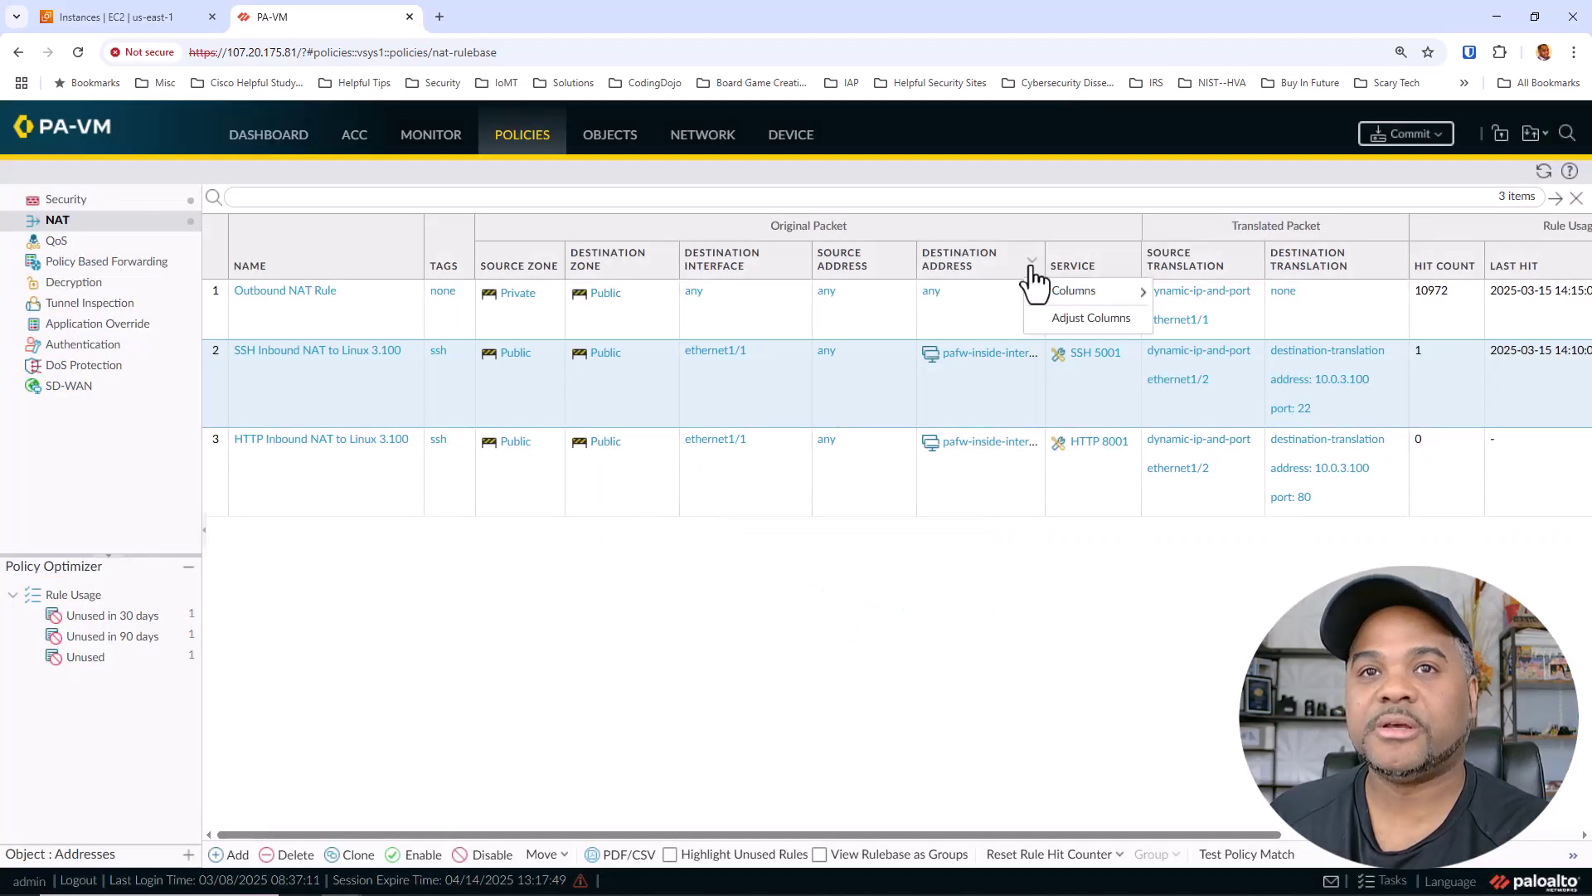
click(1058, 319)
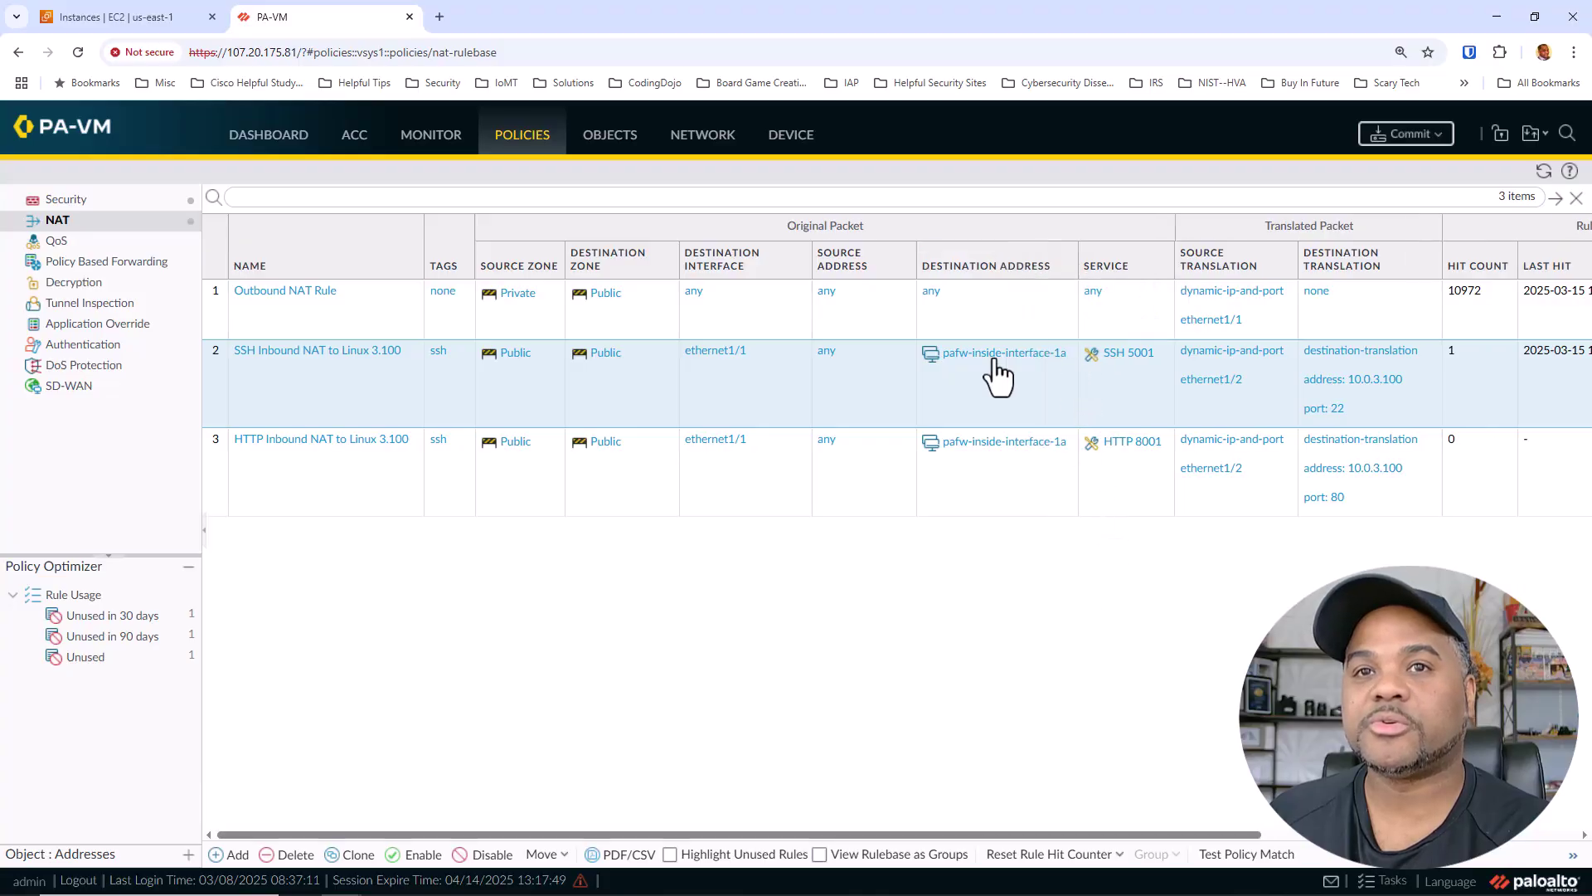
click(1064, 357)
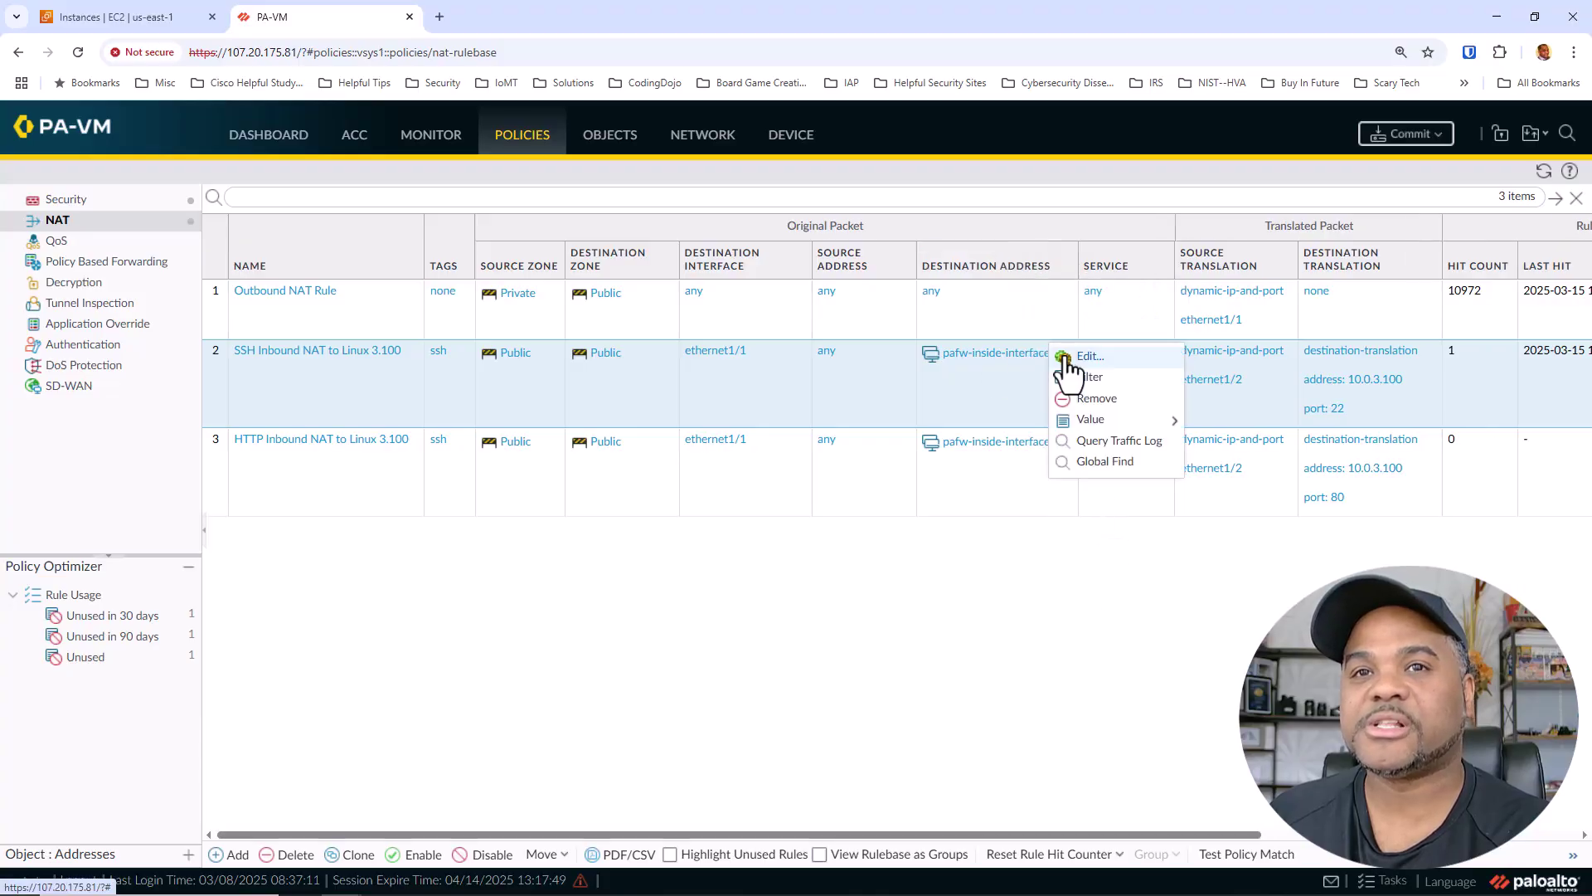
mouse_move(1095, 419)
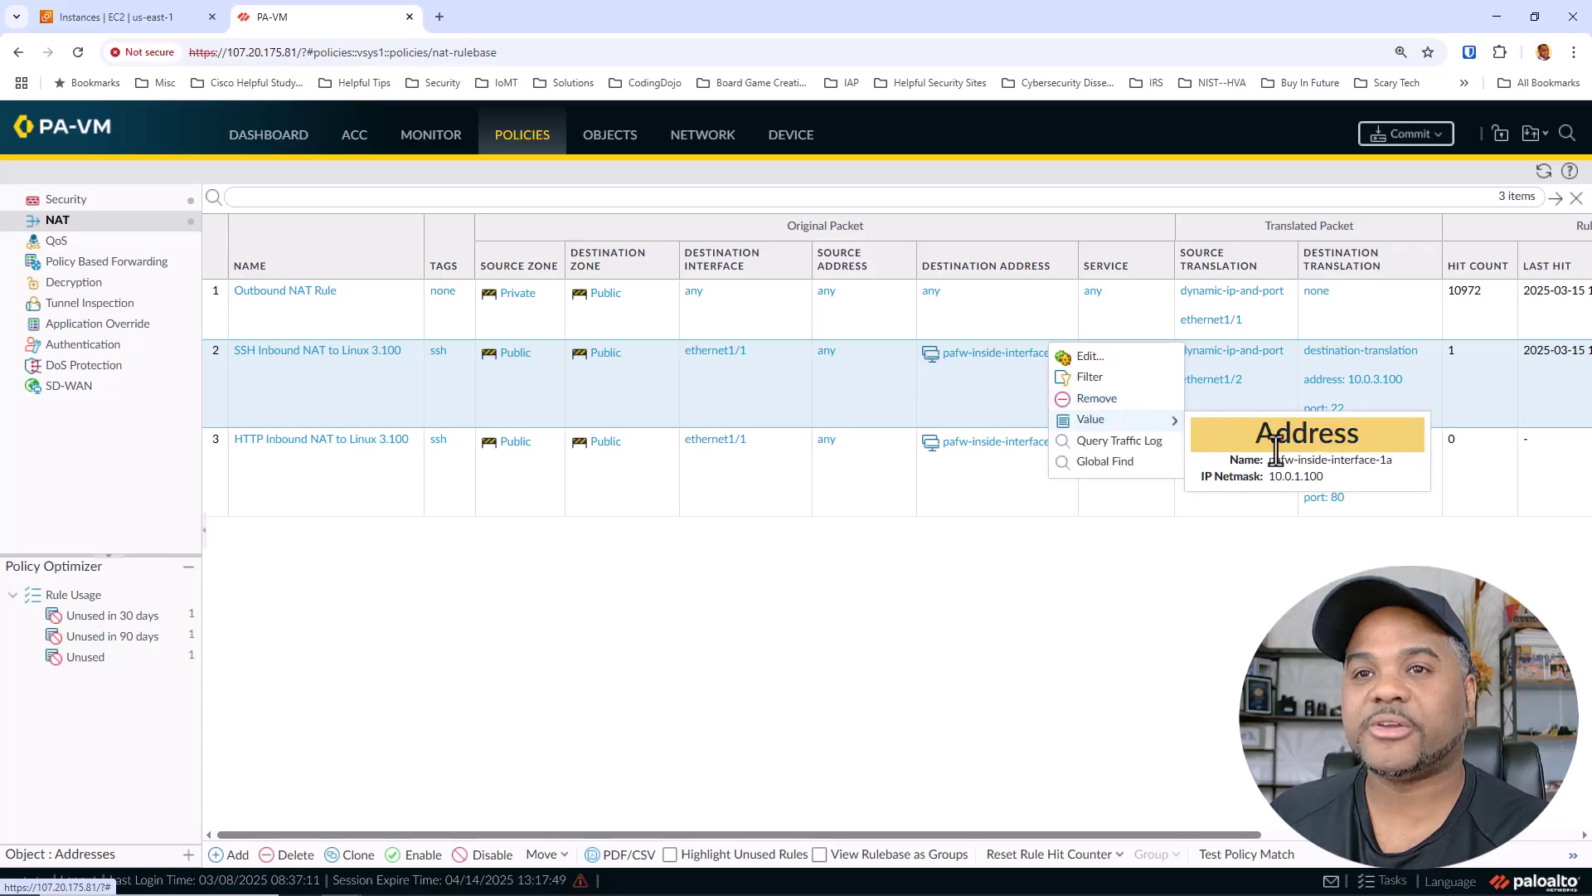
click(1196, 626)
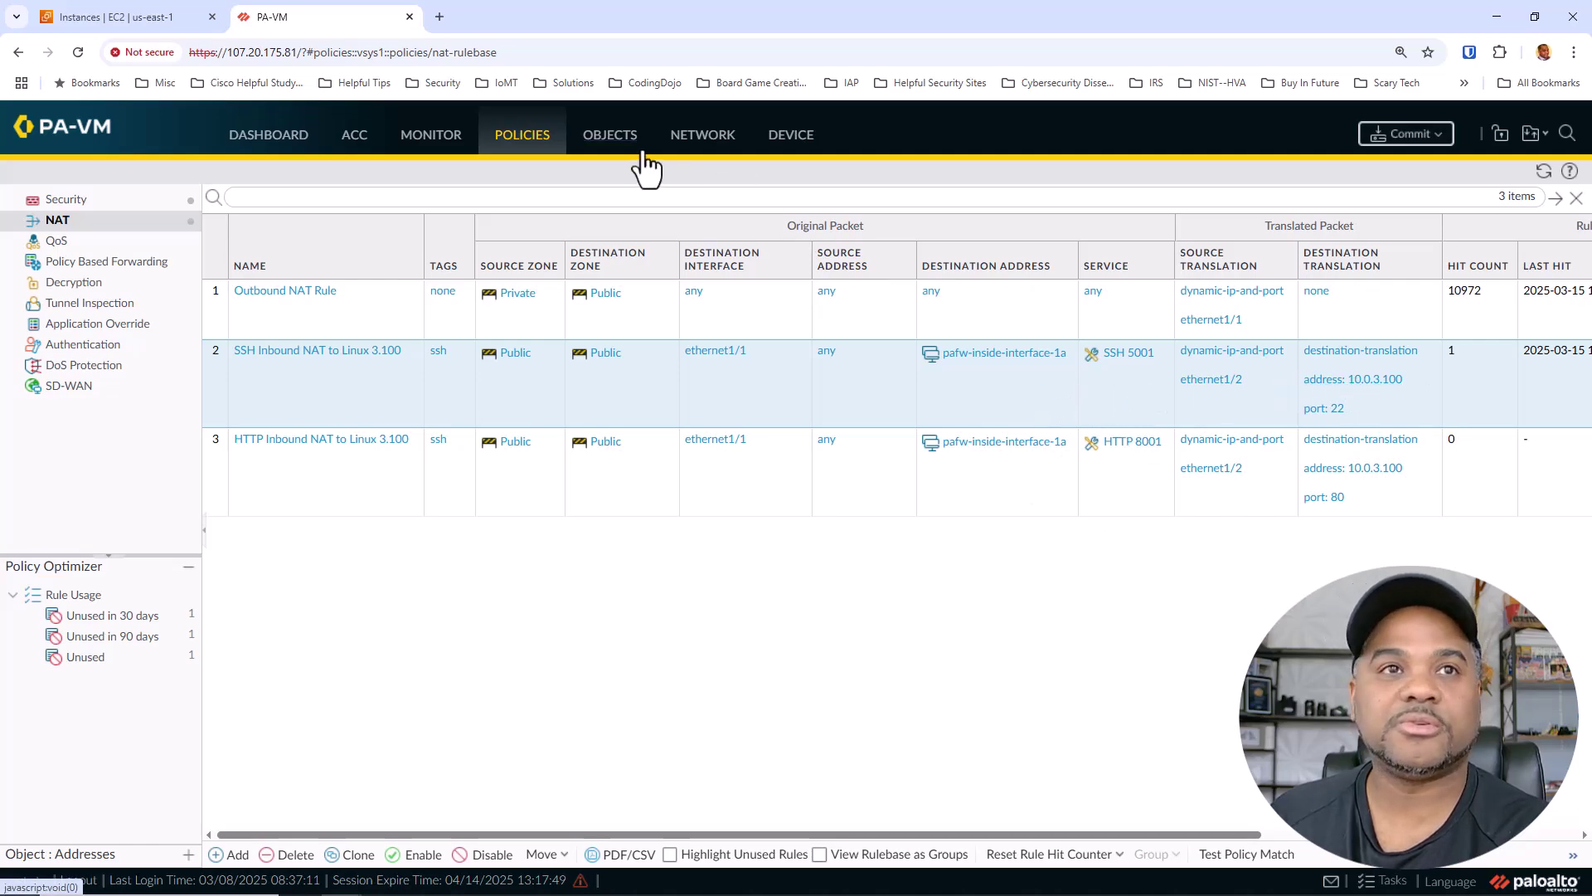
Step: Create an address object named linux-web-server-1a with the IP netmask 10.0.3.100
click(618, 139)
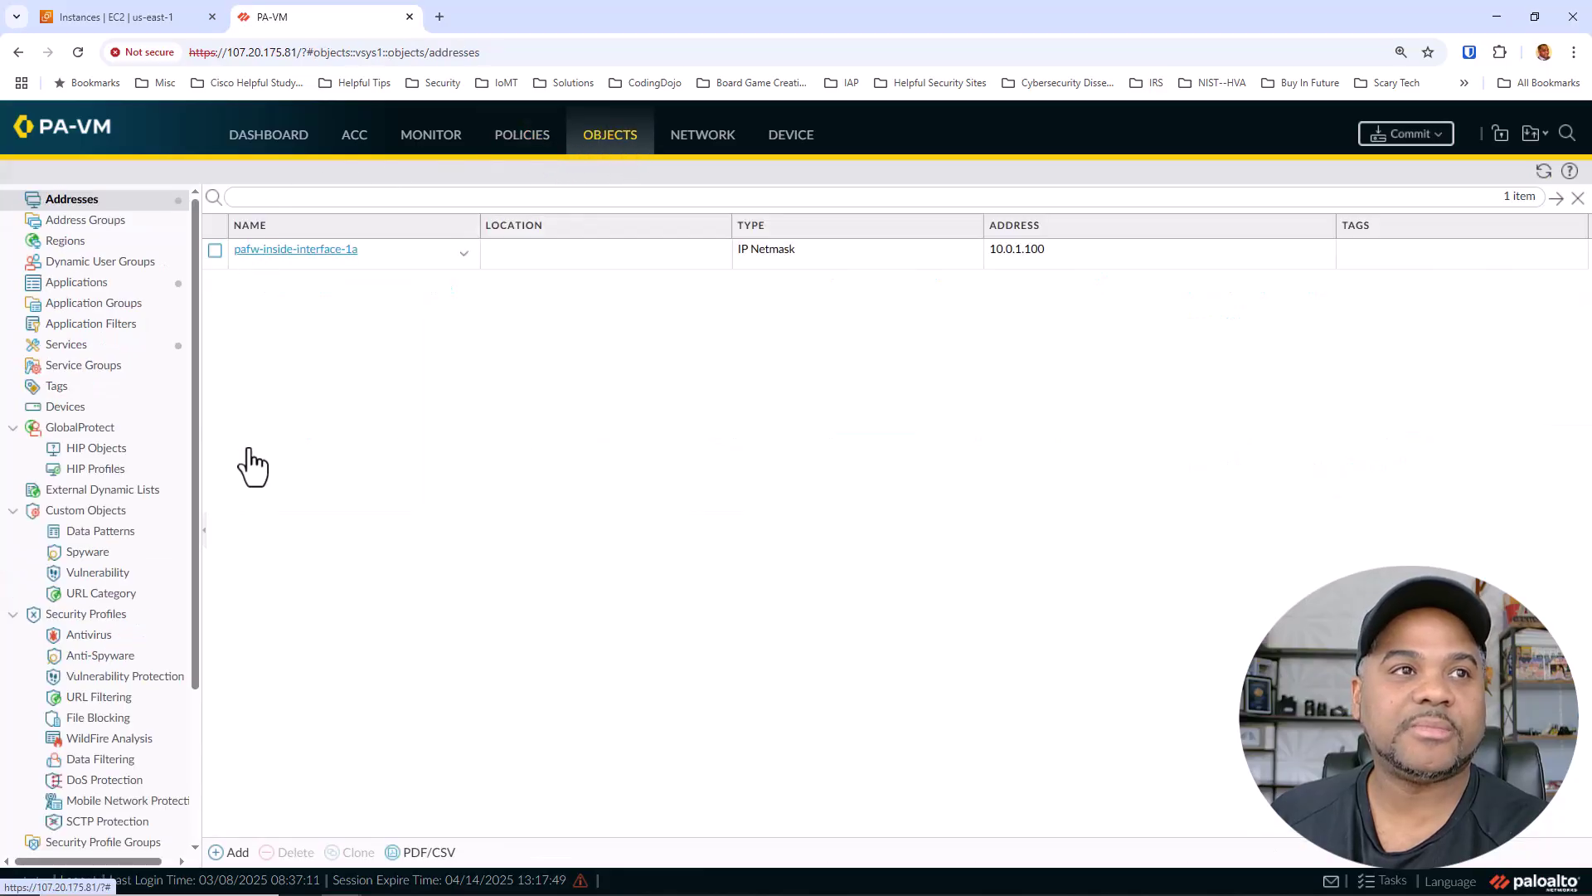
click(236, 853)
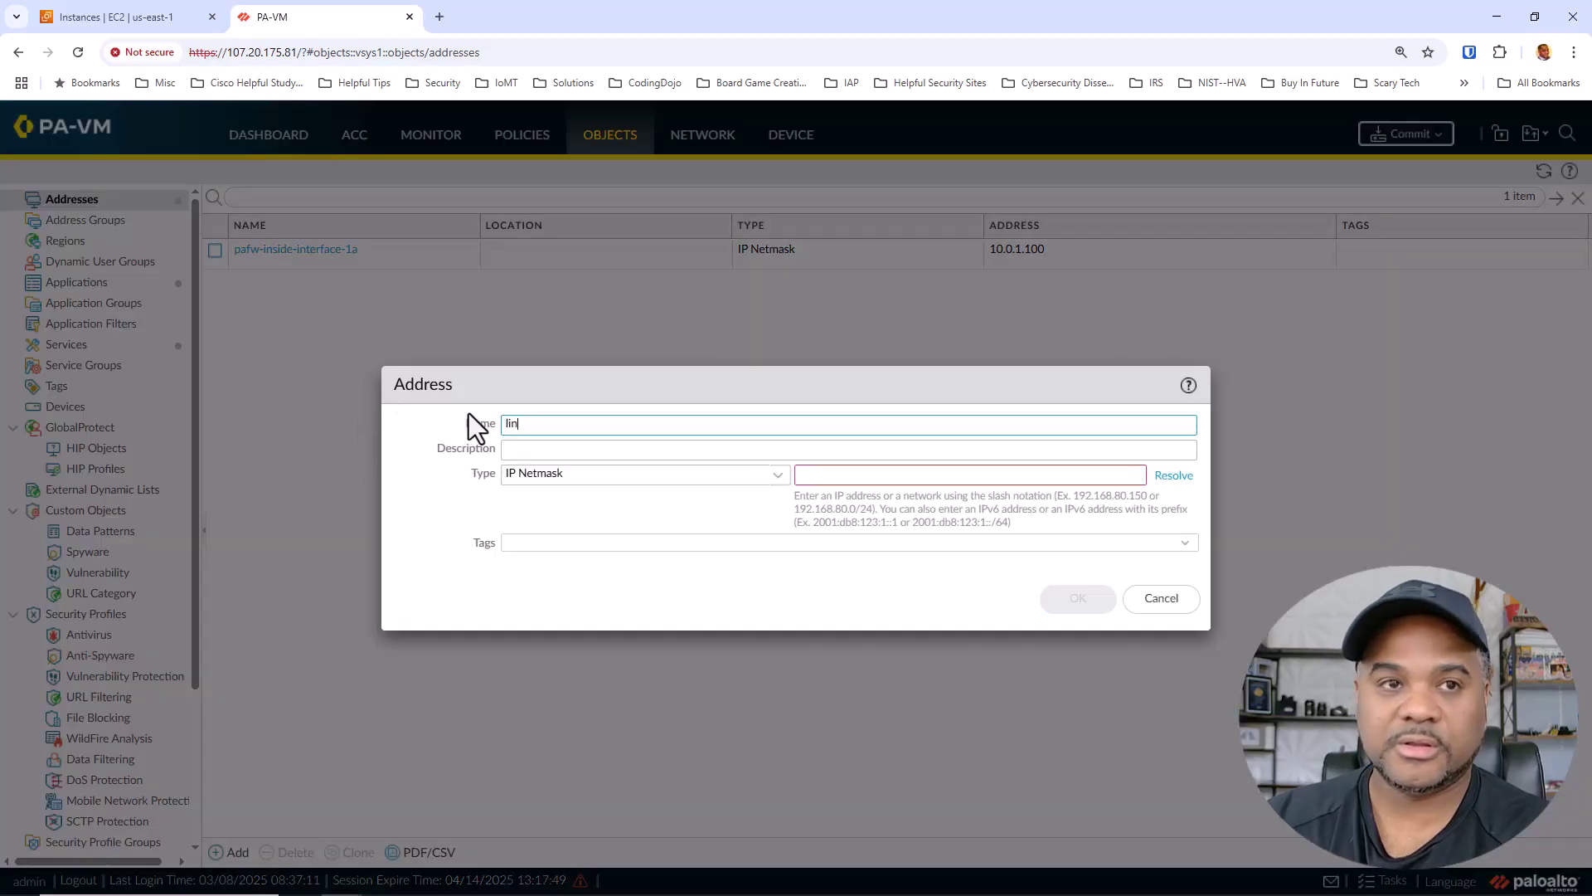
text(linux)
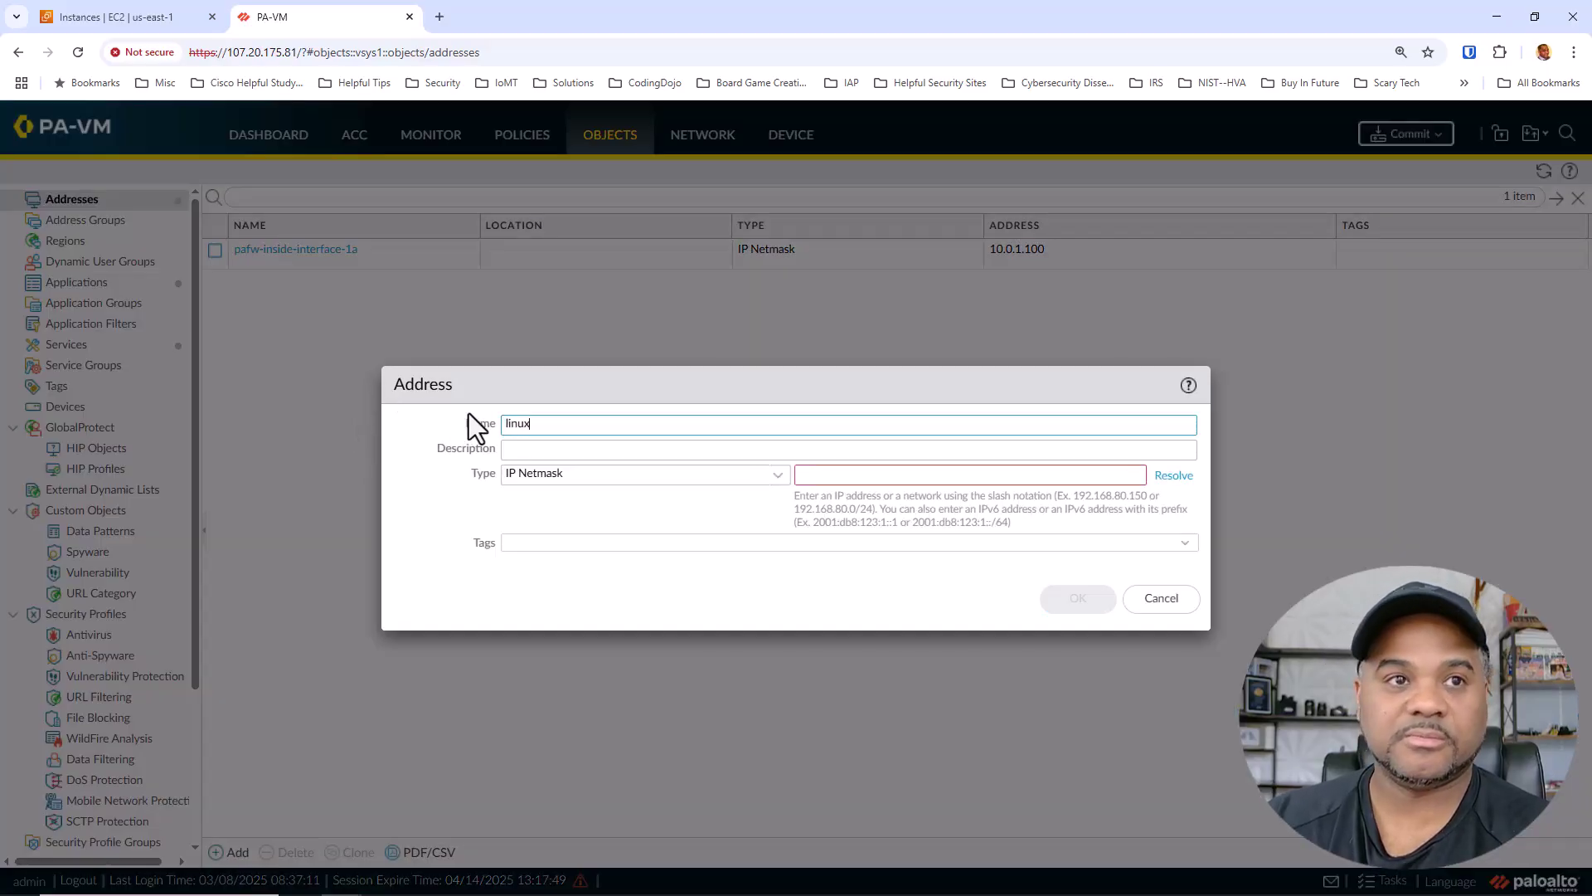
text(-web-server)
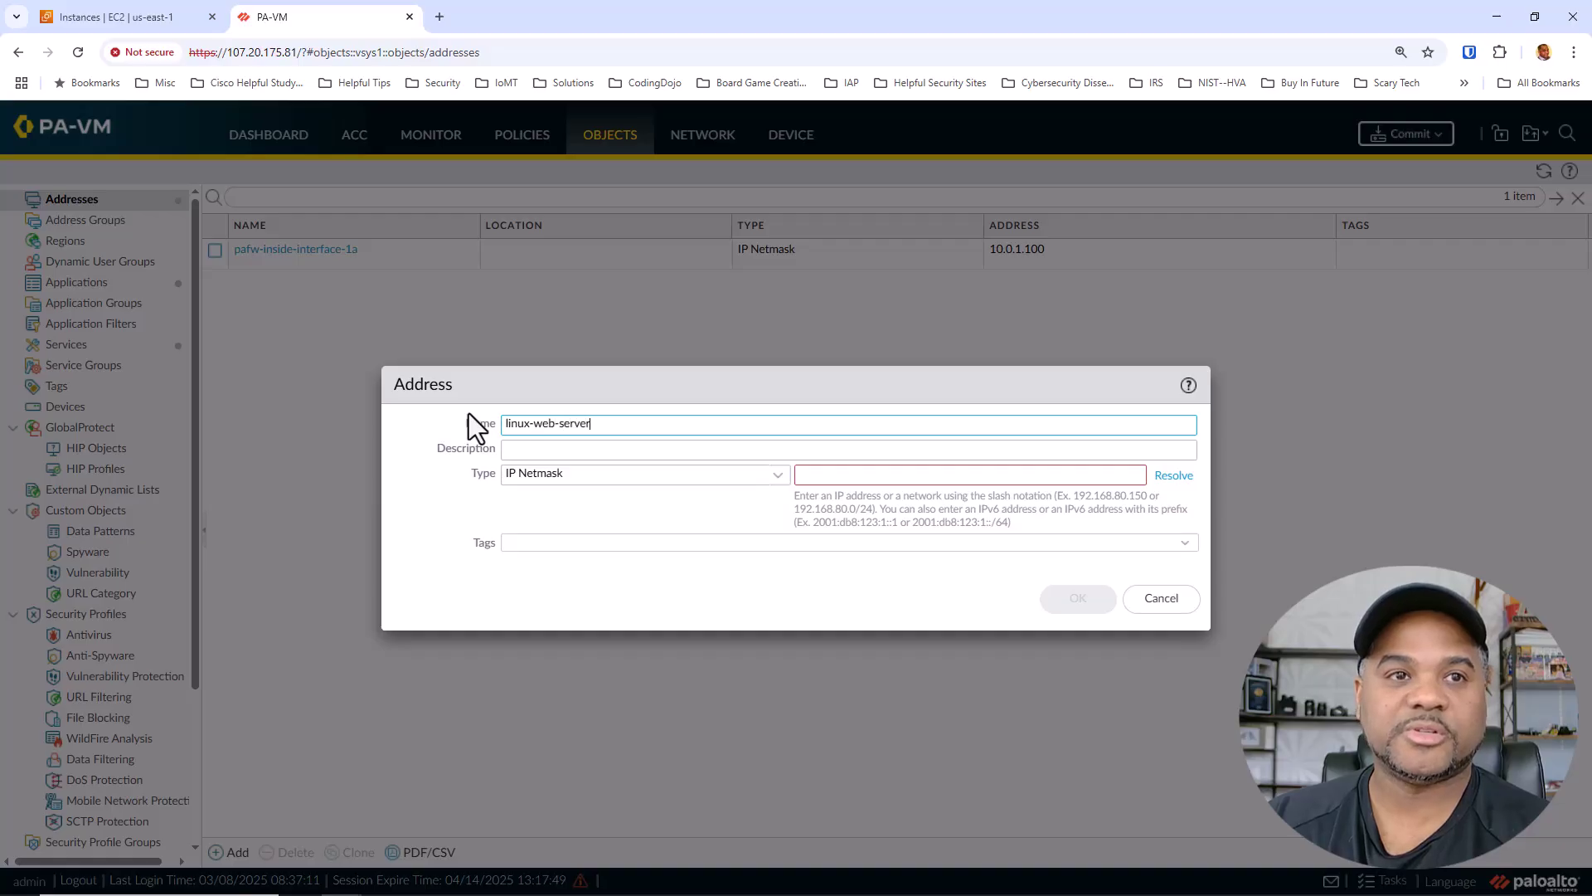
text(-1a)
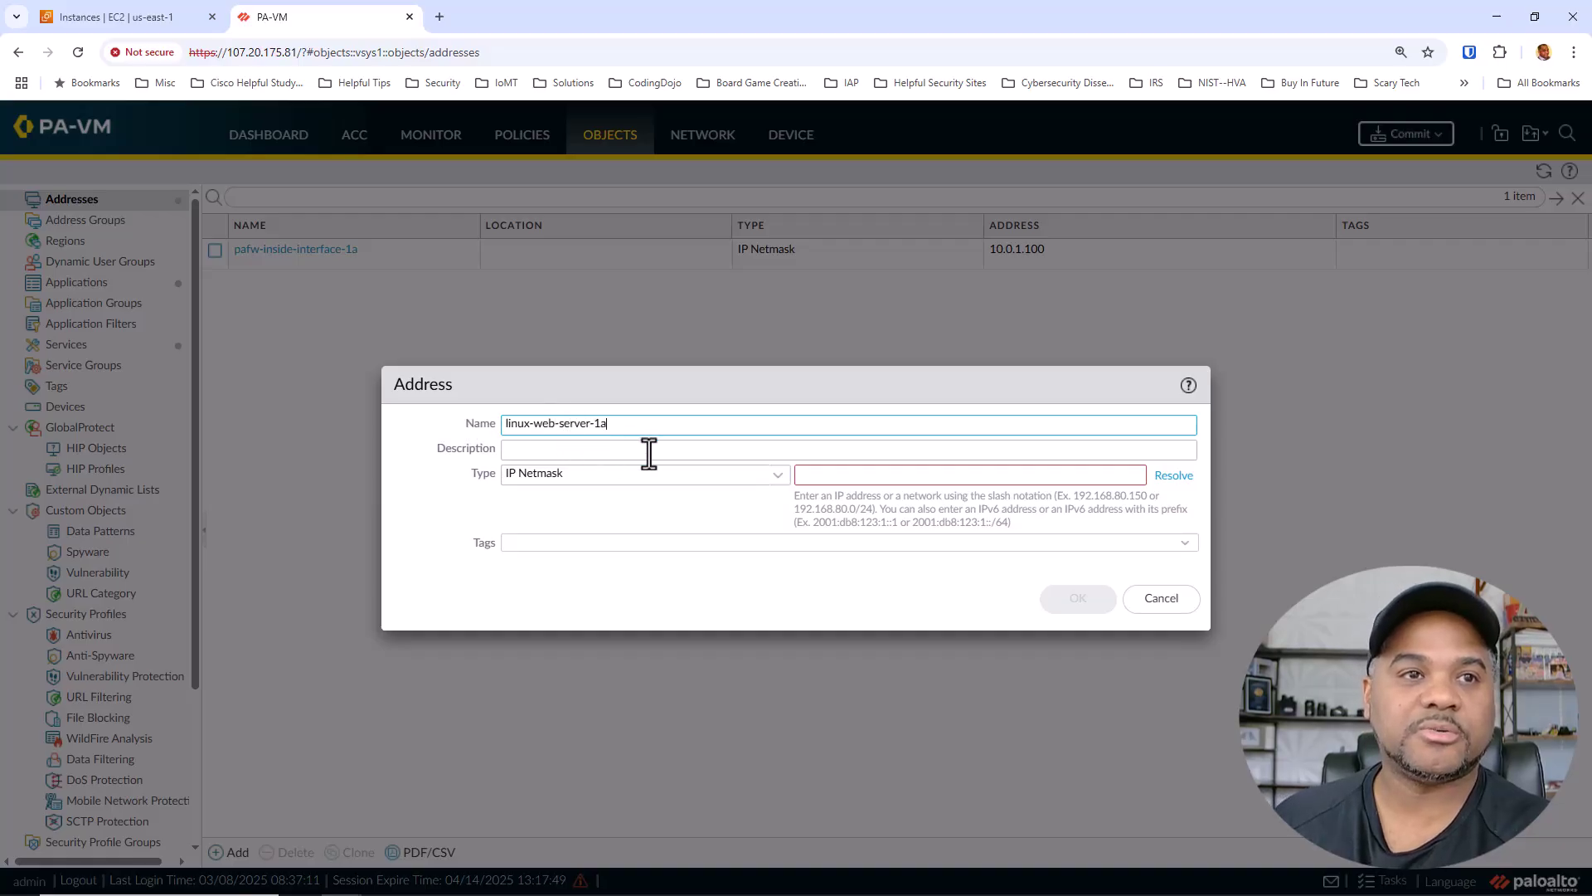
click(815, 475)
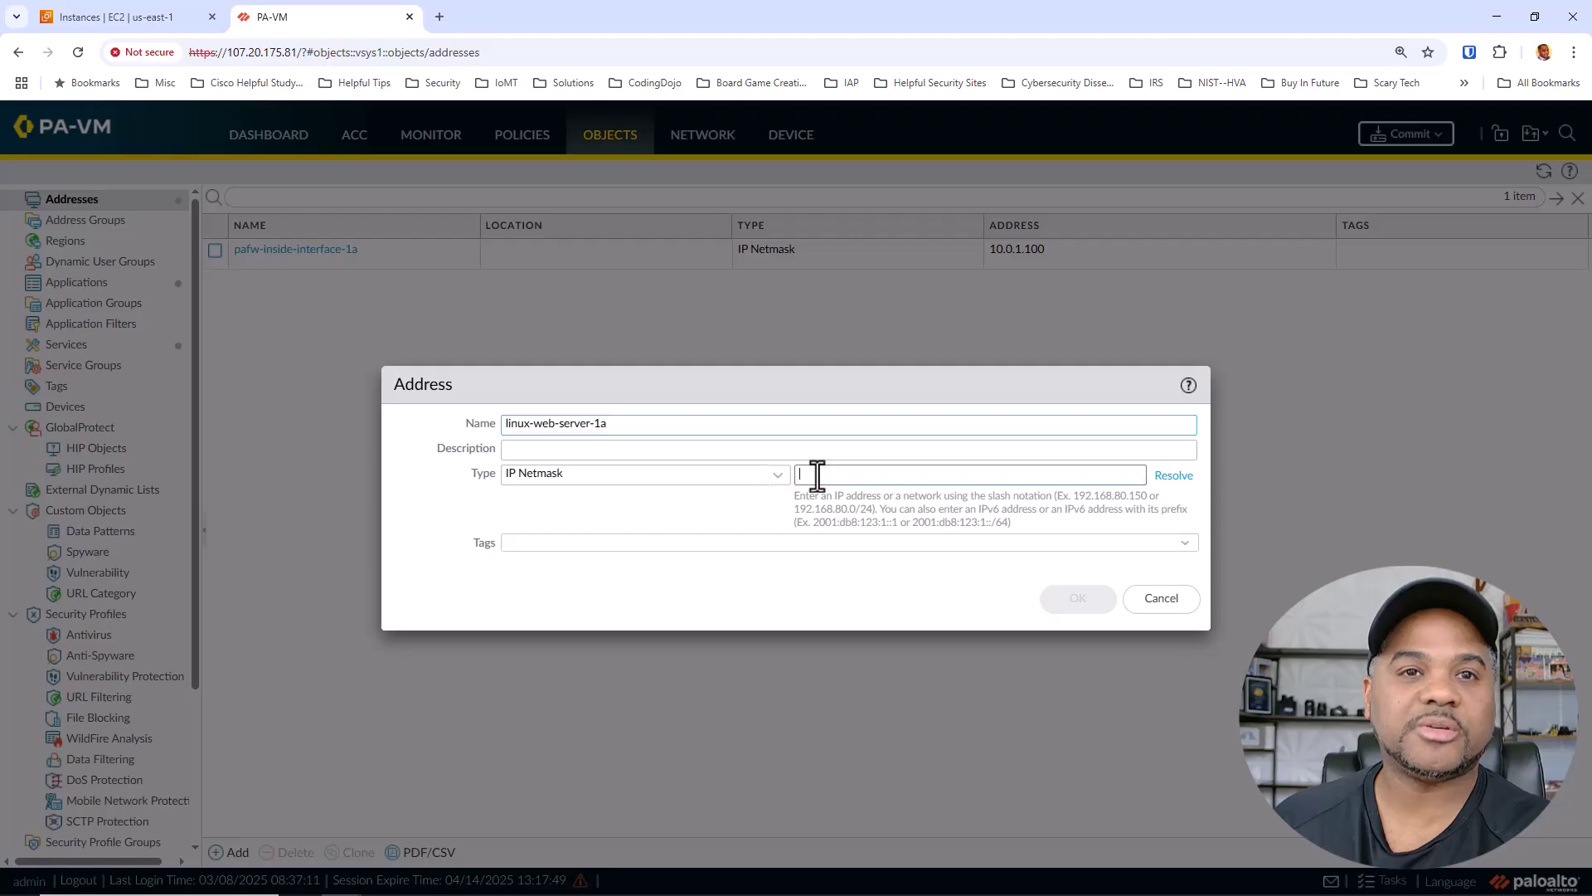
text(10.0.3.1)
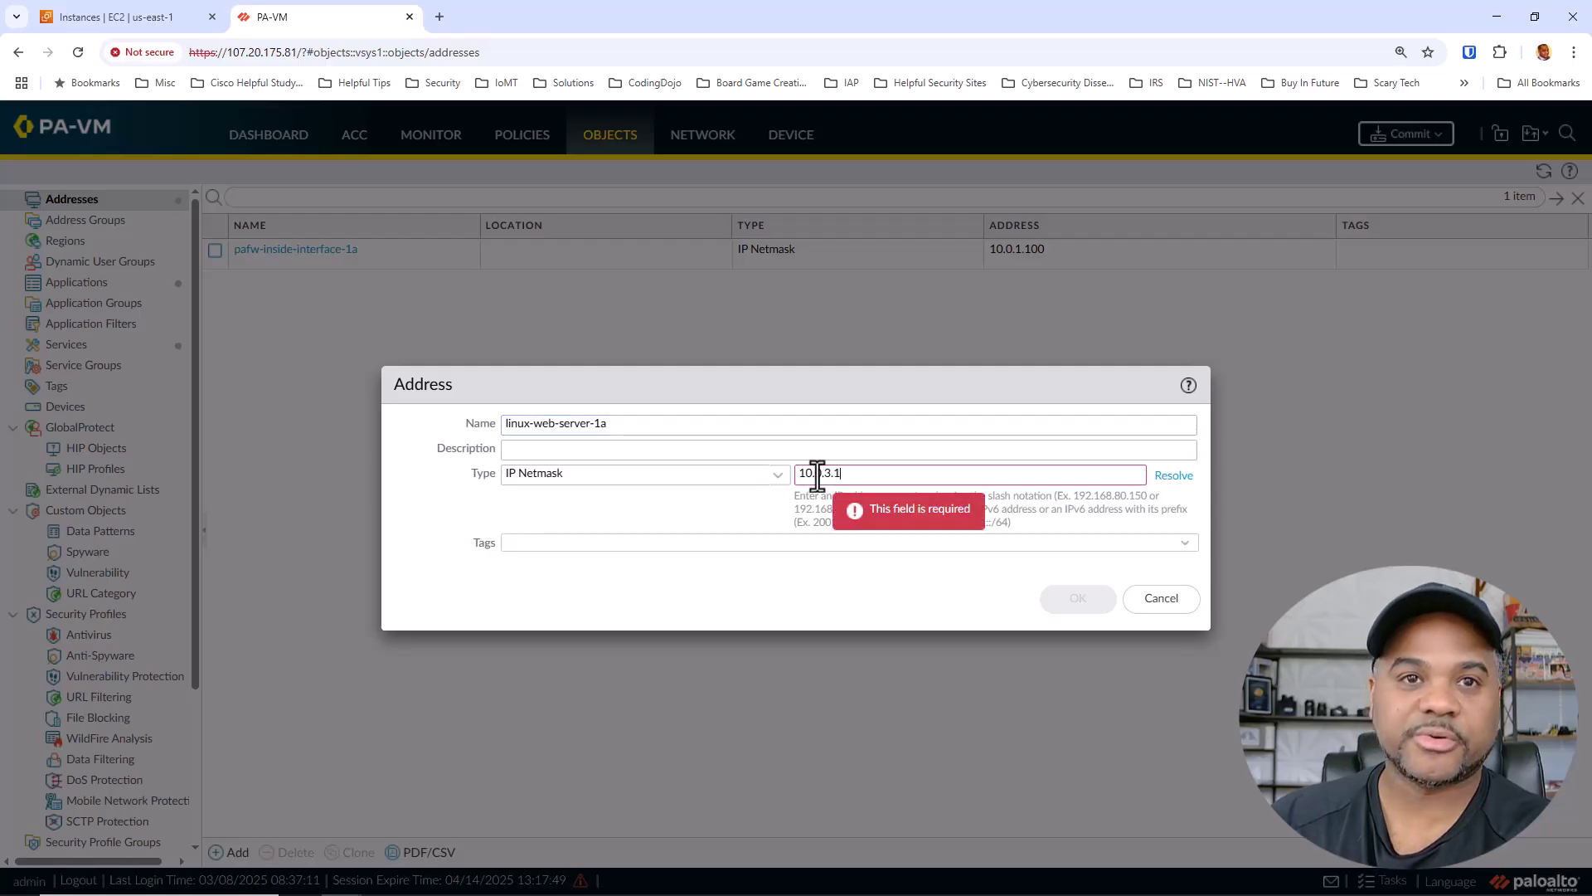
text(00)
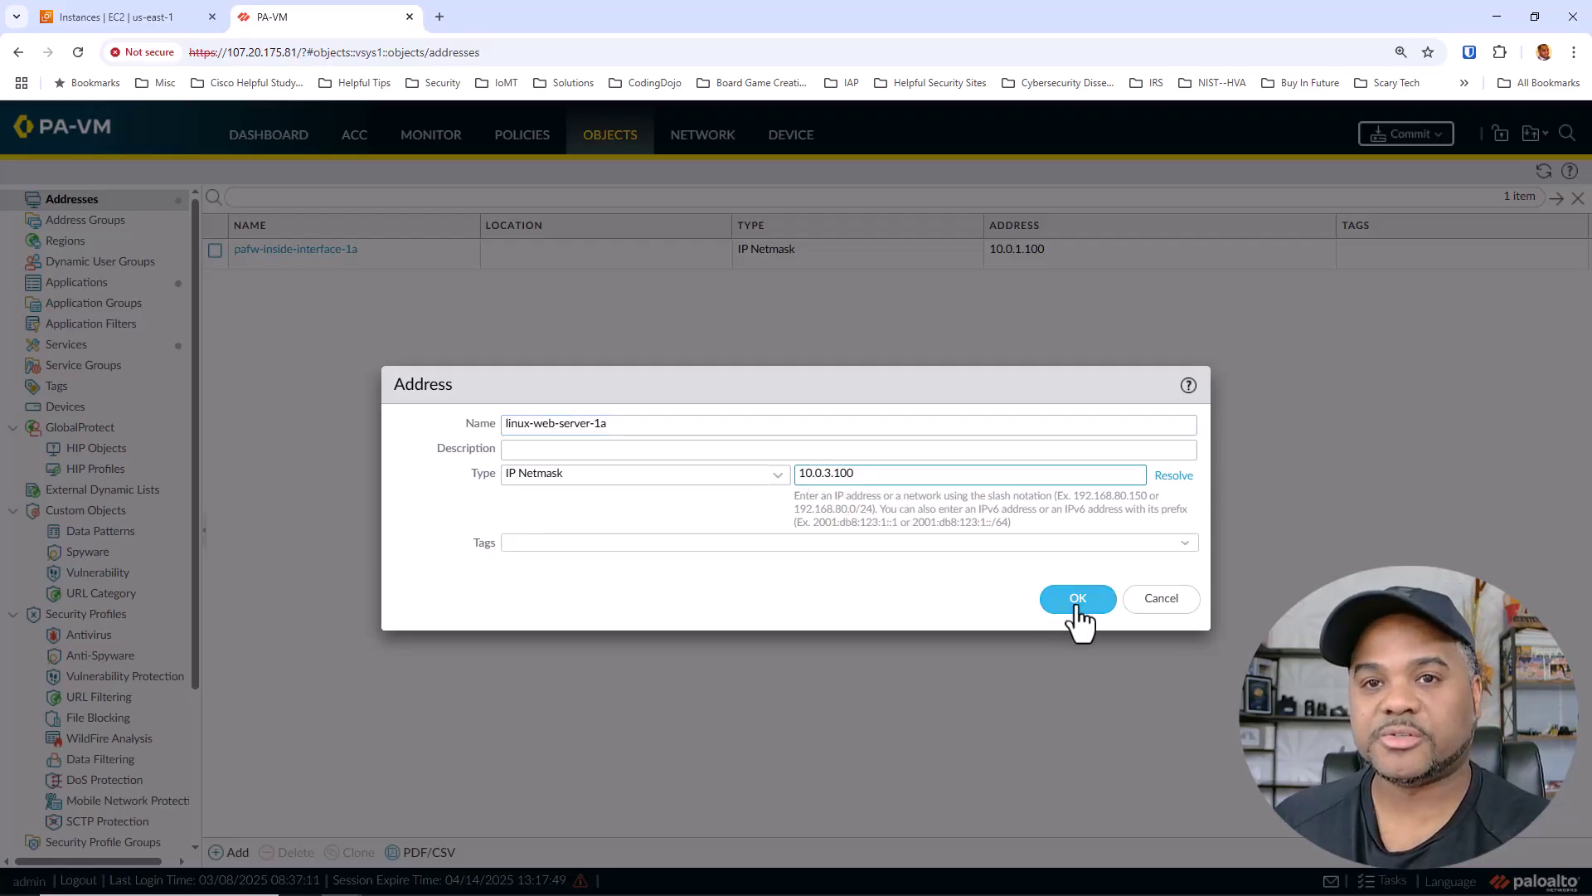
click(1077, 608)
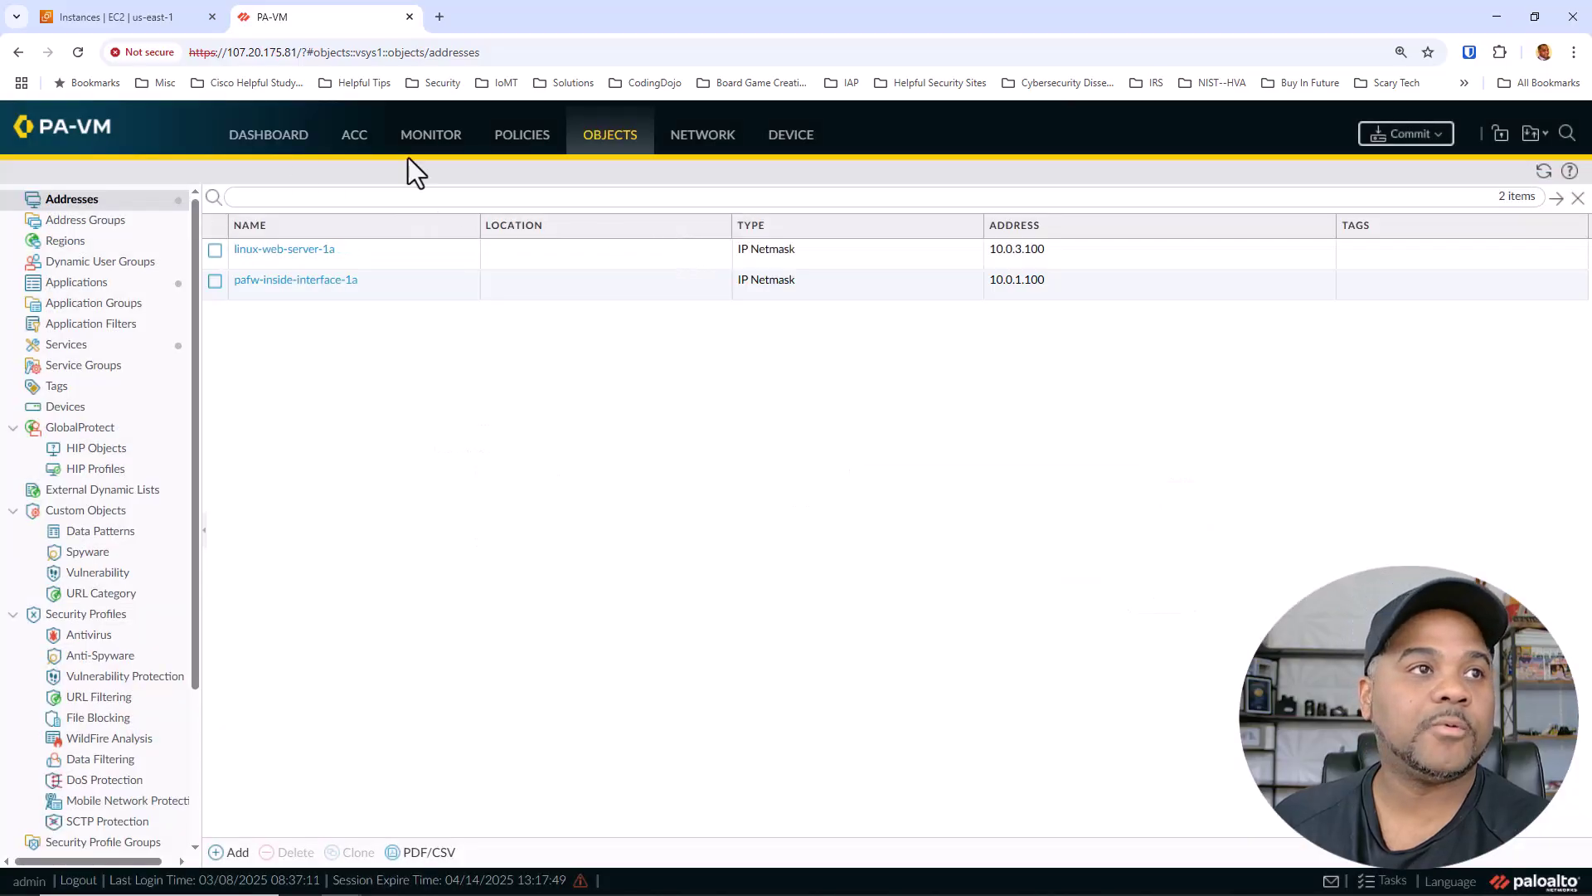
Step: Replace the translated destination address of the SSH Inbound NAT to Linux 3.100 rule with the object linux-web-server-1a
click(524, 142)
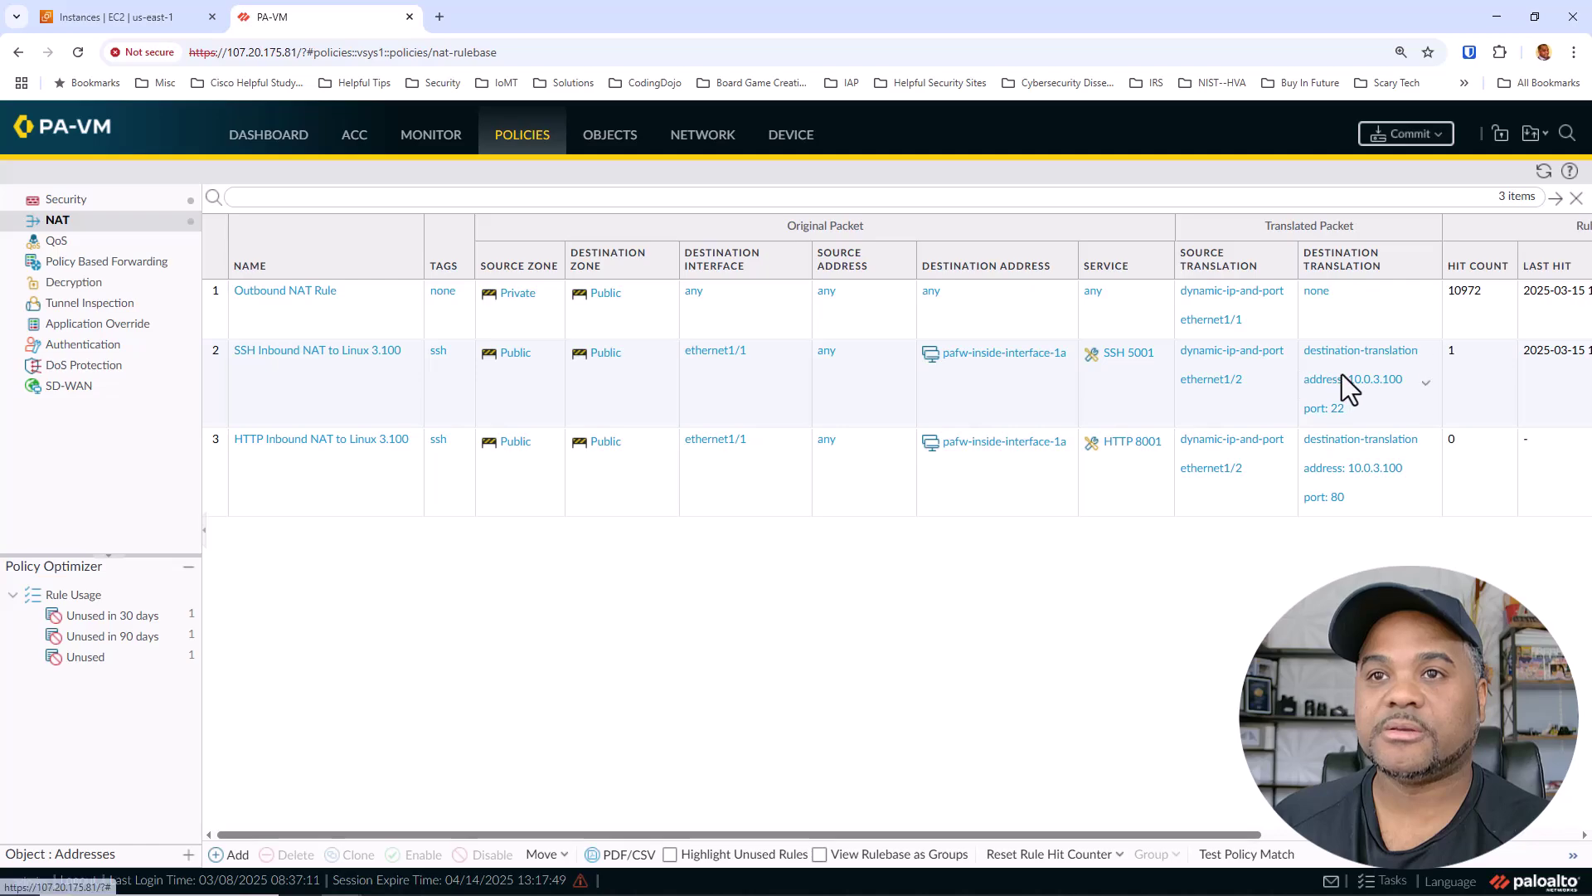
click(1332, 377)
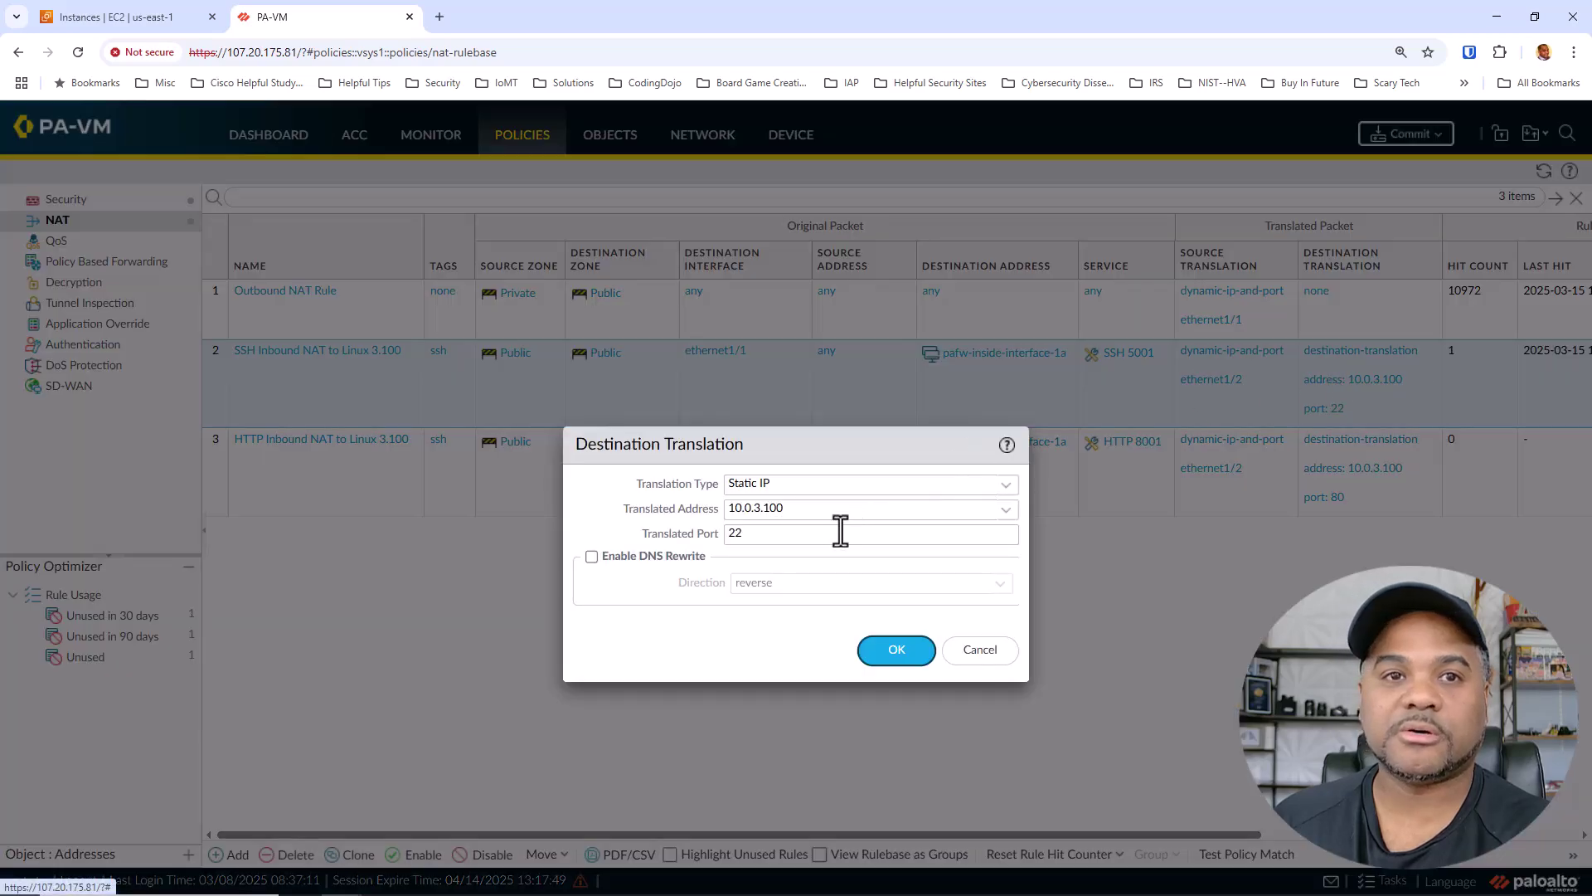
click(990, 505)
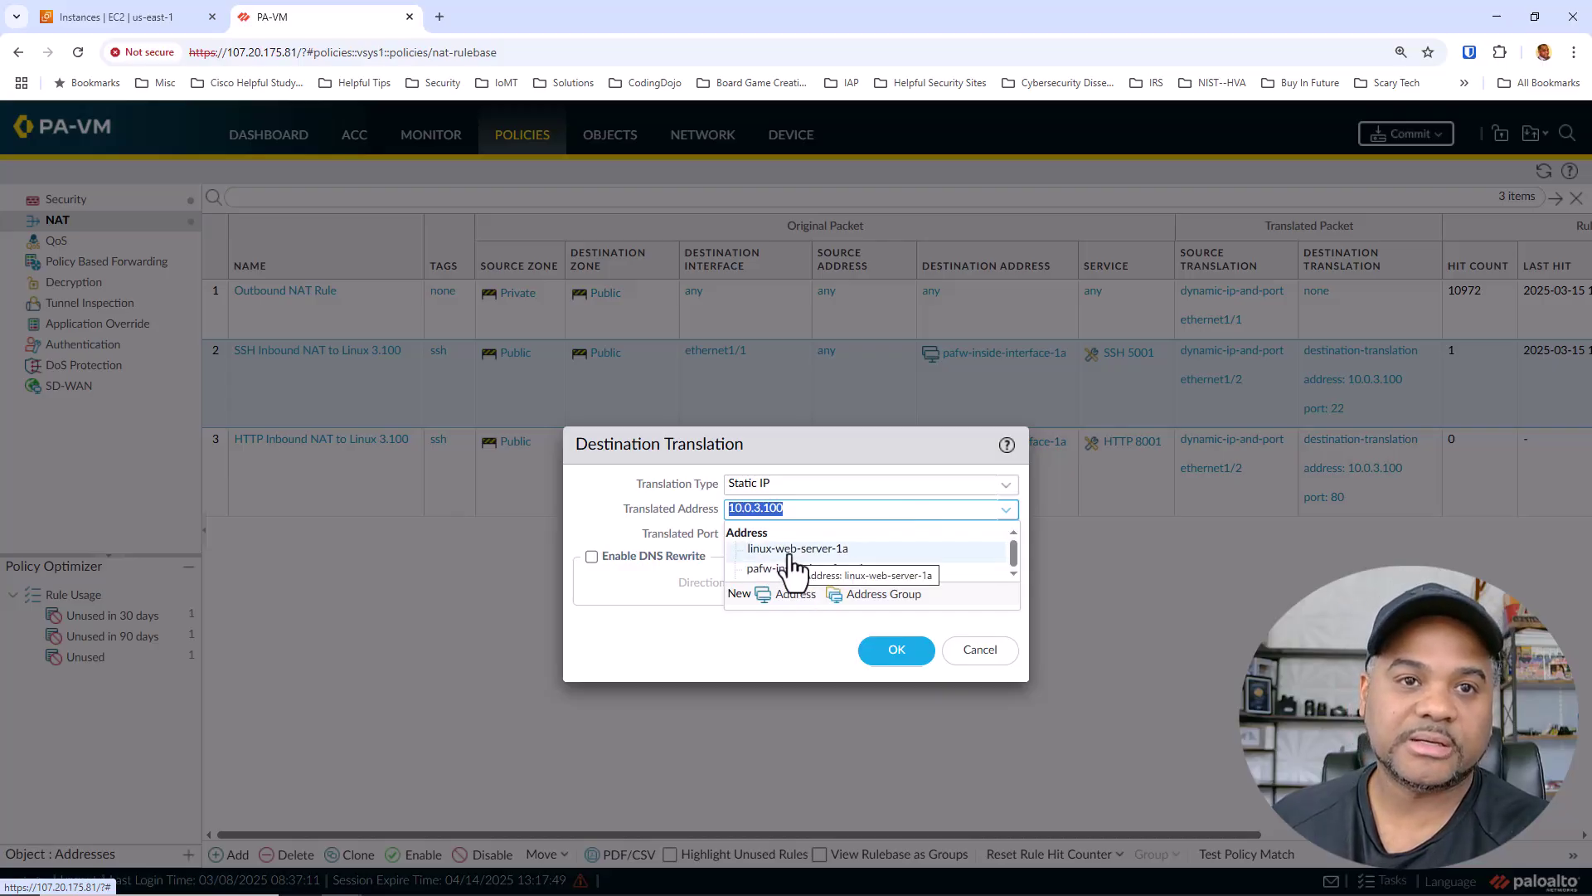
click(791, 552)
click(869, 655)
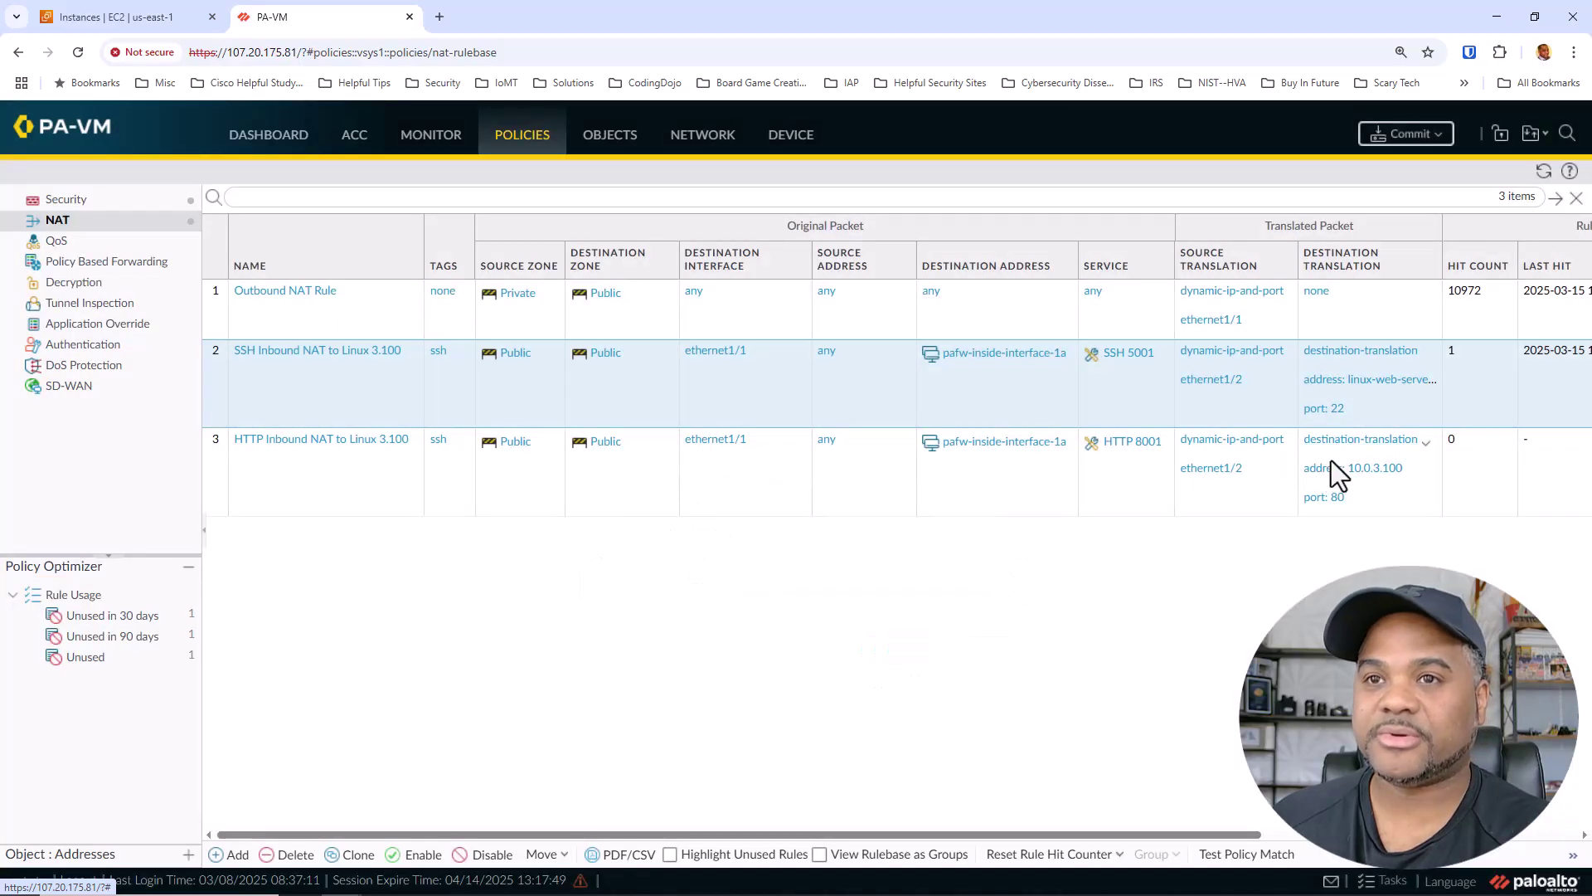
Step: Replace the translated destination address of the HTTP Inbound NAT to Linux 3.100 rule with linux-web-server-1a and commit all changes
click(1335, 472)
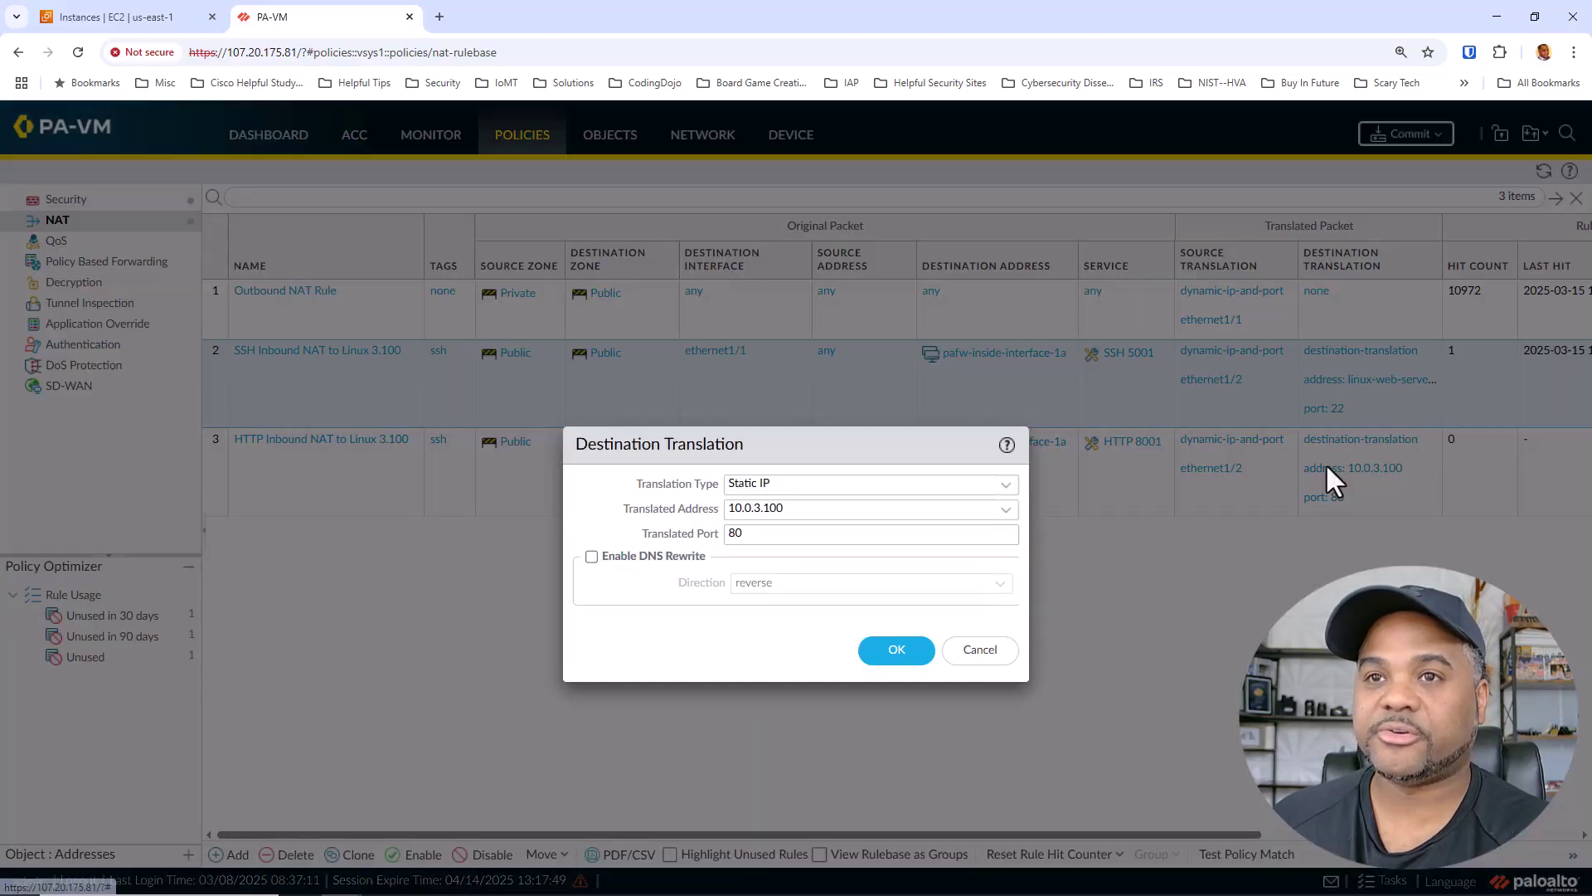
click(1006, 511)
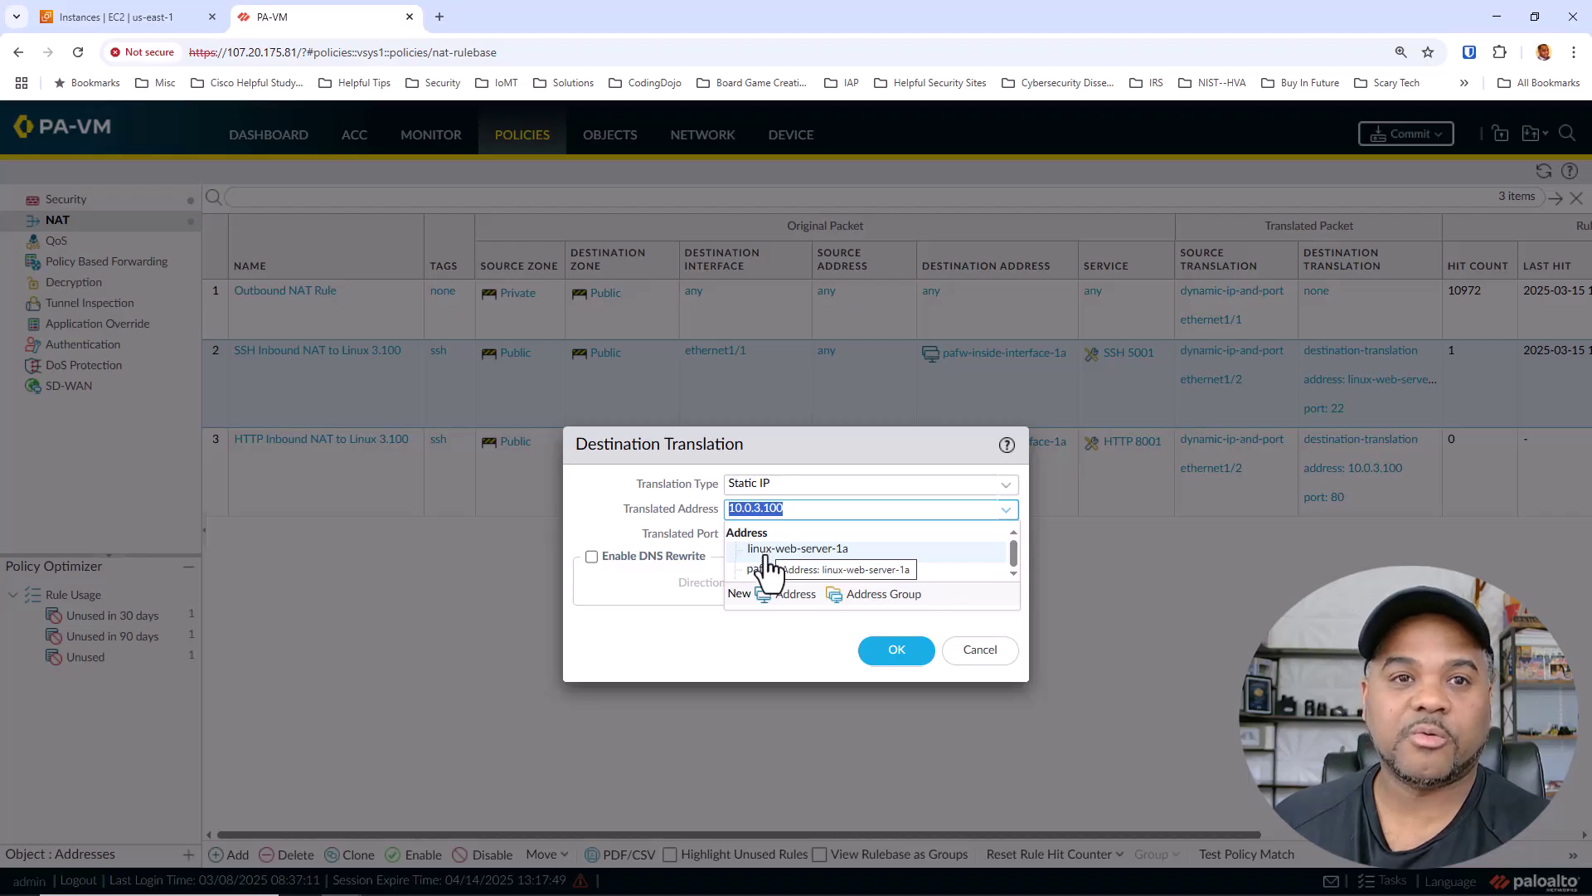
click(764, 551)
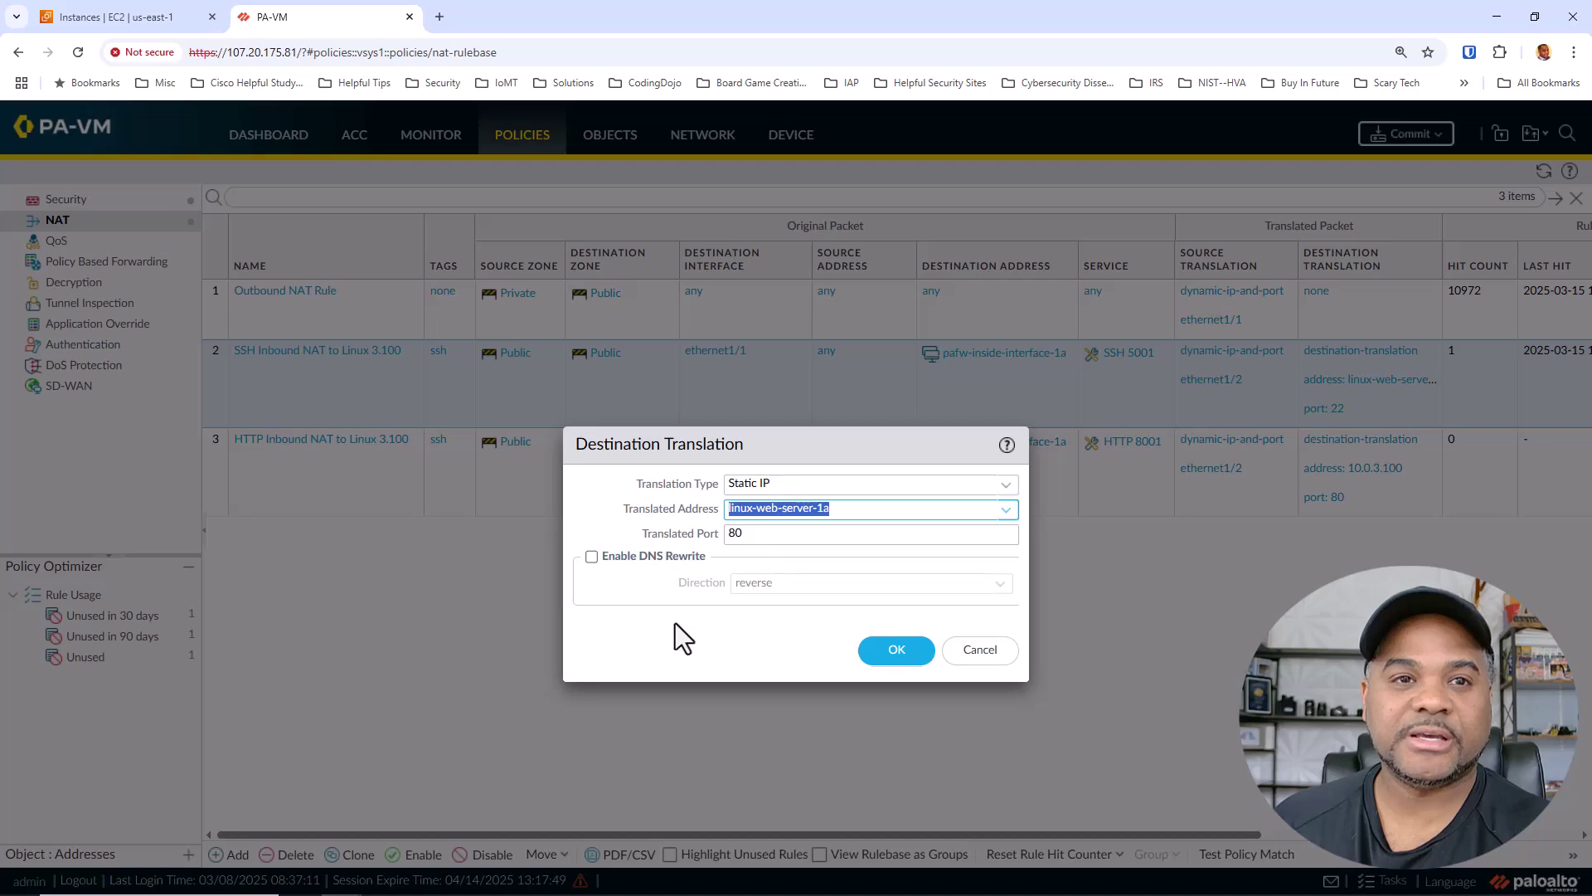
click(895, 652)
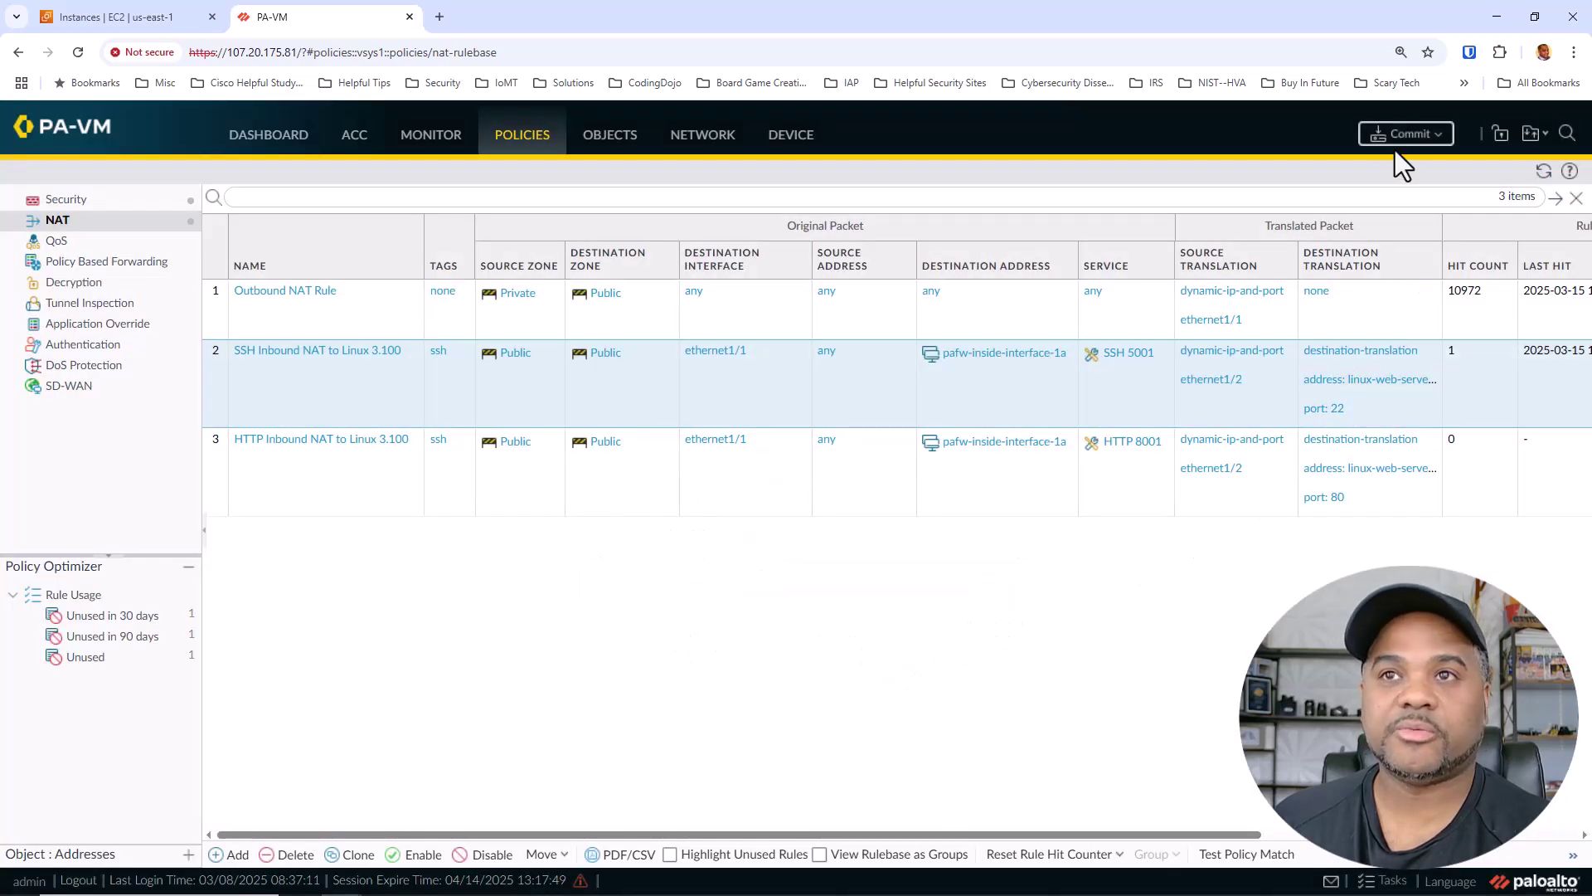
click(1401, 135)
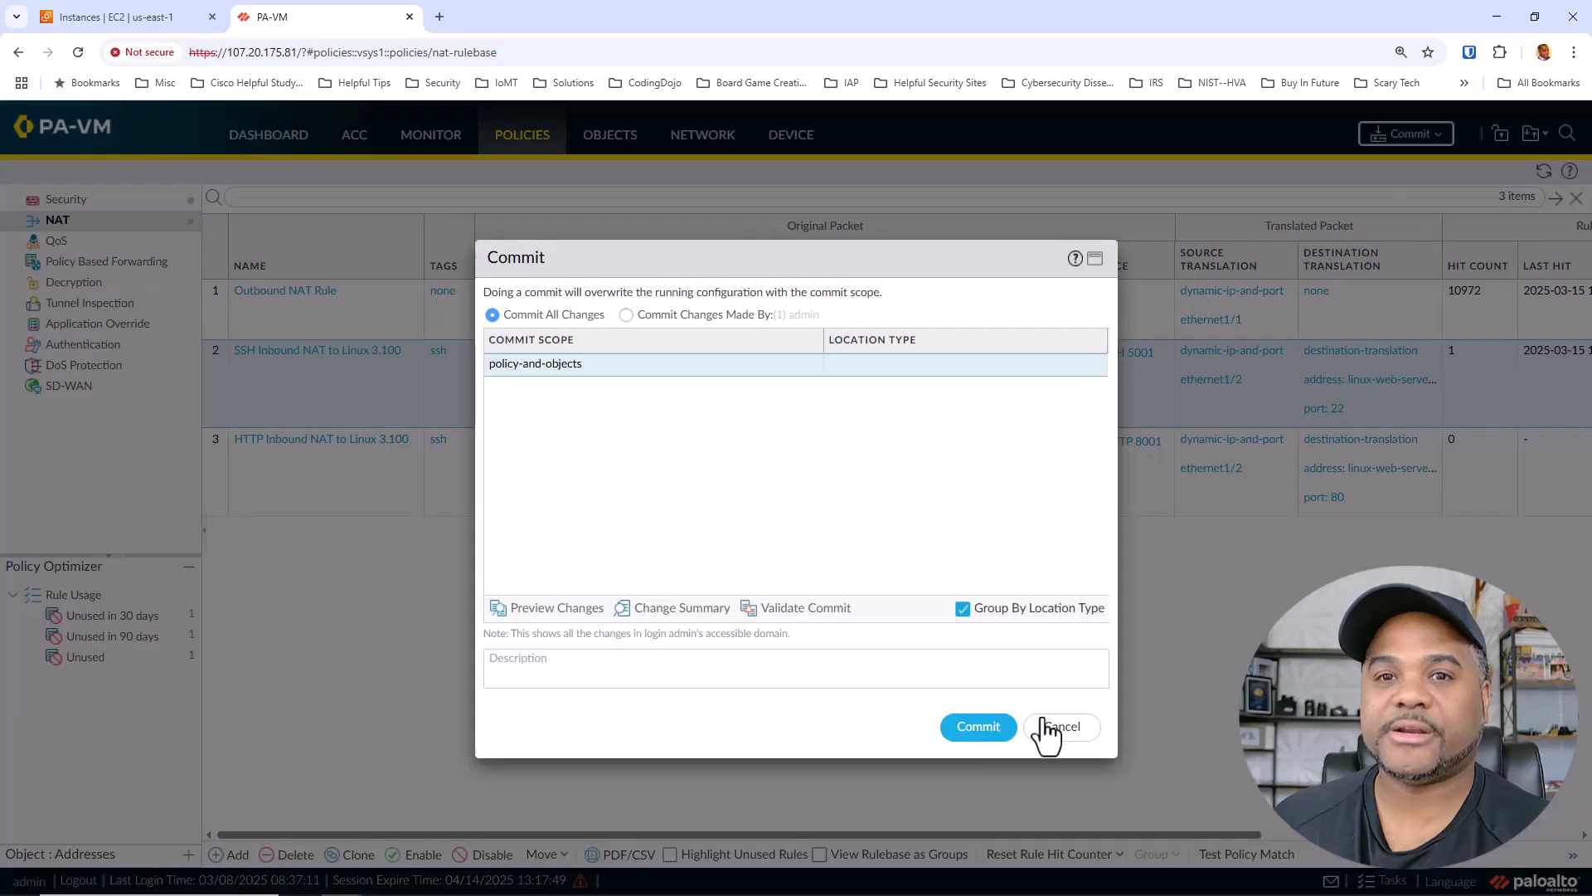
click(995, 741)
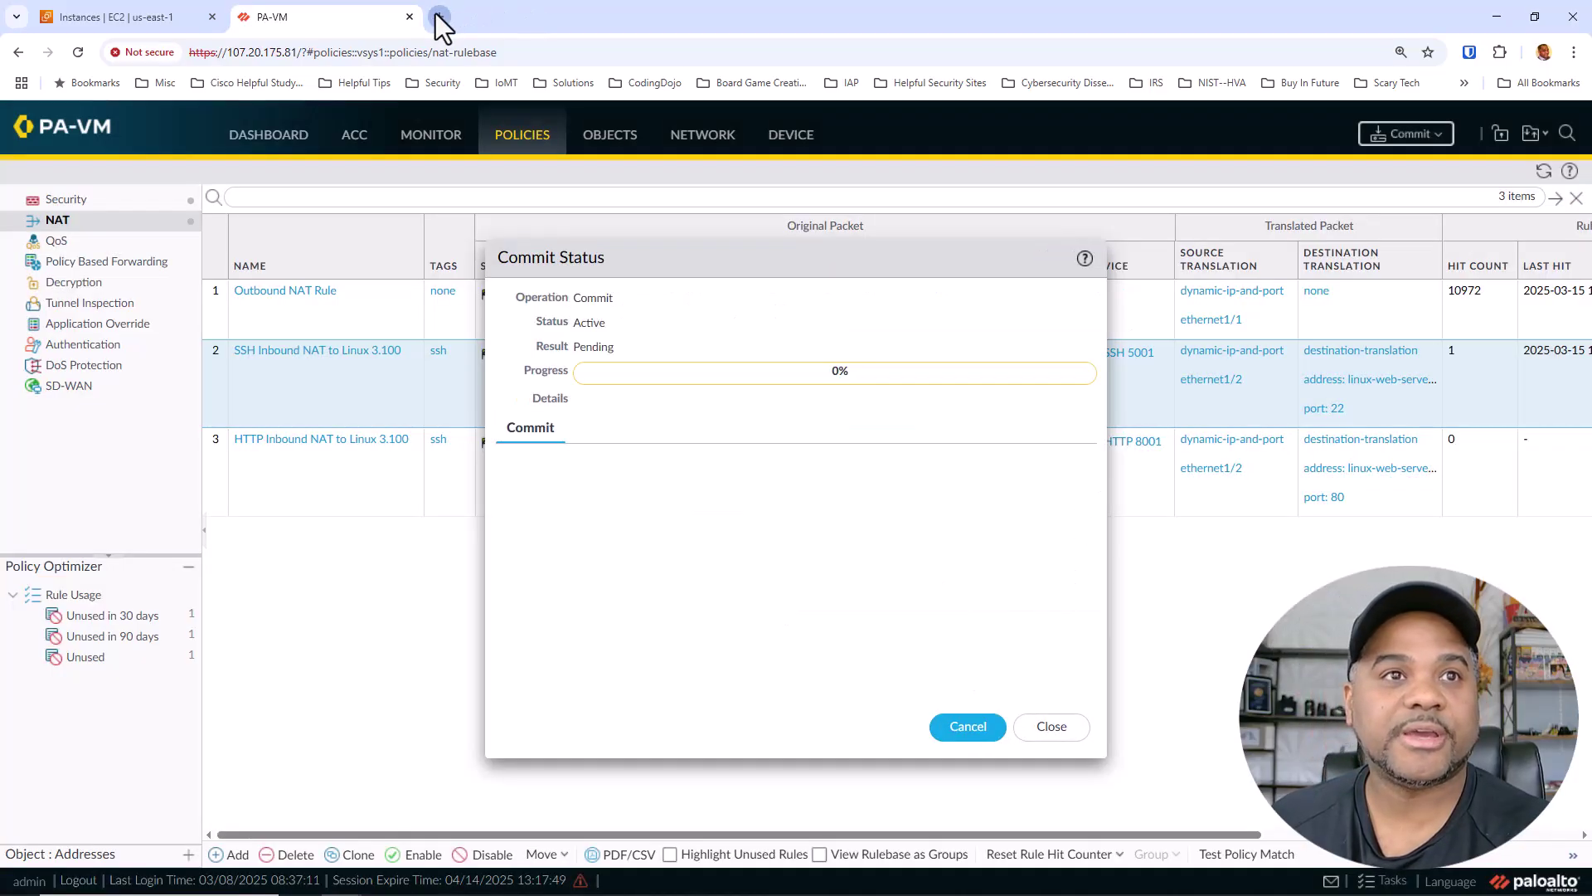
Step: Open 54.87.102.195:8001 in a new browser tab to test inbound HTTP access to the Linux web server
click(440, 17)
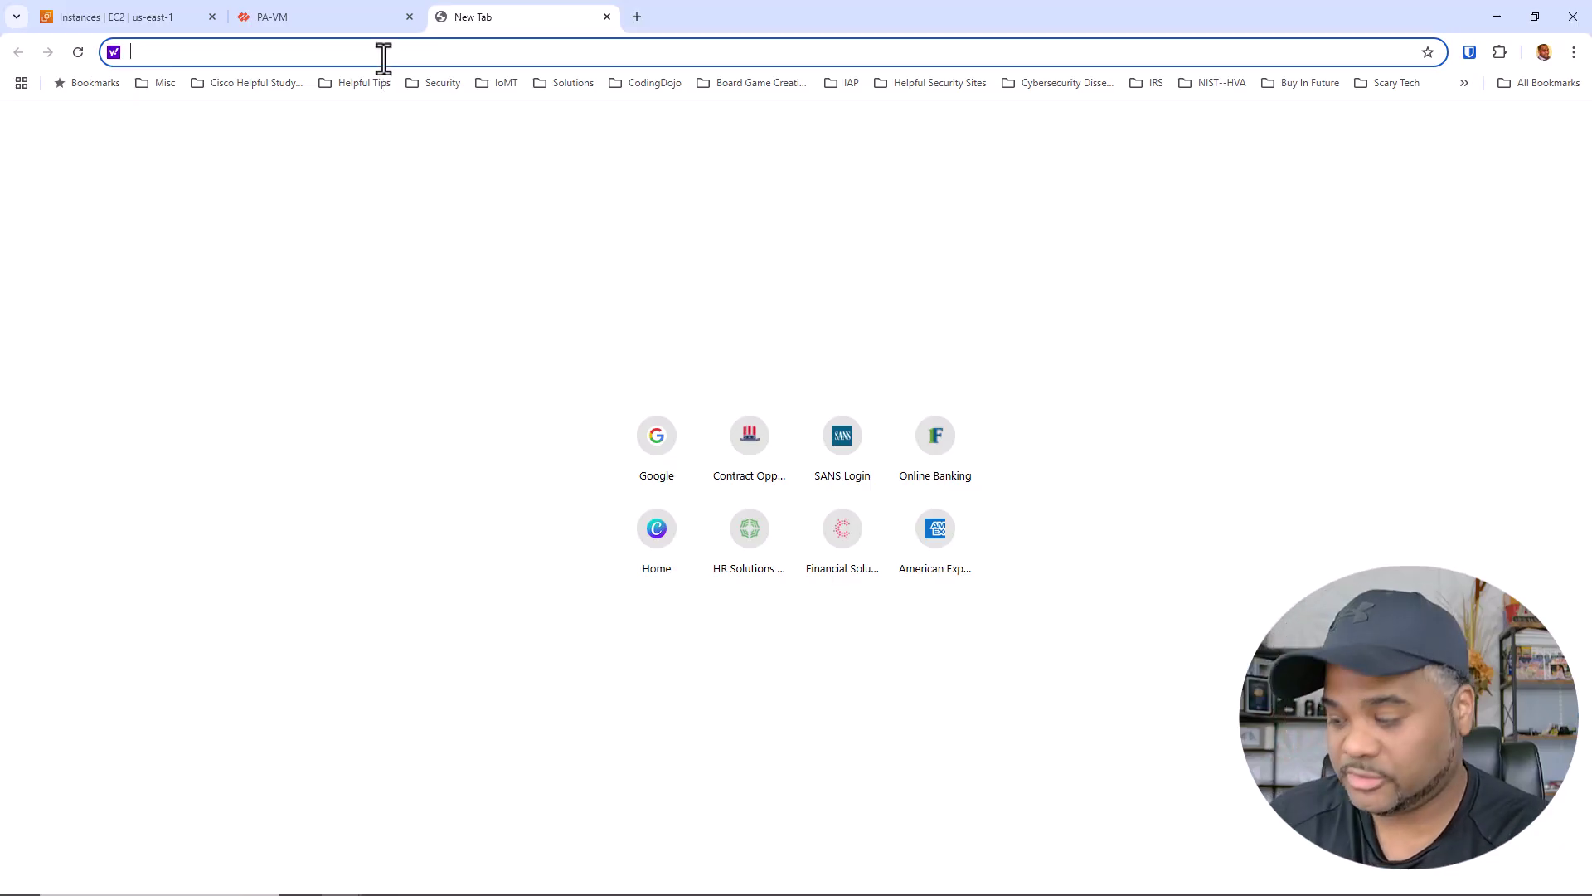
text(54.87)
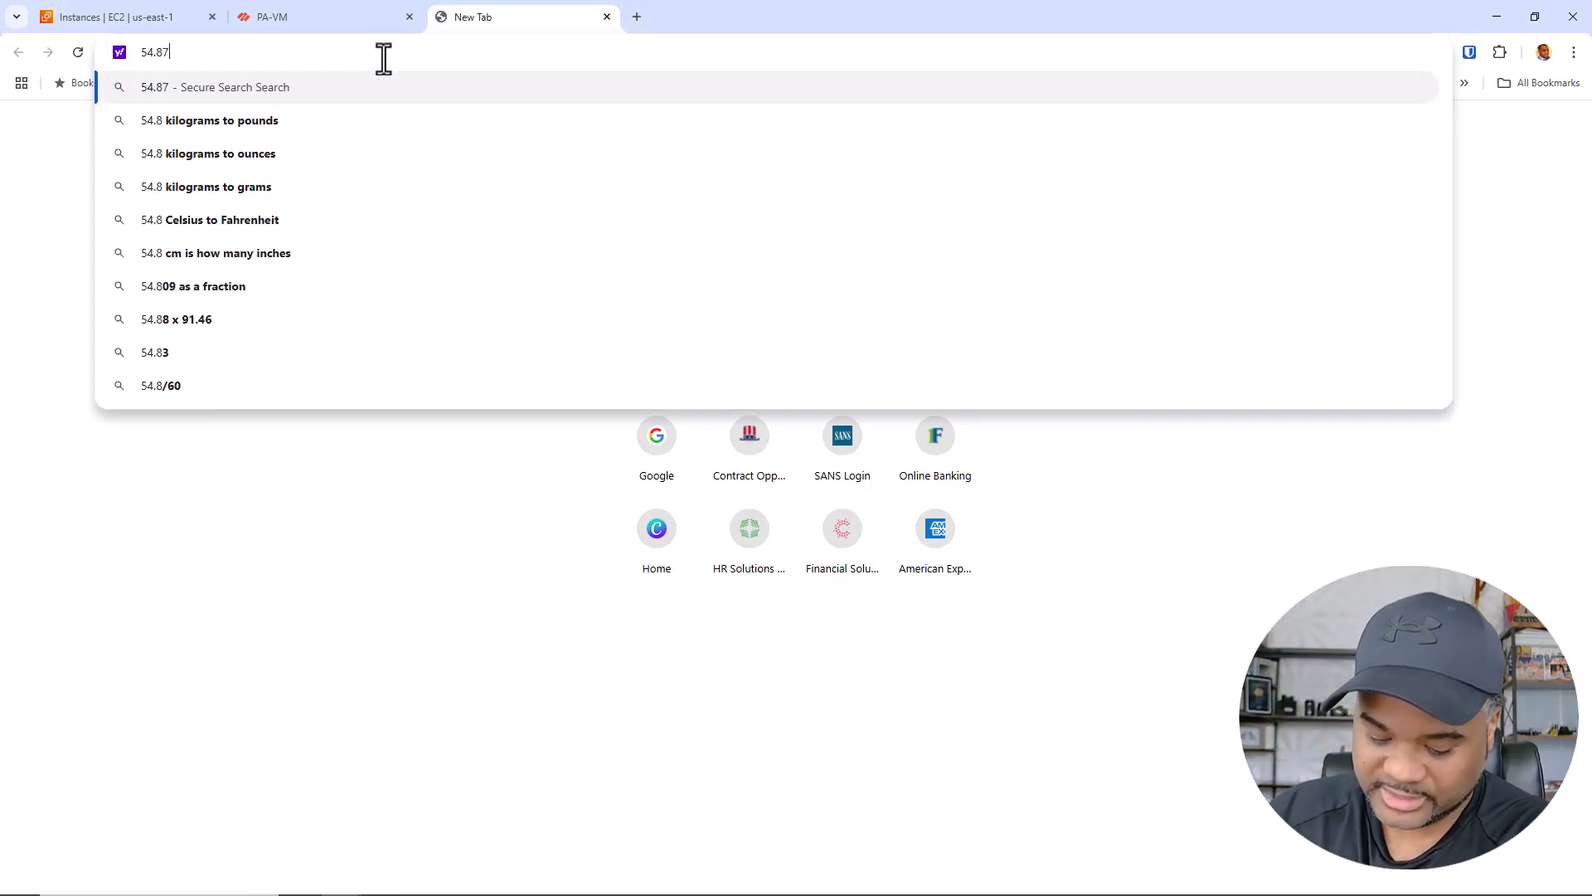
text(.102.195)
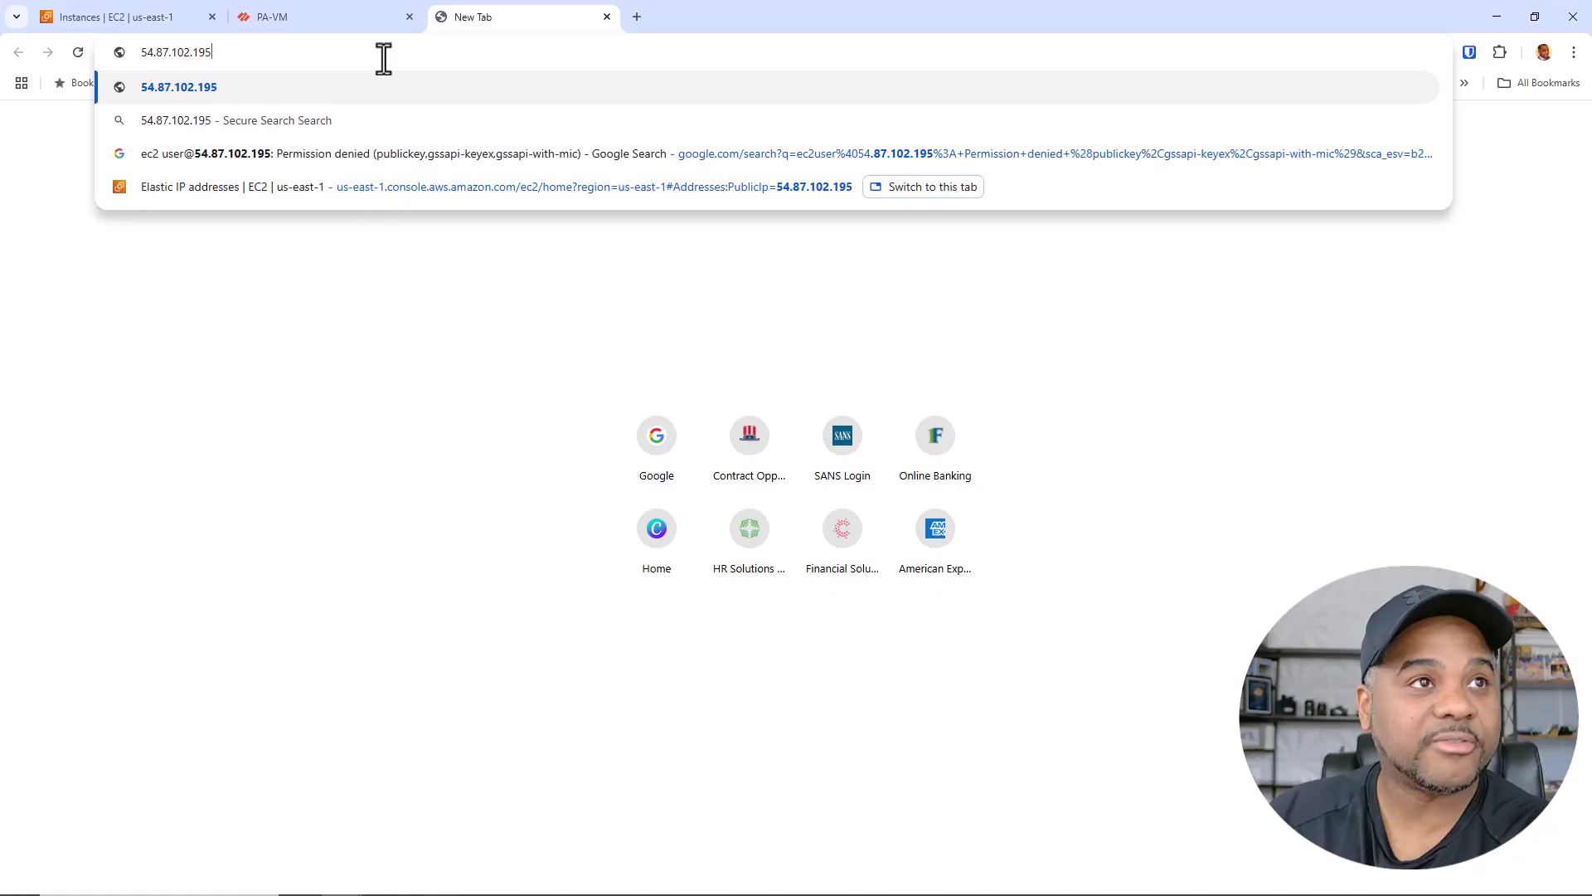
text(:)
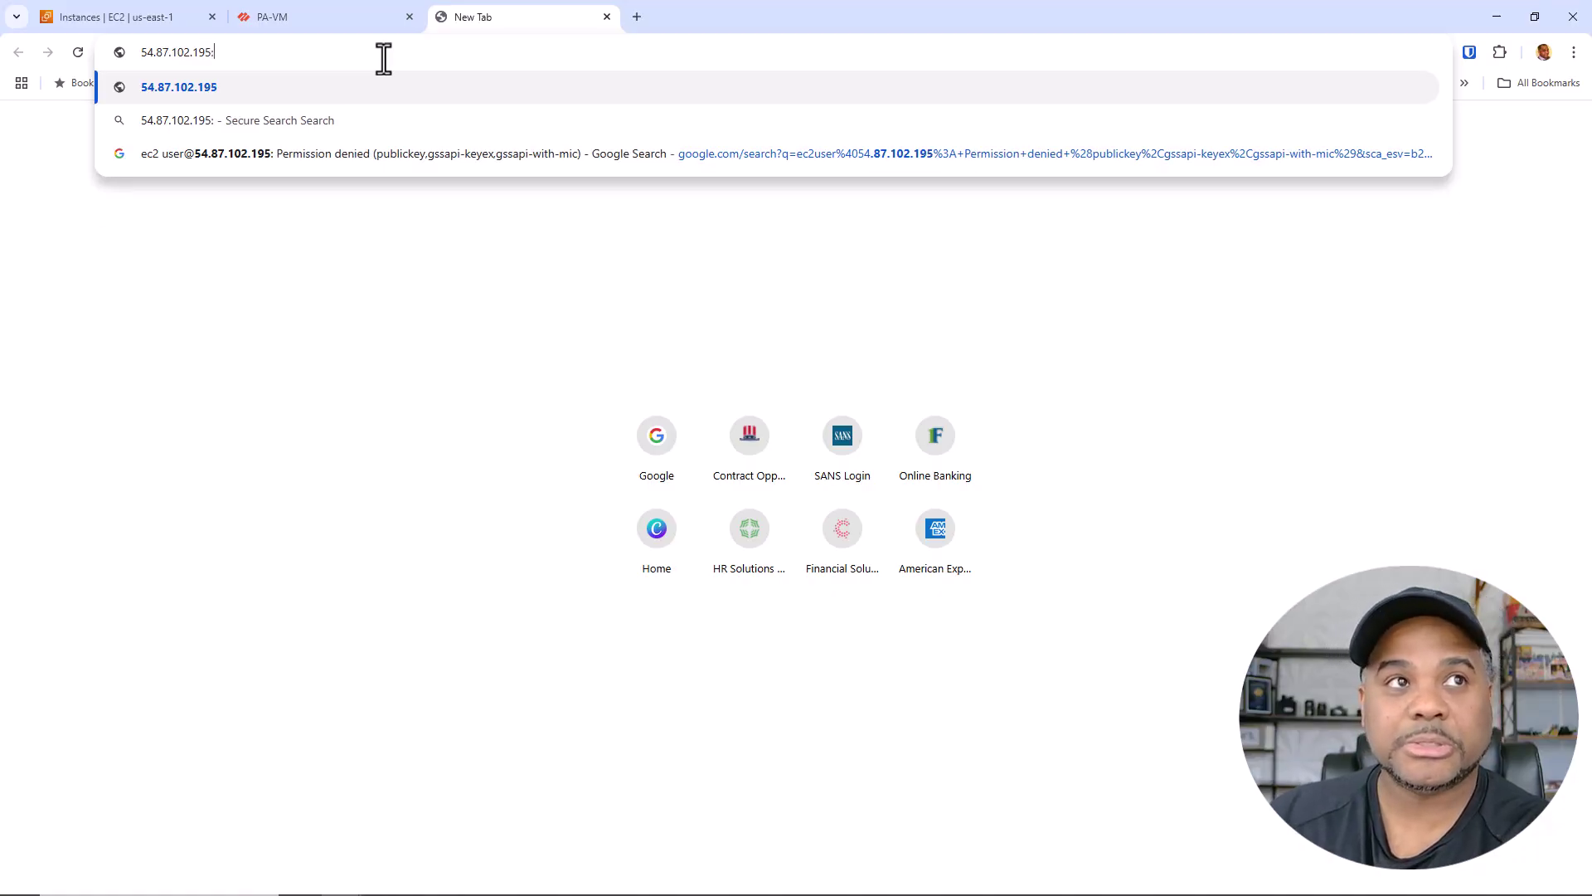
text(8001)
key(Return)
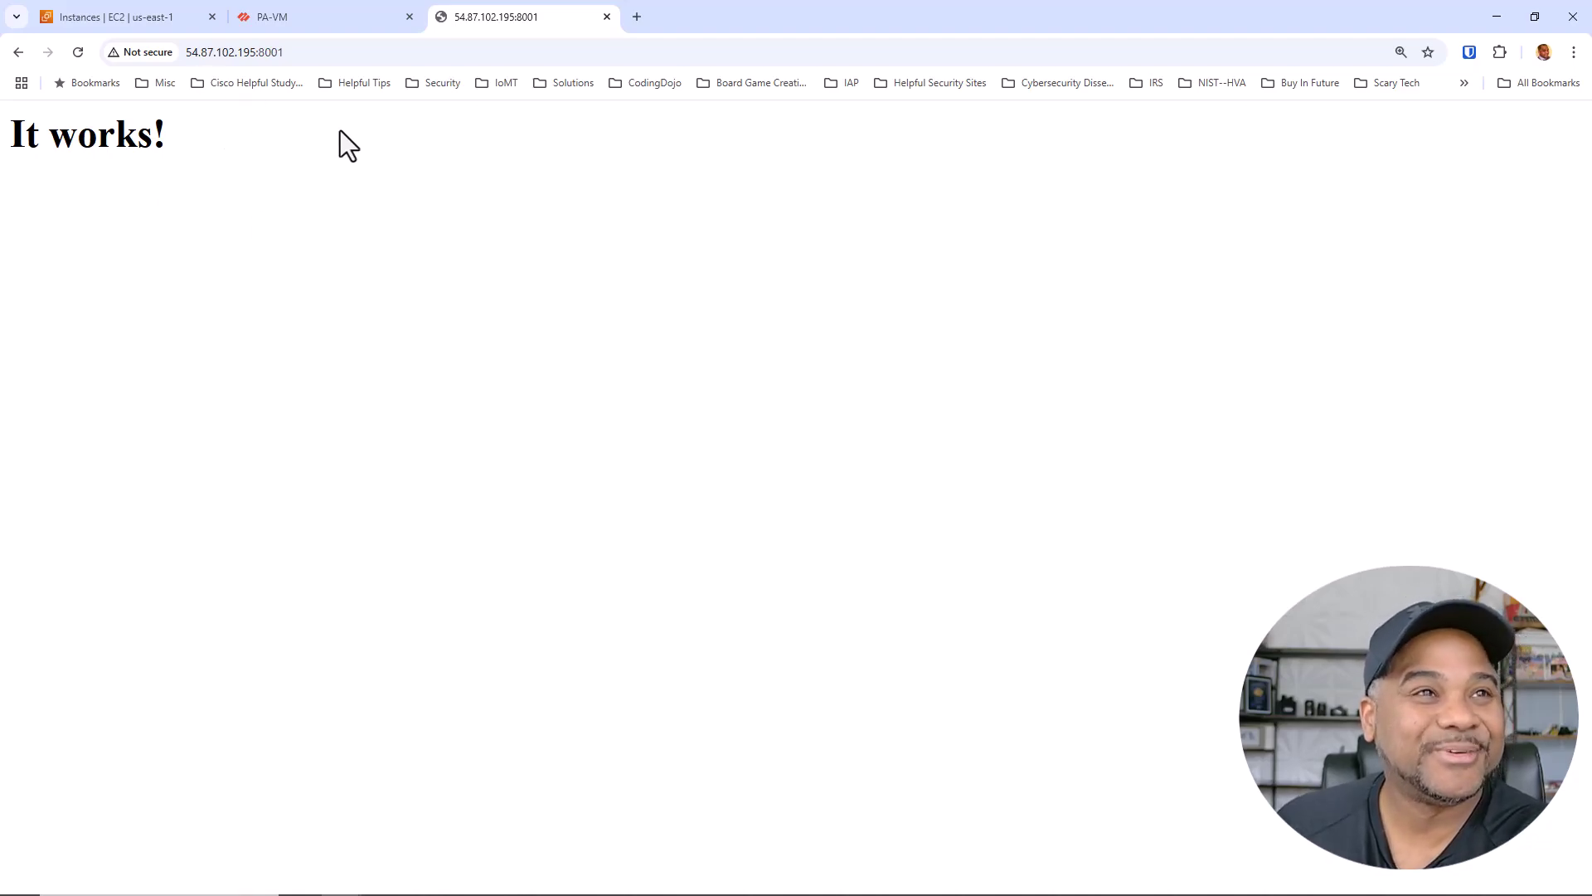
Step: Return to the PA-VM firewall, dismiss the commit status, and refresh the NAT rules to examine their hit counts and usage times
click(272, 18)
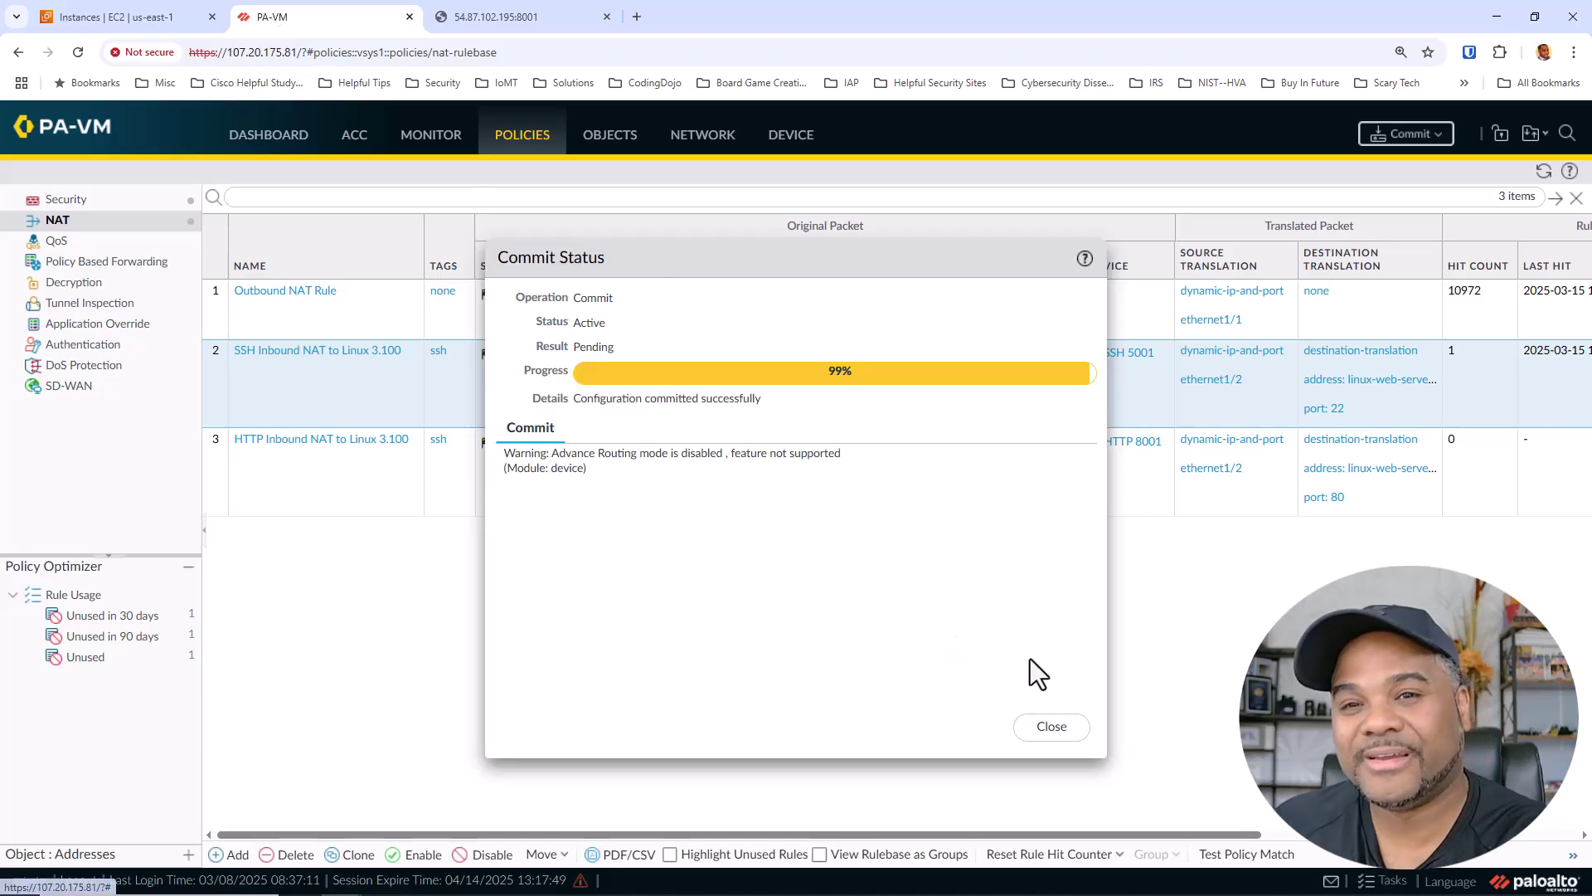
click(1047, 726)
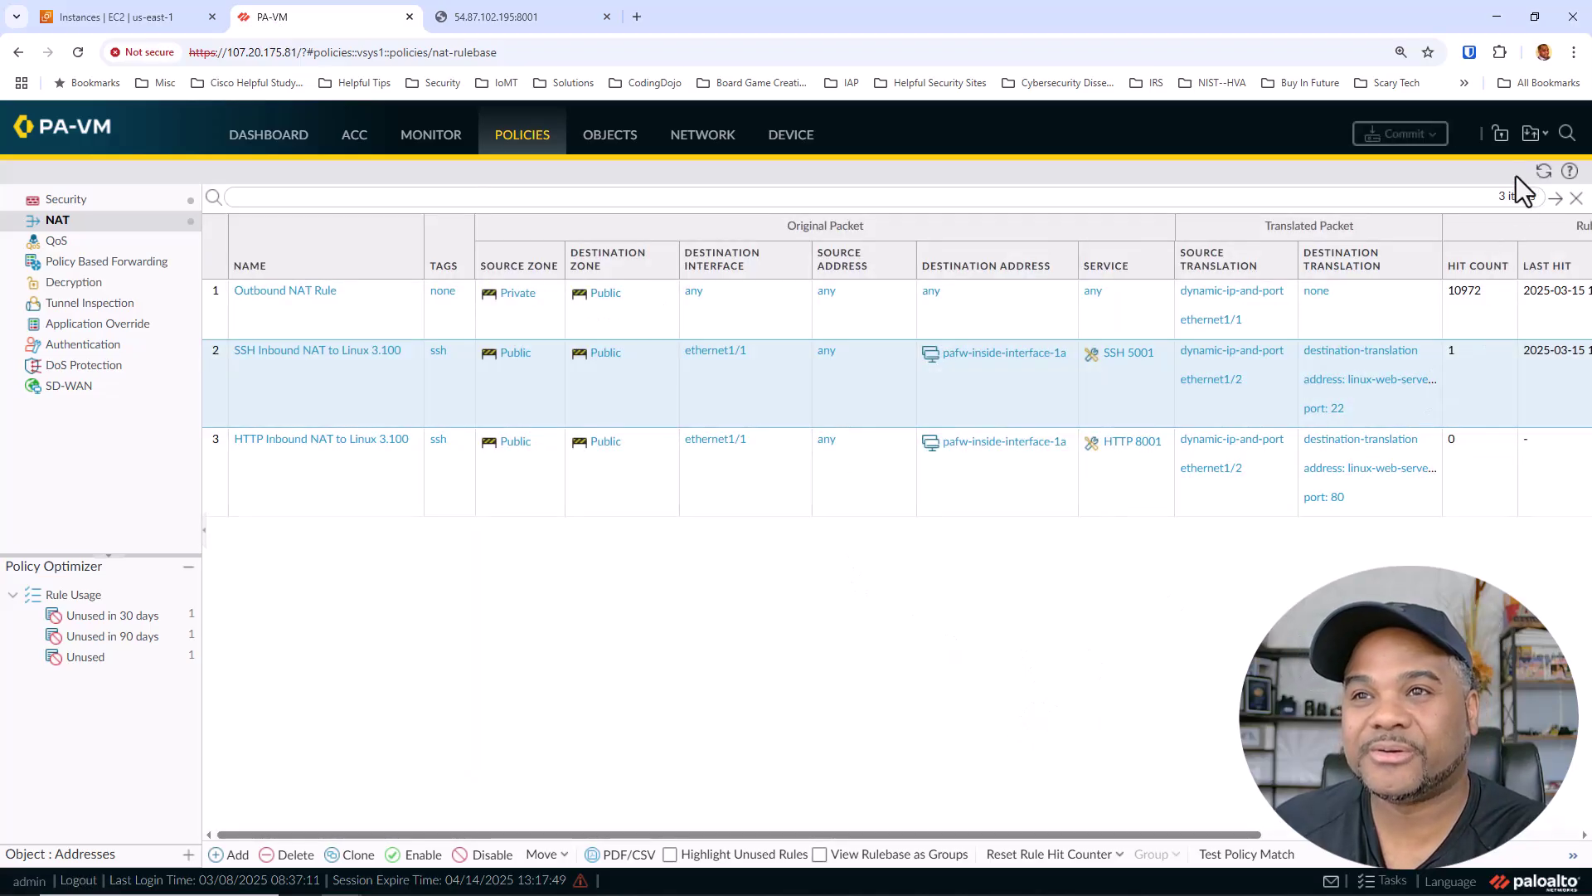
click(1543, 172)
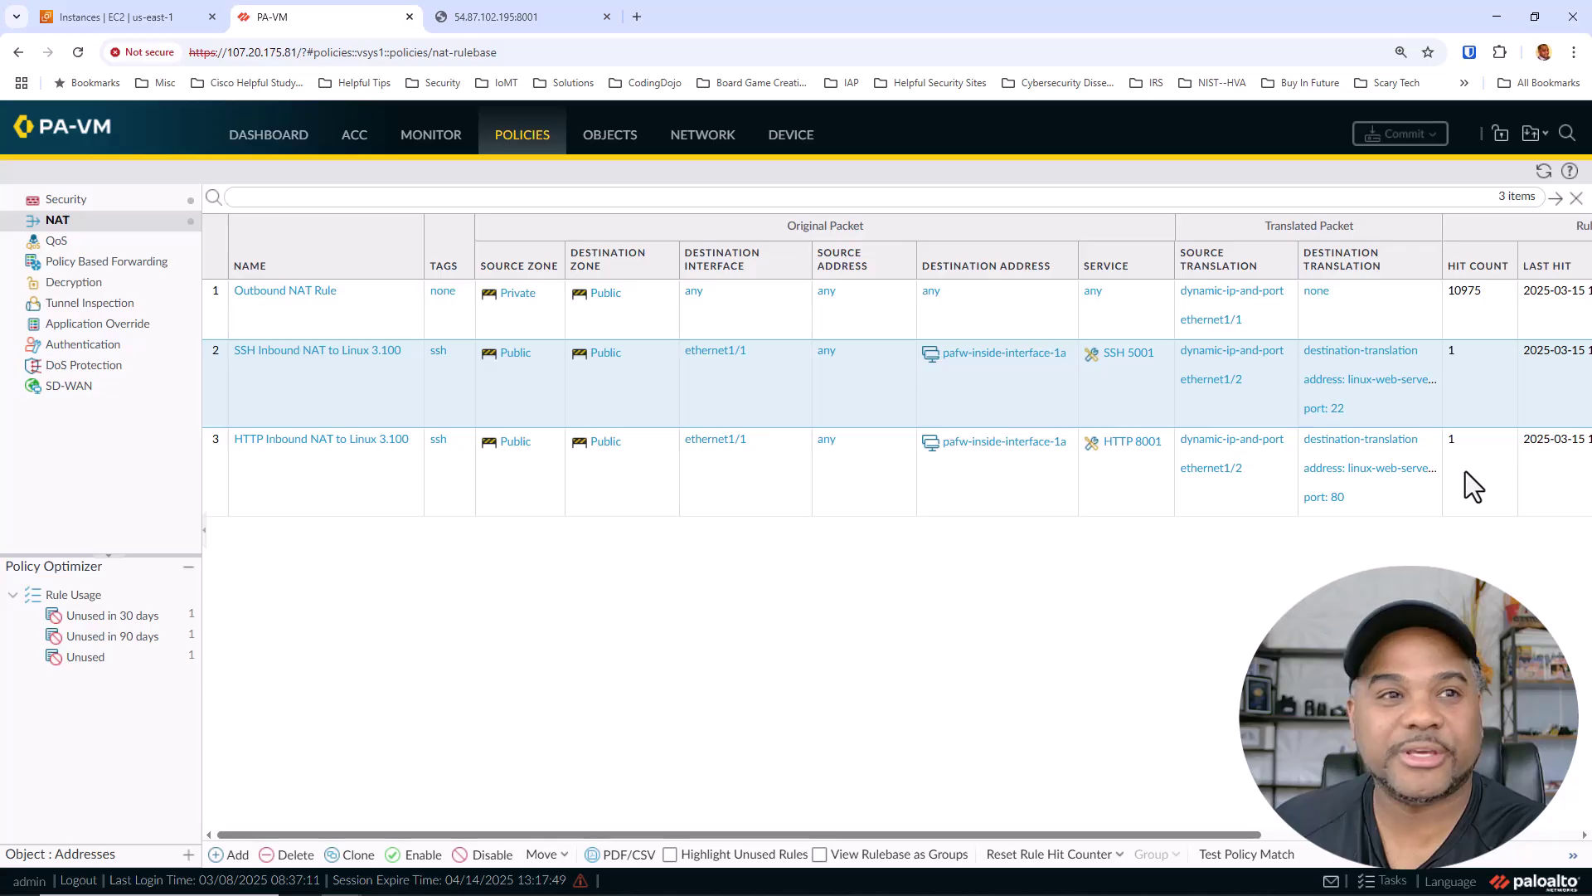
drag(1166, 833, 1481, 833)
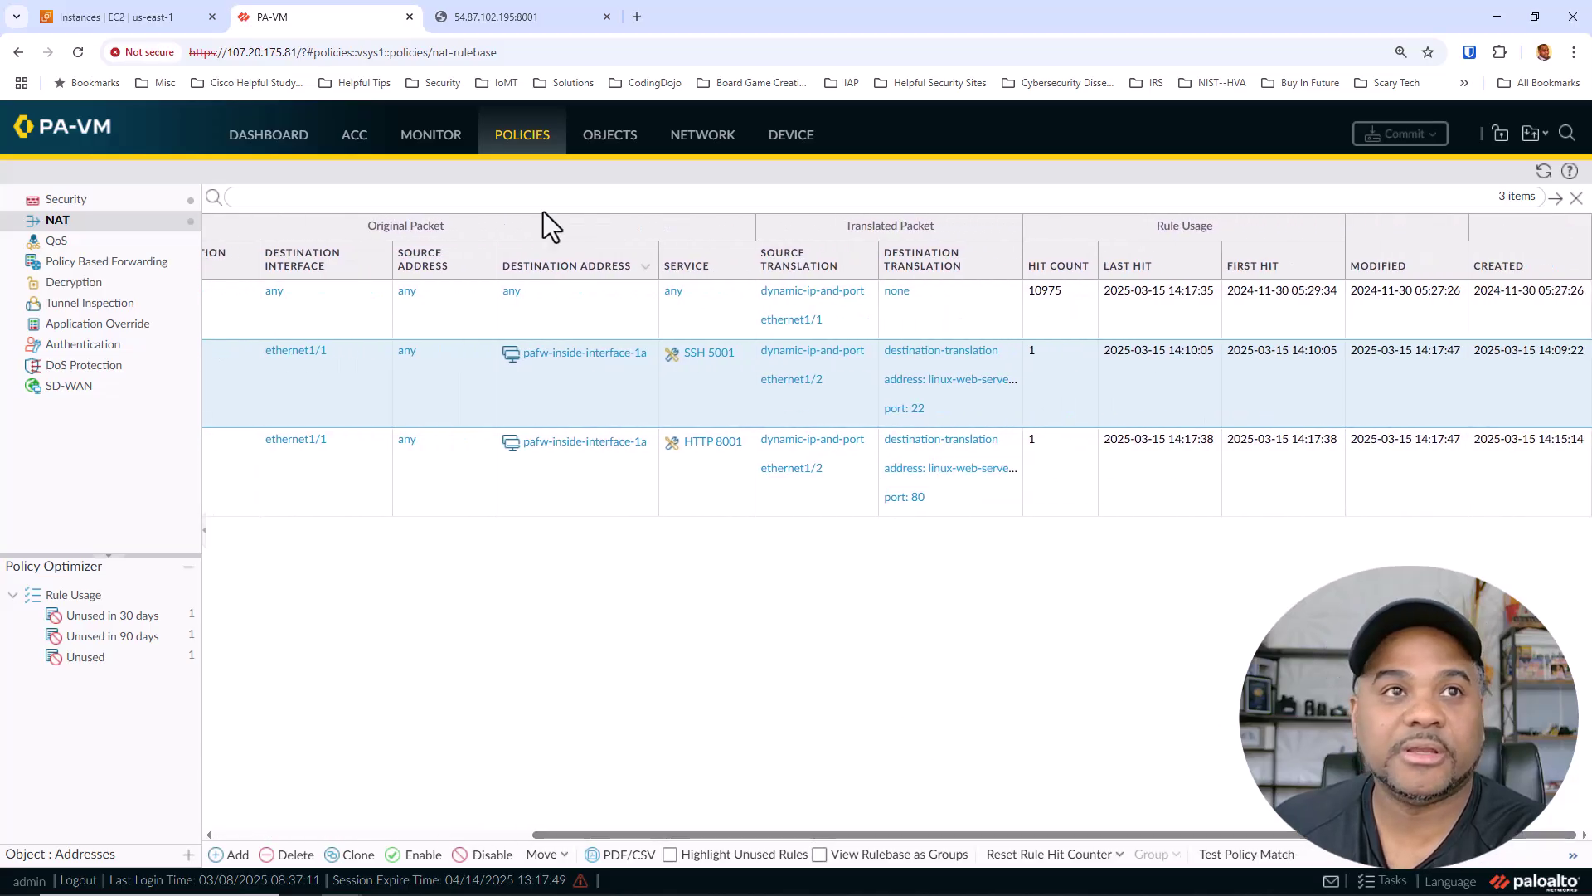
Step: Filter the traffic log by destination address 10.0.3.100
click(431, 137)
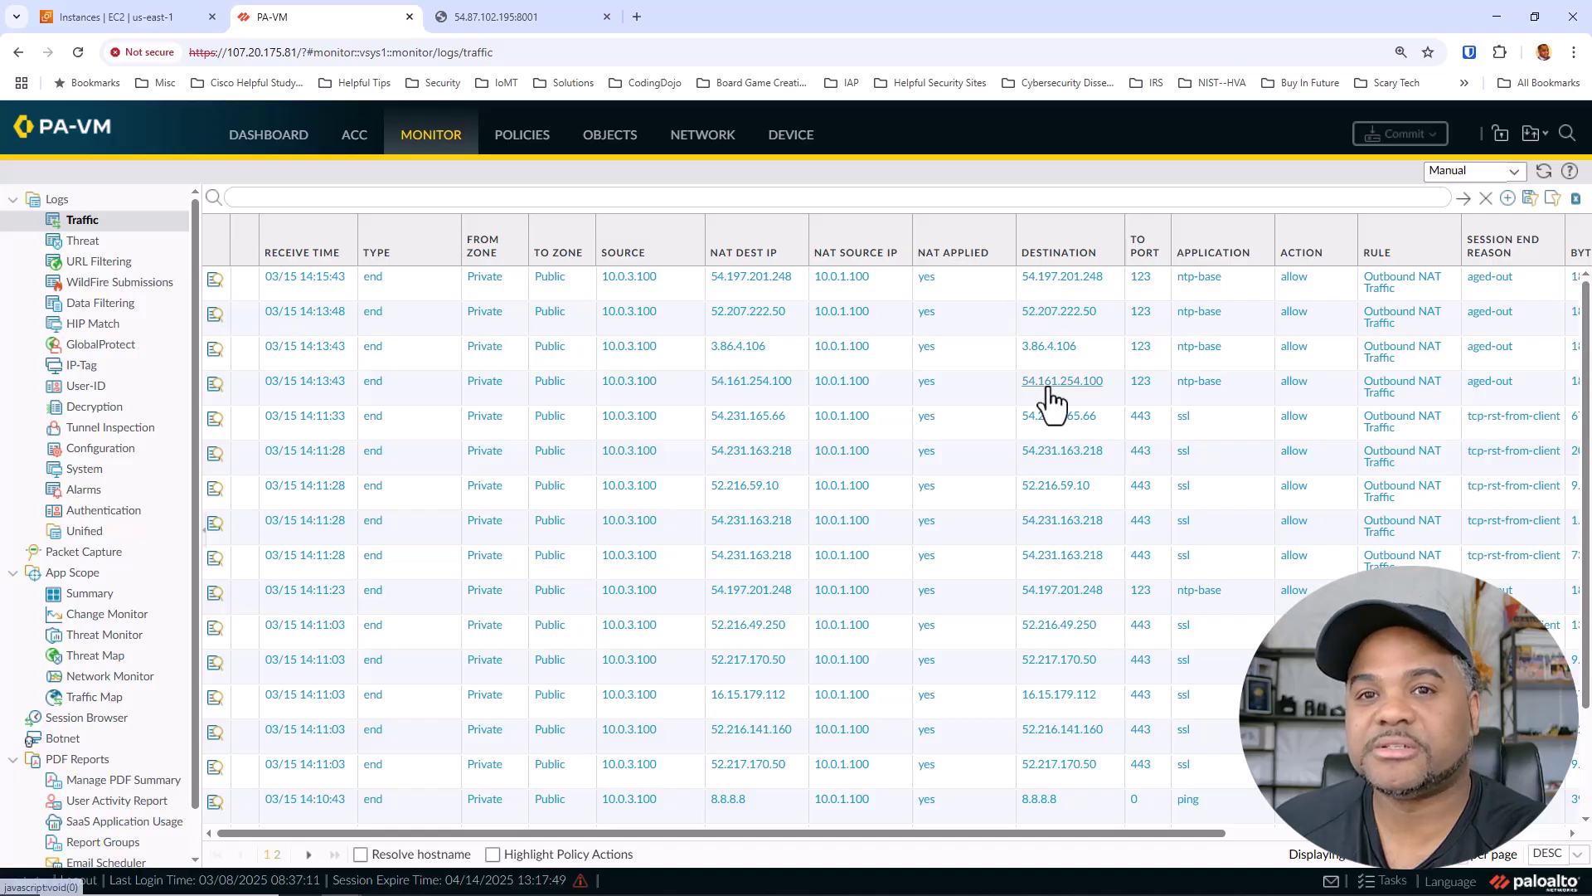
click(1058, 312)
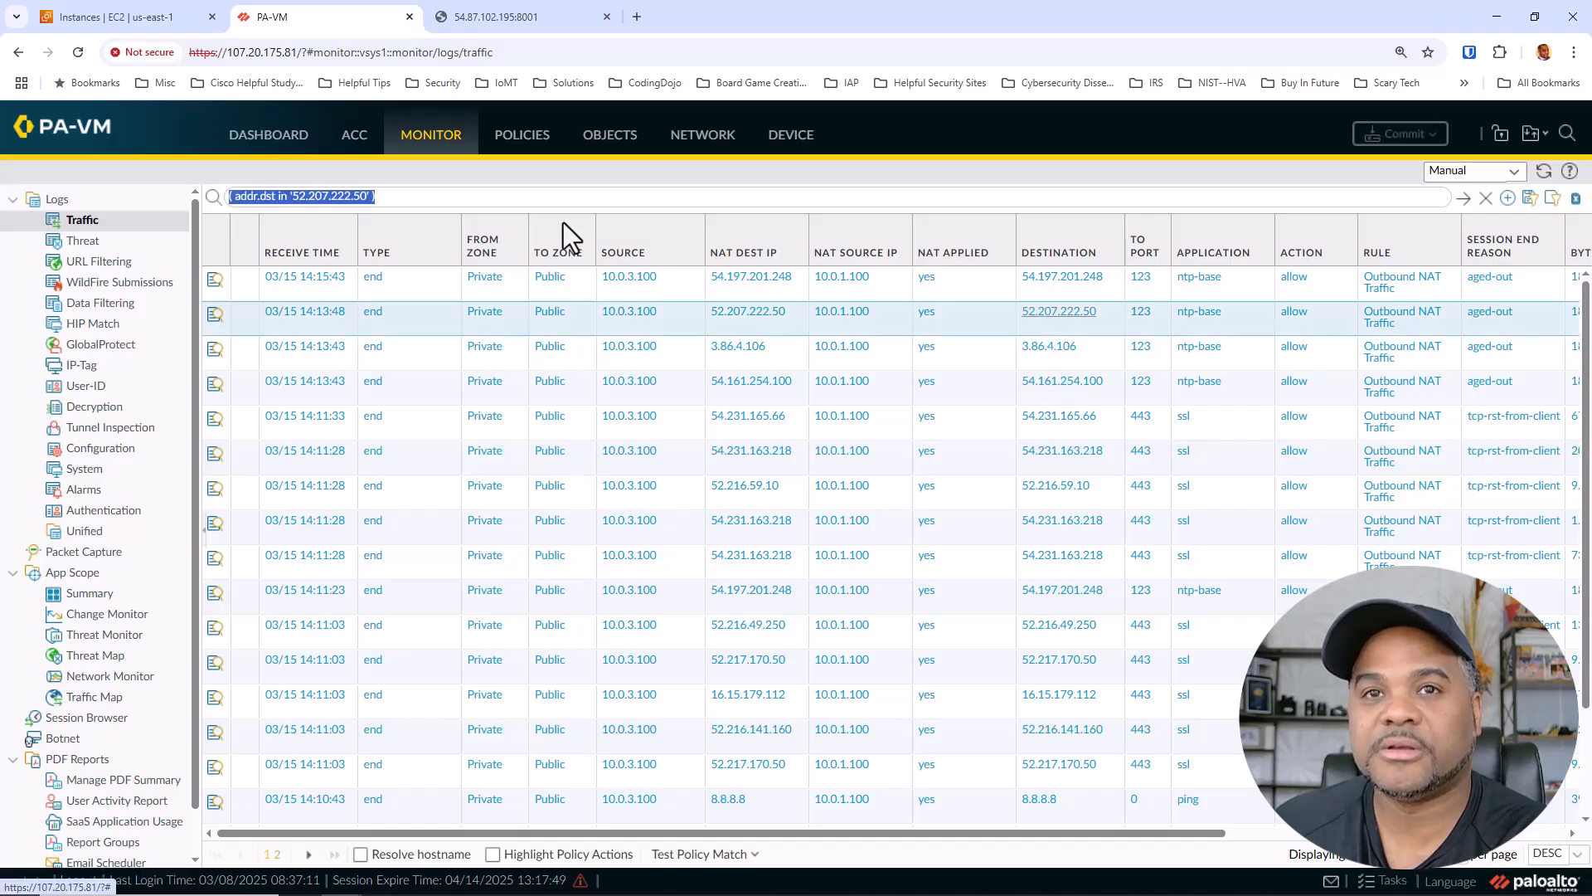
double_click(336, 195)
text(10.0)
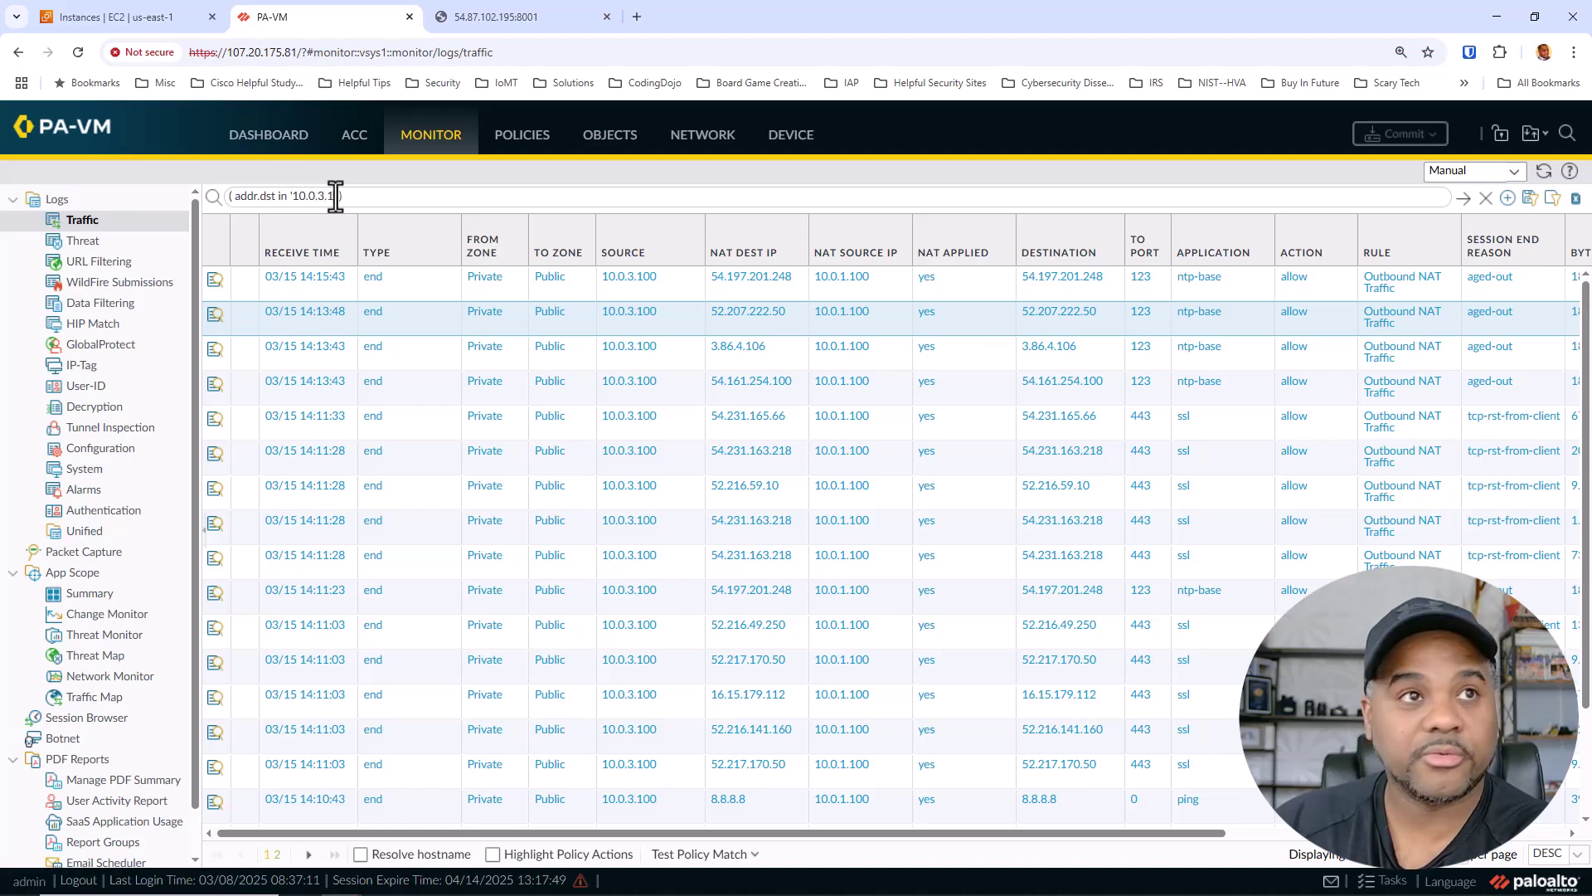
key(Return)
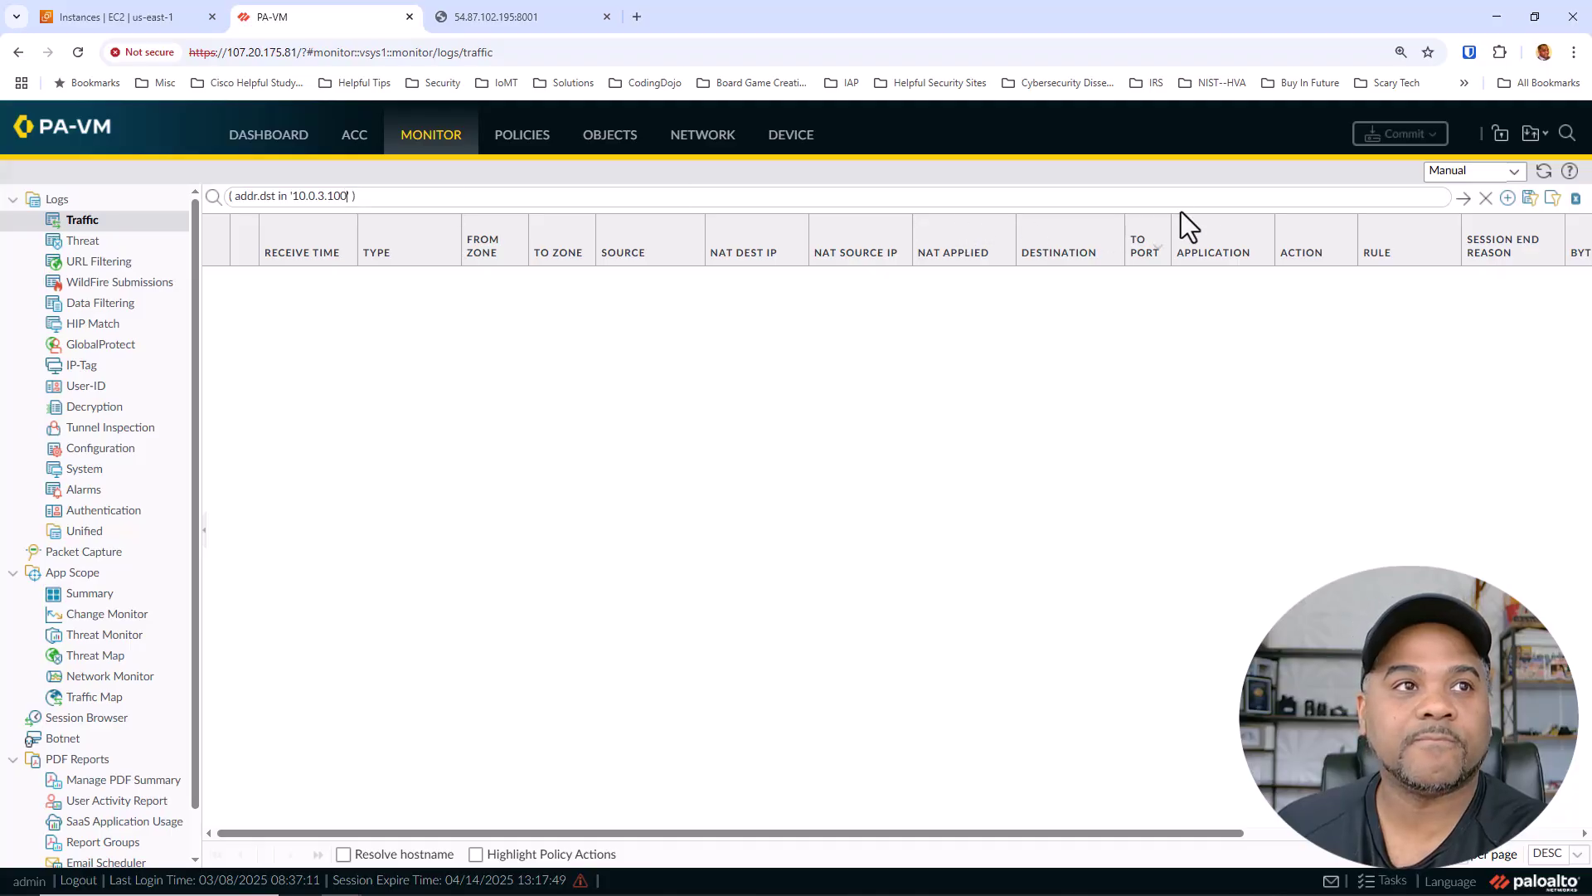
Step: Replace the traffic log filter with one matching the NAT destination IP 10.0.3.100
click(1486, 198)
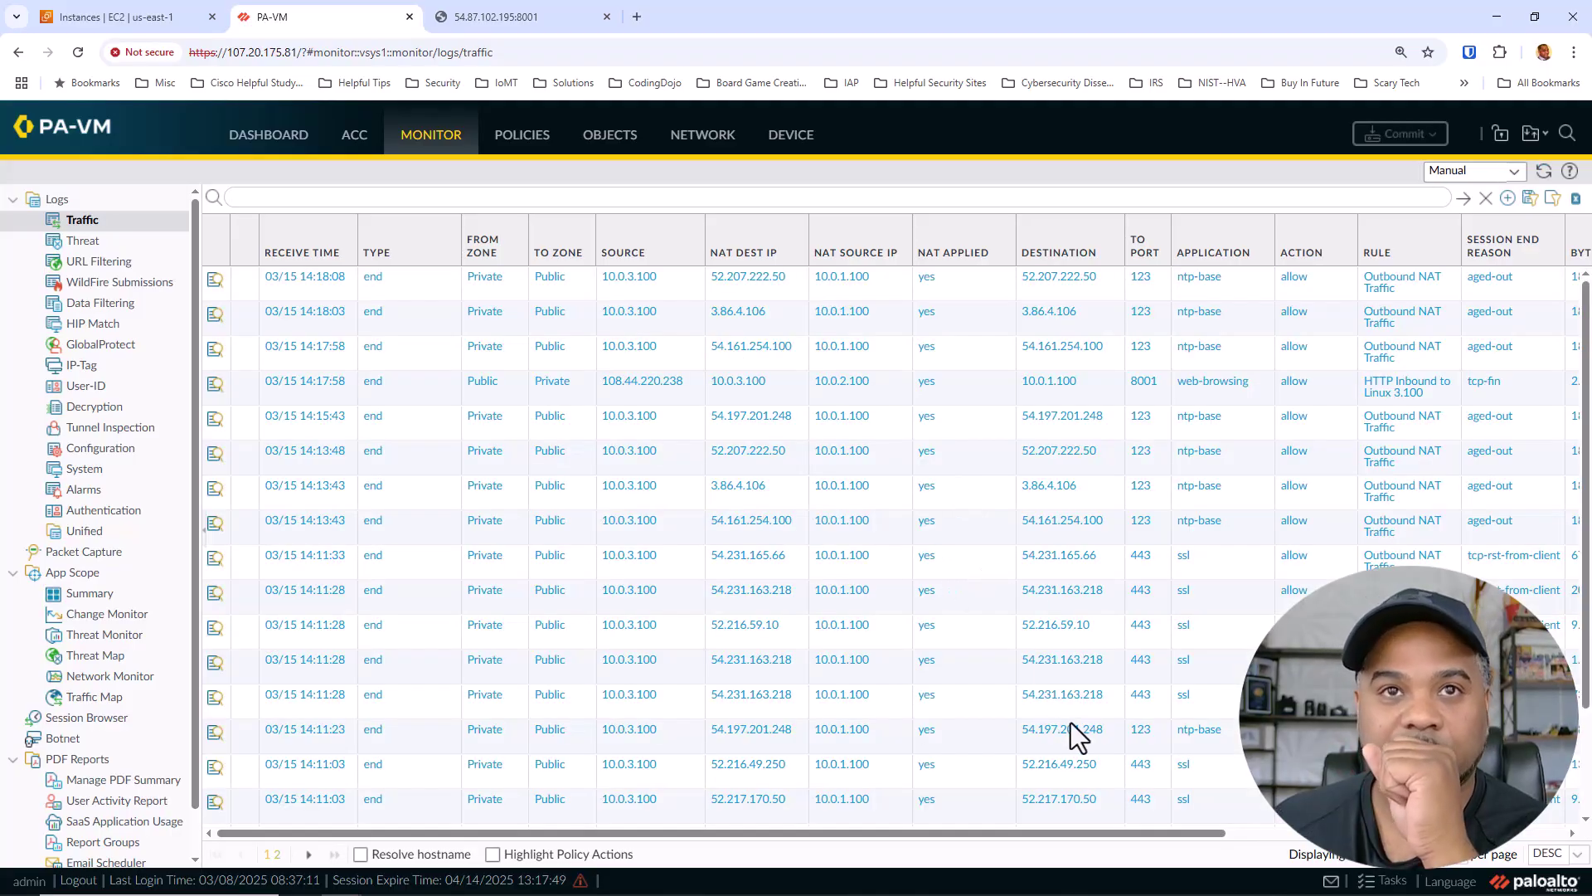
click(744, 390)
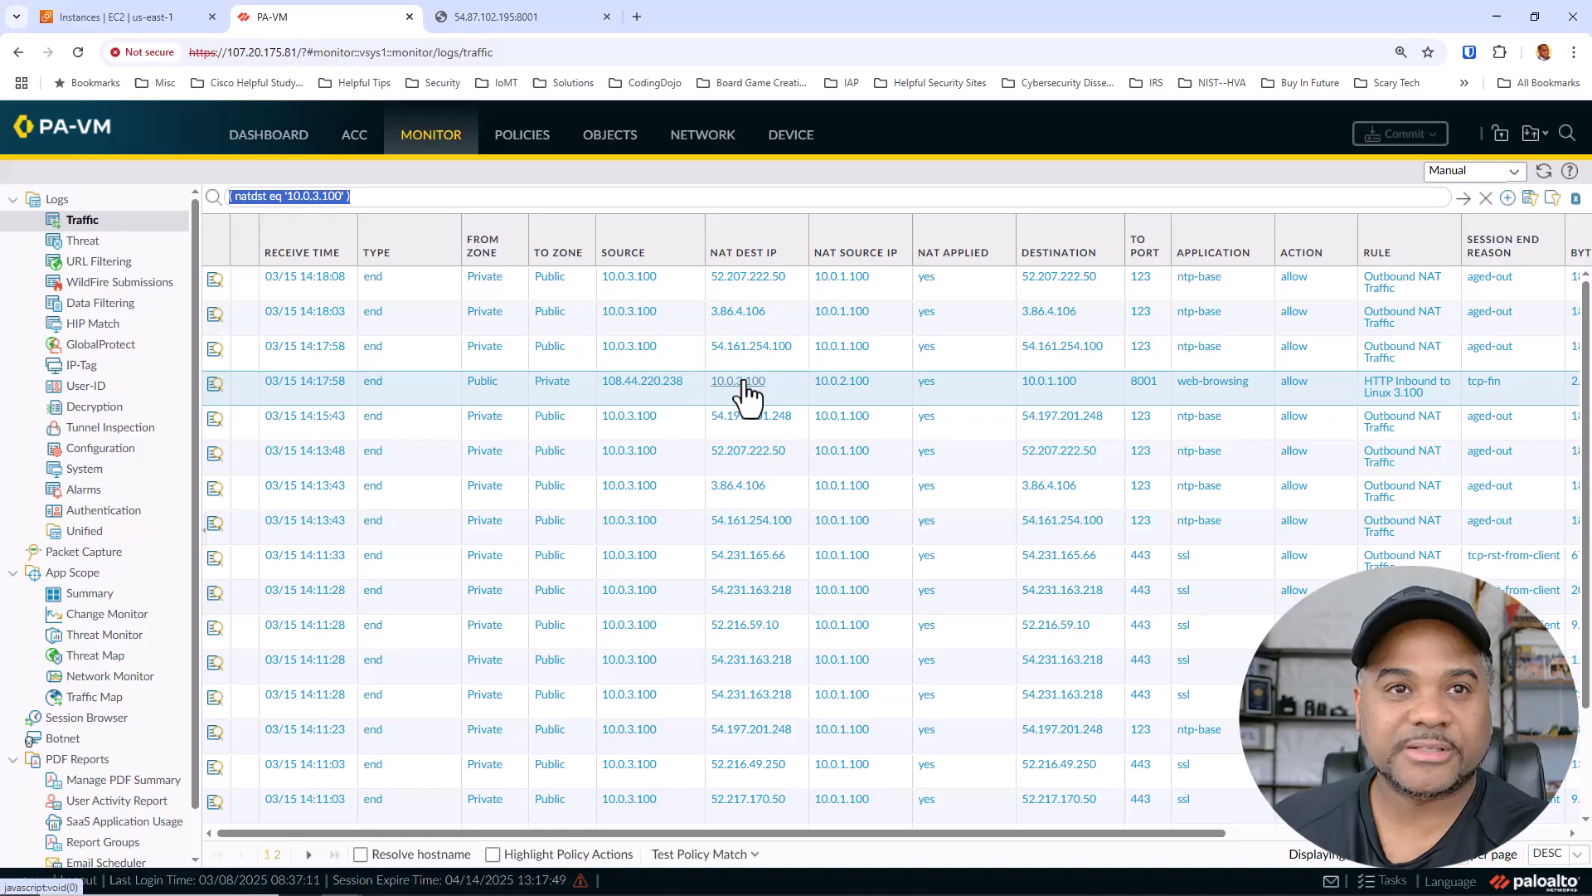
click(1463, 199)
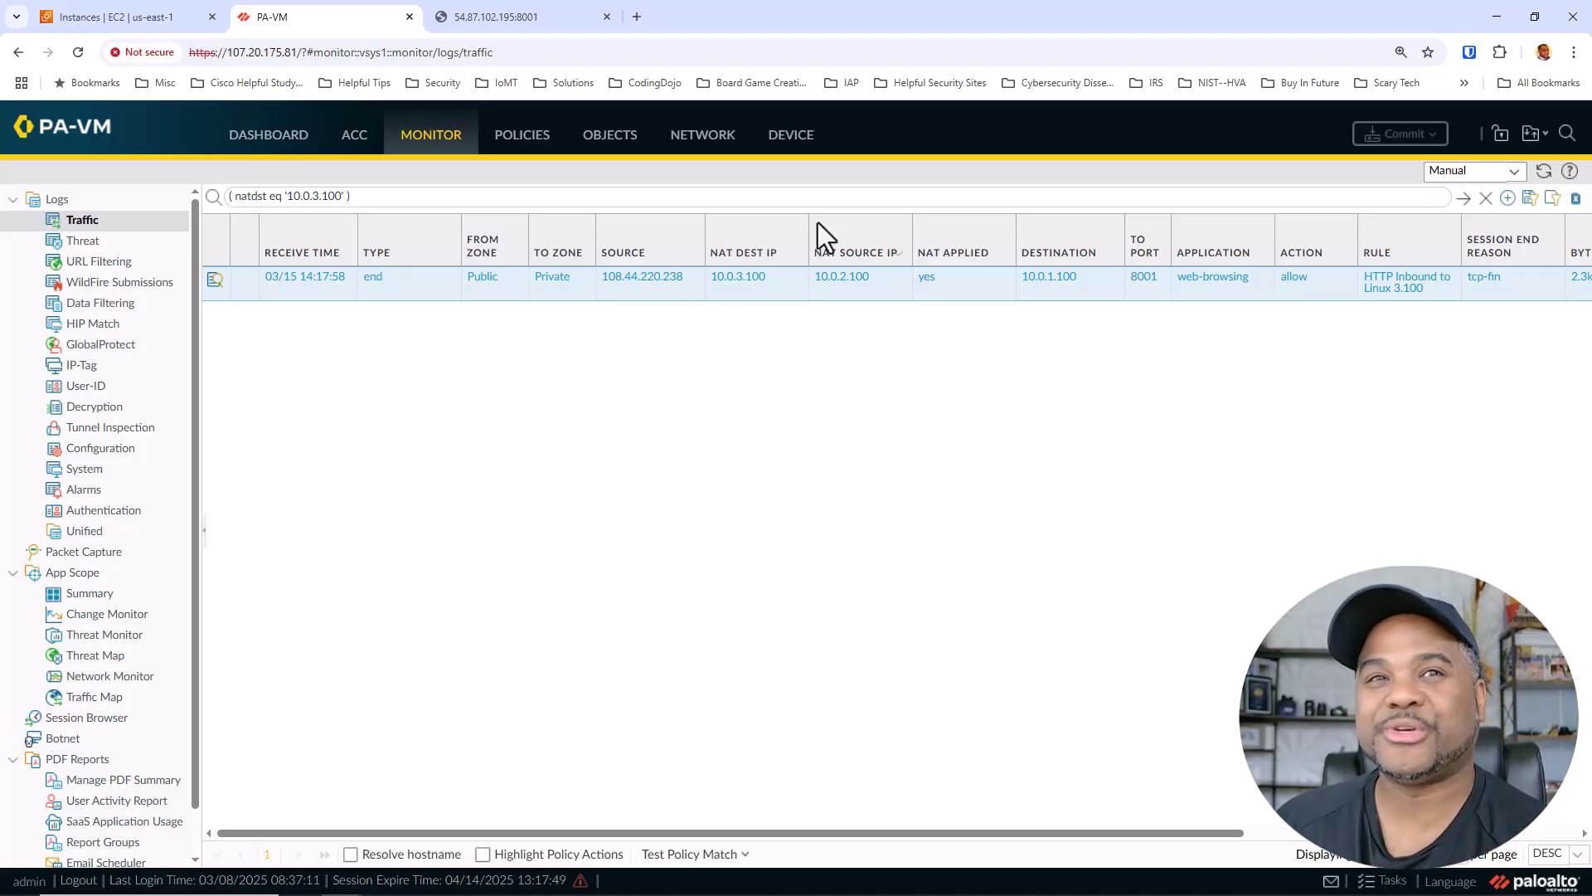
Step: Open the HTTP Inbound NAT to Linux 3.100 rule in the NAT policies to review its general settings, then close it unchanged
click(499, 150)
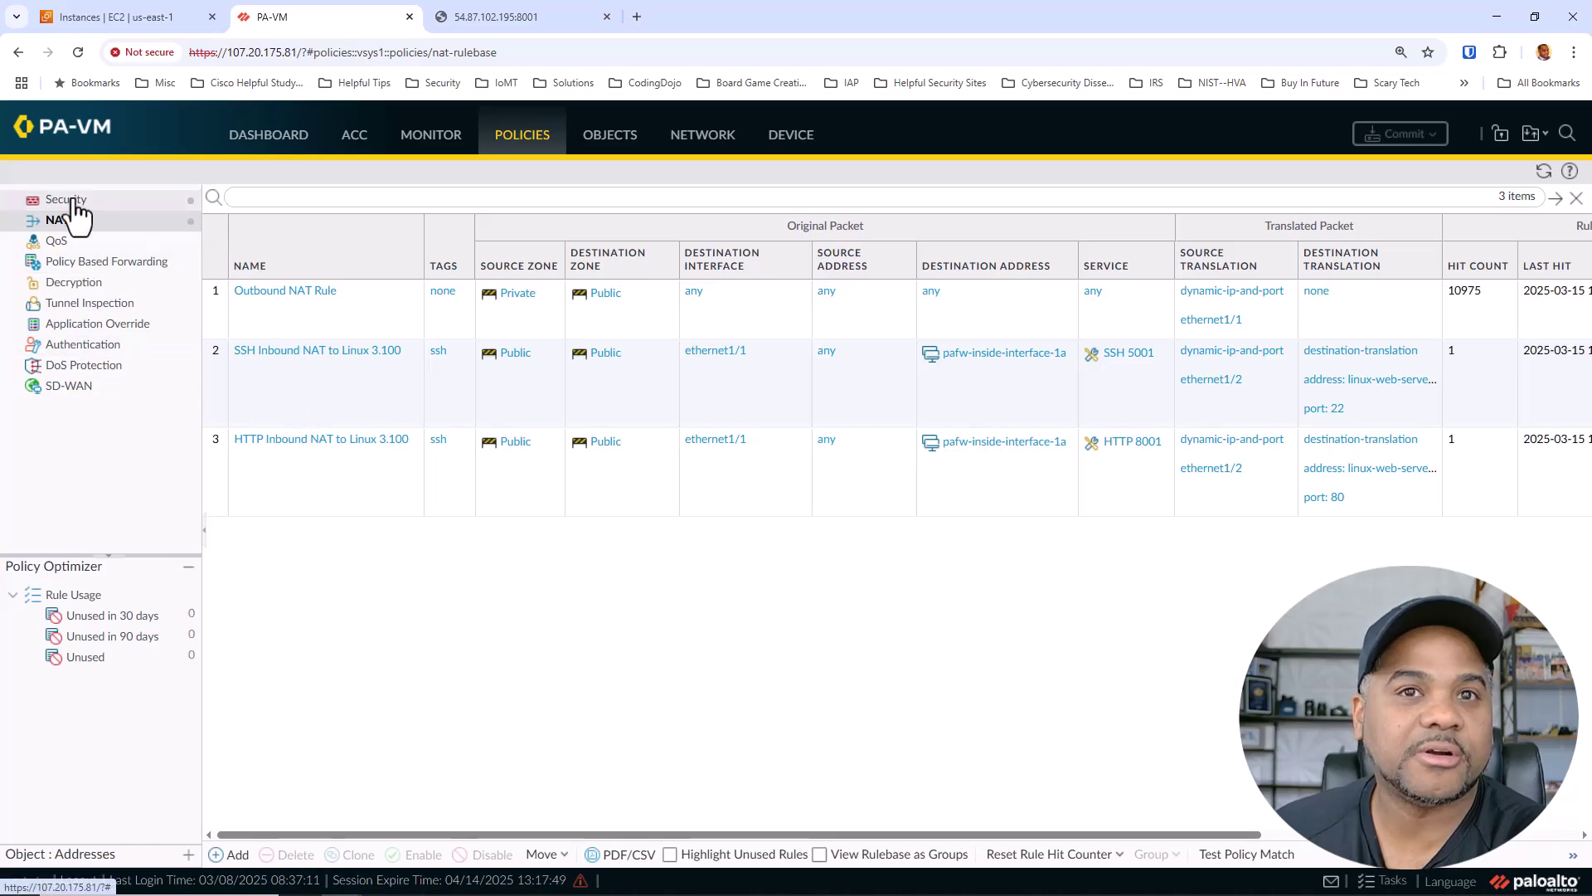
click(272, 439)
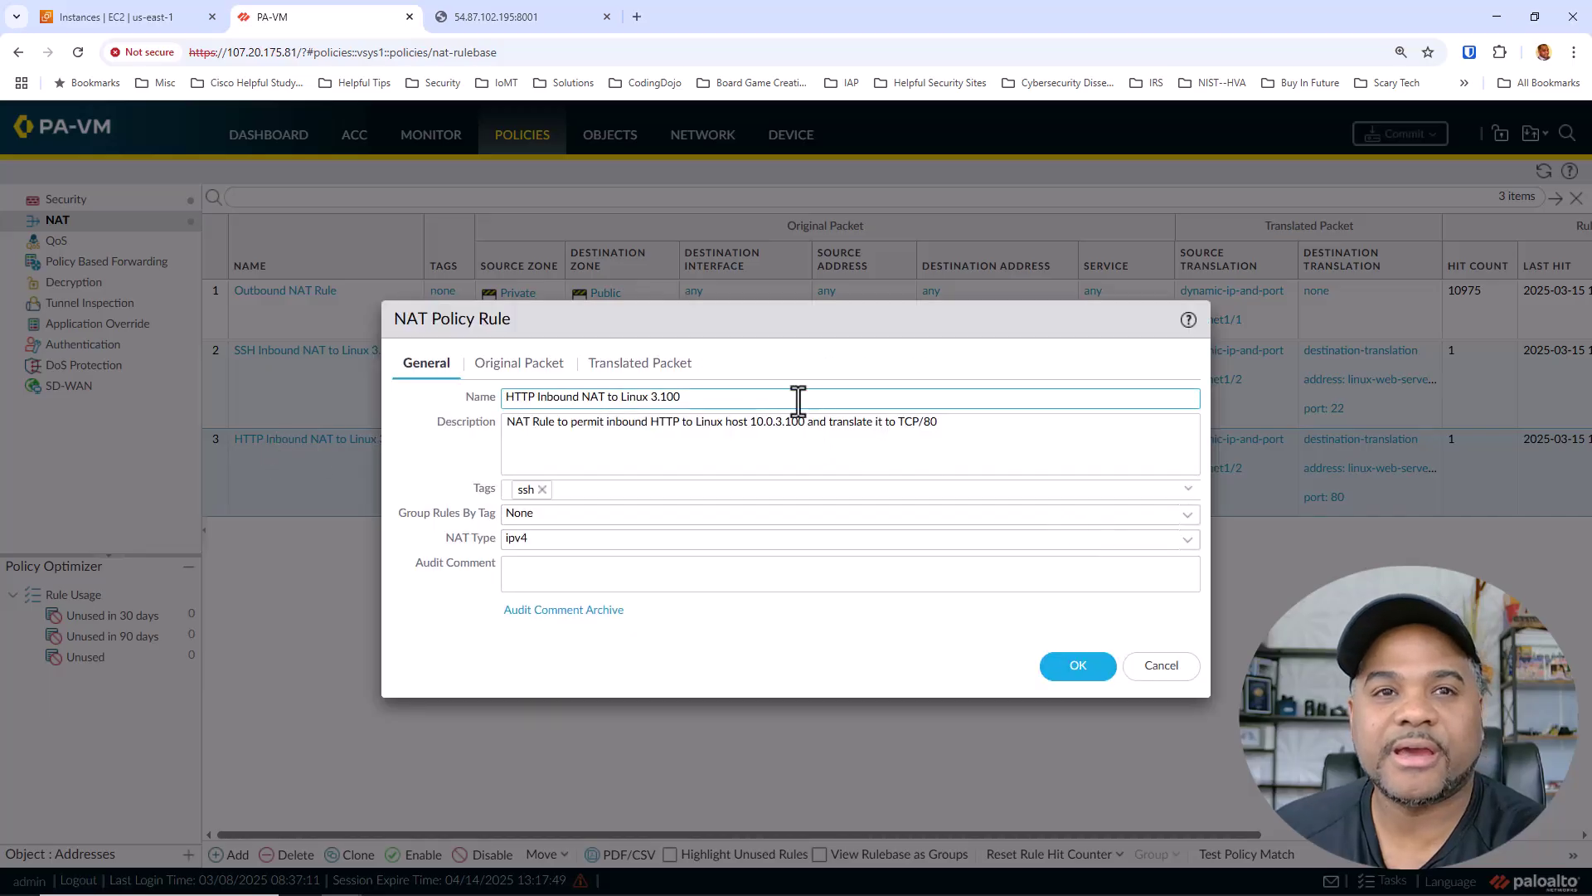
click(1159, 665)
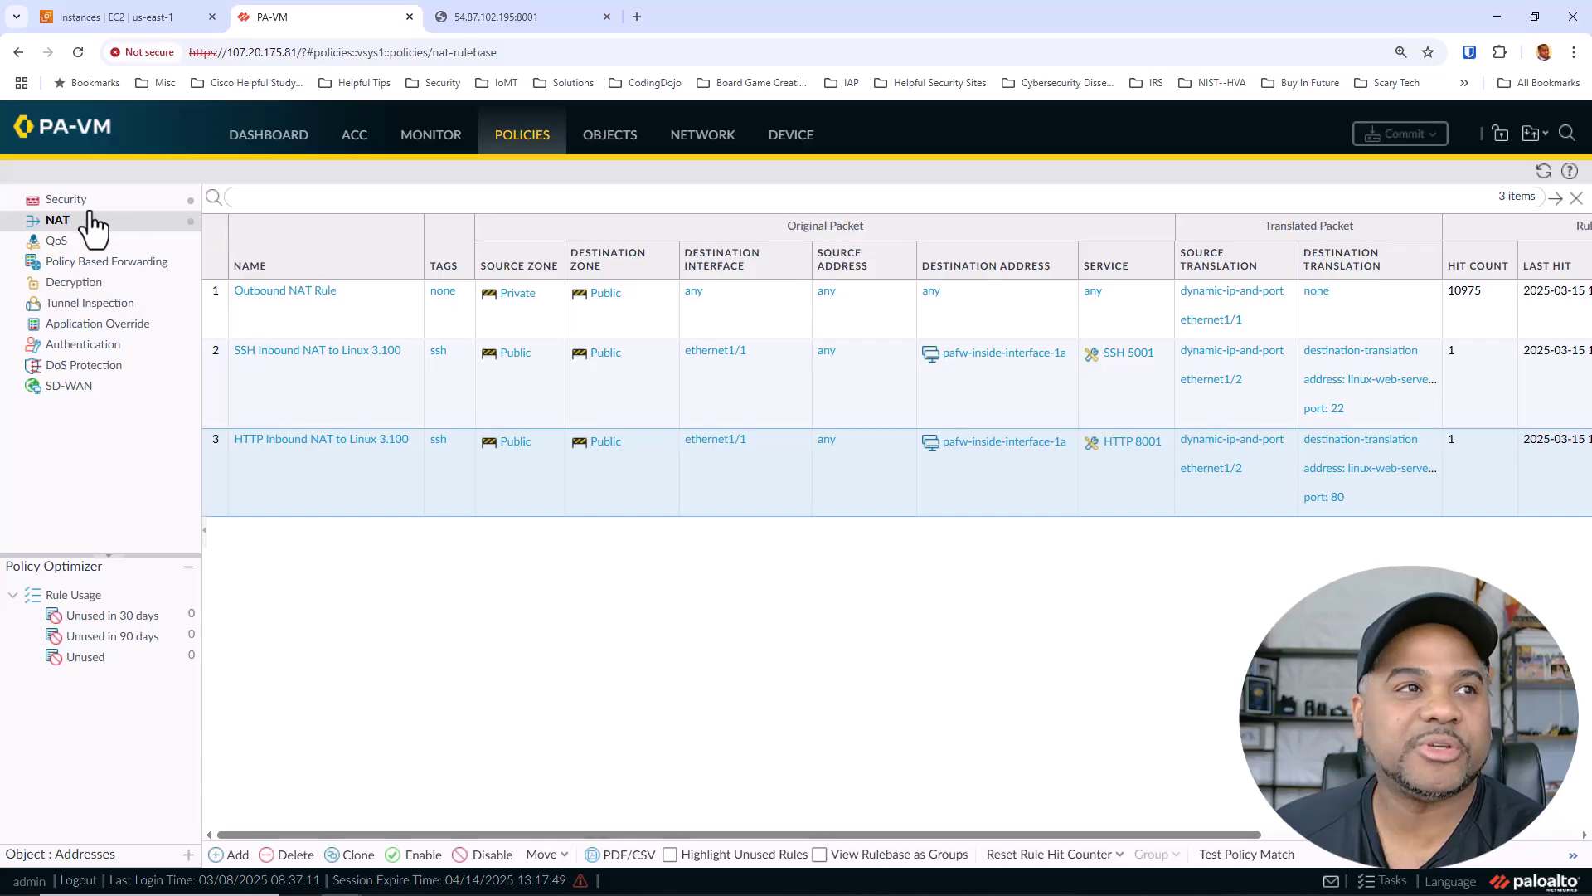
Step: Check the session logging settings of the SSH Inbound to Linux 3.100 security rule and close the rule
click(67, 200)
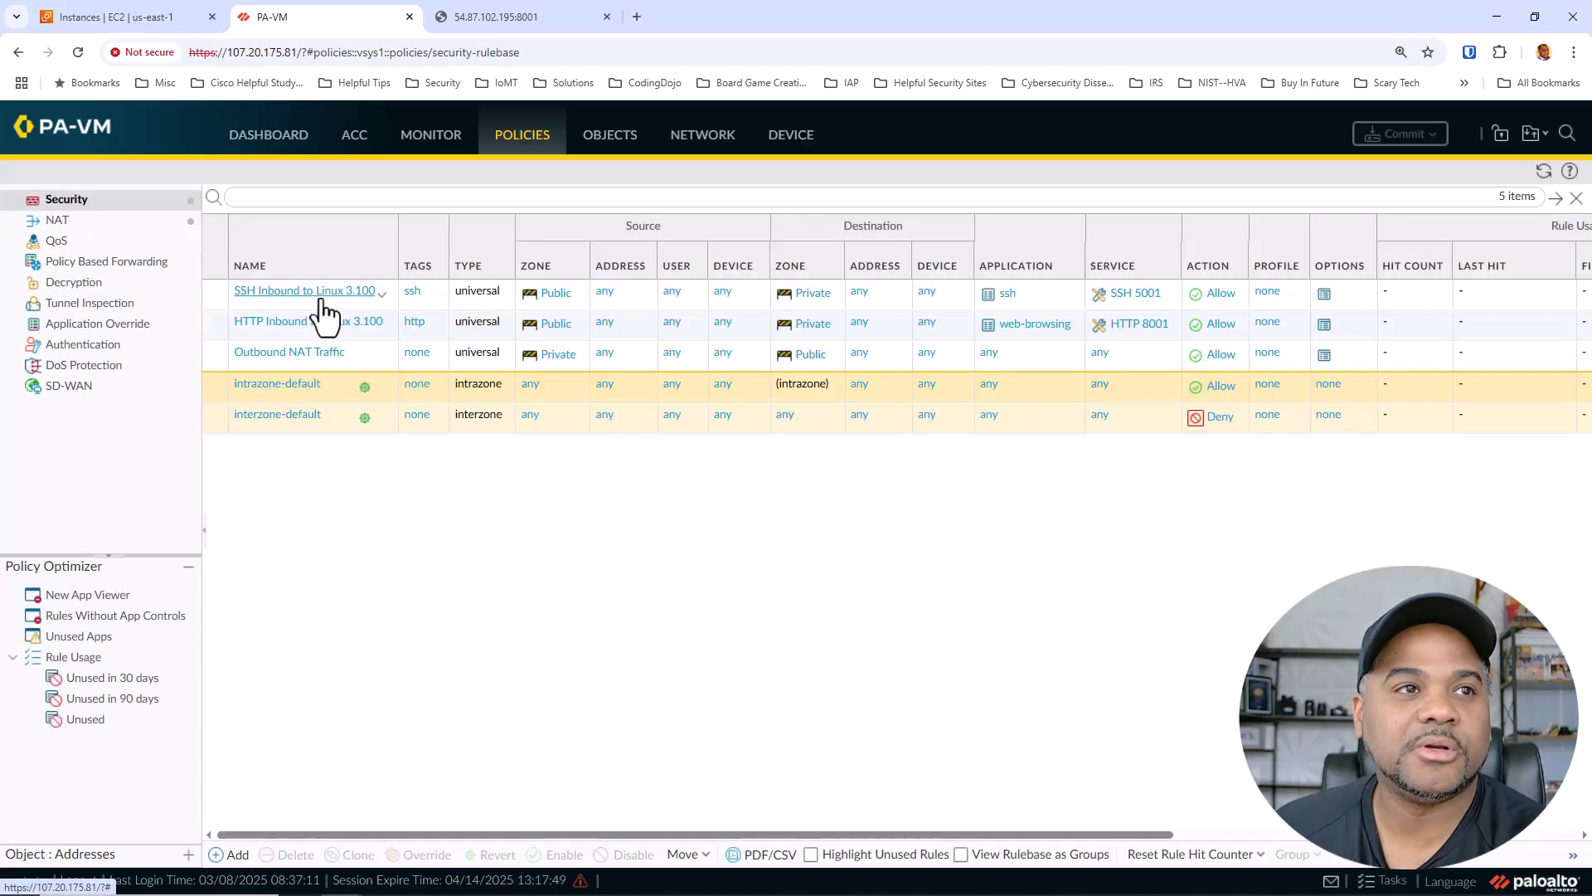
click(315, 295)
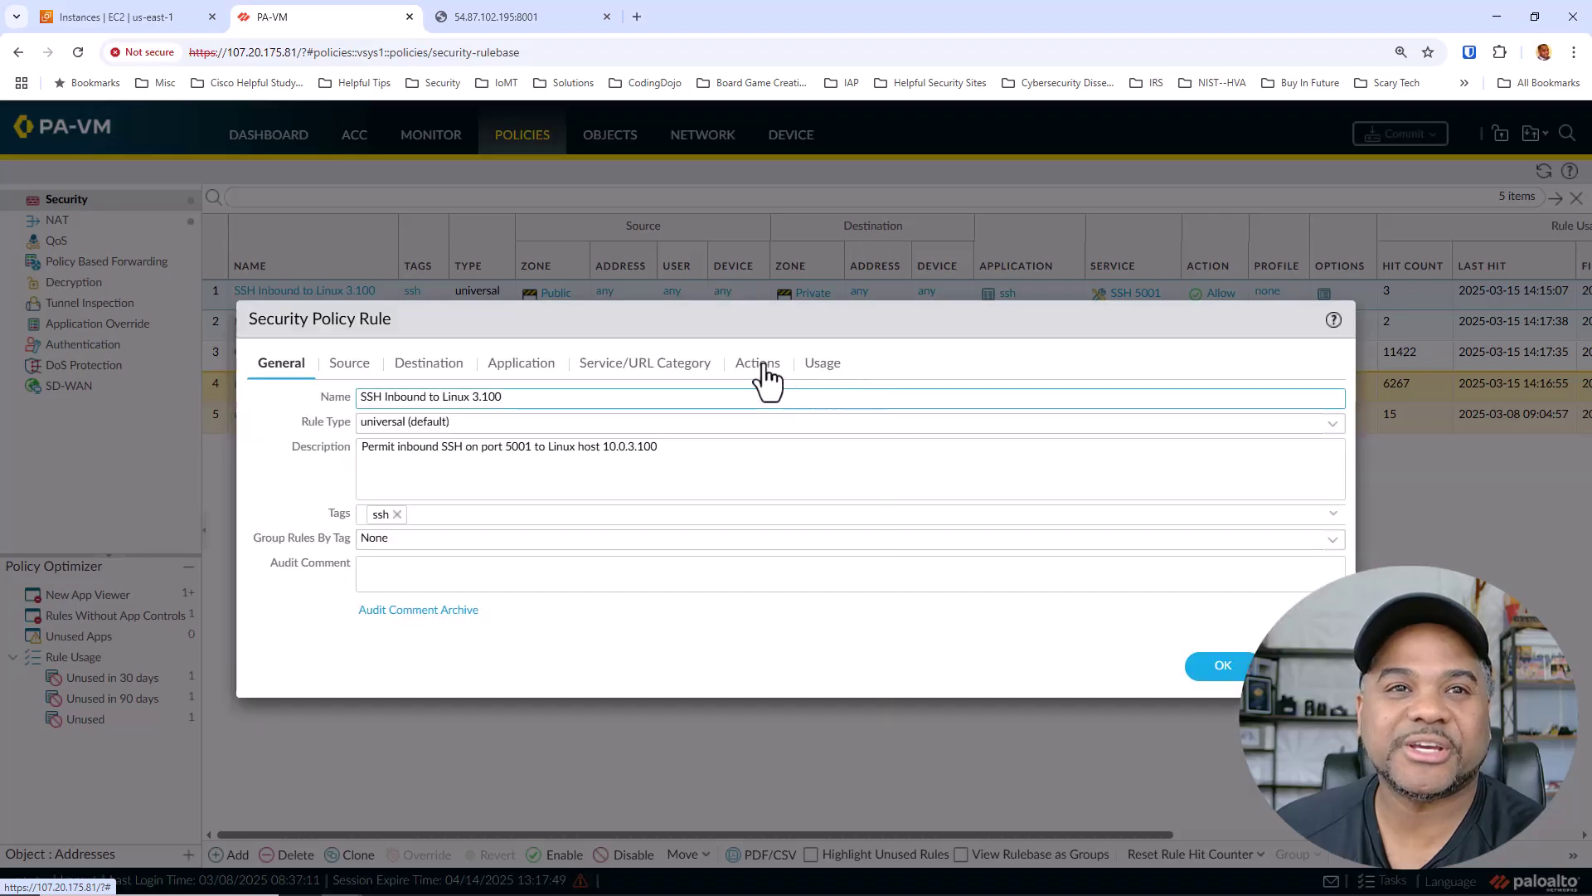
click(758, 365)
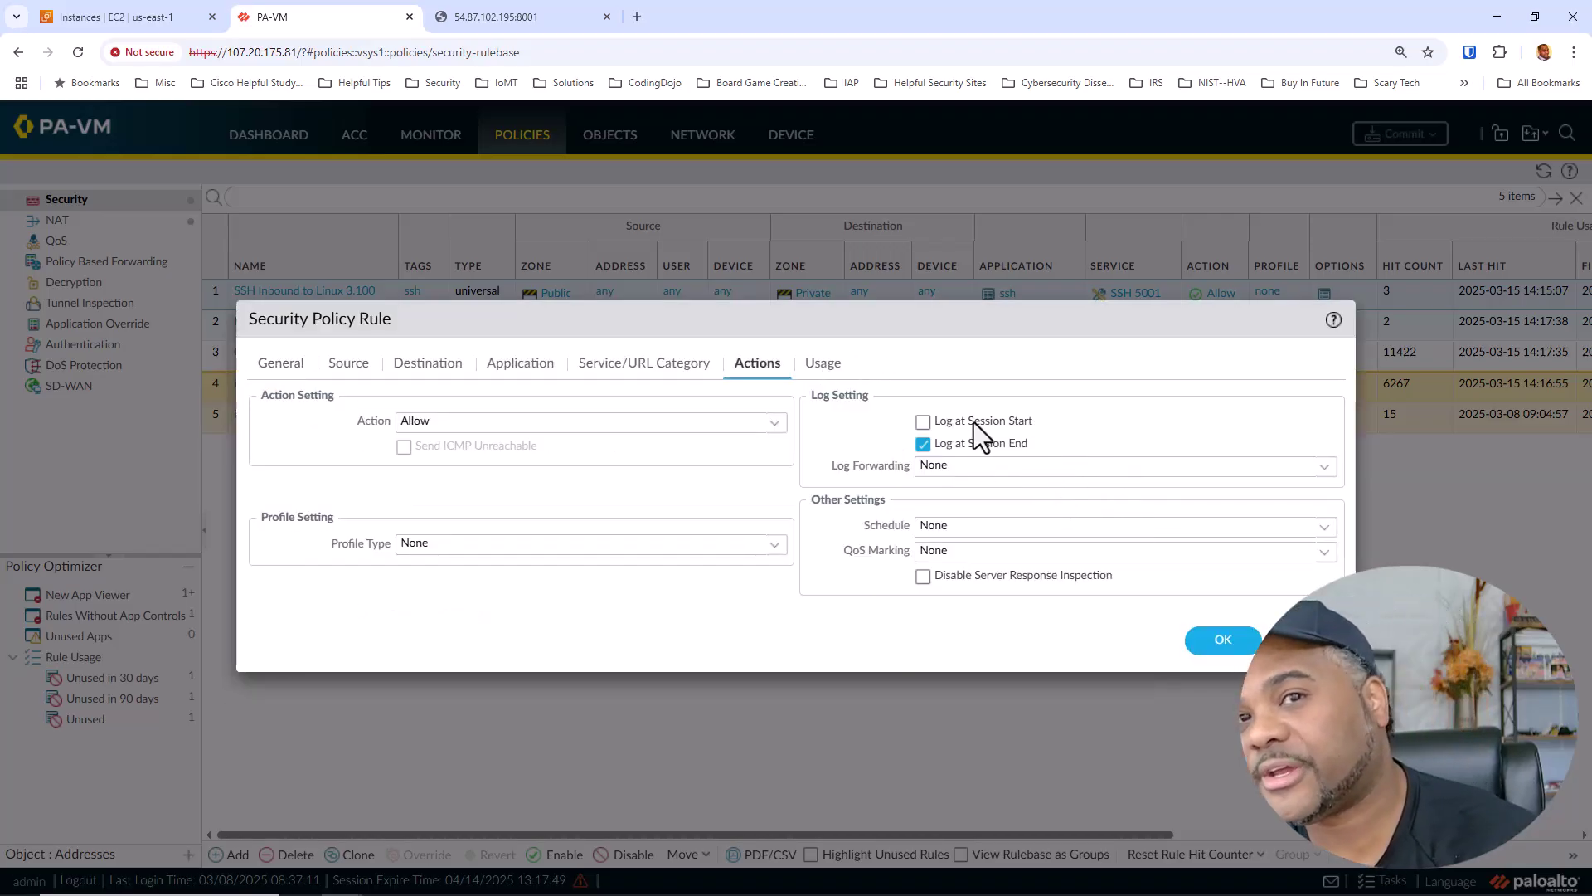
click(1223, 639)
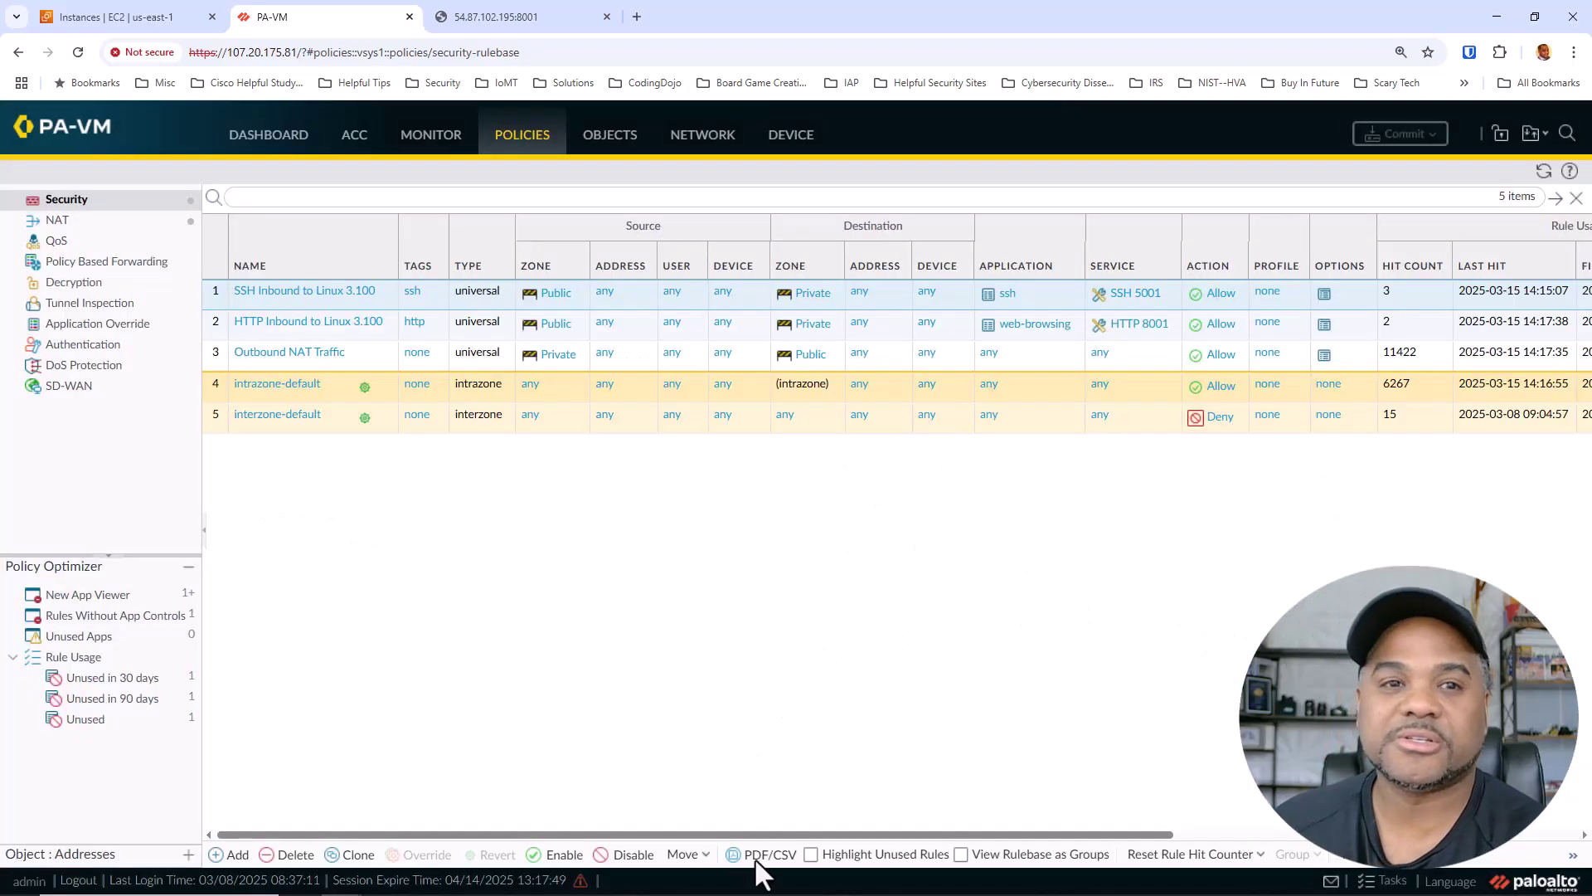
Step: Switch to the SSH terminal, quit the httpd status output, exit the Linux host session, and return to the firewall's browser window
mouse_move(630, 889)
click(422, 879)
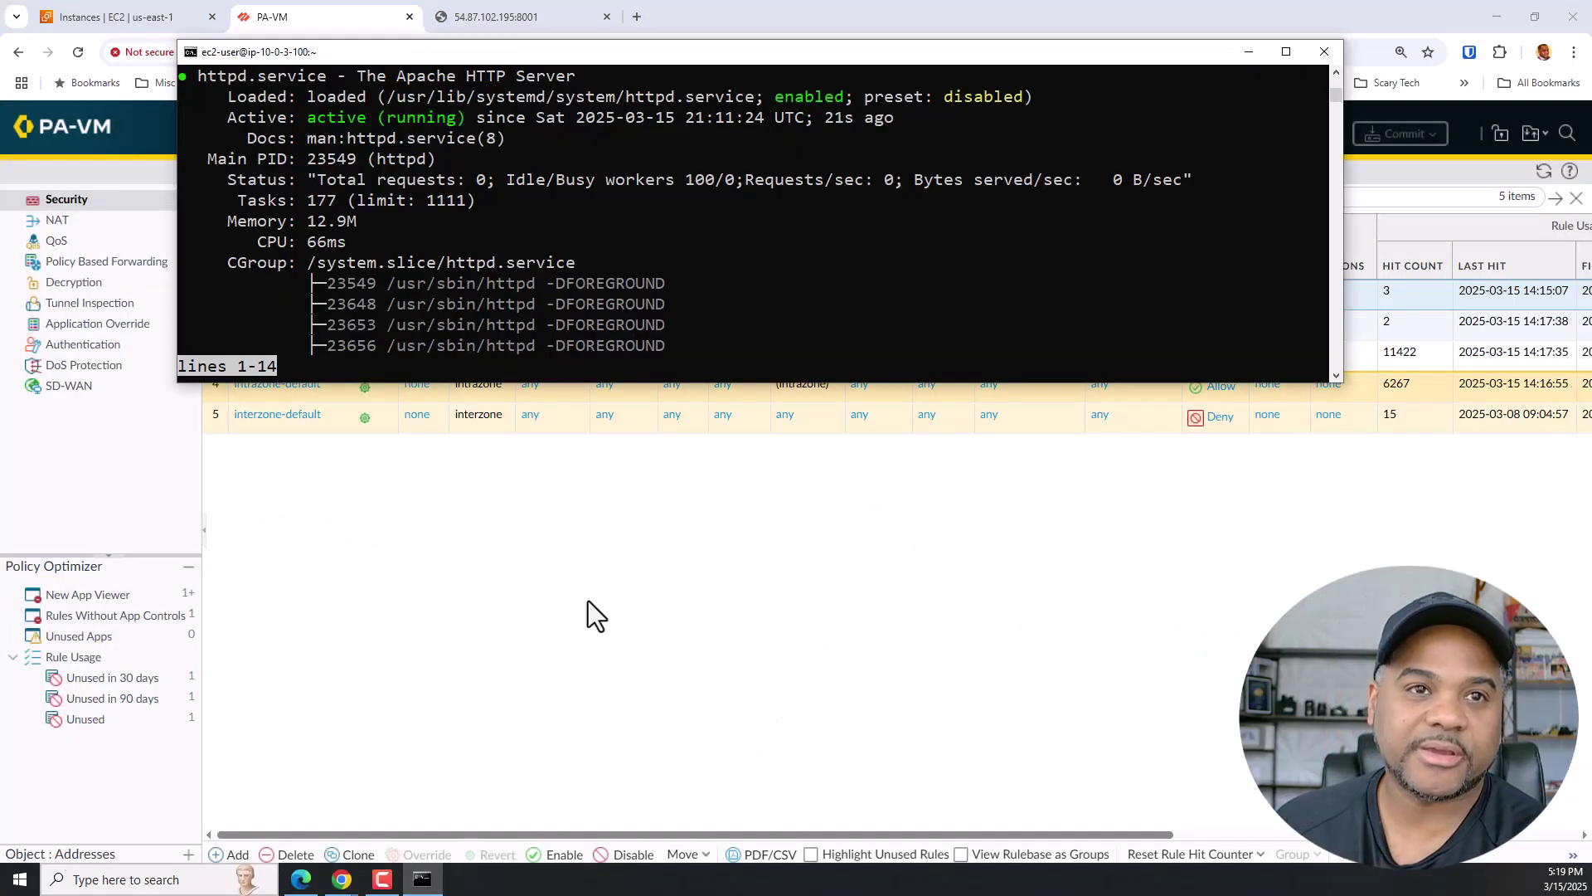
click(748, 280)
key(space)
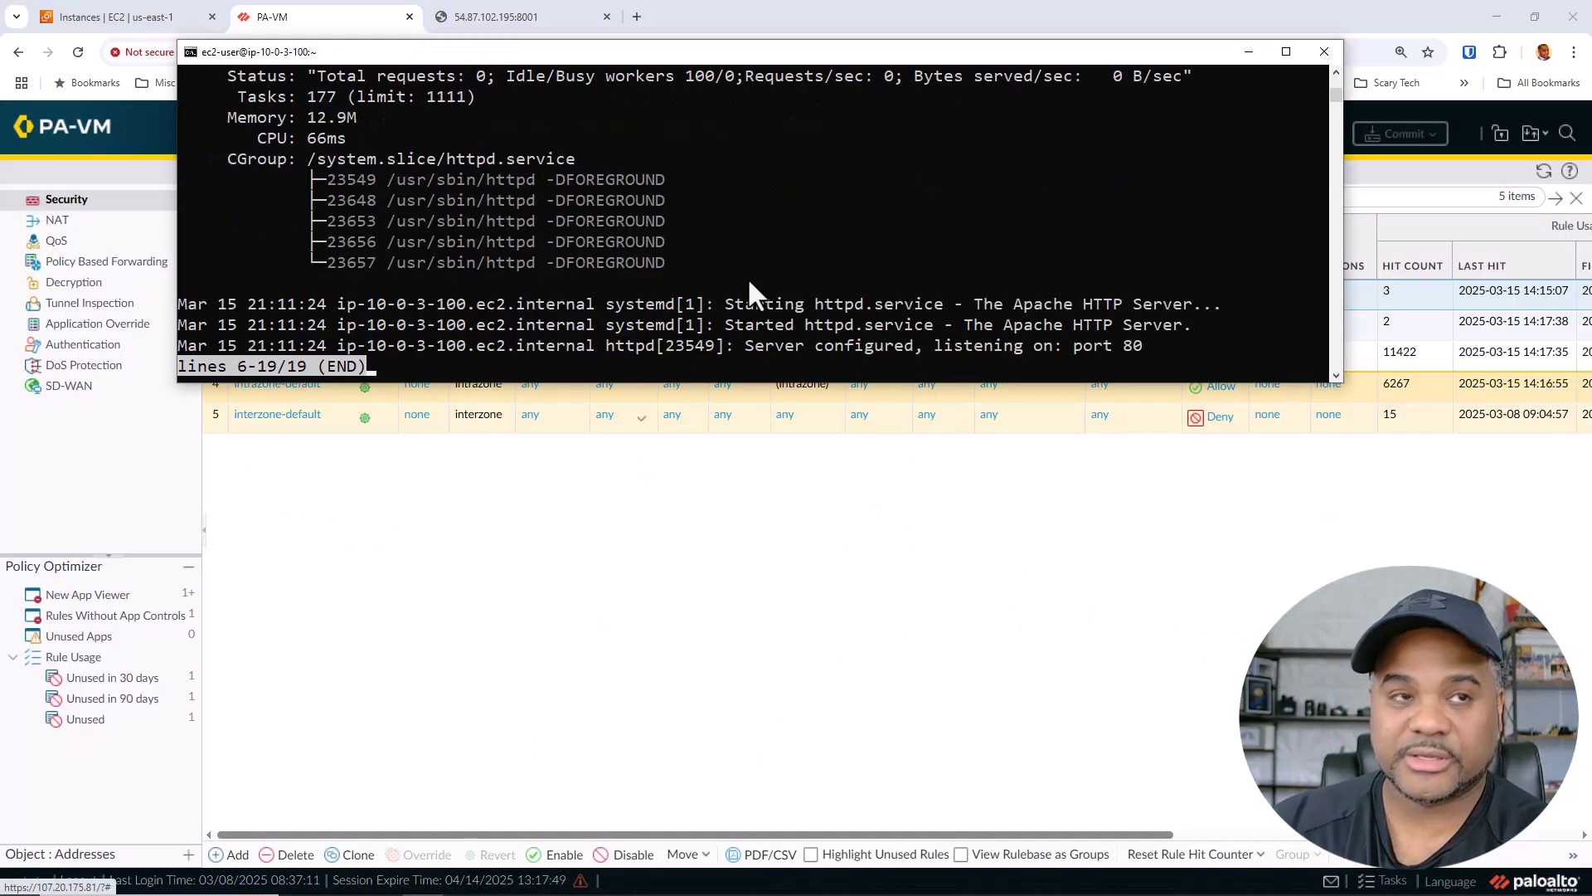
text(q)
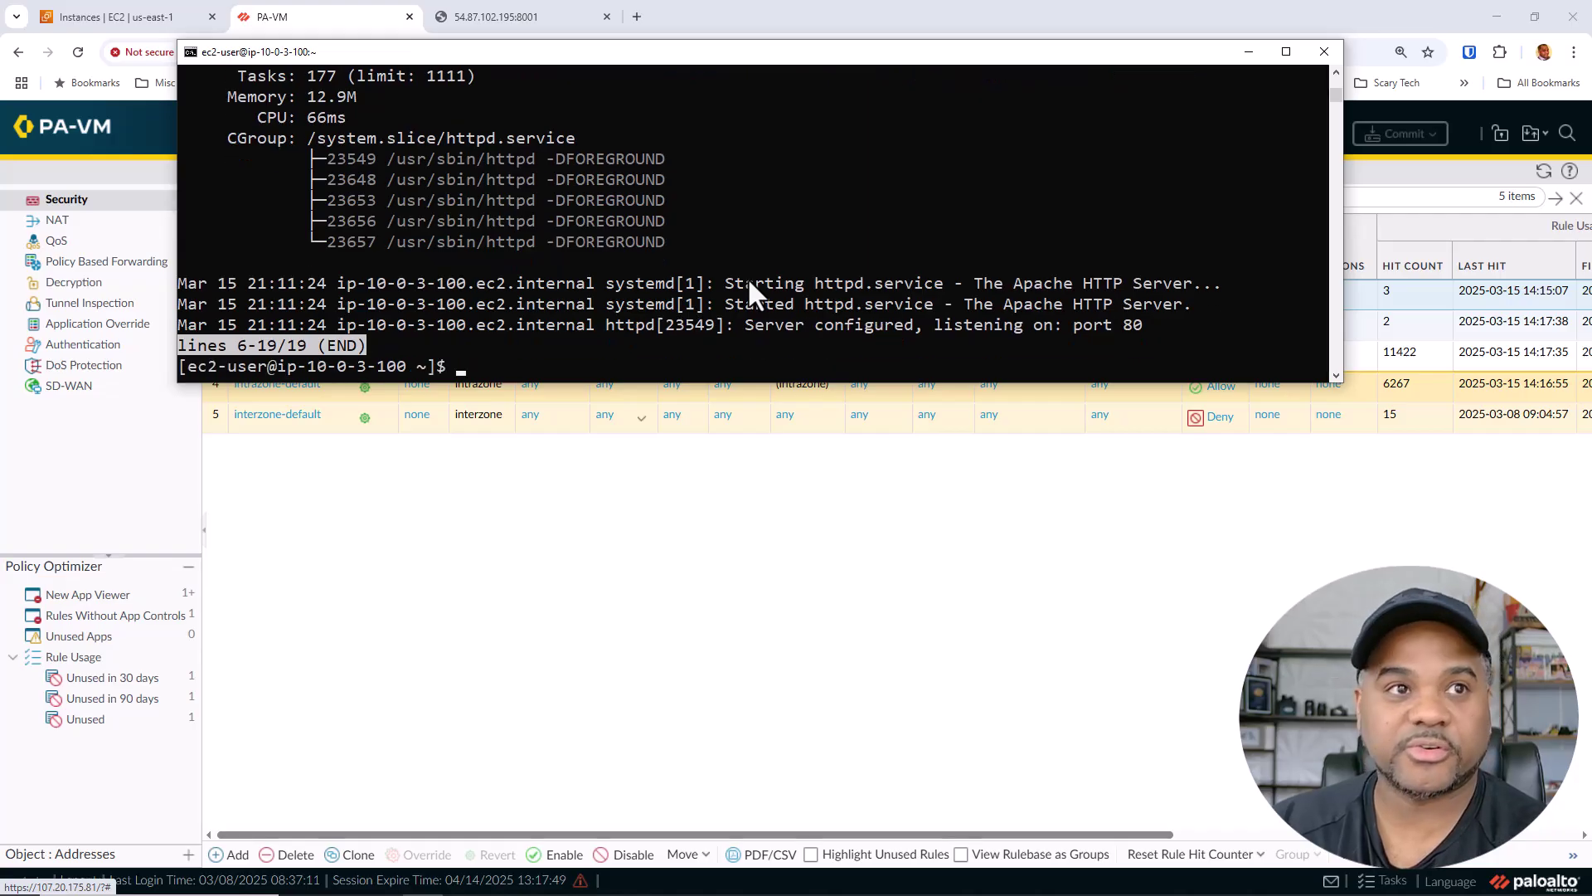
text(exit)
key(Return)
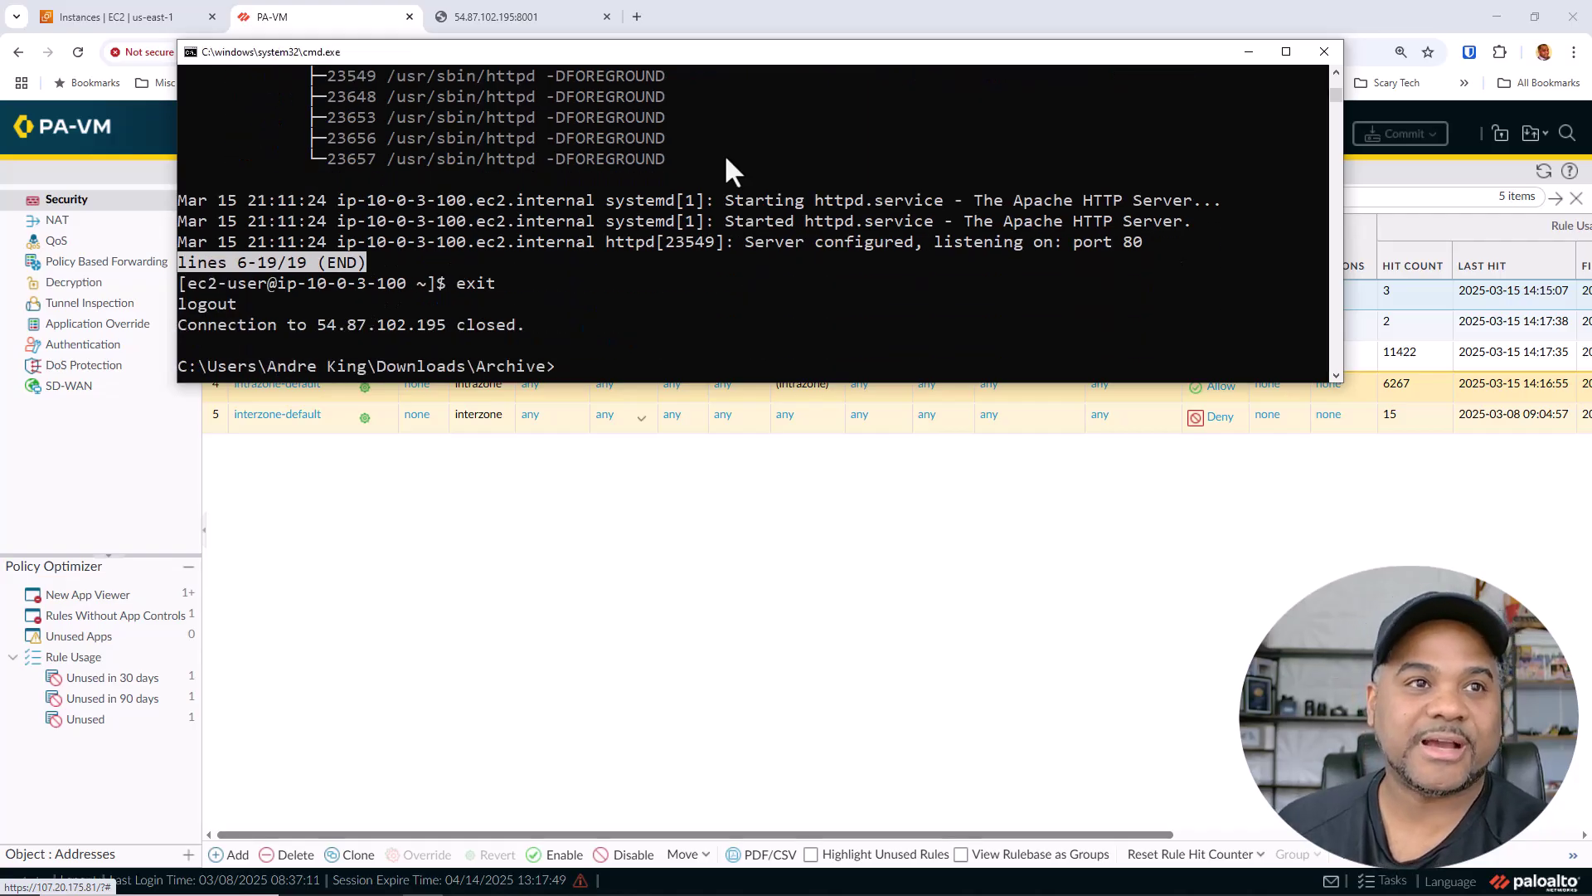
click(550, 756)
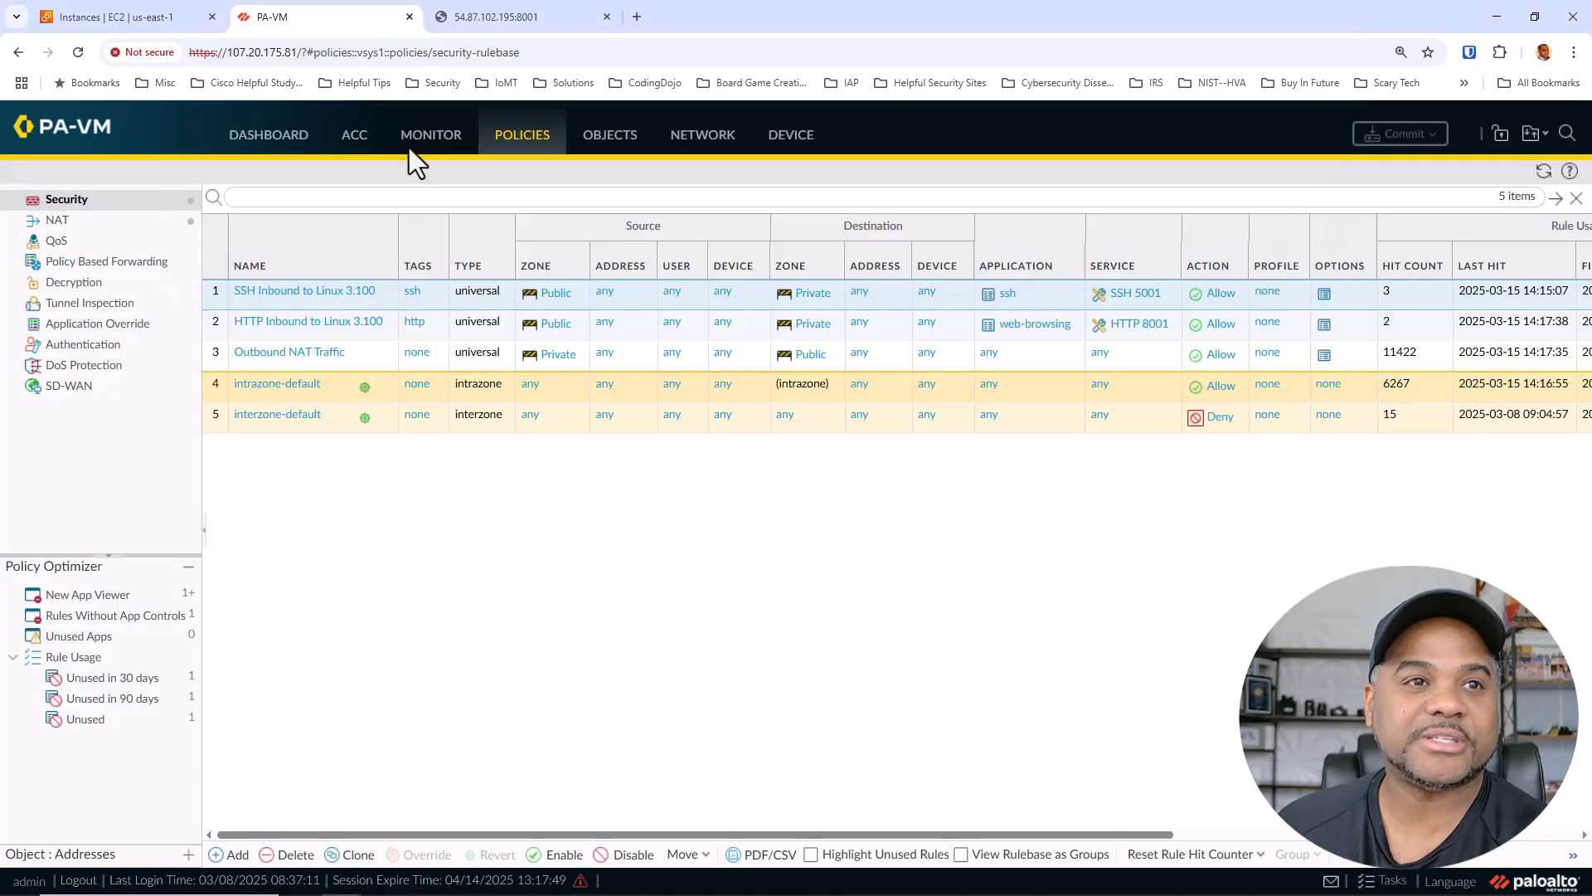
Step: Reopen the traffic log and refresh the entries filtered by NAT destination 10.0.3.100
click(435, 154)
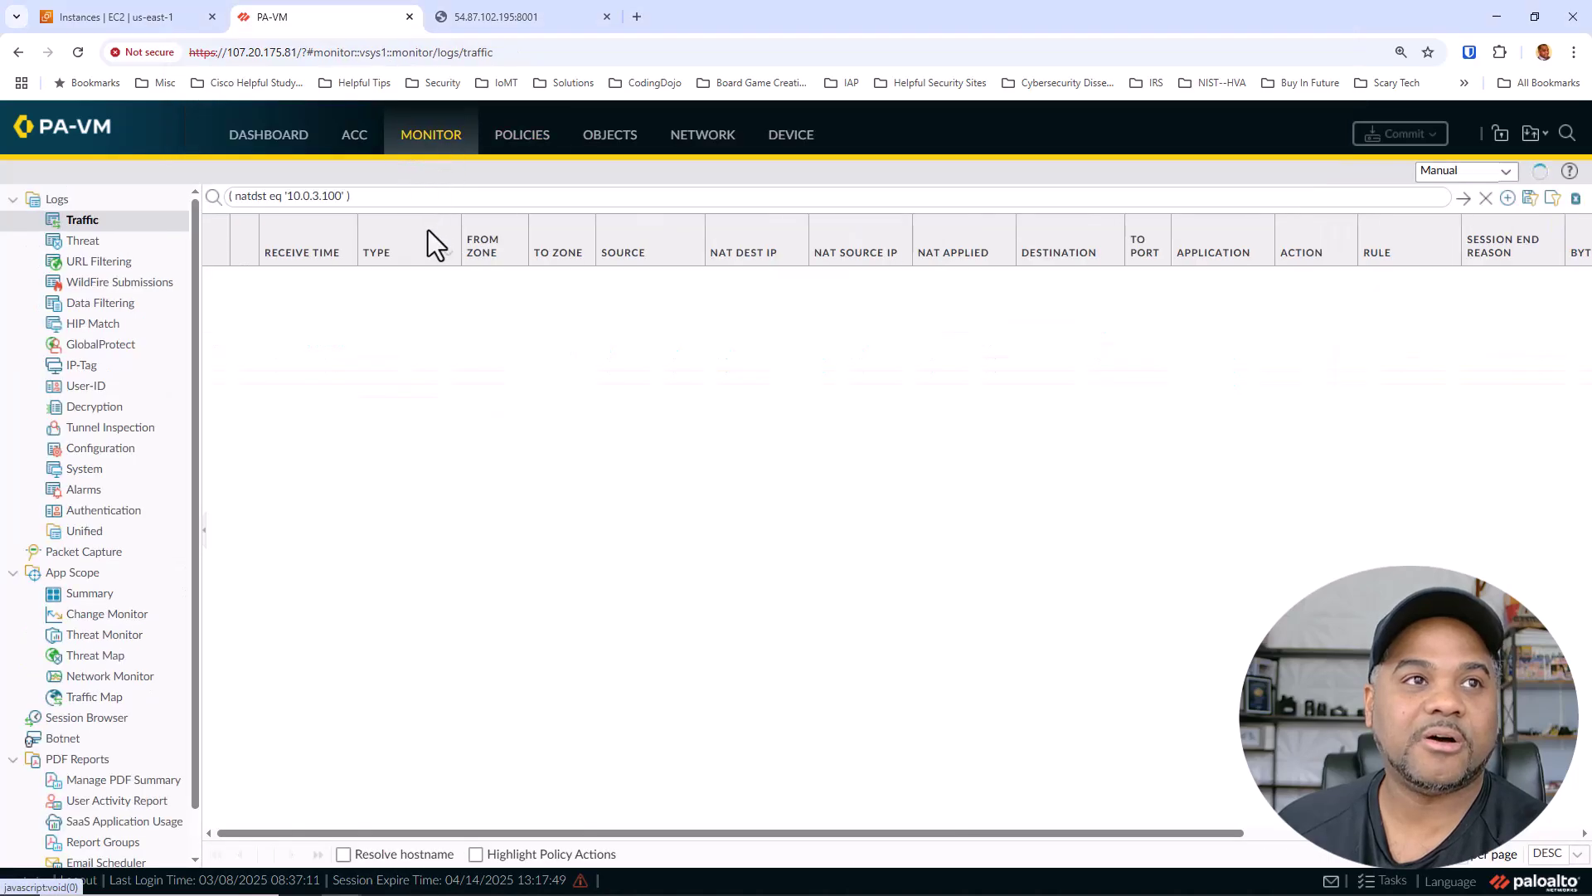
click(1461, 201)
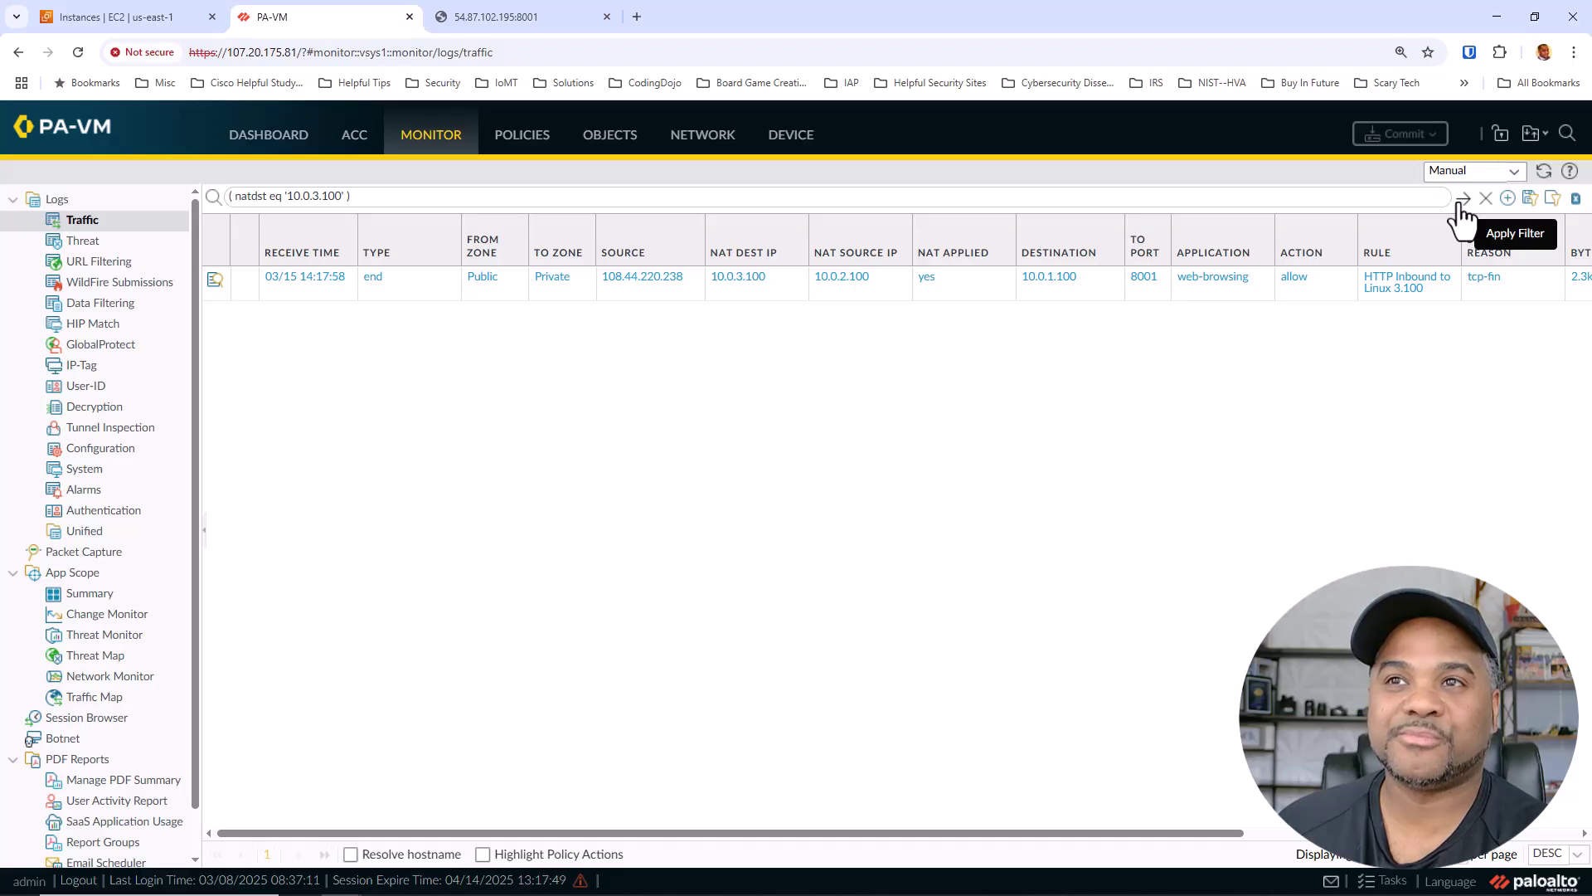
click(1461, 204)
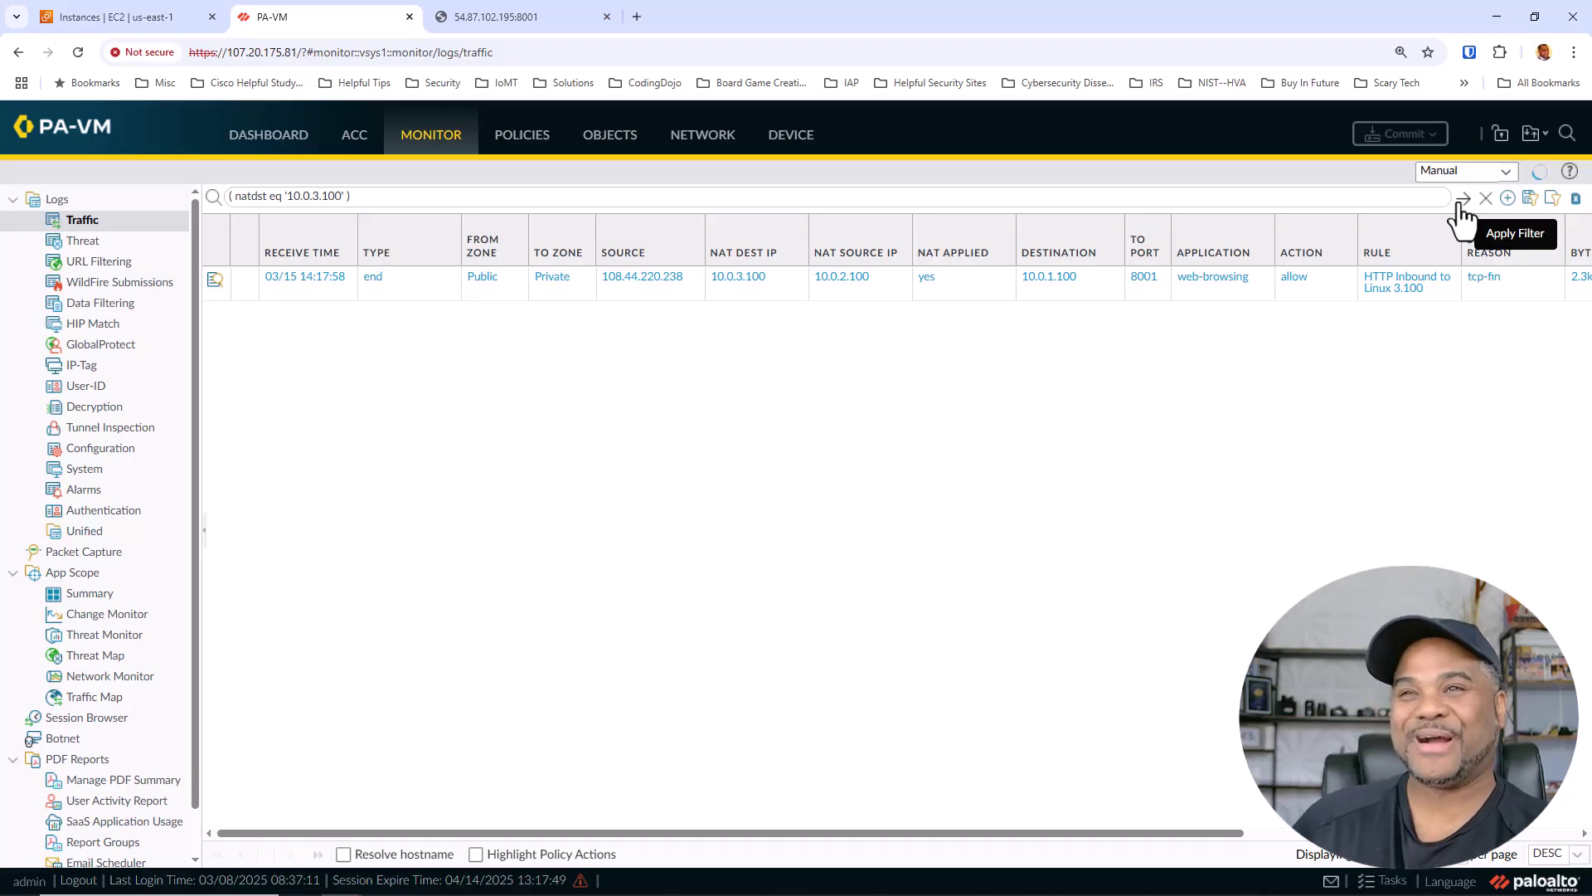
click(1461, 208)
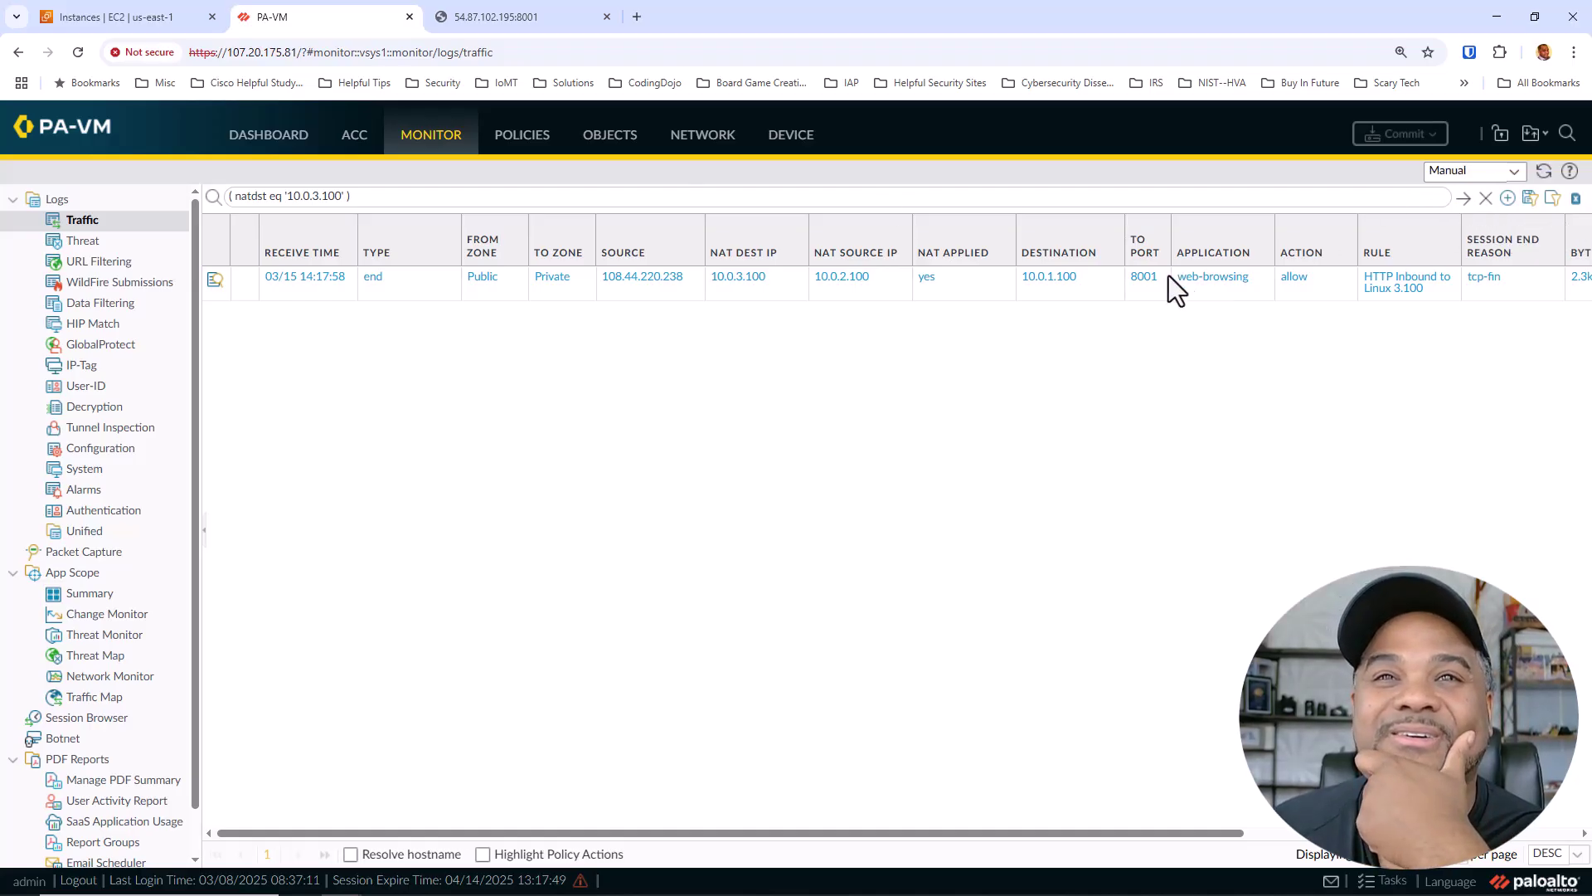
Step: Extend the traffic log filter with destination port 5001 and apply it
click(1148, 280)
click(1148, 279)
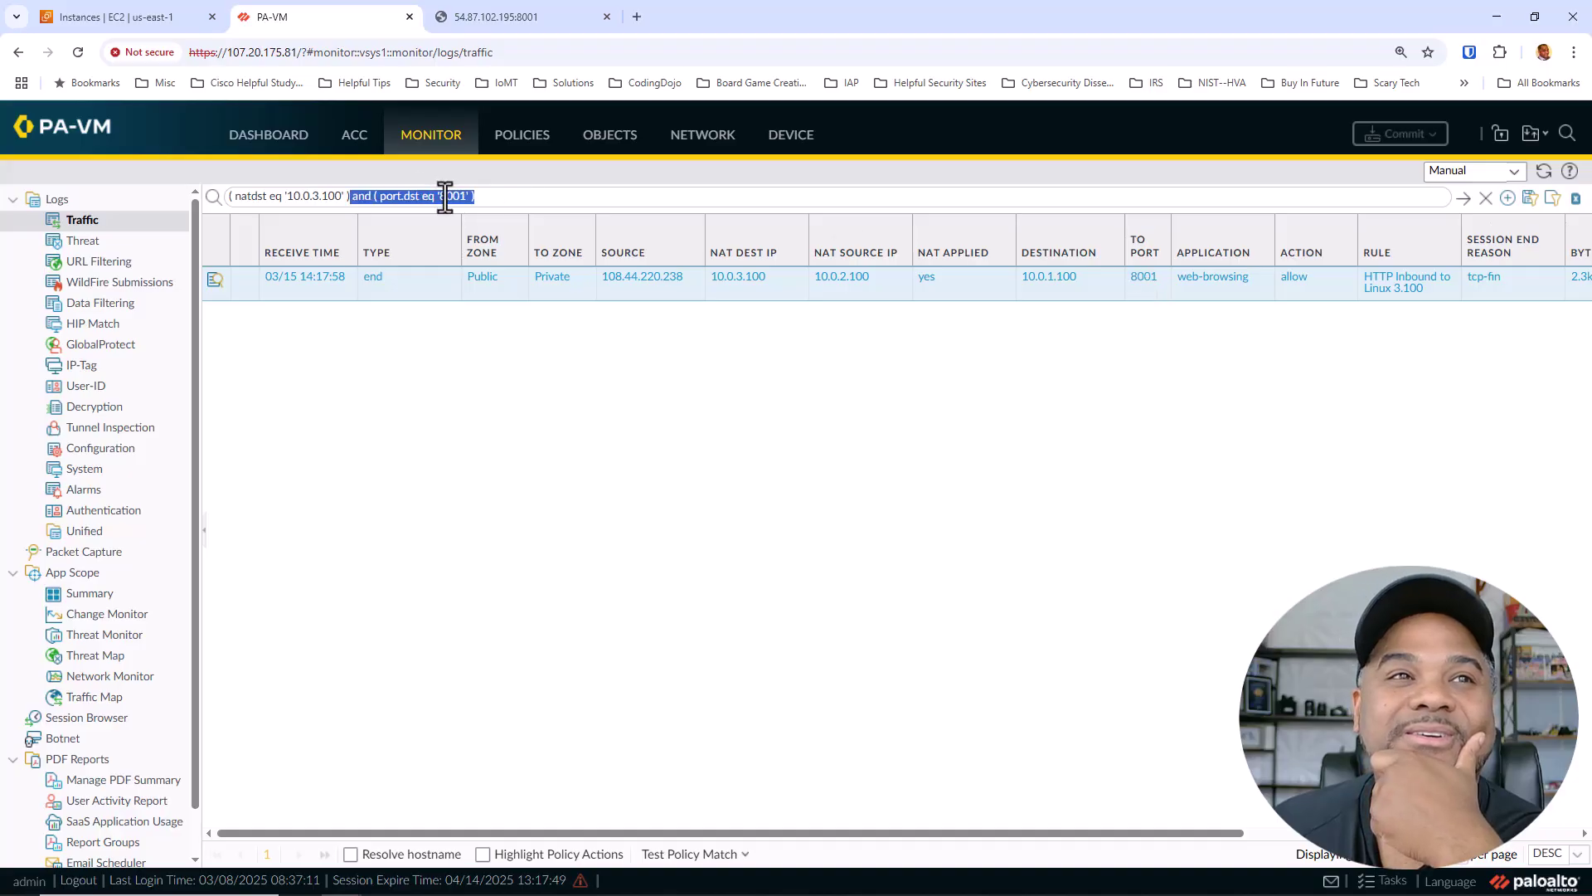
click(447, 197)
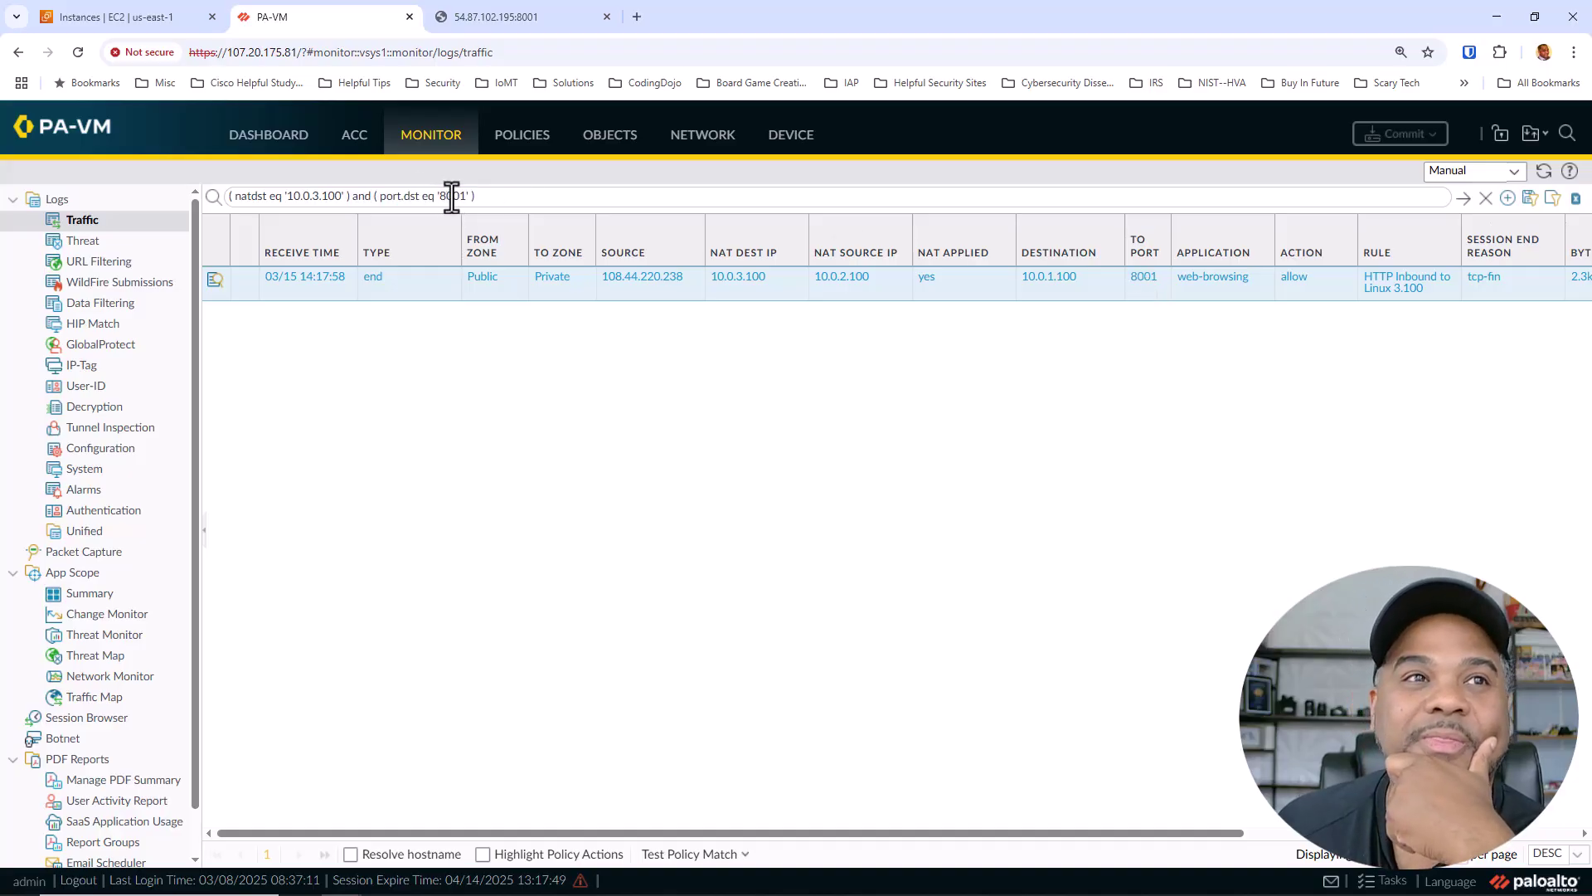
text(5)
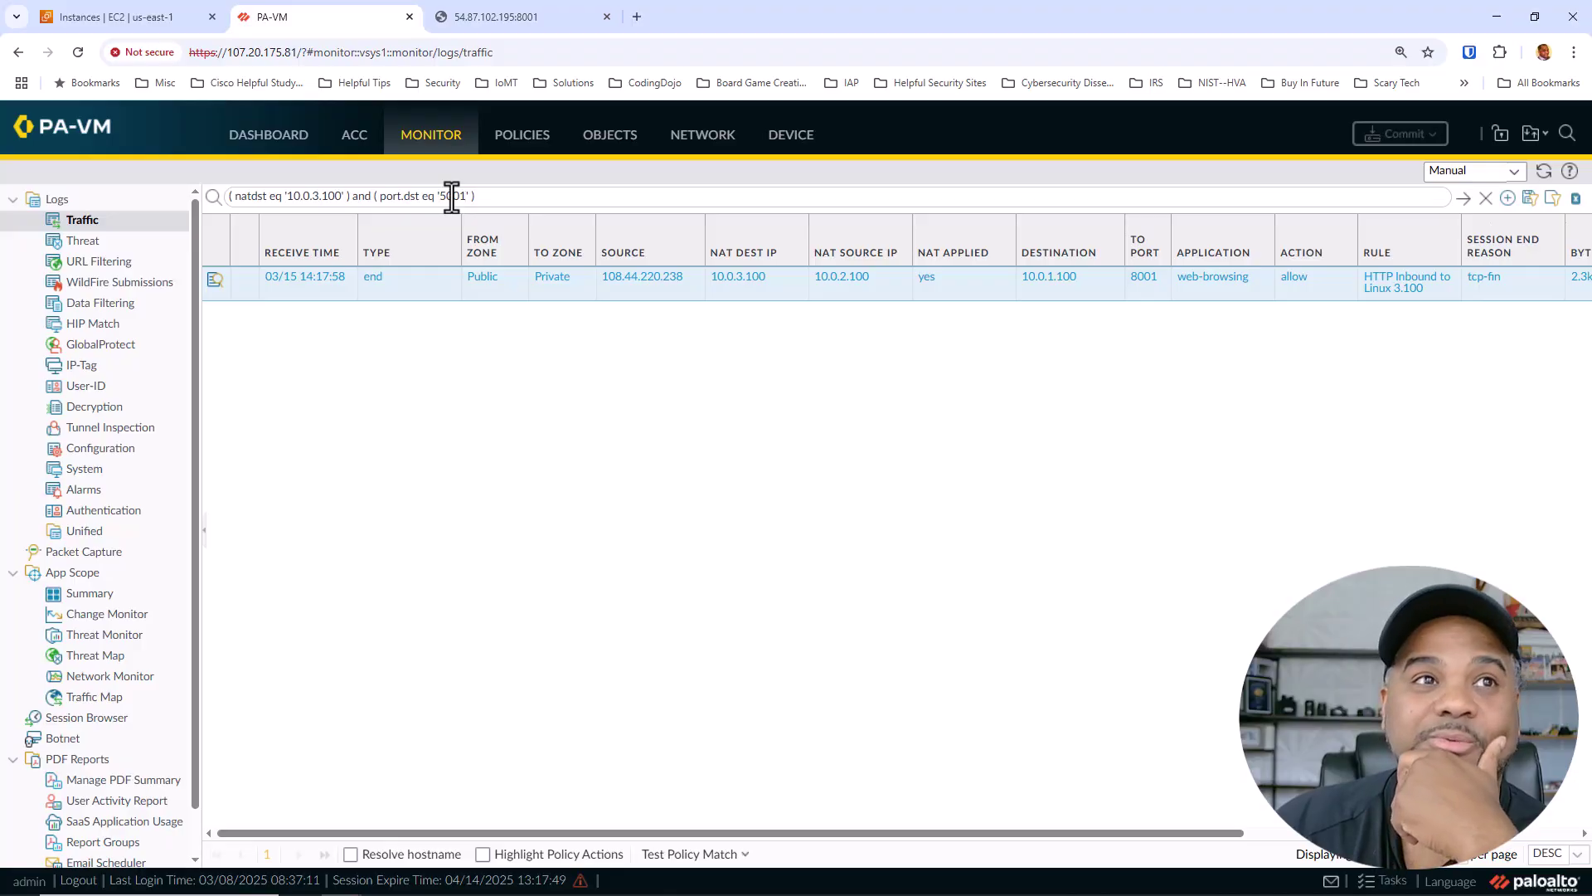
key(Return)
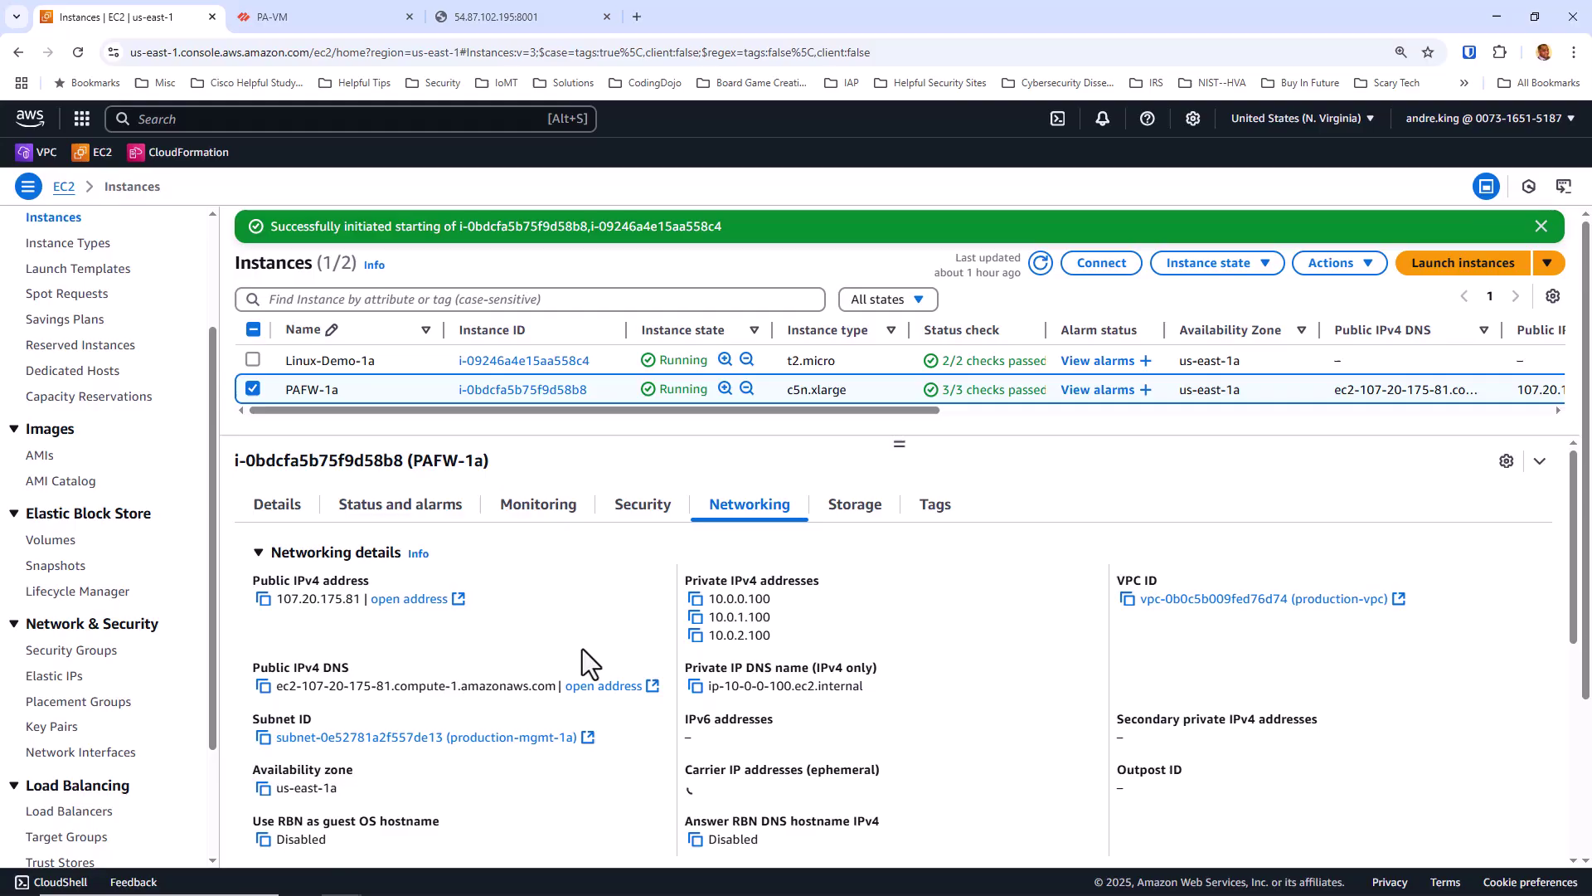
Step: In the EC2 console, review the PAFW-1a instance's network interfaces and open the PAFW-Public-1a interface details in a new browser tab
scroll(582, 649, down, 6)
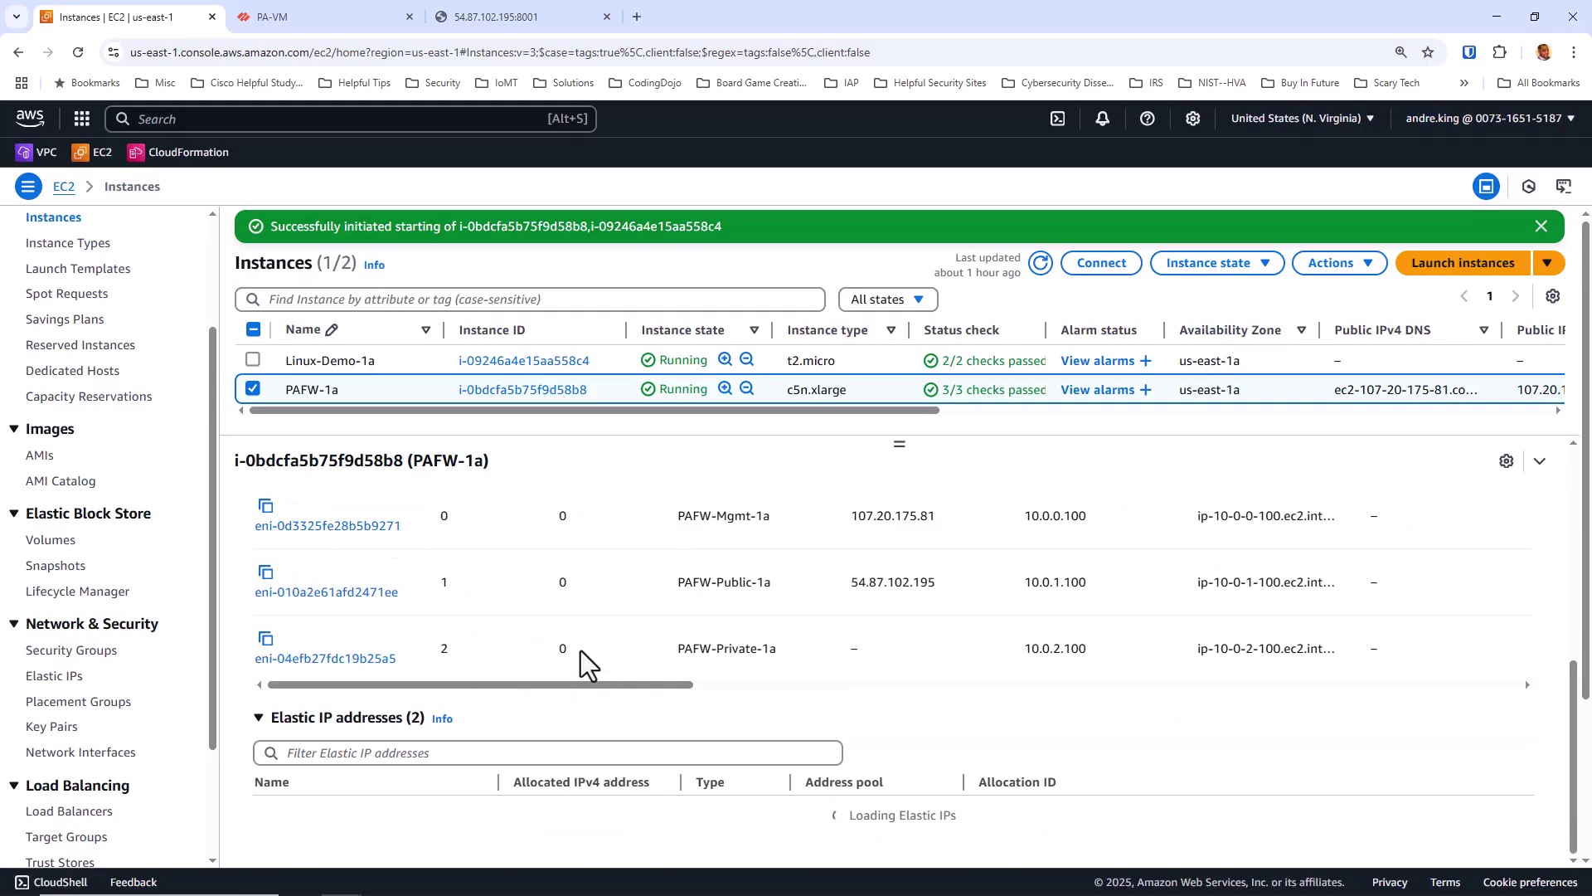
scroll(580, 650, up, 2)
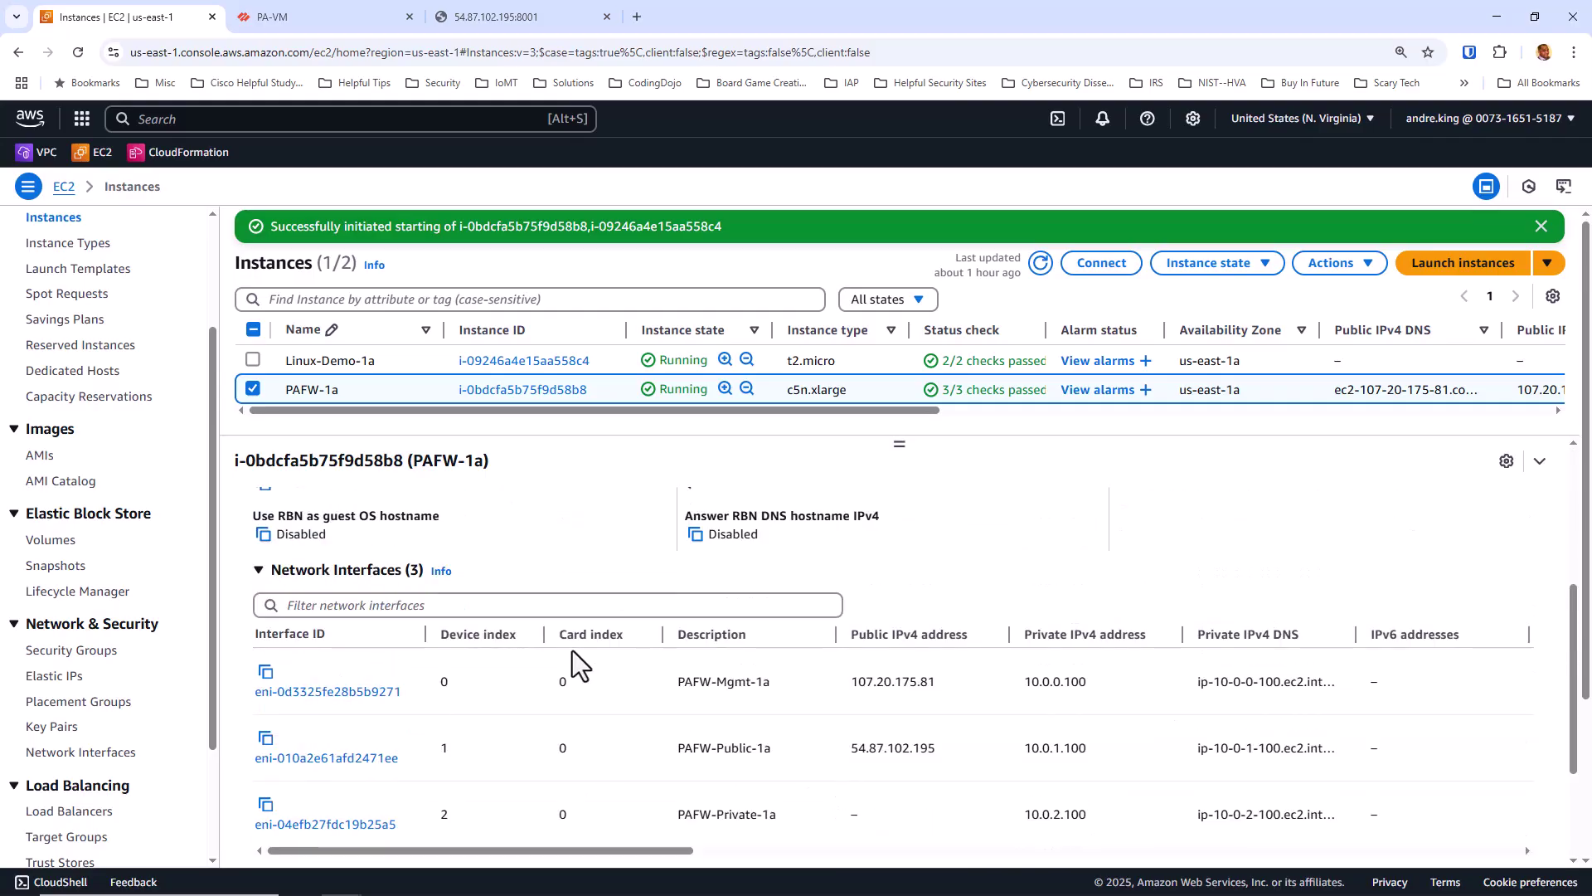
scroll(572, 650, down, 2)
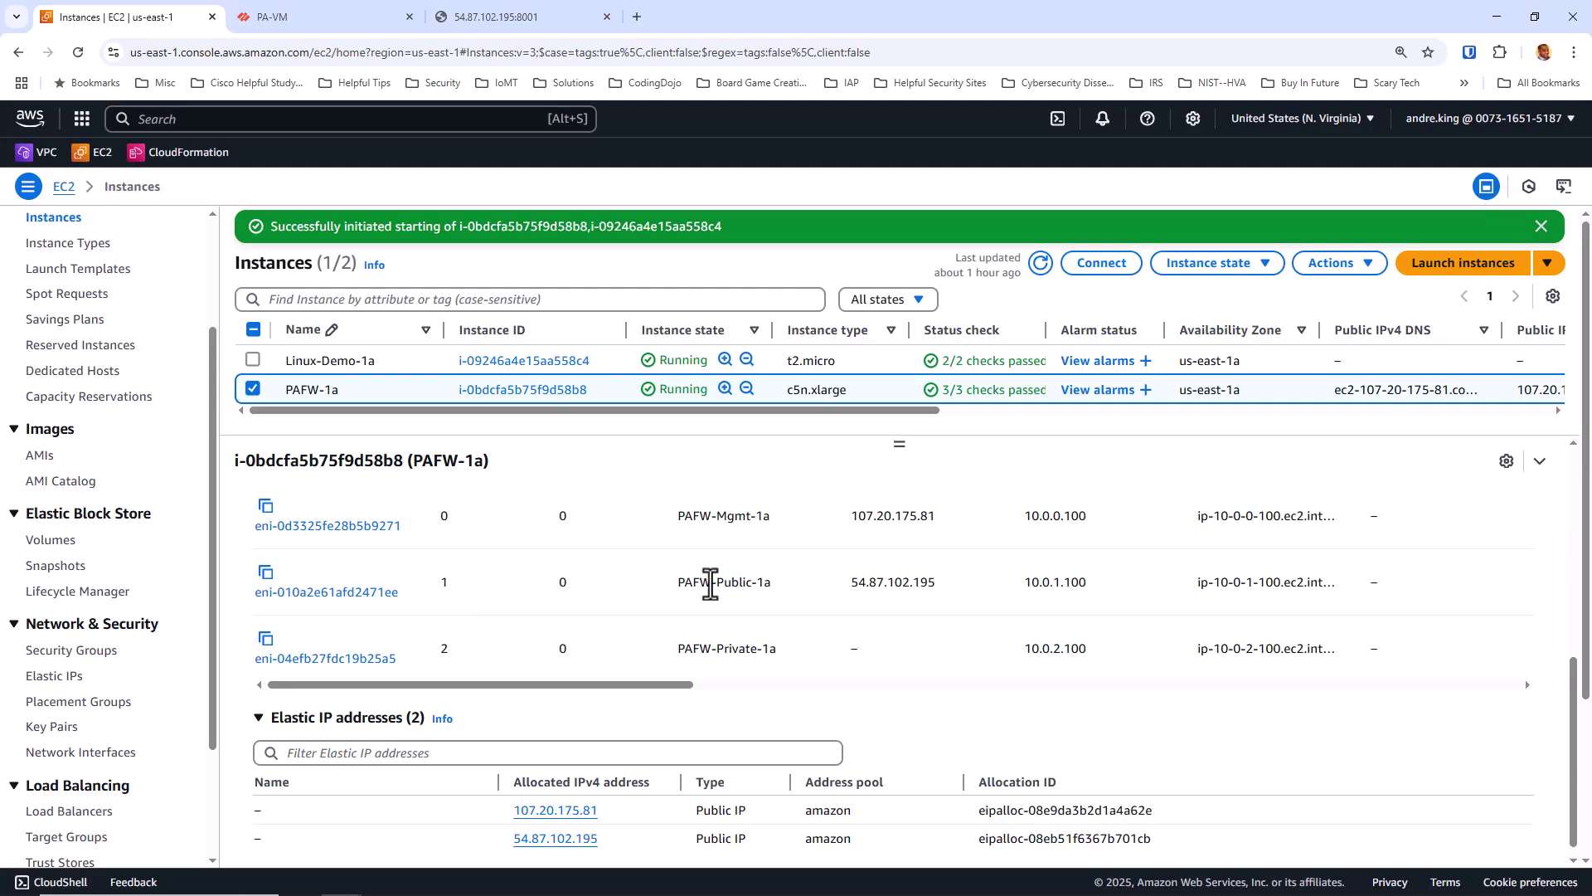
right_click(351, 594)
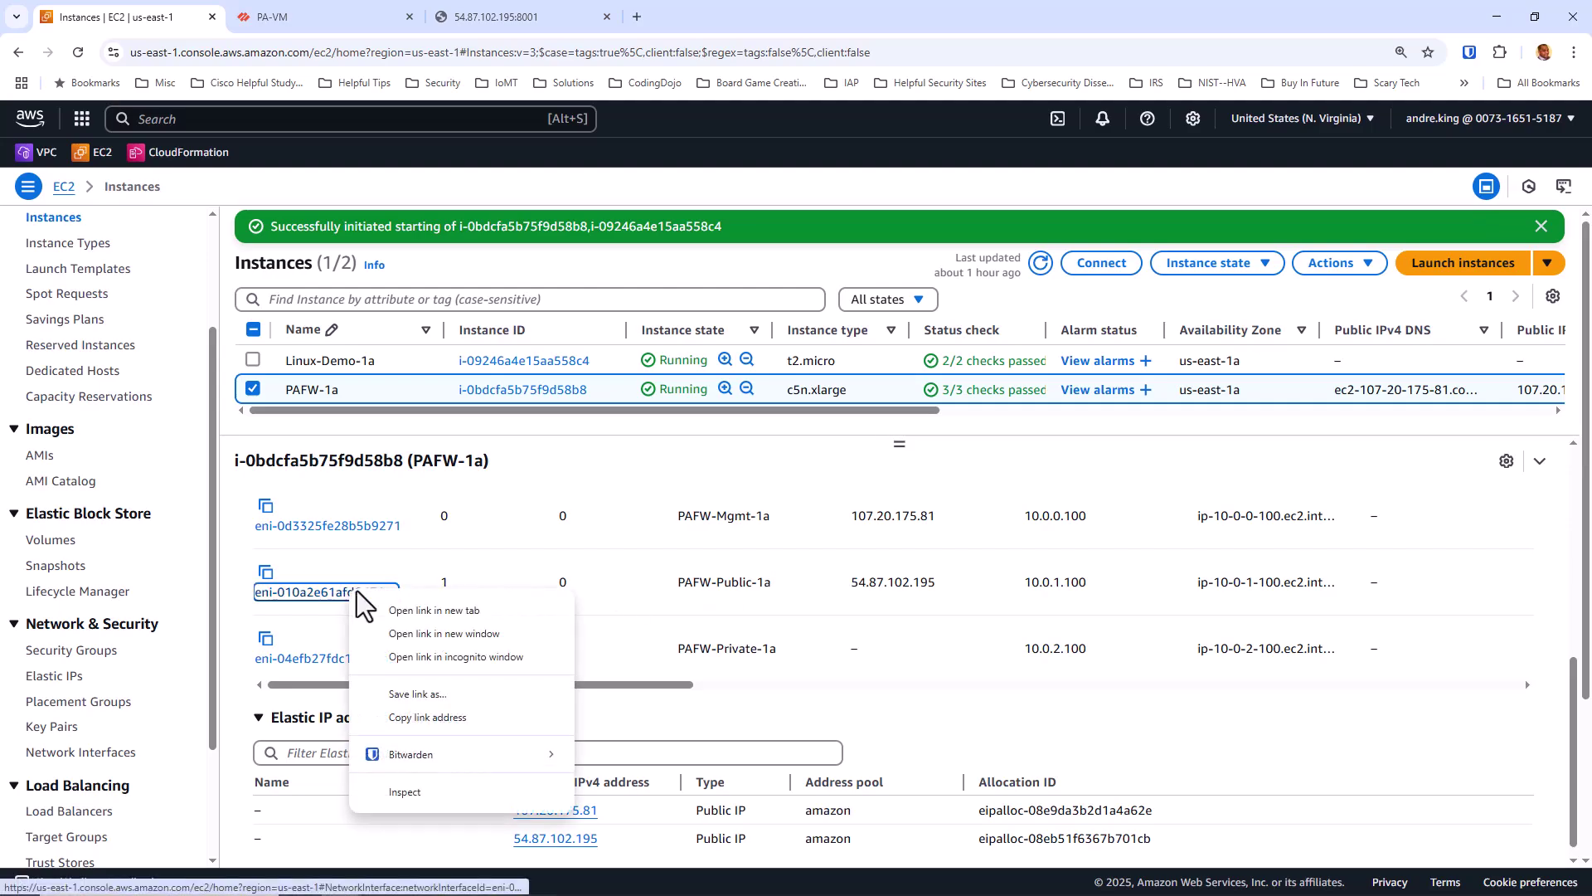
click(389, 610)
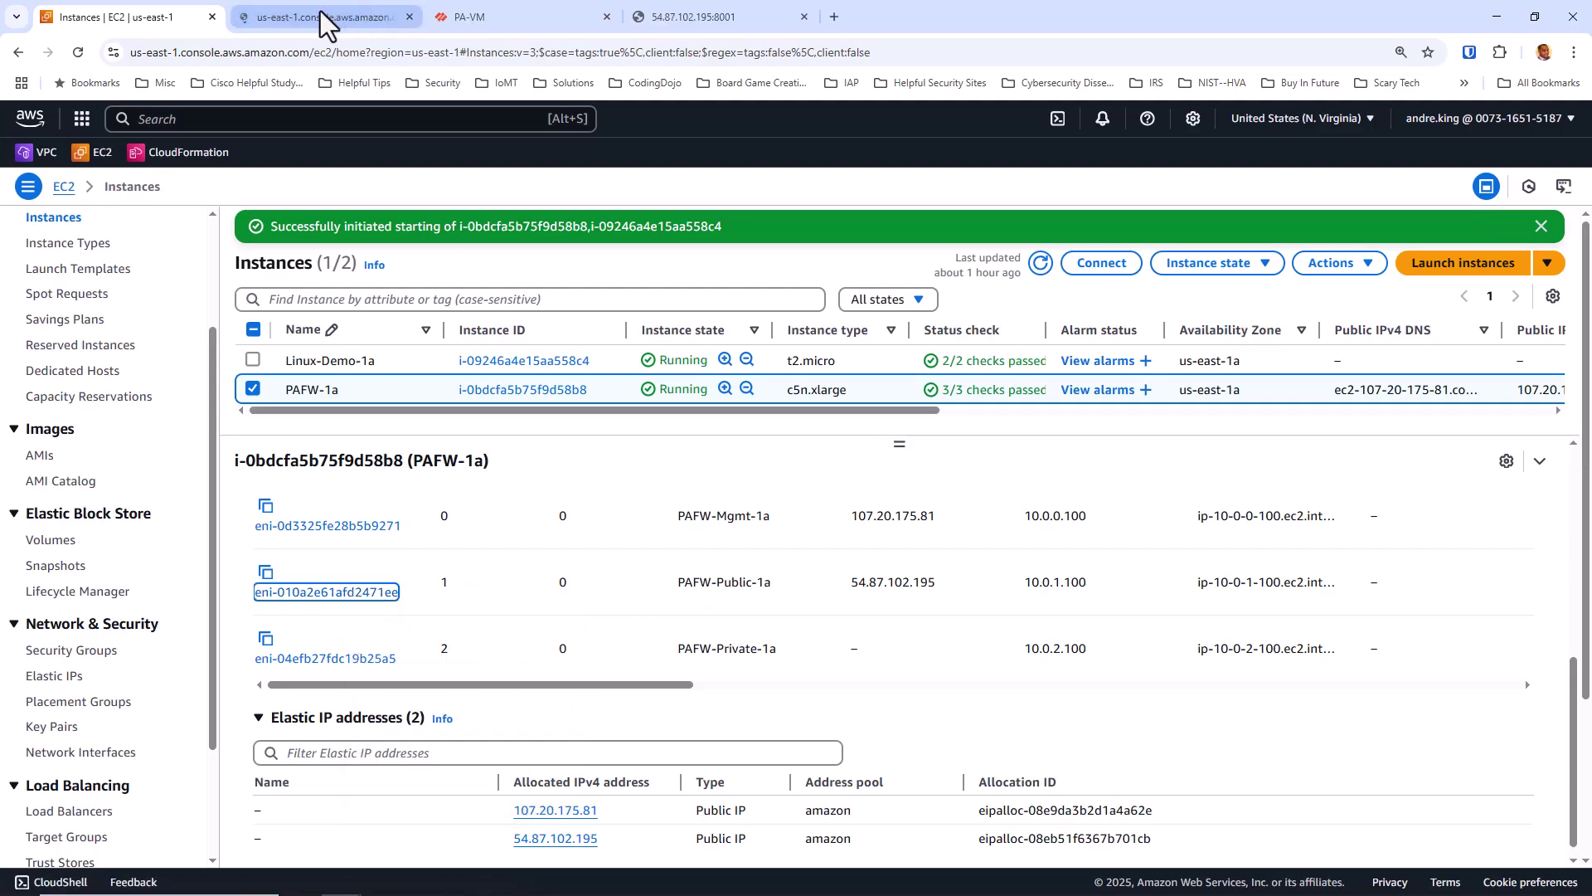
click(324, 18)
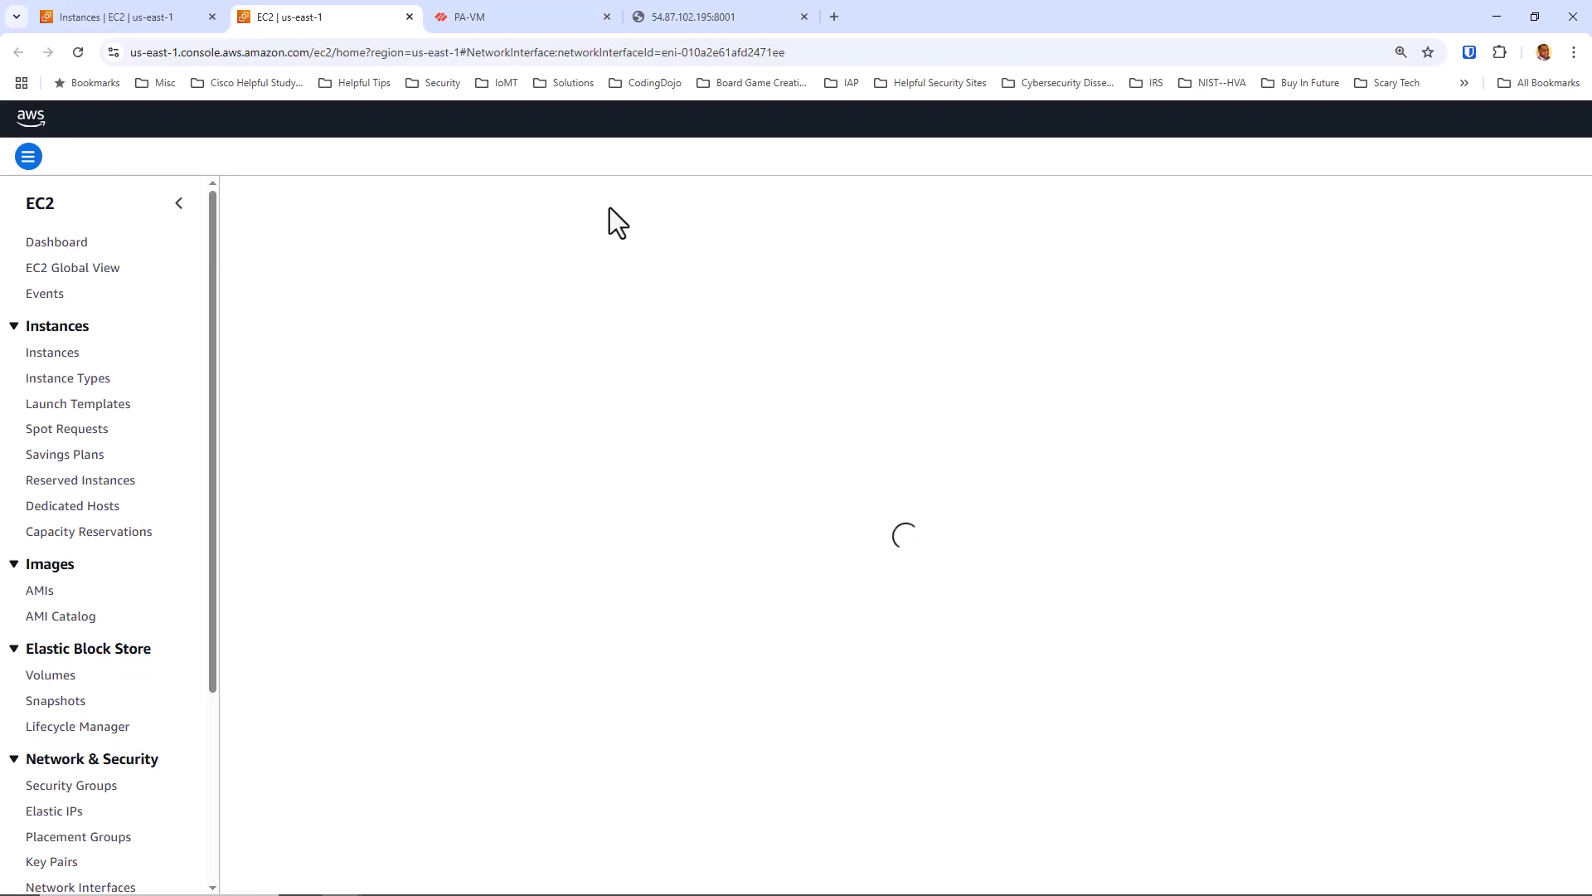
Step: Return to the EC2 instances list and open IP address management for the PAFW-1a instance
click(141, 15)
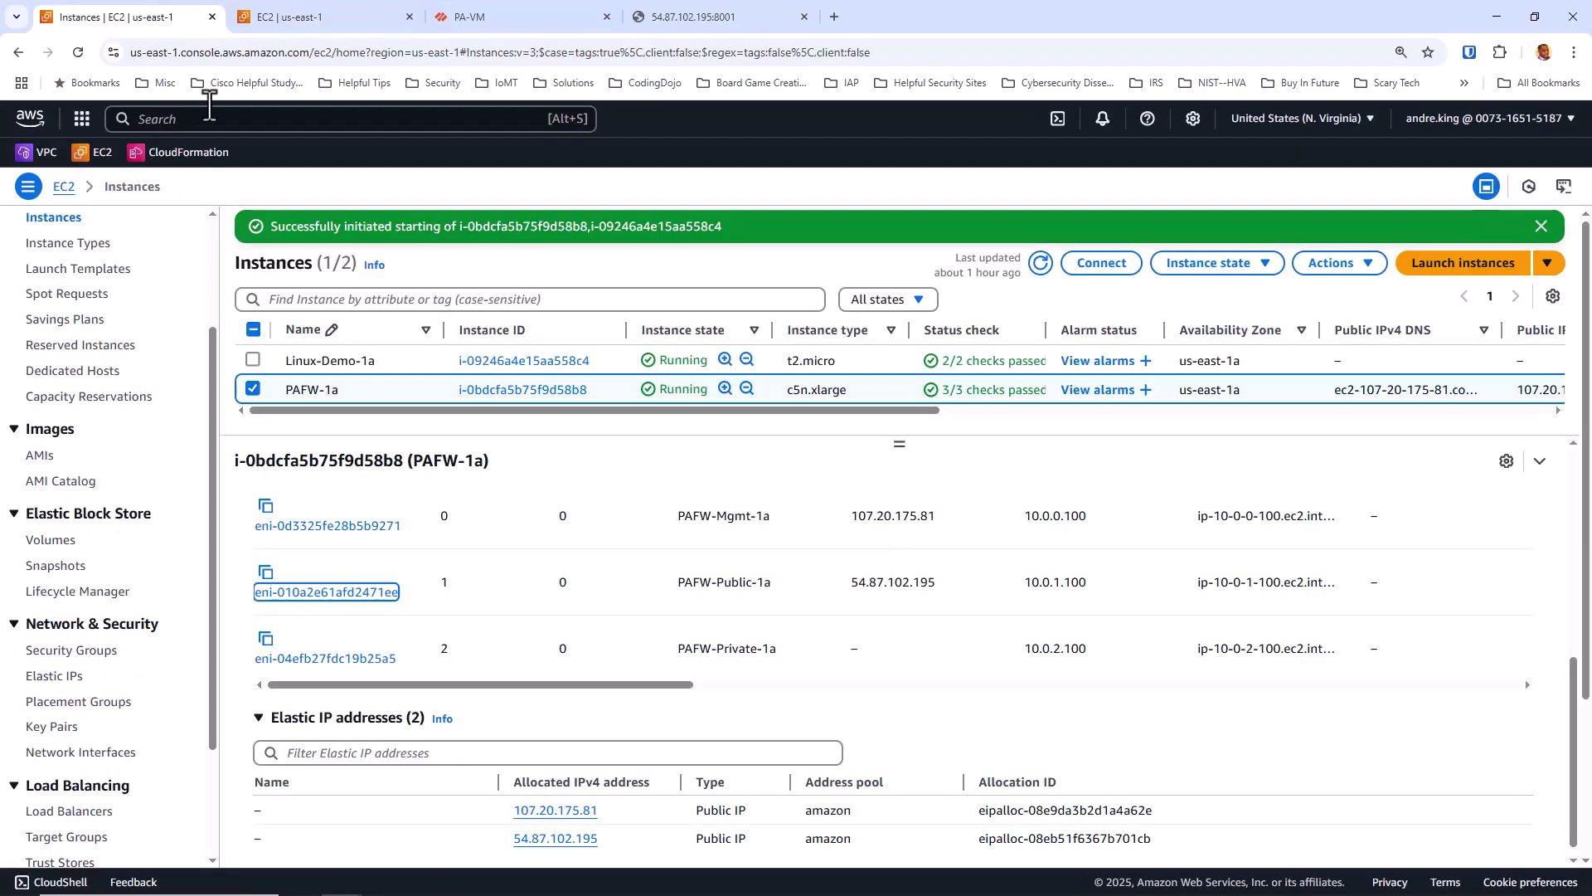
scroll(466, 627, up, 10)
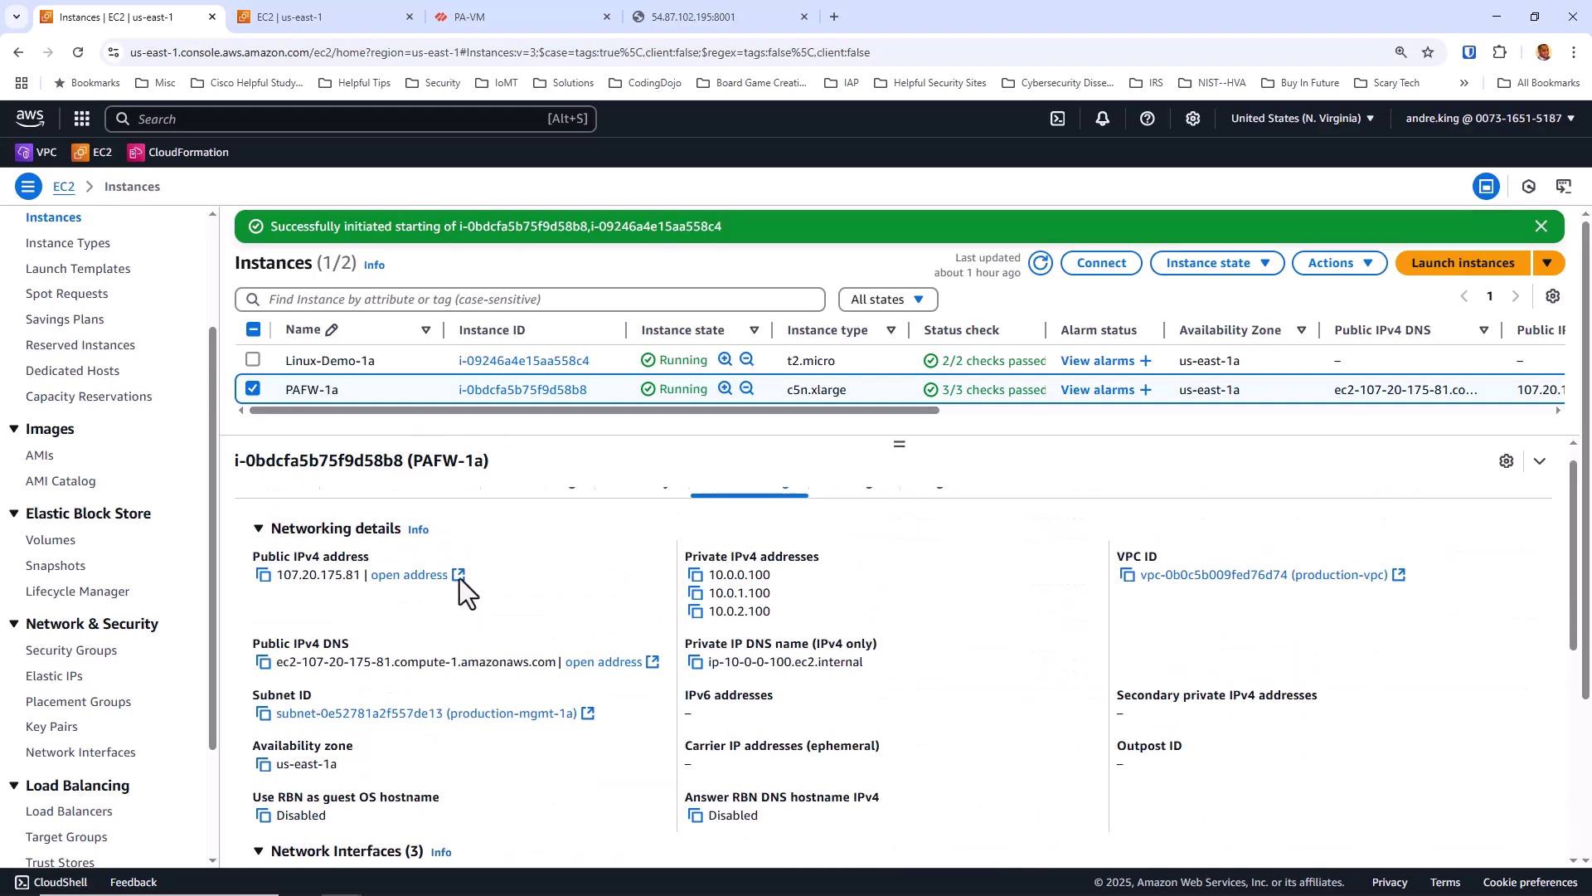
click(1361, 276)
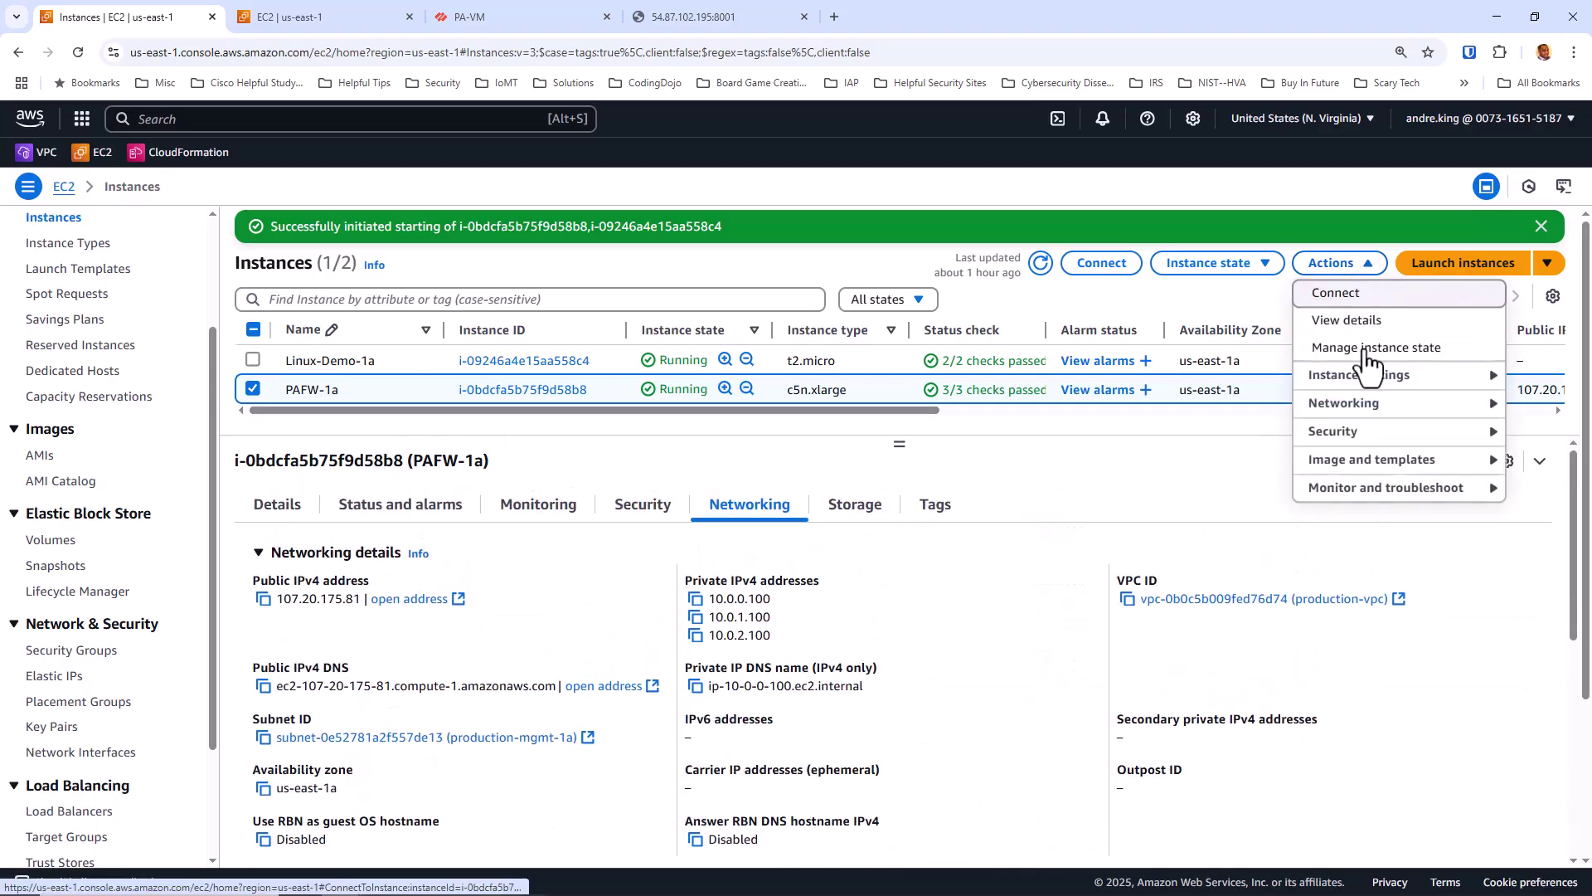
mouse_move(1337, 413)
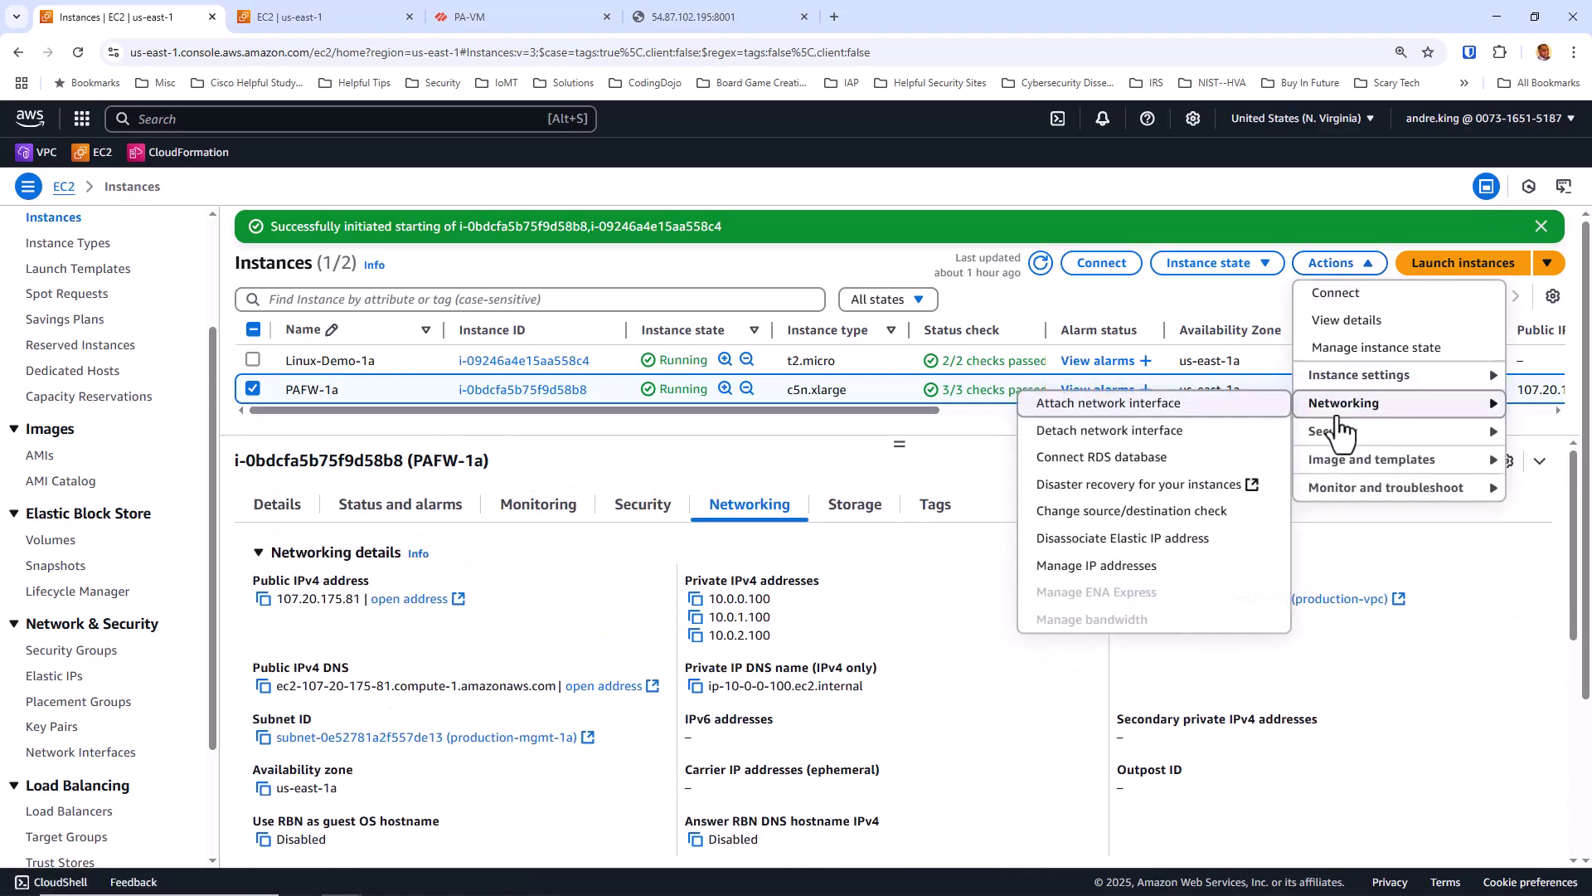
click(1128, 567)
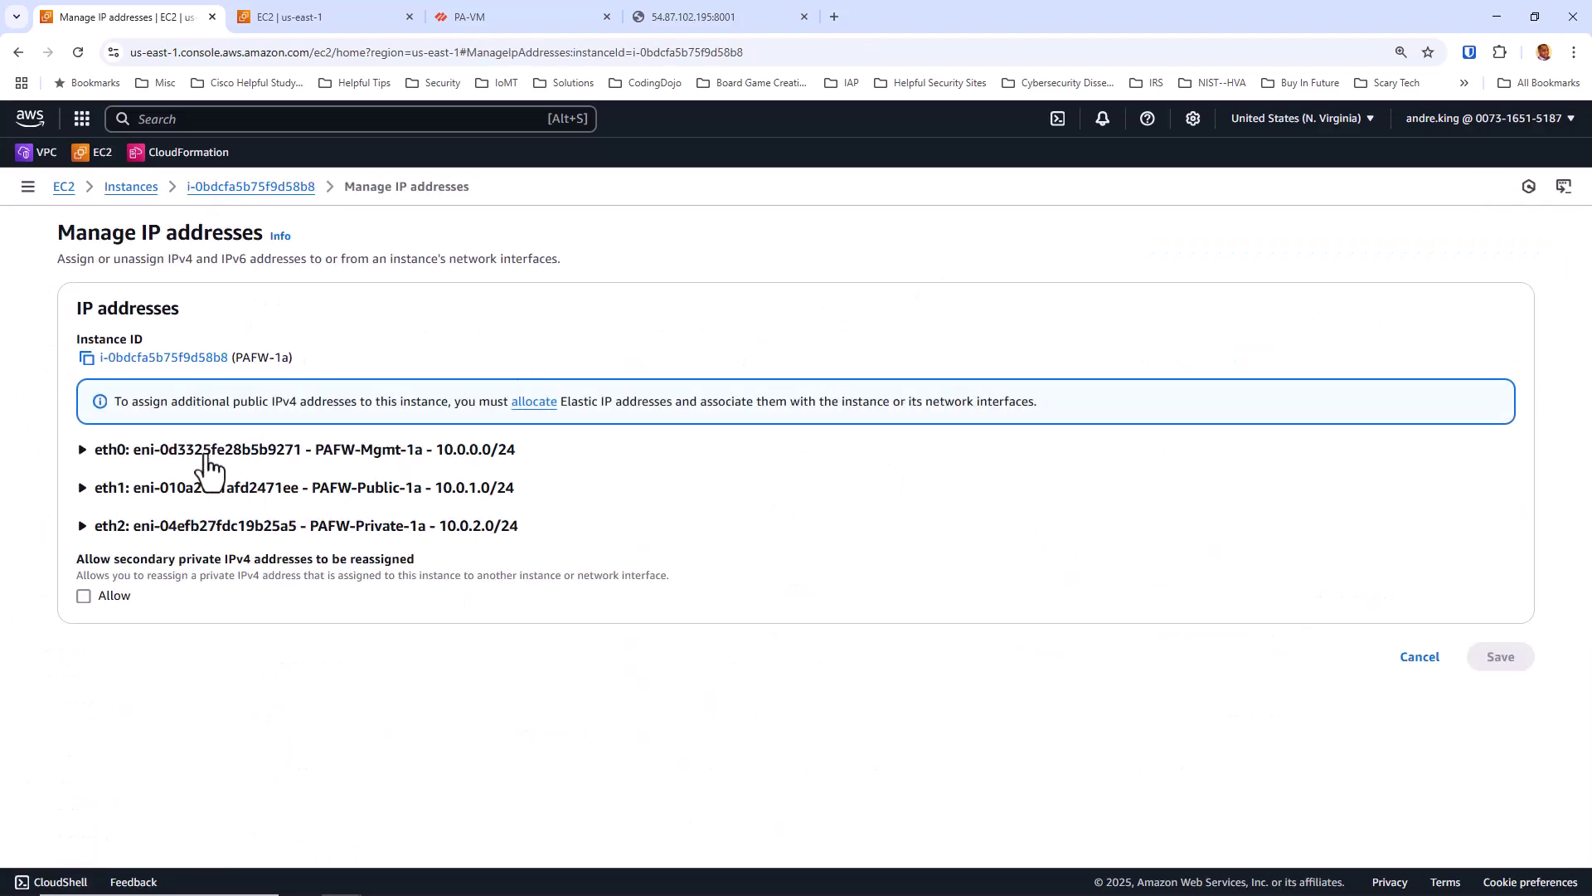
Step: Expand the eth0 and eth1 address settings and add a new auto-assigned private IP entry to eth1, PAFW-Public-1a
click(89, 456)
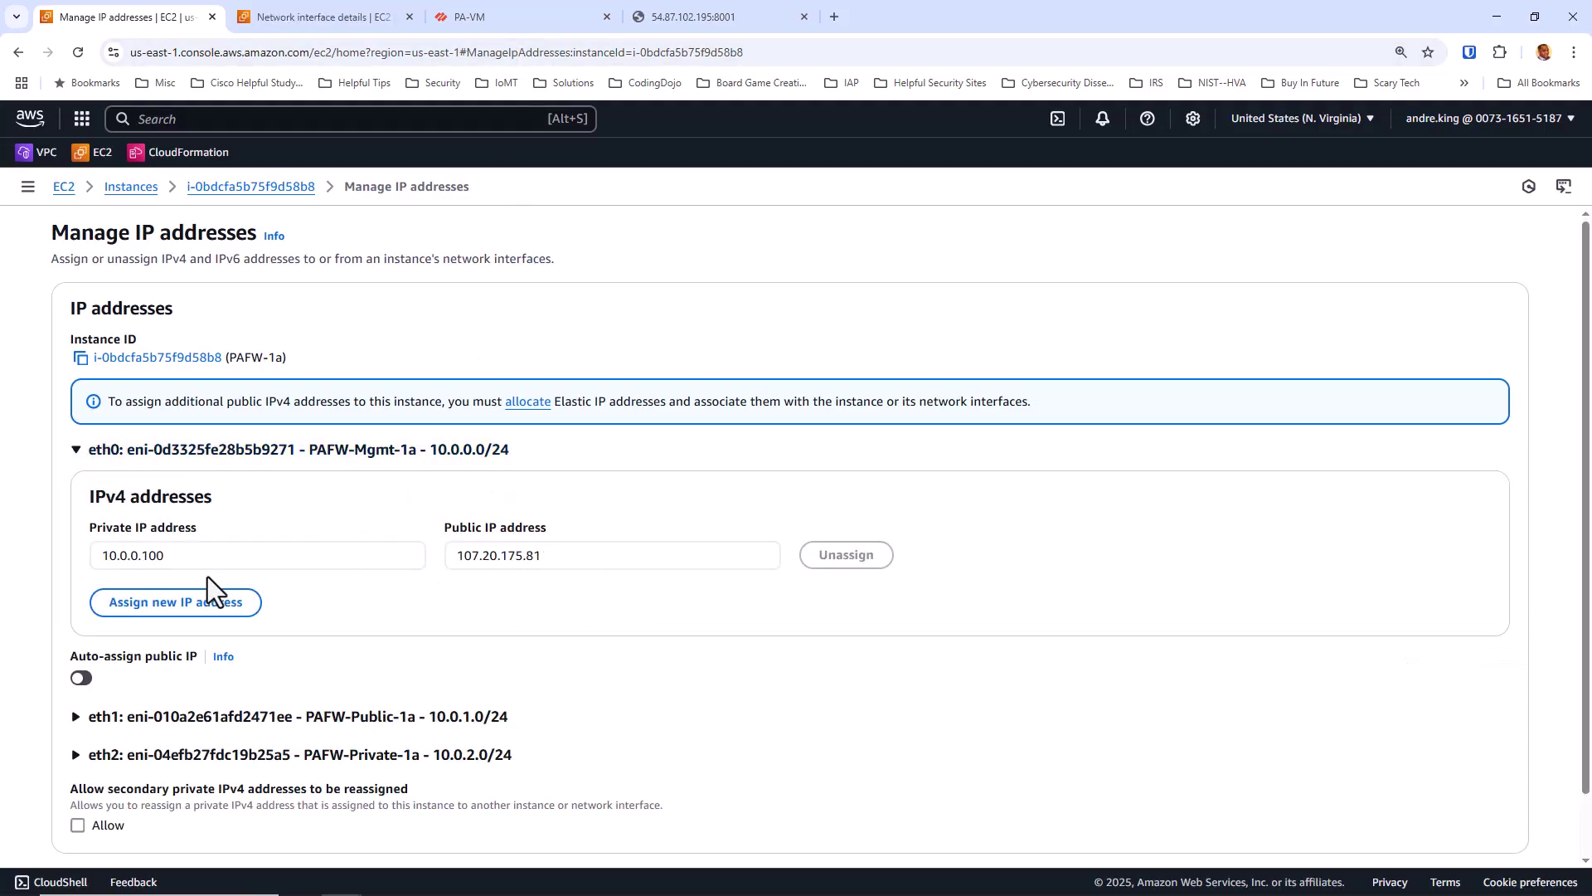
scroll(161, 567, down, 1)
click(78, 649)
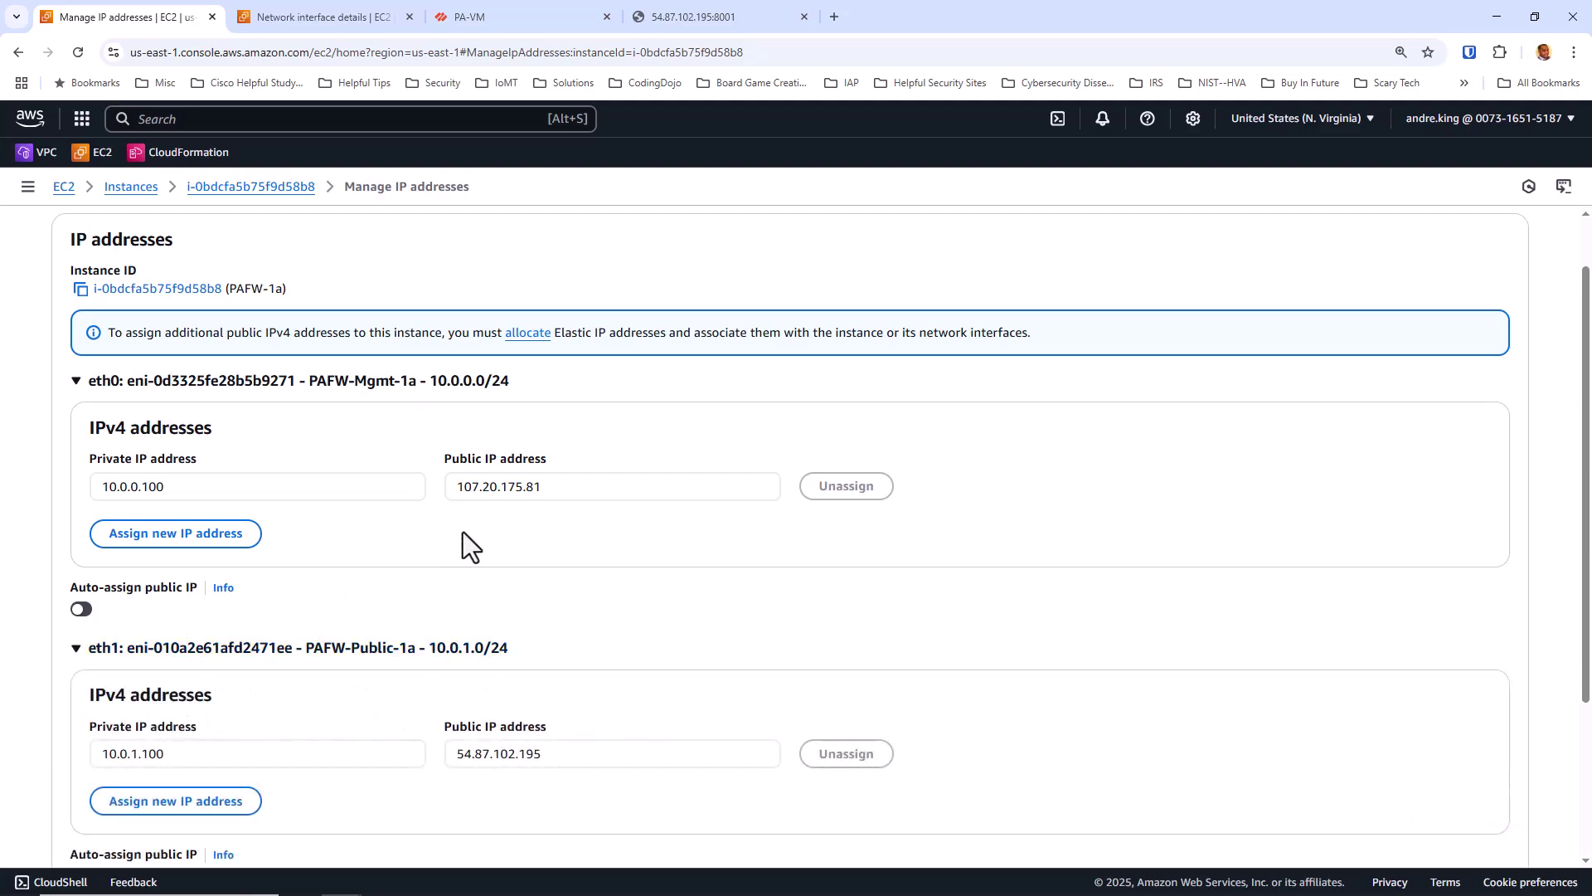
scroll(463, 530, down, 3)
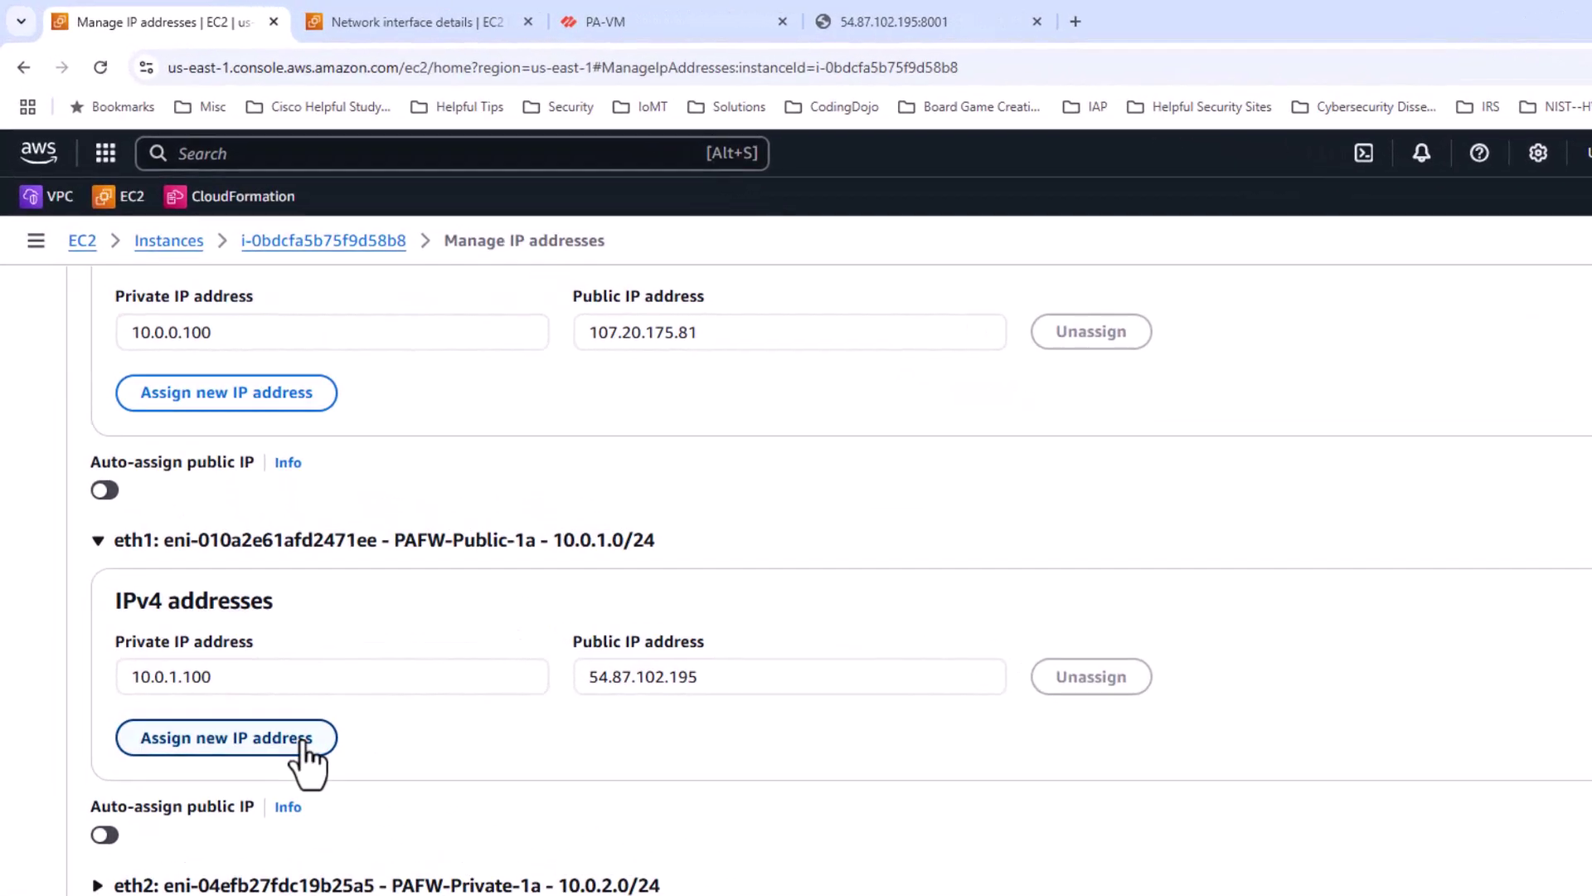
click(303, 740)
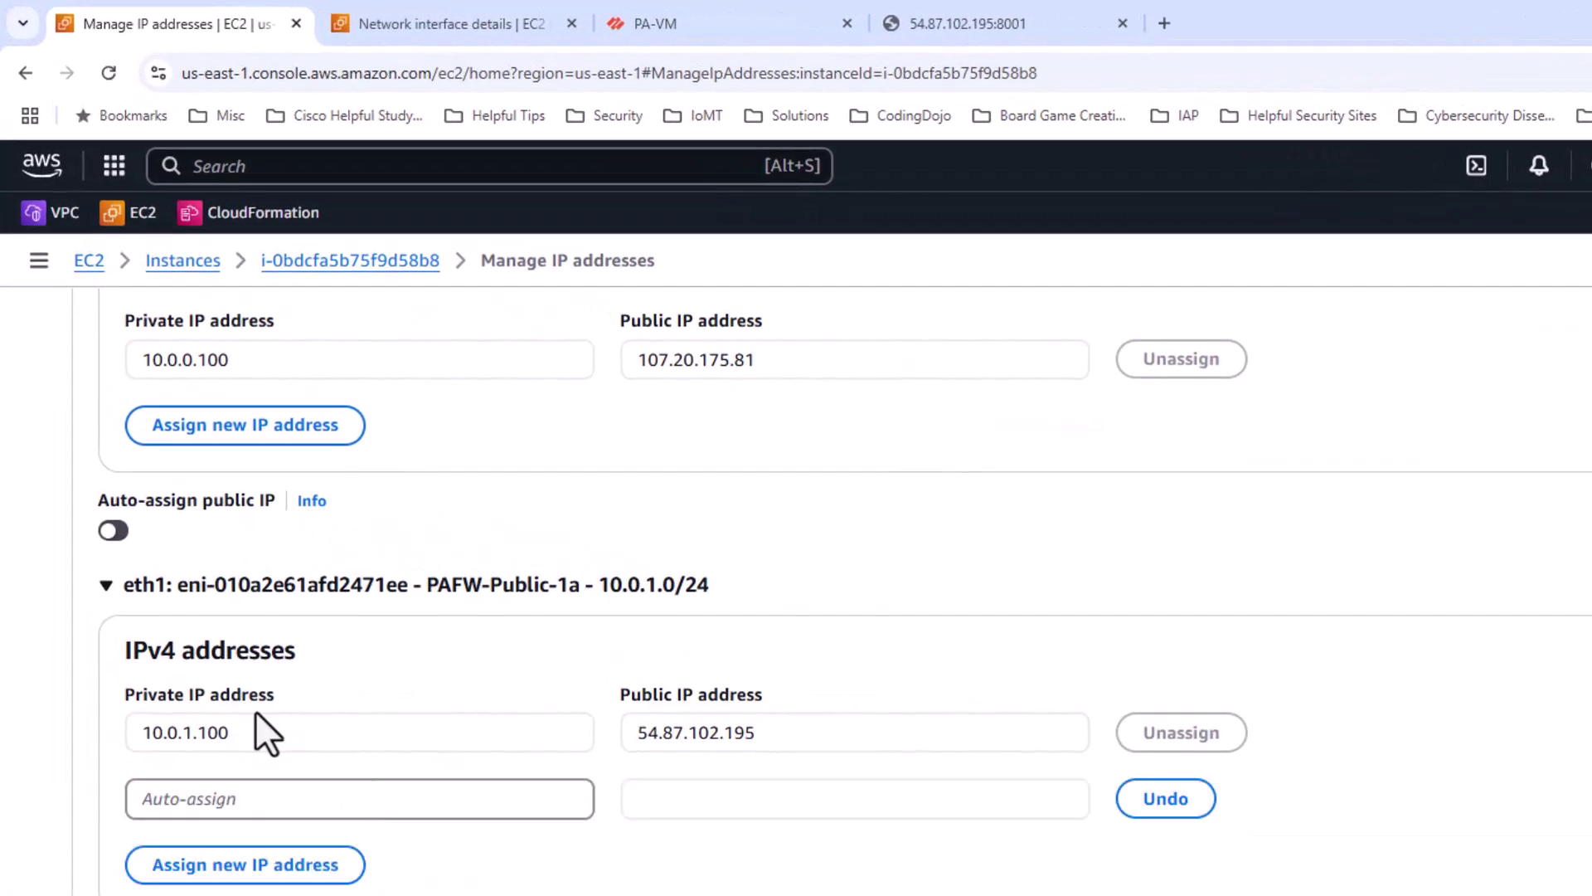